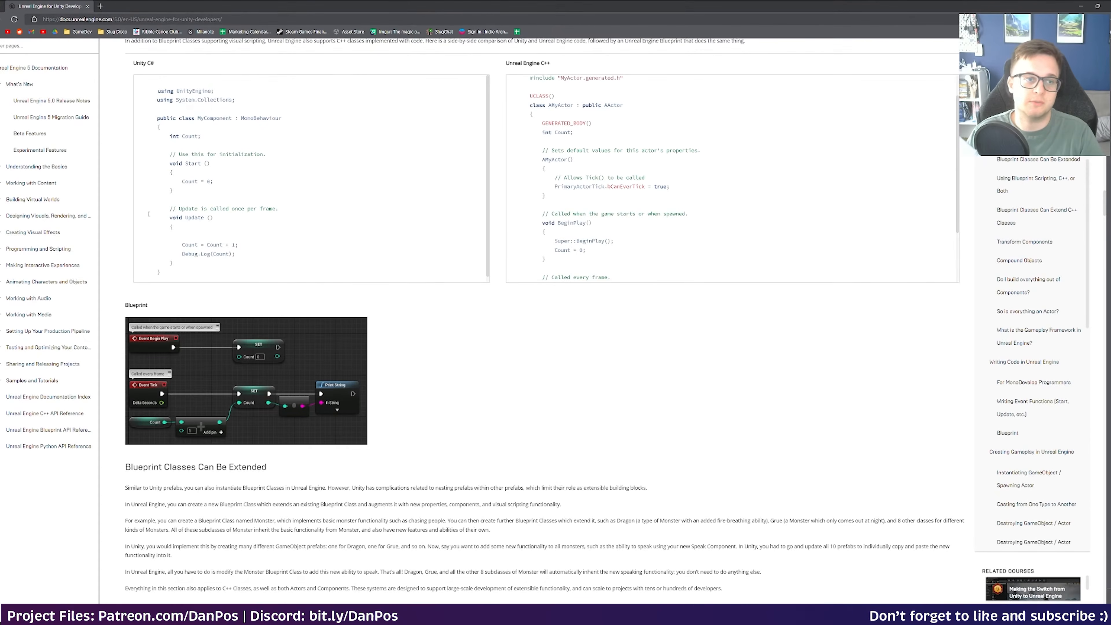
- Review the Unreal Engine for Unity Developers page from its title through the Unity and Unreal editor layout comparison
scroll(321, 185, up, 20)
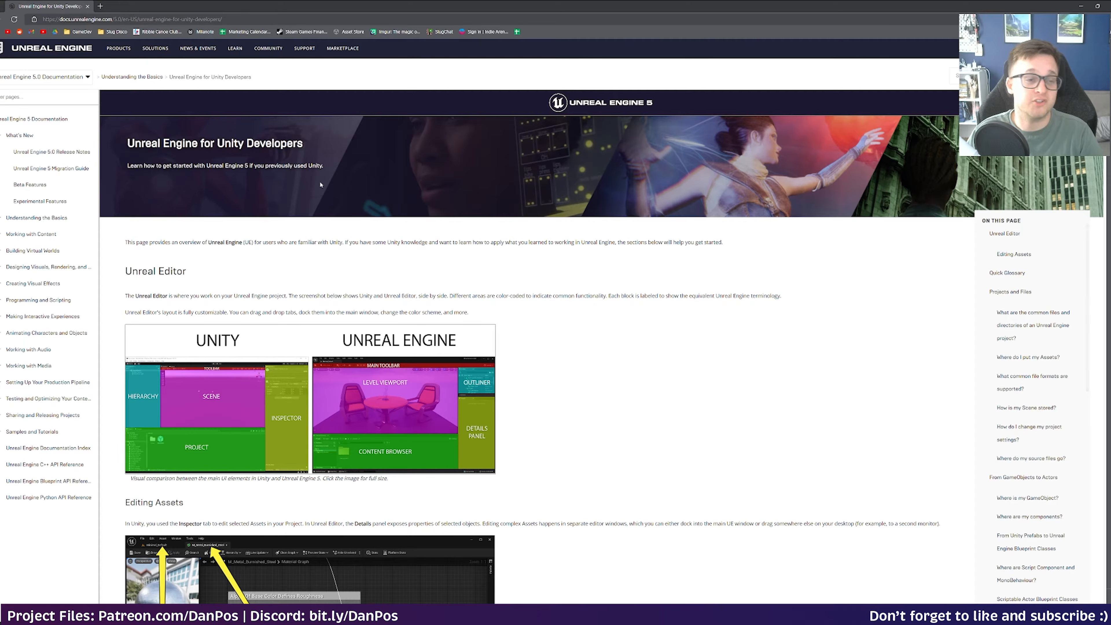
drag(127, 143, 297, 144)
click(305, 145)
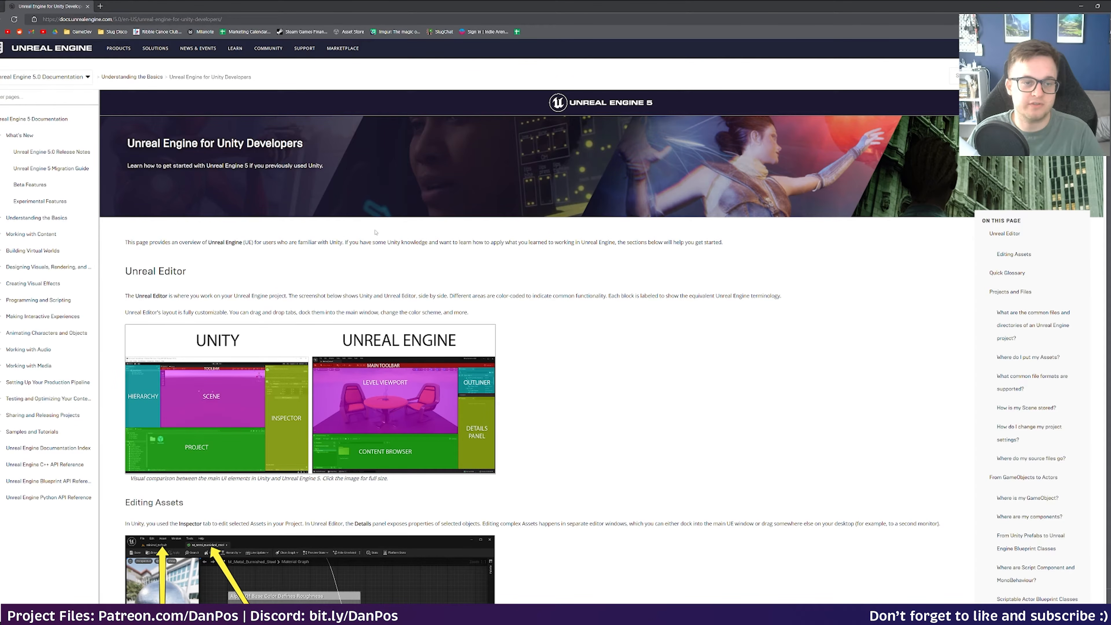
scroll(488, 281, down, 2)
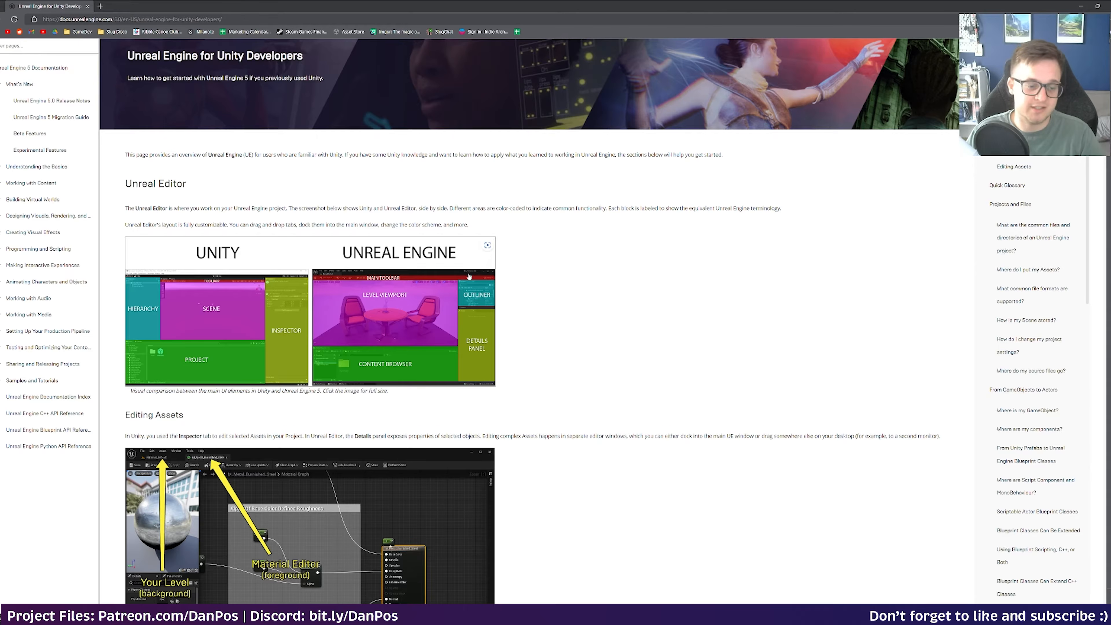
scroll(469, 278, down, 2)
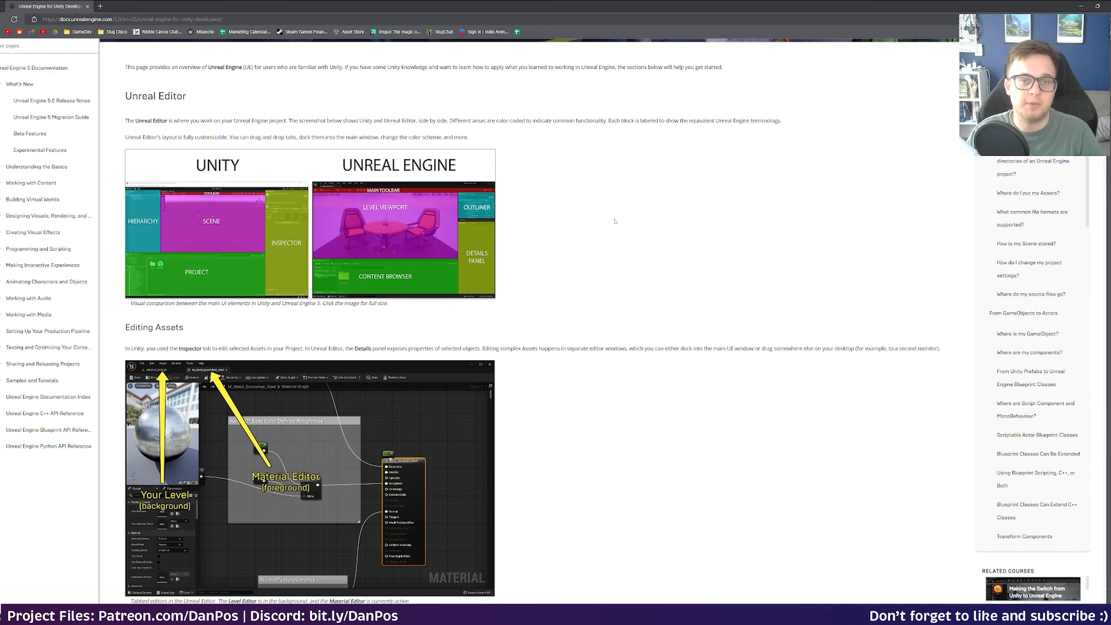
- Switch to the Unity vs Unreal Migration Guide document and look over its comparison table from Hub to Documentation
drag(560, 6, 1110, 188)
drag(1110, 145, 603, 1)
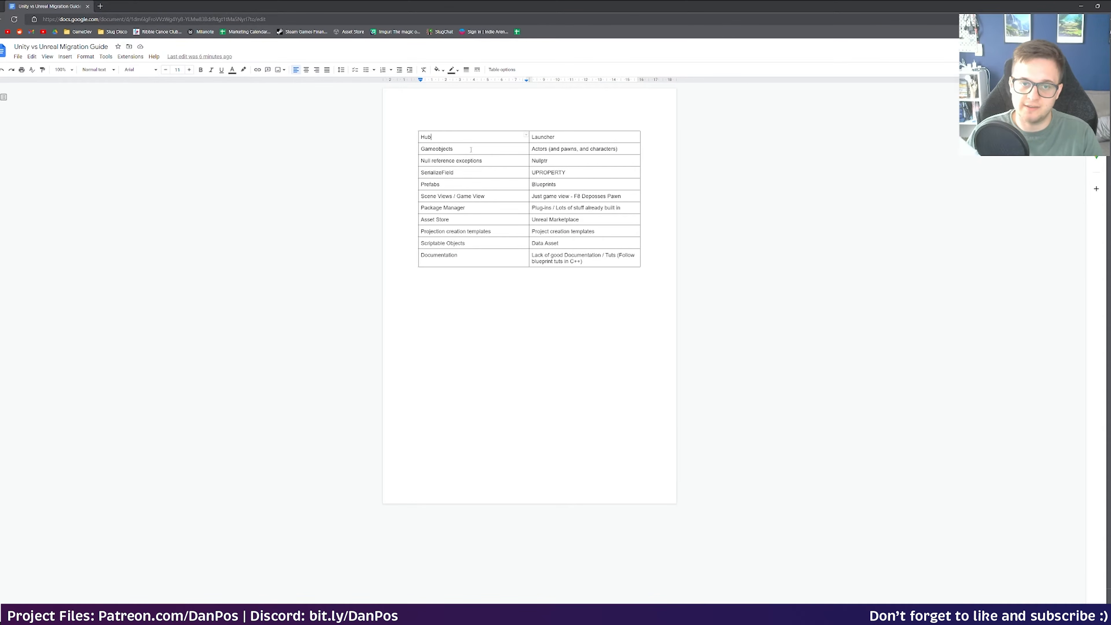
drag(421, 122, 578, 263)
click(578, 263)
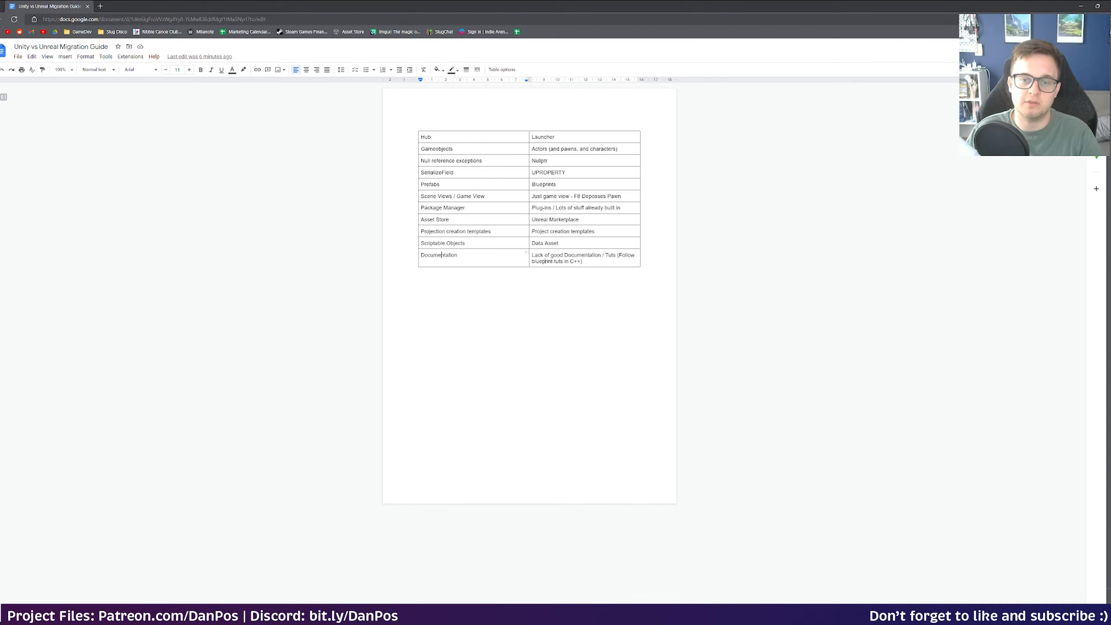
double_click(306, 5)
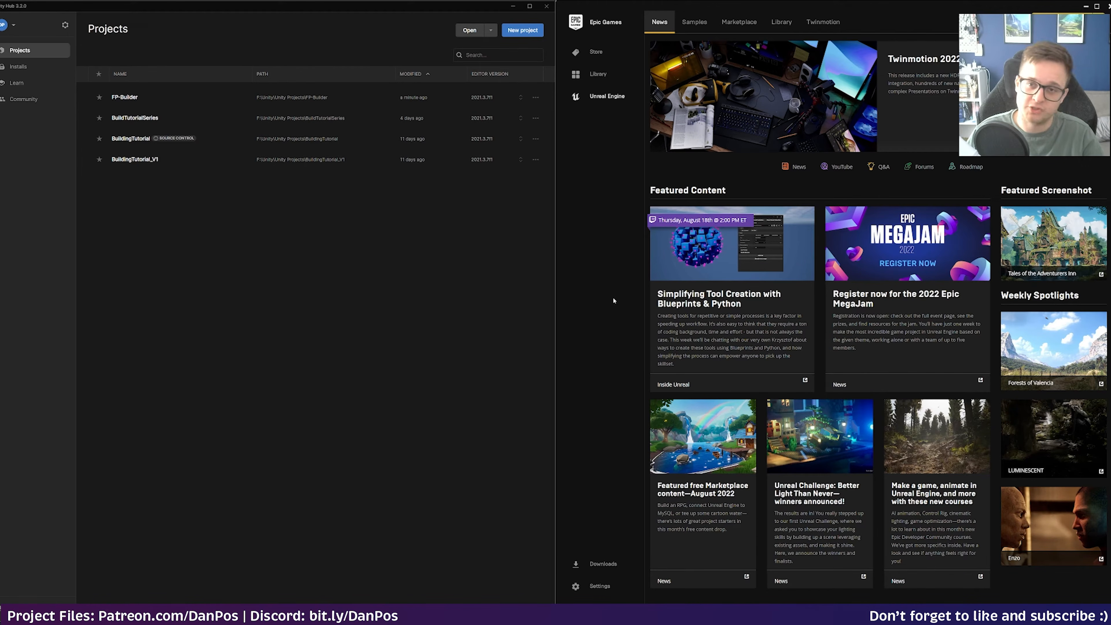
- View the Epic Games Launcher's store and game library, and return to its Unreal Engine section
click(596, 53)
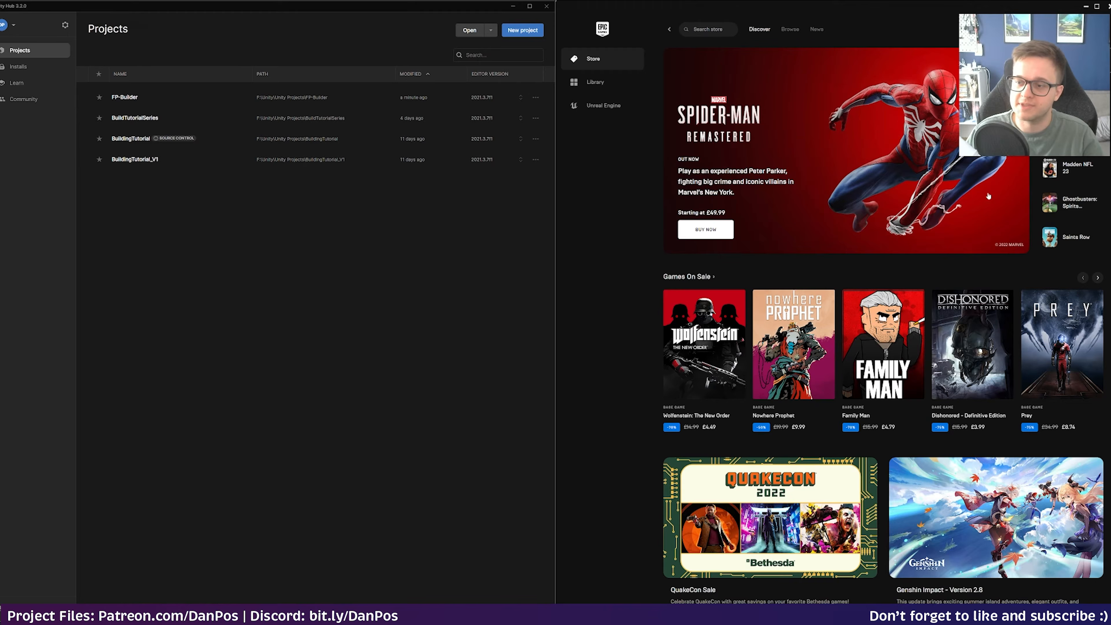
click(606, 82)
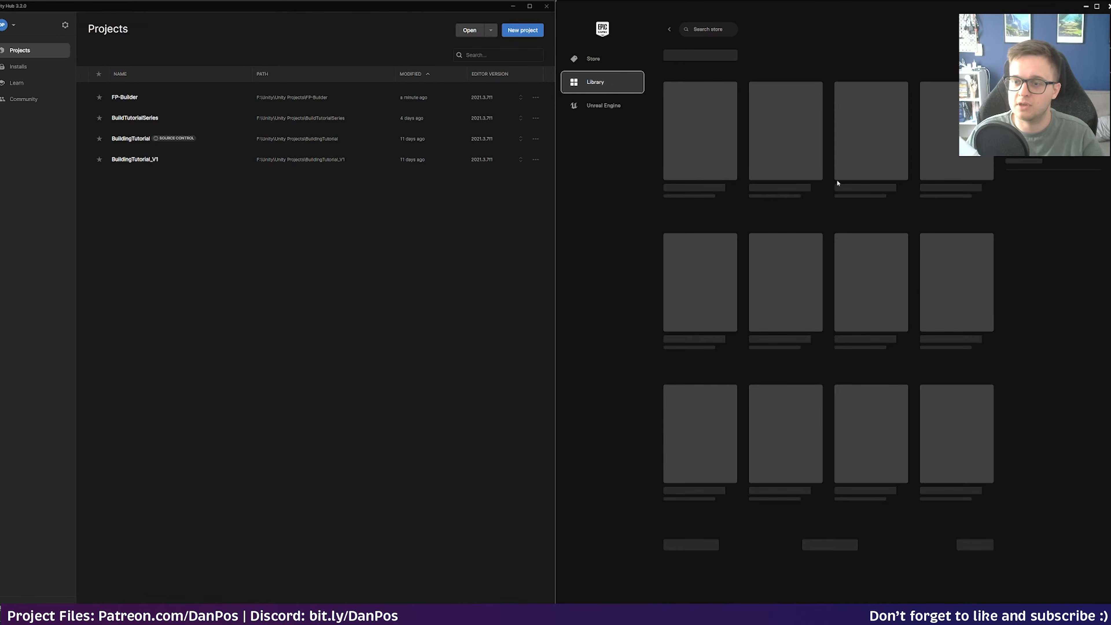
click(601, 109)
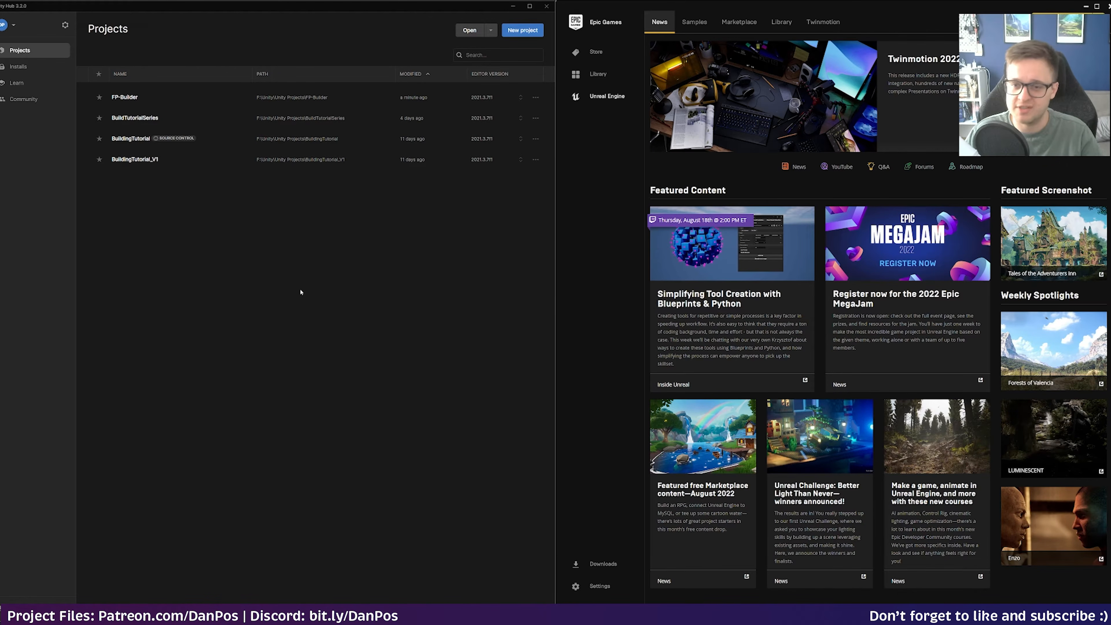
- Browse the Unreal Engine feature samples and open the Marketplace
click(693, 34)
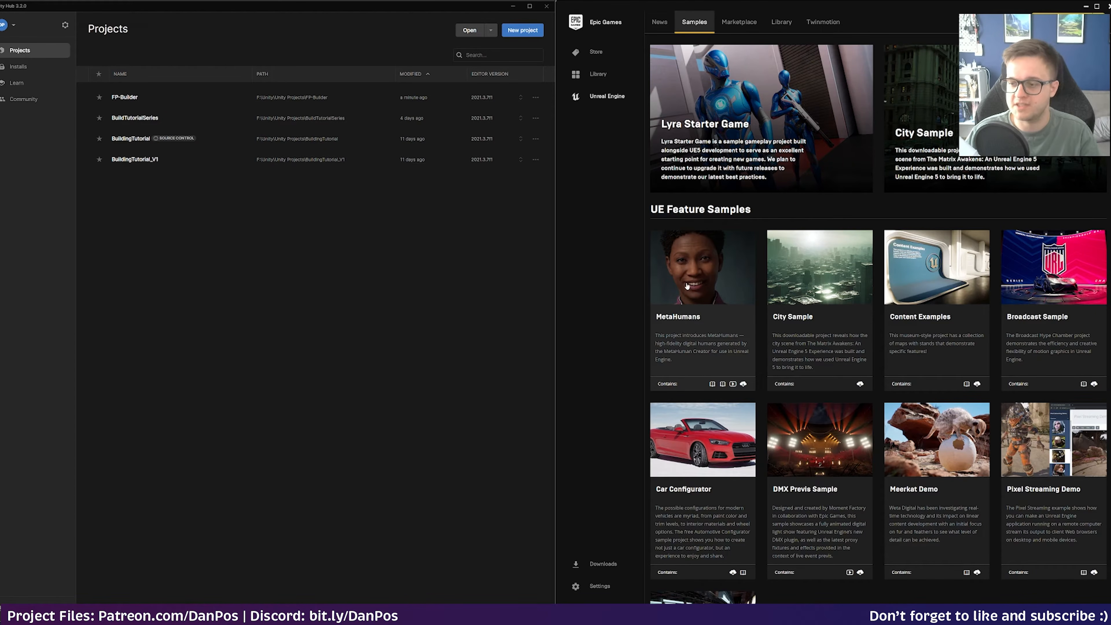
scroll(820, 284, down, 1)
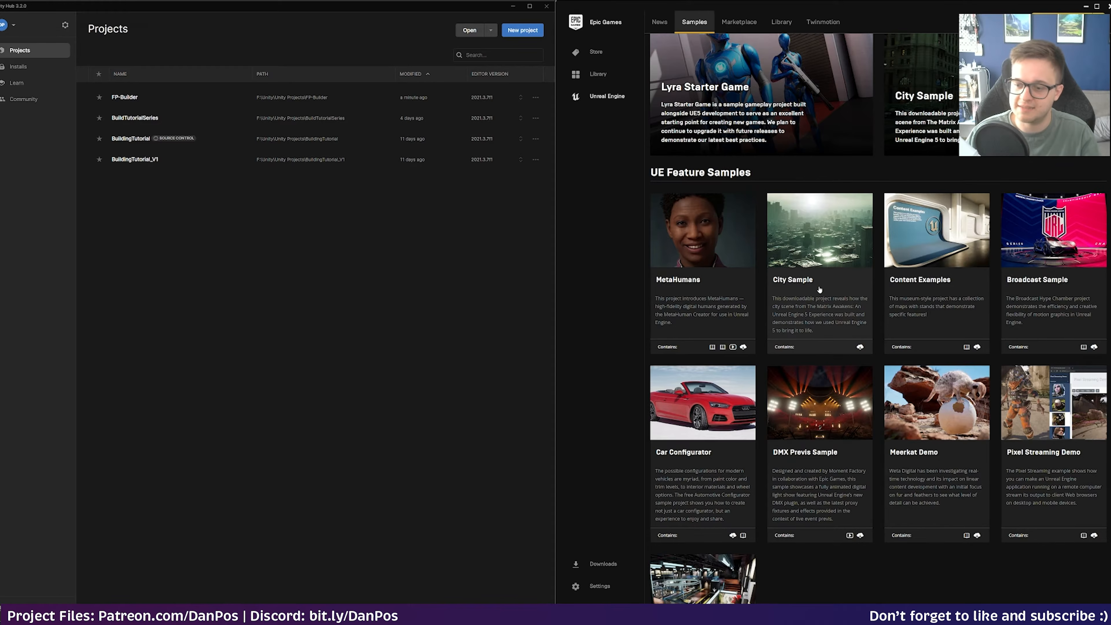
scroll(823, 396, down, 4)
scroll(823, 387, up, 5)
click(739, 22)
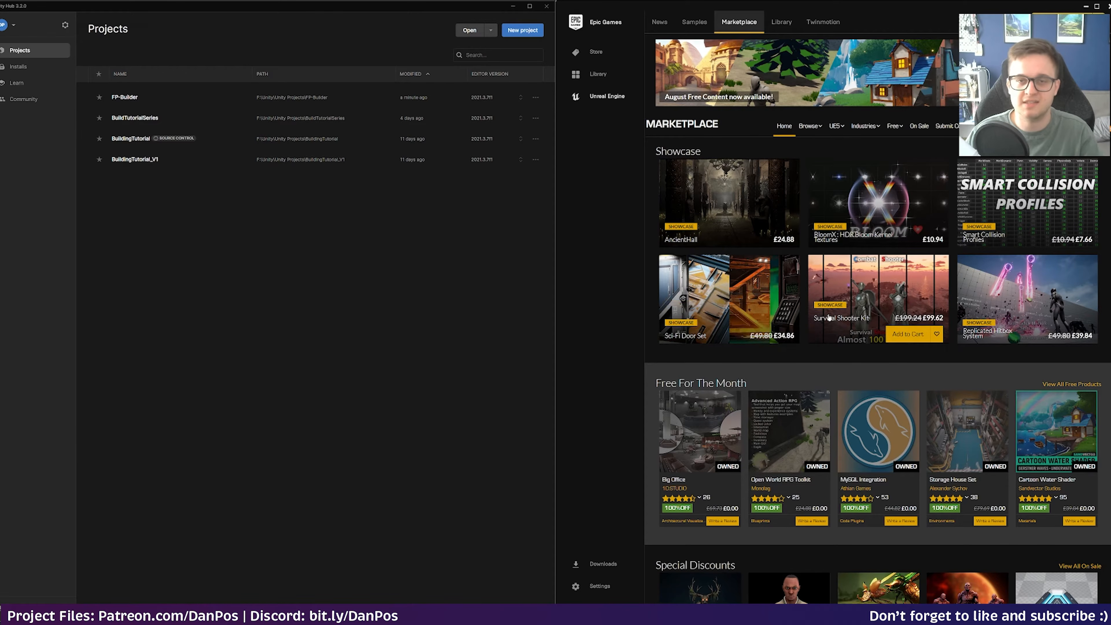
- Compare the Unreal Engine library with the Unity Hub's installed editors, and return the Hub to its project list
click(781, 22)
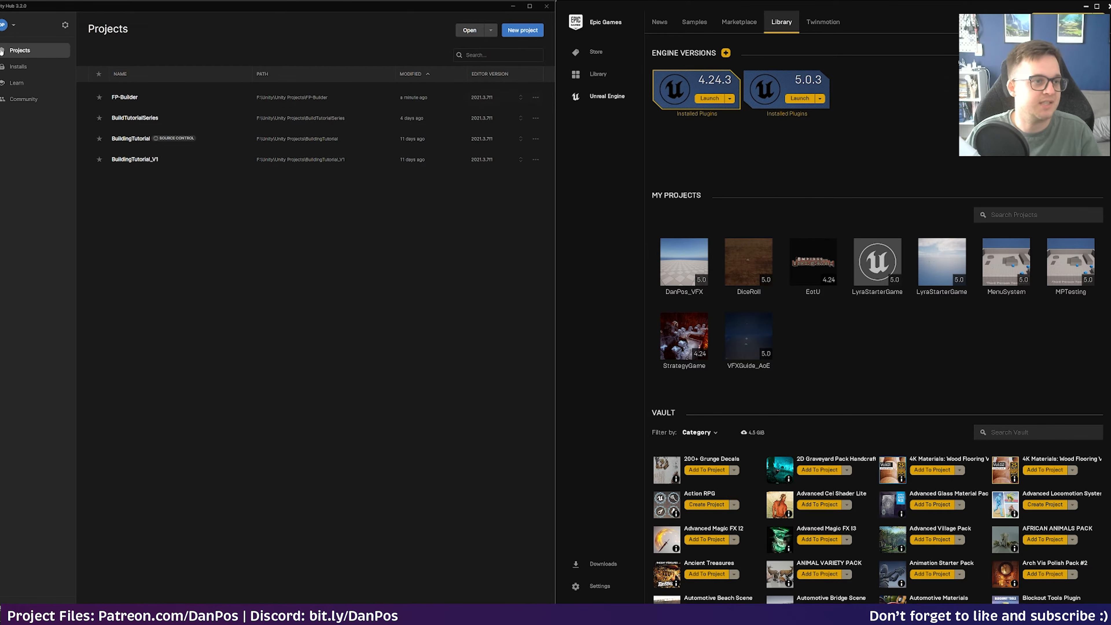
click(20, 66)
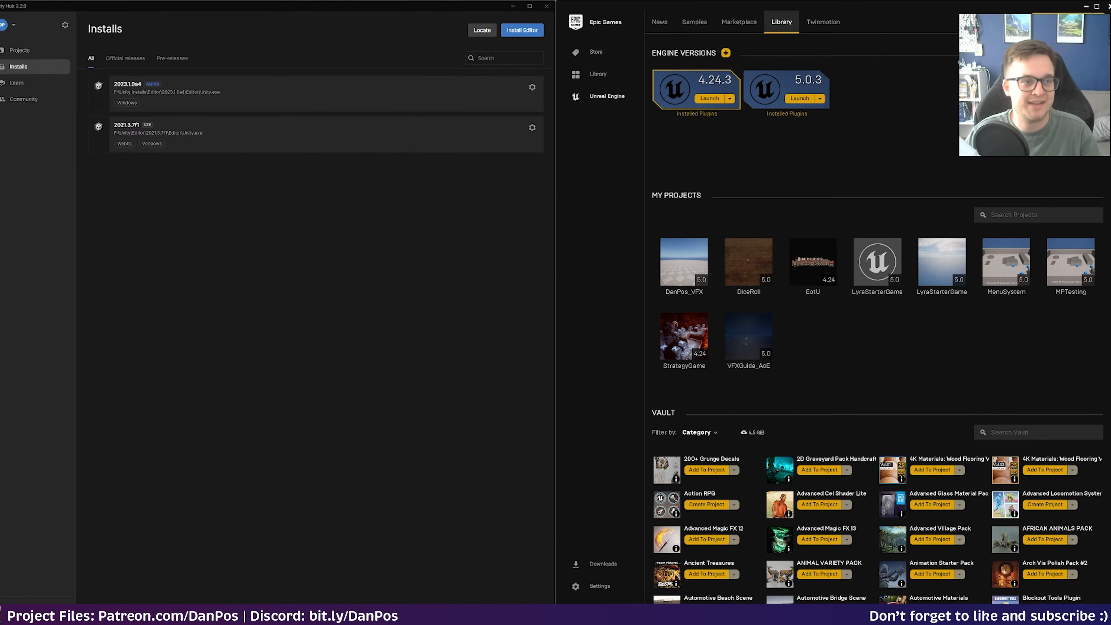
click(18, 50)
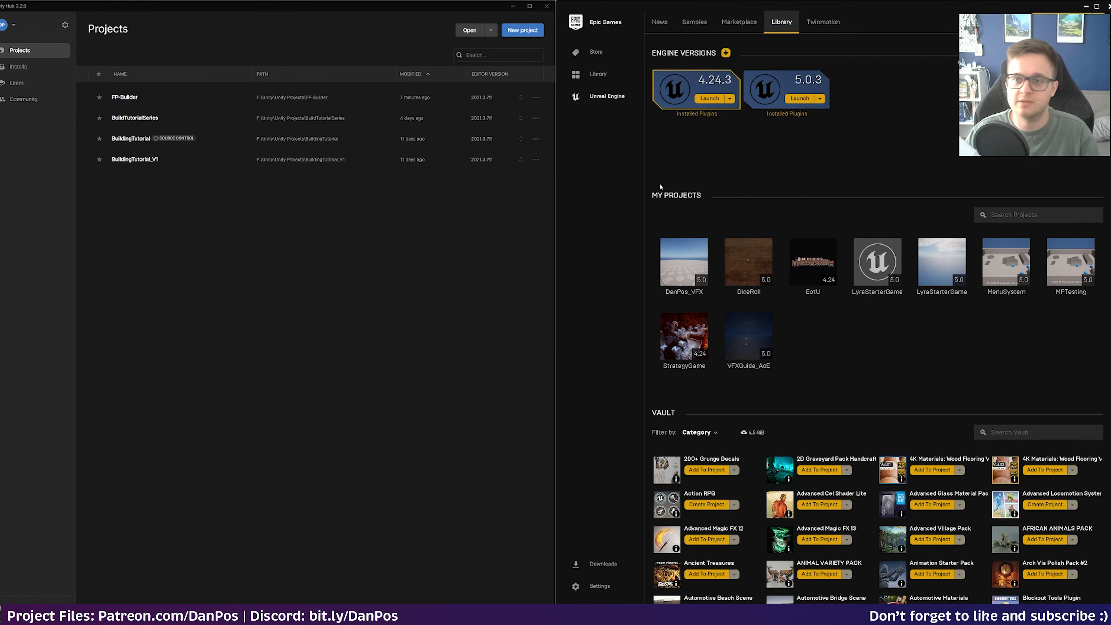
- Add an engine version slot in the Unreal library, inspect the selectable versions, and remove the slot
click(726, 53)
click(913, 81)
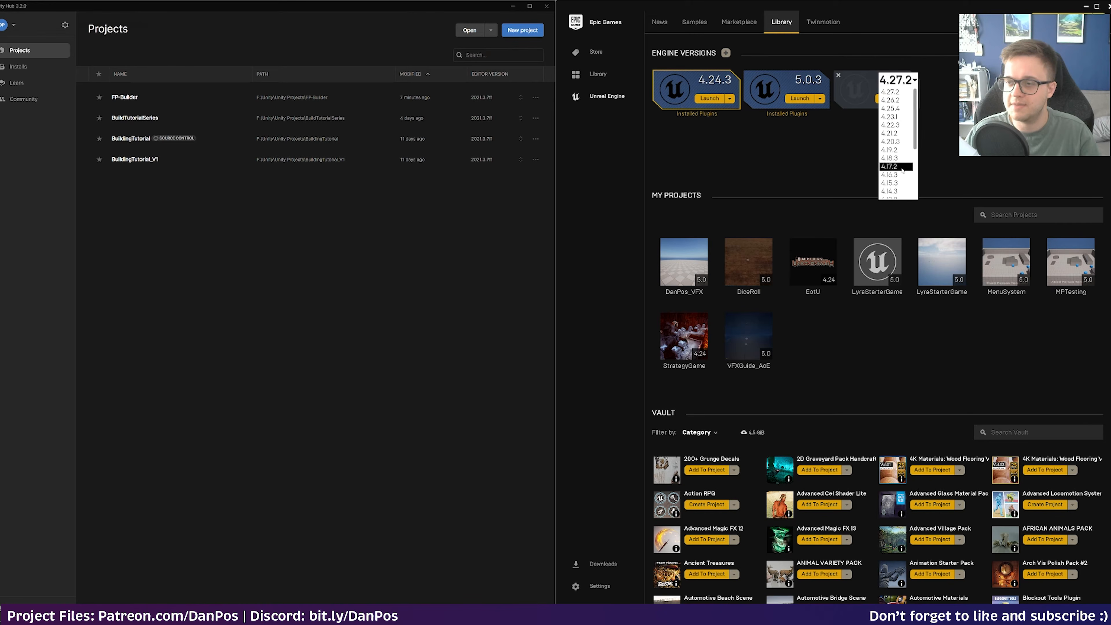
click(839, 76)
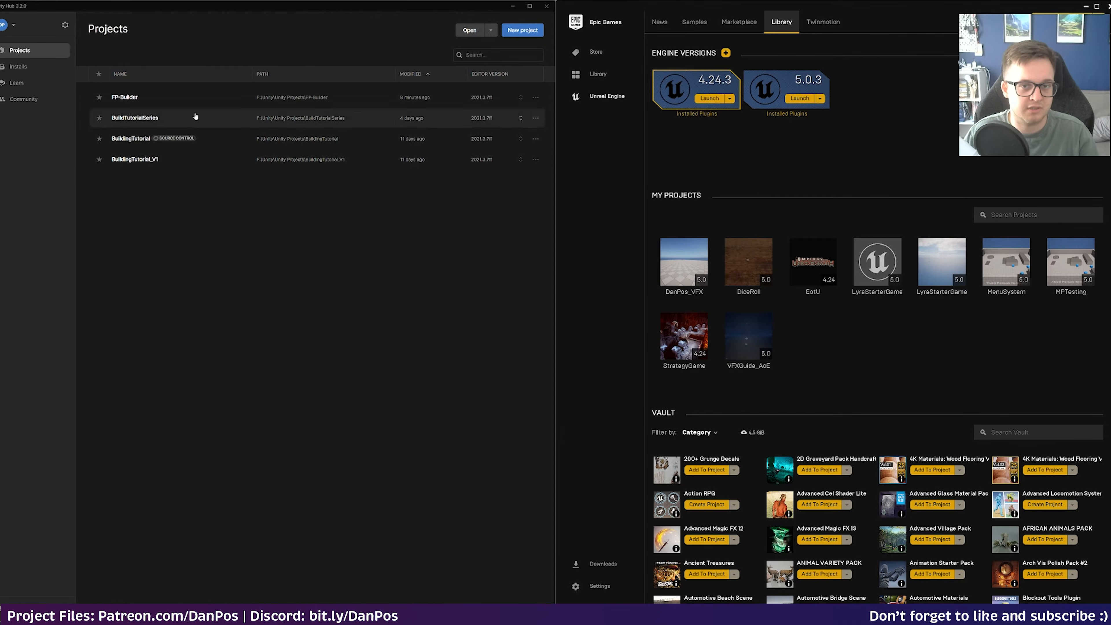
- Examine the official, archived and pre-release Unity editor versions offered for installation in Unity Hub, and dismiss the installer
click(30, 67)
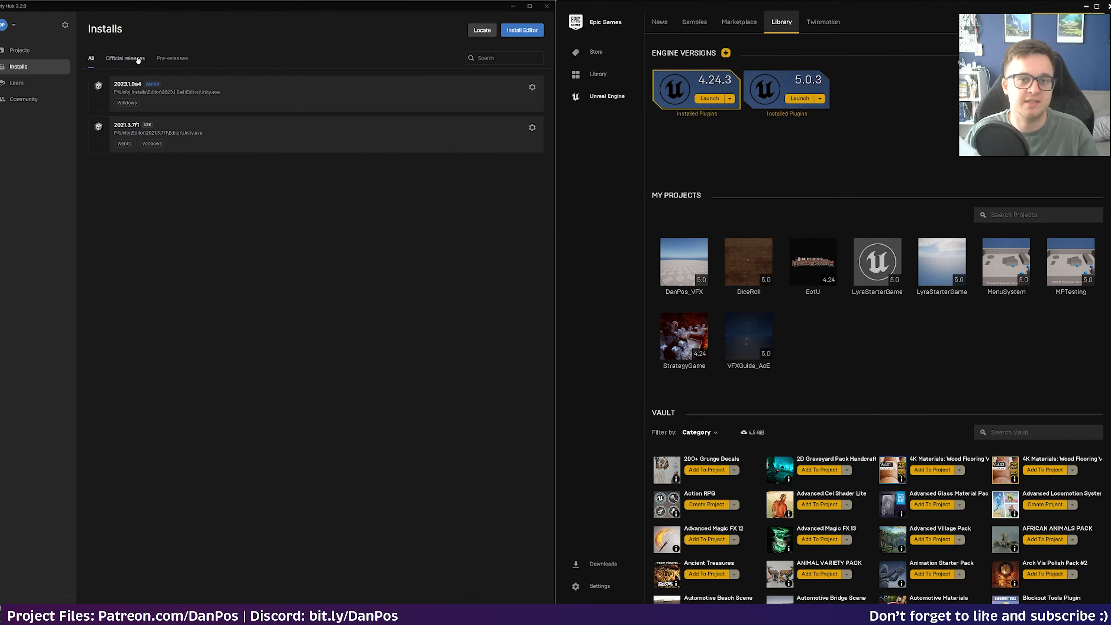
click(525, 32)
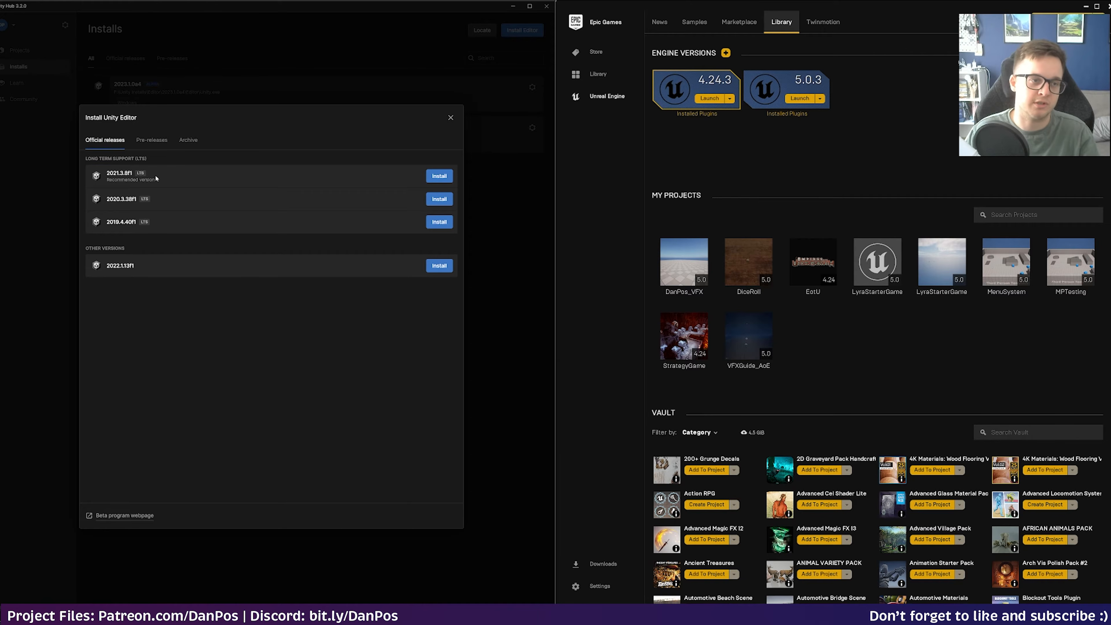
click(181, 144)
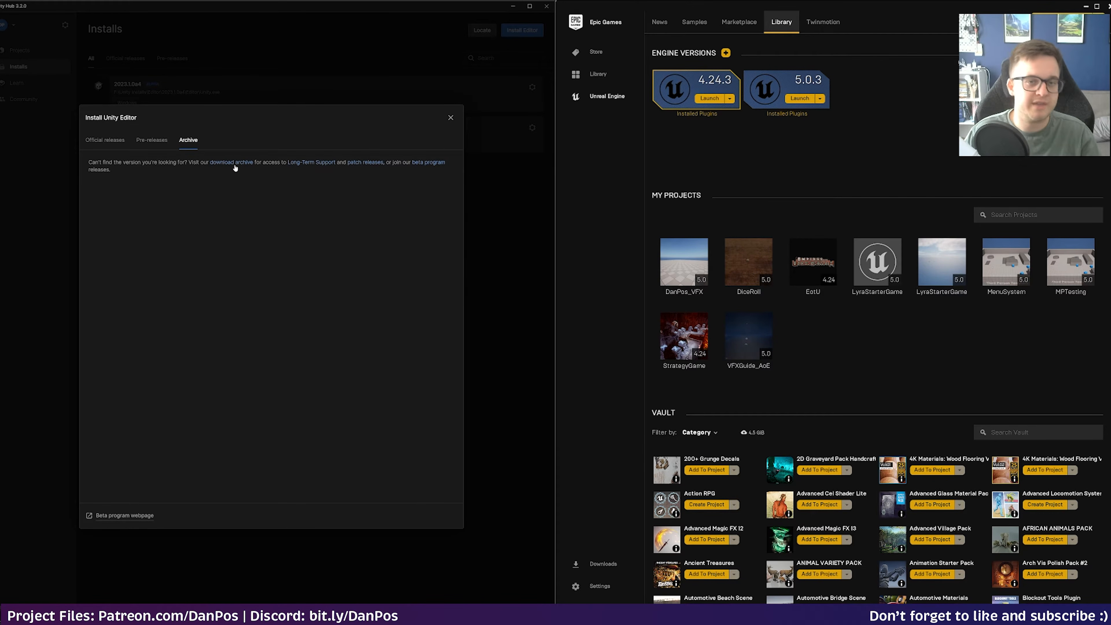
click(152, 140)
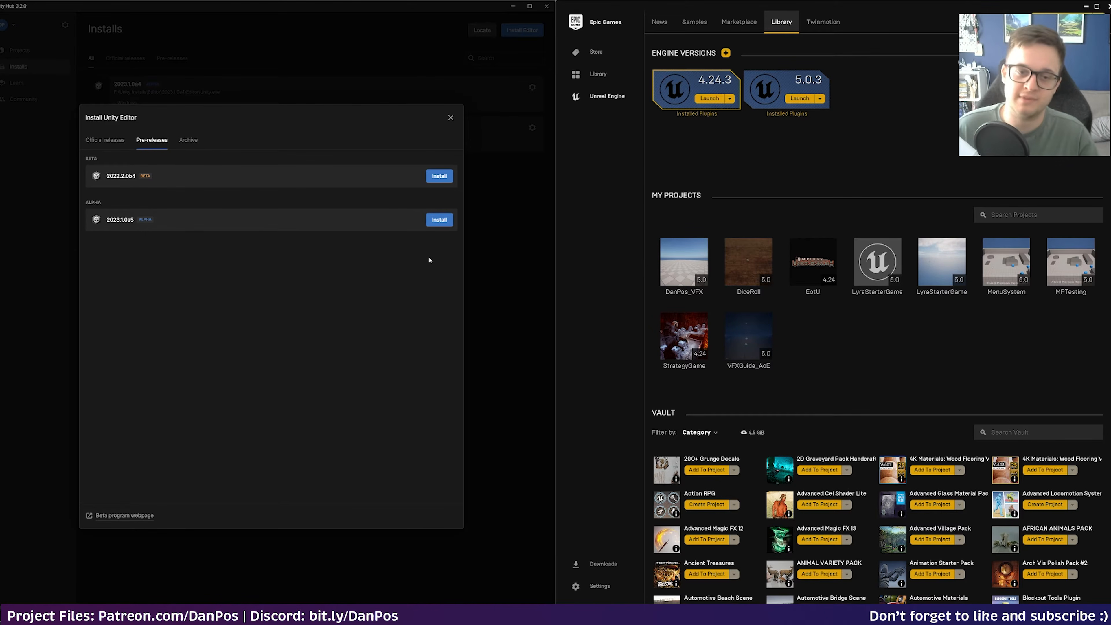
click(489, 251)
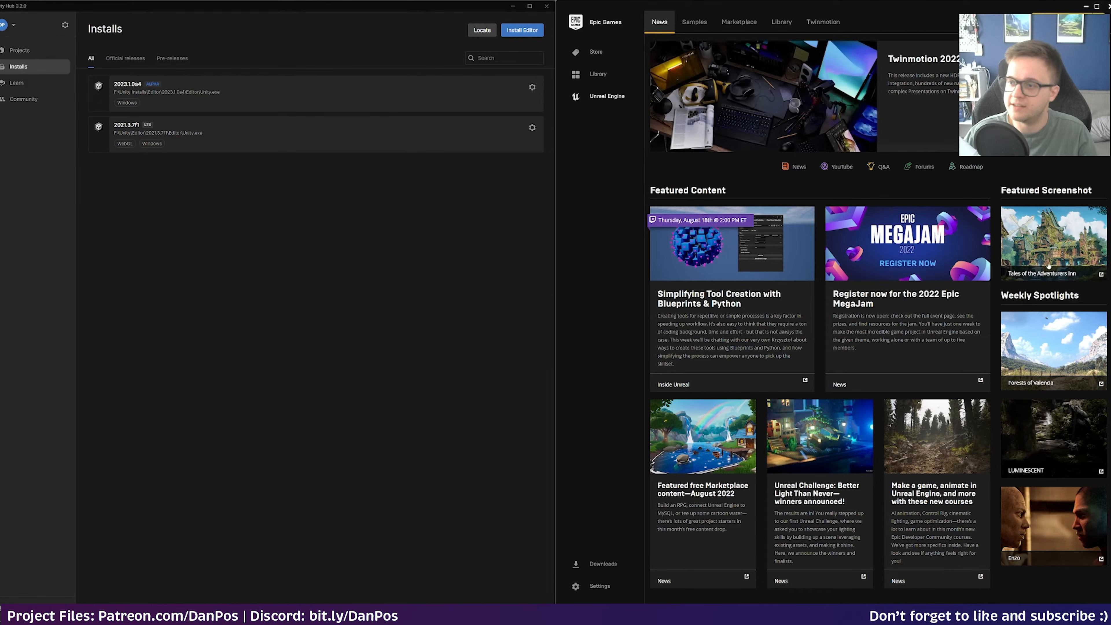
- Skim the Unreal Engine news and blog posts, and return to the engine library
scroll(798, 336, down, 5)
scroll(769, 337, down, 2)
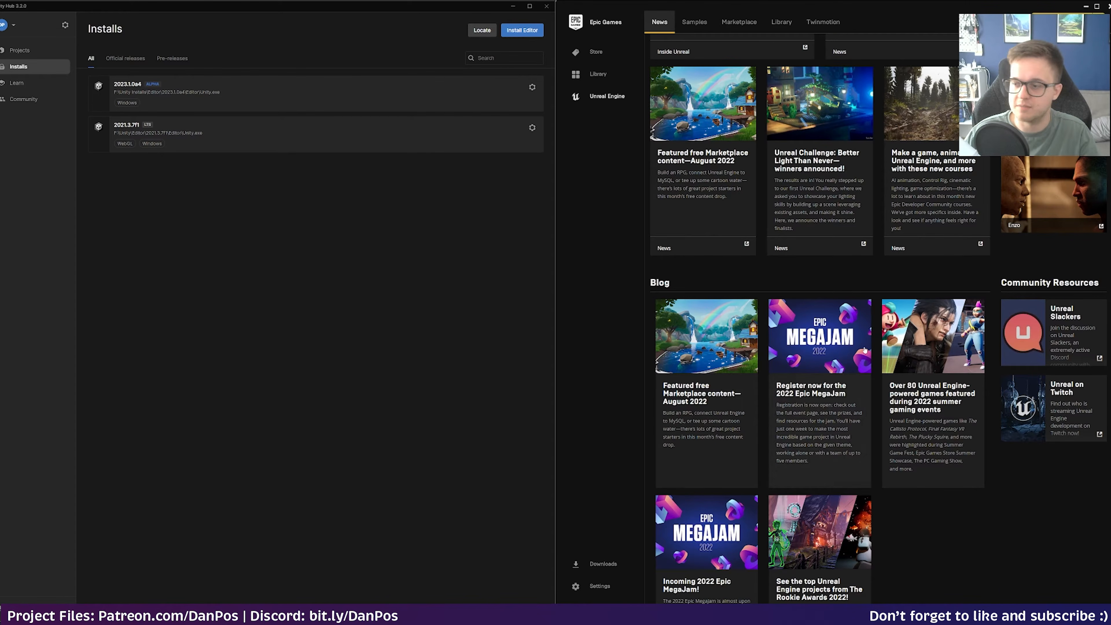
scroll(865, 350, down, 3)
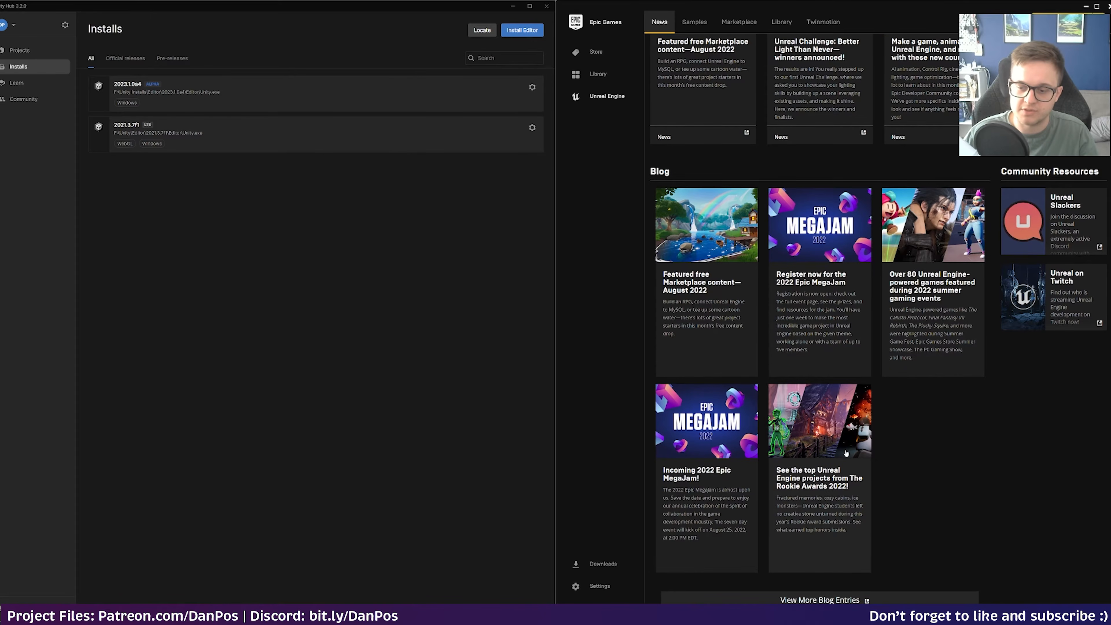
click(782, 22)
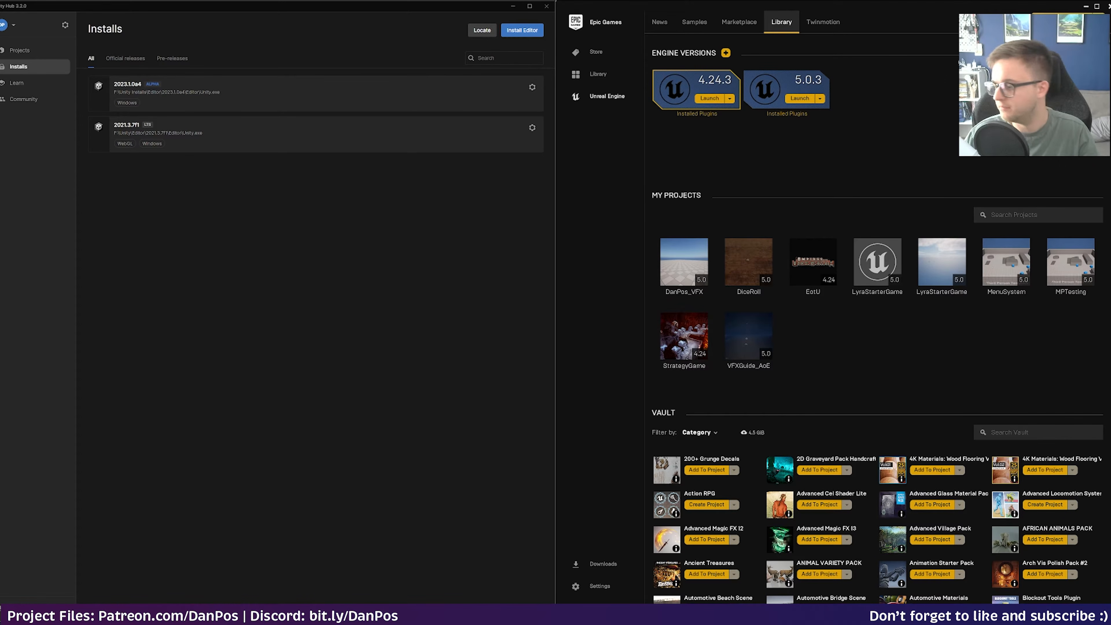
- Bring up the EpicGames/Signup GitHub repository page, view its source access instructions, and close it
drag(1110, 74, 755, 1)
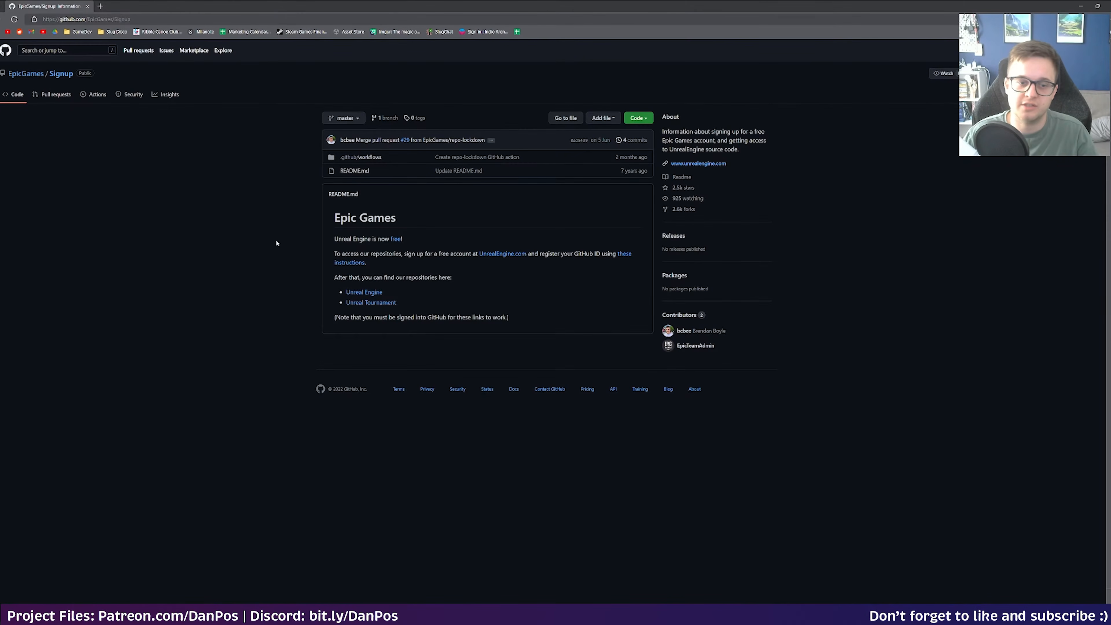
middle_click(67, 6)
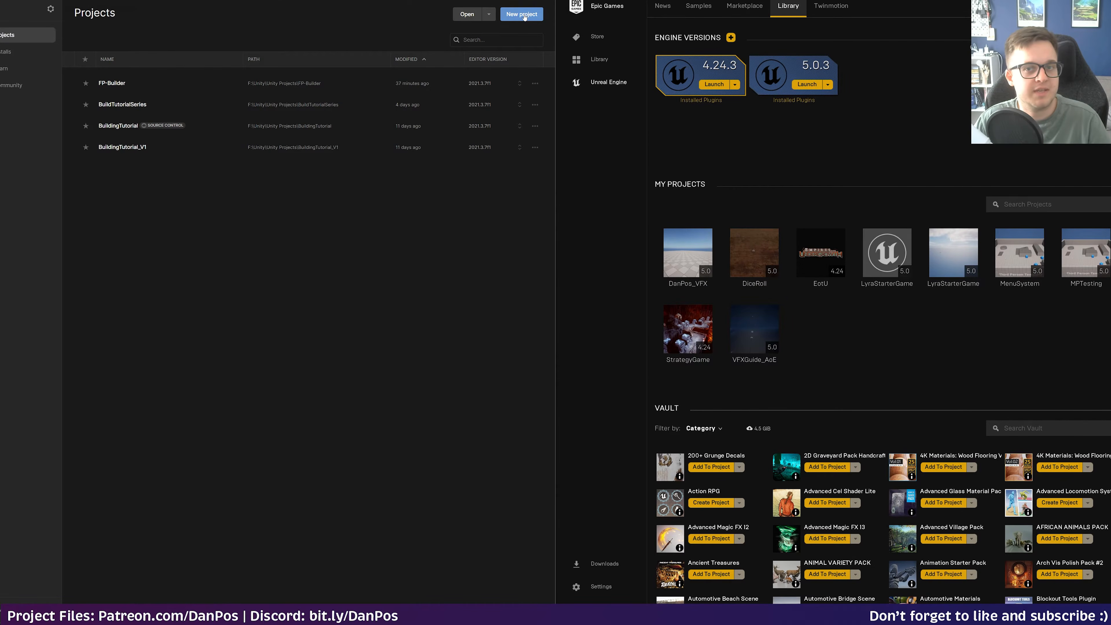
- Start a new Unity project and look through all templates, the Sample and Learning categories, and the Core templates
click(522, 30)
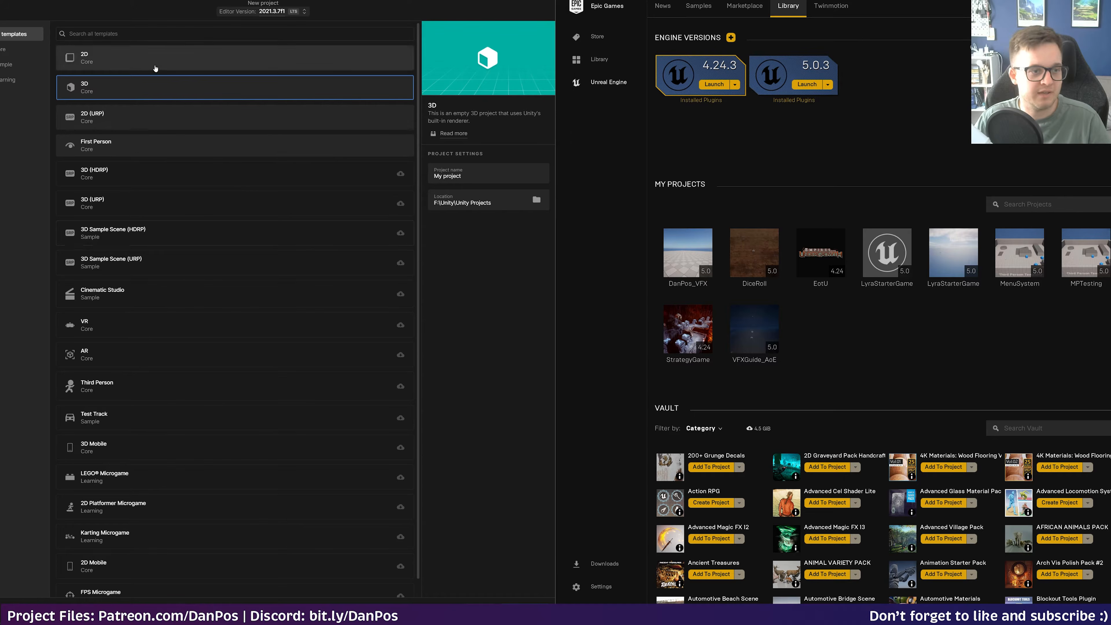
scroll(156, 339, down, 1)
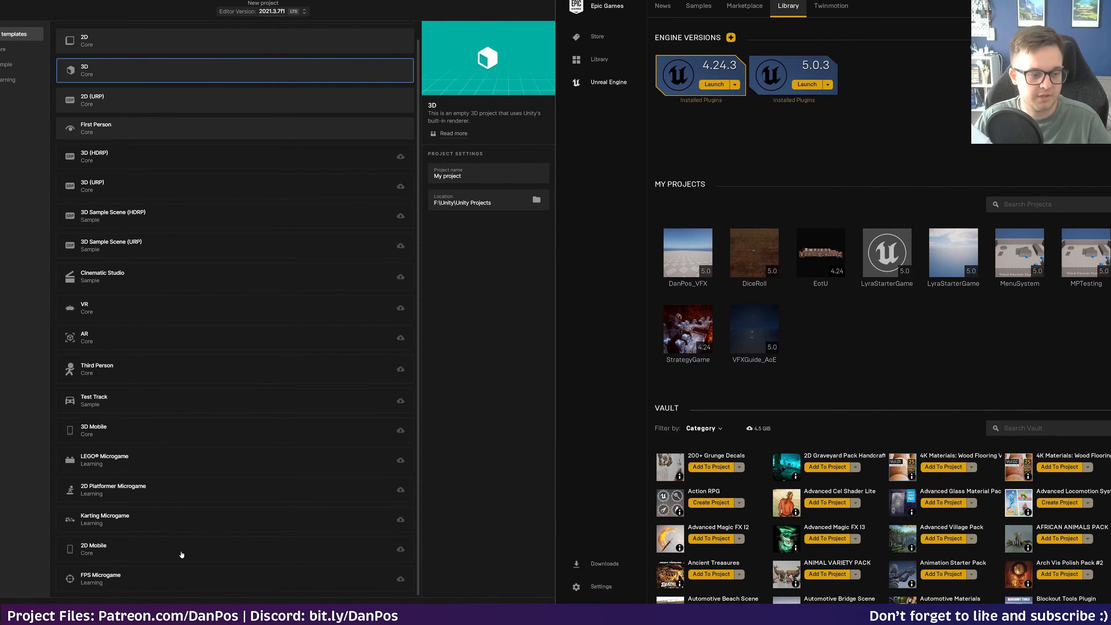
click(8, 64)
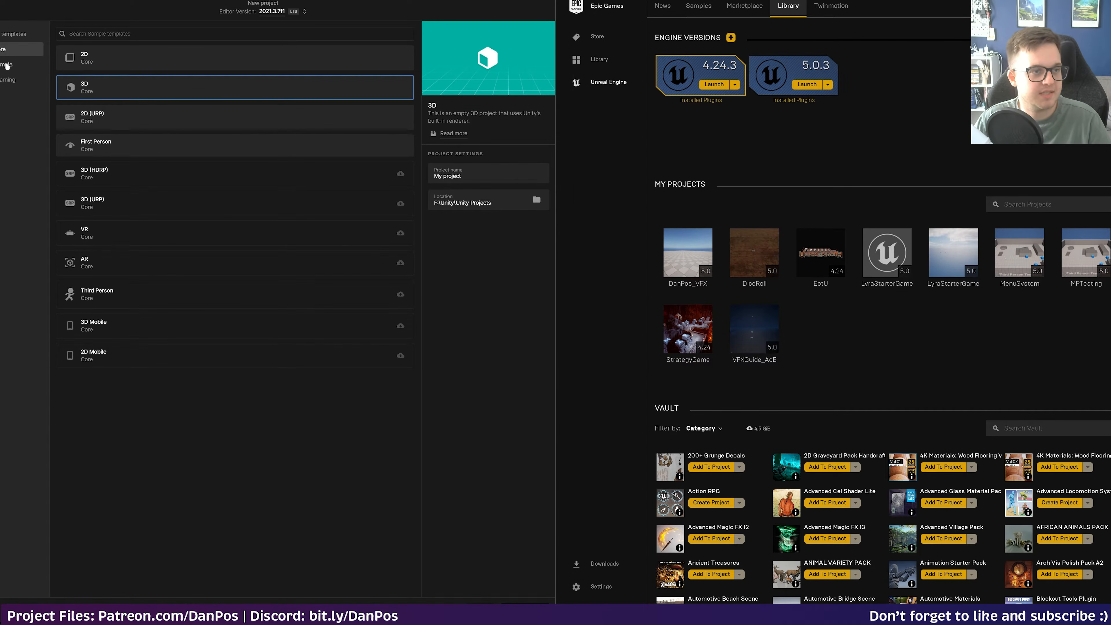
click(9, 79)
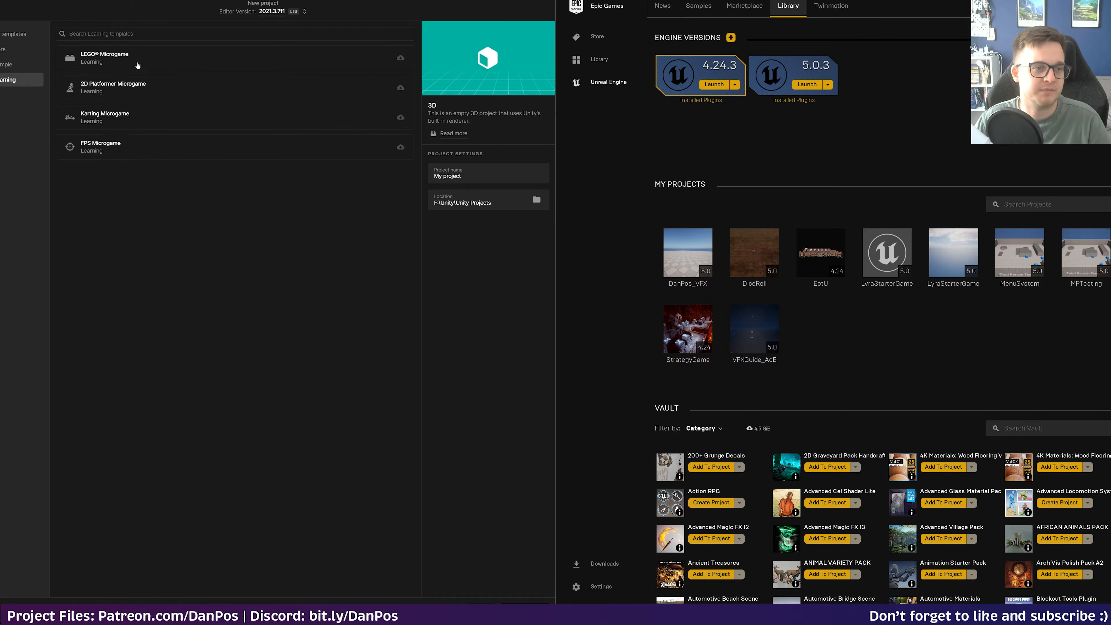
click(4, 49)
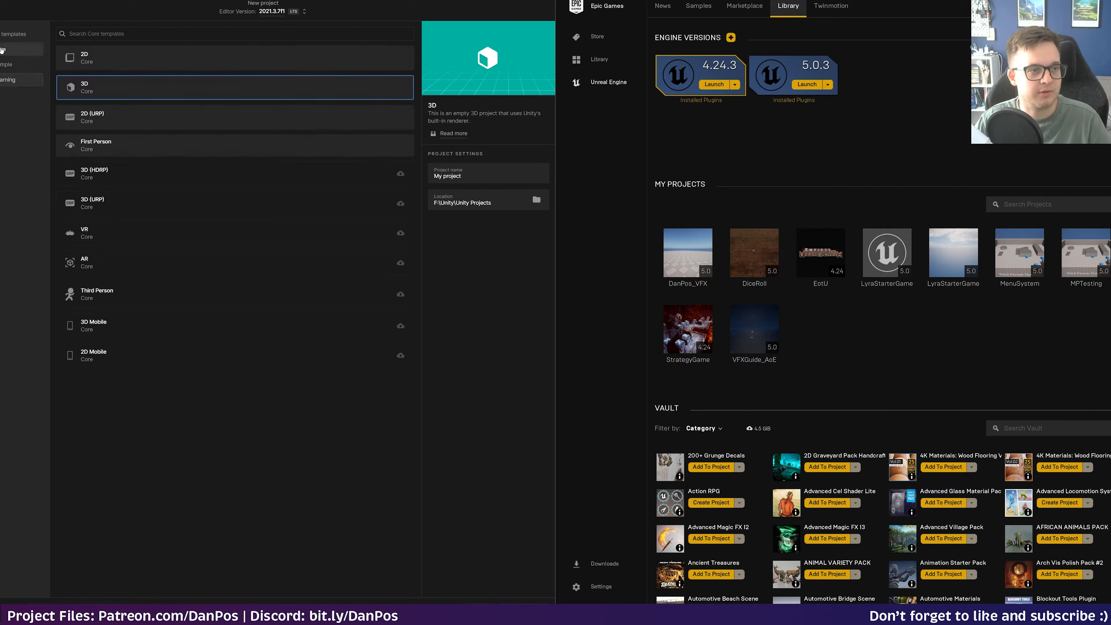
- Launch Unreal Engine 5.0.3 and place its Project Browser over the Epic Games Launcher, beside Unity's template list
click(809, 85)
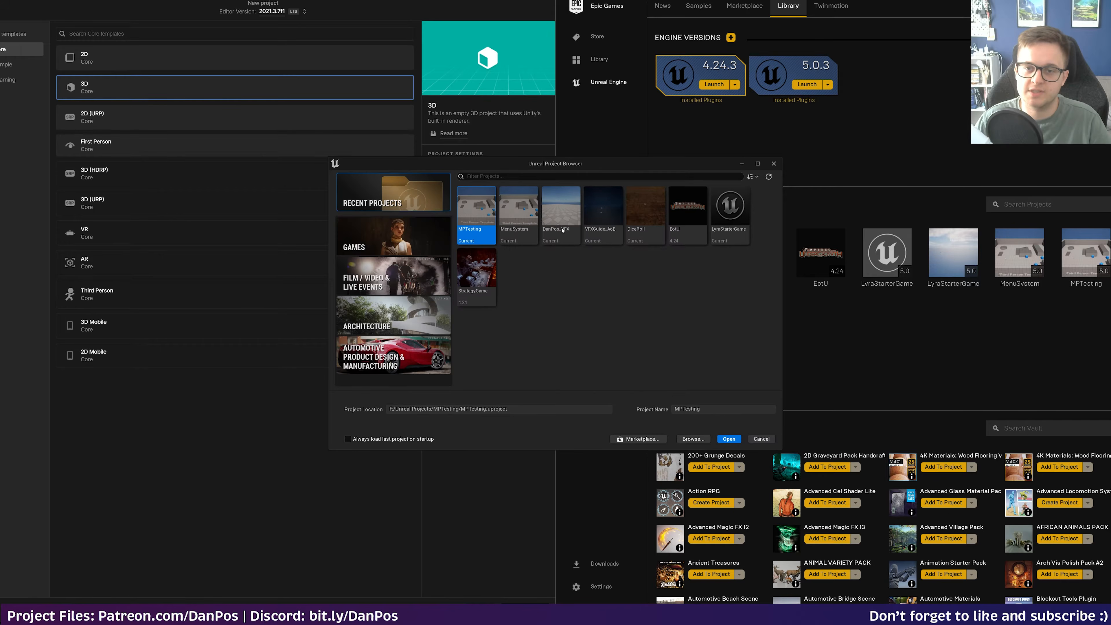
drag(521, 165, 757, 68)
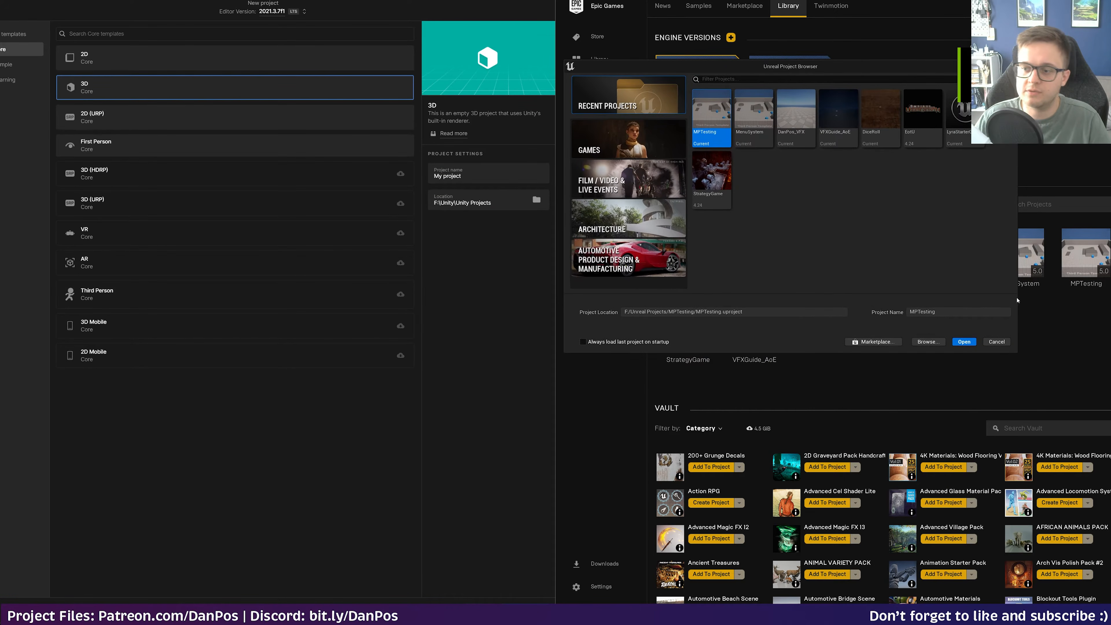
- Enlarge the Unreal Project Browser and look through its Games templates, including Third Person, Top Down, Vehicle, Handheld AR and Blank
drag(1017, 352, 1014, 535)
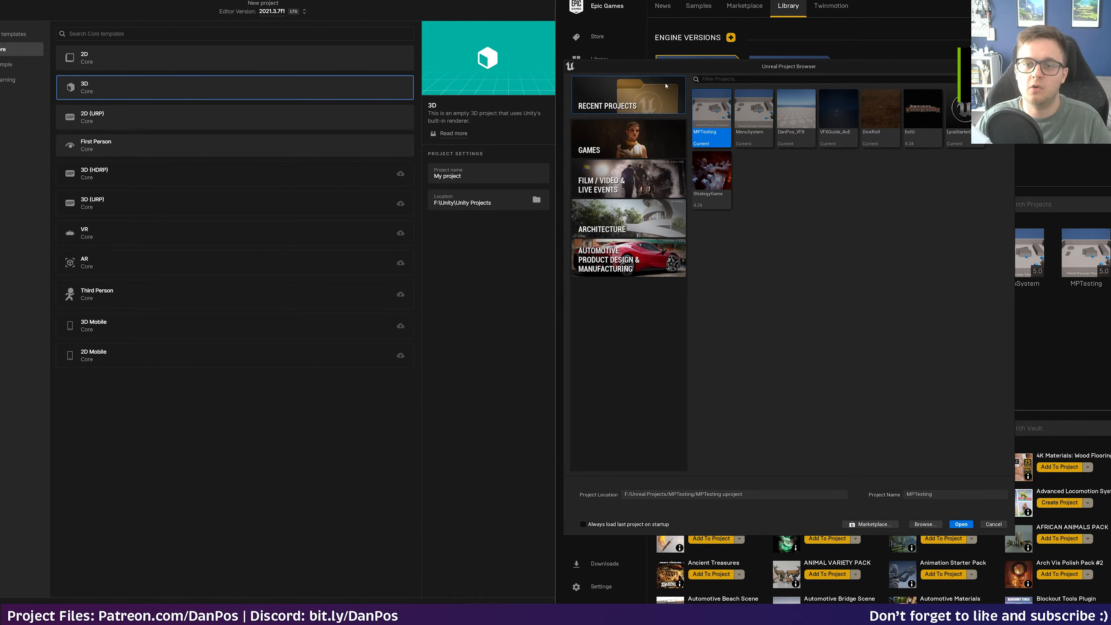
click(630, 139)
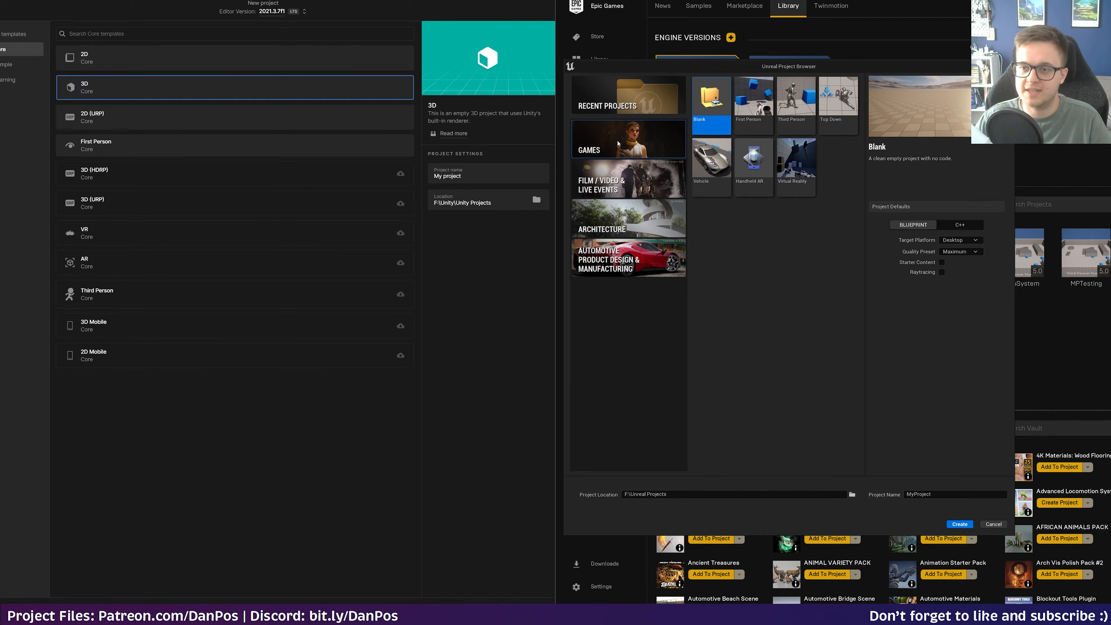
click(761, 102)
click(796, 103)
click(834, 105)
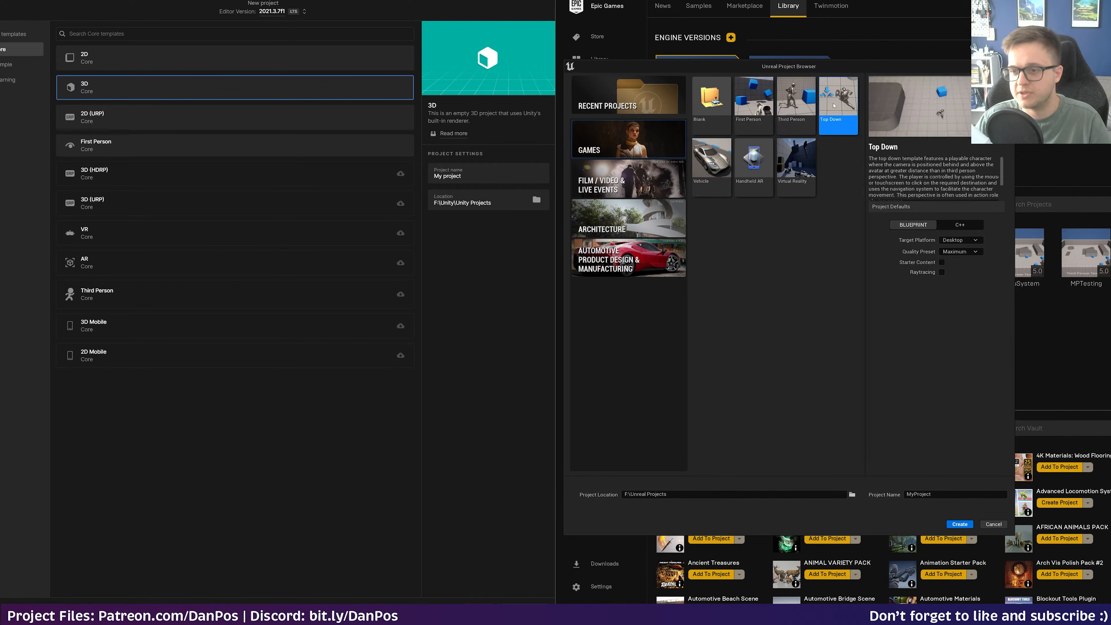
click(705, 166)
click(794, 162)
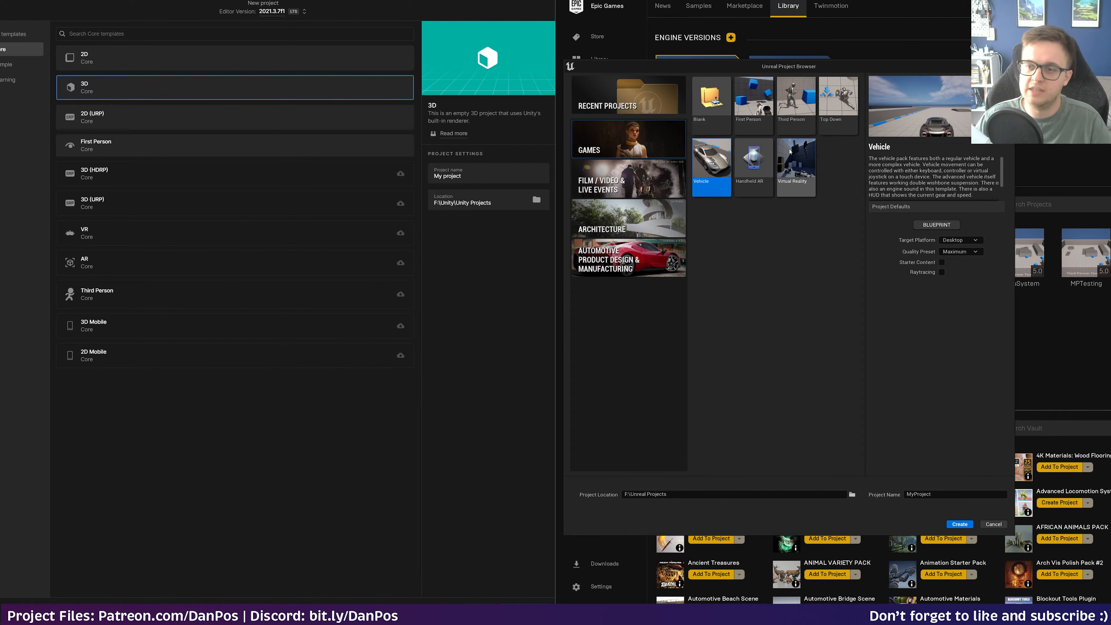
click(743, 168)
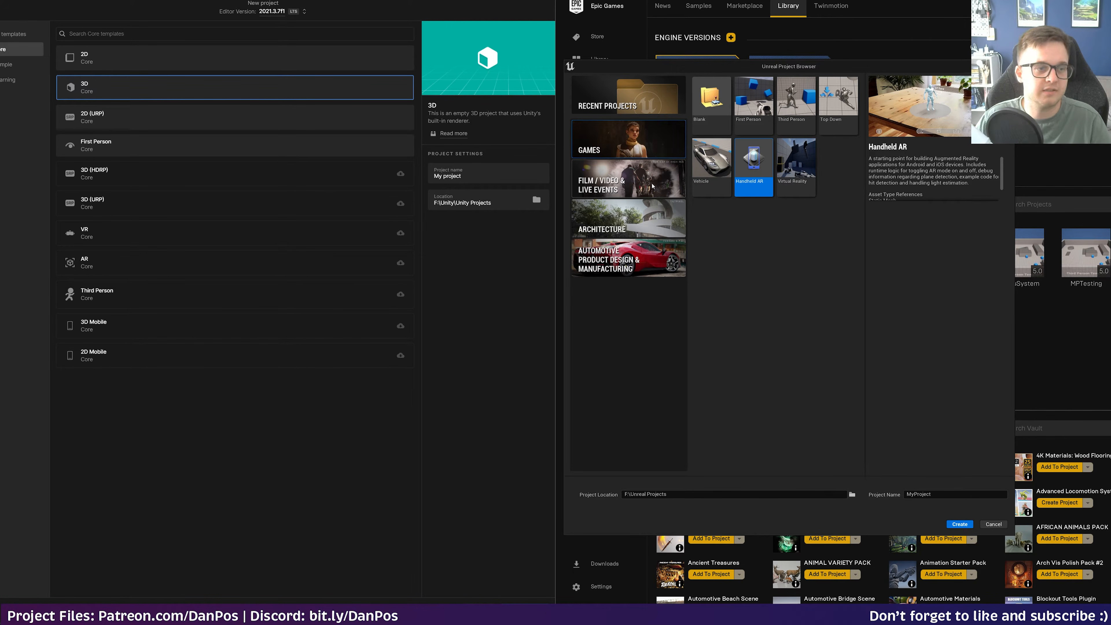
click(723, 95)
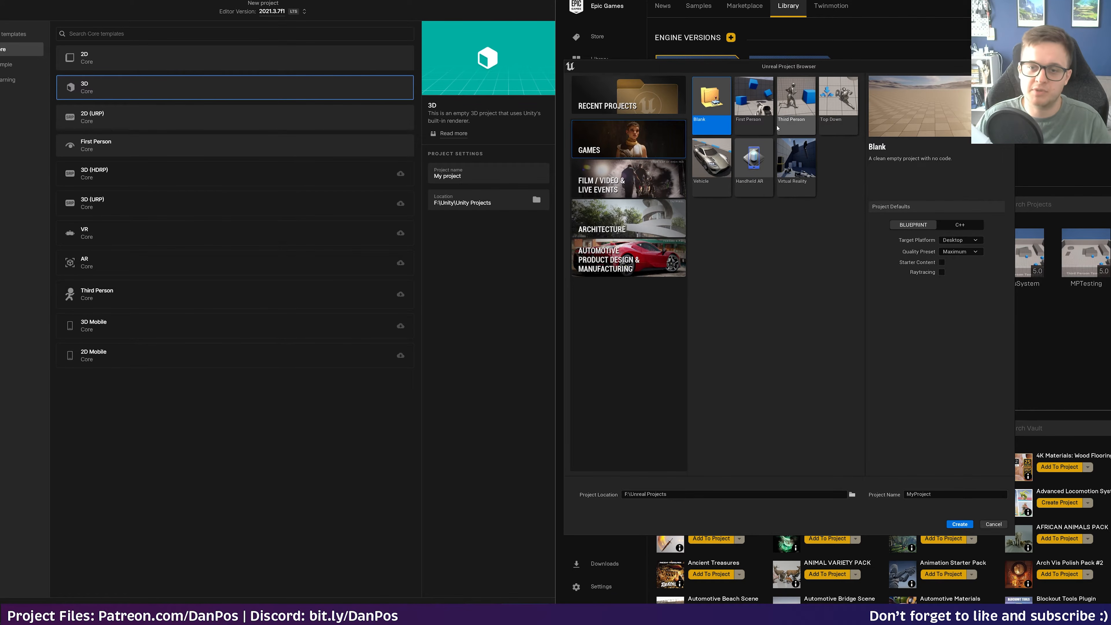
- View the Film/Video and Automotive template categories, and compare Unity's Third Person template with Unreal's Games templates
click(627, 186)
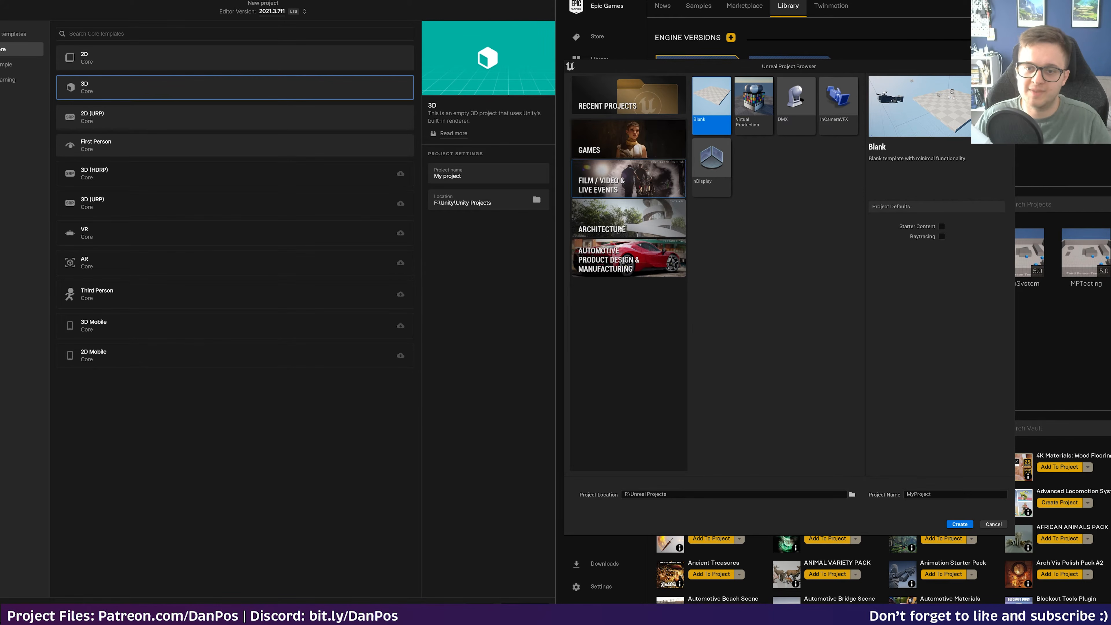
click(628, 252)
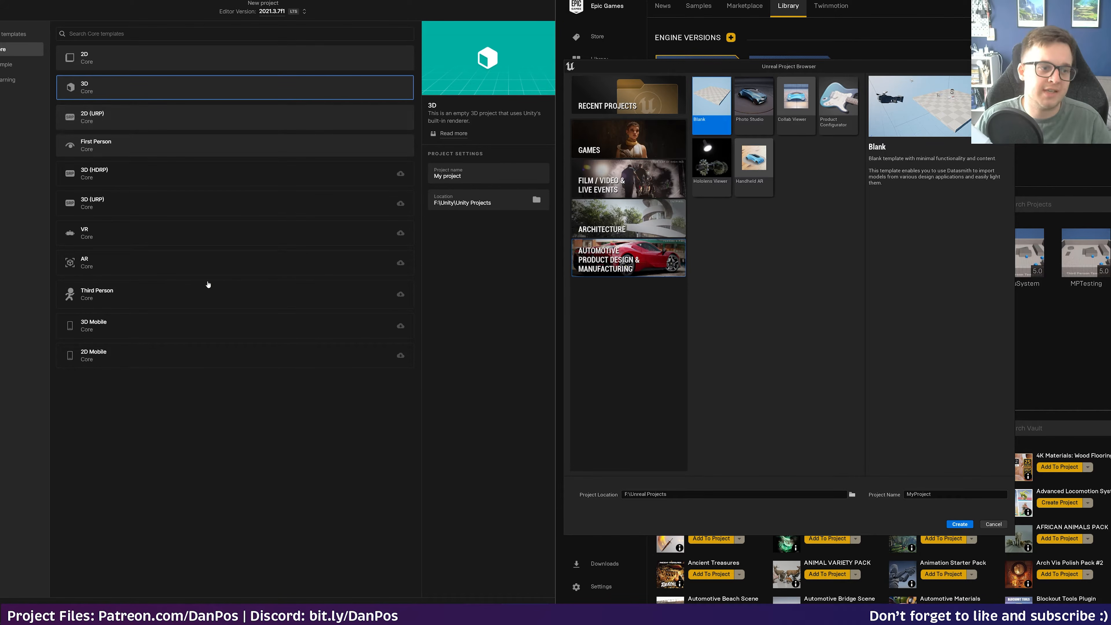
click(176, 291)
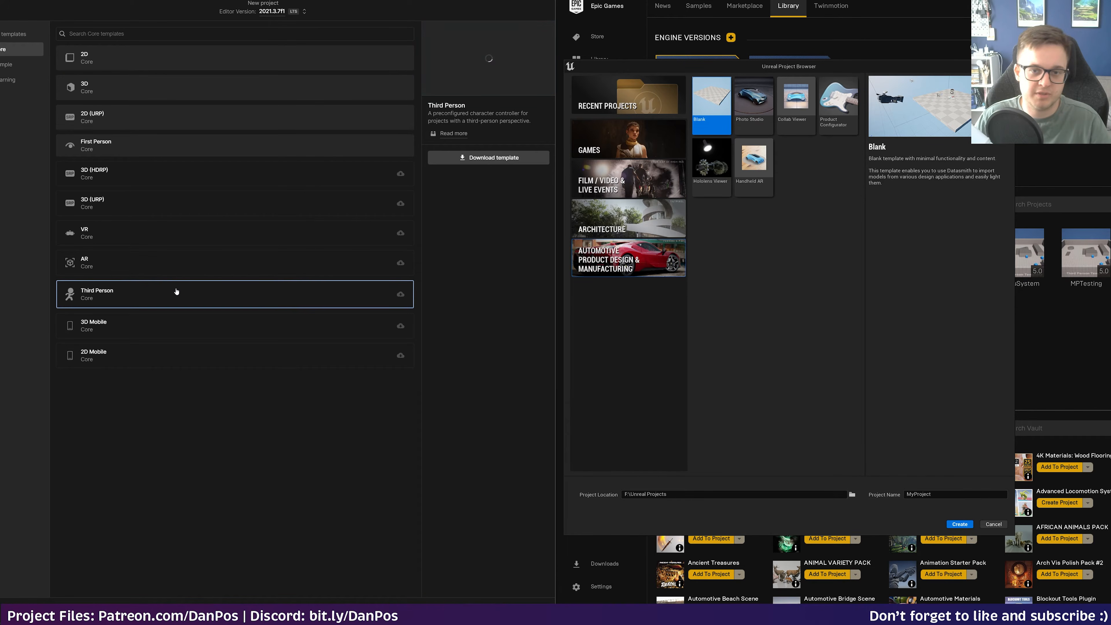
click(630, 139)
click(811, 128)
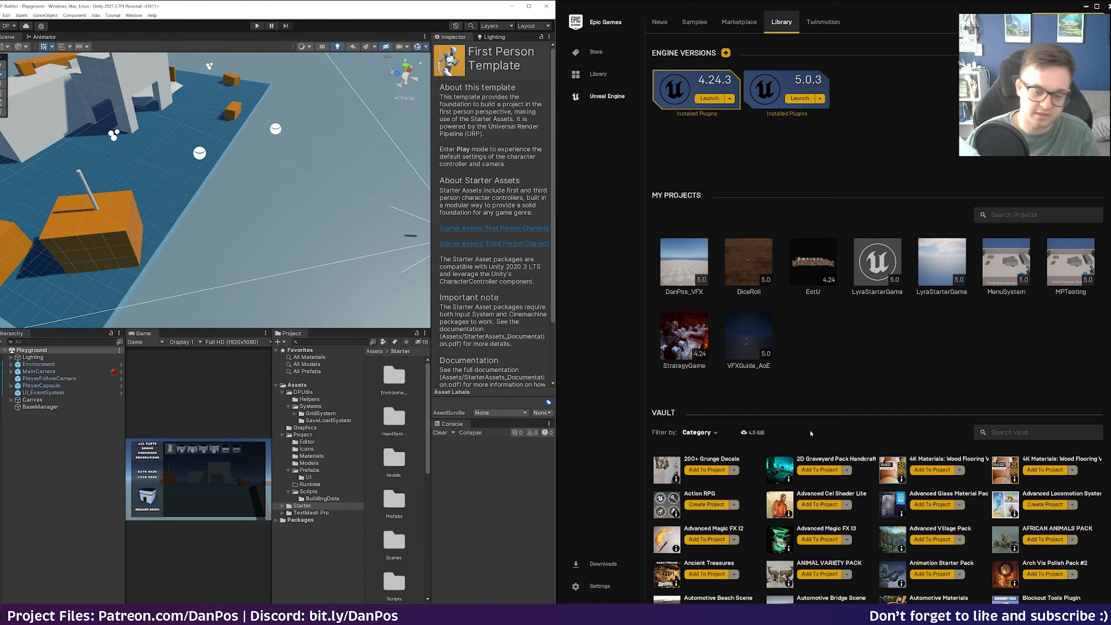
- Switch to the Unreal editor with the DiceRoll project beside Unity, and look over Unity's Playground scene
mouse_move(661, 615)
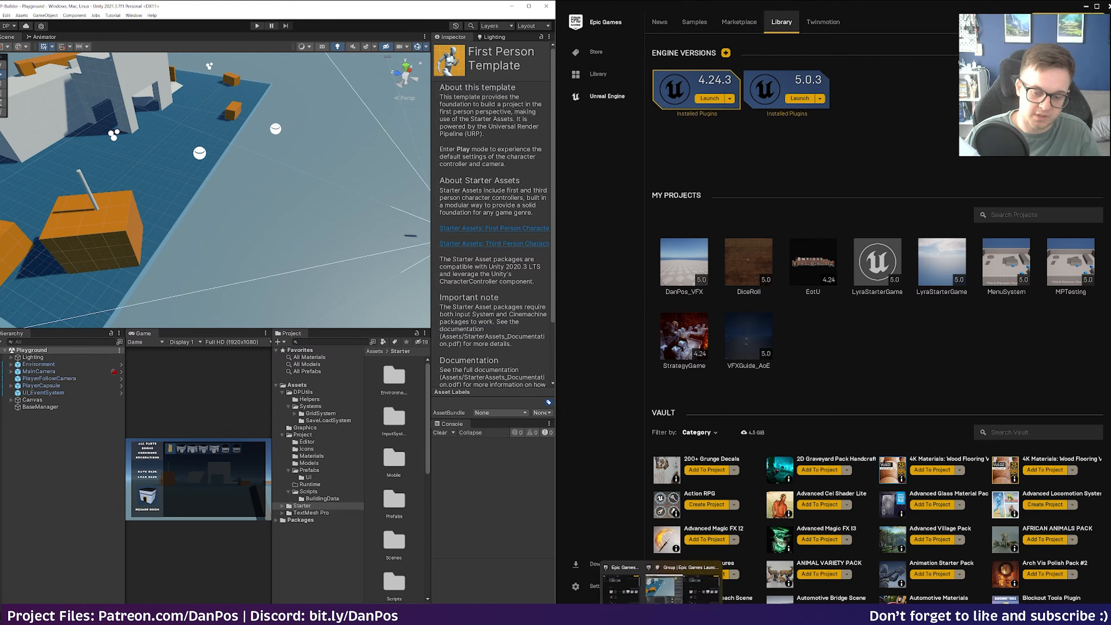
click(664, 589)
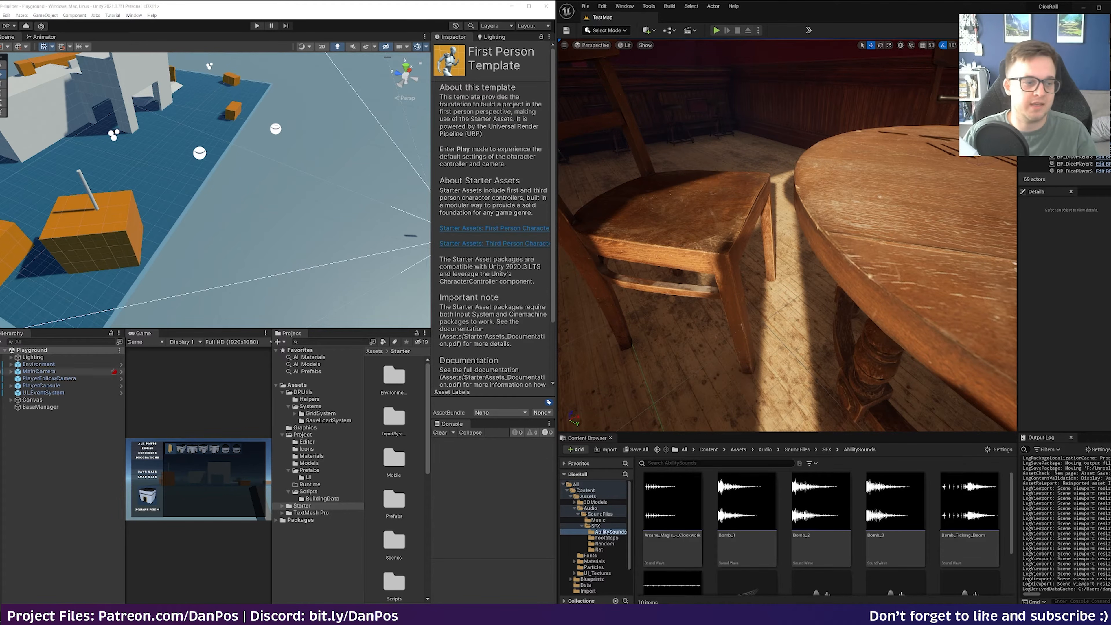
right_drag(254, 213, 255, 188)
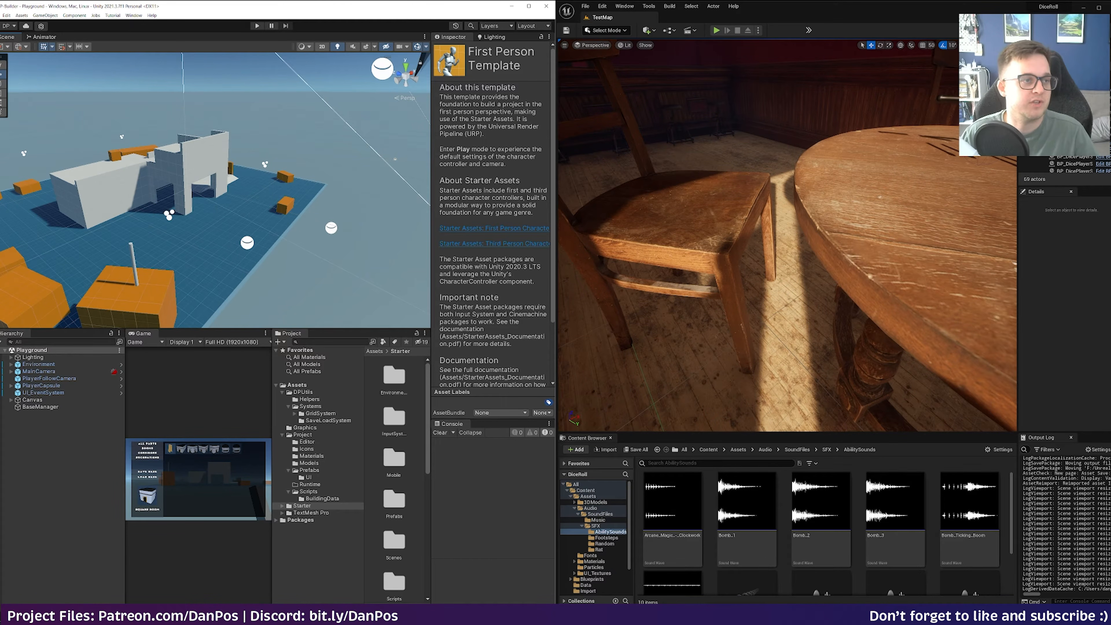
- Create a Unity scene from the Standard (URP) template and save it as Standard.unity in the Assets/Project folder
click(2, 16)
click(7, 23)
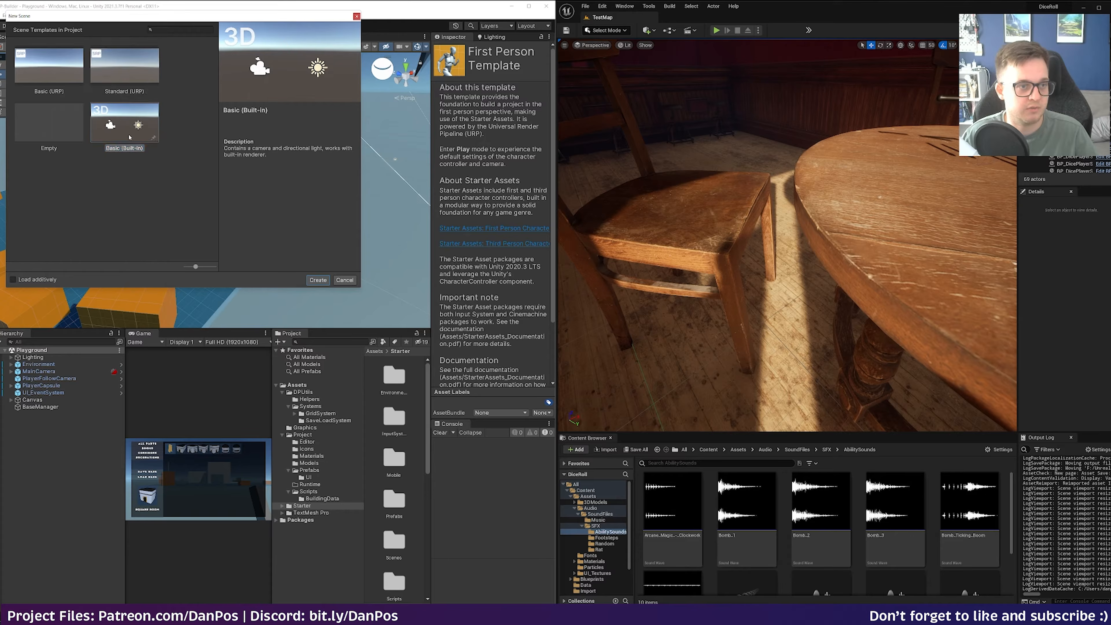
click(128, 70)
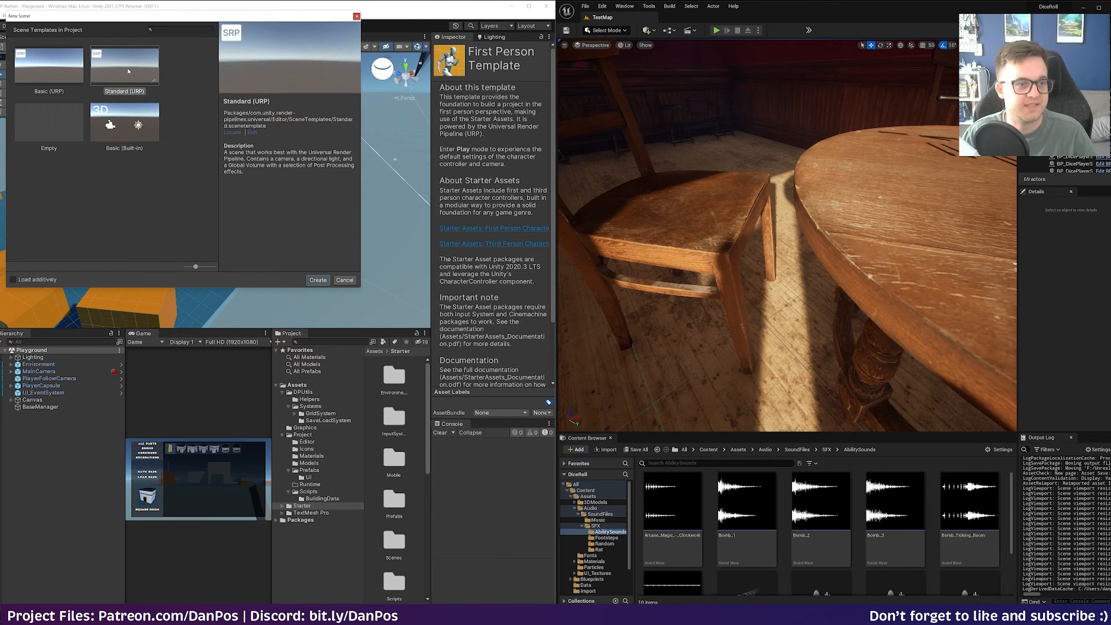
click(318, 280)
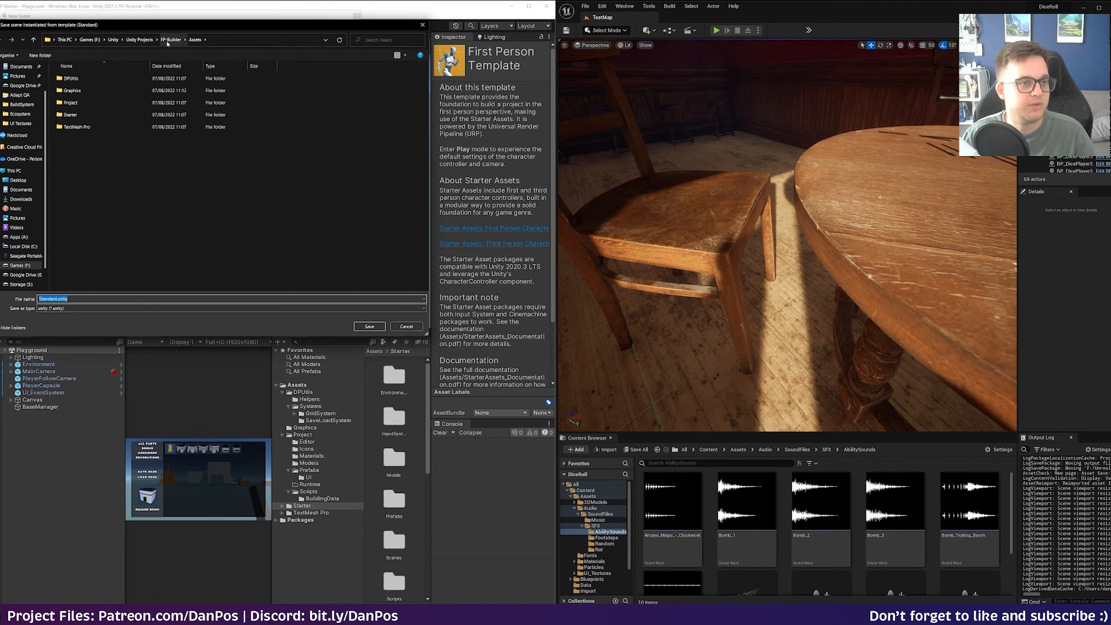
double_click(71, 103)
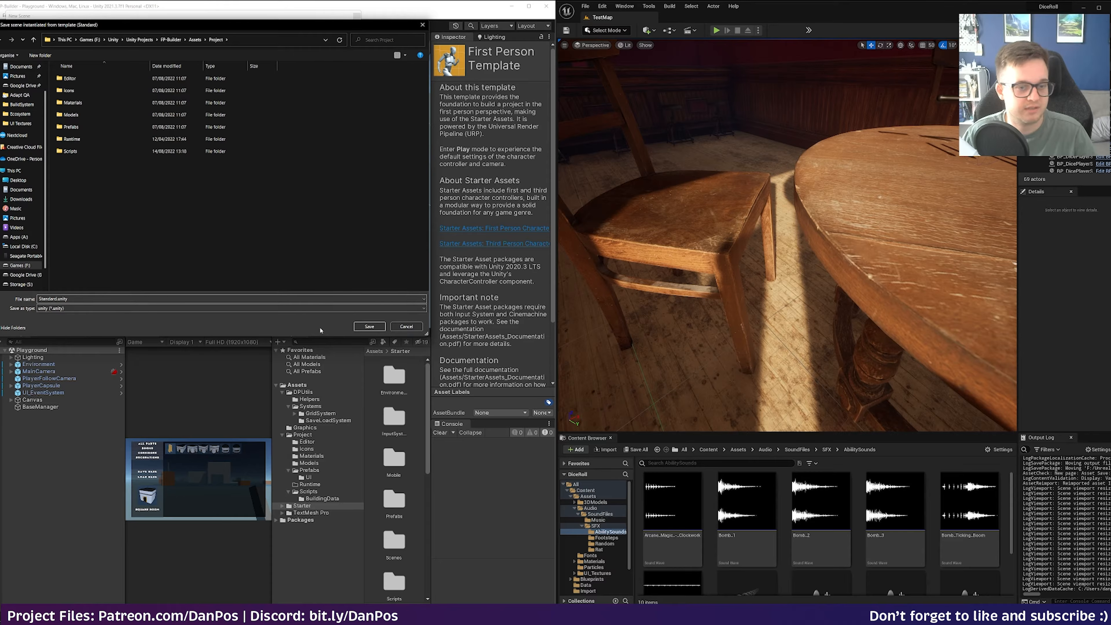
click(369, 326)
right_drag(289, 223, 376, 210)
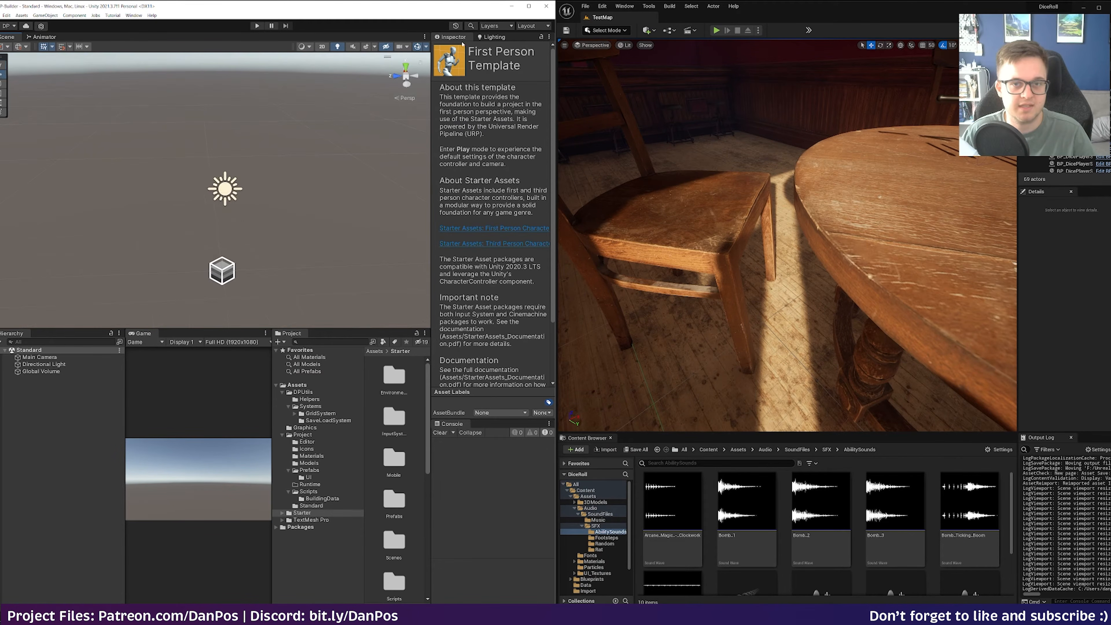
- Select the Starter folder's Environment folder and resize the Unity layout for a wider Scene and Game view with a narrower Inspector
right_click(452, 37)
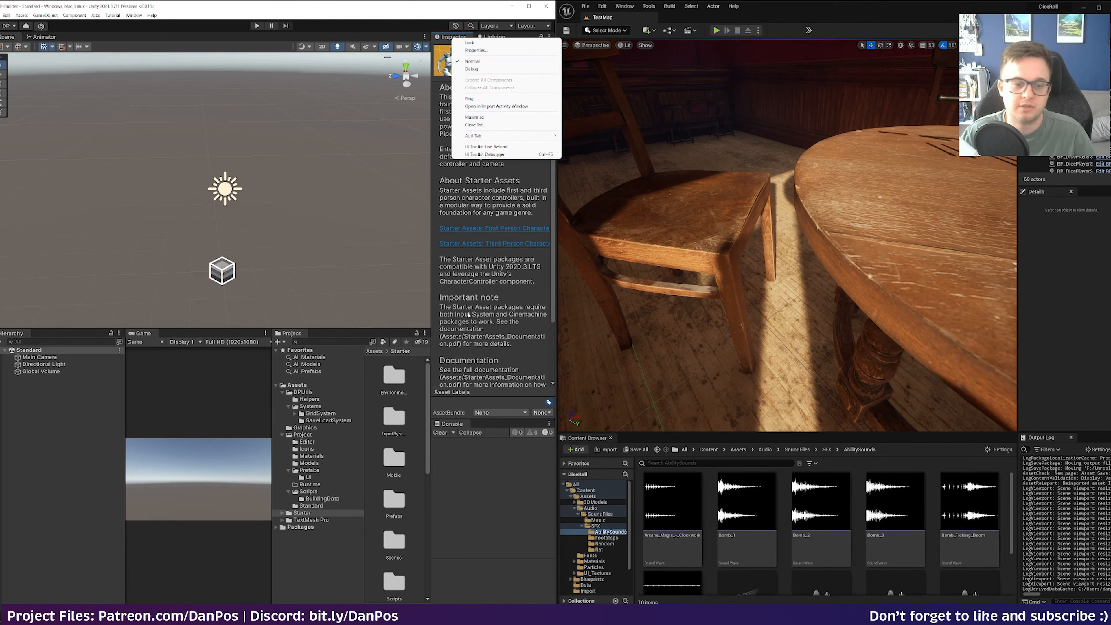
click(427, 184)
click(401, 380)
drag(431, 381, 454, 381)
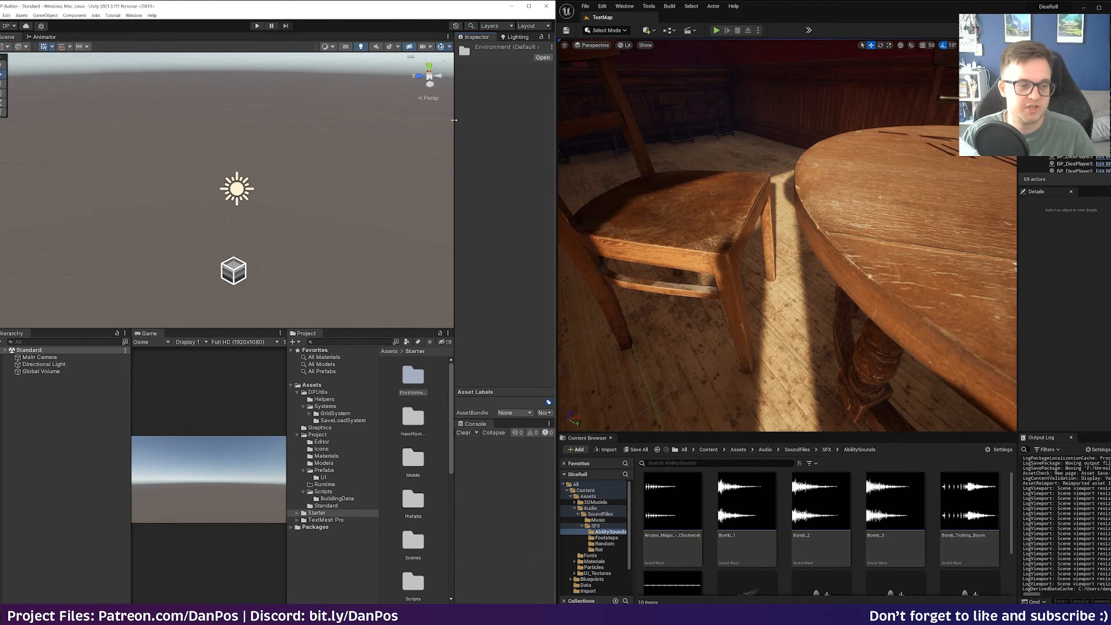
mouse_move(287, 399)
mouse_down()
mouse_move(372, 399)
mouse_move(308, 399)
mouse_up()
drag(130, 367, 96, 366)
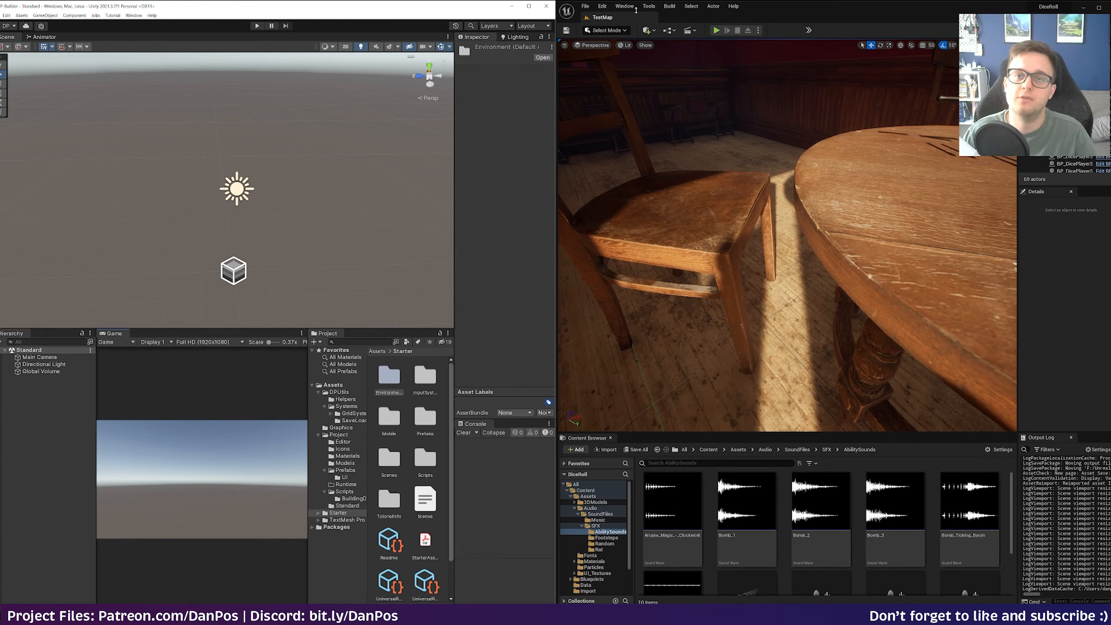
- Start a new Unreal level and look through the Open World, Empty Open World, Basic and Empty Level templates
click(585, 6)
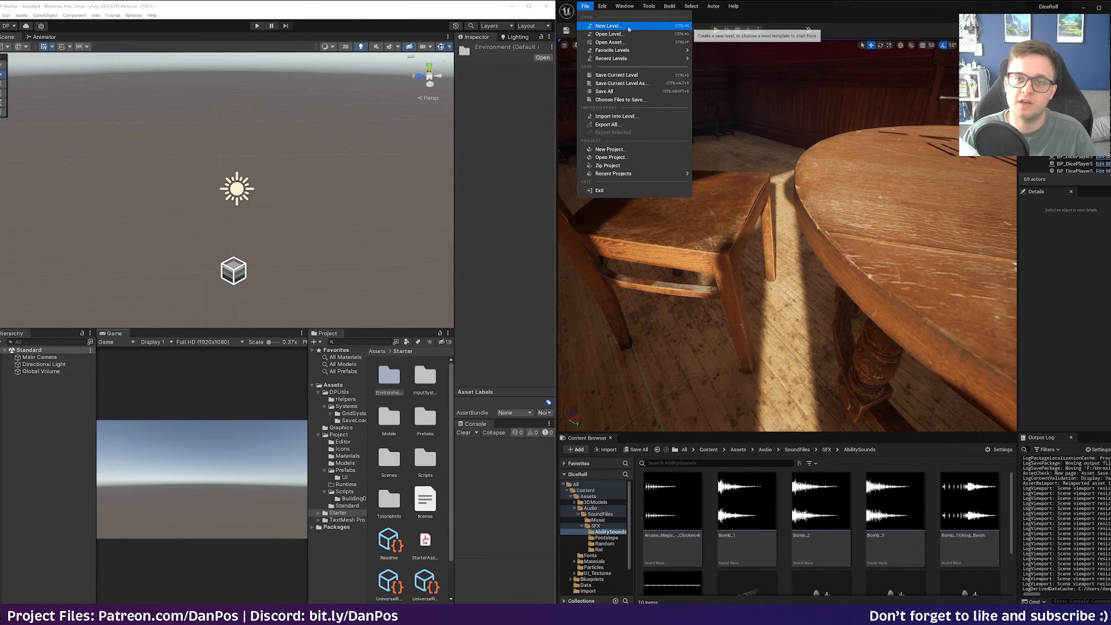
click(610, 27)
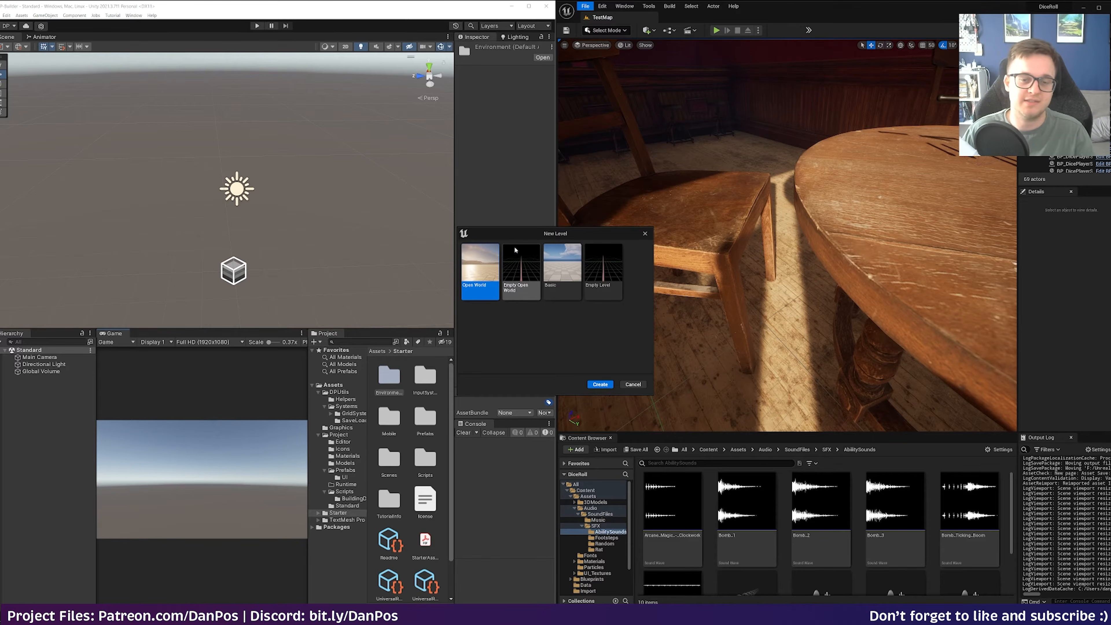
click(554, 260)
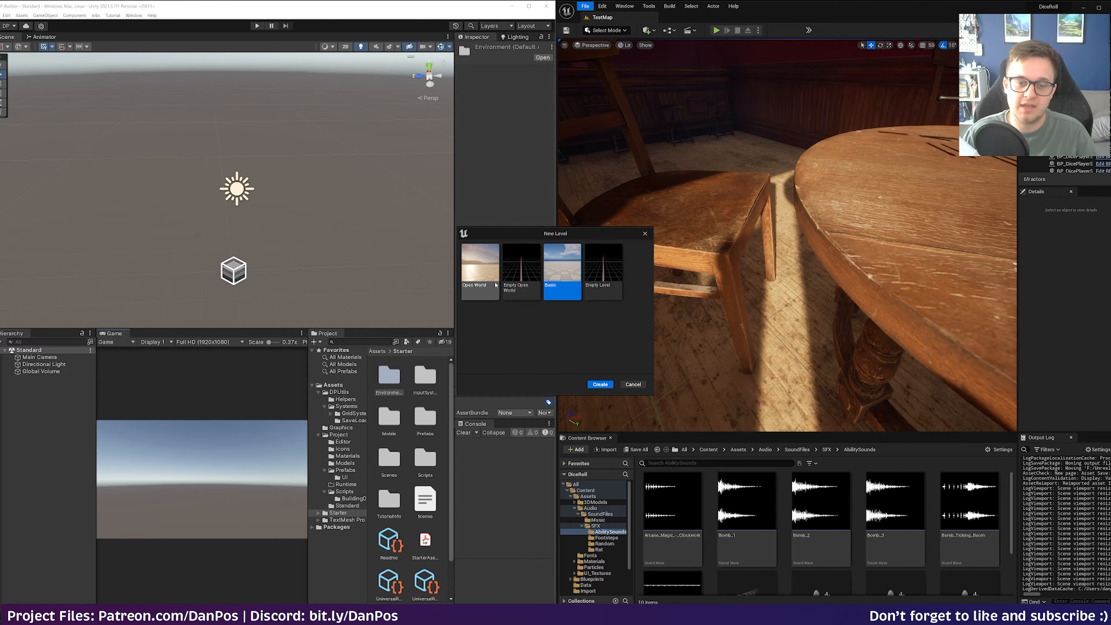
click(479, 275)
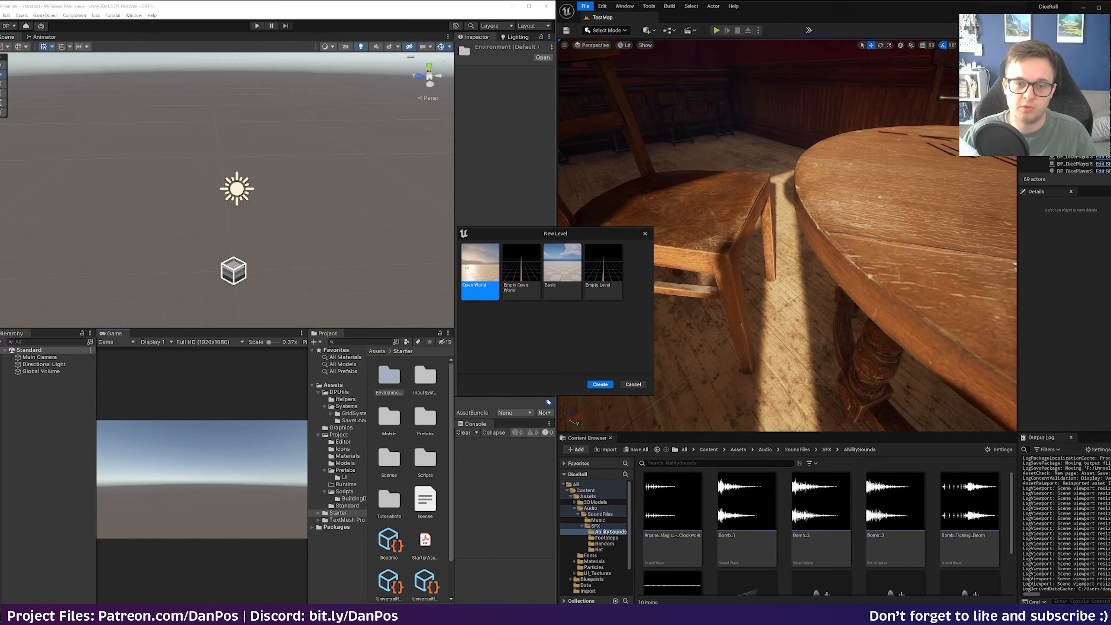
click(517, 269)
click(564, 267)
click(606, 267)
click(565, 264)
click(479, 267)
click(521, 267)
click(565, 256)
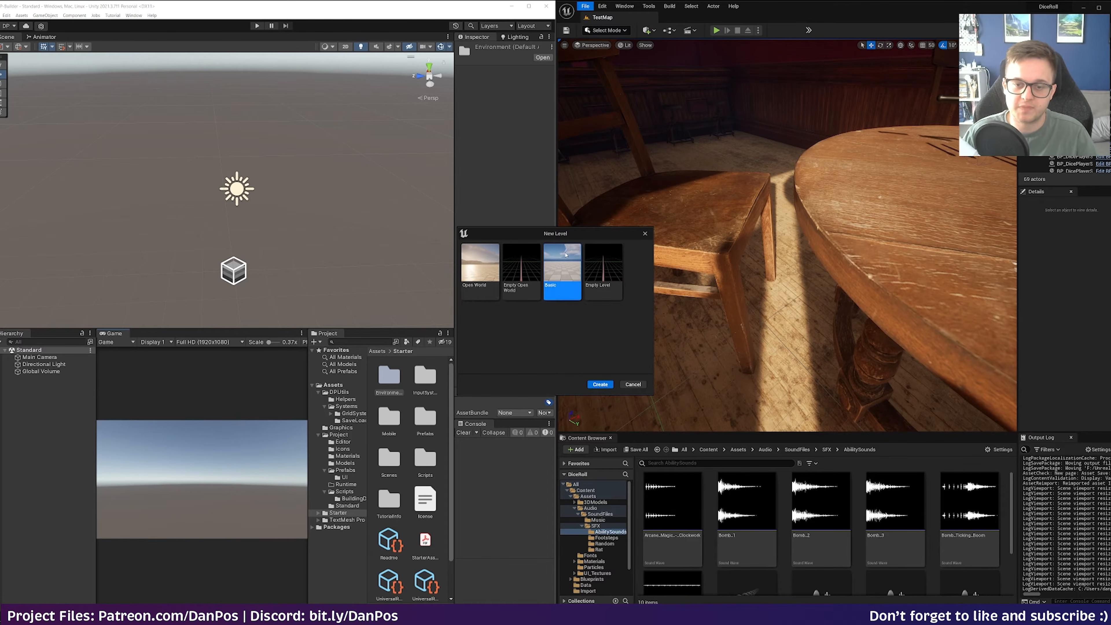
click(520, 267)
- Create a level from the Basic template and look around it alongside Unity's Standard scene
click(553, 265)
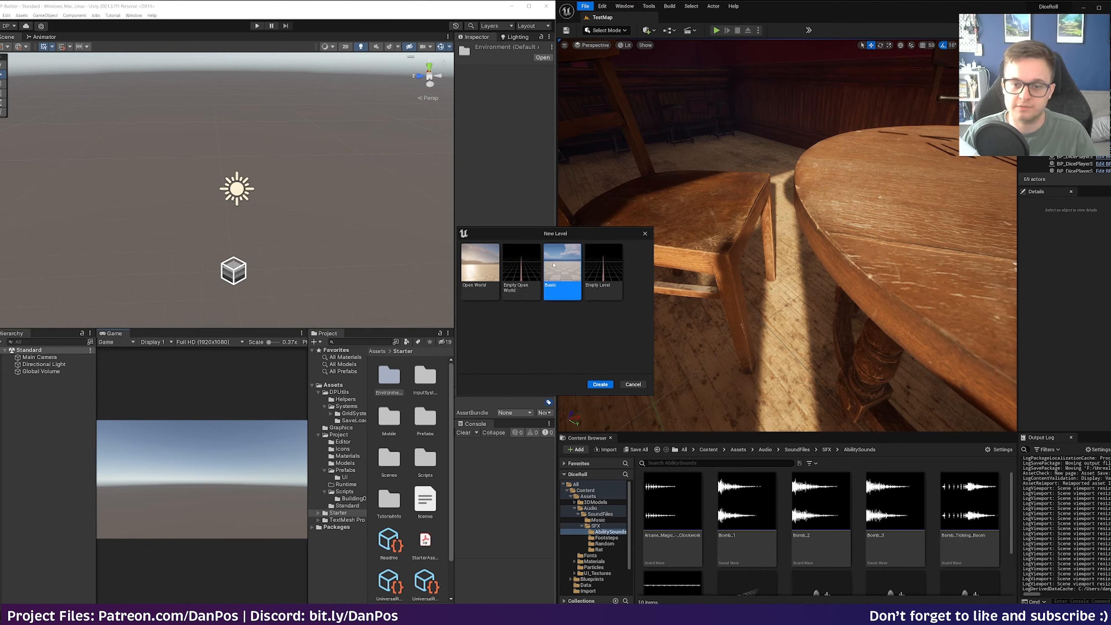
double_click(553, 265)
mouse_move(727, 247)
right_down()
mouse_move(731, 307)
mouse_move(743, 293)
mouse_move(744, 219)
mouse_move(736, 259)
right_up()
right_drag(231, 197, 394, 92)
right_drag(496, 86, 484, 263)
right_drag(700, 218, 719, 232)
- Create a level from the Open World template and inspect its landscape and World Partition map
click(586, 7)
click(603, 26)
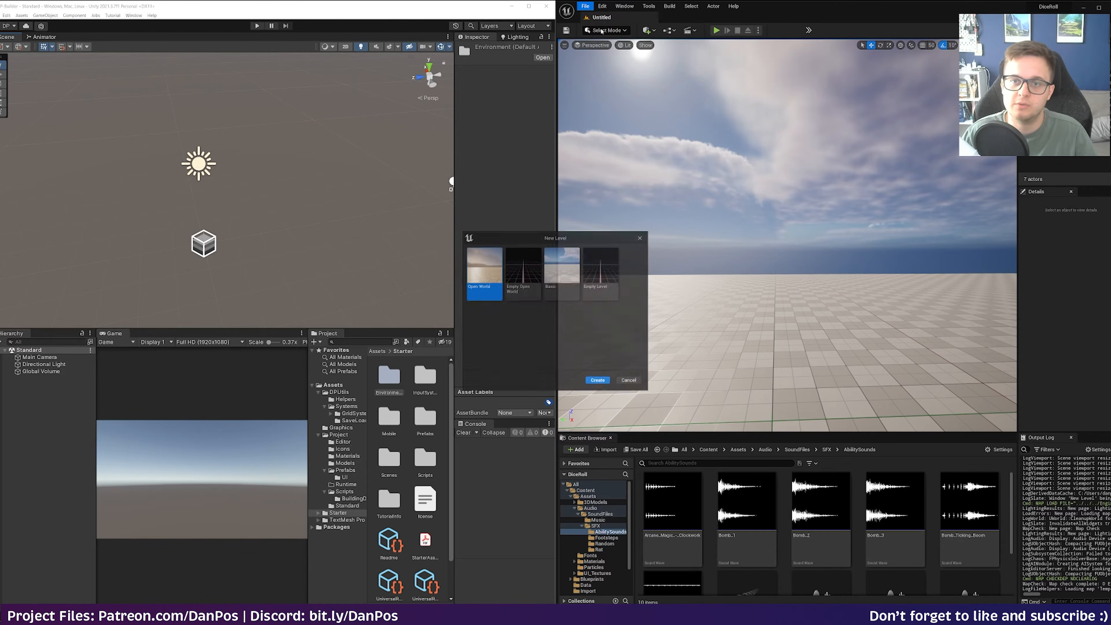
double_click(474, 269)
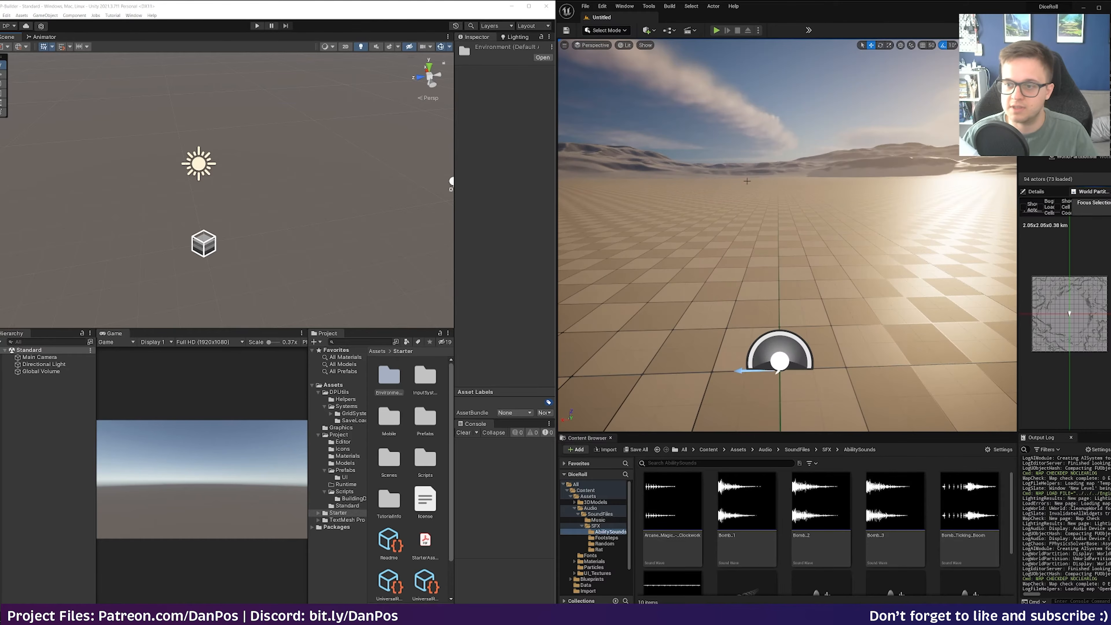
right_drag(788, 235, 586, 235)
right_drag(901, 323, 717, 280)
right_drag(764, 318, 703, 315)
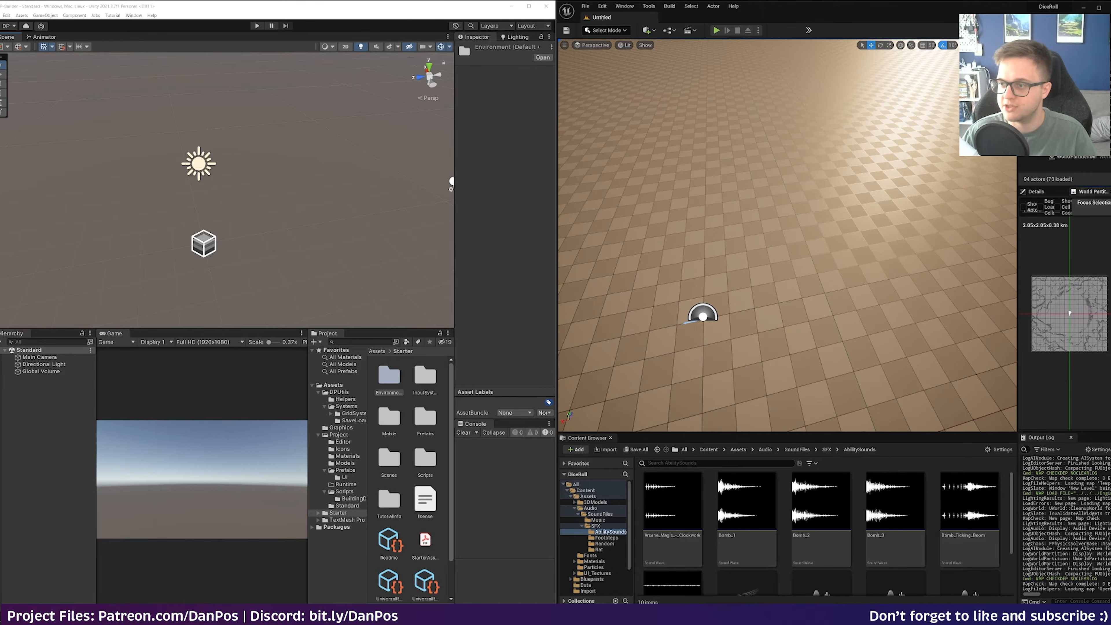
click(1055, 307)
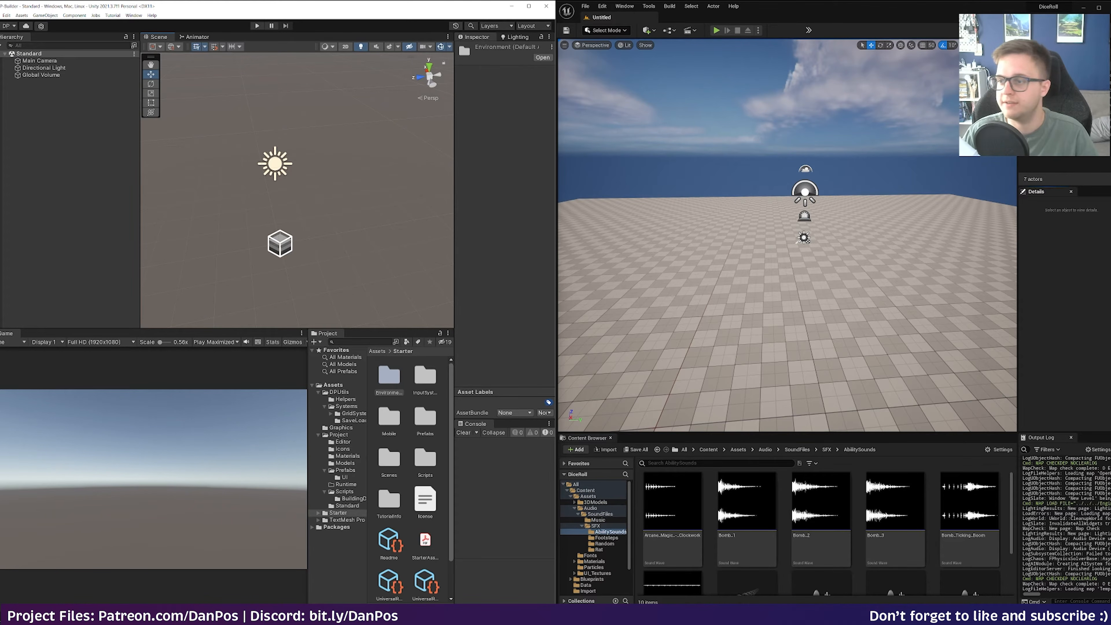
- Look around the Basic level and widen Unreal's Outliner and Details area
right_drag(787, 235, 807, 212)
right_drag(876, 228, 874, 228)
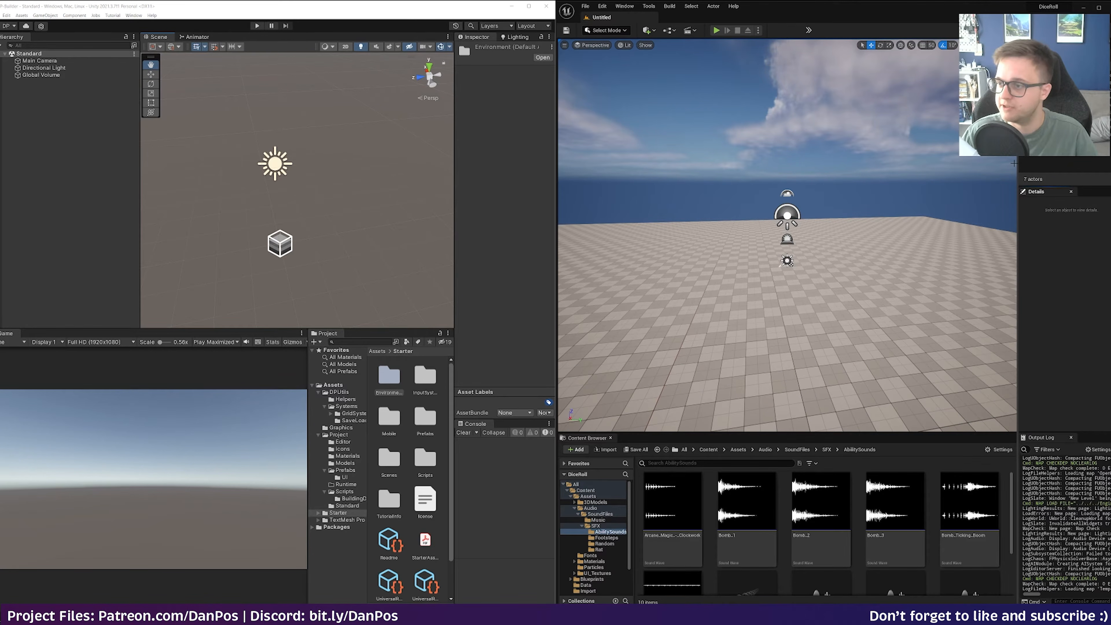
drag(1018, 163, 873, 163)
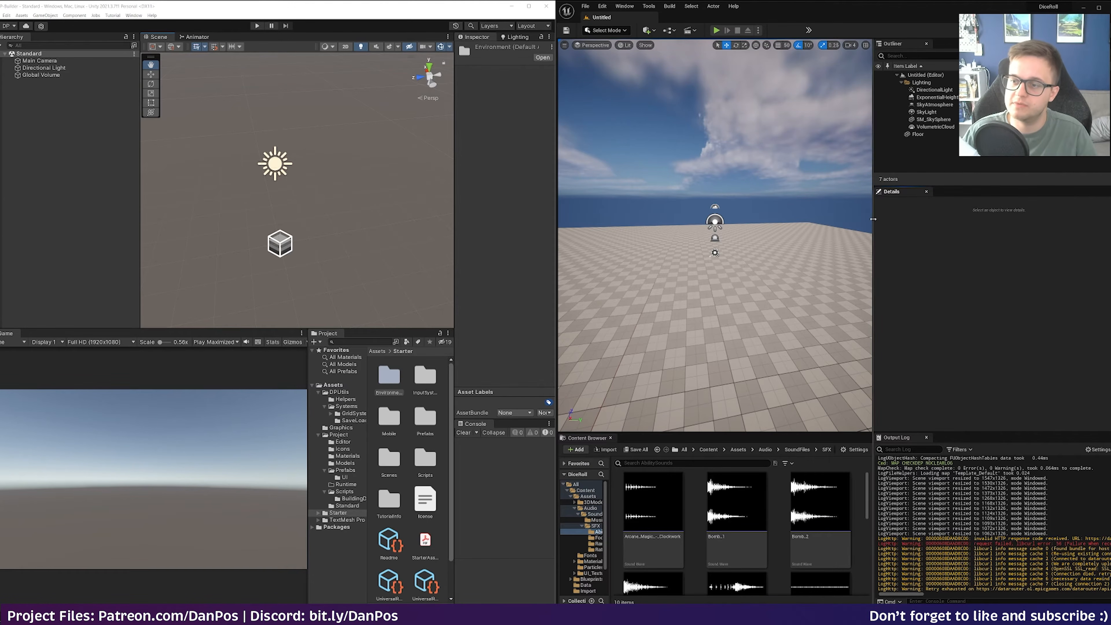
drag(874, 215, 914, 214)
- Select the Directional Light in Unity's Standard scene with the Move tool active
key(w)
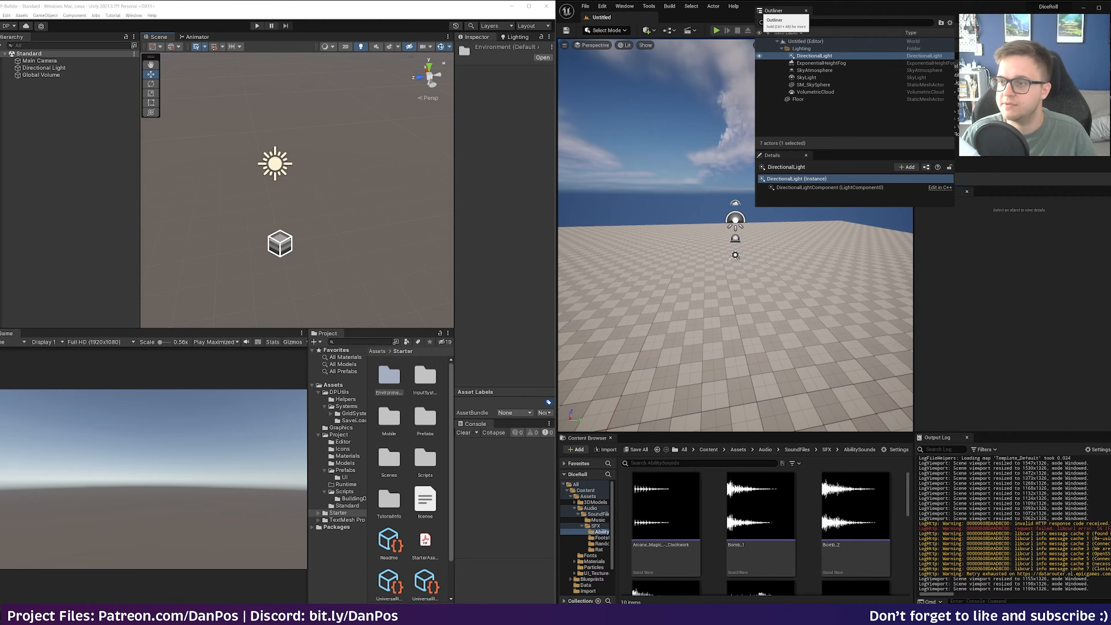
click(44, 68)
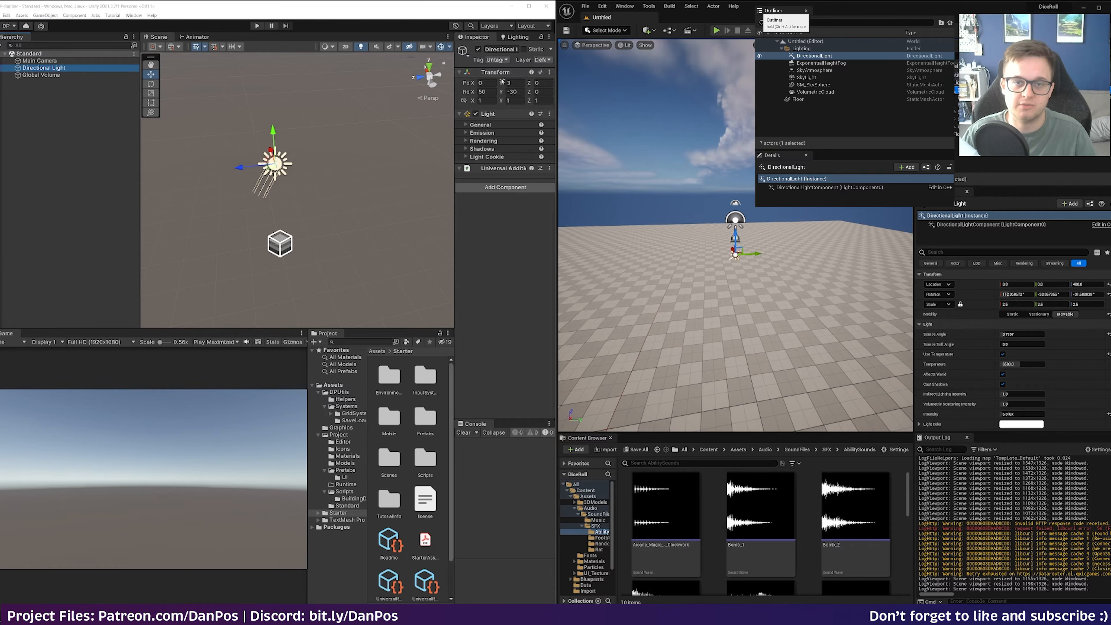
- Widen Unity's Inspector and expand the Directional Light's General, Emission, Rendering and Shadows sections to compare them with Unreal's light properties
drag(456, 99, 420, 99)
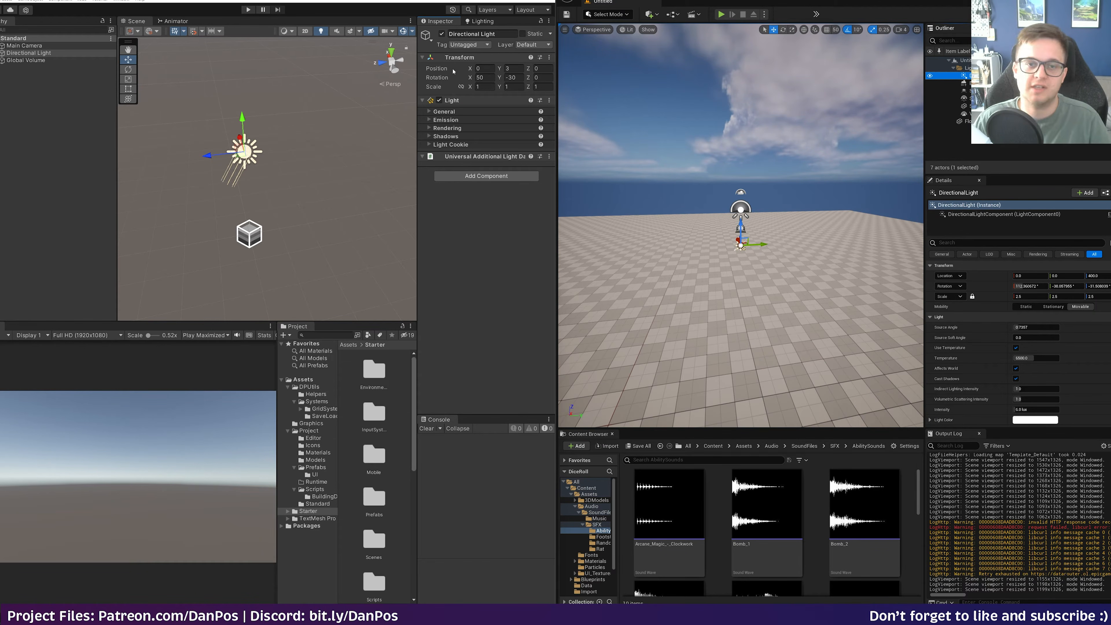
click(26, 53)
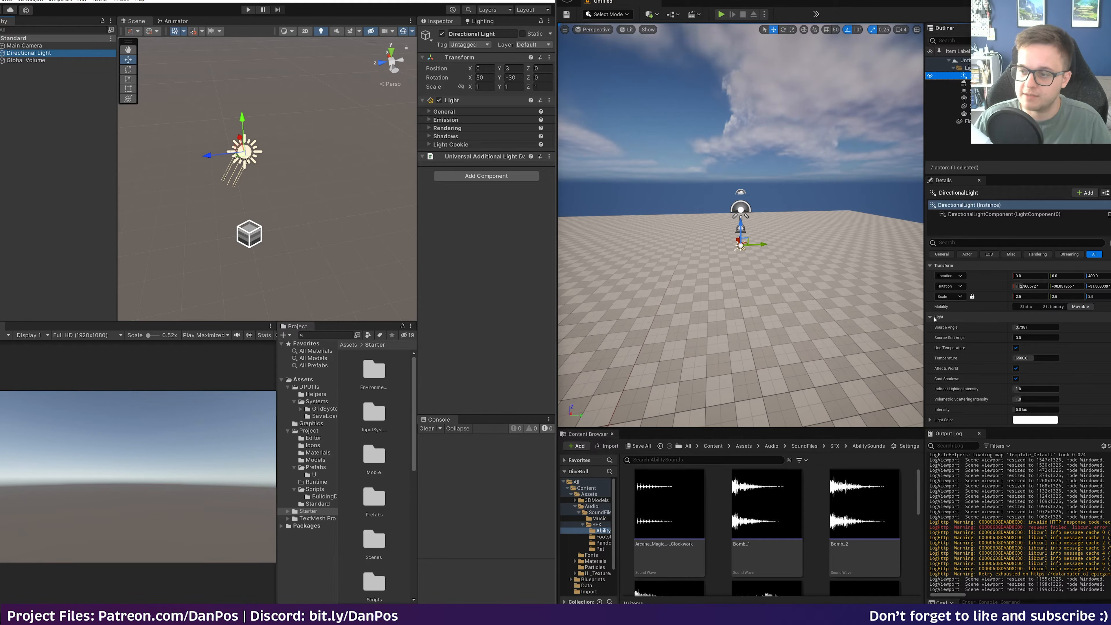
scroll(953, 337, down, 1)
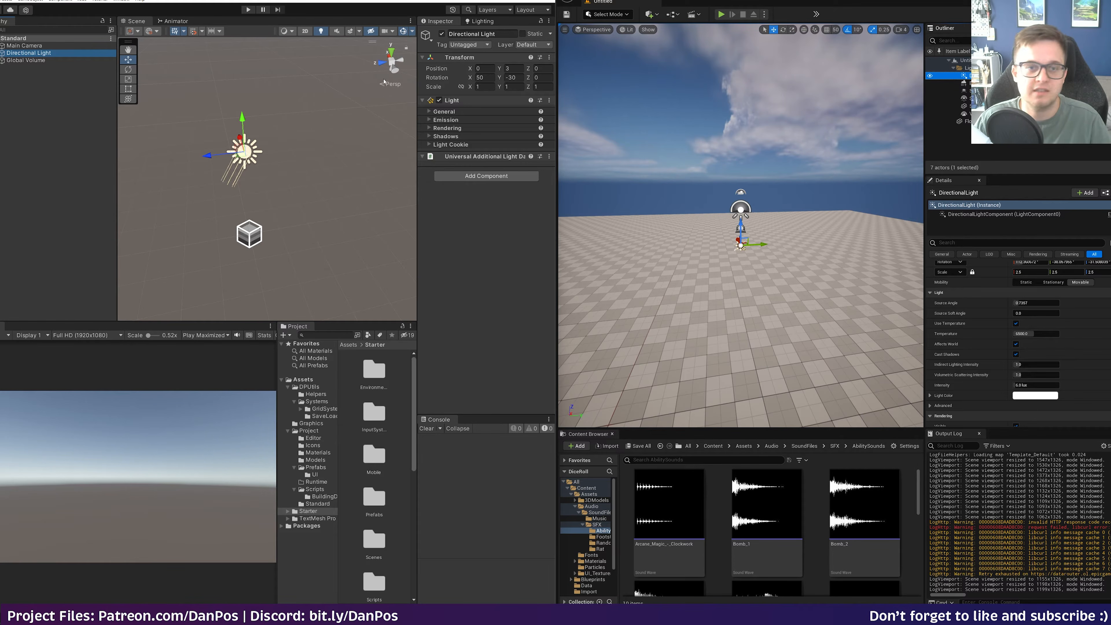
click(430, 112)
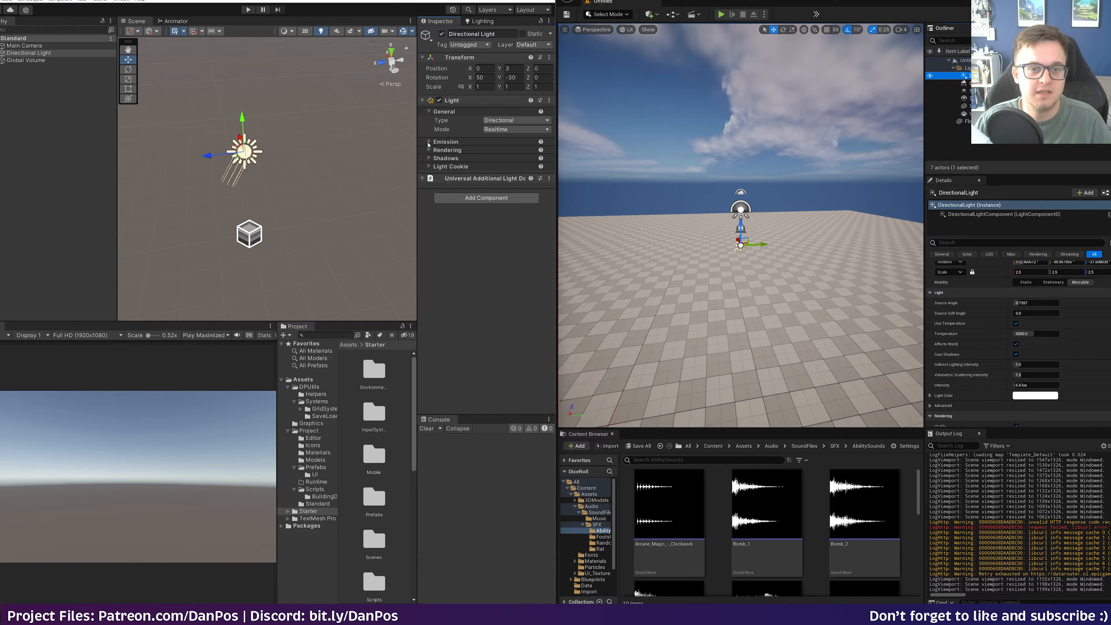
click(429, 142)
click(429, 191)
click(429, 222)
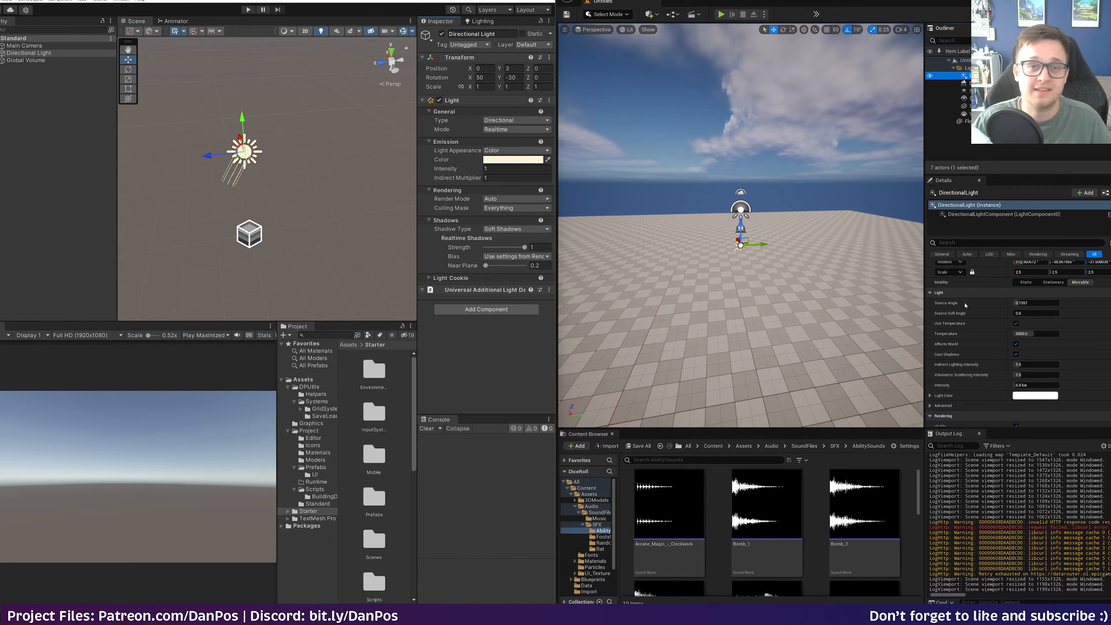
- Collapse the Transform, Light, Rendering, Lightmass and Light Shafts categories of Unreal's DirectionalLight to survey its property groups
scroll(965, 304, up, 2)
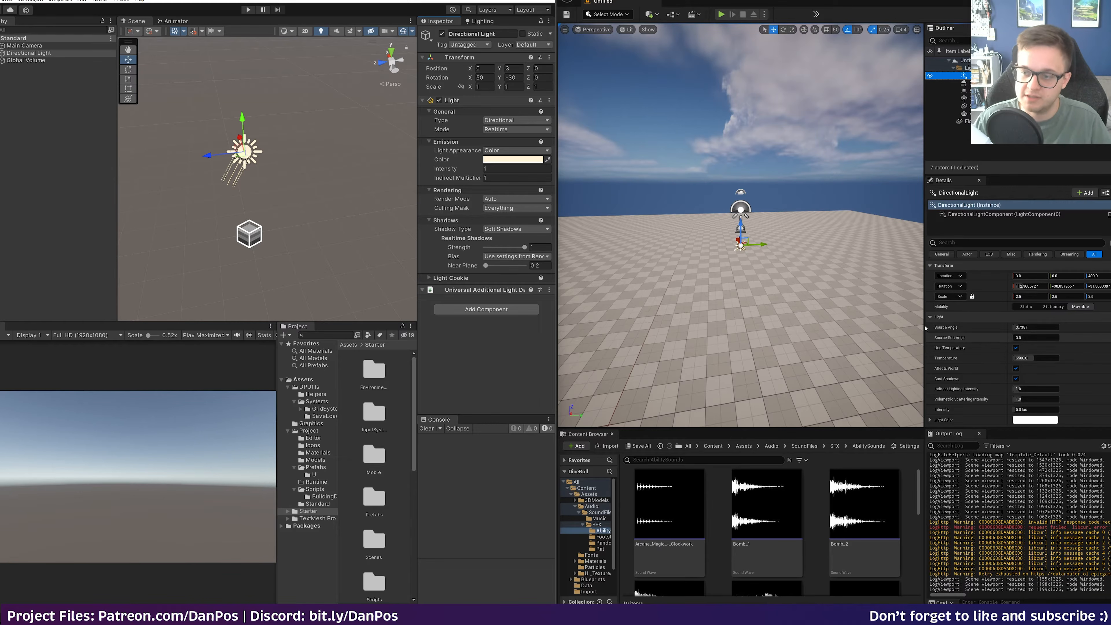
click(934, 320)
click(930, 327)
click(931, 337)
click(931, 348)
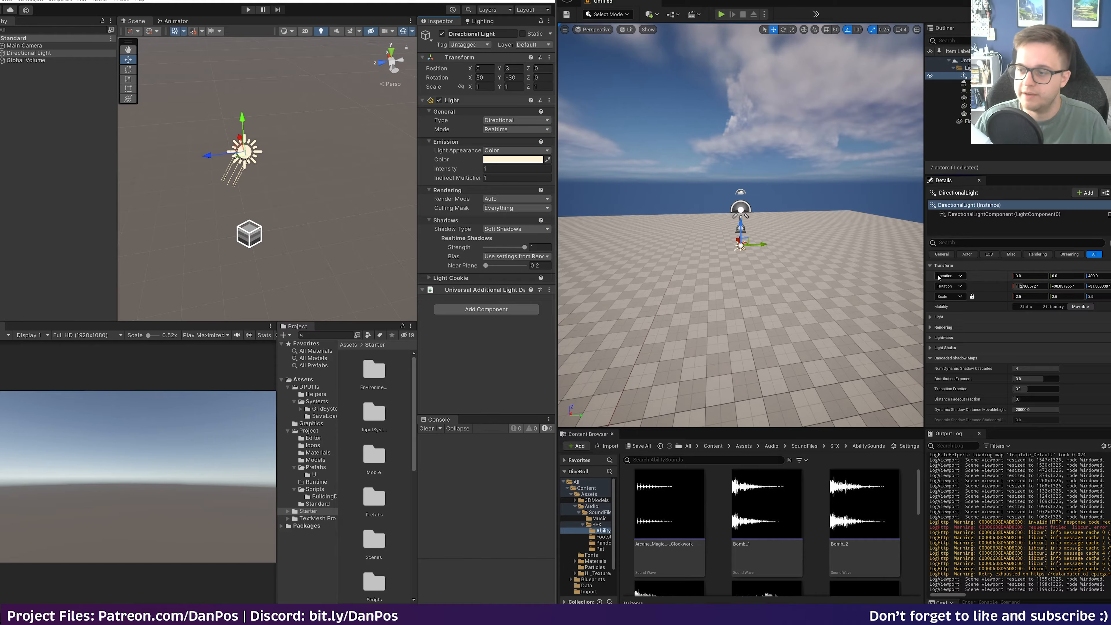
click(936, 265)
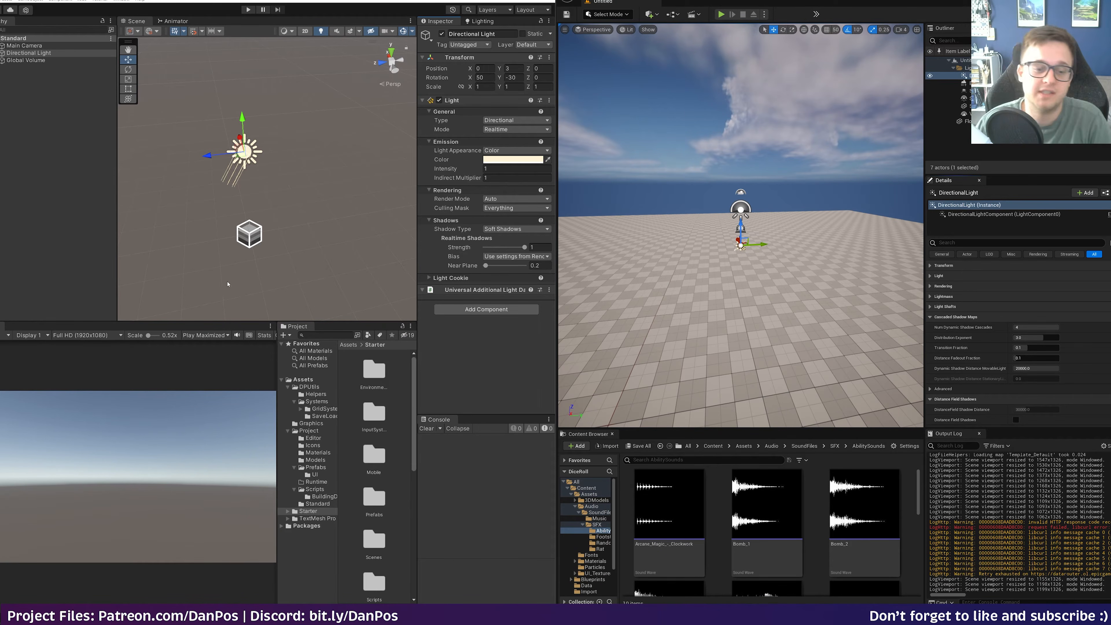
- Create an empty GameObject in Unity's Standard scene and view it in the scene with its Transform
click(47, 103)
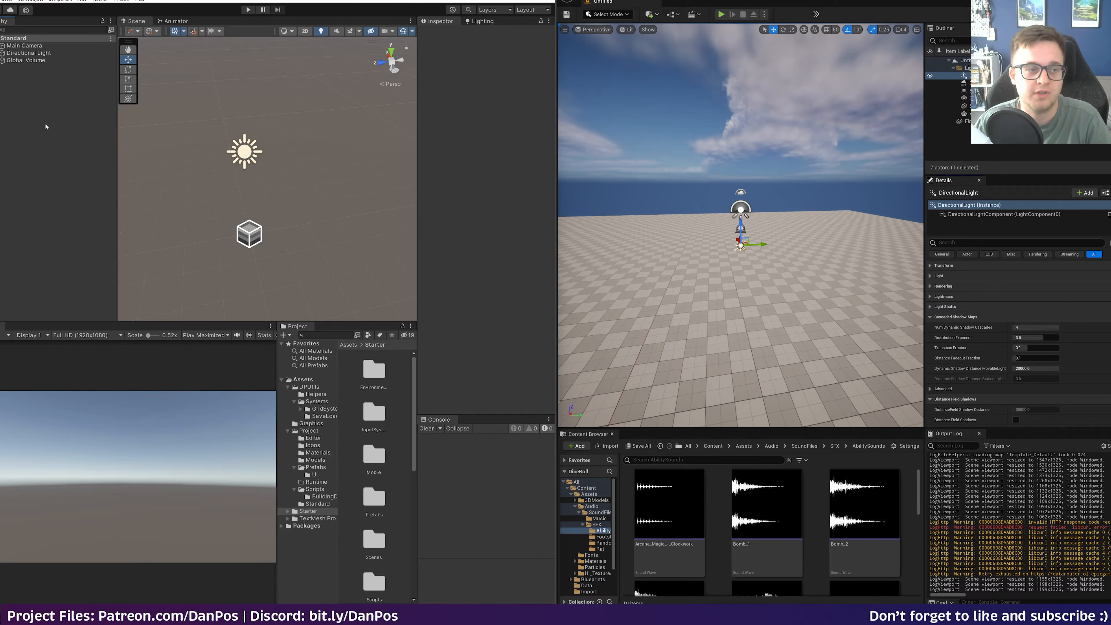
right_click(28, 105)
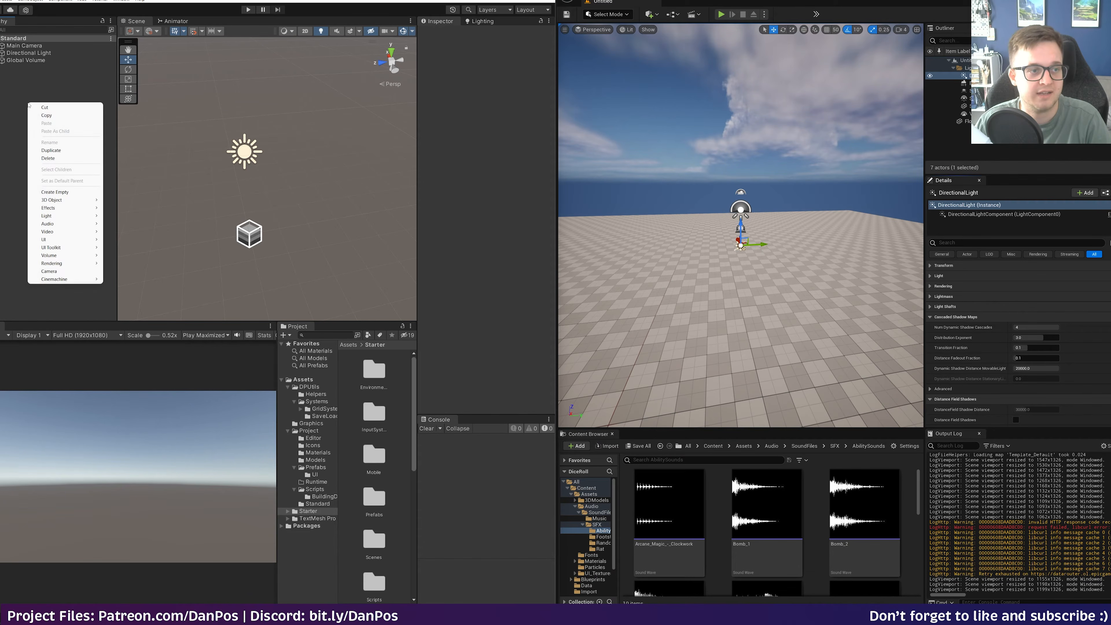
click(76, 193)
click(37, 104)
click(27, 68)
right_drag(312, 181, 262, 188)
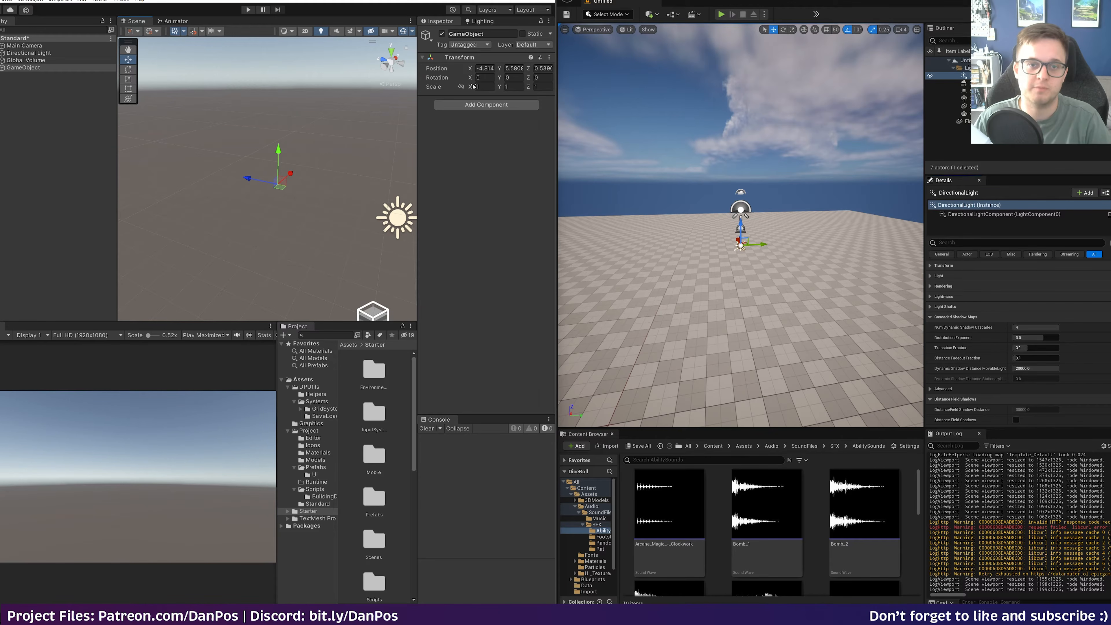
mouse_move(276, 210)
right_down()
mouse_move(243, 213)
mouse_move(274, 211)
right_up()
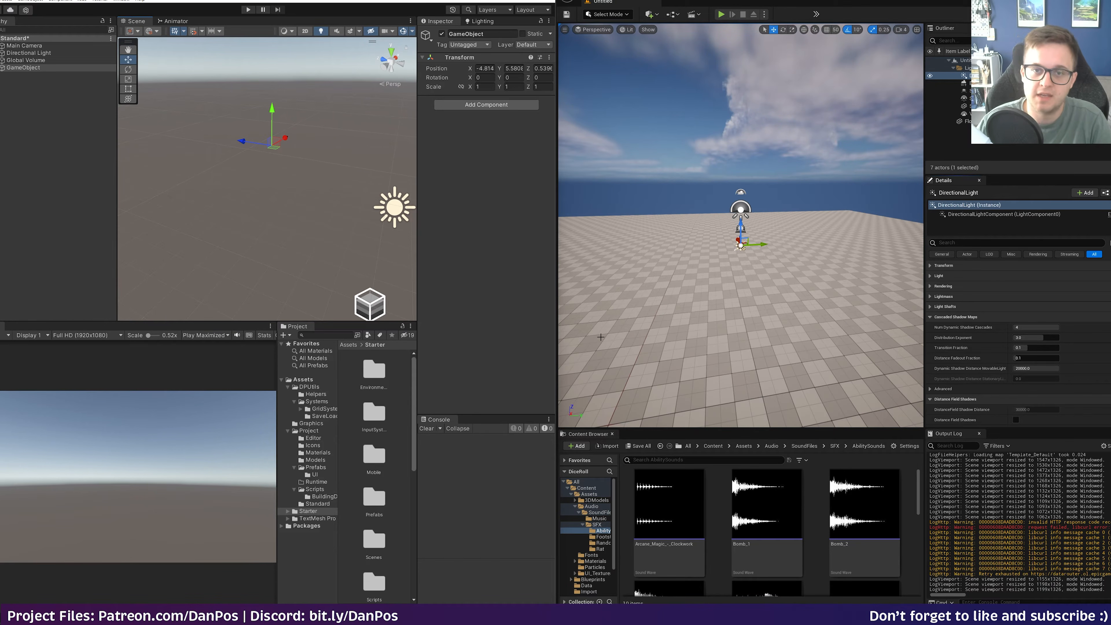
- Place a basic empty Actor in the Unreal level
right_drag(715, 233, 707, 268)
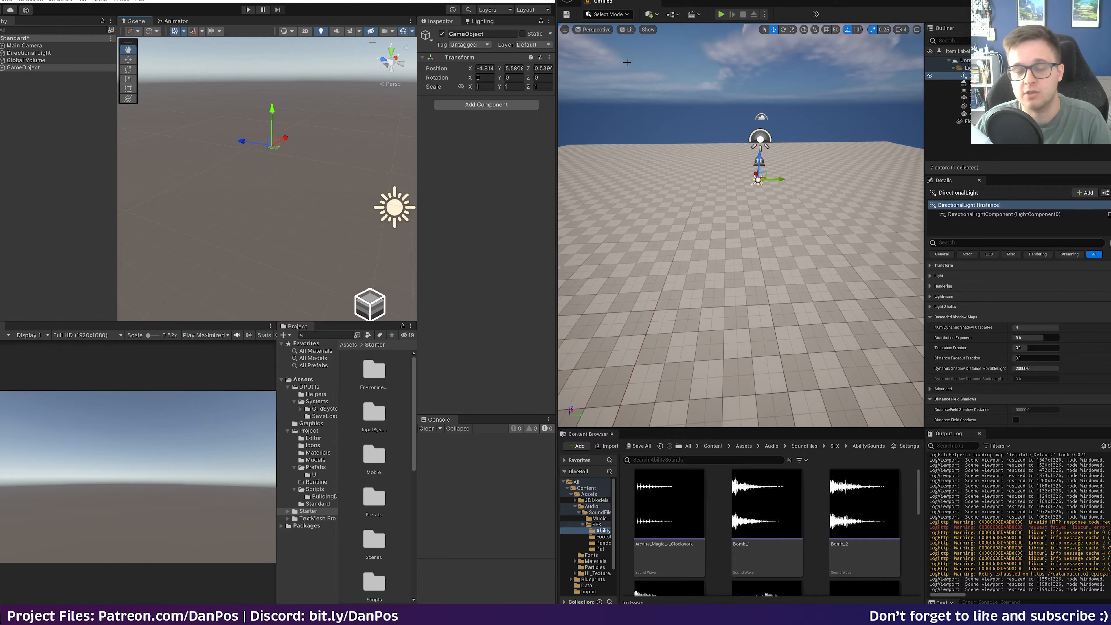
click(583, 0)
click(715, 1)
click(651, 15)
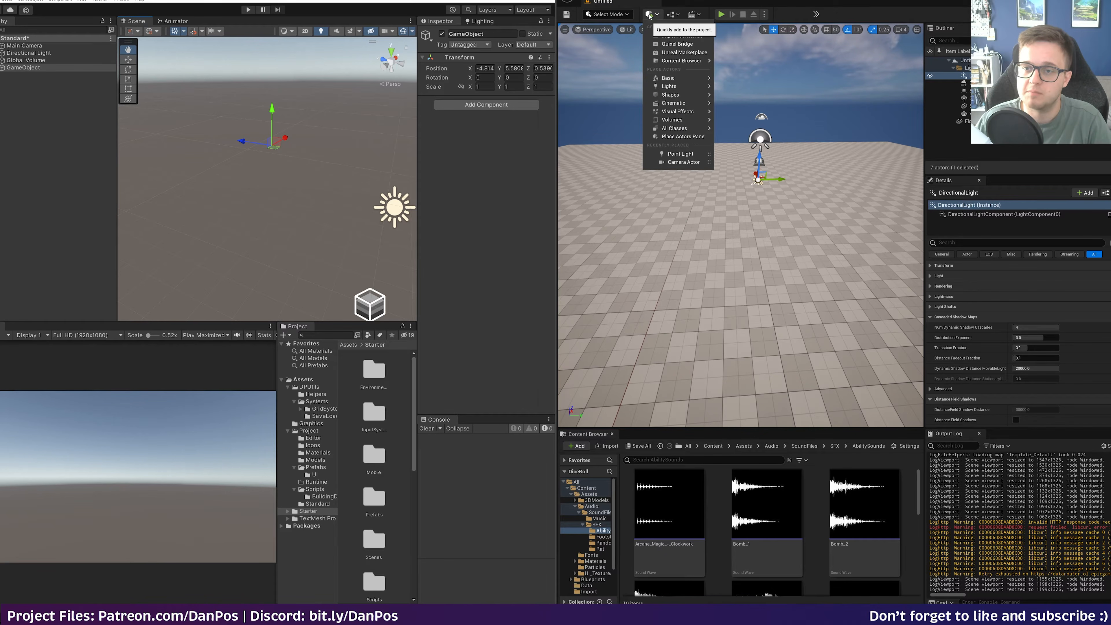
mouse_move(688, 82)
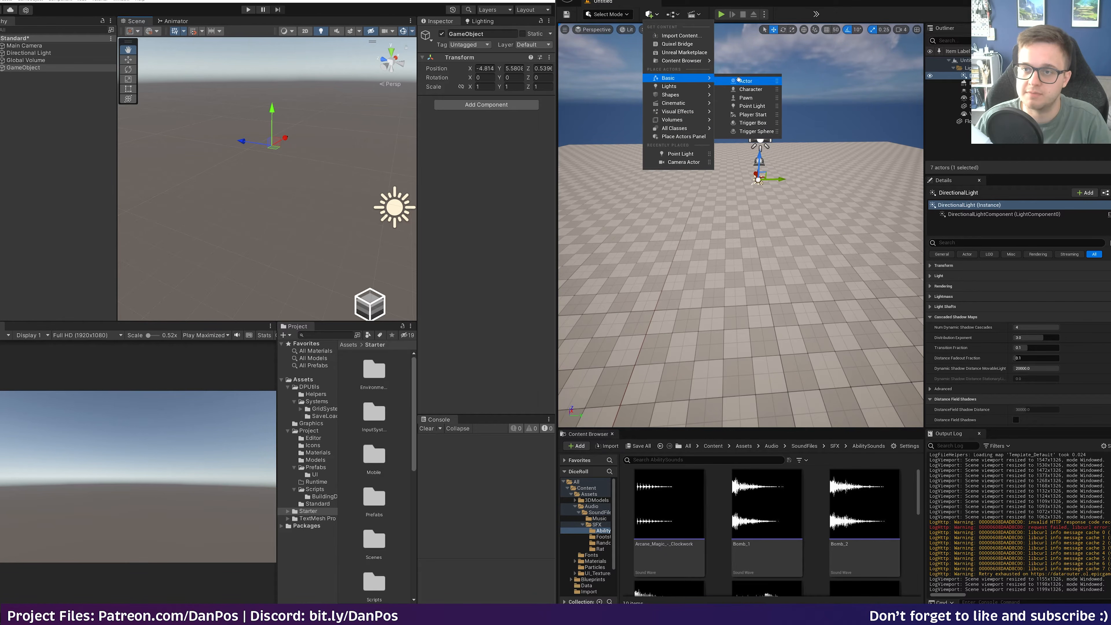
drag(746, 81, 757, 105)
right_drag(744, 82, 656, 83)
right_drag(888, 215, 922, 206)
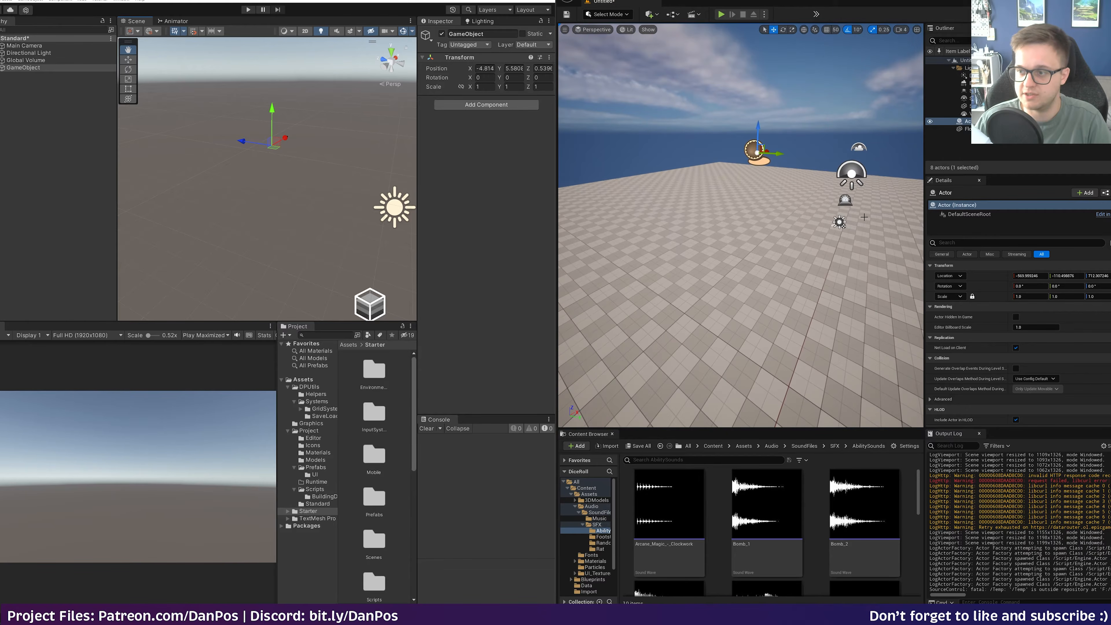
- Add a Cube shape to the Unreal level and move it close beside the empty Actor
right_drag(806, 132, 770, 175)
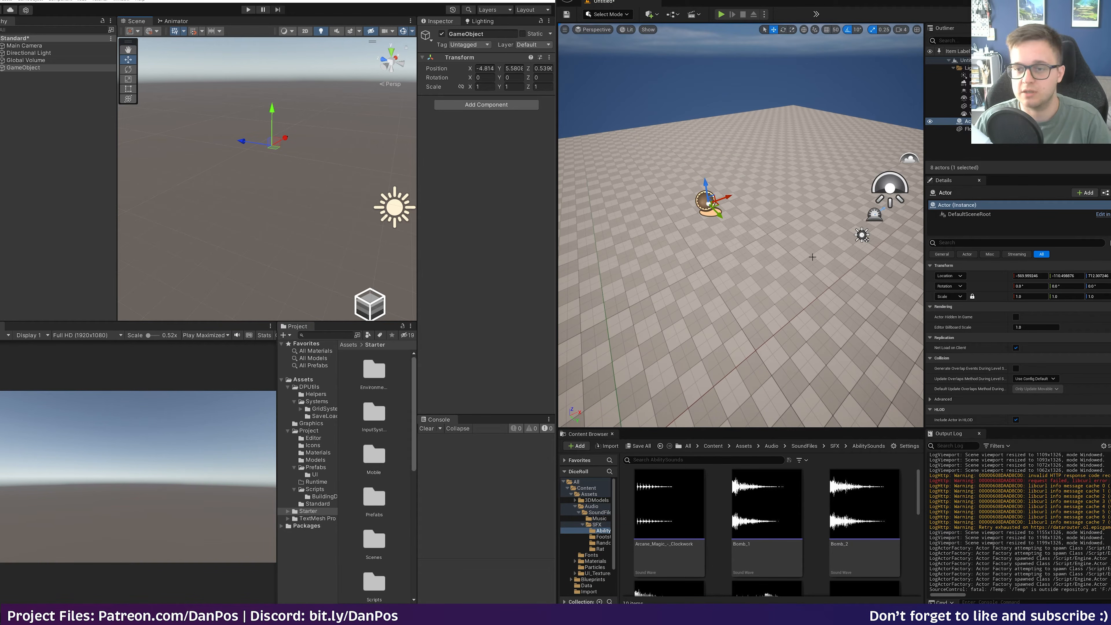
right_drag(744, 226, 737, 233)
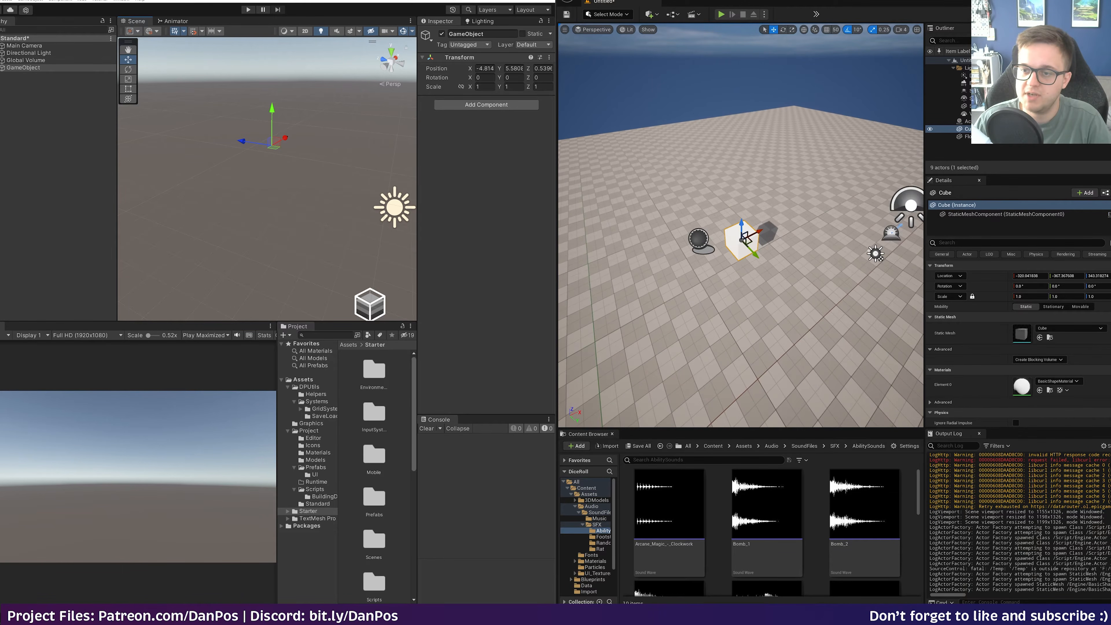
drag(741, 214, 778, 217)
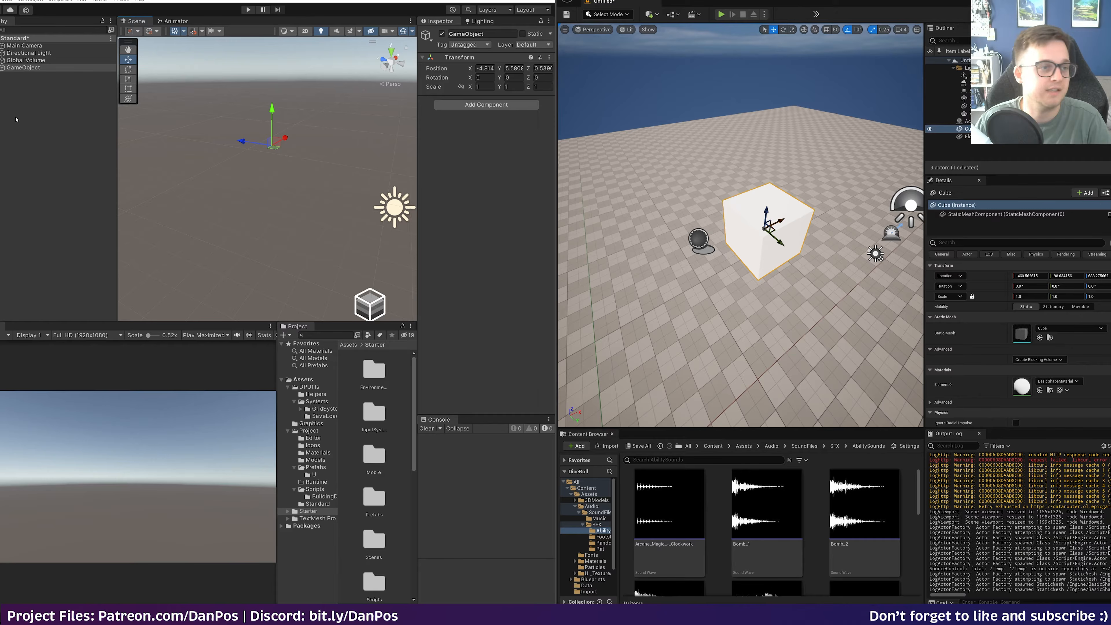
- Create a 3D Cube at the root of Unity's Standard scene
right_click(20, 82)
mouse_move(56, 179)
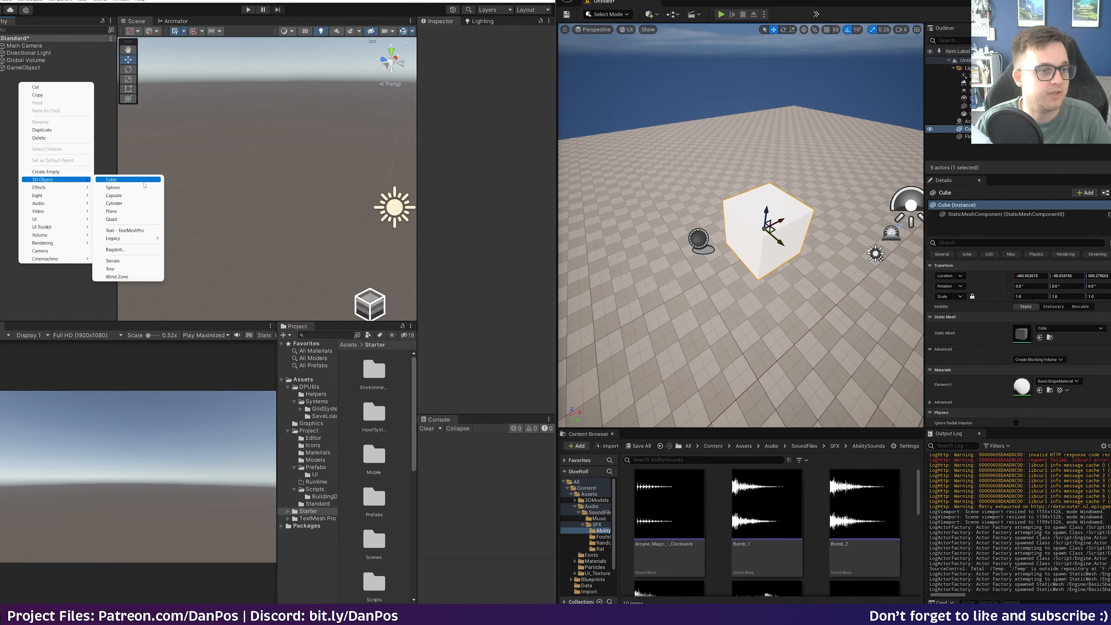
click(107, 180)
click(64, 143)
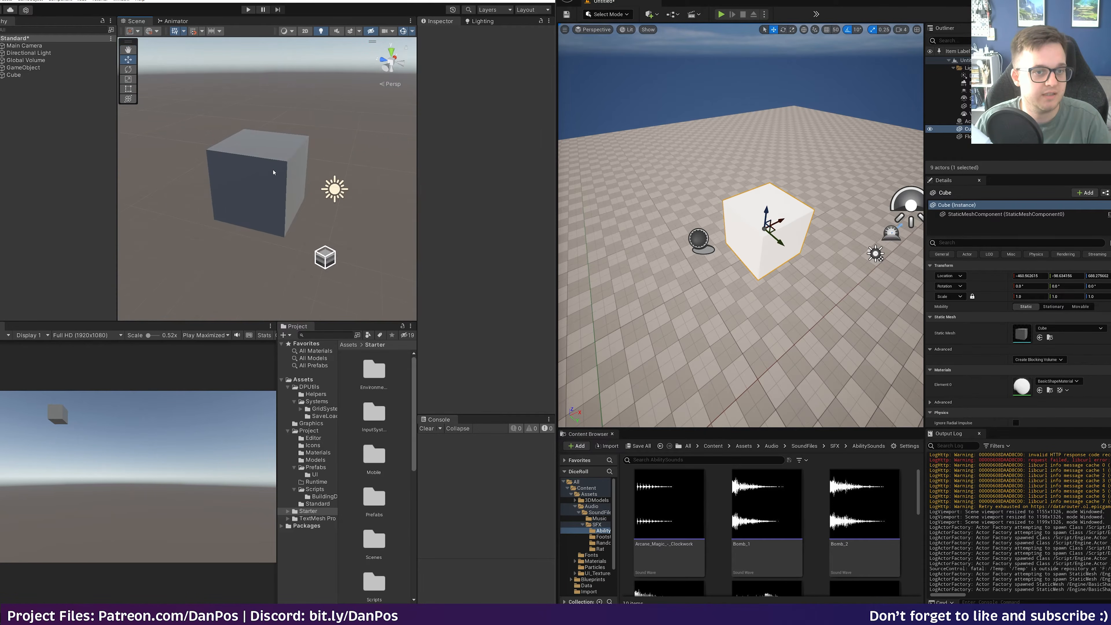
- Move Unity's Cube away from the empty GameObject and make it a child of that GameObject
click(17, 75)
click(26, 67)
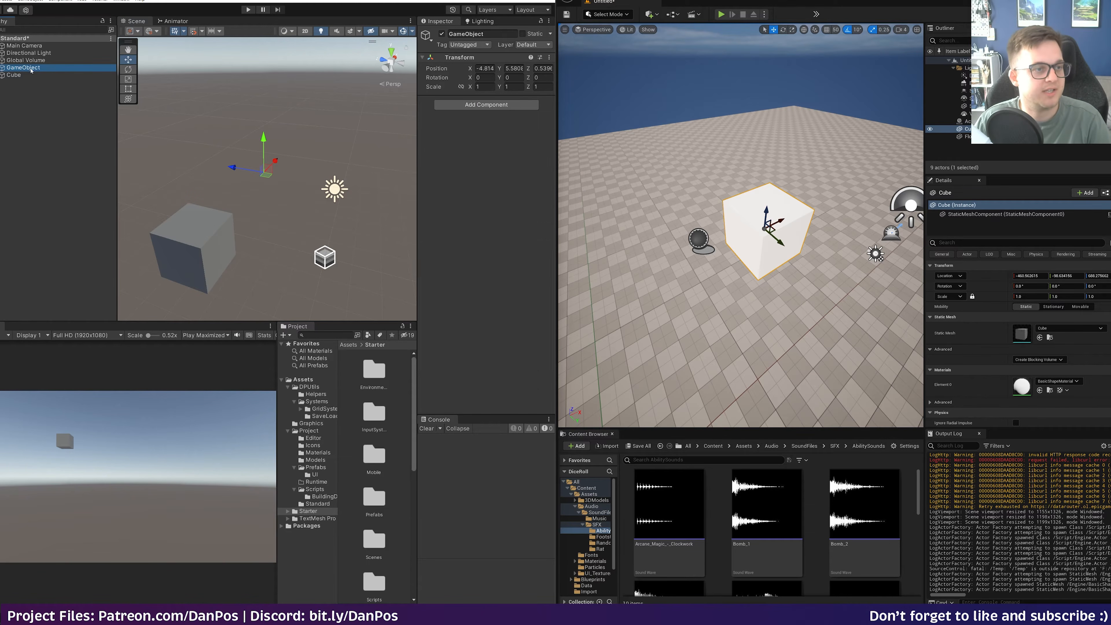
click(18, 75)
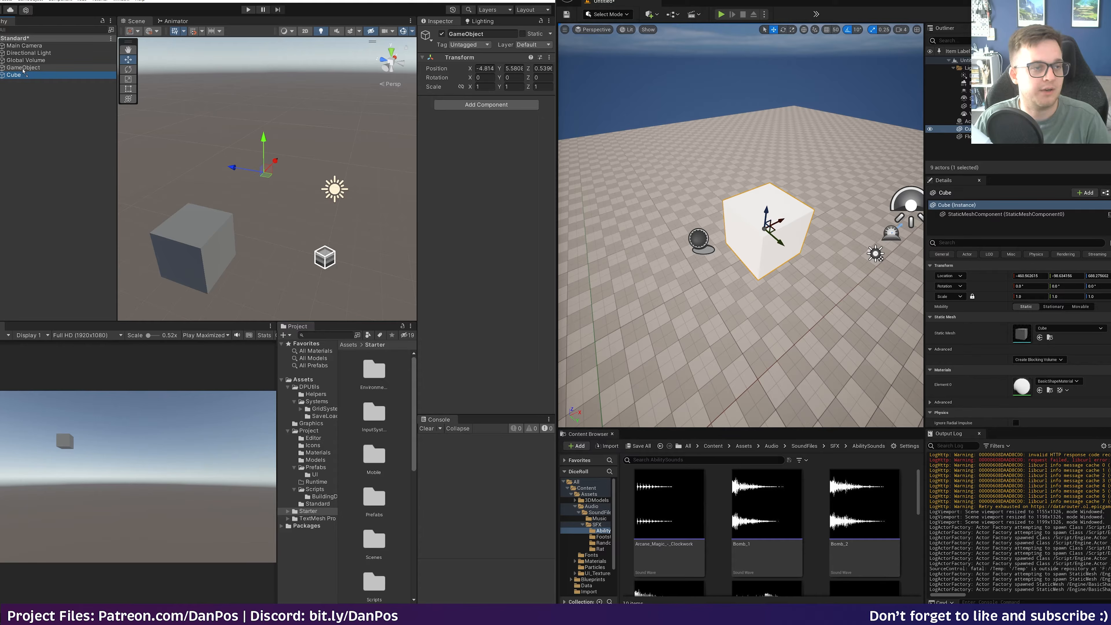
drag(23, 70, 23, 70)
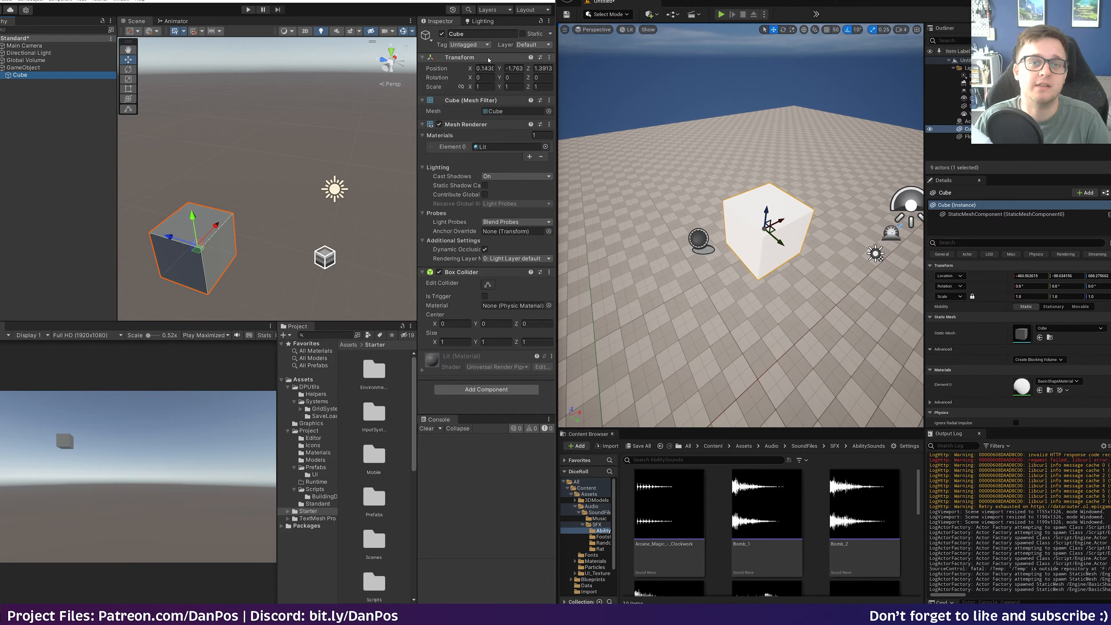
- Compare the components of Unity's parent GameObject with those of its child Cube
click(32, 68)
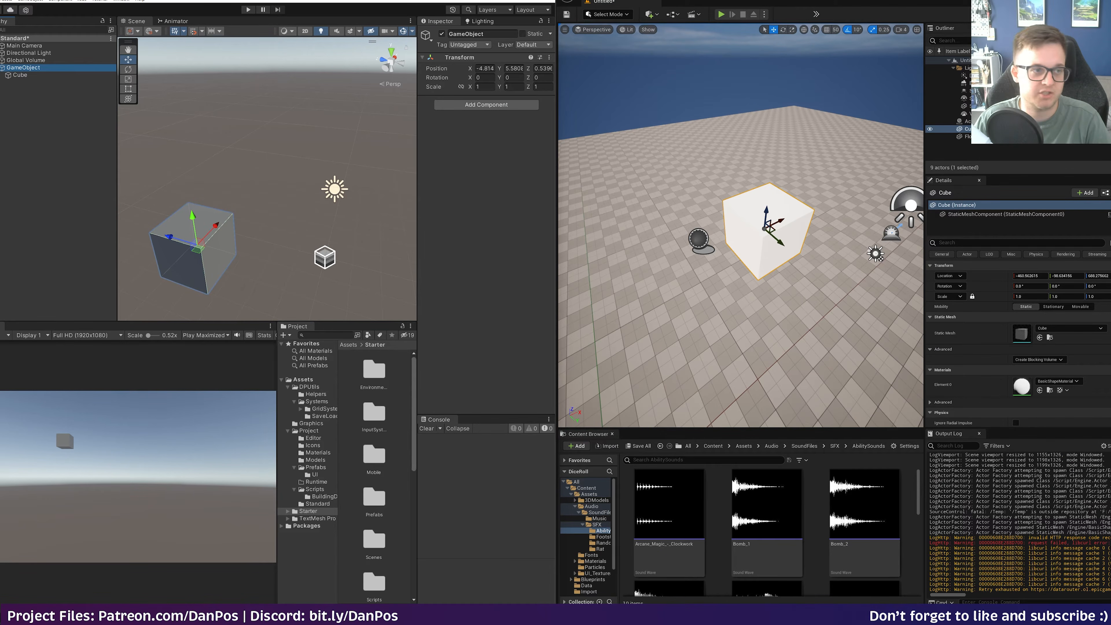
click(61, 75)
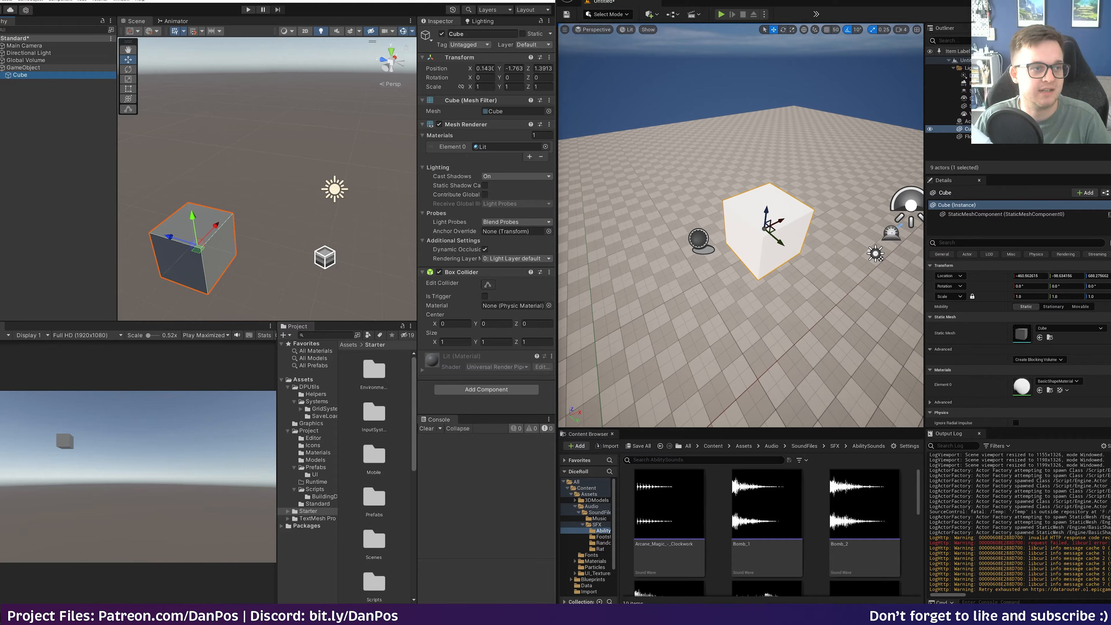
click(99, 68)
click(99, 70)
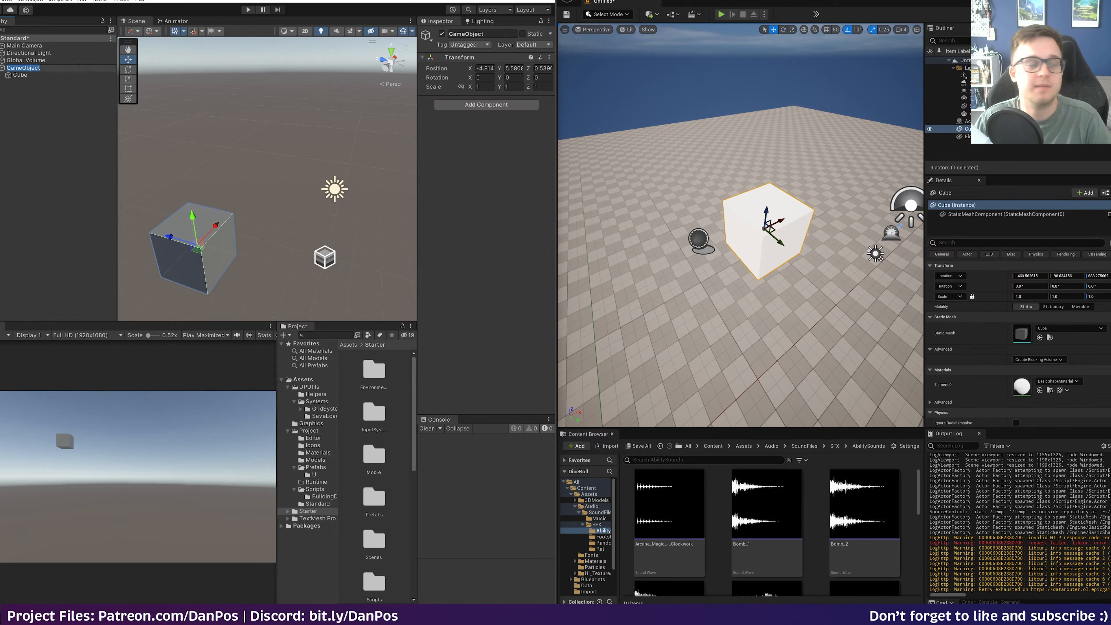
click(30, 75)
- Move Unity's parent GameObject together with its child Cube, and undo the move
click(35, 68)
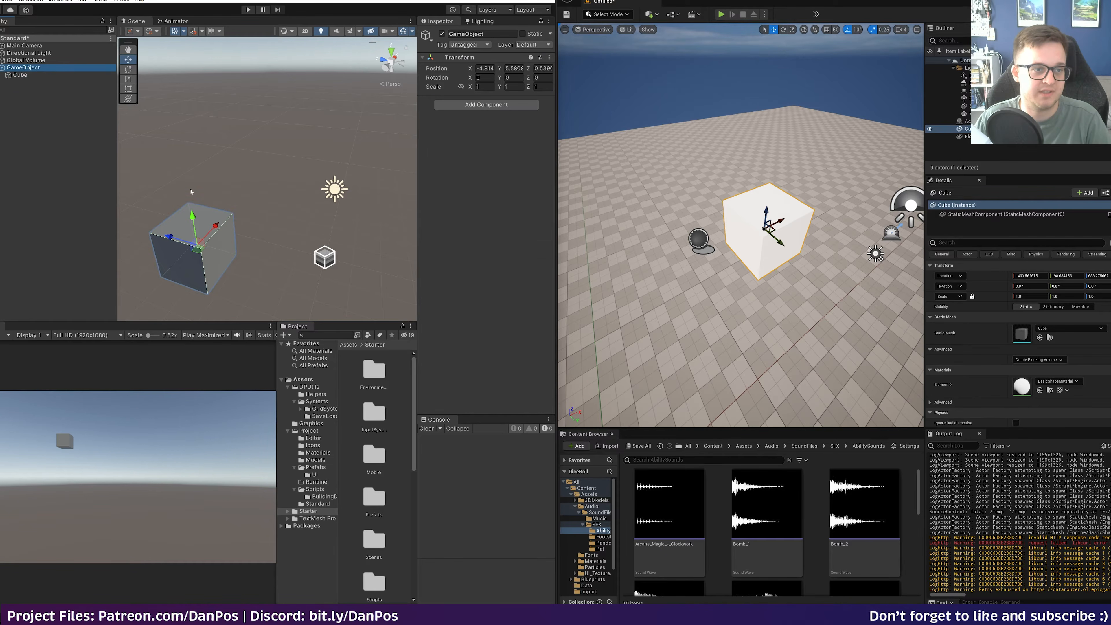
drag(197, 248, 261, 203)
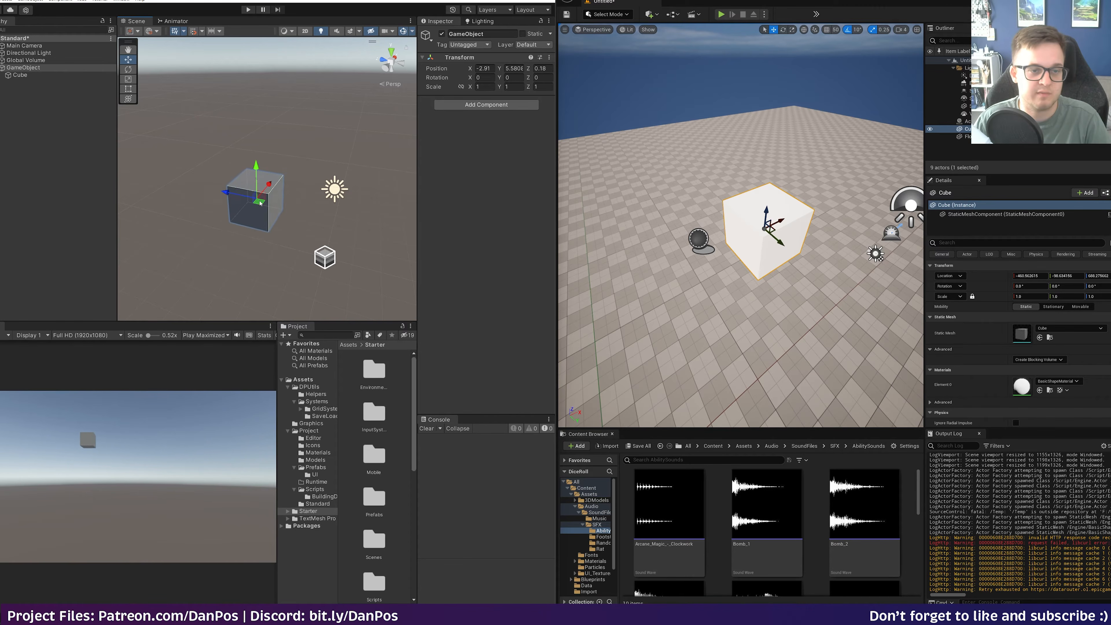
key(ctrl+z)
- Try to parent the Cube under the empty Actor in the Unreal level
mouse_move(966, 128)
mouse_down()
mouse_move(901, 149)
mouse_move(971, 122)
mouse_up()
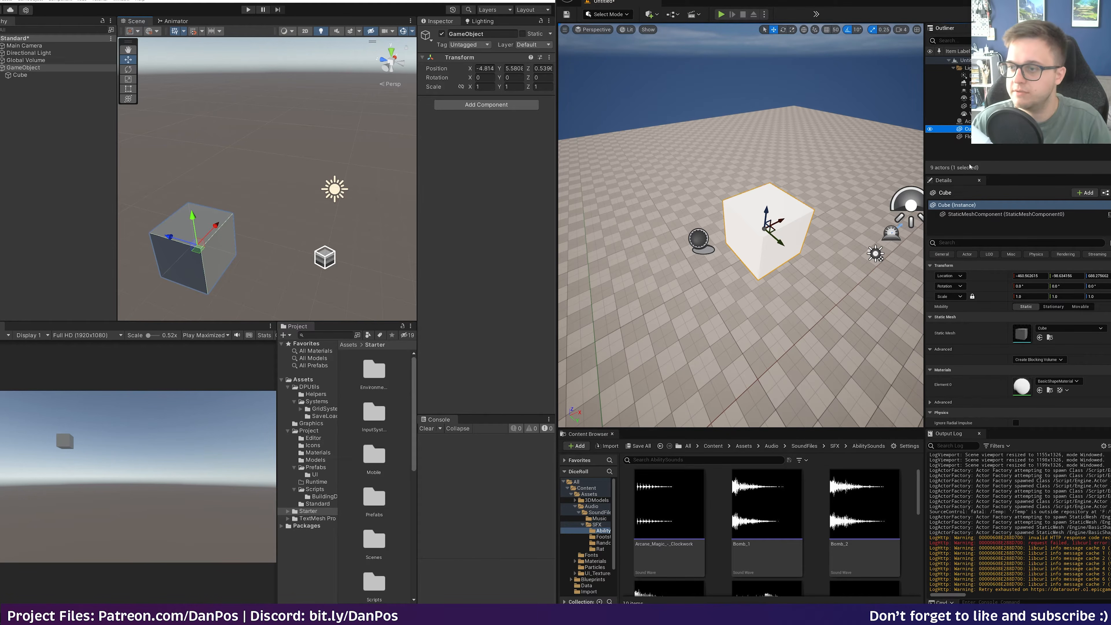
key(F2)
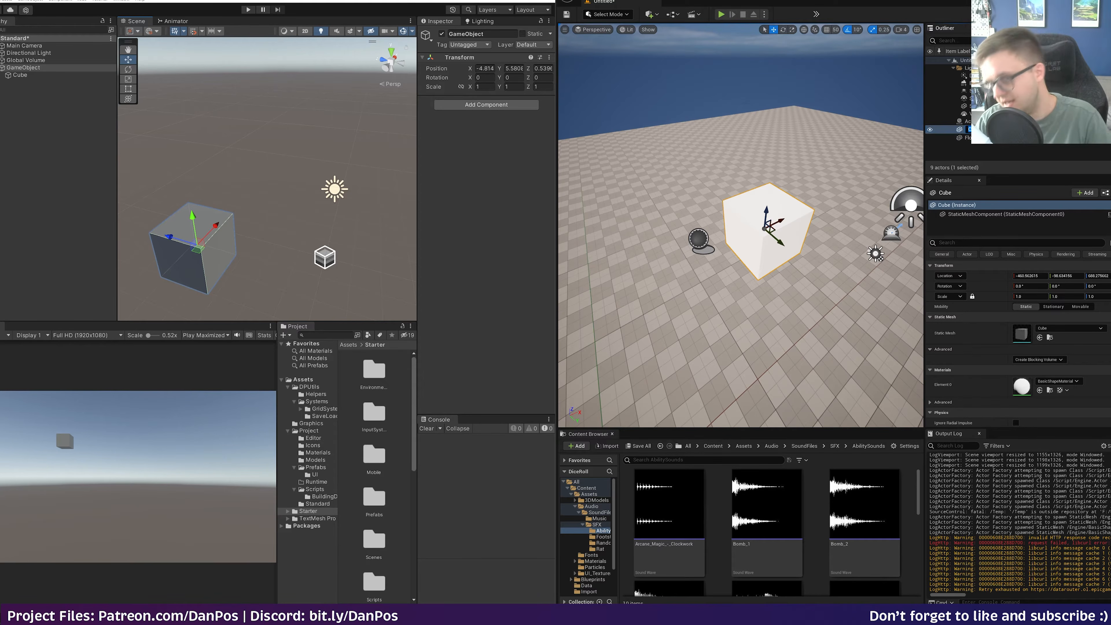
- Add a Cube component to the empty Actor in the Unreal level
click(968, 122)
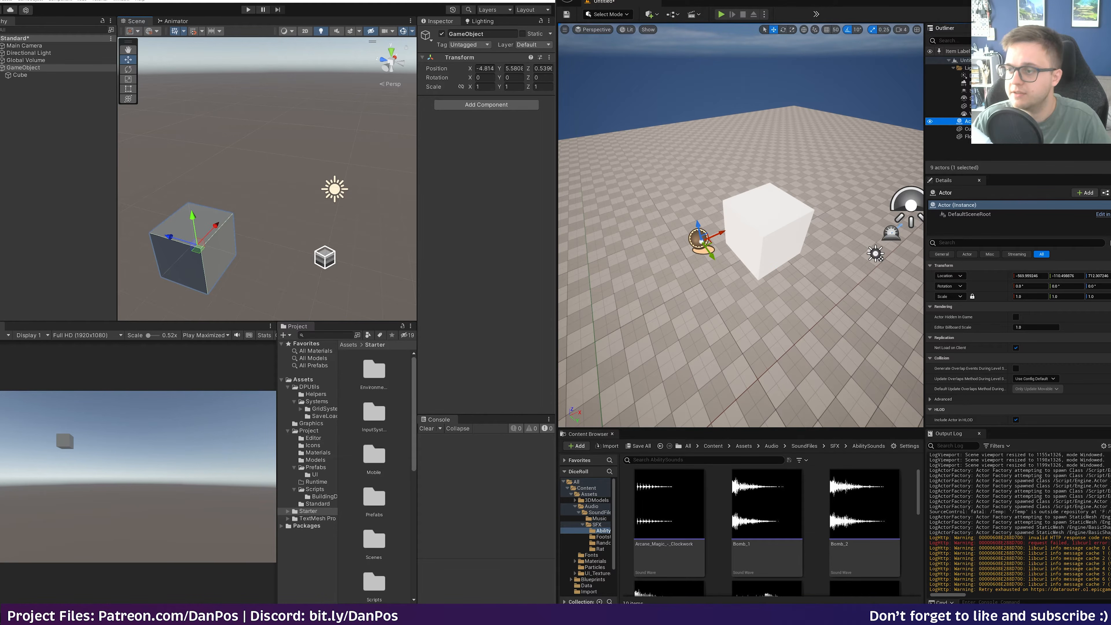
click(1085, 193)
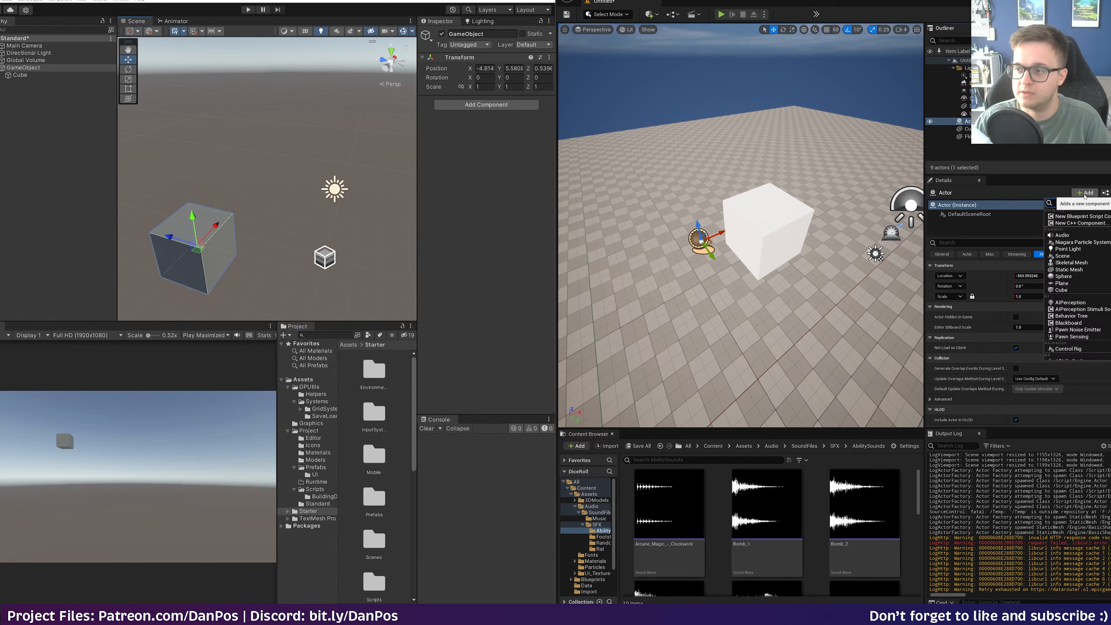
scroll(1083, 298, up, 2)
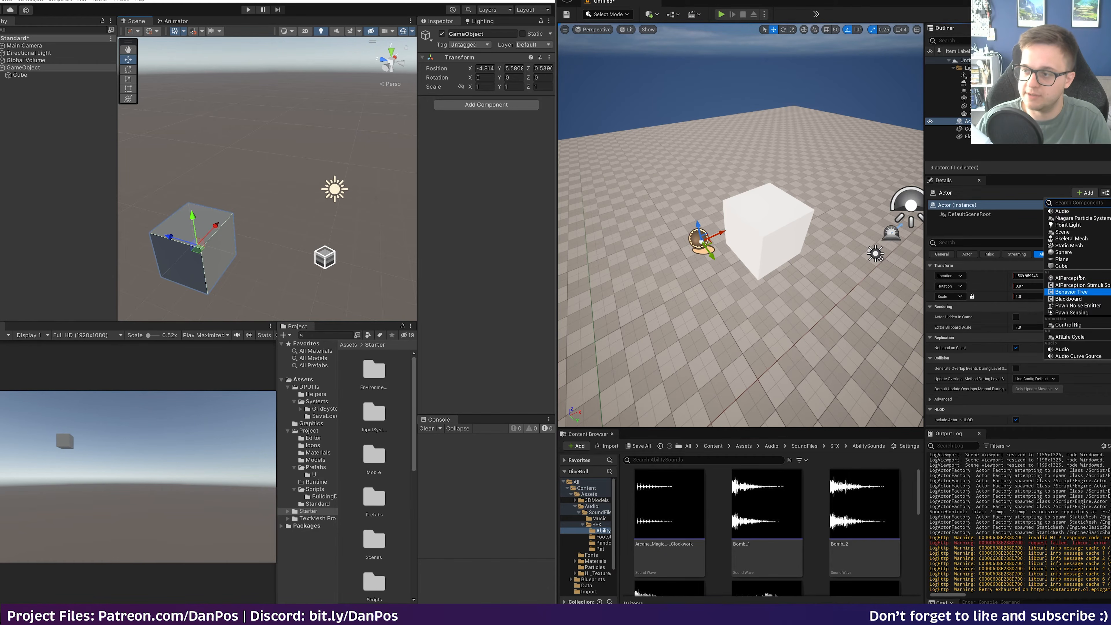
text(cube)
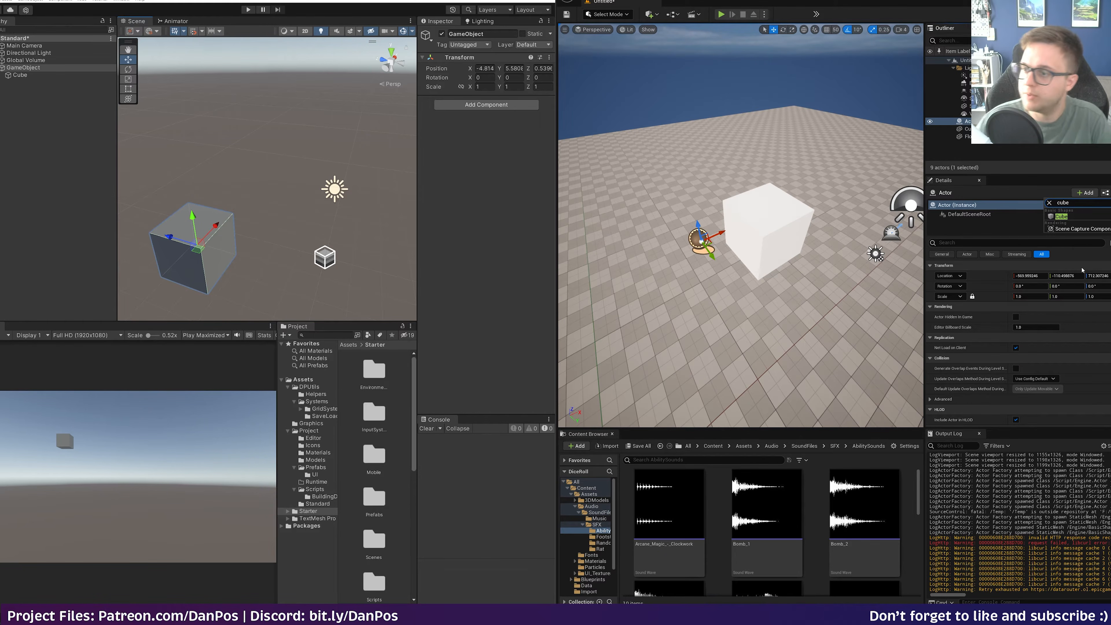
click(1060, 216)
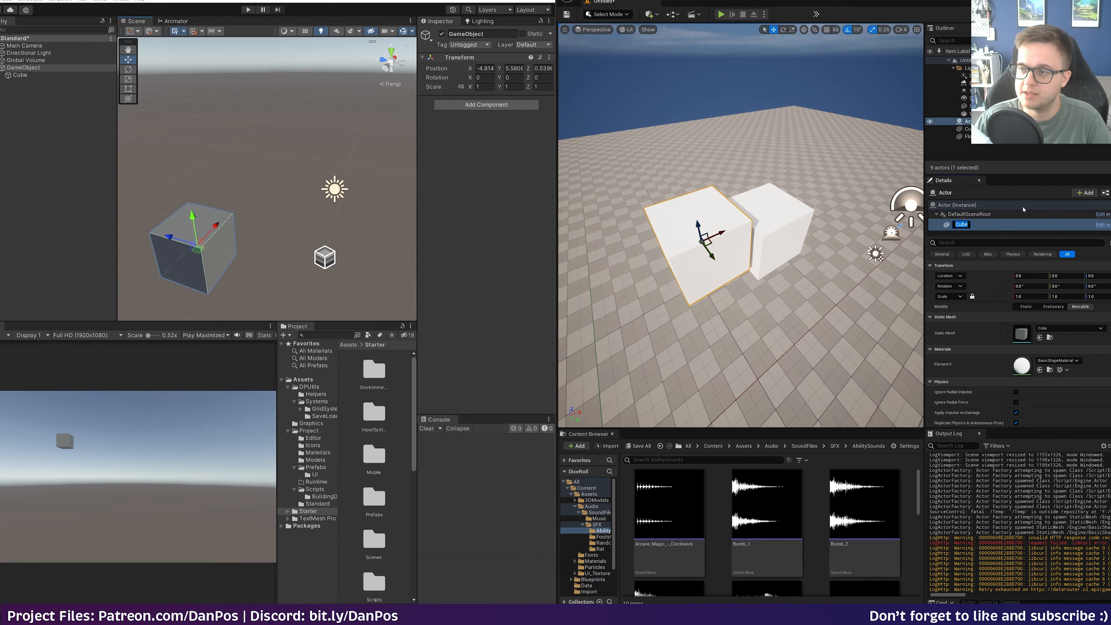
key(Return)
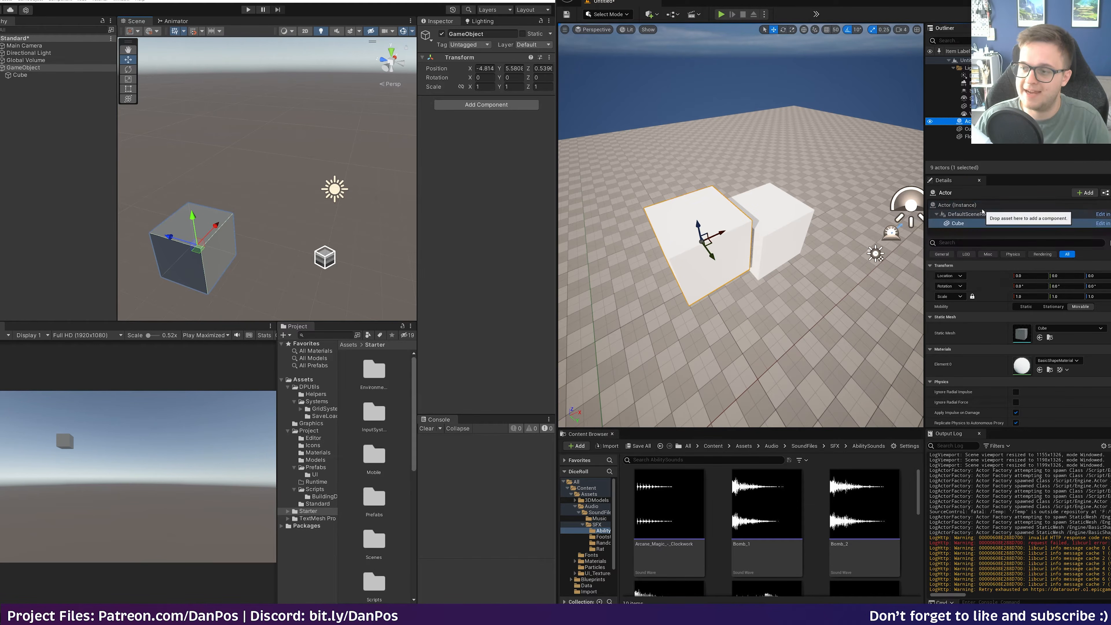
click(958, 223)
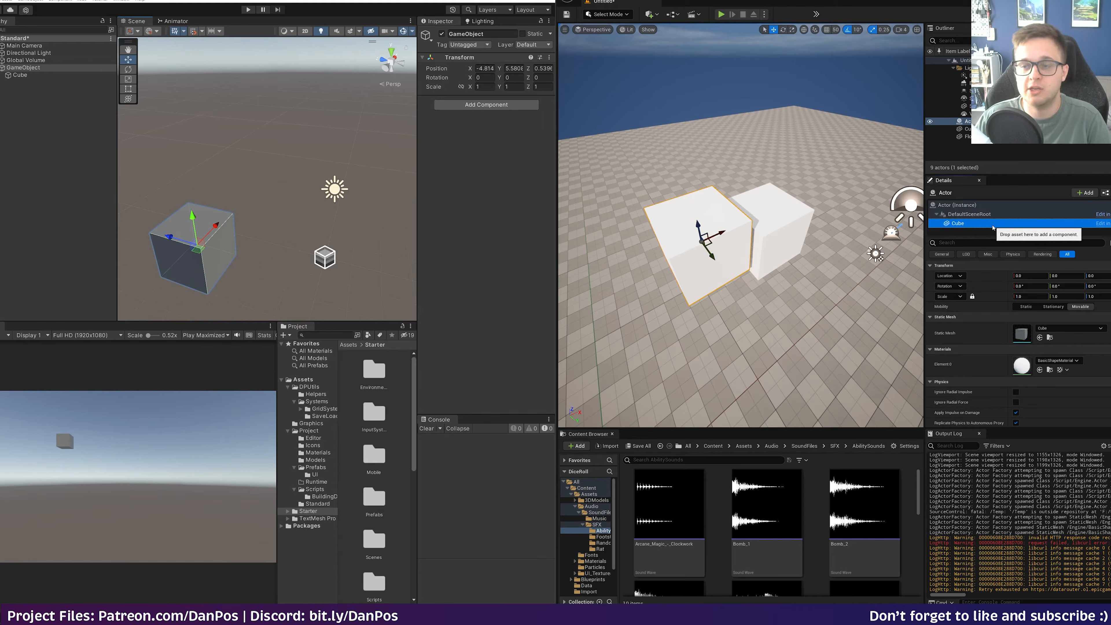
- Delete the separate Cube actor from the Unreal level and select the root instance of the remaining Actor
click(781, 218)
key(Delete)
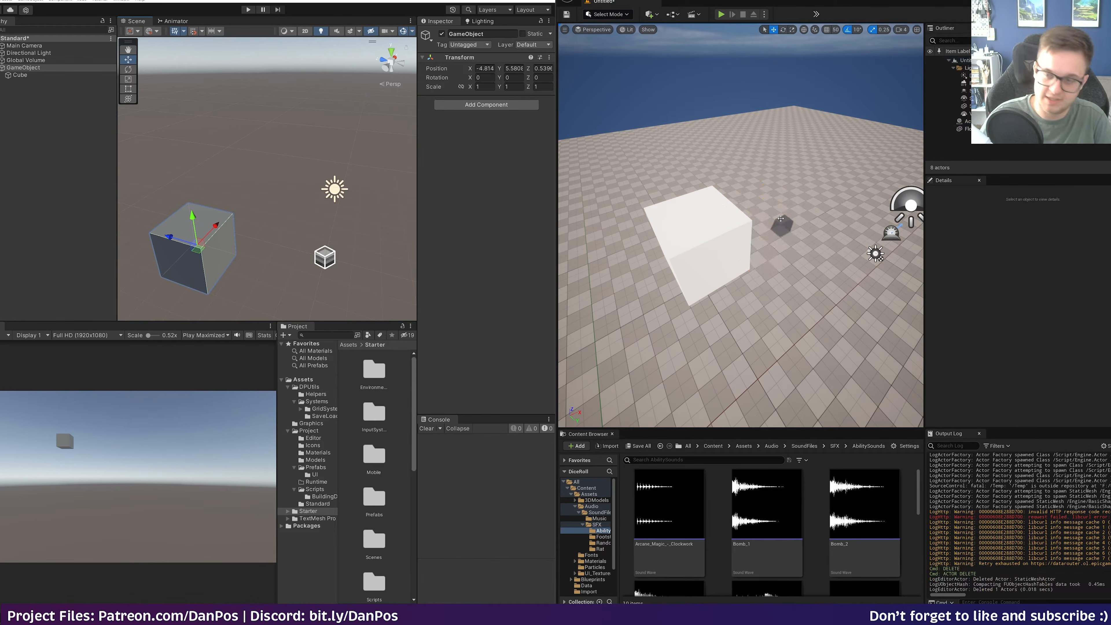
click(720, 221)
click(958, 223)
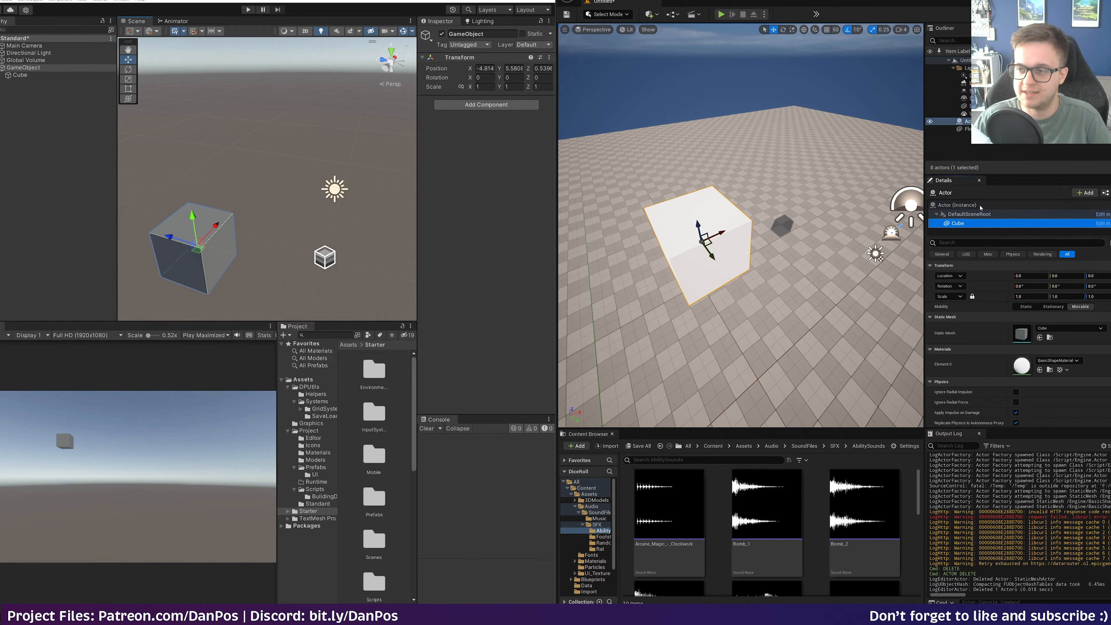
click(962, 205)
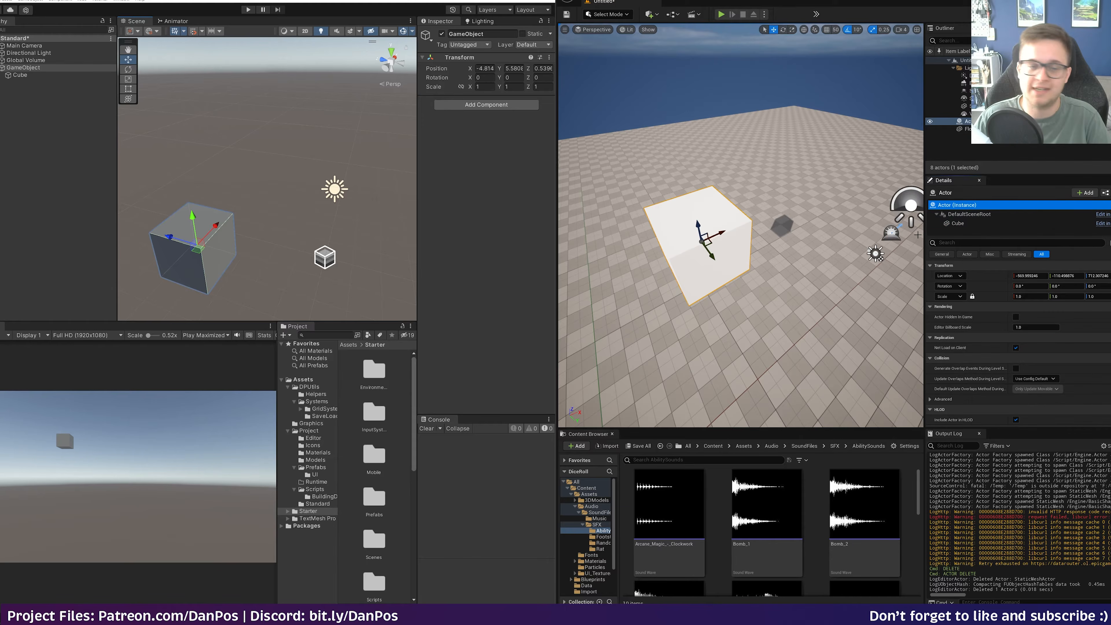
- Move Unity's child Cube independently of its parent GameObject and take it out of that parent in the hierarchy
click(20, 75)
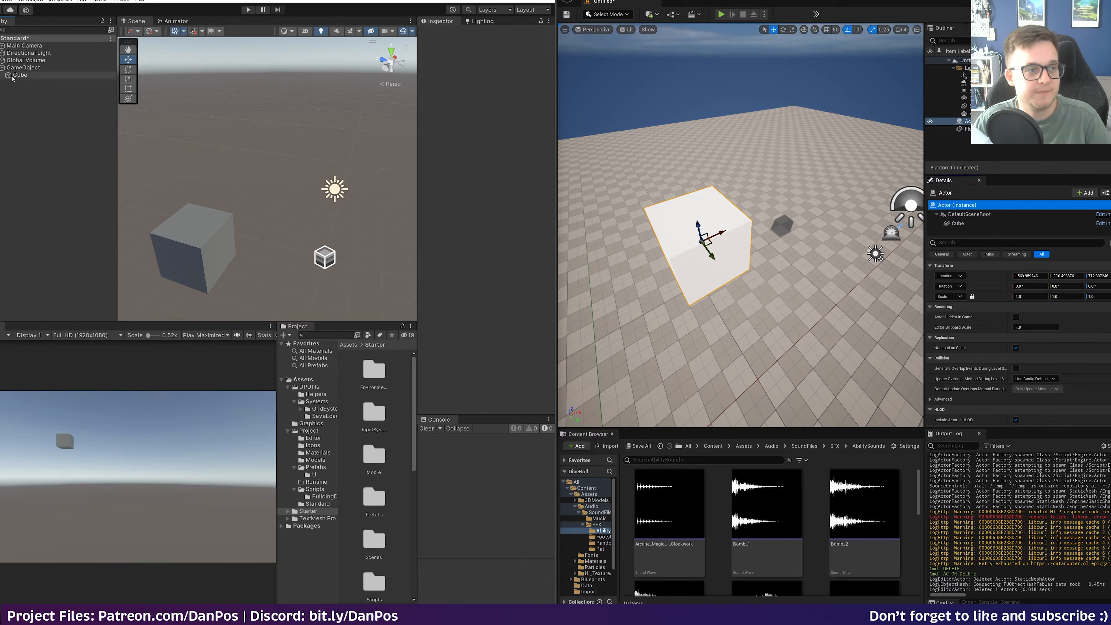
drag(200, 243, 216, 242)
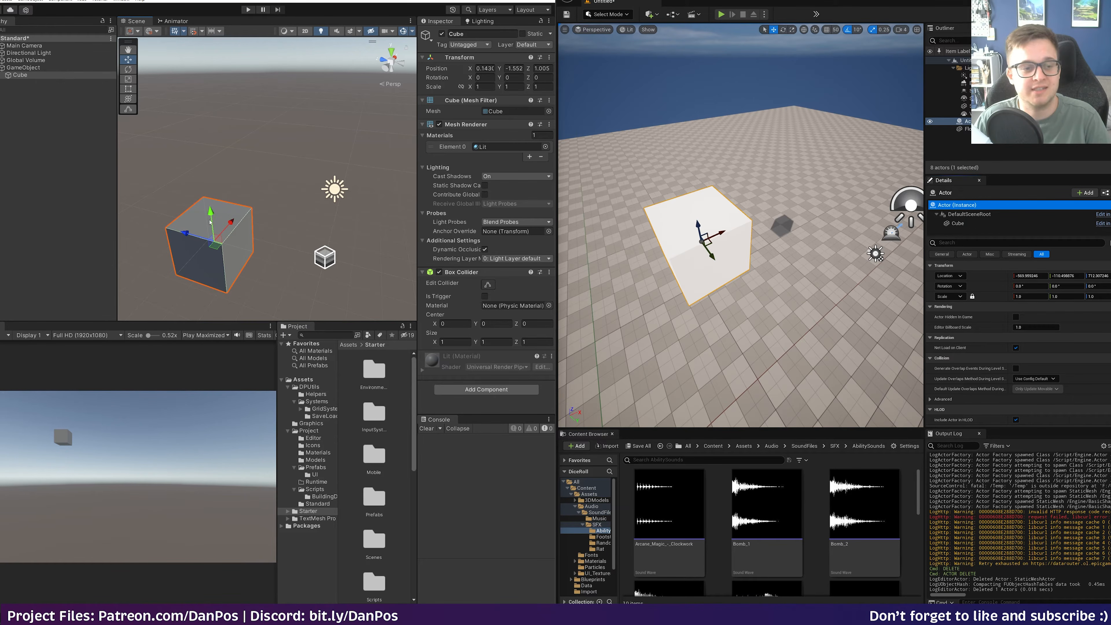
drag(220, 240, 231, 215)
click(21, 75)
drag(4, 86, 4, 87)
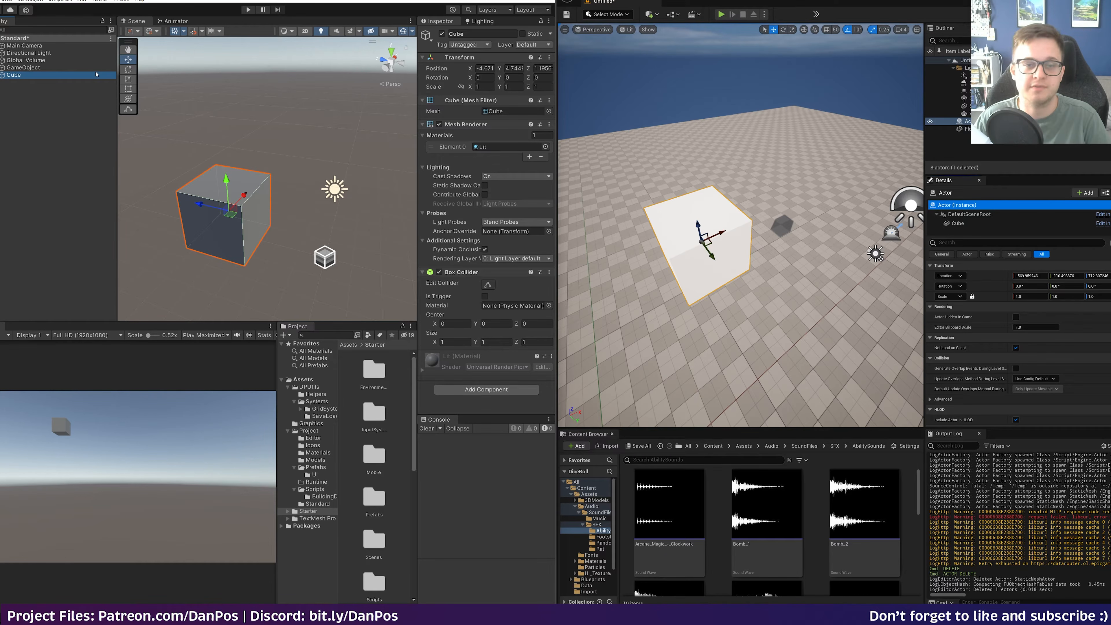
- Offset the Unreal Actor's Cube component from its DefaultSceneRoot by changing its X and Y location
click(962, 224)
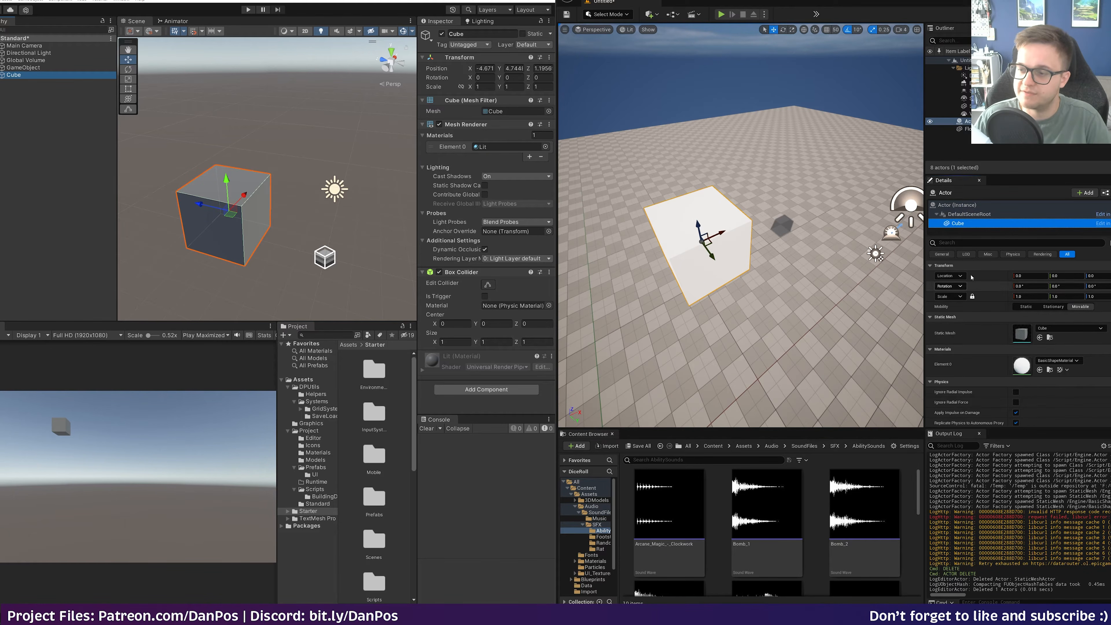
drag(1016, 276, 1080, 276)
click(952, 223)
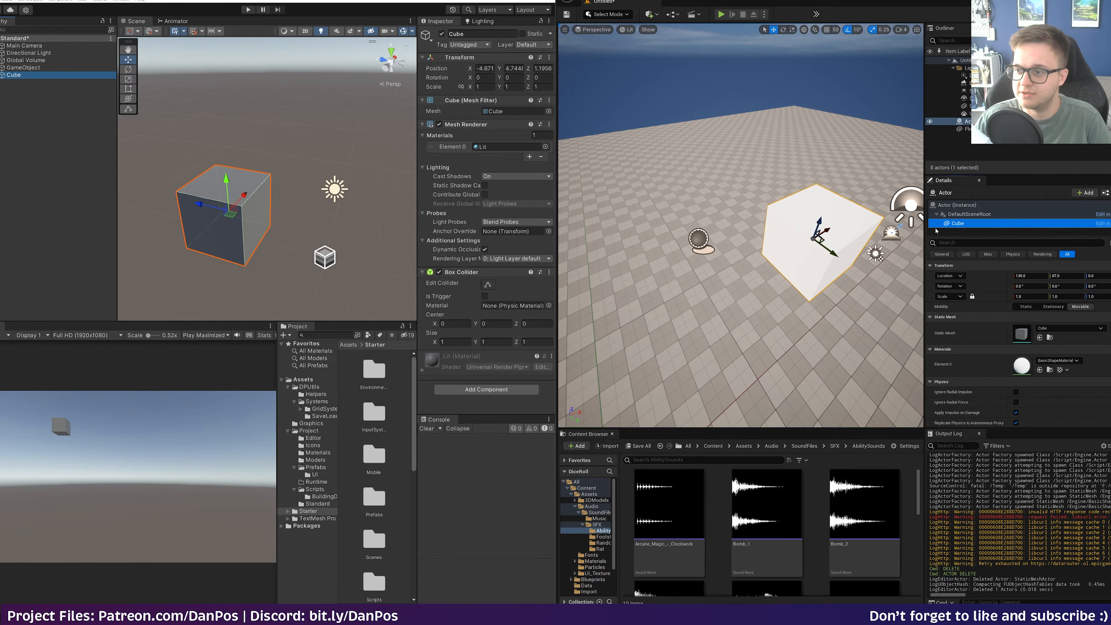
click(979, 216)
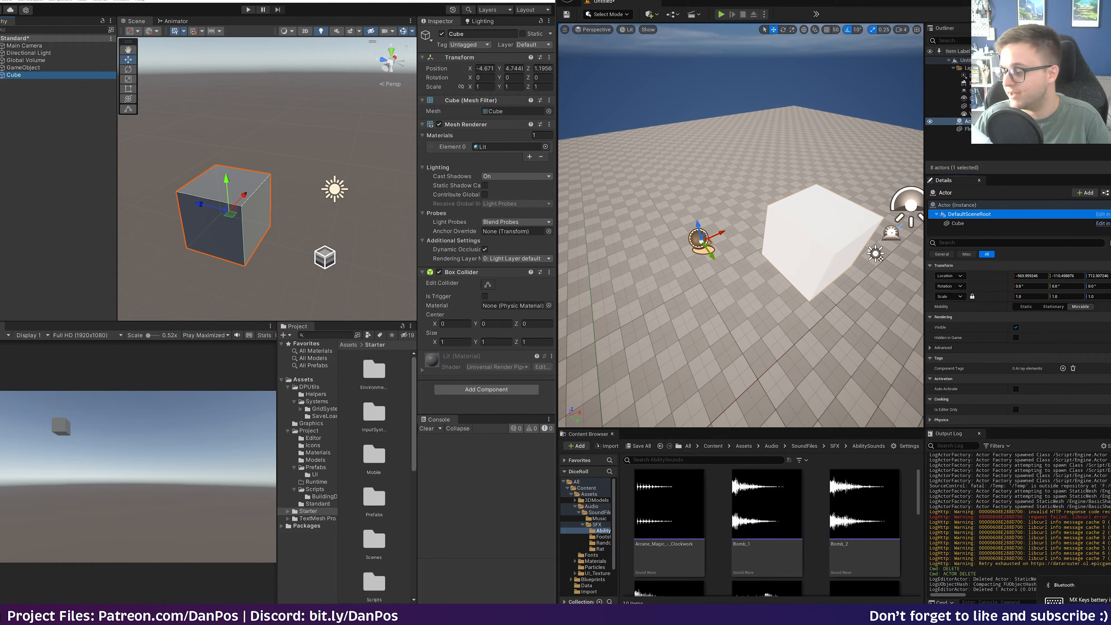
- Examine the Transform Components and Compound Objects diagrams in the Unreal Engine documentation for Unity developers
click(1105, 192)
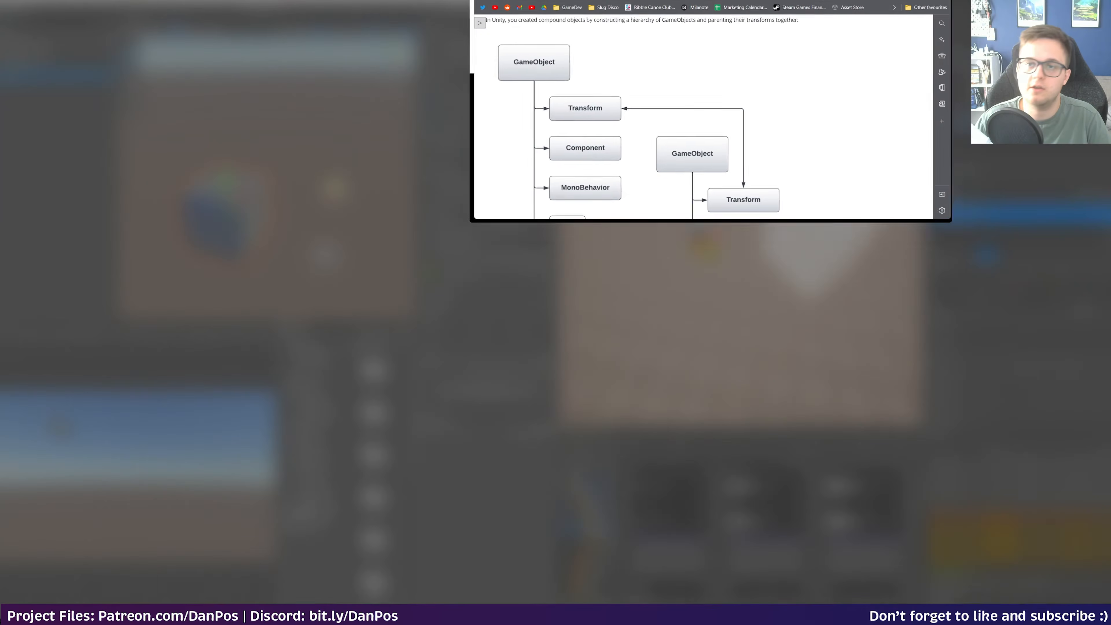
scroll(380, 277, up, 10)
scroll(380, 276, down, 4)
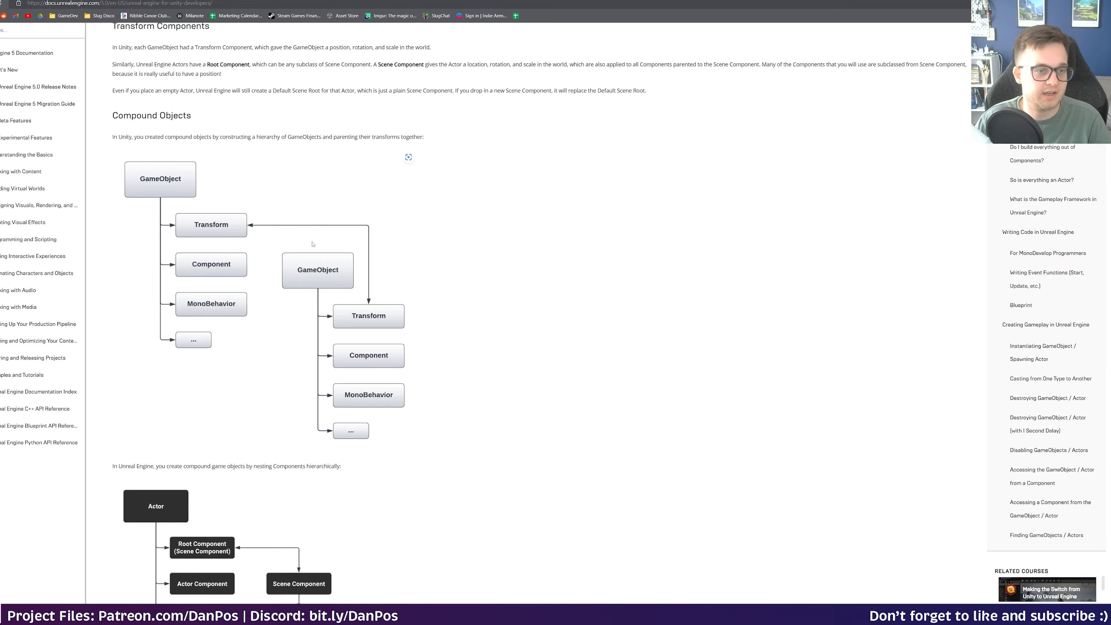
scroll(313, 244, down, 2)
scroll(151, 208, up, 2)
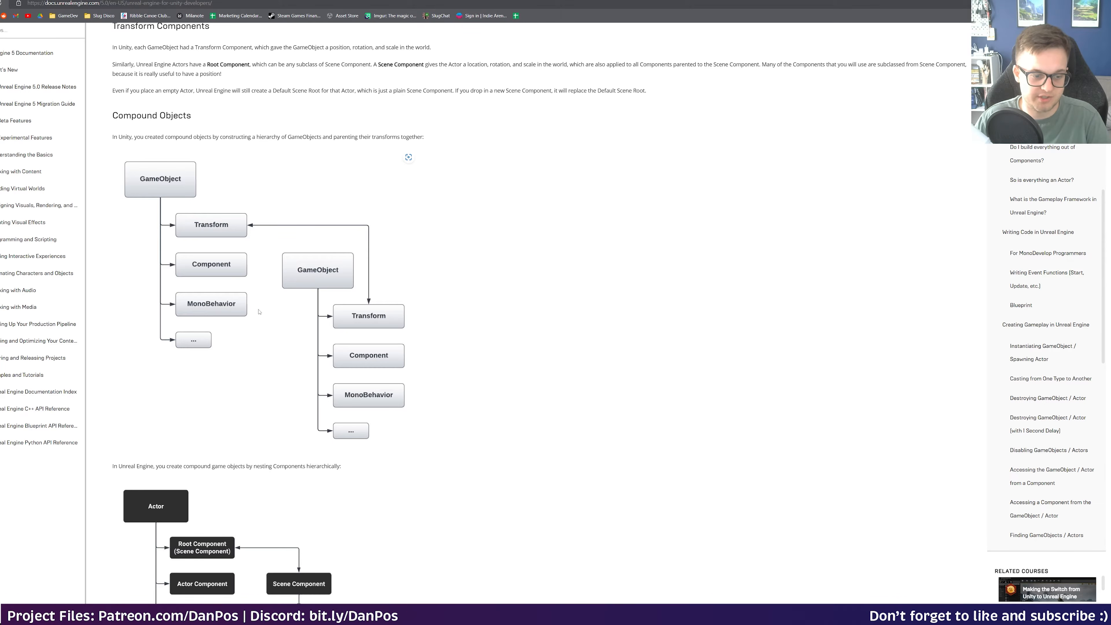
scroll(258, 307, down, 4)
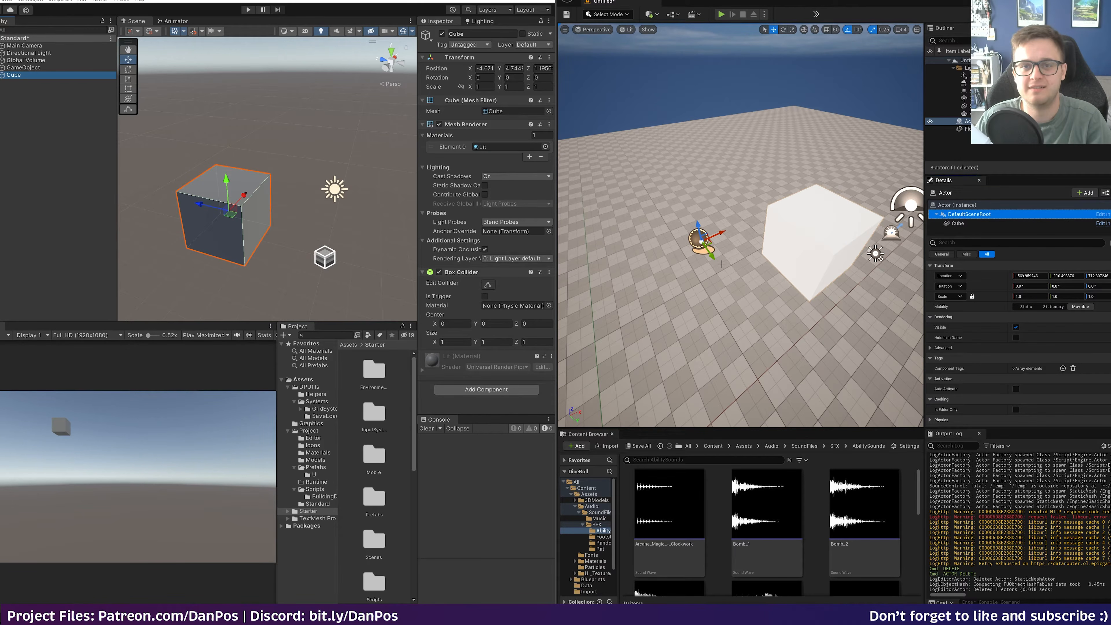
- Move the Cube component back near the Unreal Actor's root and delete it from the Actor
right_drag(717, 256, 743, 267)
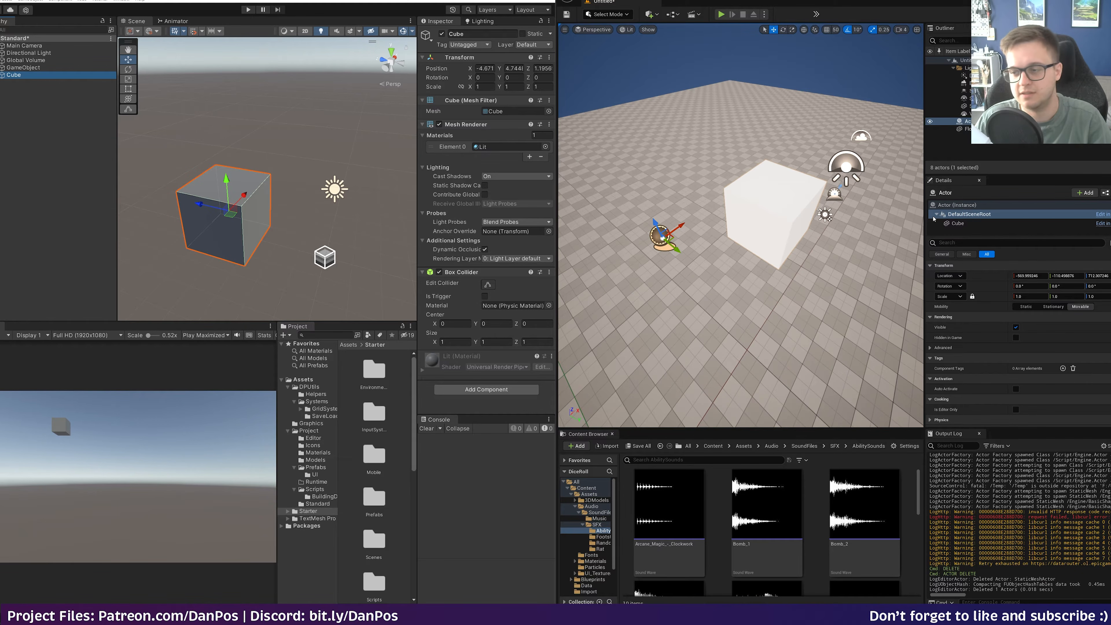
click(792, 217)
drag(781, 214, 675, 247)
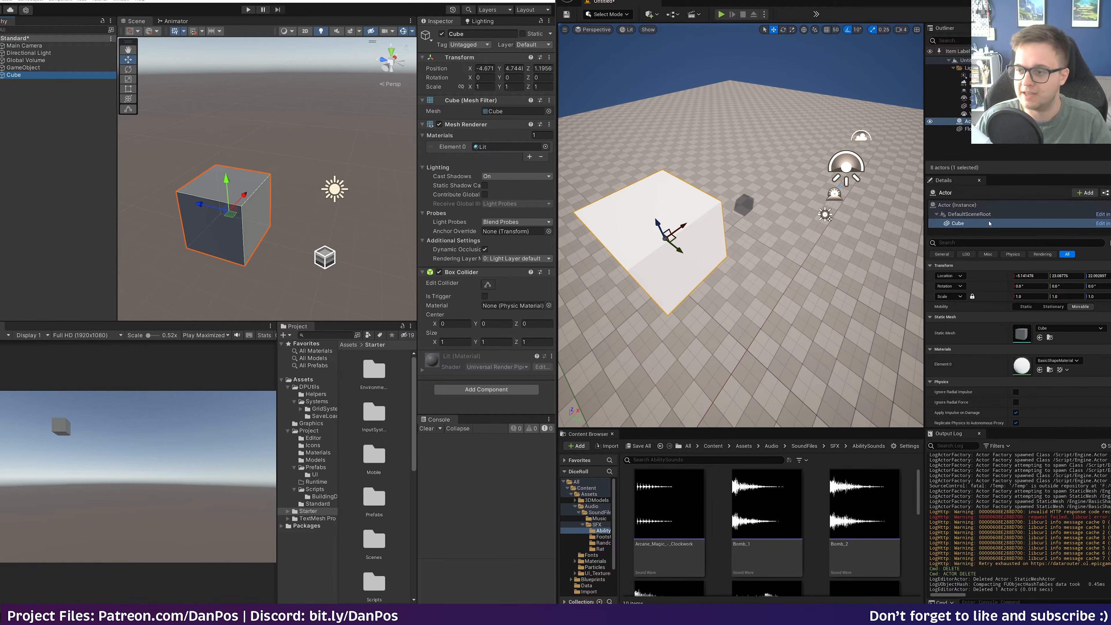
click(988, 223)
key(Delete)
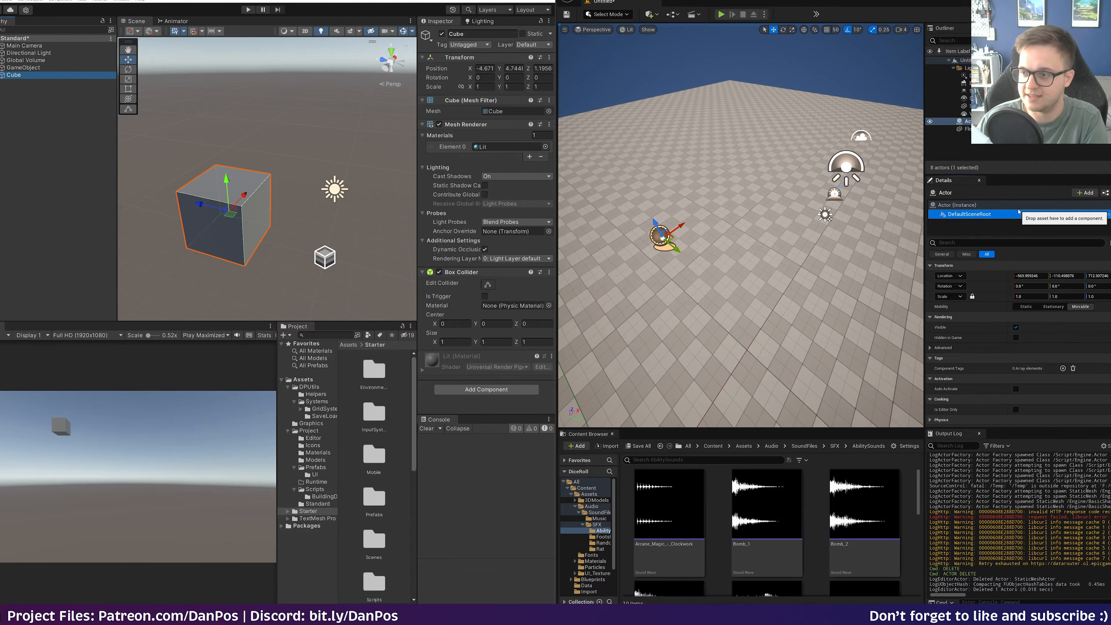
- Add a Scene component under the Unreal Actor's DefaultSceneRoot and move it away from the root along the X axis
click(1086, 193)
text(scene com)
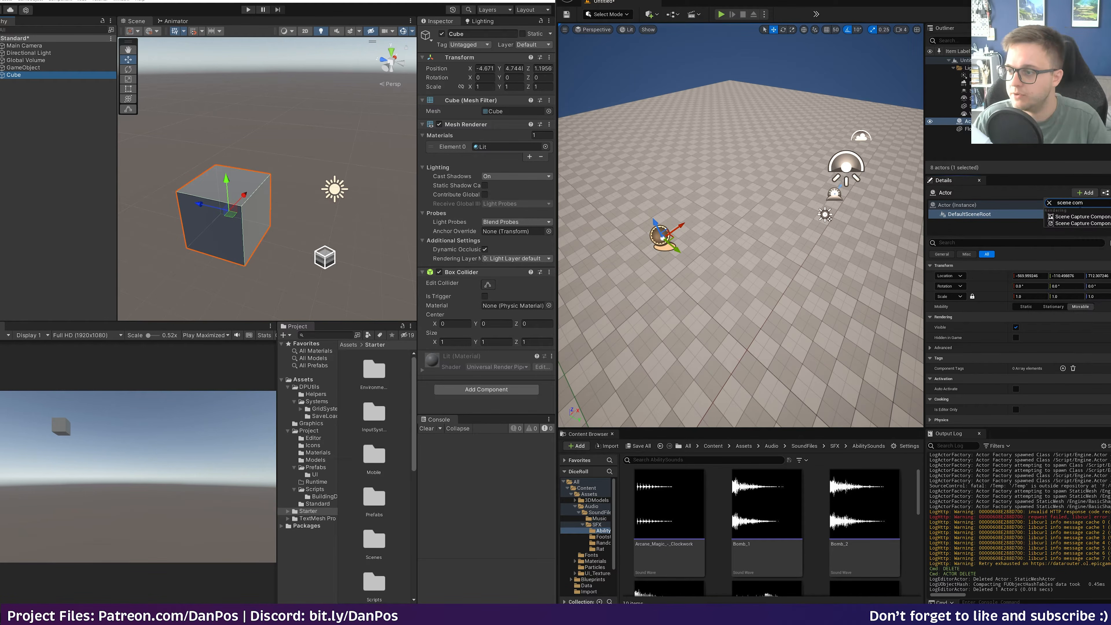
key(BackSpace)
key(BackSpace)
key(BackSpace)
click(1063, 235)
key(Return)
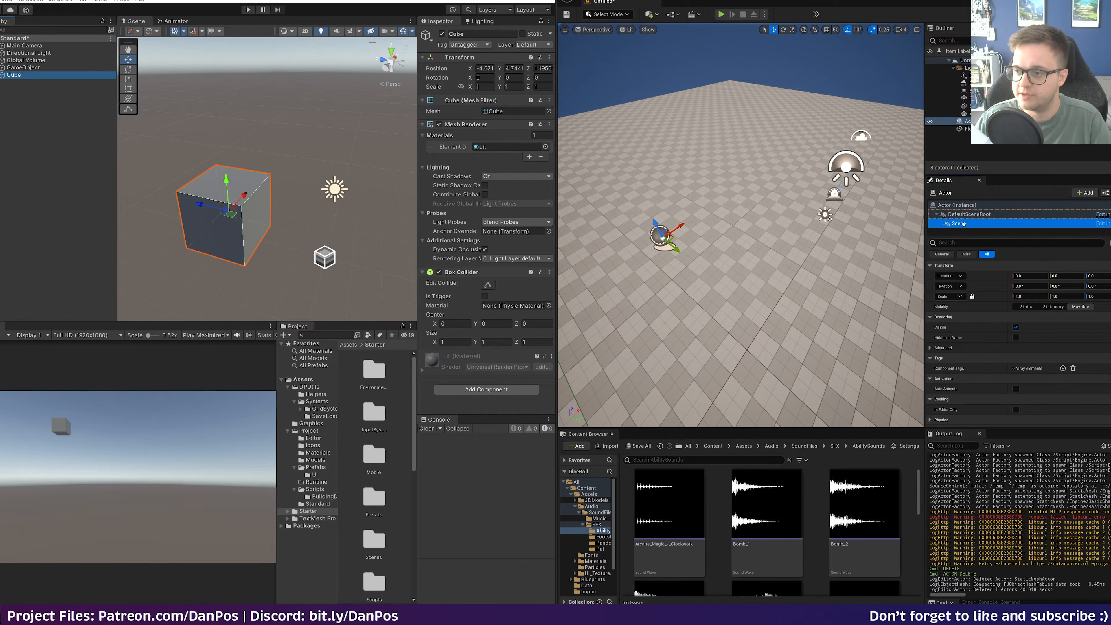
drag(678, 227, 716, 202)
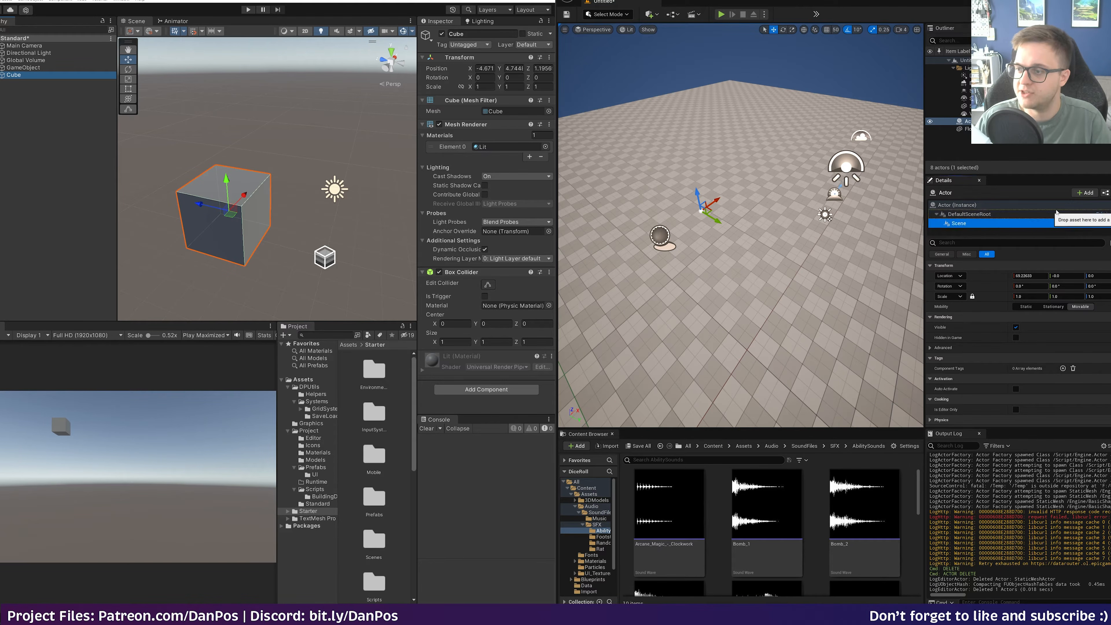
- Add a Cube component under the Actor's Scene component and enlarge the component hierarchy area
click(1086, 193)
text(cube)
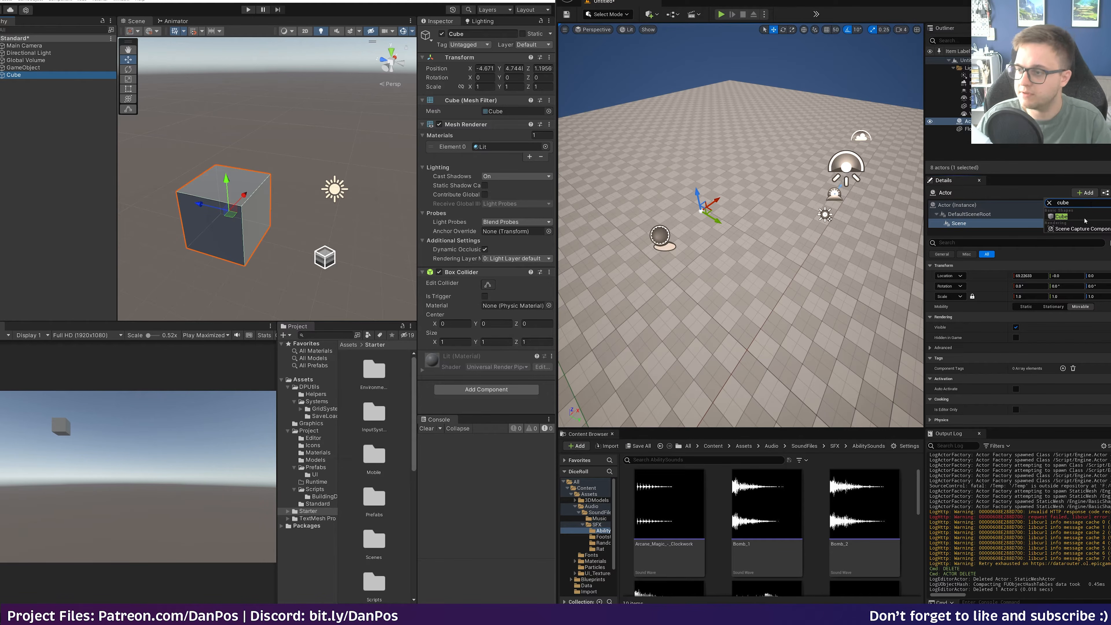
click(1061, 216)
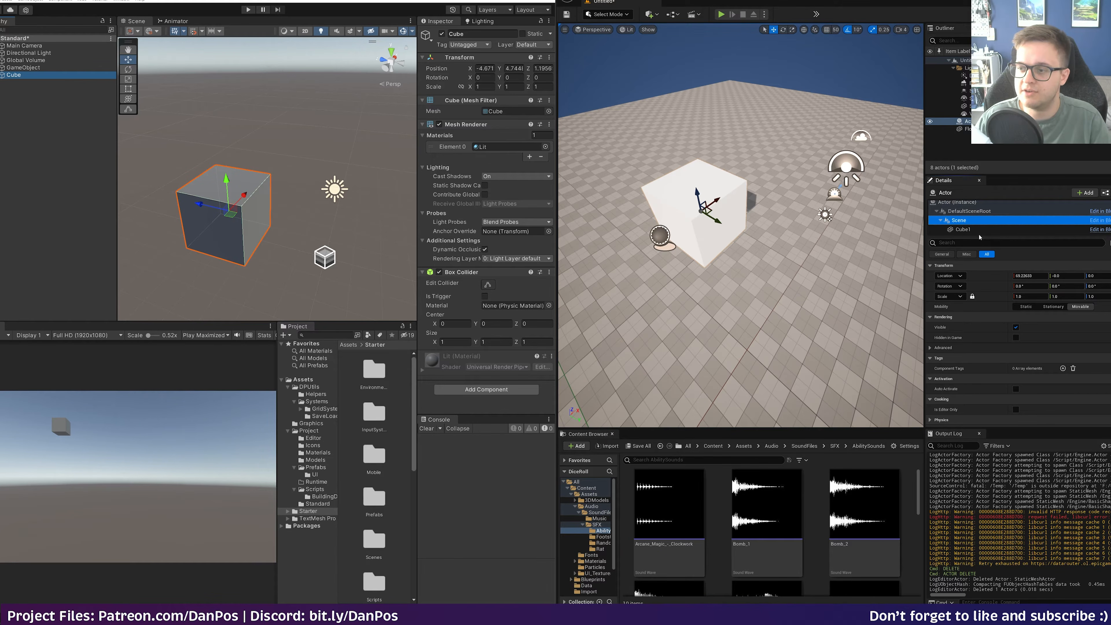
drag(978, 237, 978, 275)
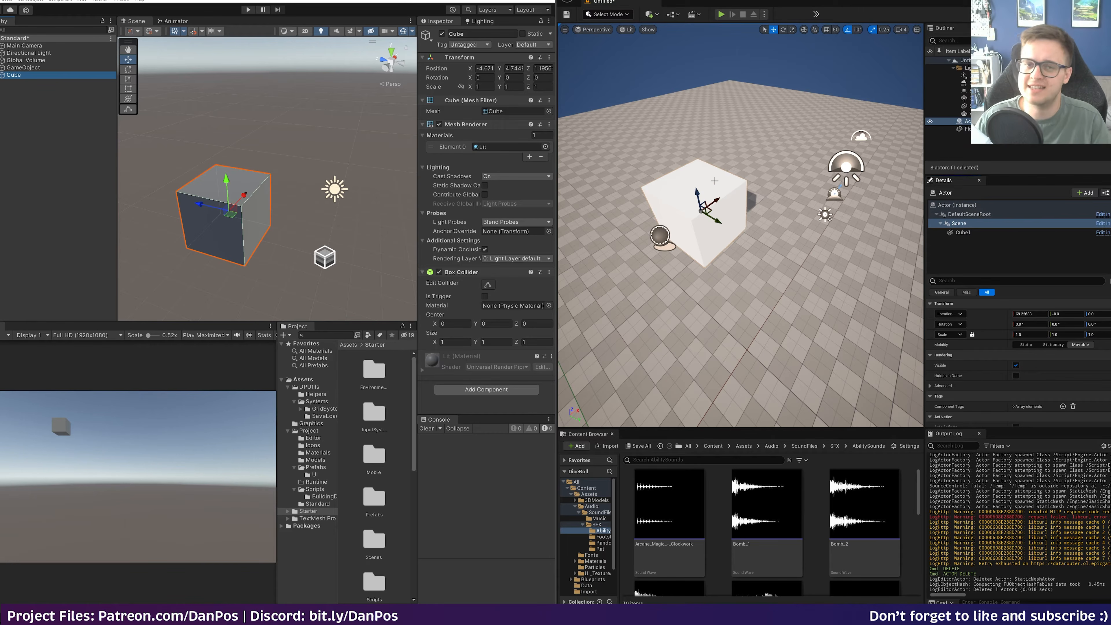
- Make Unity's Cube a child of the GameObject again and insert an empty parent GameObject between them
drag(33, 76, 44, 67)
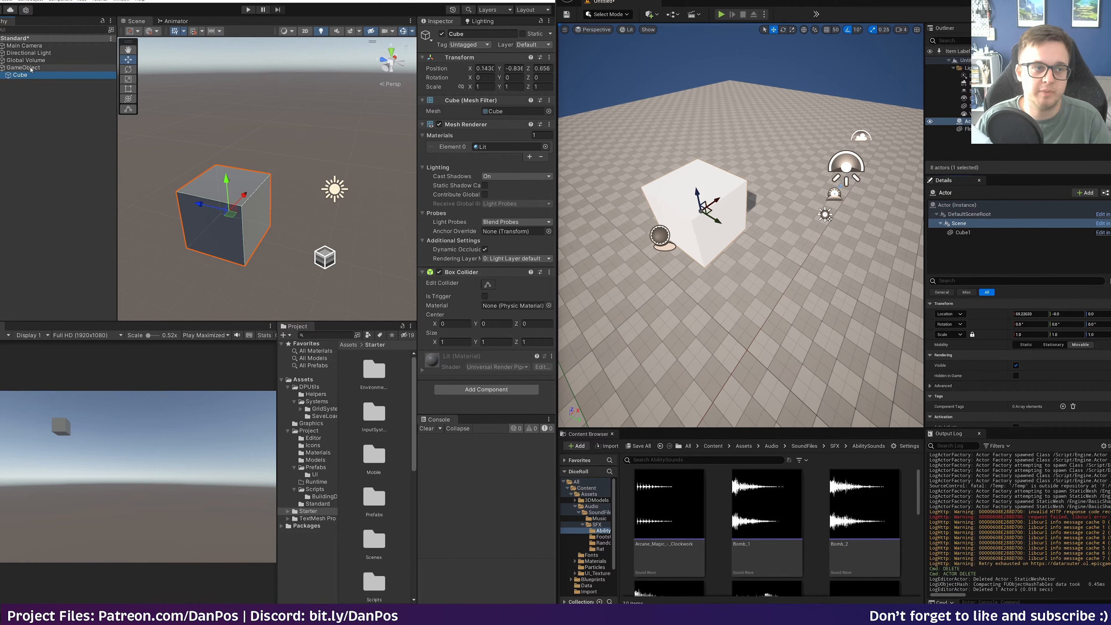
click(45, 68)
click(34, 75)
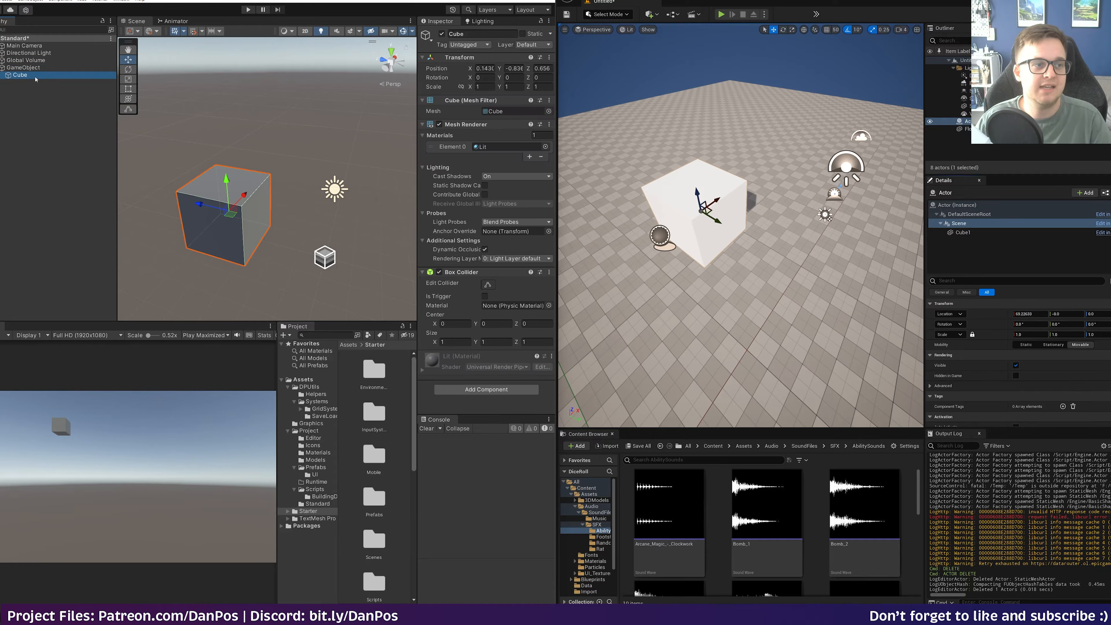
right_click(35, 76)
click(69, 174)
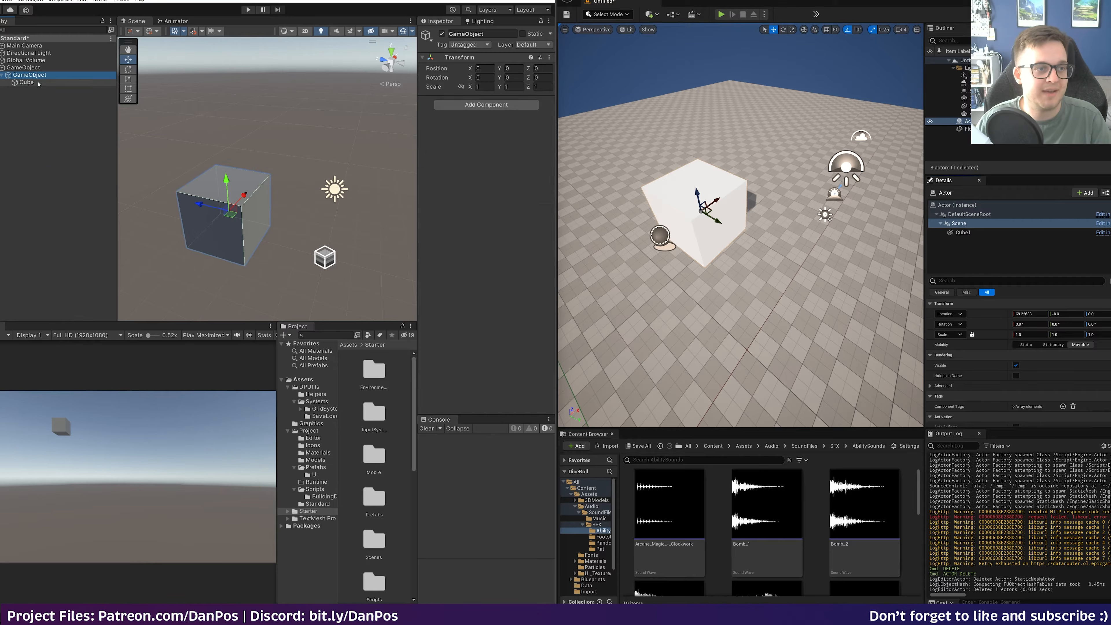
click(39, 75)
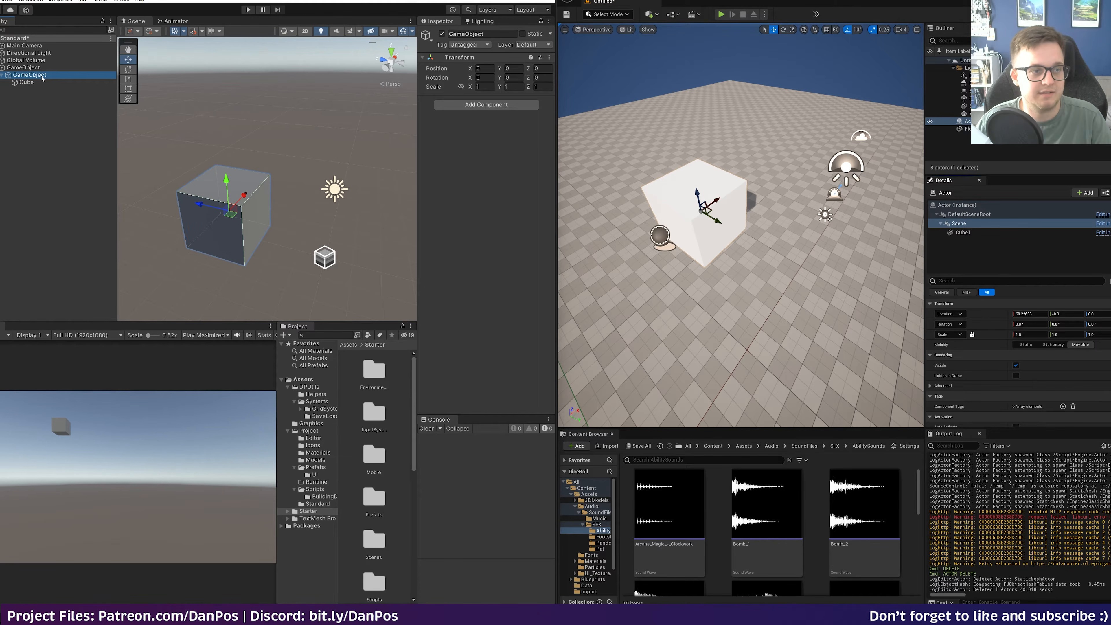
click(43, 67)
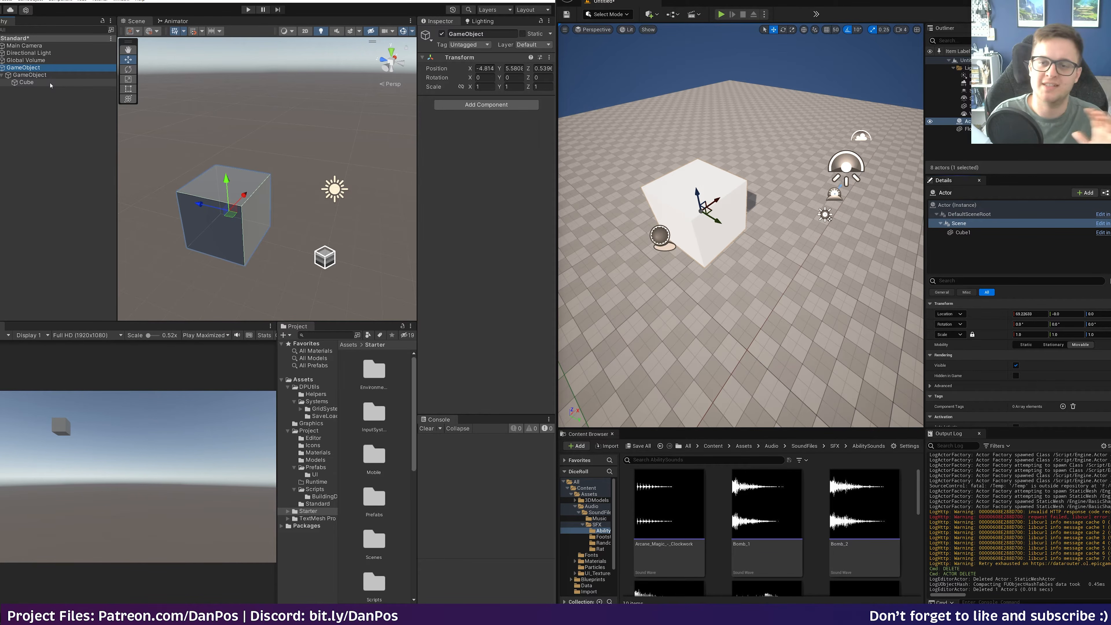
click(43, 76)
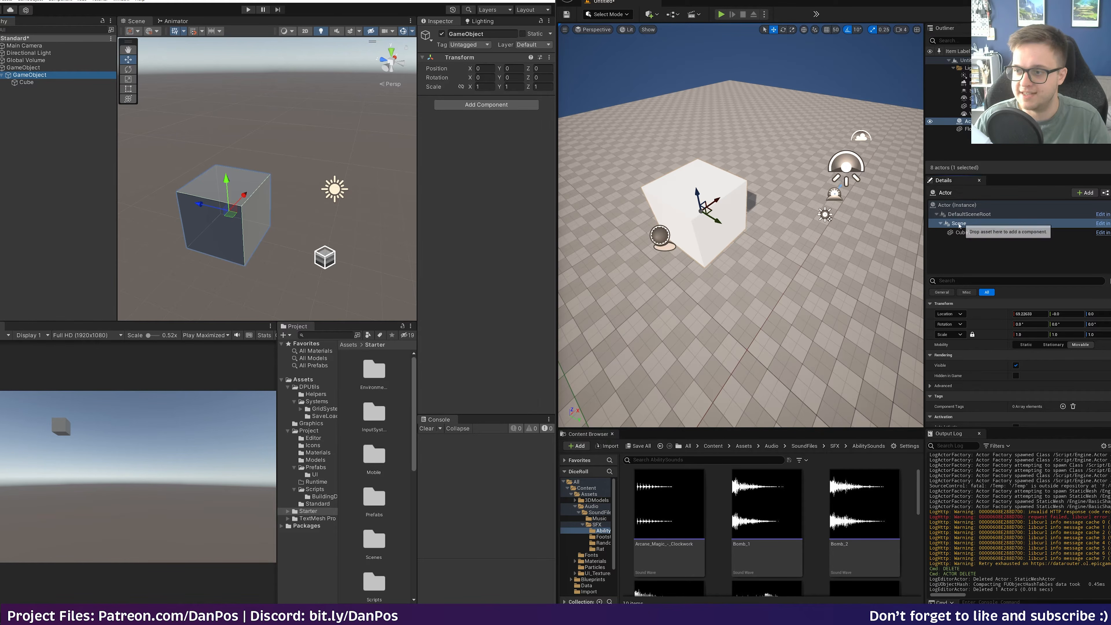
- Delete the Actor from the Unreal level and the parent GameObject from the Unity scene
click(39, 69)
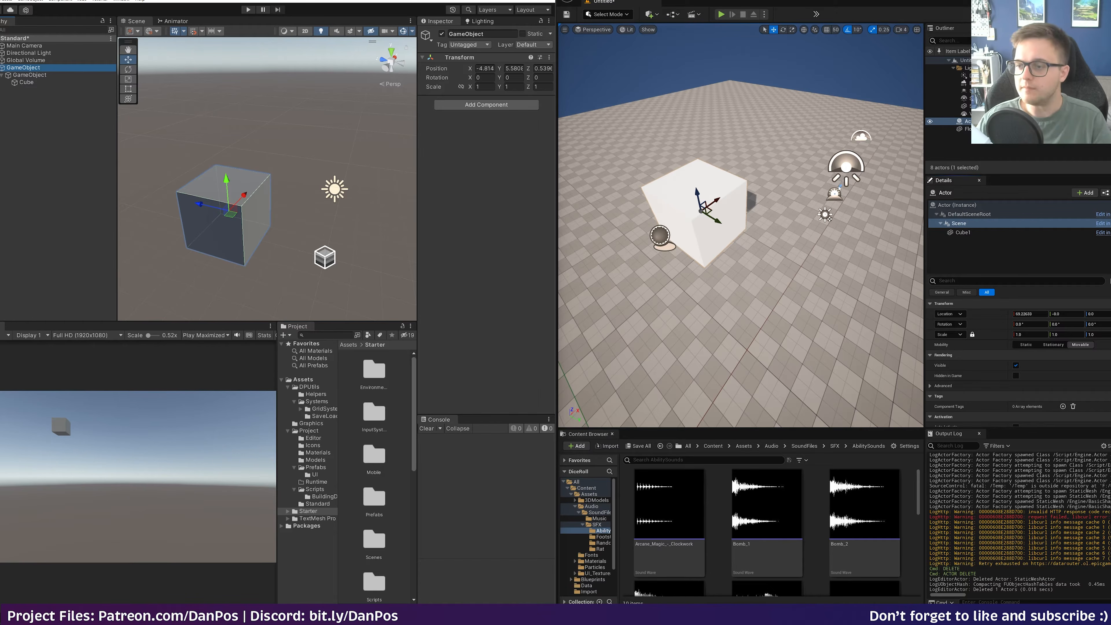
click(958, 205)
mouse_move(670, 236)
mouse_down()
mouse_move(700, 229)
mouse_move(678, 251)
mouse_up()
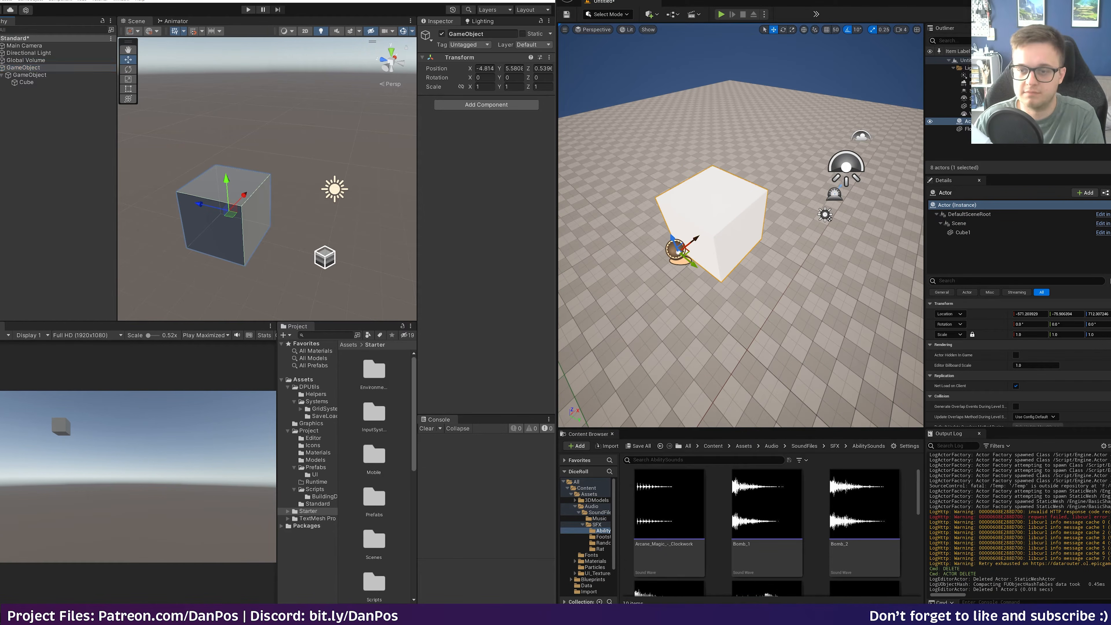
key(Delete)
click(44, 69)
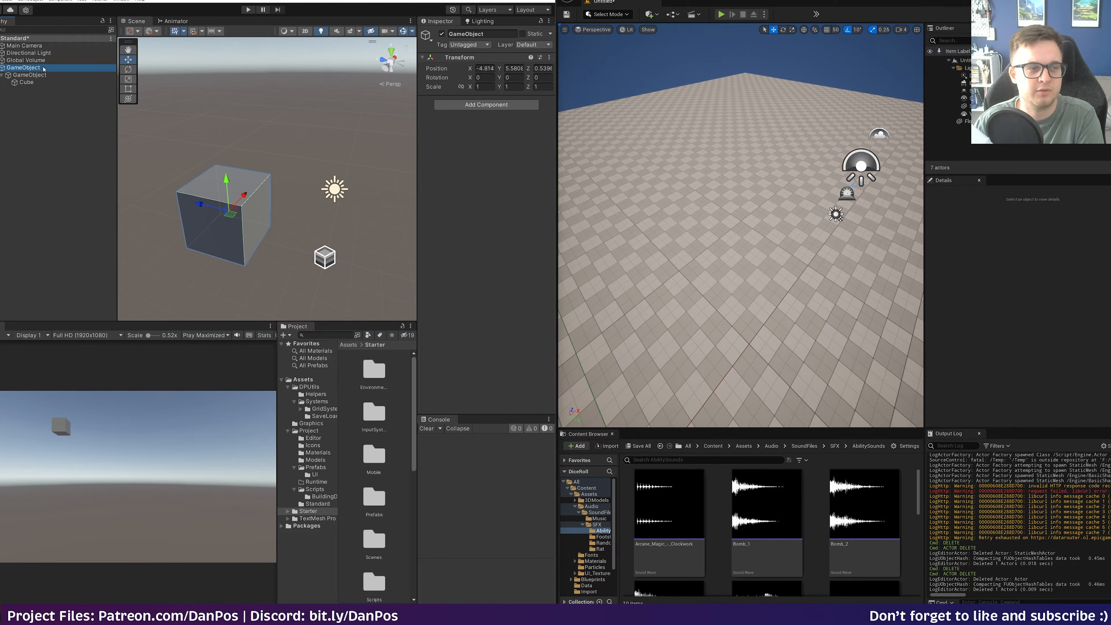
key(Delete)
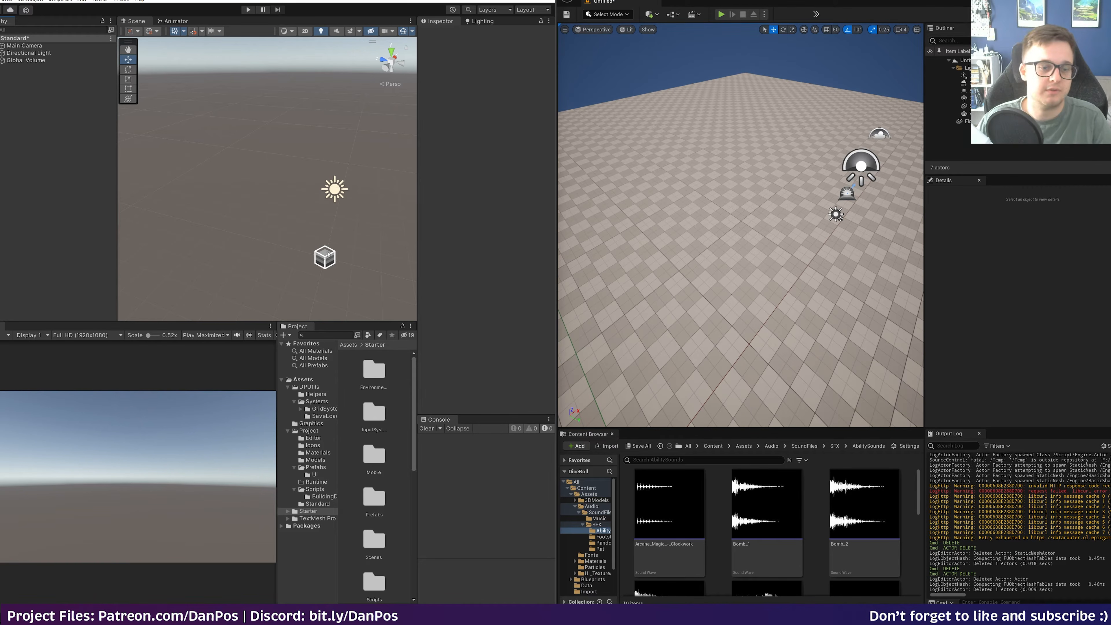
- Enlarge Unity's project browser and Scene view and browse to the Prefabs folder inside Assets > Project
drag(277, 359, 227, 359)
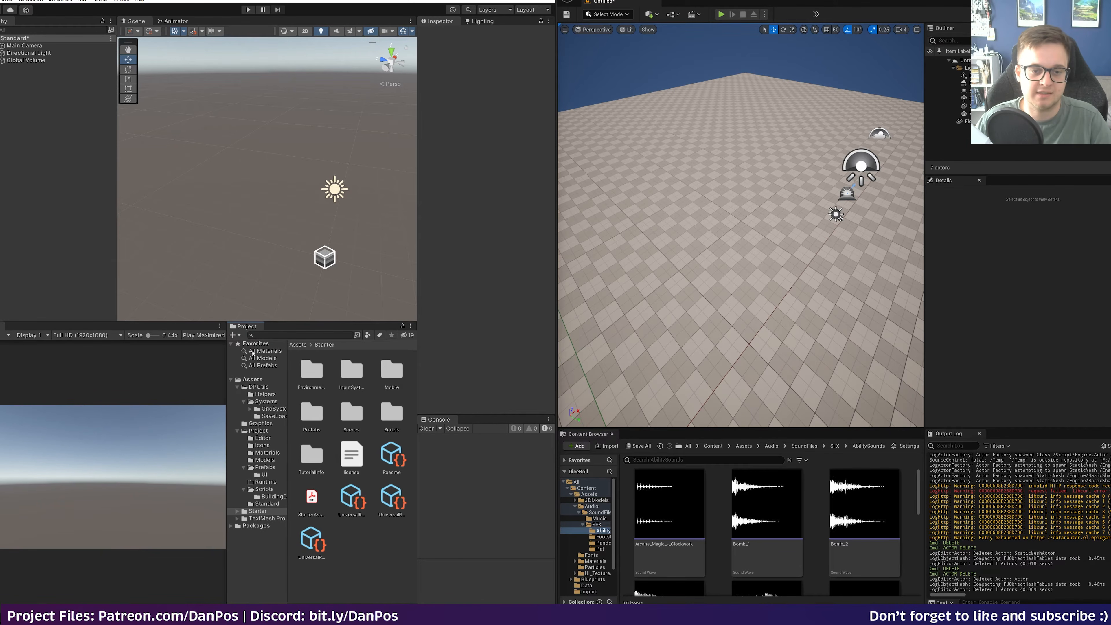
drag(417, 276, 440, 276)
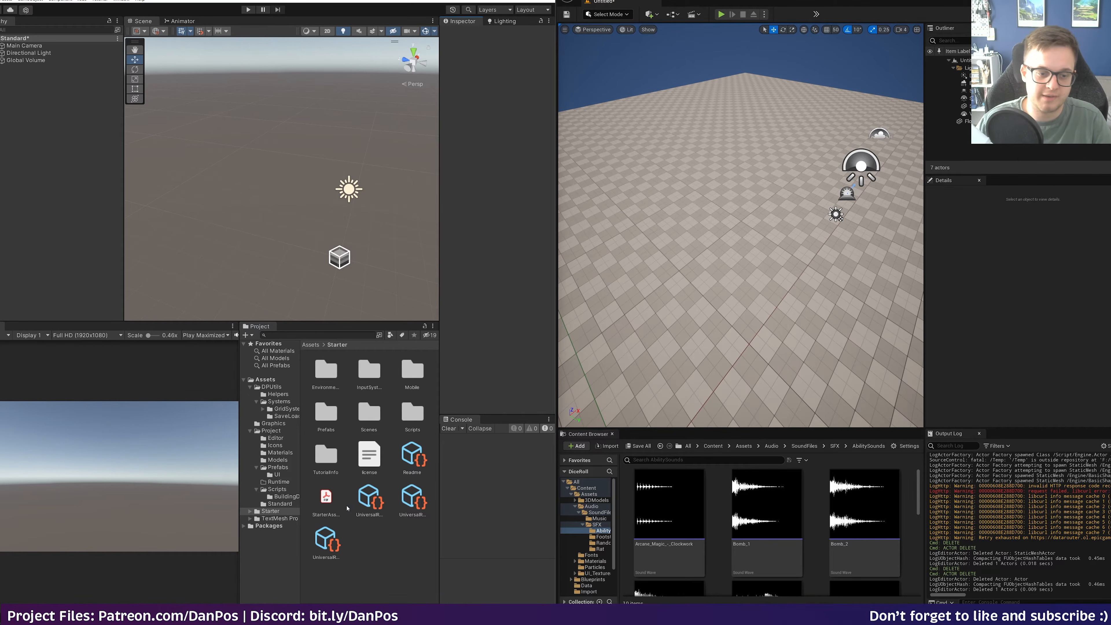
click(271, 431)
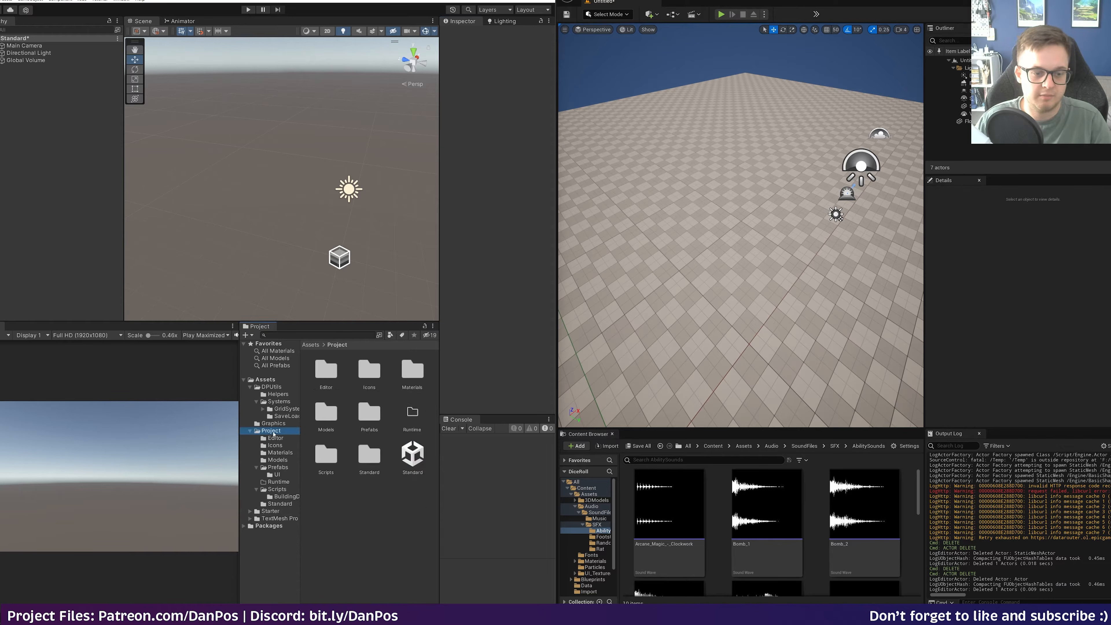
double_click(376, 411)
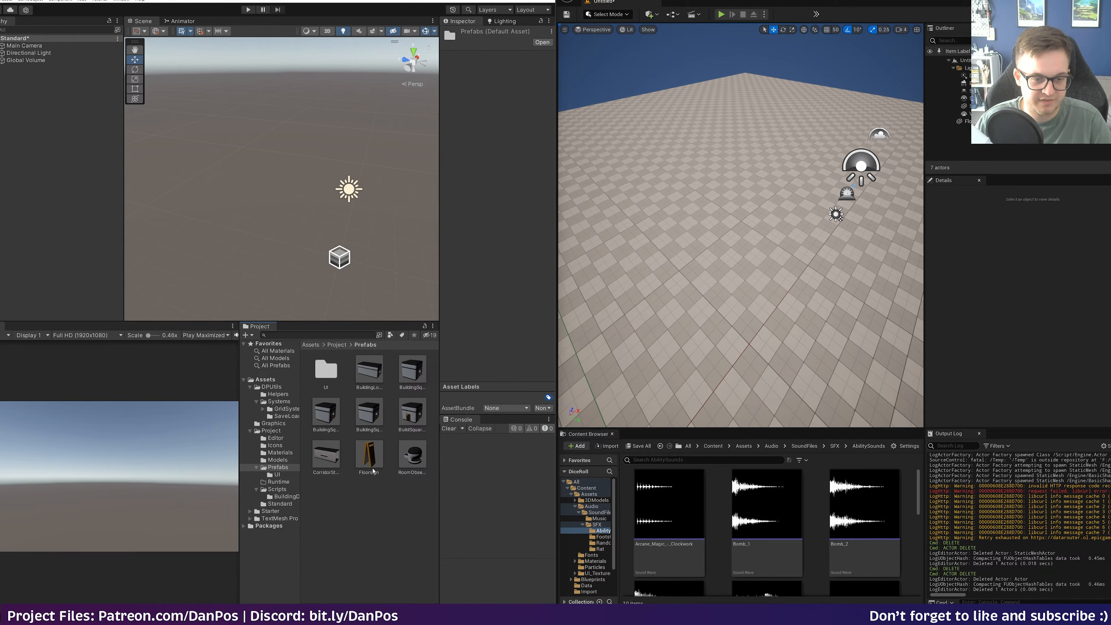
click(373, 531)
- Undo the deletion of Unity's parent GameObject and expand its hierarchy down to the Cube
click(80, 162)
key(ctrl+z)
key(ctrl+z)
key(ctrl+z)
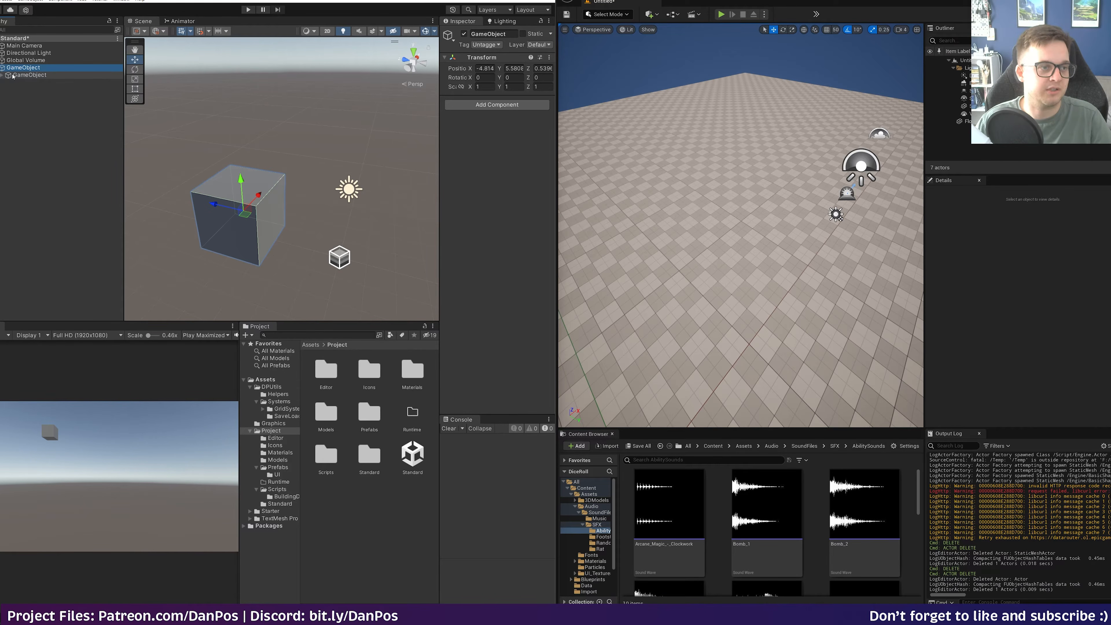
click(31, 83)
- Set the Unity parent GameObject's position to 0, 0, 0 and frame it in the Scene view
click(485, 68)
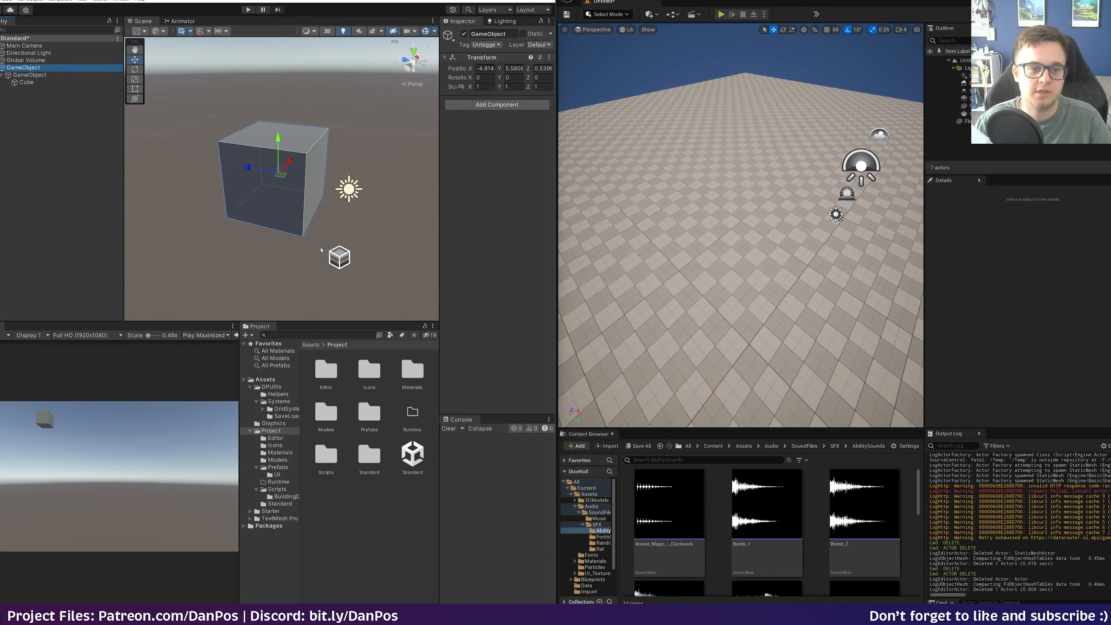
click(485, 68)
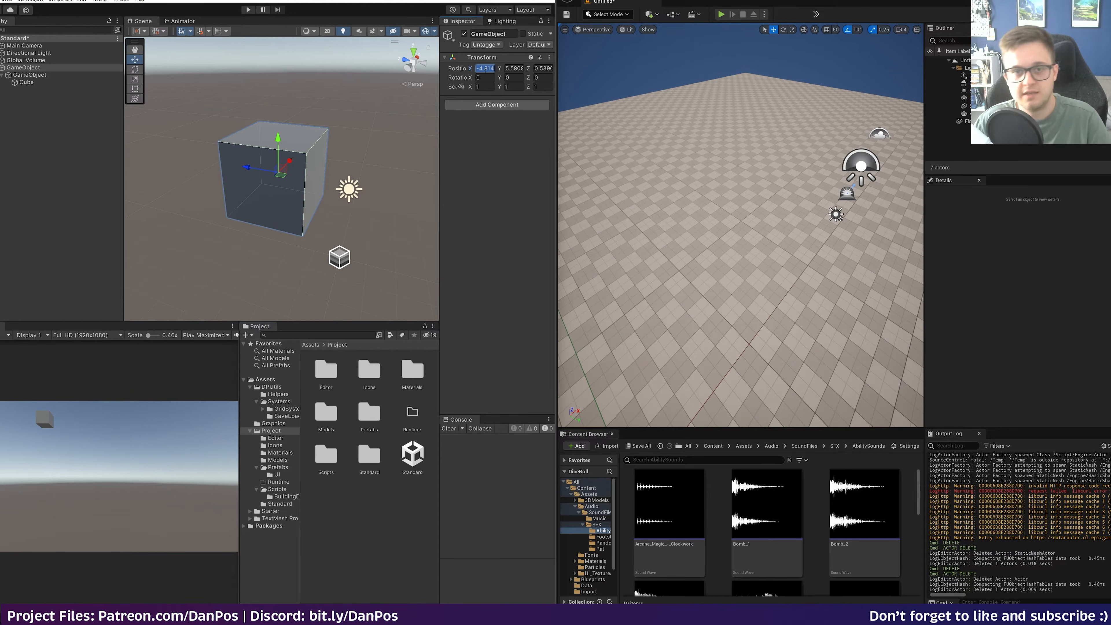
text(0)
key(Tab)
text(0)
key(Tab)
text(0)
key(Return)
key(f)
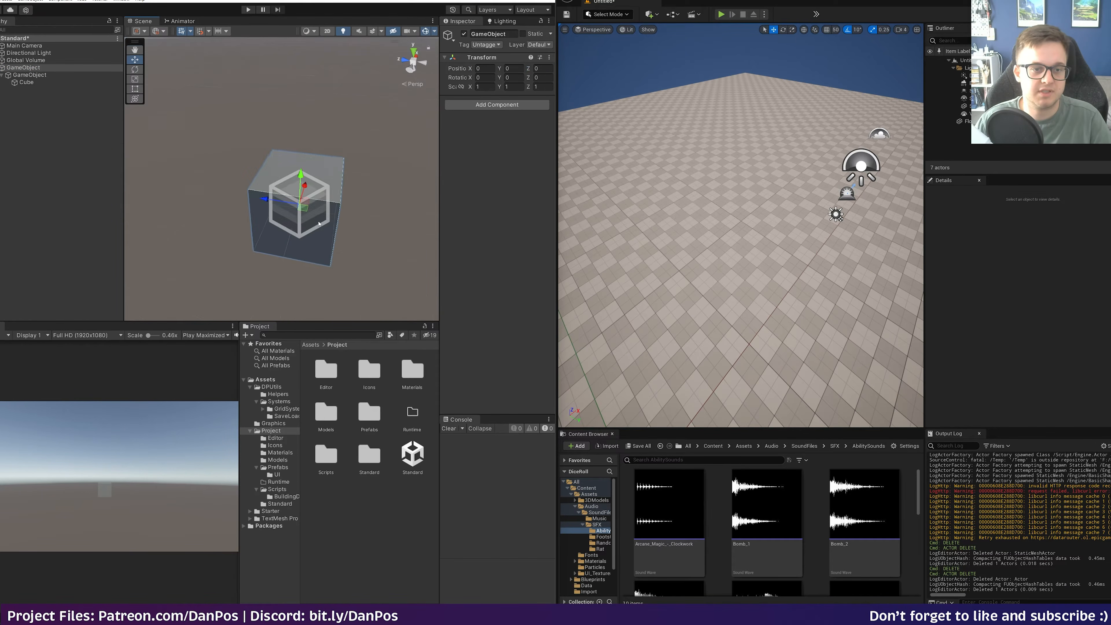
- Create a prefab from Unity's parent GameObject in the Assets > Project folder and rotate its preview
alt+drag(301, 220, 189, 218)
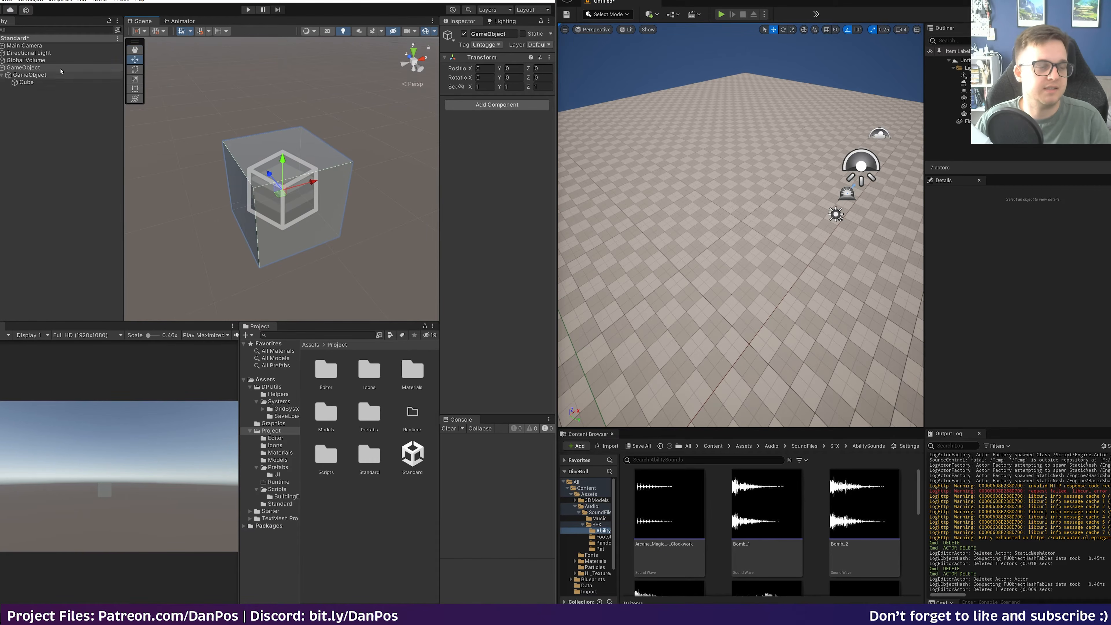
click(37, 69)
click(17, 116)
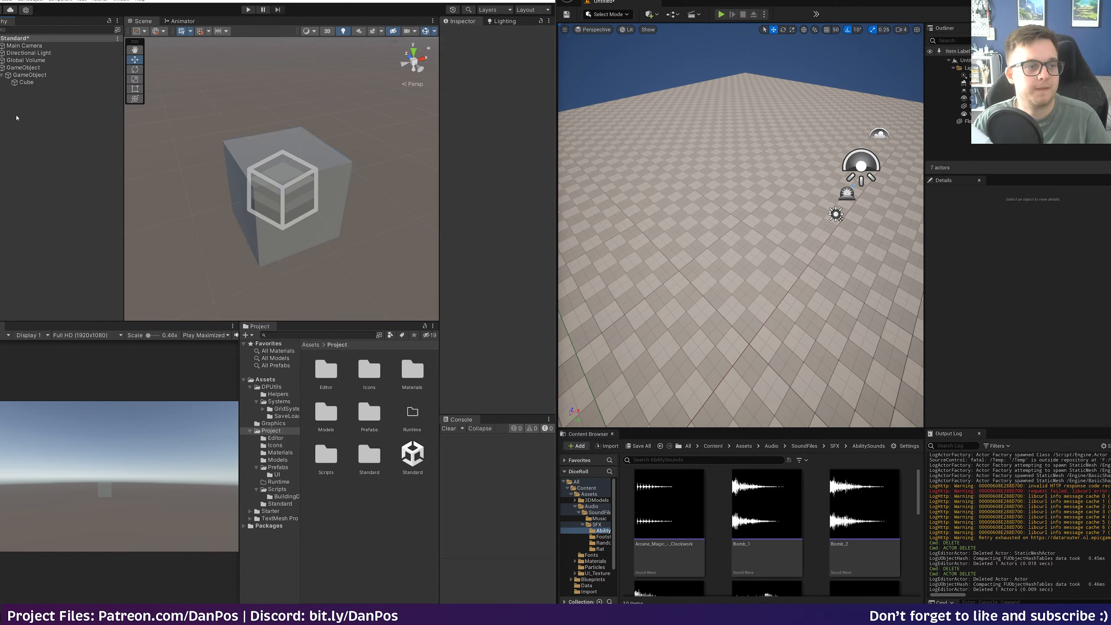
click(18, 68)
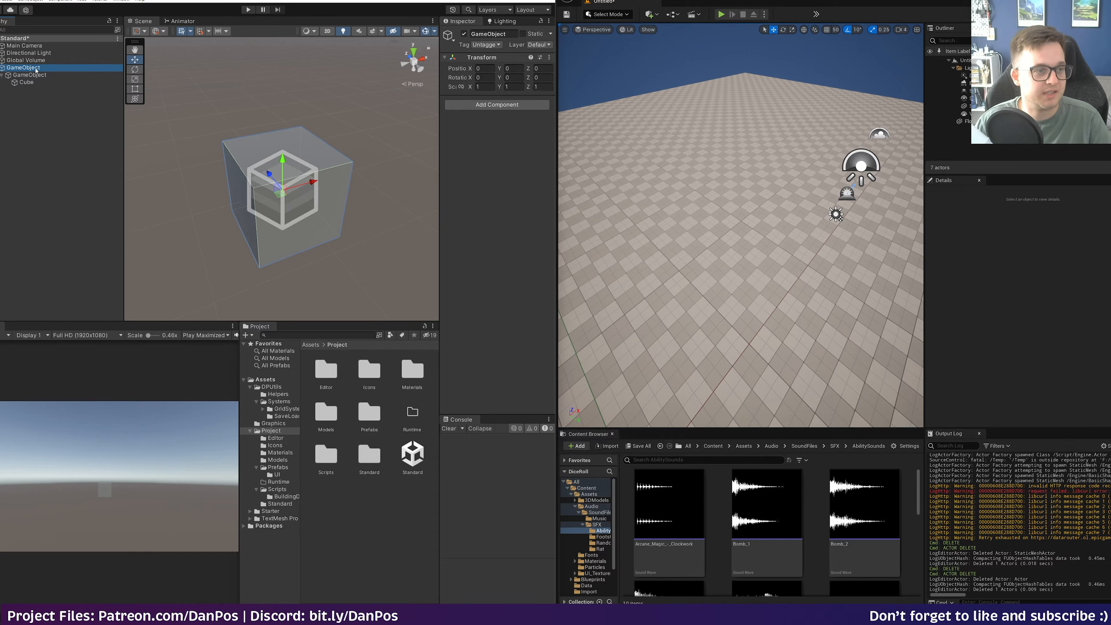
drag(173, 184, 361, 524)
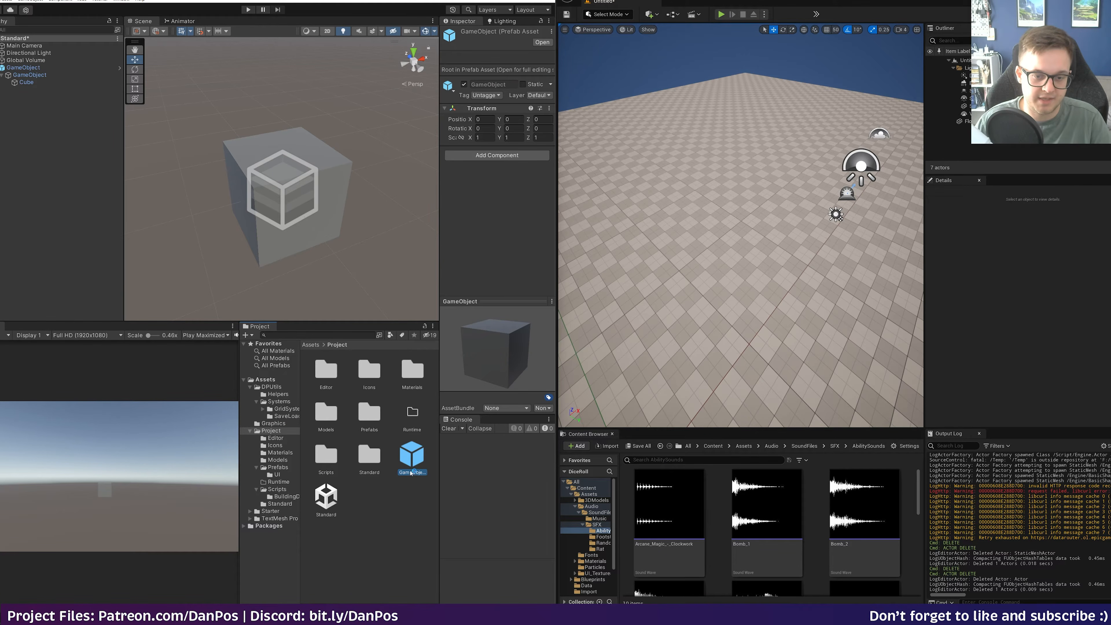
mouse_move(496, 361)
mouse_down()
mouse_move(459, 369)
mouse_move(469, 346)
mouse_move(484, 364)
mouse_up()
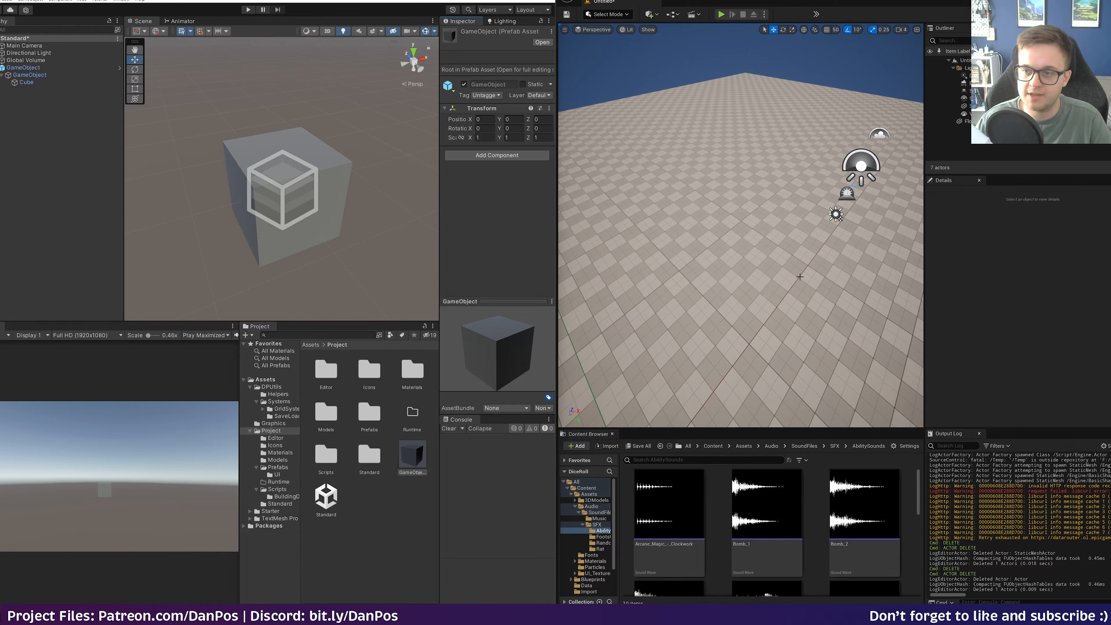
- Undo the deletion of the Unreal Actor and set its Scene component's X location to 0
key(ctrl+z)
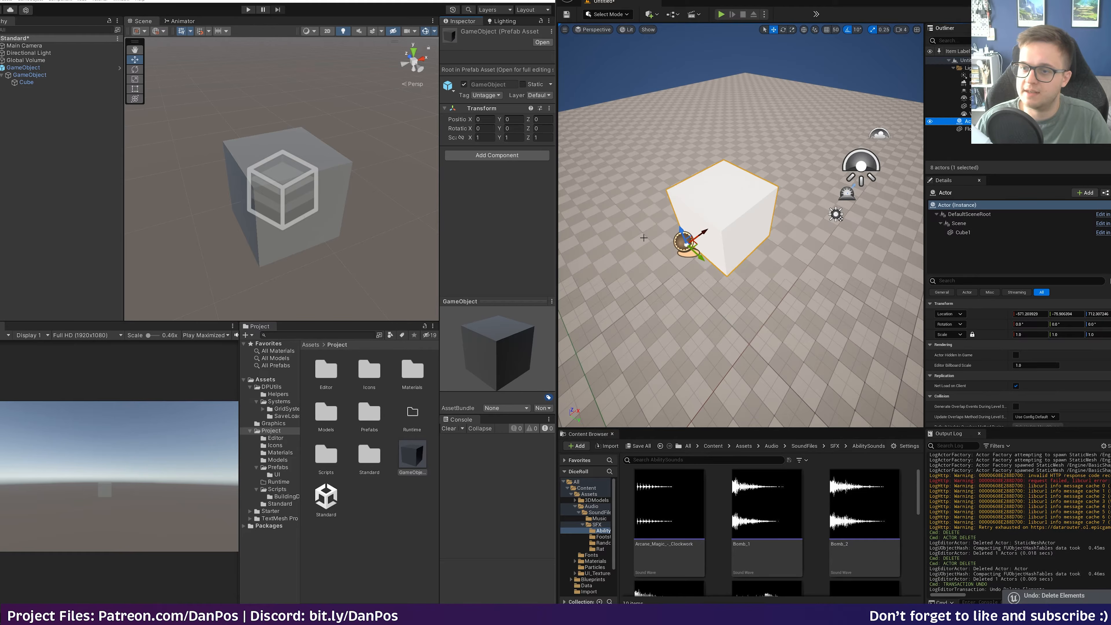
click(963, 224)
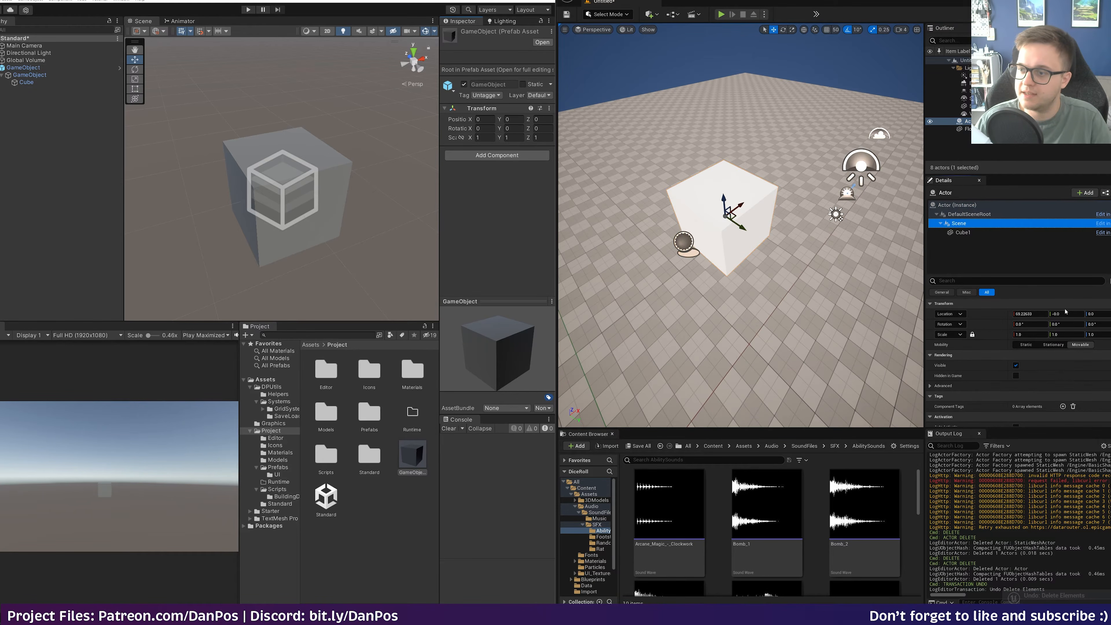
click(1029, 314)
text(0)
key(Return)
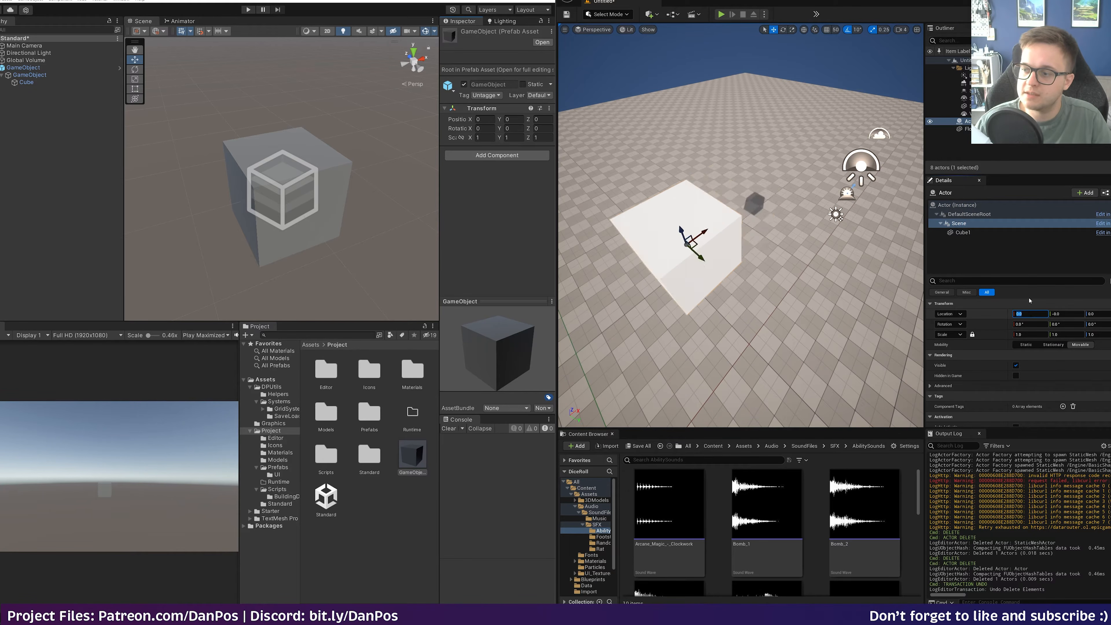
- Set the Unreal Actor's location to 0, 0, 0 and frame the Actor in the viewport
click(957, 205)
key(f)
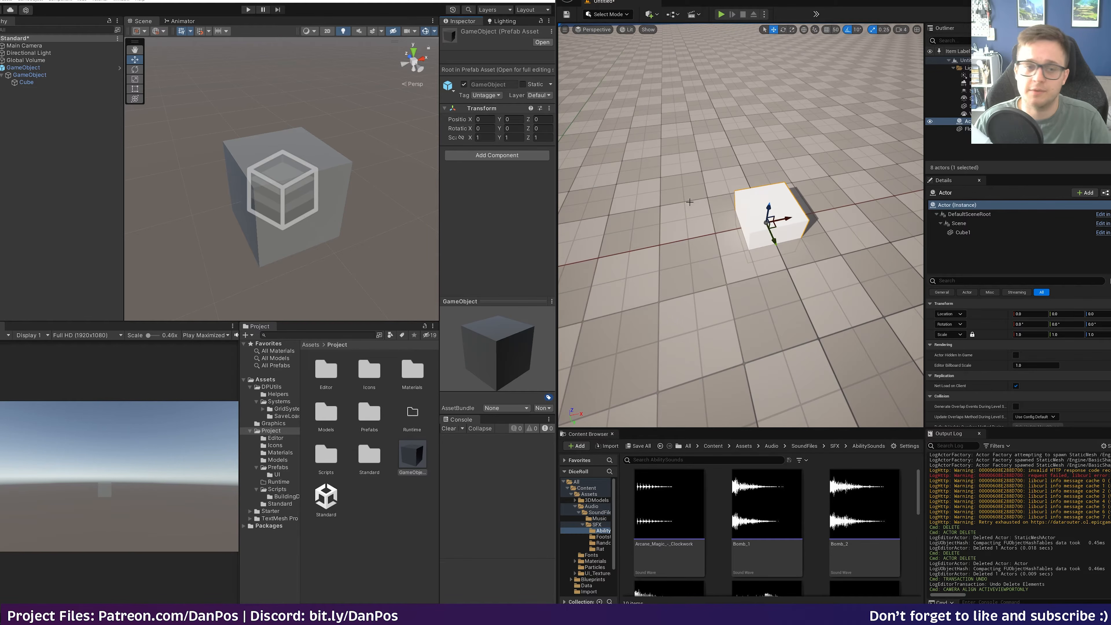
click(980, 121)
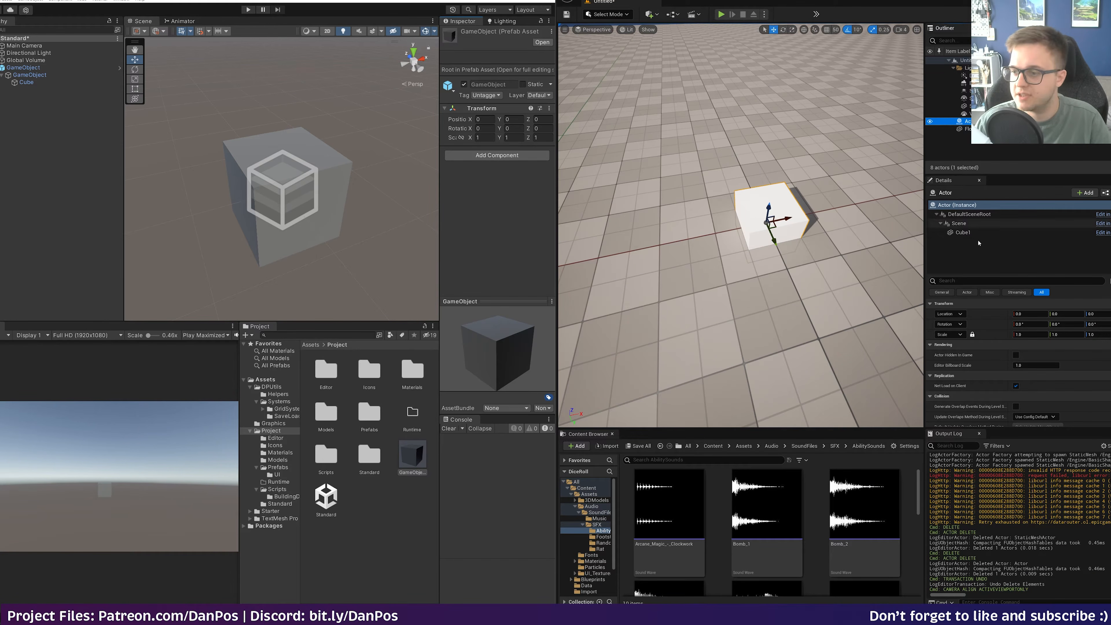
- Start creating a Blueprint from the Actor, reviewing the parent classes while keeping New Subclass and Actor selected
click(1106, 193)
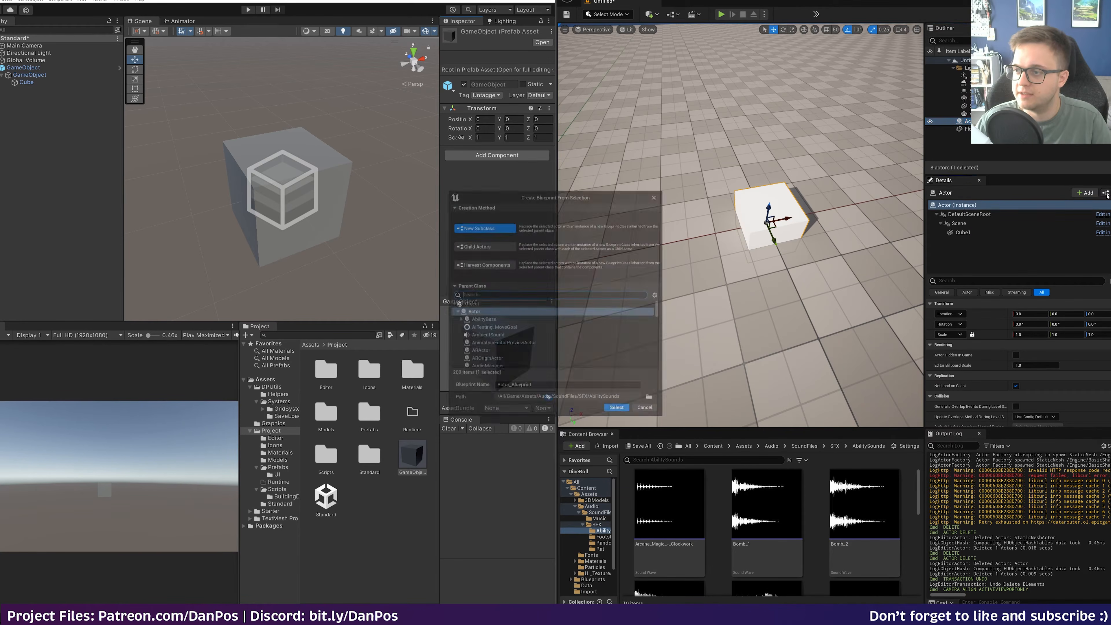
drag(546, 193, 772, 129)
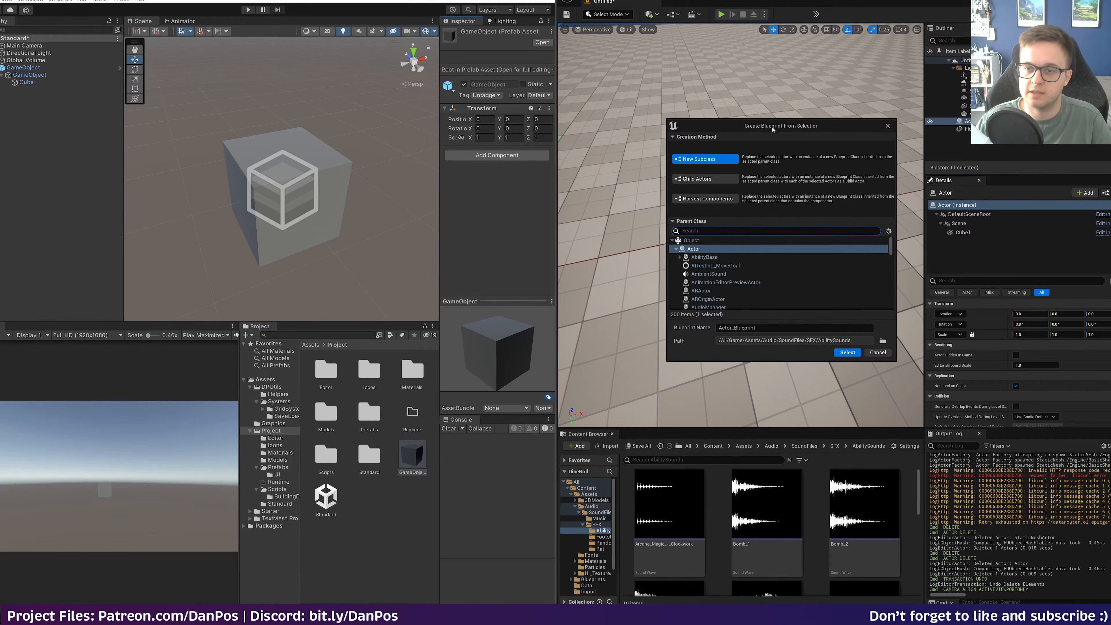
drag(779, 141, 881, 135)
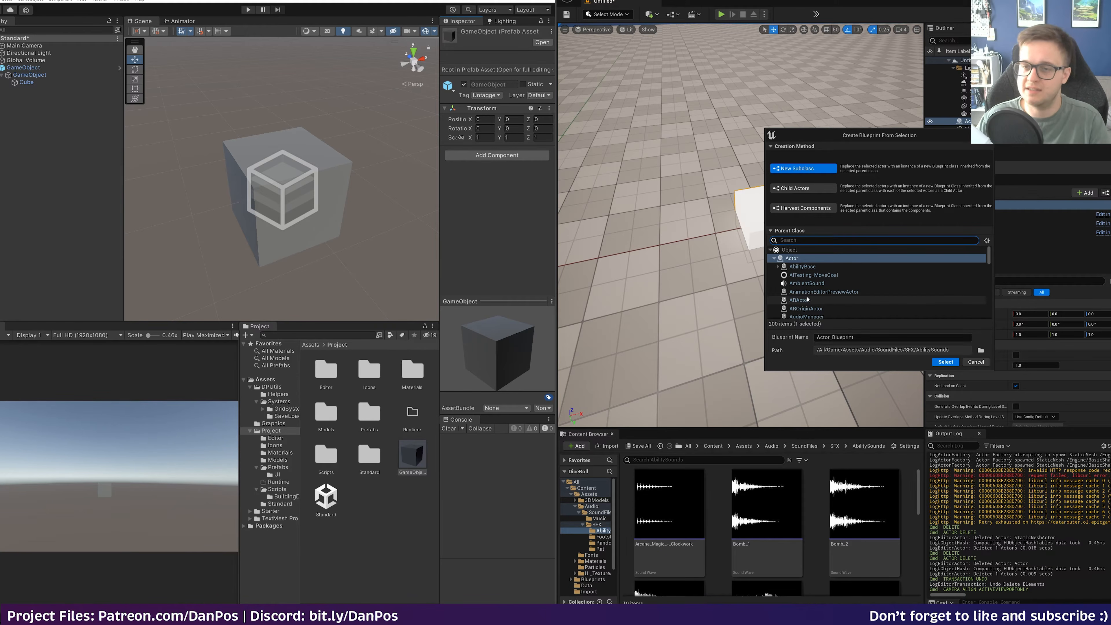
scroll(813, 303, down, 5)
scroll(810, 302, up, 5)
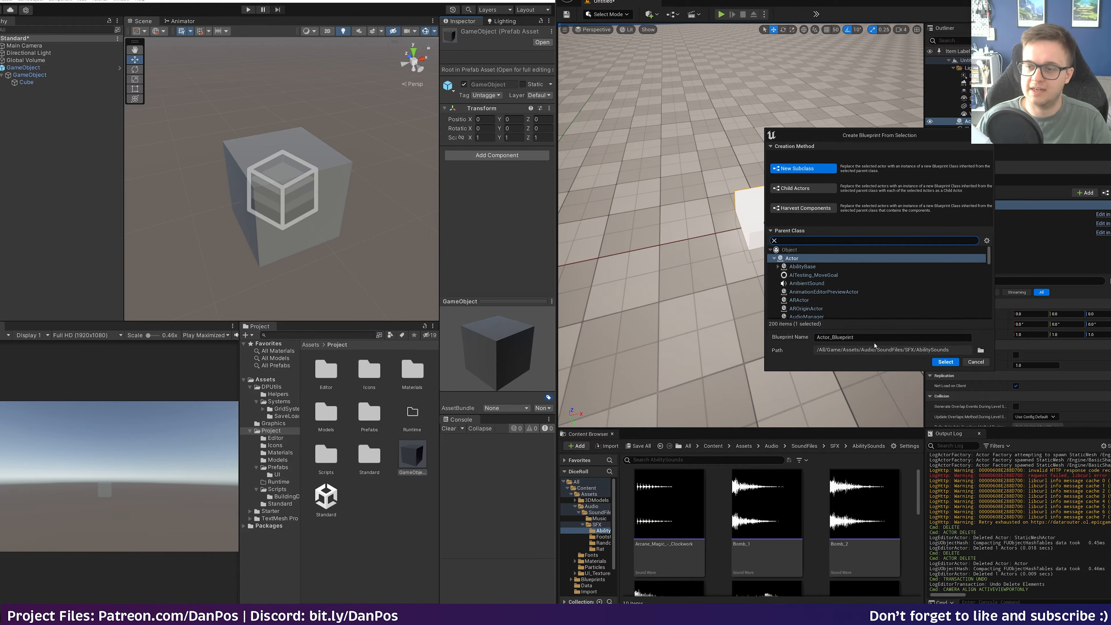
- Create the Blueprint as Actor_Blueprint in the Content folder and dock its editor alongside the level
click(980, 350)
click(524, 261)
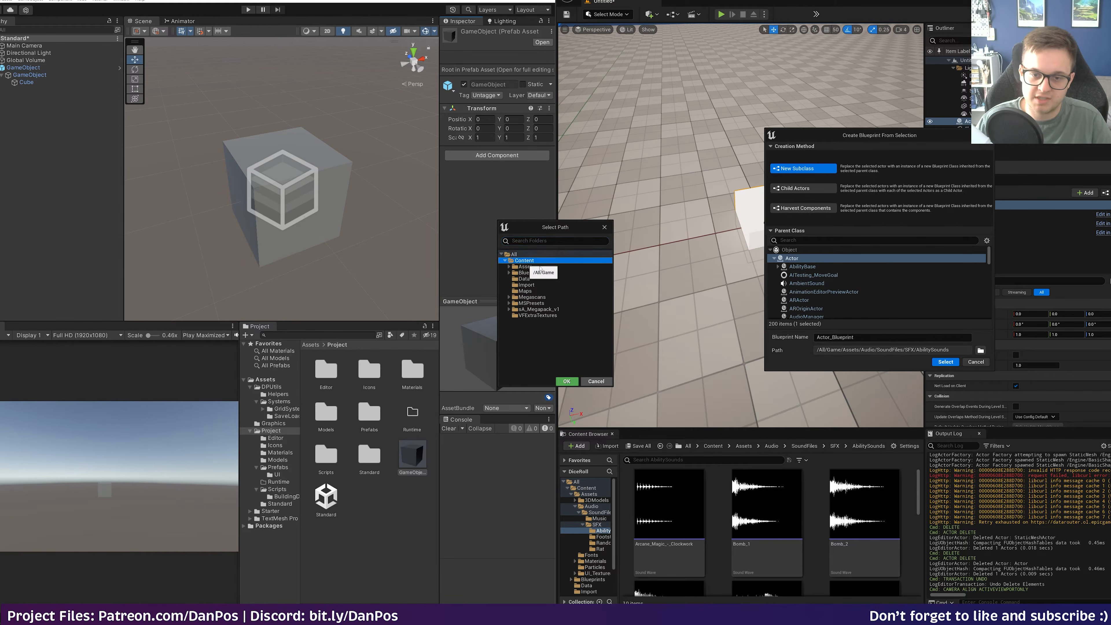
click(862, 336)
click(566, 381)
click(823, 336)
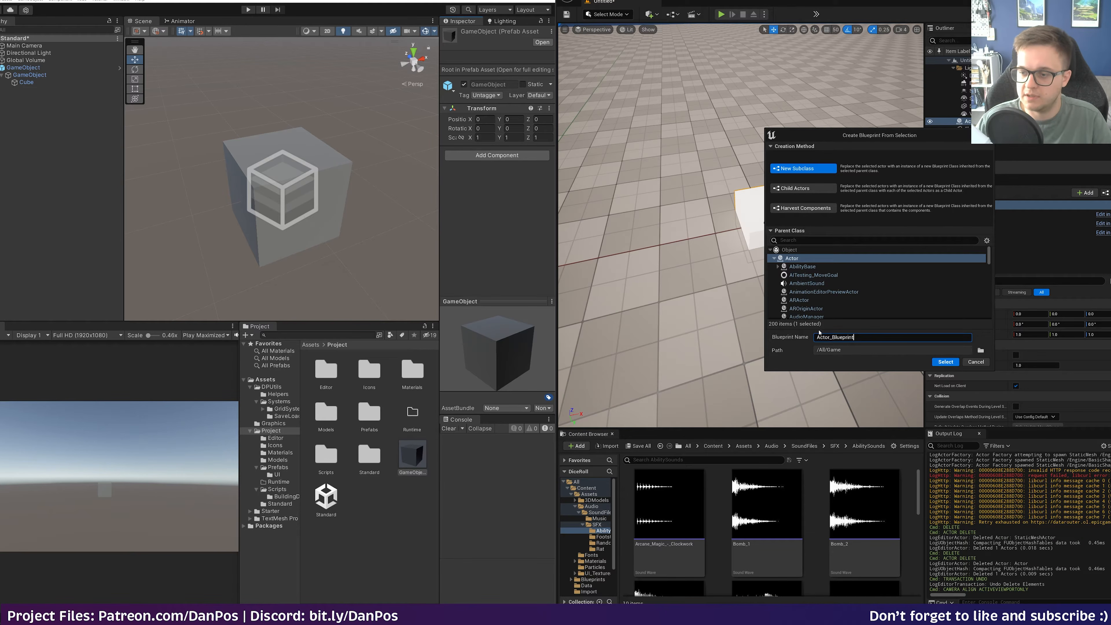
click(941, 363)
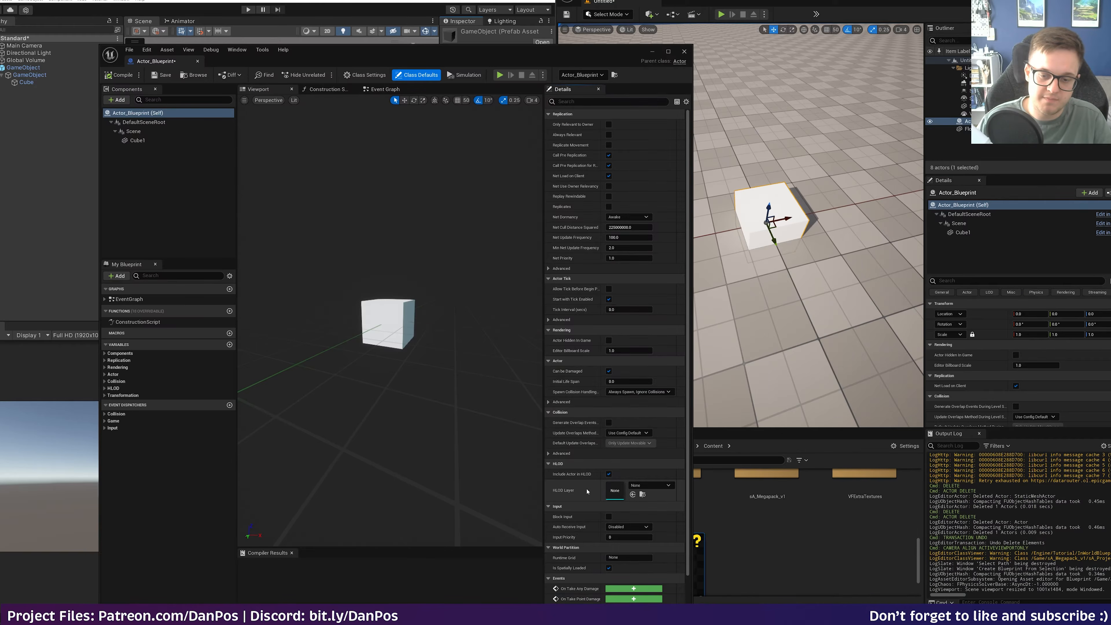
drag(324, 64, 802, 65)
drag(634, 66, 696, 3)
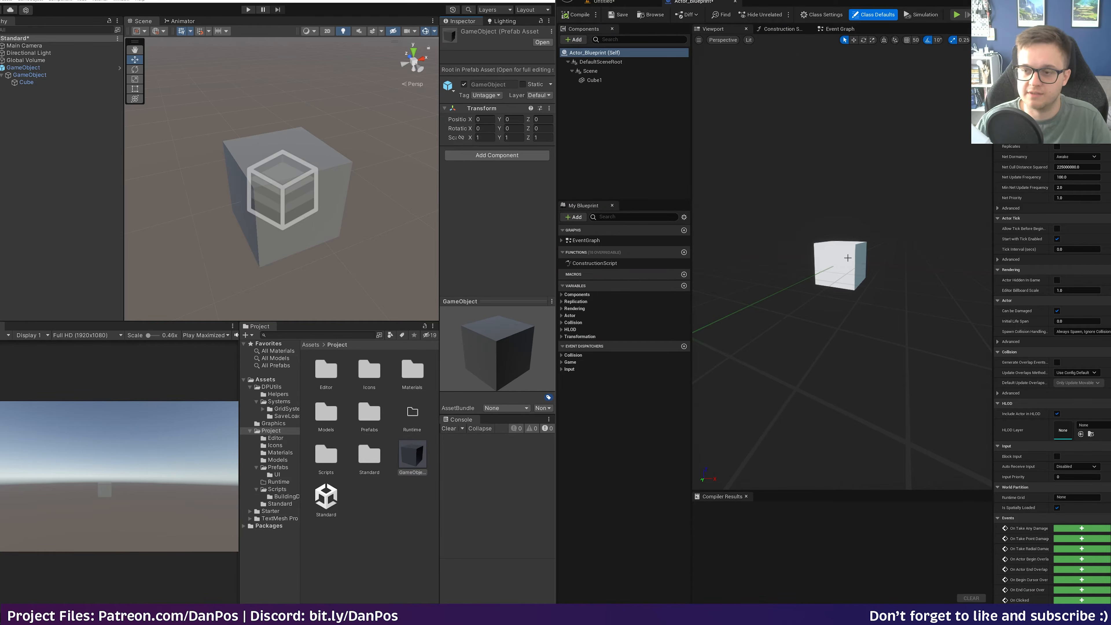
- Open Unity's GameObject prefab for editing and enlarge the Scene view around it
double_click(411, 455)
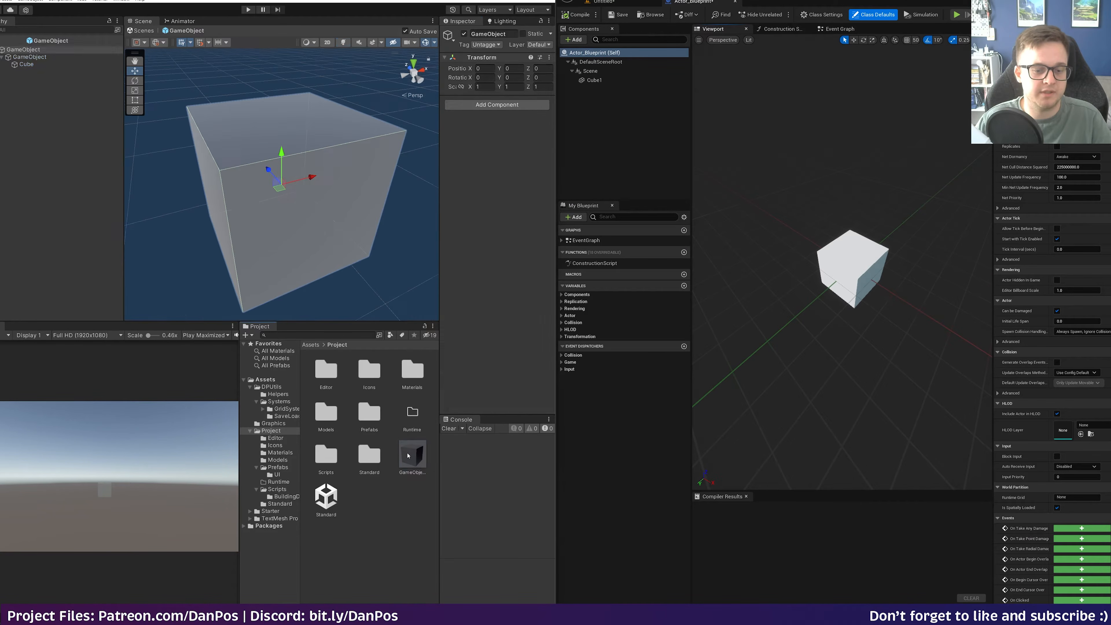
drag(185, 319, 188, 467)
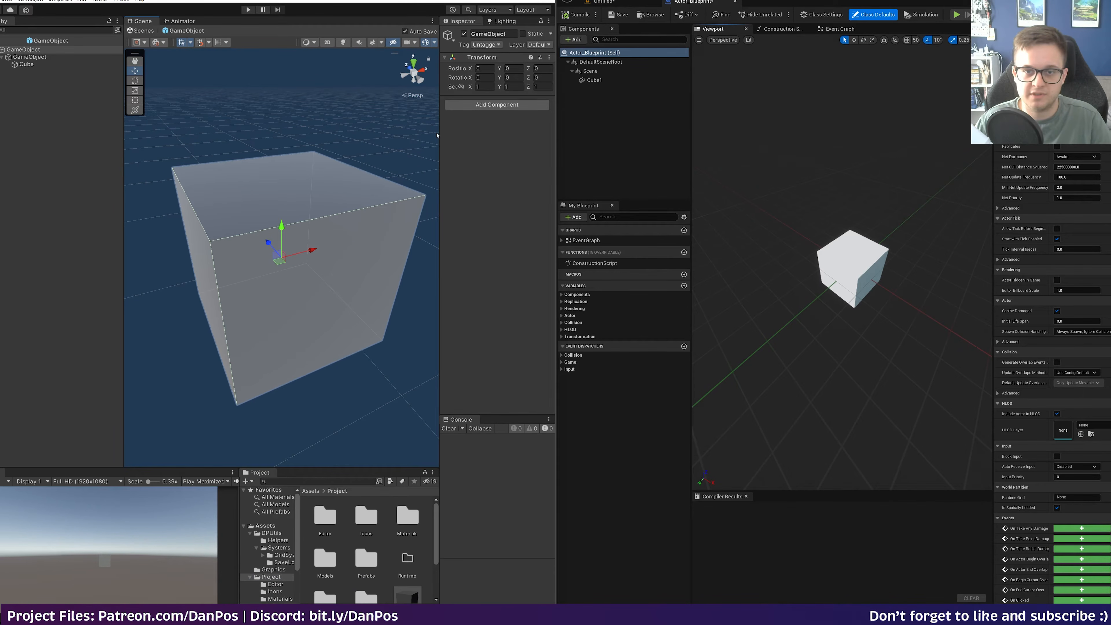
drag(439, 129, 445, 129)
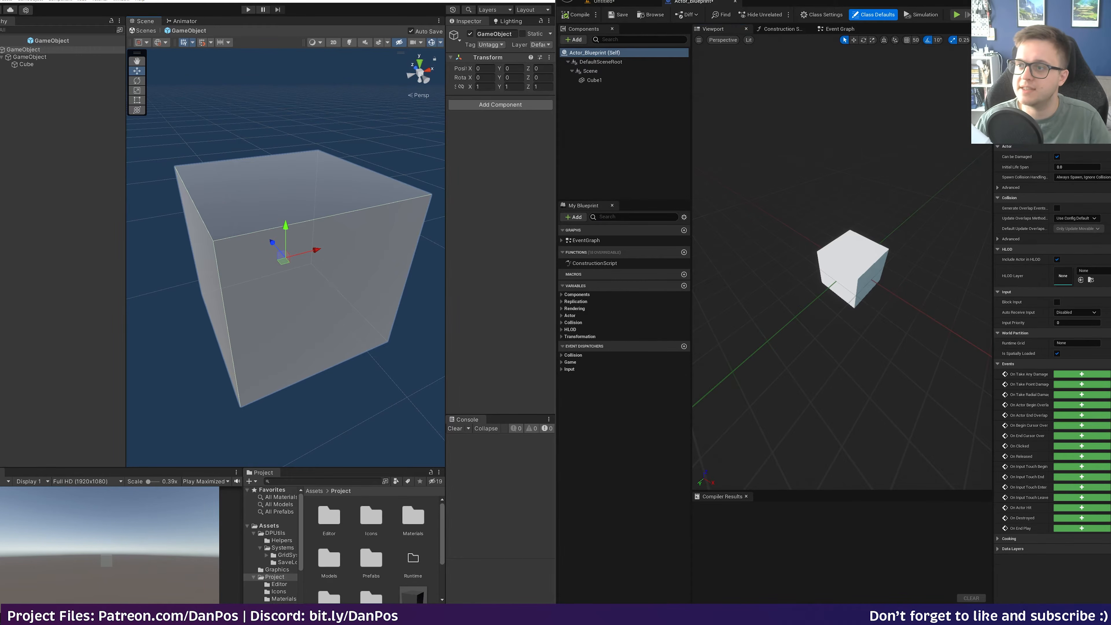
- Examine the properties of the Scene and Cube1 components in Unreal's Actor_Blueprint
click(601, 62)
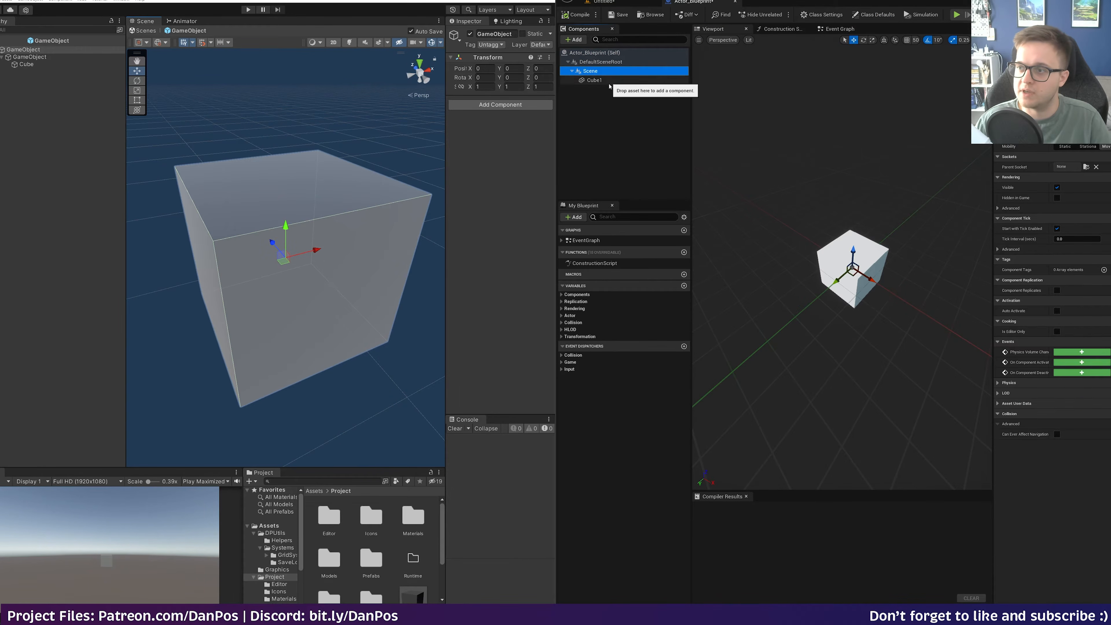
click(606, 79)
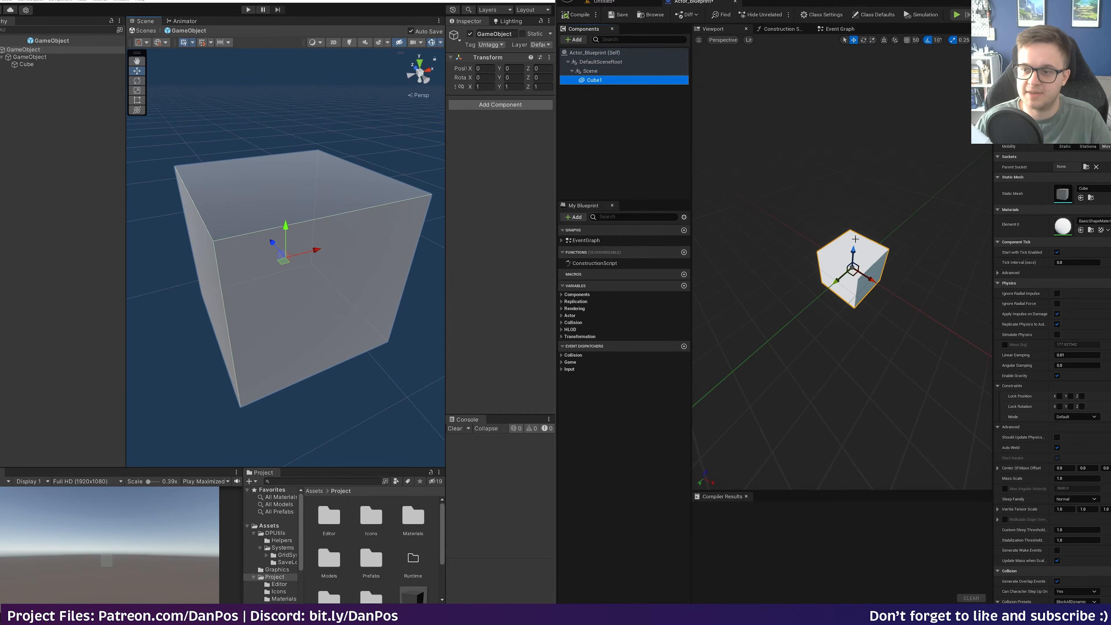
- Try moving the cube in Unreal's Actor_Blueprint and in Unity's GameObject prefab, and undo both moves
click(851, 257)
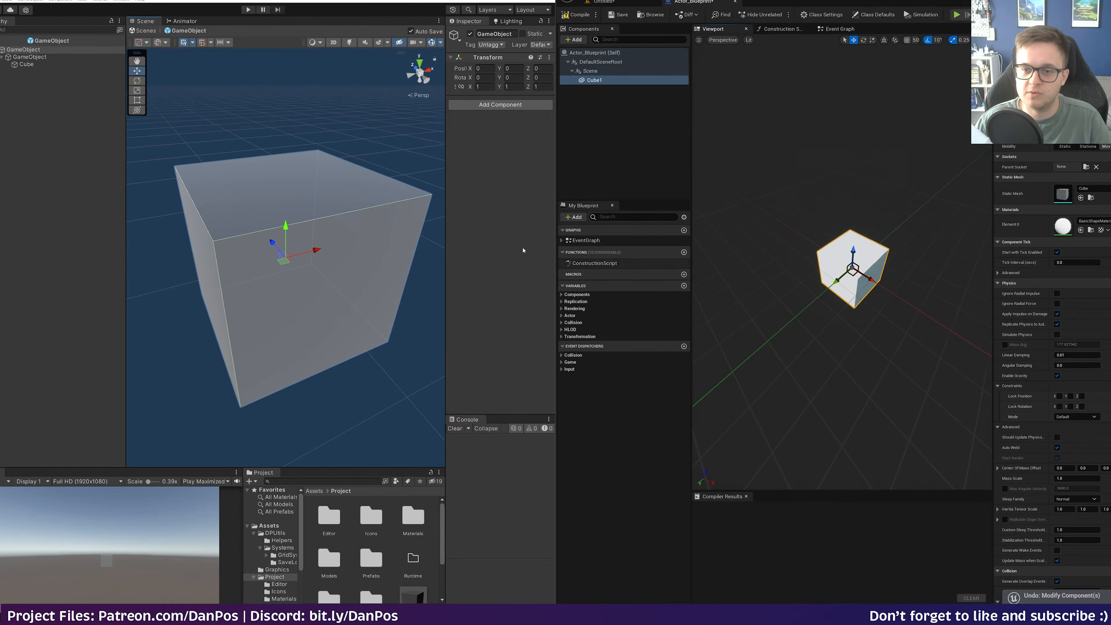
click(47, 66)
drag(286, 238, 295, 205)
key(ctrl+z)
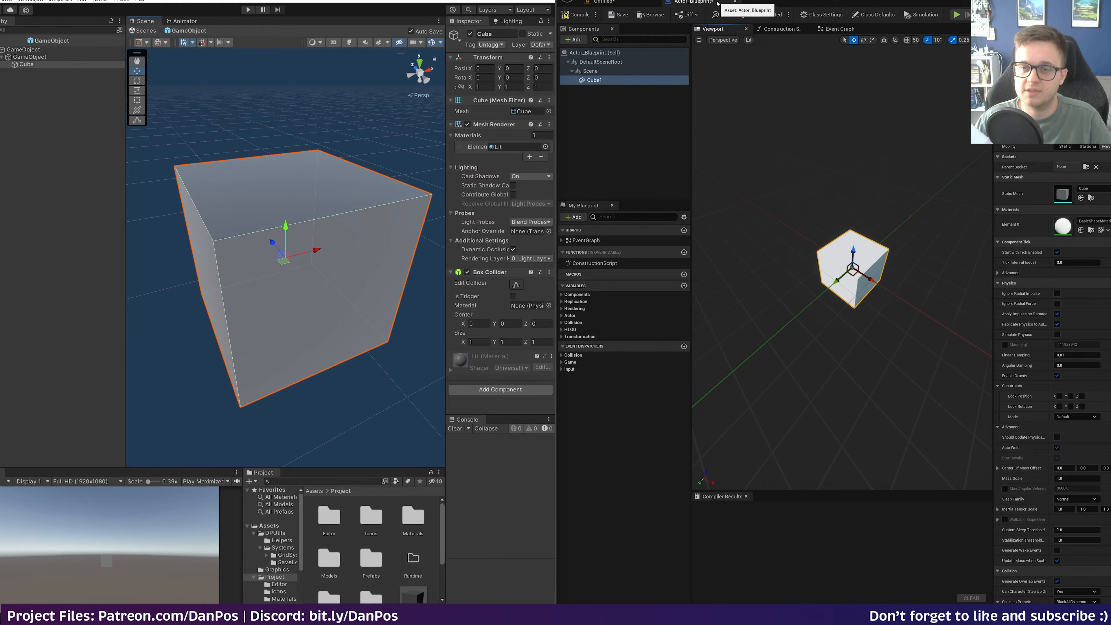
- Undock the Actor_Blueprint editor into a floating window, widen it, and dock it back beside the level
drag(717, 6, 751, 111)
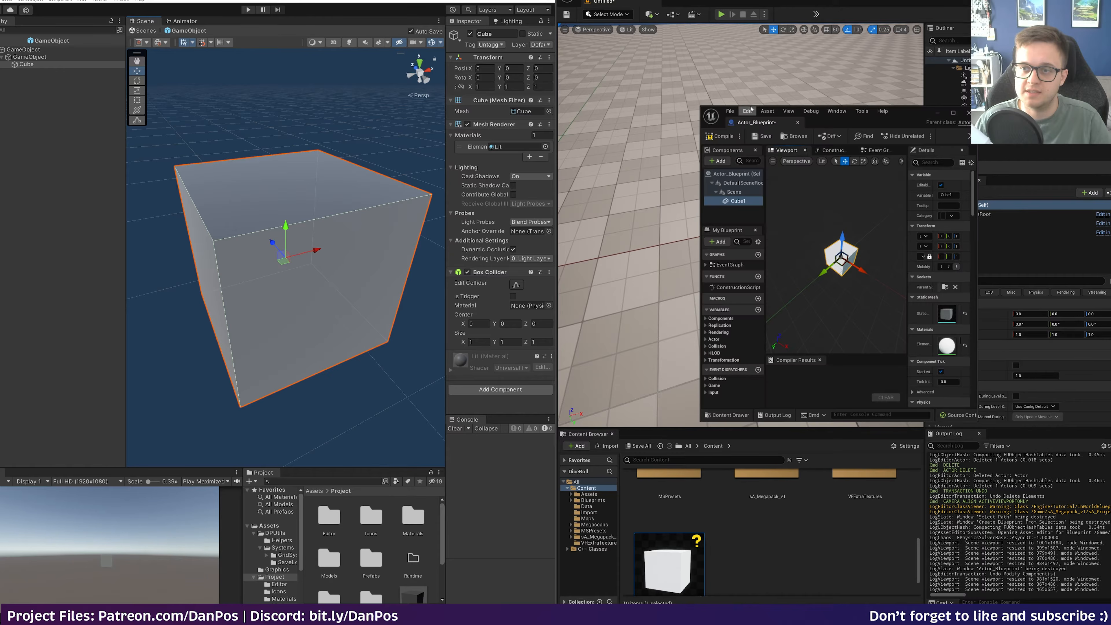
drag(980, 142, 1110, 142)
drag(981, 118, 855, 62)
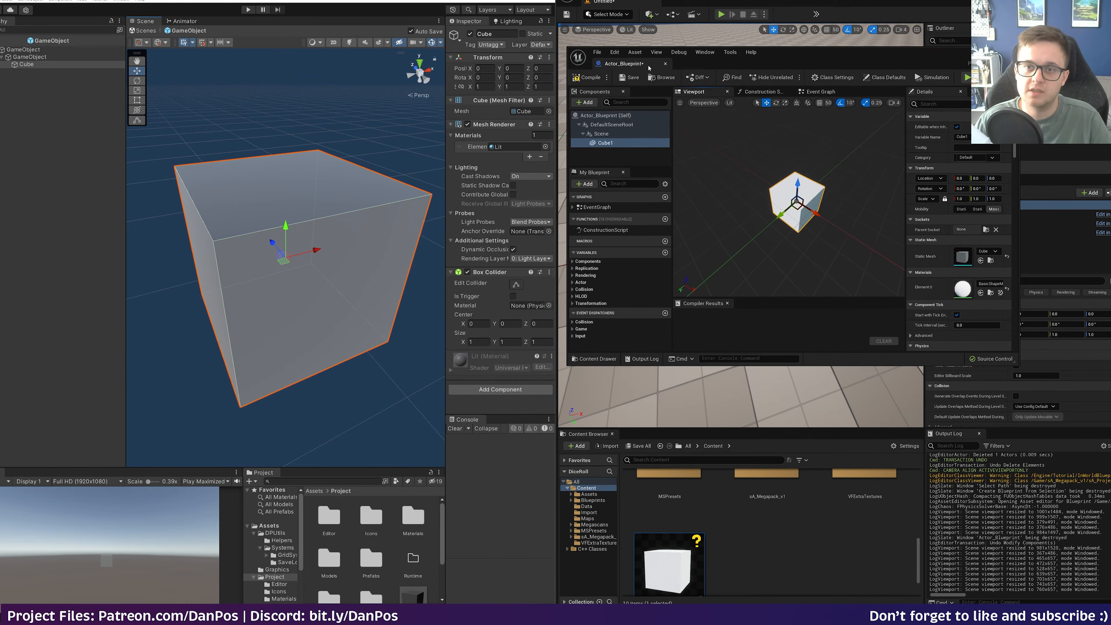
drag(650, 67, 684, 3)
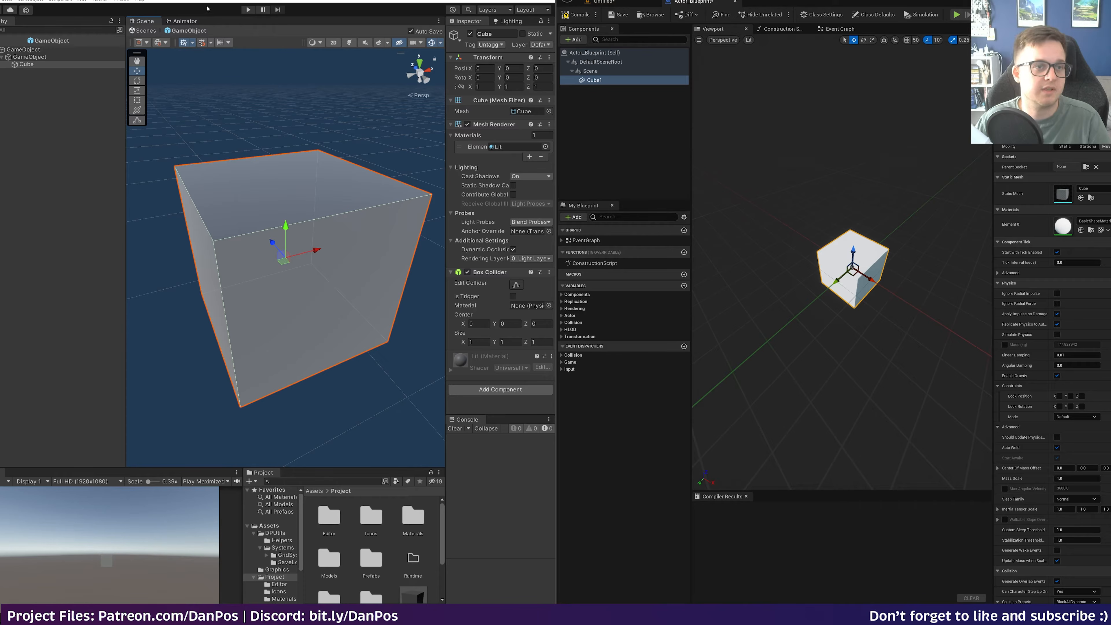
- Close the Animator view docked beside the Scene view in Unity
drag(140, 25, 149, 175)
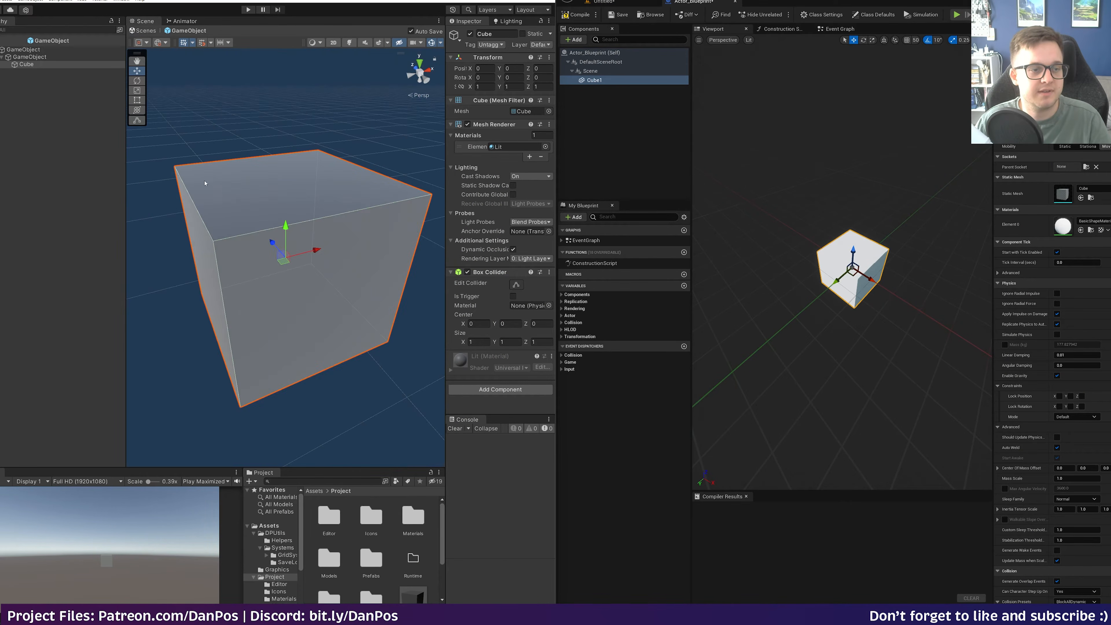
right_click(191, 26)
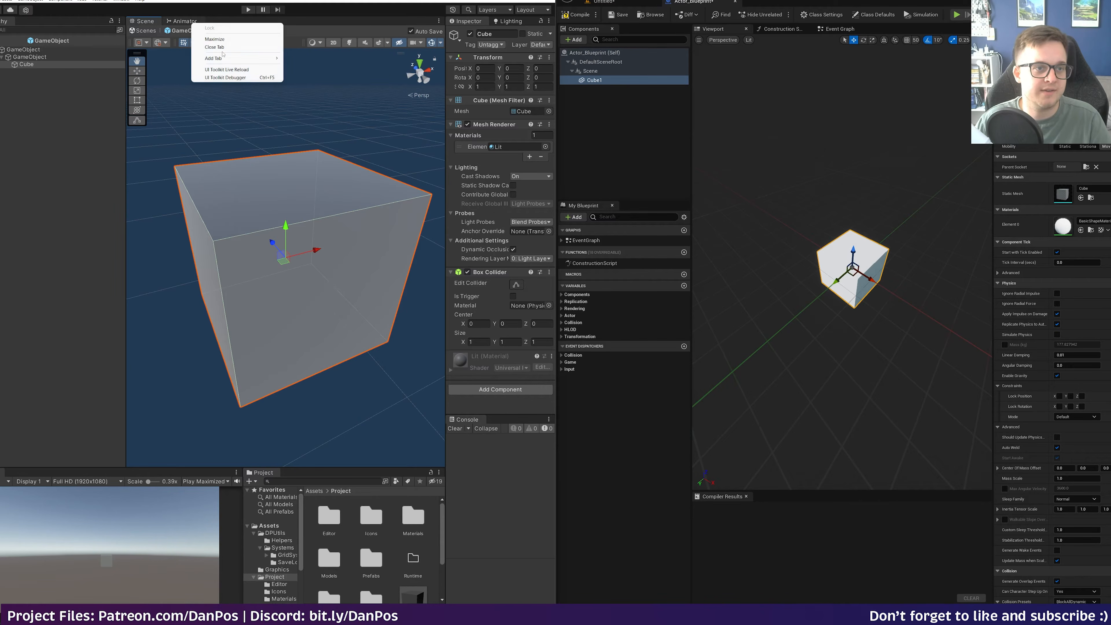
click(210, 46)
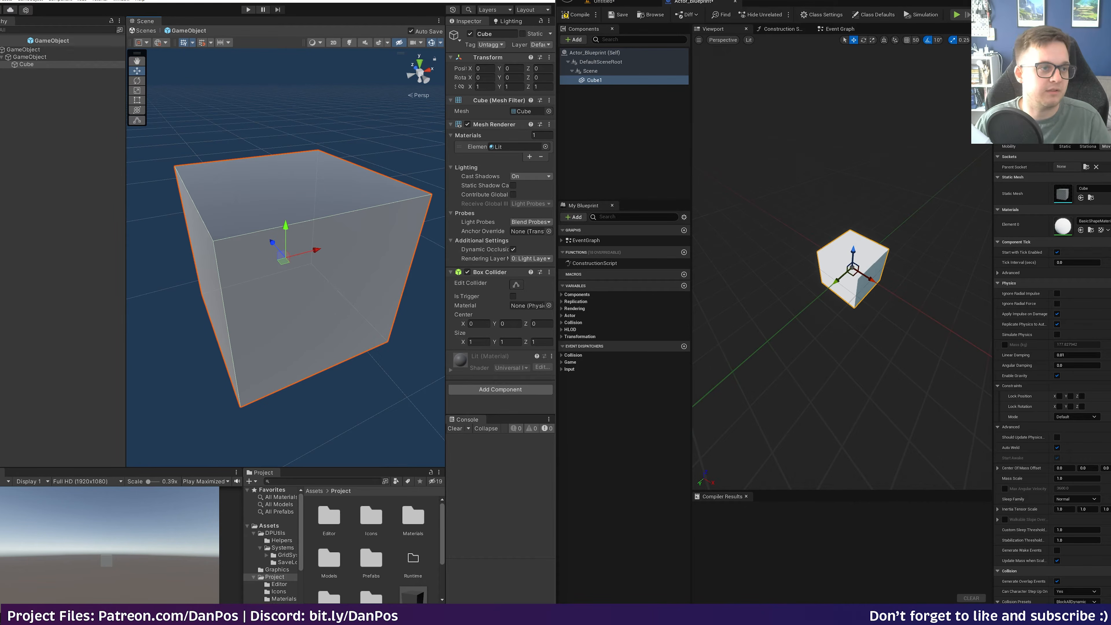
- Leave Unity's prefab editing, reopen the GameObject prefab, and add a second Scene view
click(2, 40)
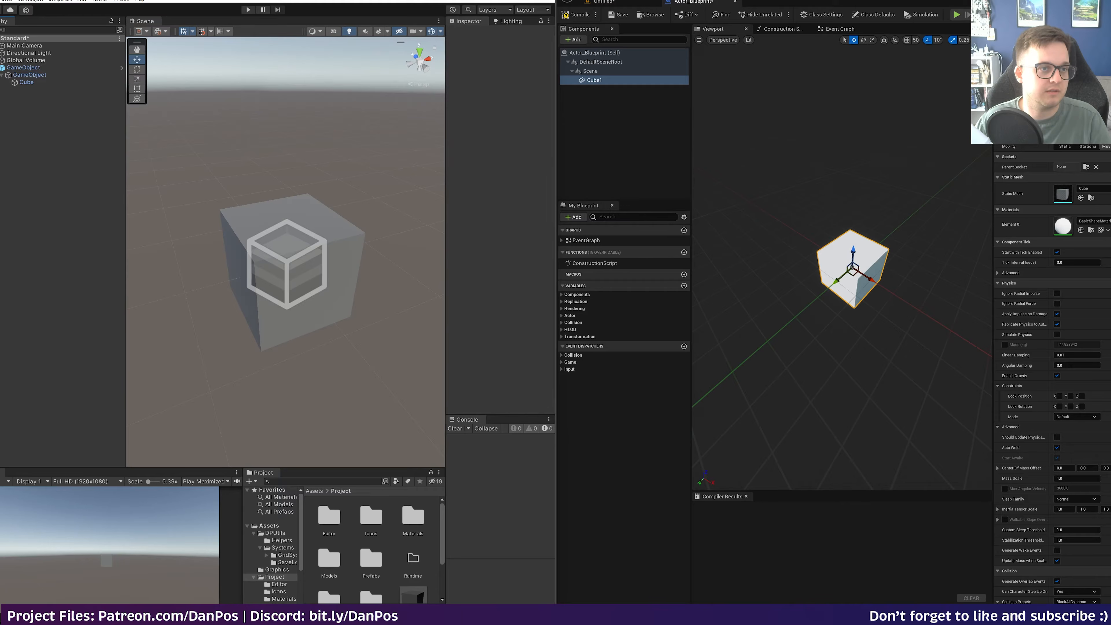
double_click(411, 595)
click(142, 24)
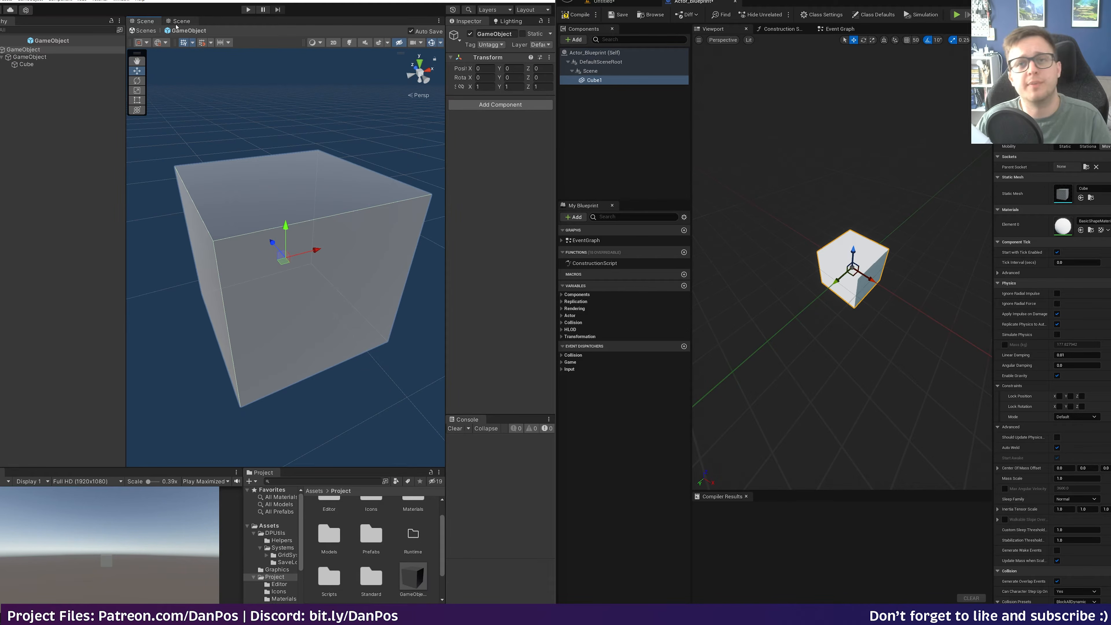
- Compare Unity's two Scene views inside the GameObject prefab and back in the main scene
click(176, 25)
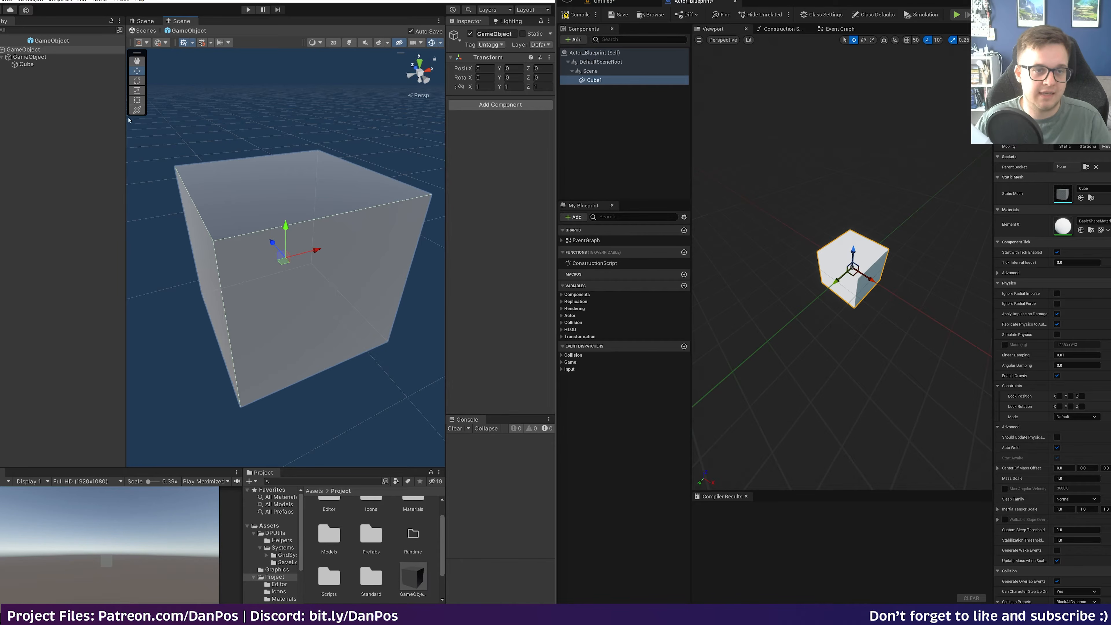
click(146, 22)
click(172, 23)
click(2, 40)
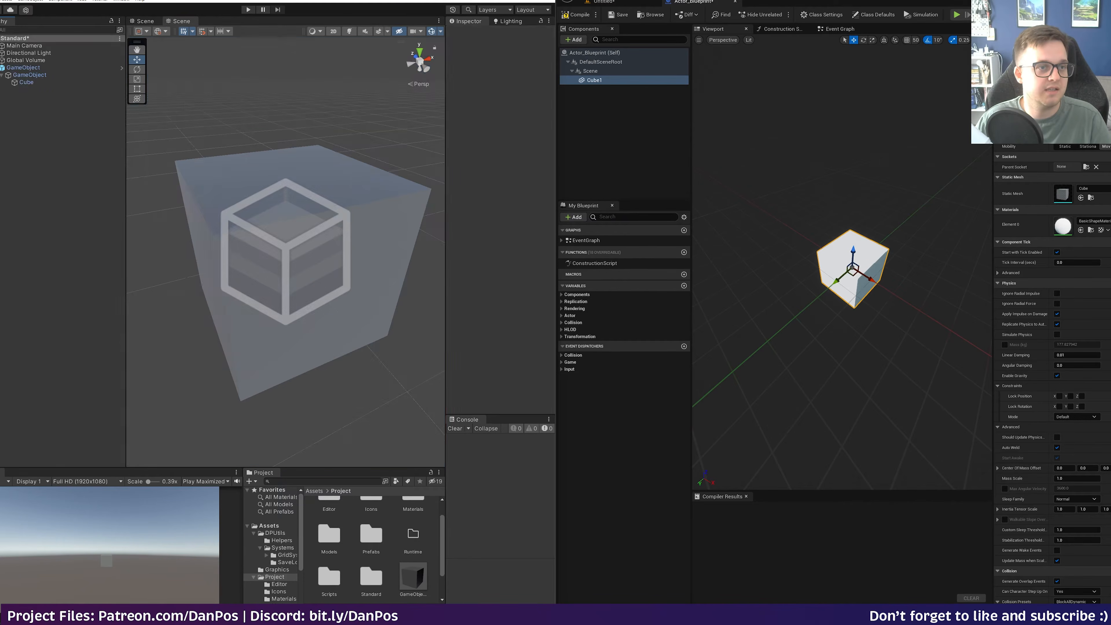
click(146, 21)
click(182, 22)
click(144, 21)
click(180, 21)
key(s)
right_drag(288, 181, 243, 97)
key(w)
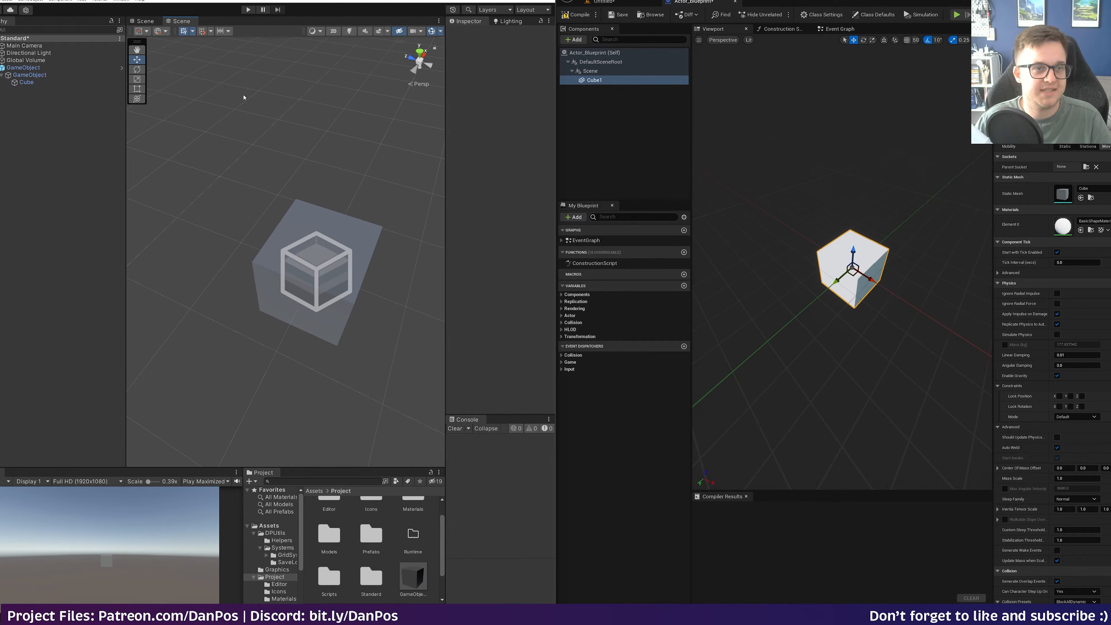
- Close the second Scene view in Unity
click(160, 21)
click(177, 21)
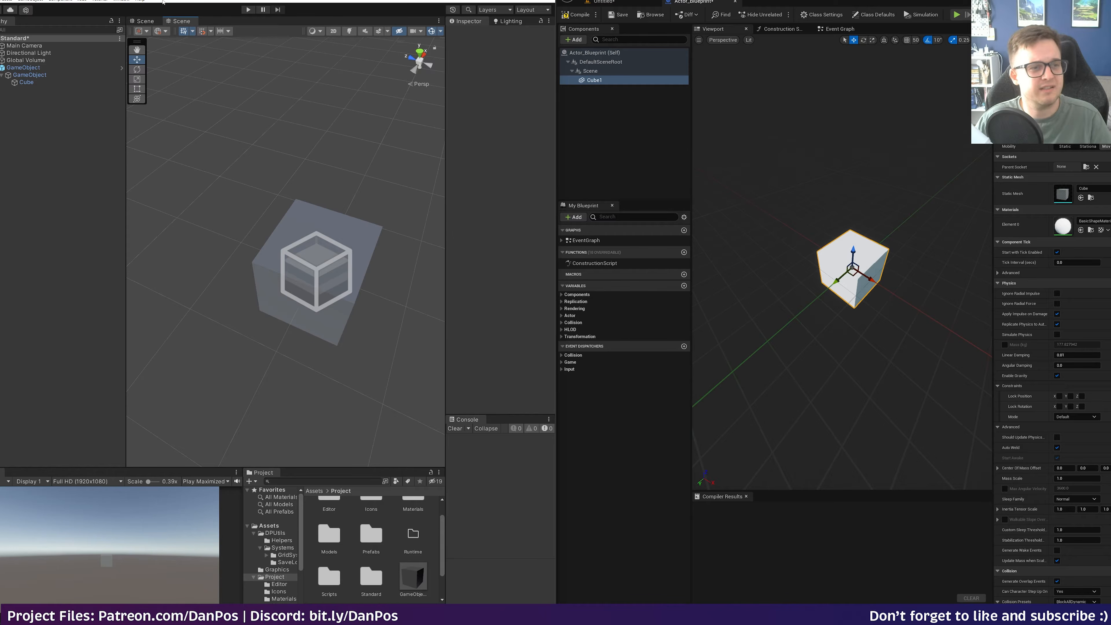
right_click(187, 22)
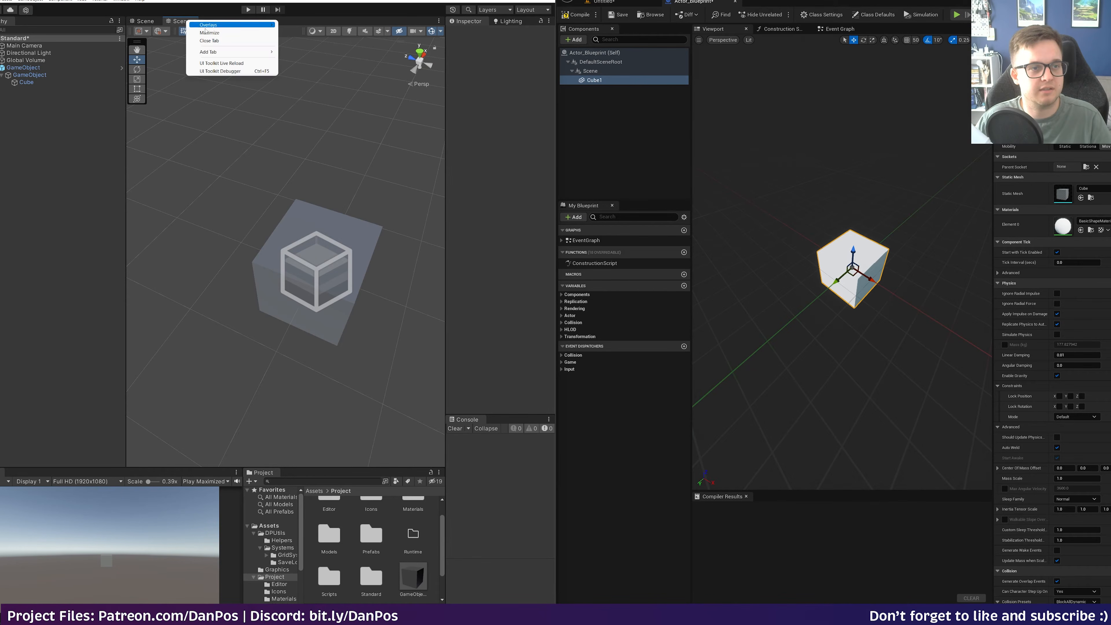
click(223, 41)
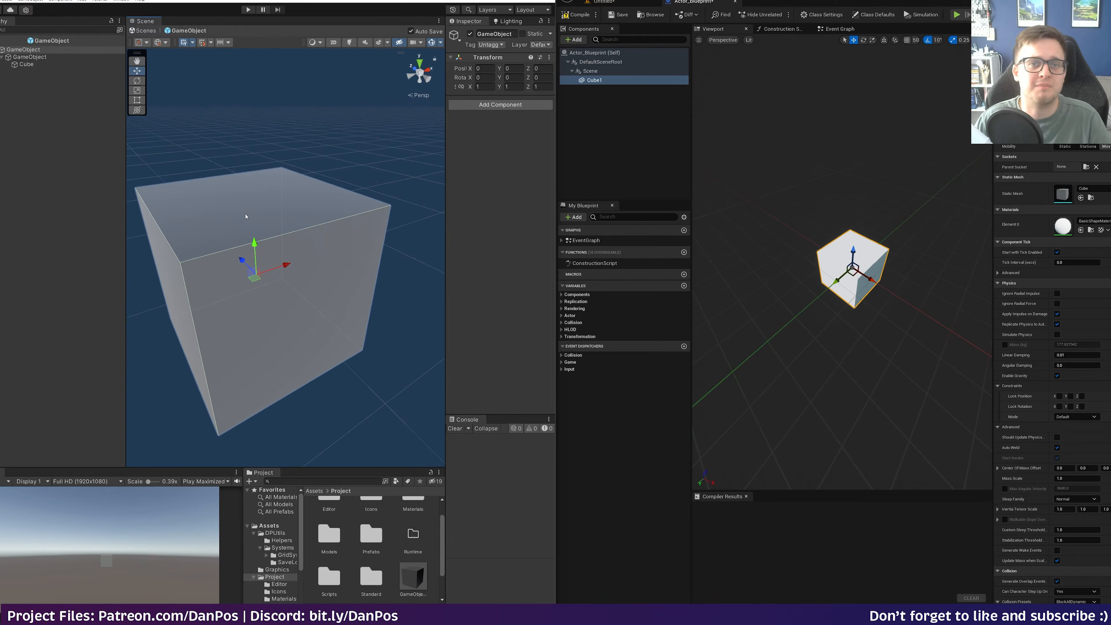
- Return to the main level in Unreal and leave prefab editing for the main scene in Unity
mouse_move(842, 307)
right_down()
mouse_move(842, 271)
mouse_move(843, 318)
mouse_move(843, 297)
right_up()
click(615, 4)
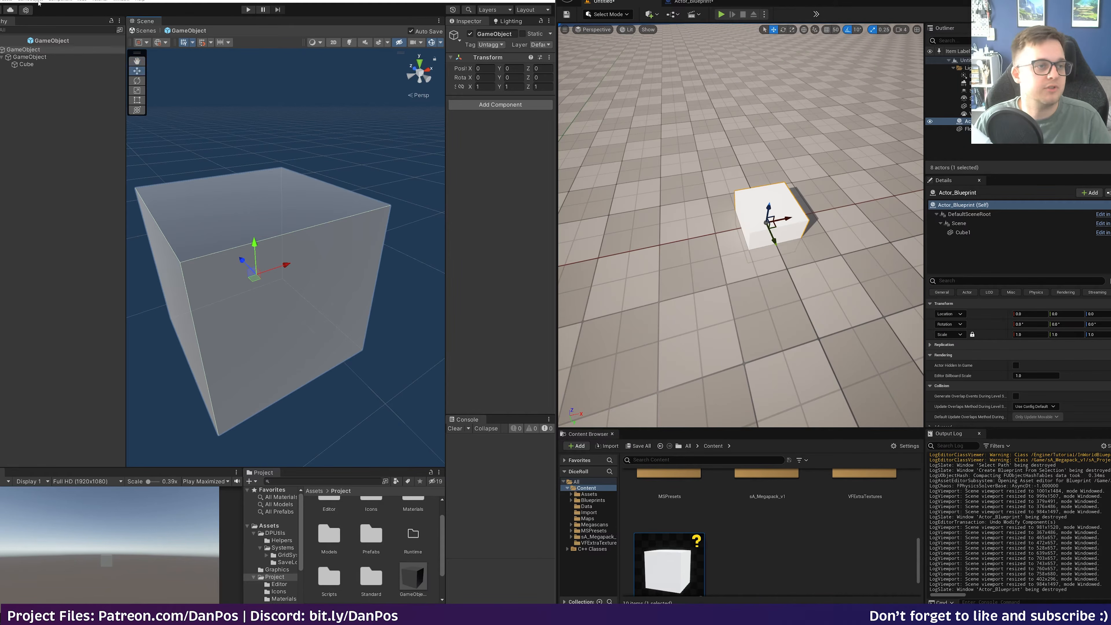
click(143, 30)
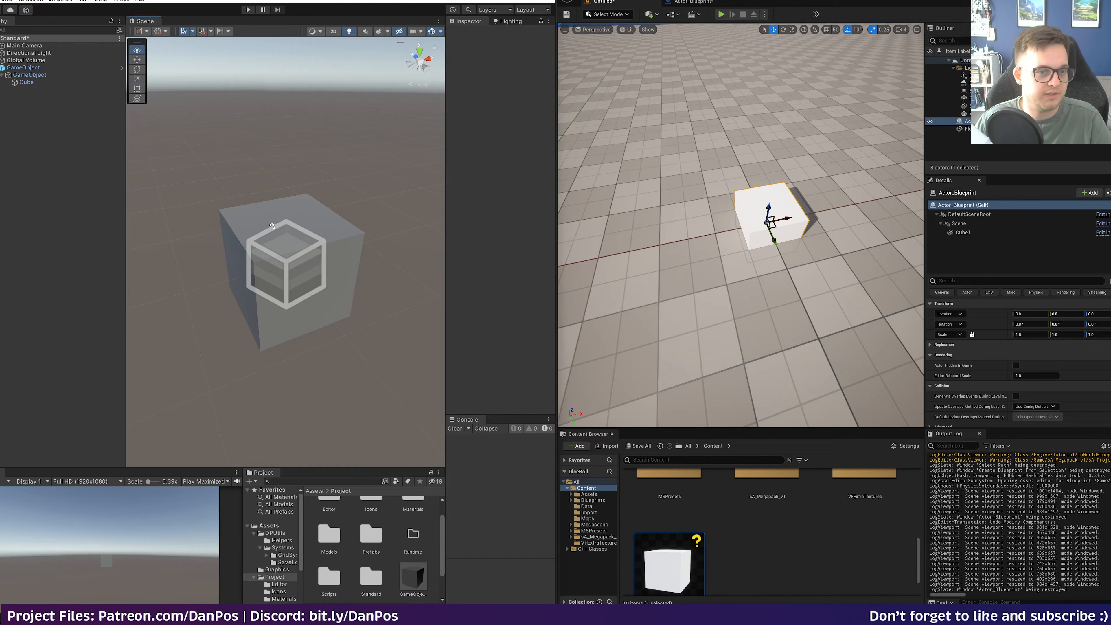
- Place three more instances of the GameObject prefab around the existing one in the Unity scene
right_drag(268, 224, 316, 254)
key(s)
drag(413, 577, 248, 123)
drag(413, 577, 379, 267)
- Place three more Actor_Blueprint instances around the existing one in the Unreal level
scroll(692, 560, down, 2)
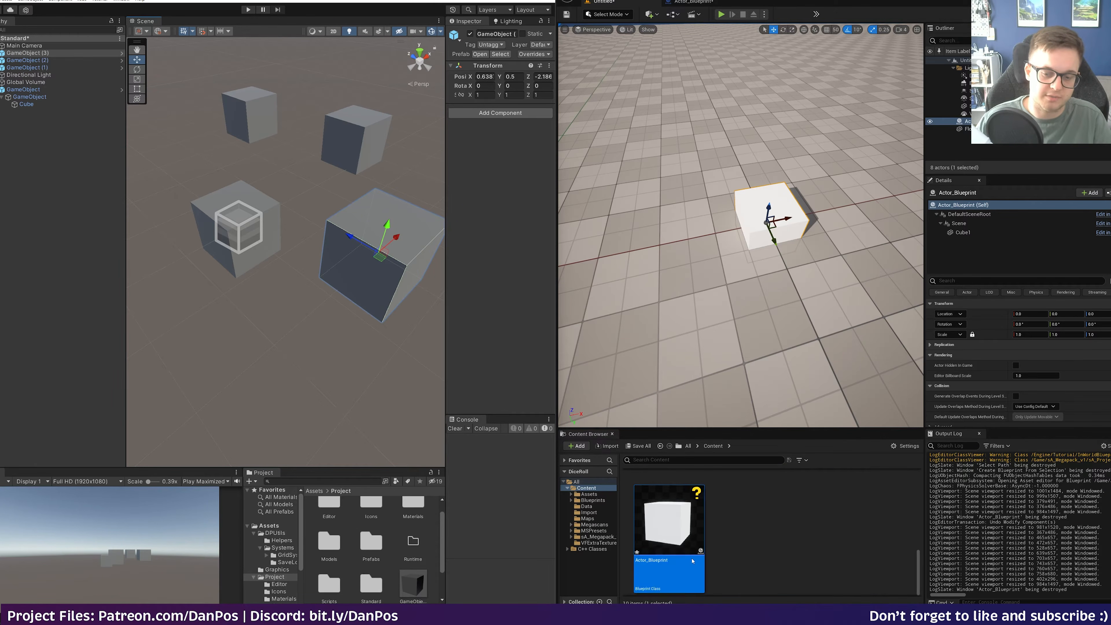
drag(692, 560, 656, 186)
drag(674, 506, 745, 121)
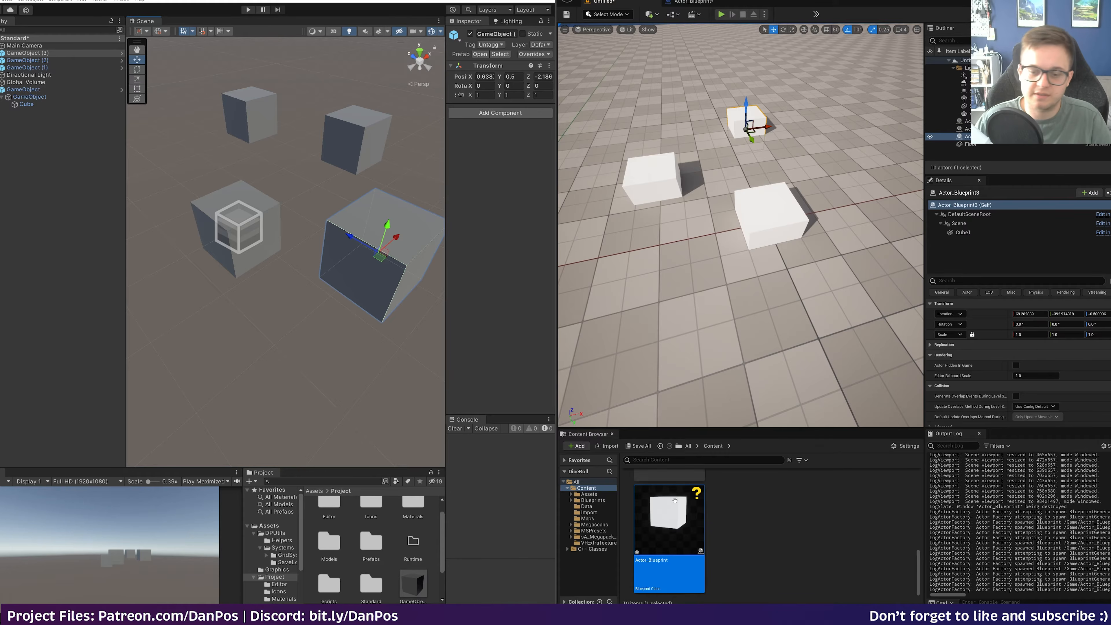
- In Actor_Blueprint, duplicate Cube1, scale the copy down, and position it on top of the original cube
double_click(667, 517)
click(595, 90)
click(602, 80)
key(ctrl+d)
drag(831, 239, 810, 223)
key(e)
key(r)
key(w)
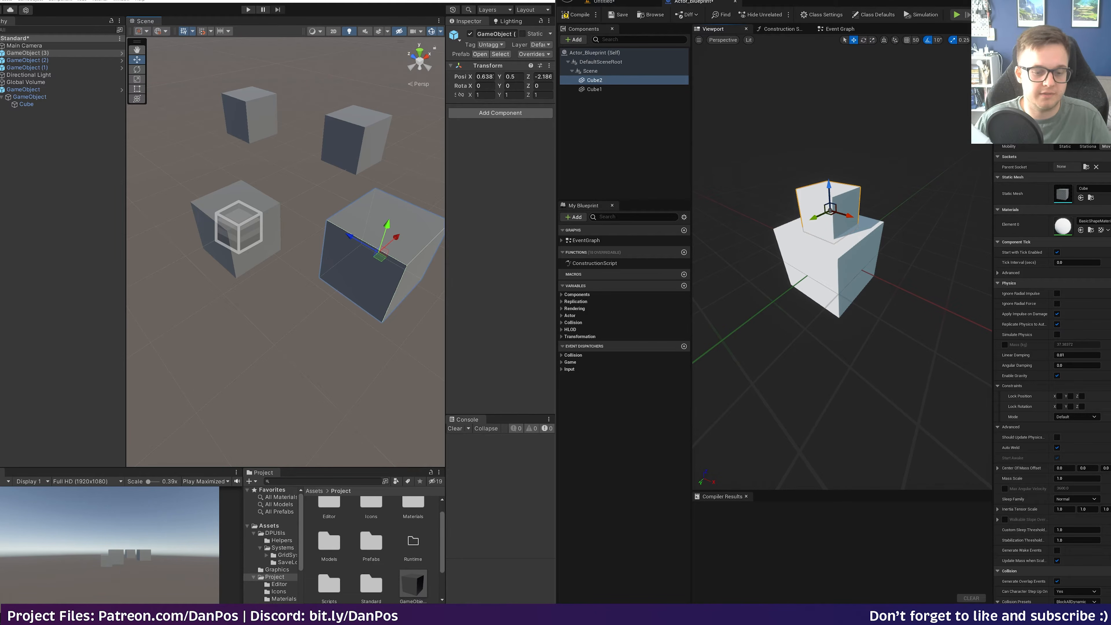
- In Unity's GameObject prefab, duplicate Cube, scale the copy down, and seat it on top of the original
double_click(413, 583)
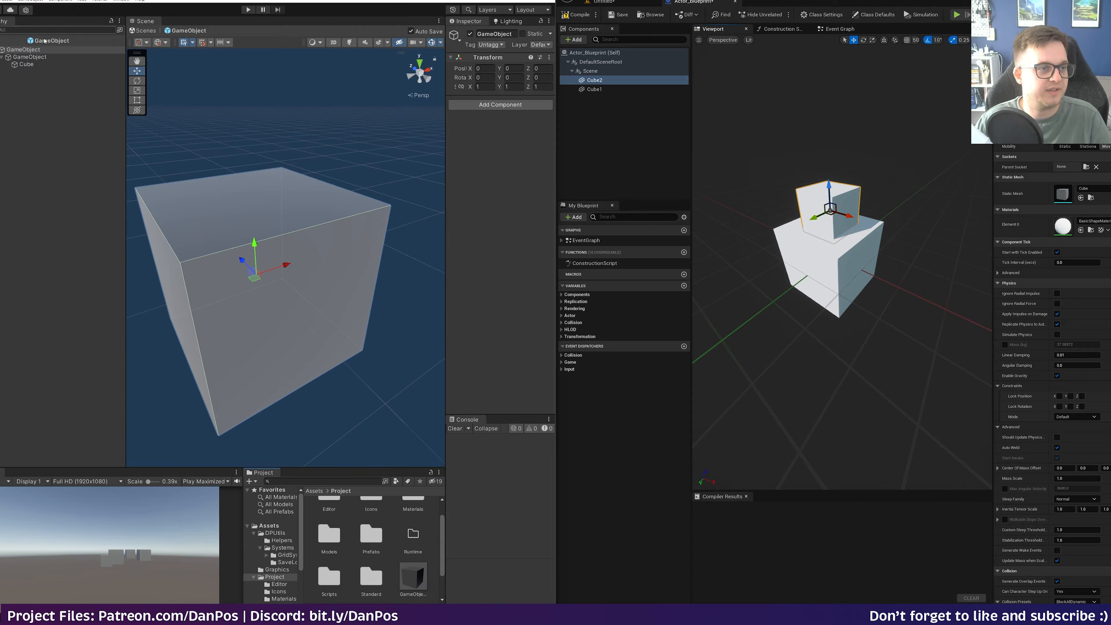
click(27, 64)
key(ctrl+d)
drag(251, 246, 230, 145)
key(e)
key(r)
key(w)
drag(246, 107, 247, 140)
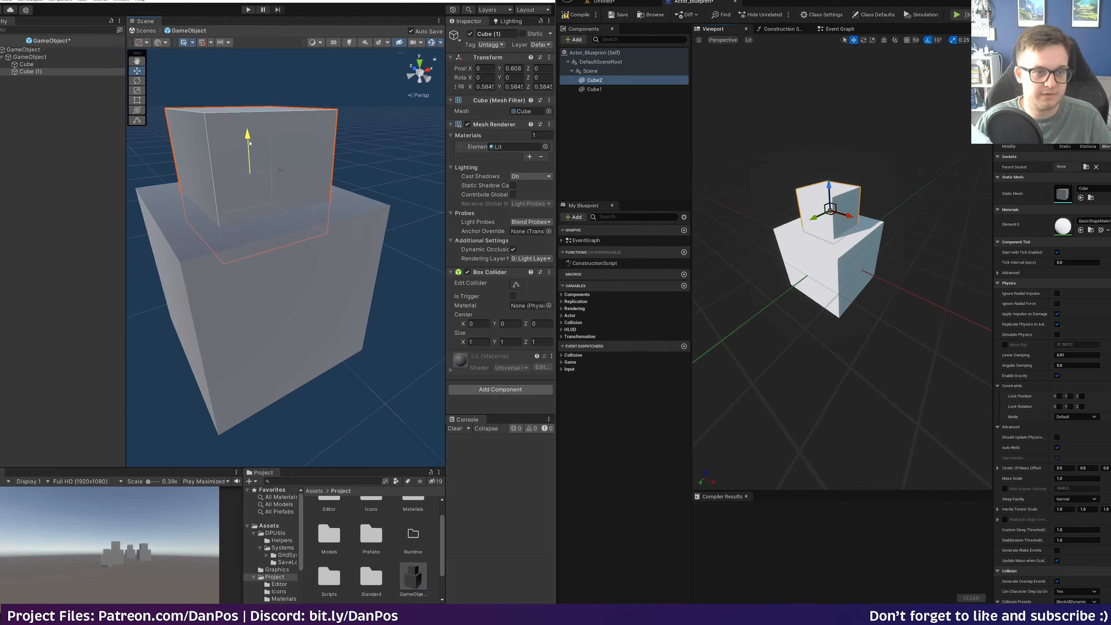
- Return to the Unity scene and the Unreal level to check the prefab and Blueprint instances
click(1, 40)
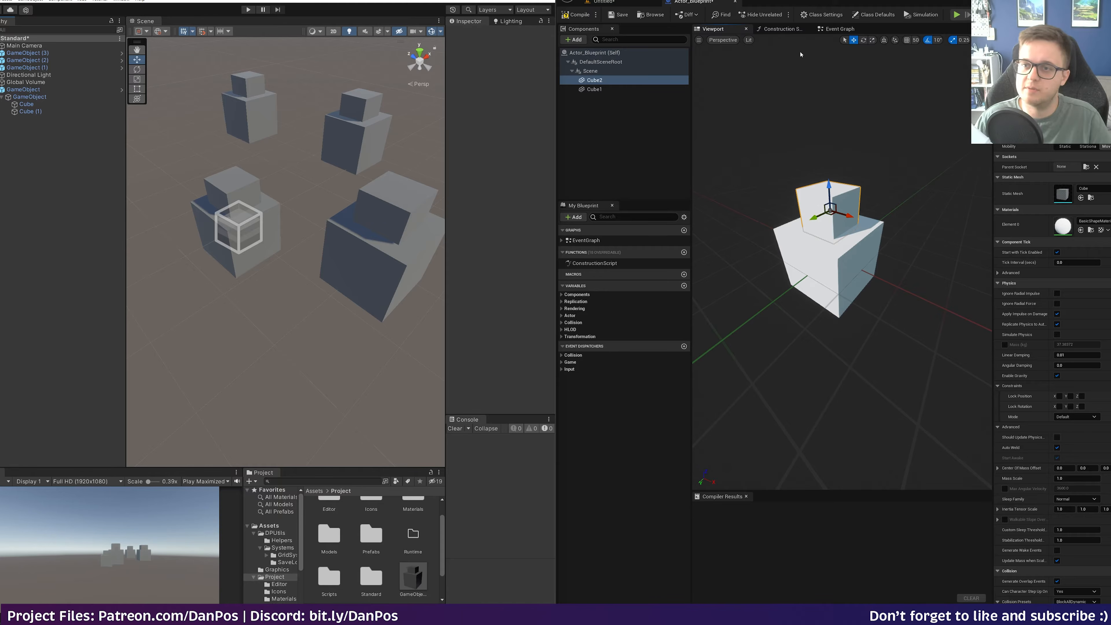
click(603, 1)
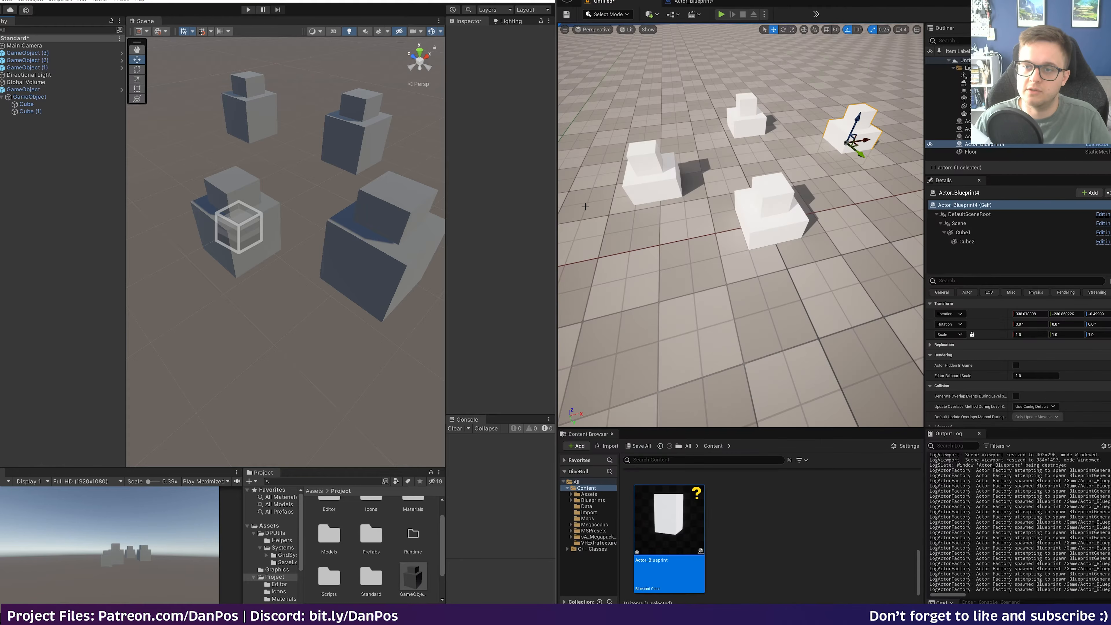
mouse_move(704, 172)
right_down()
mouse_move(705, 109)
mouse_move(705, 183)
mouse_move(704, 171)
right_up()
- Examine the default BeginPlay, ActorBeginOverlap and Tick event nodes in Actor_Blueprint's Event Graph
click(567, 14)
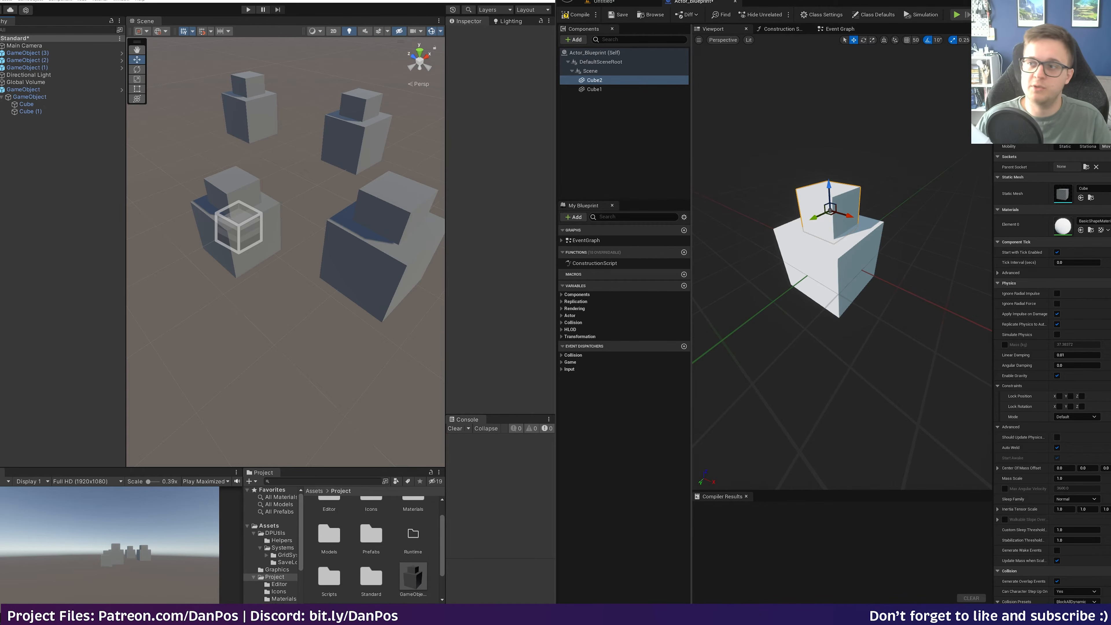
click(842, 29)
right_drag(830, 267, 692, 248)
scroll(875, 264, down, 2)
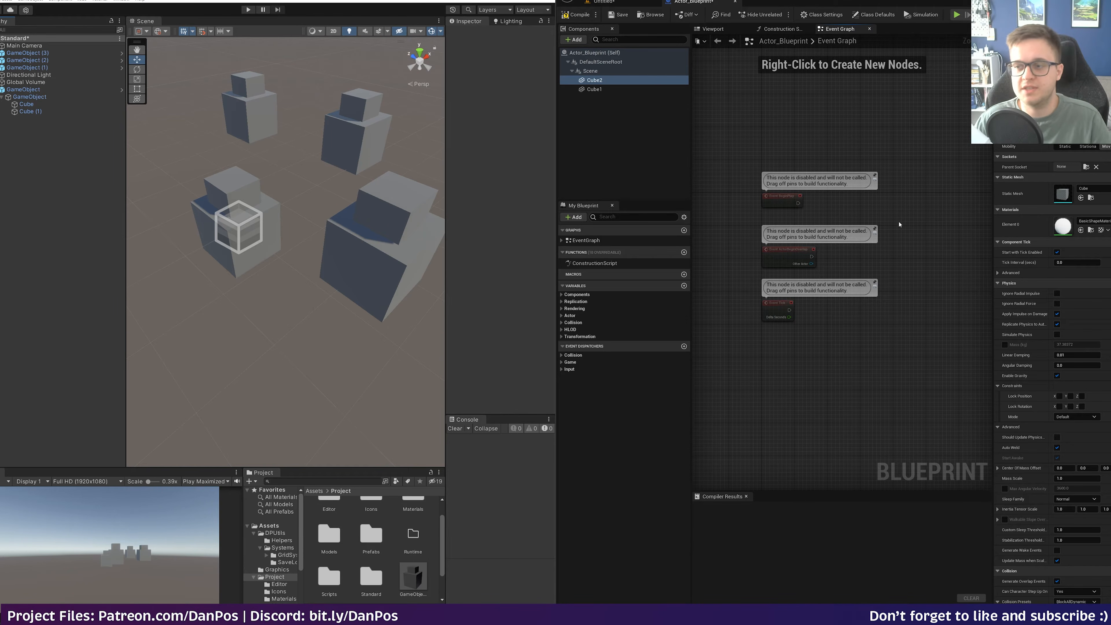
drag(736, 168, 757, 202)
click(833, 343)
click(761, 219)
scroll(765, 229, up, 2)
right_drag(753, 216, 705, 204)
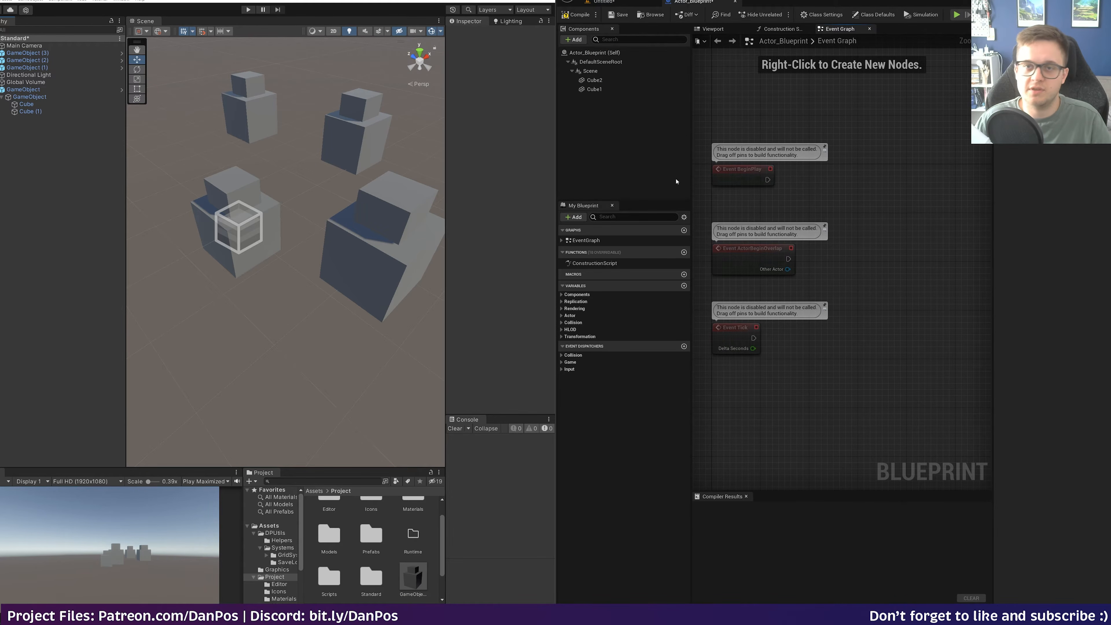
- Compile Actor_Blueprint and add a reference to Cube2 in its Event Graph
click(577, 14)
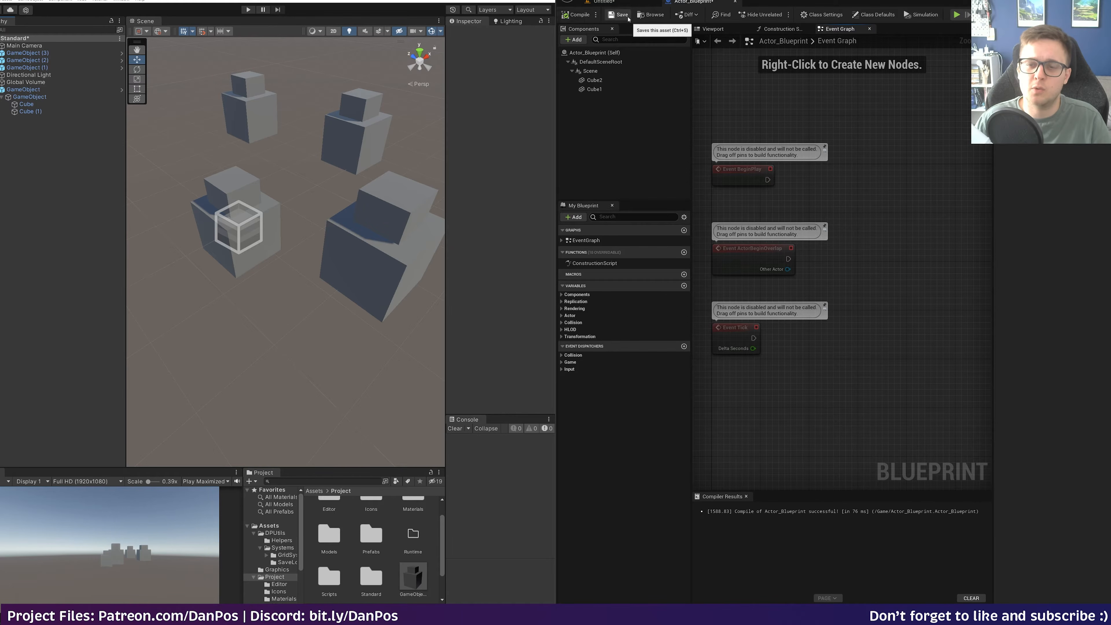
drag(601, 80, 888, 239)
right_drag(886, 155, 877, 127)
- Have Event Tick run an Add Local Rotation node targeting Cube2, with its Delta Rotation Z set to 5.0
drag(925, 214, 748, 310)
click(951, 253)
right_drag(860, 301, 823, 260)
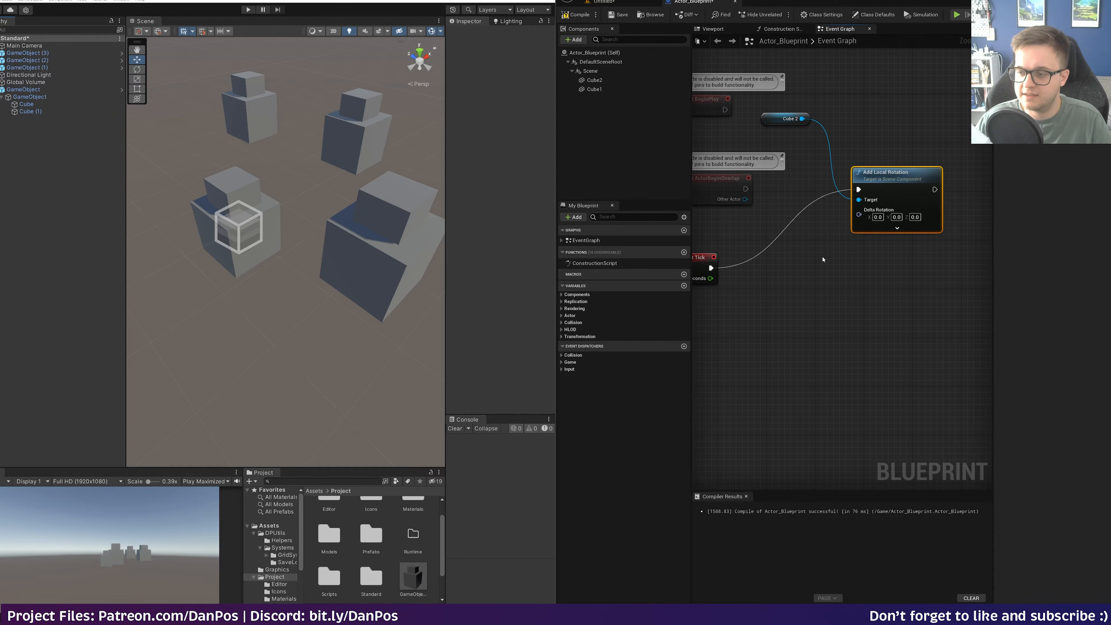
click(915, 217)
right_drag(772, 274, 806, 267)
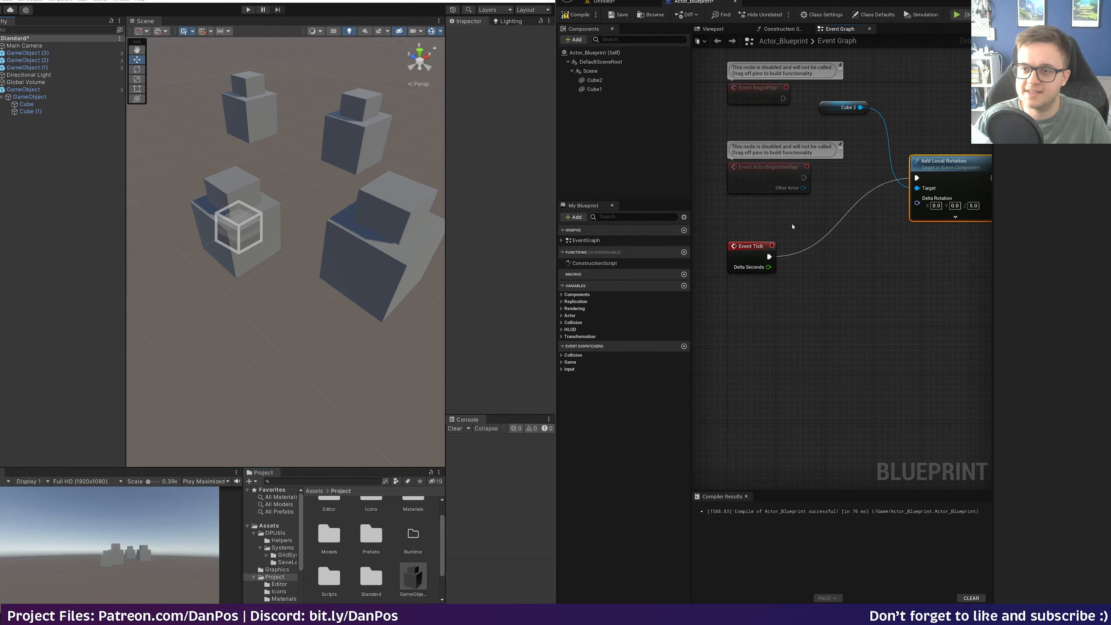
- Play the level, detach from the player camera to inspect the Actor_Blueprint instances, and stop before returning to the Event Graph
click(621, 3)
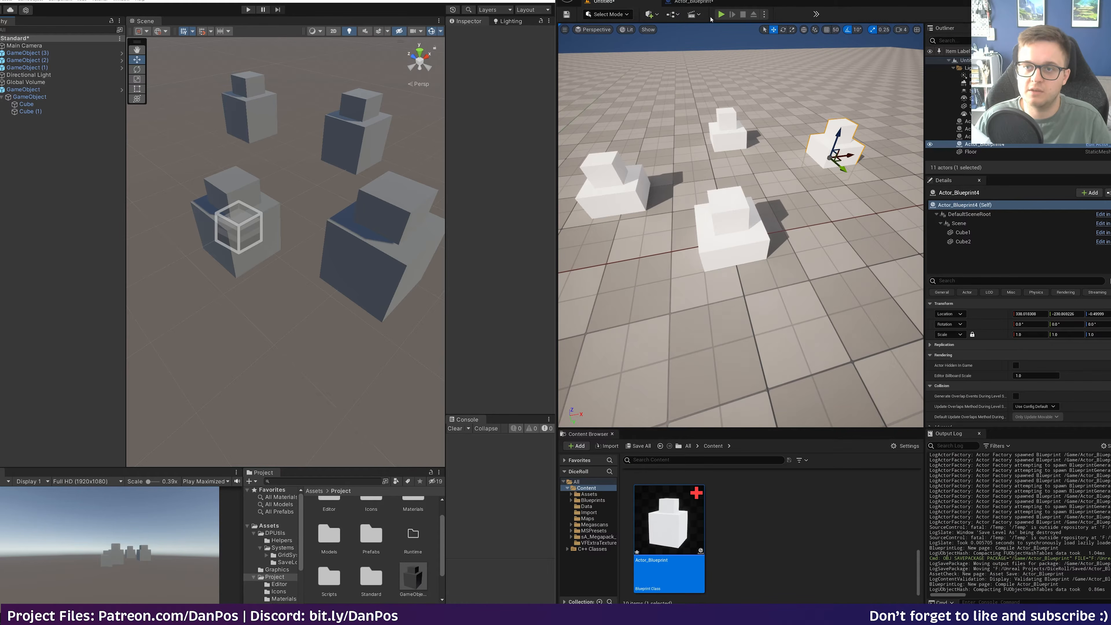
click(720, 14)
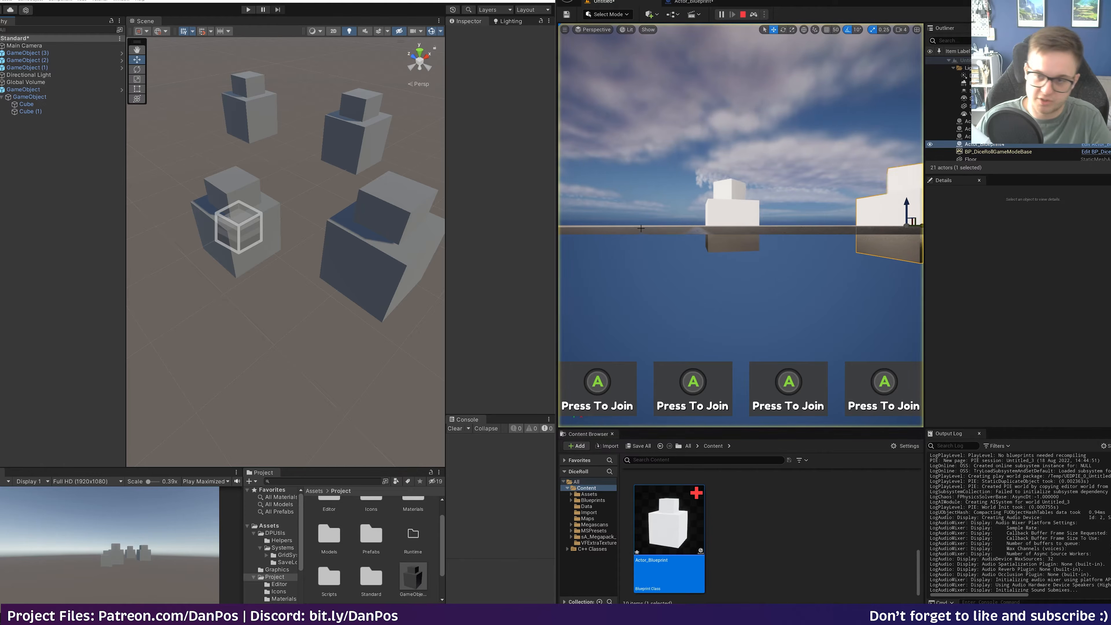
key(F8)
key(s)
right_drag(669, 228, 770, 188)
key(w)
key(a)
key(w)
mouse_move(711, 215)
right_down()
mouse_move(711, 197)
mouse_move(711, 215)
right_up()
key(s)
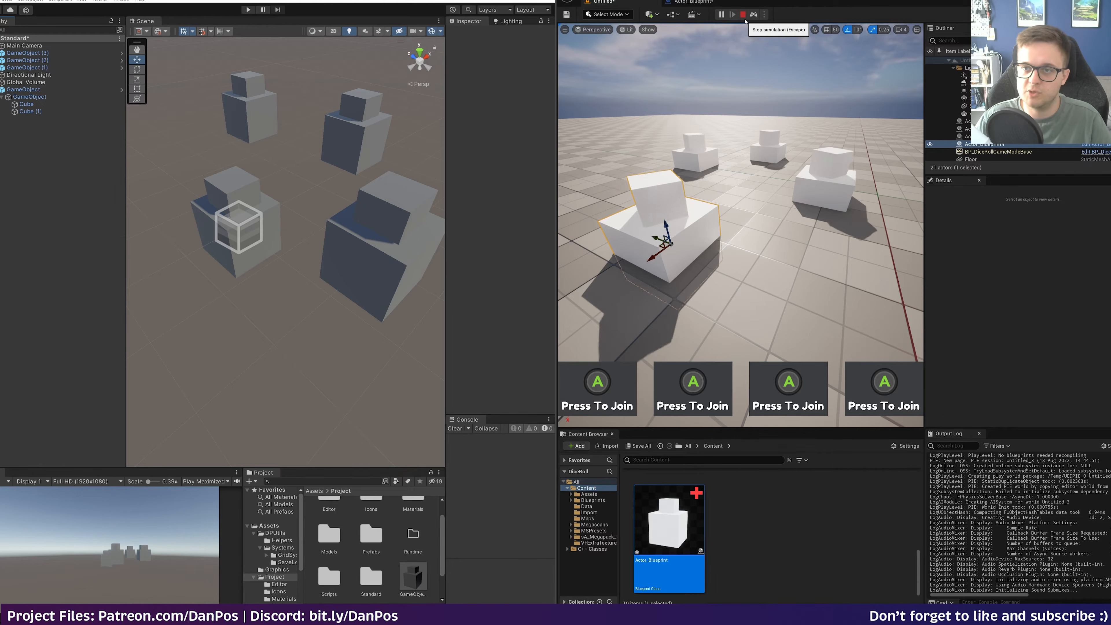
click(744, 15)
click(693, 2)
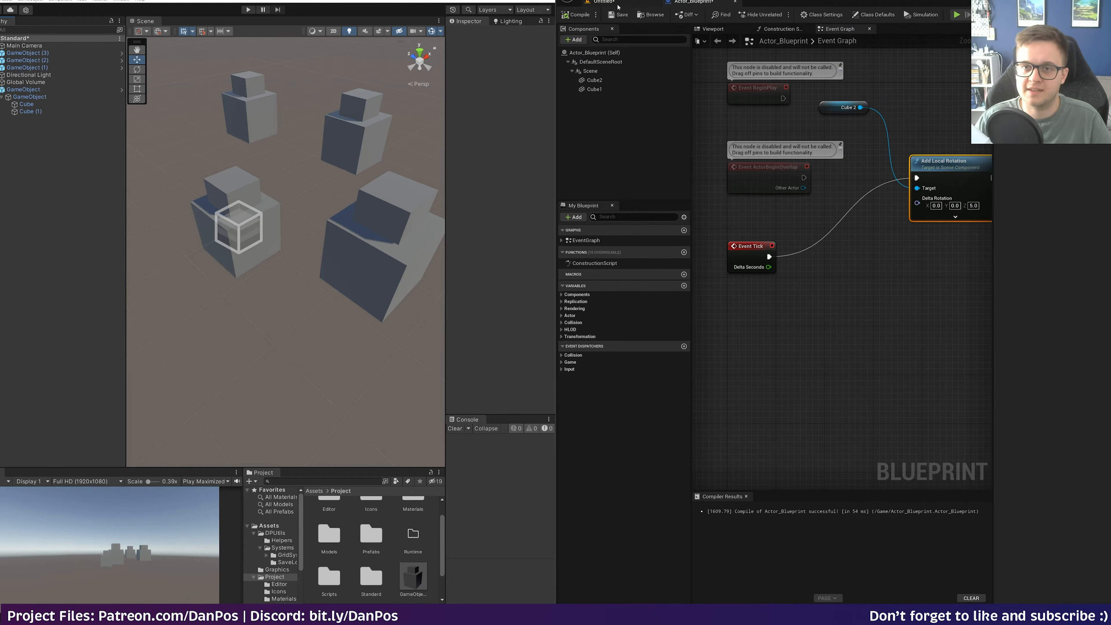
- Play the Unreal level with the rotation logic running and stop it
key(alt+p)
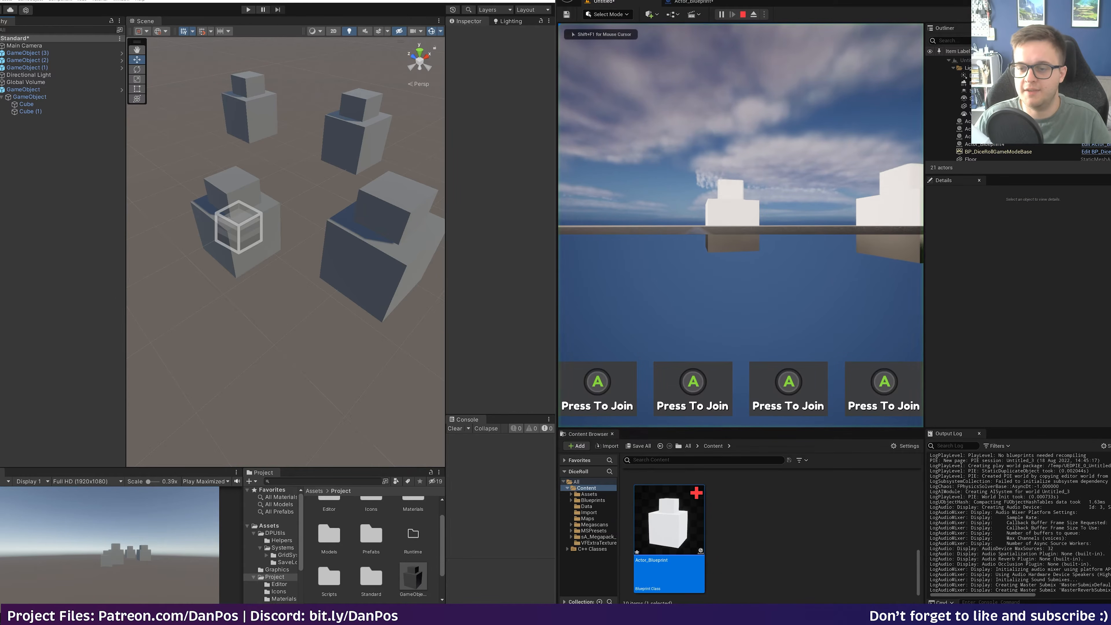
key(Escape)
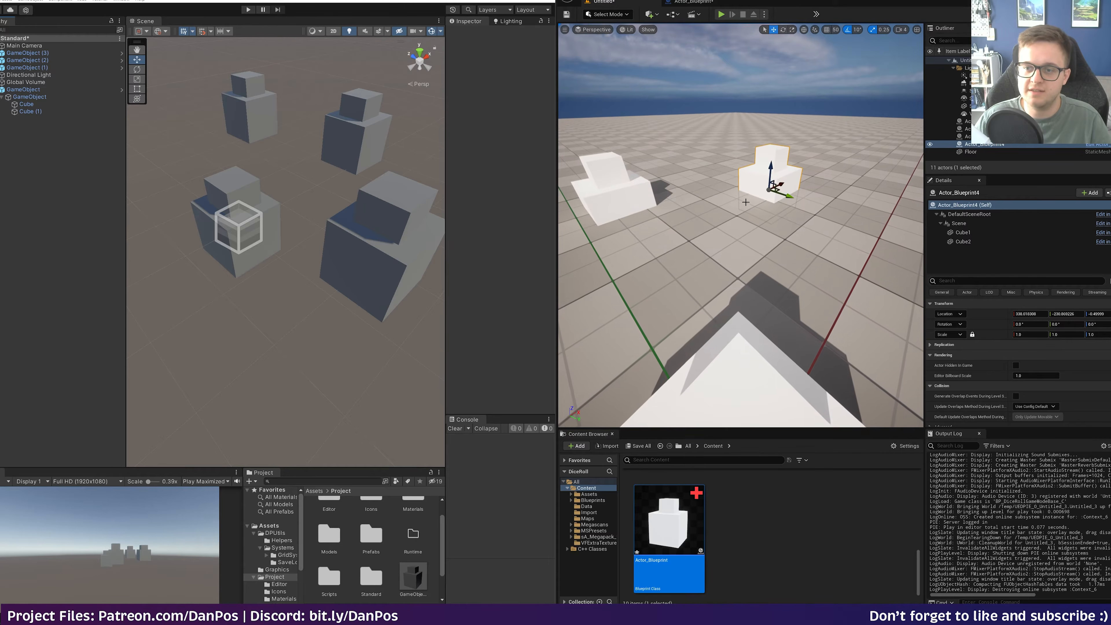
- Open the GameObject prefab in Unity and try to add a new script component named Rotate to its root
double_click(416, 578)
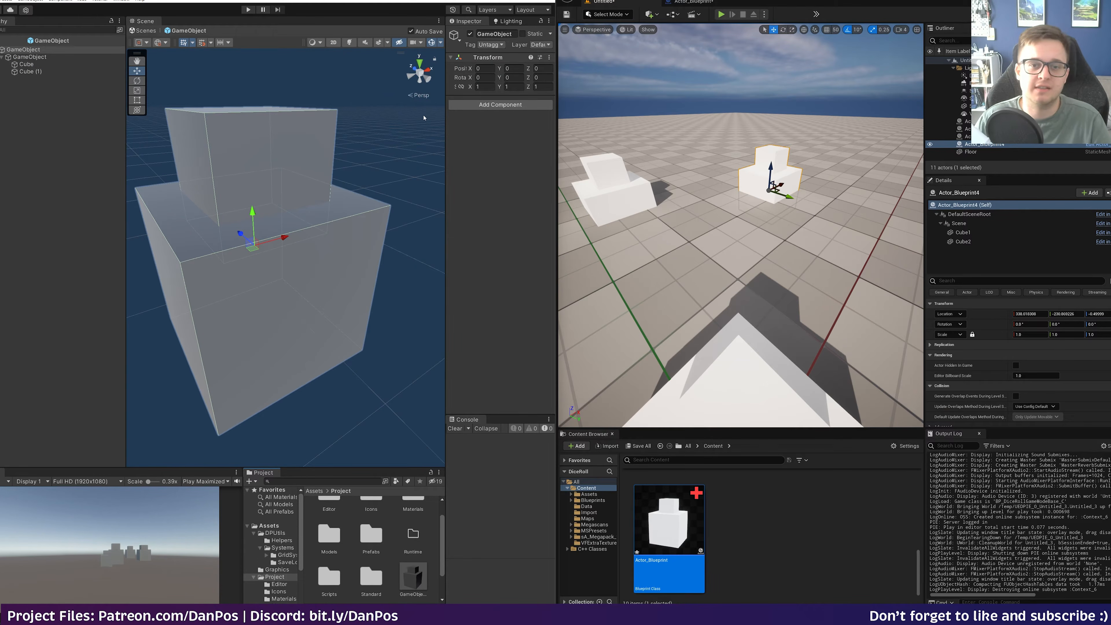
click(480, 105)
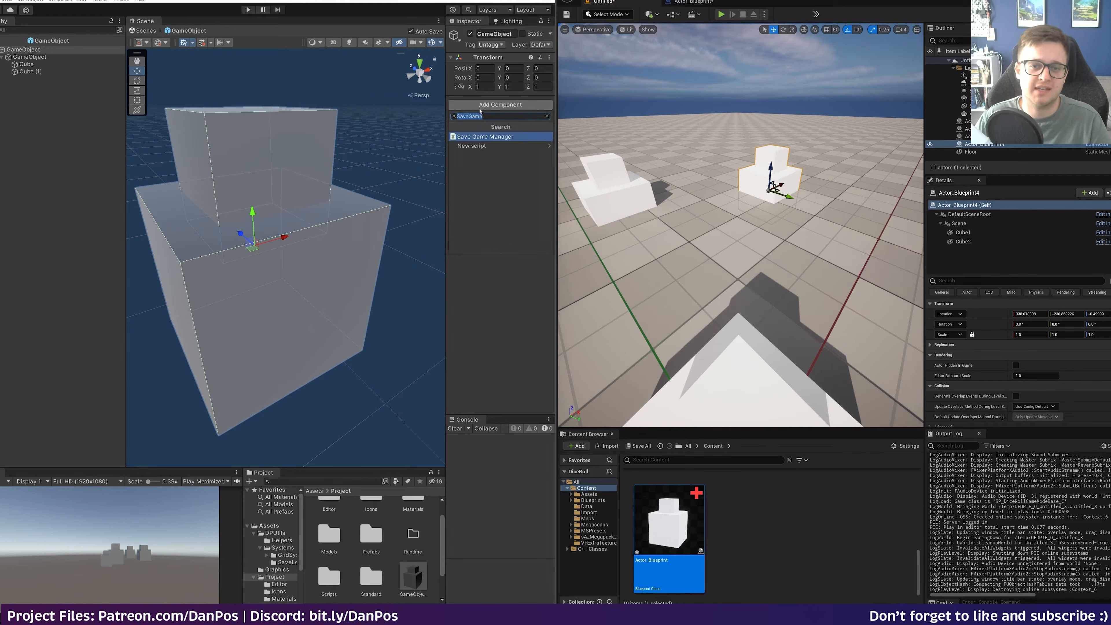
key(BackSpace)
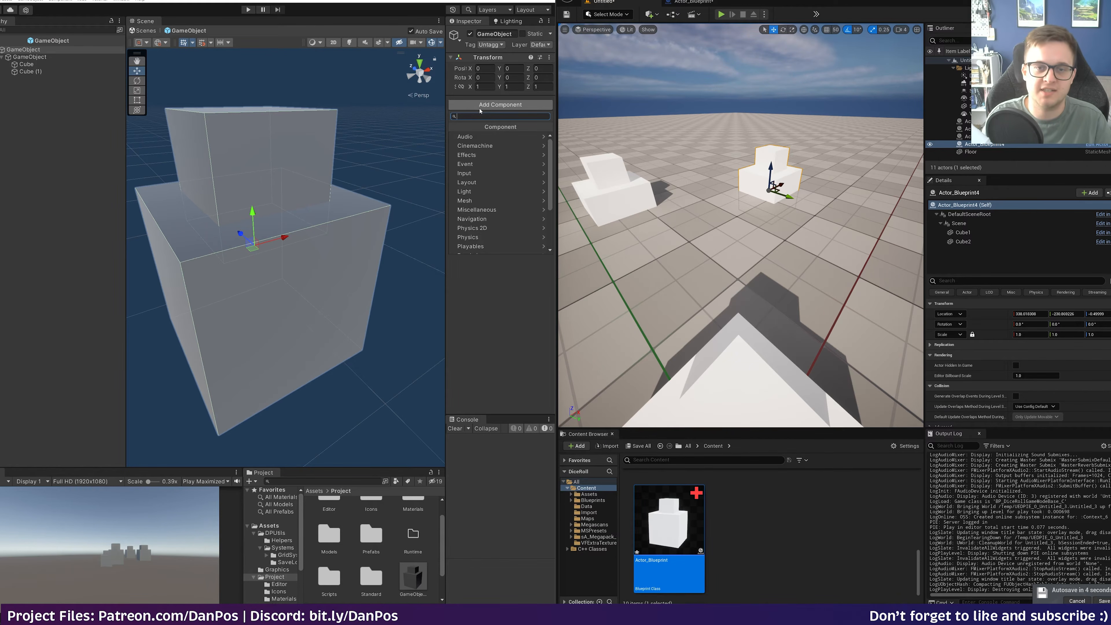
text(Rotate)
key(ctrl+a)
key(Right)
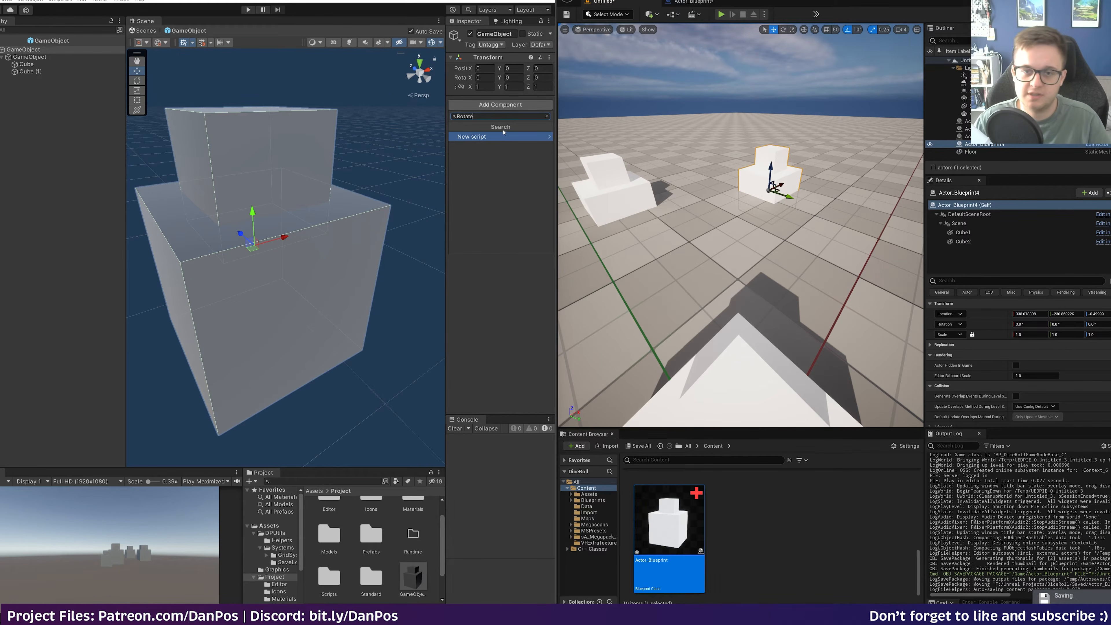
key(Return)
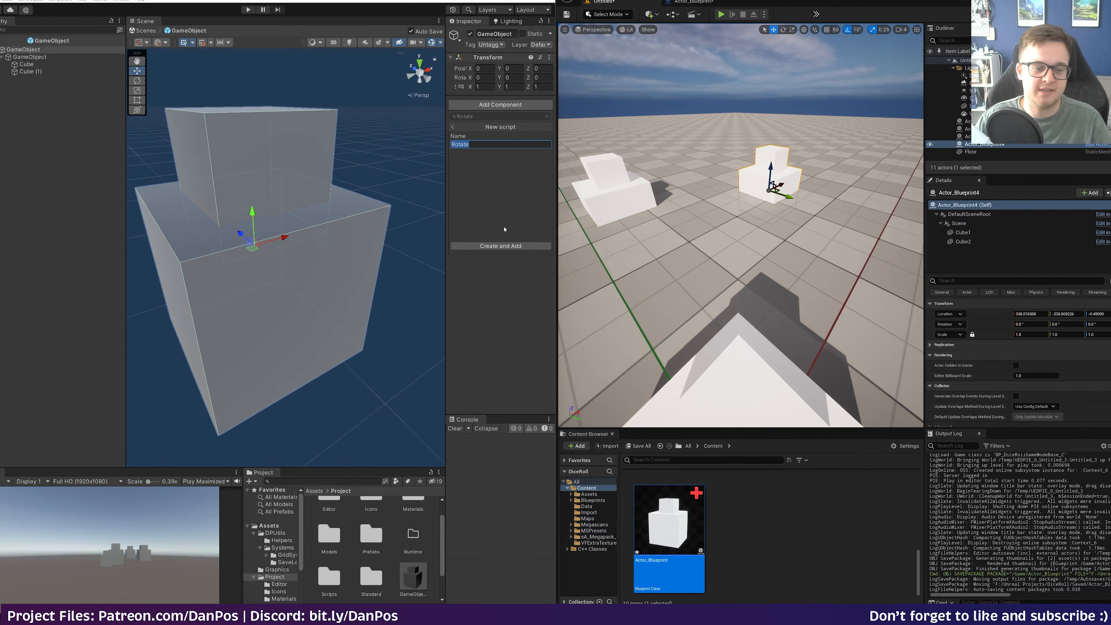
click(488, 244)
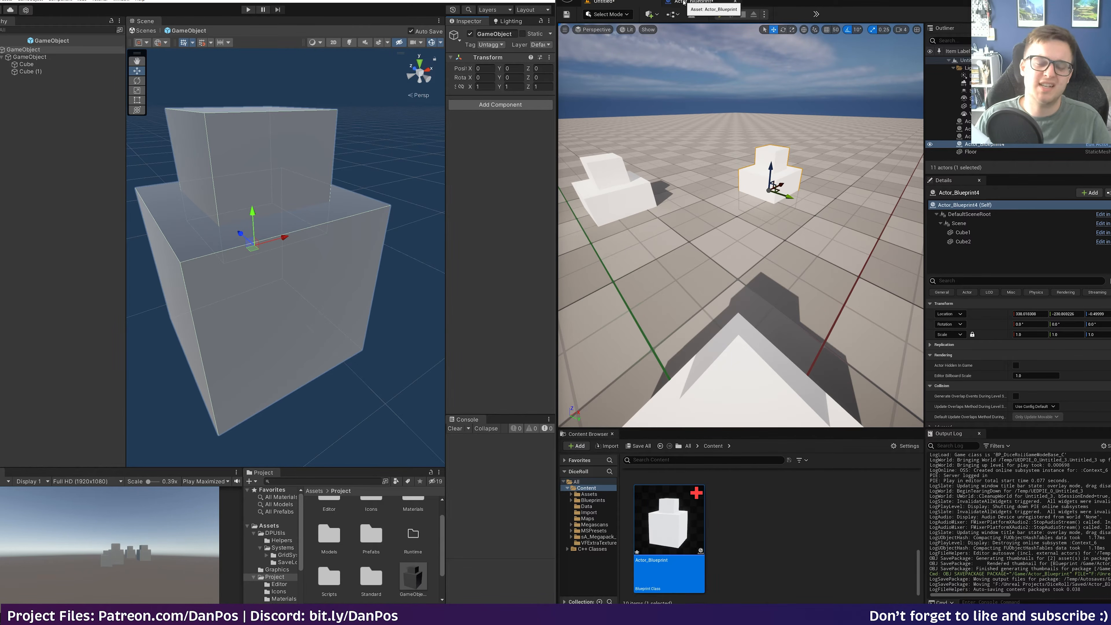
- Start and stop play mode twice in Unity and twice in the Unreal level to compare how each editor launches
click(248, 10)
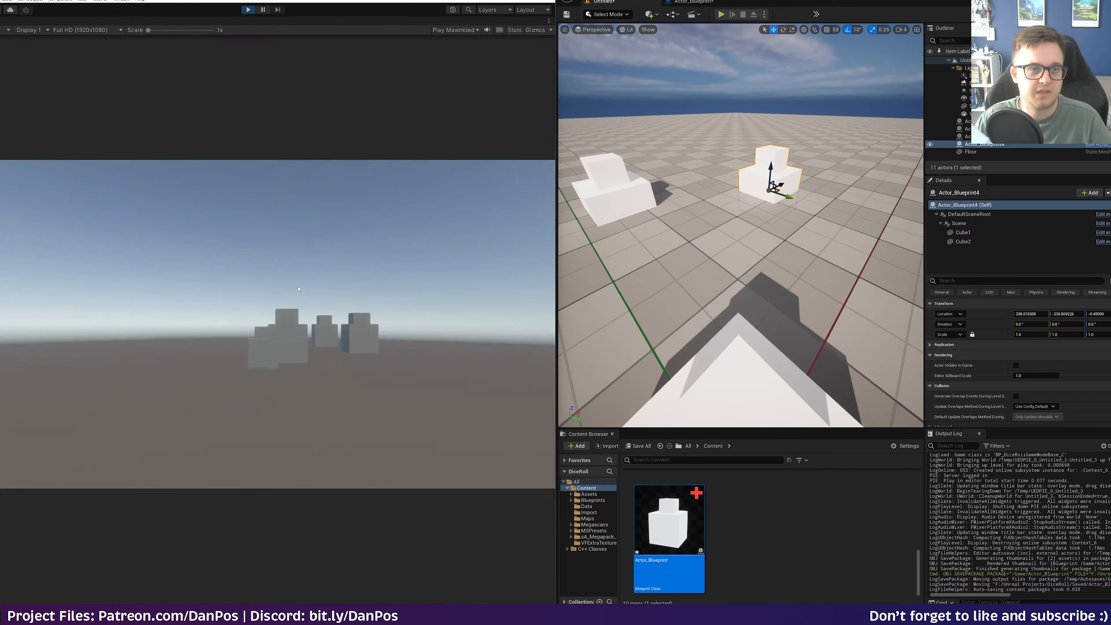
click(248, 10)
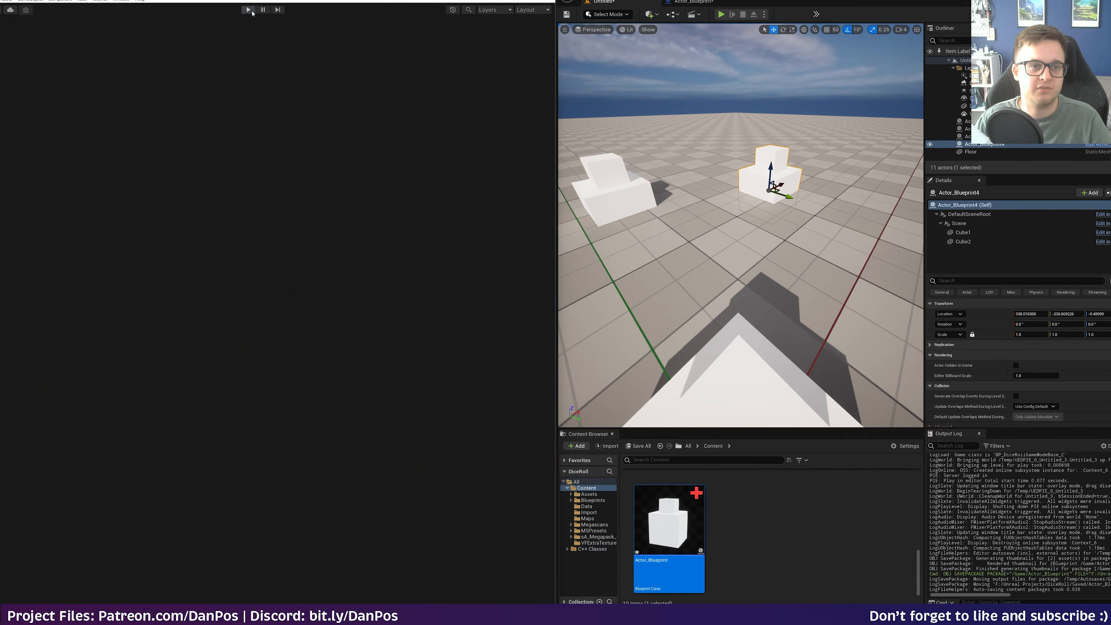
click(249, 10)
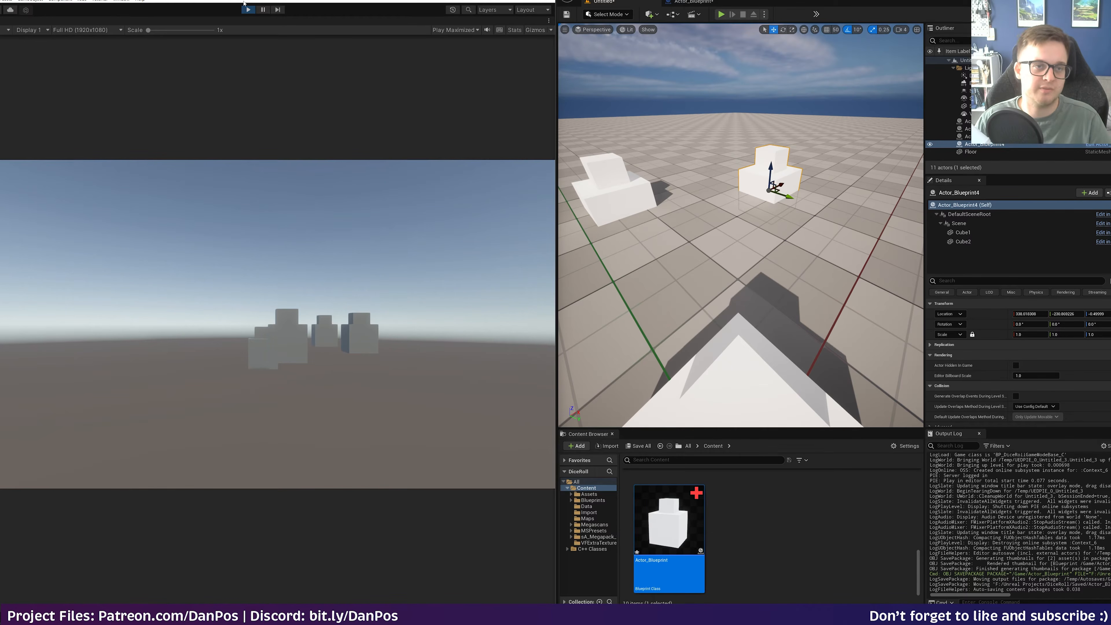
click(249, 10)
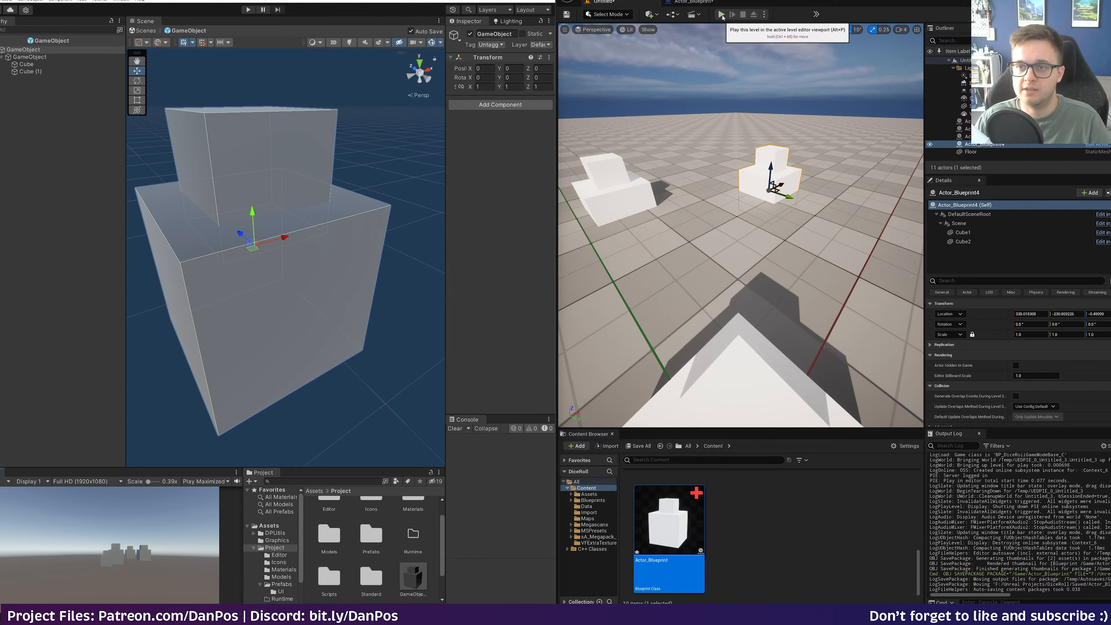
click(721, 14)
click(743, 15)
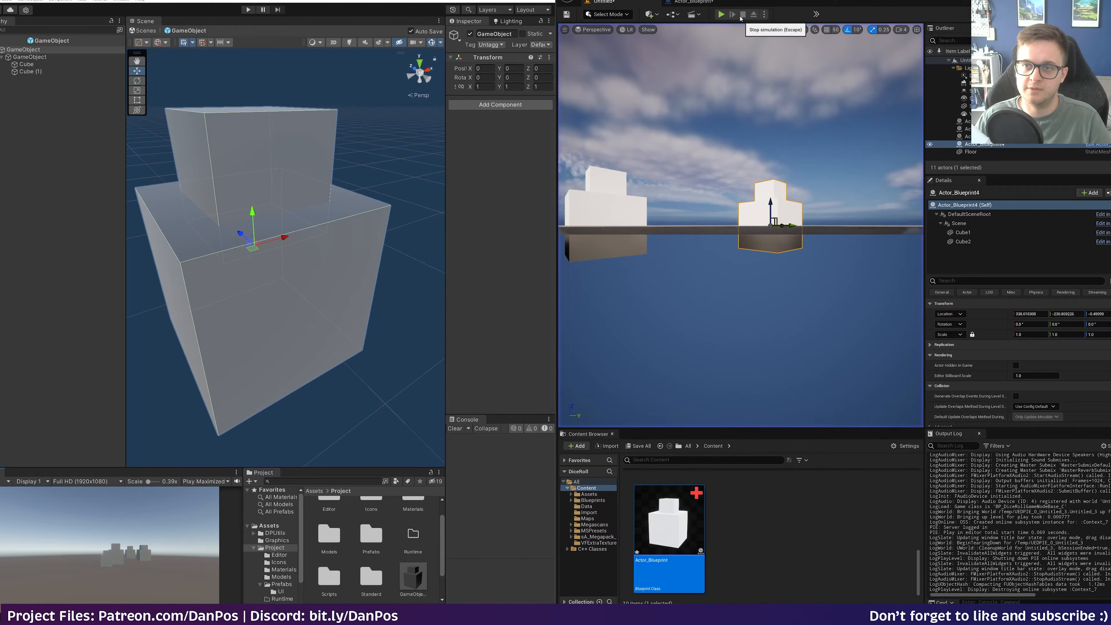
click(722, 15)
click(742, 14)
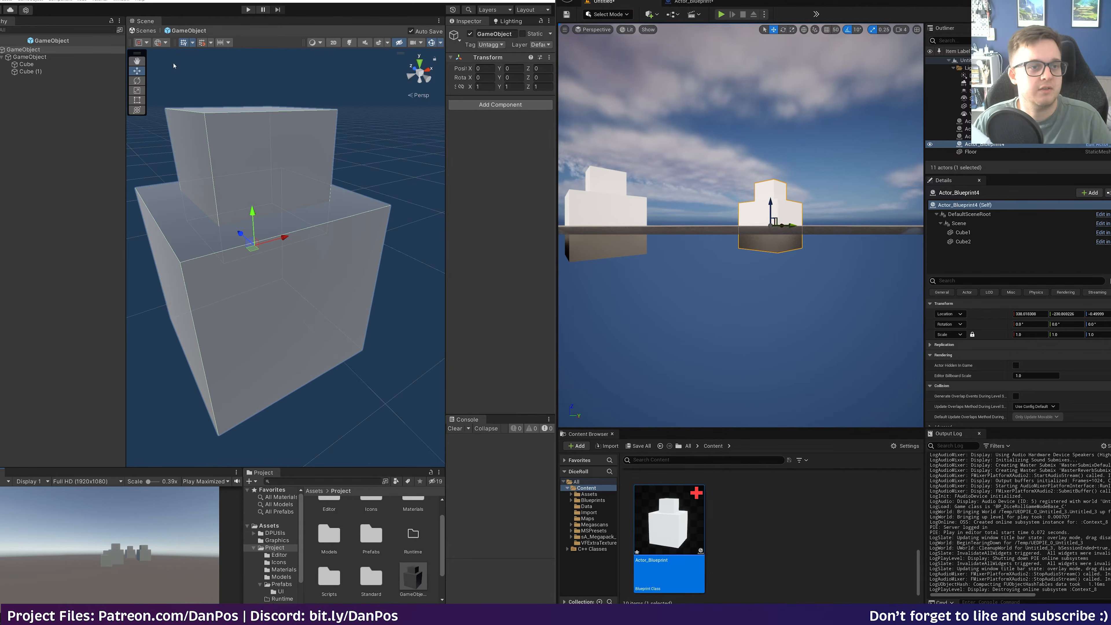
- Exit Unity's prefab editing, and play and stop the Unreal level after framing the four Actor_Blueprint instances
click(1, 40)
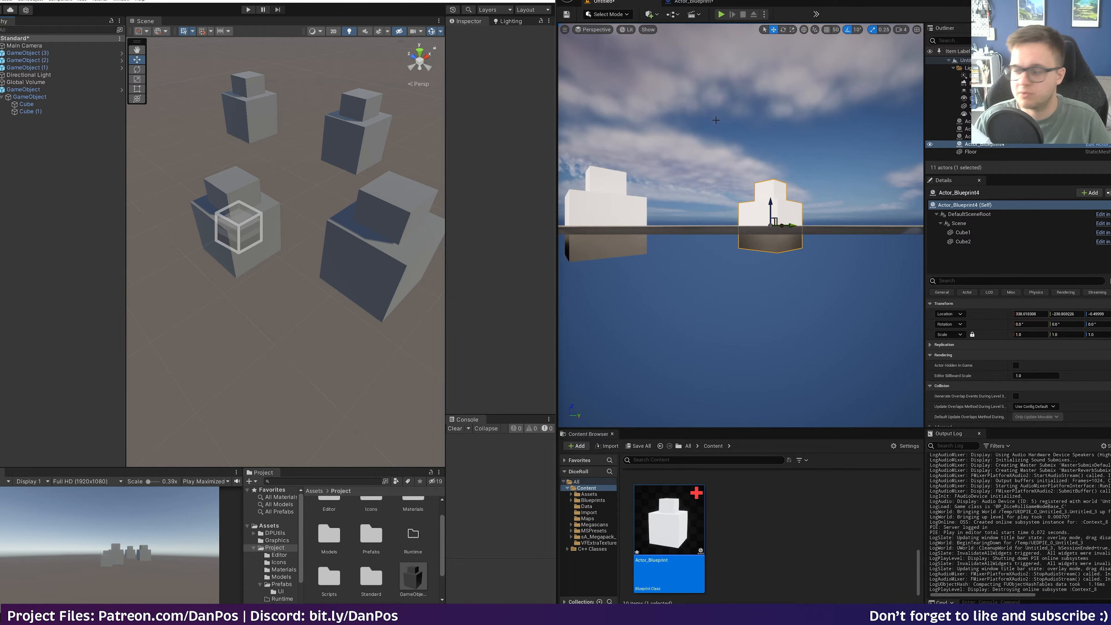
key(e)
mouse_move(727, 205)
right_down()
mouse_move(727, 263)
mouse_move(748, 284)
mouse_move(728, 197)
mouse_move(743, 230)
mouse_move(733, 212)
right_up()
key(w)
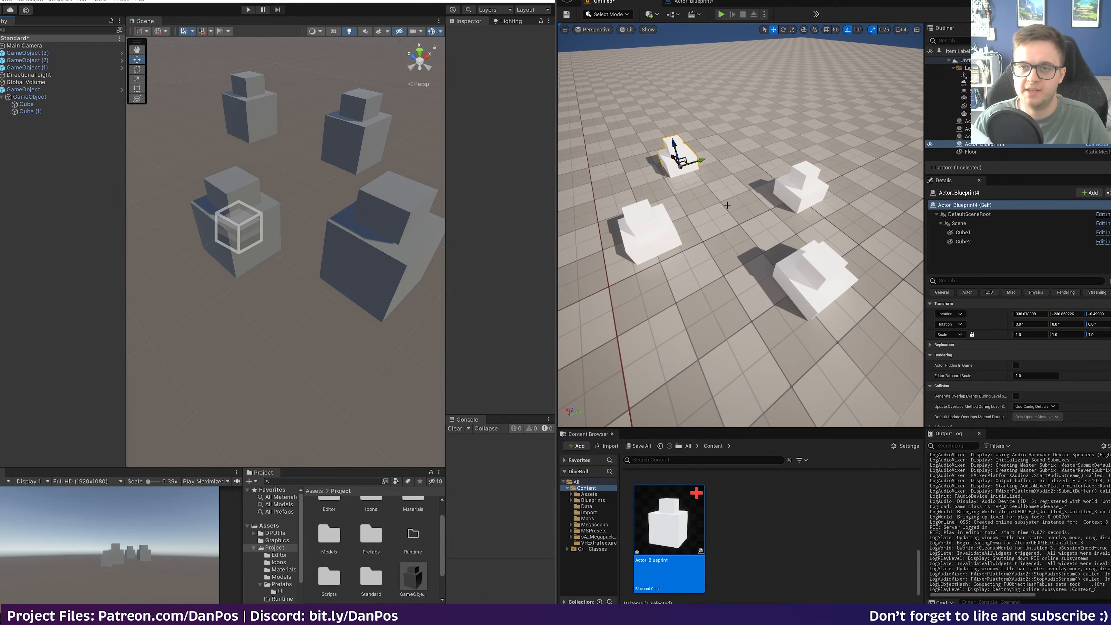
click(722, 14)
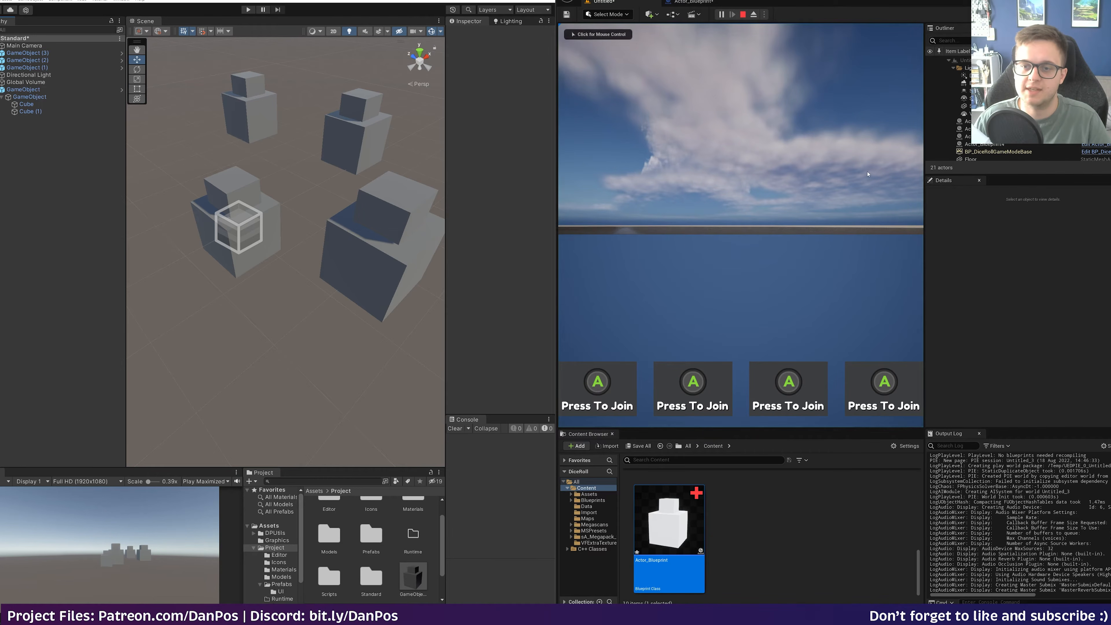
click(742, 14)
right_drag(659, 248, 660, 274)
key(s)
key(w)
key(s)
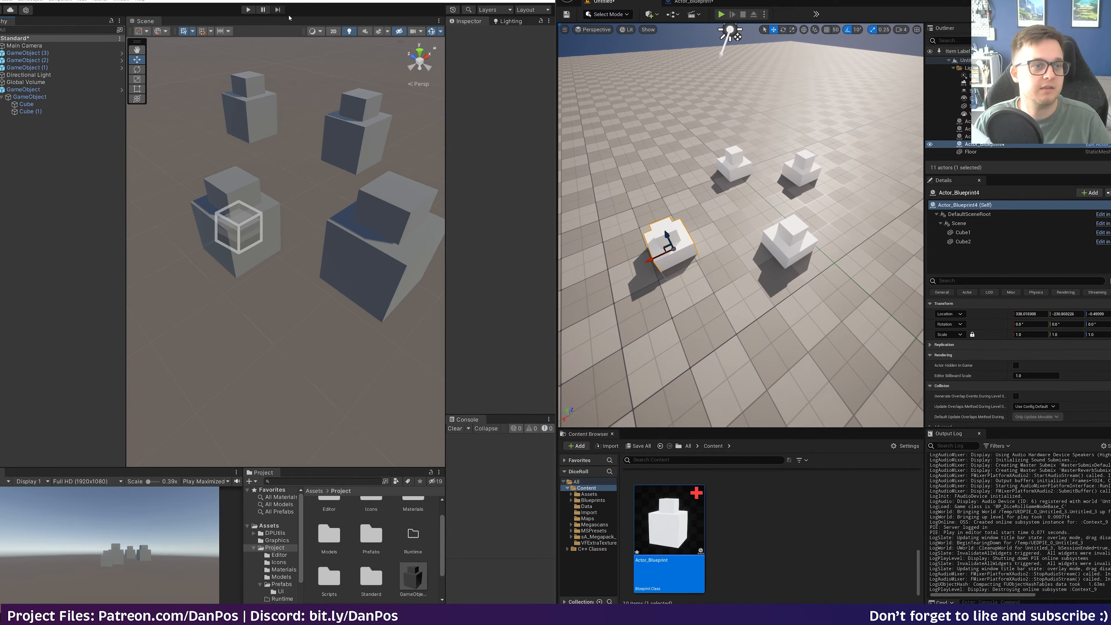
- Play the Unity scene with the Game view set to Play Unfocused, select a Cube in the Scene view, and stop
click(248, 9)
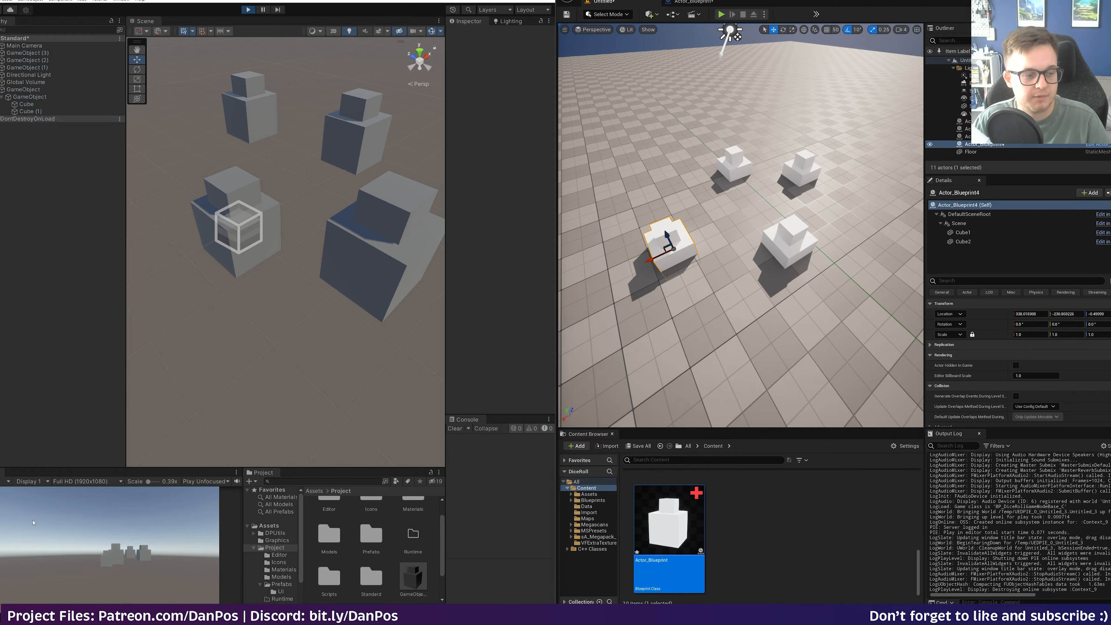
right_drag(274, 287, 321, 265)
click(313, 267)
mouse_move(297, 271)
mouse_down()
mouse_move(218, 293)
mouse_move(359, 348)
mouse_move(169, 300)
mouse_move(364, 243)
mouse_move(261, 236)
mouse_move(350, 178)
mouse_move(253, 267)
mouse_move(302, 367)
mouse_move(355, 372)
mouse_move(335, 268)
mouse_move(222, 178)
mouse_move(289, 263)
mouse_move(285, 282)
mouse_up()
click(248, 10)
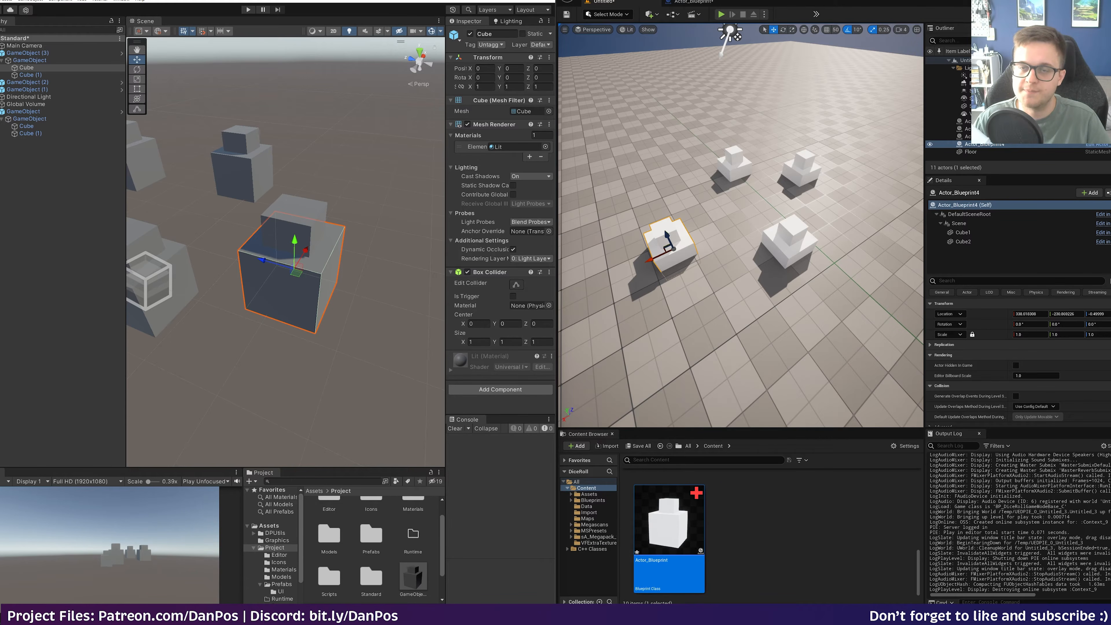
- Play the Unreal level, detach from the player camera to inspect the instances and the Outliner's runtime actors, and stop
click(721, 14)
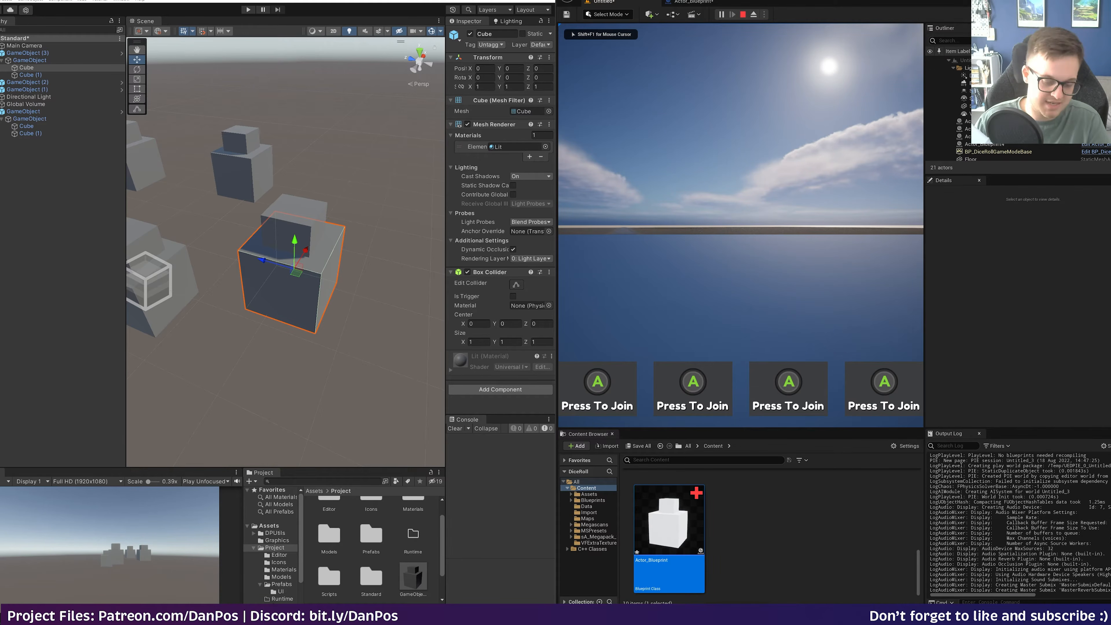
key(F8)
mouse_move(700, 182)
right_down()
mouse_move(700, 227)
mouse_move(722, 250)
mouse_move(693, 262)
mouse_move(700, 182)
right_up()
drag(712, 209, 700, 232)
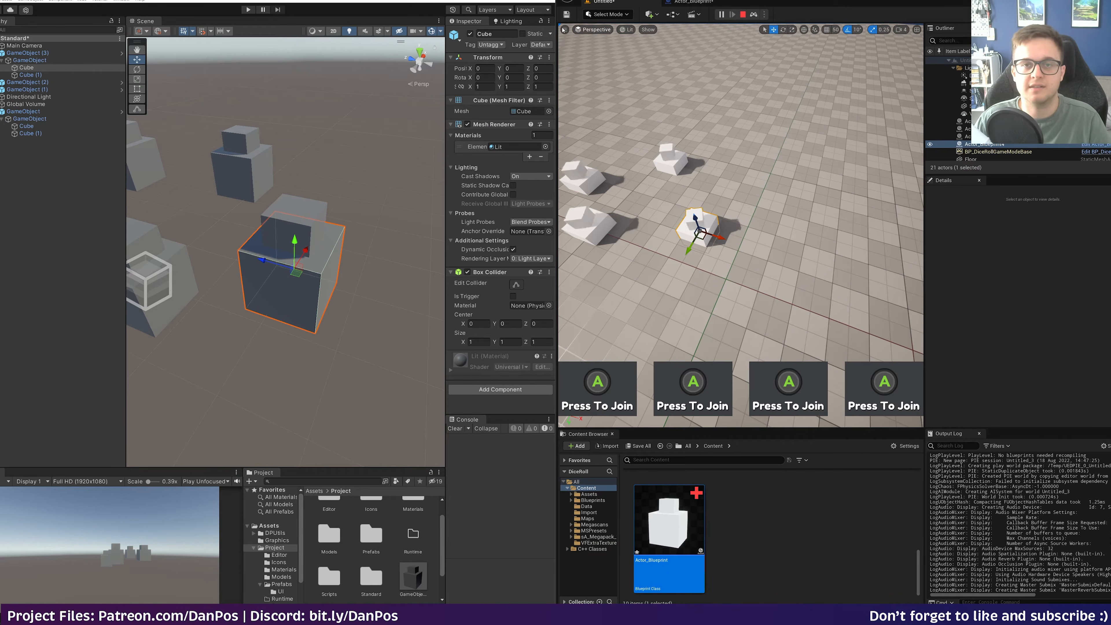
right_drag(747, 189, 713, 203)
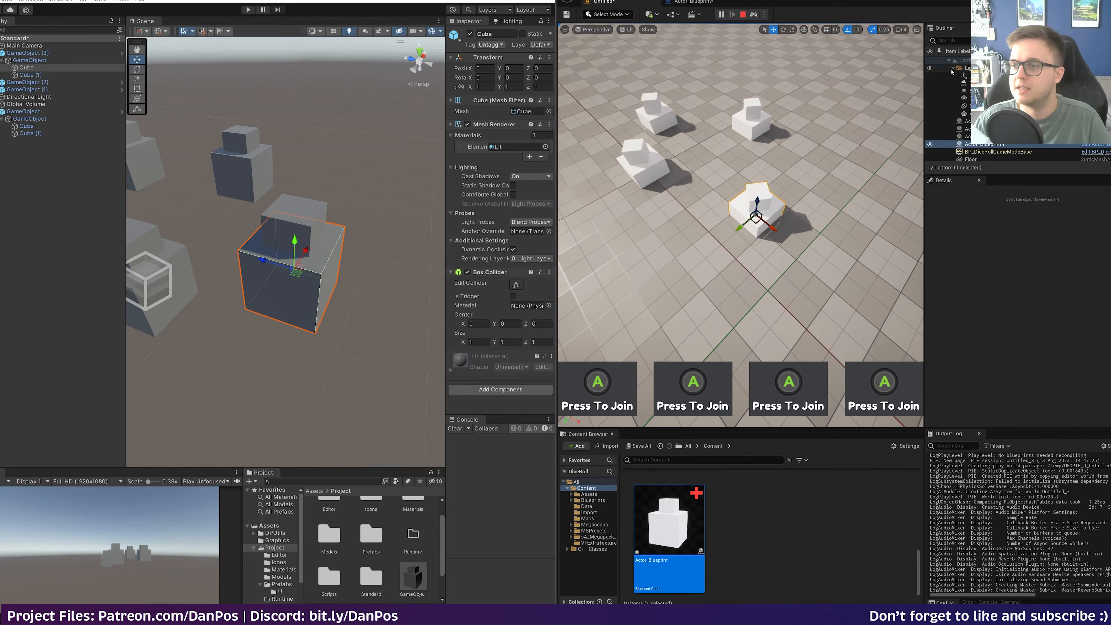
scroll(1006, 105, down, 3)
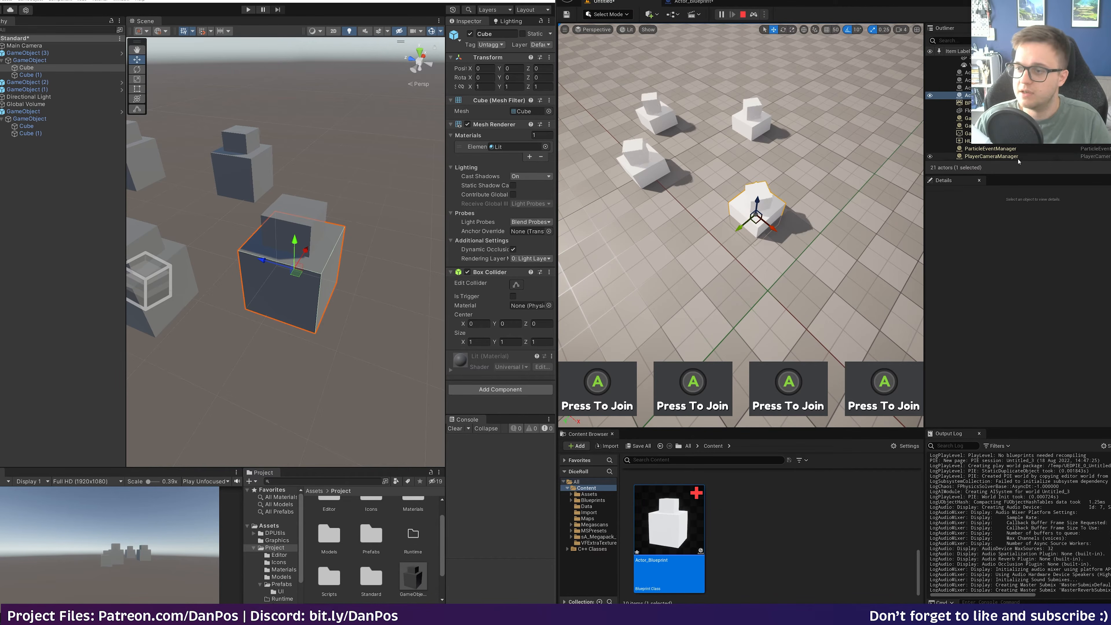
scroll(1015, 157, down, 2)
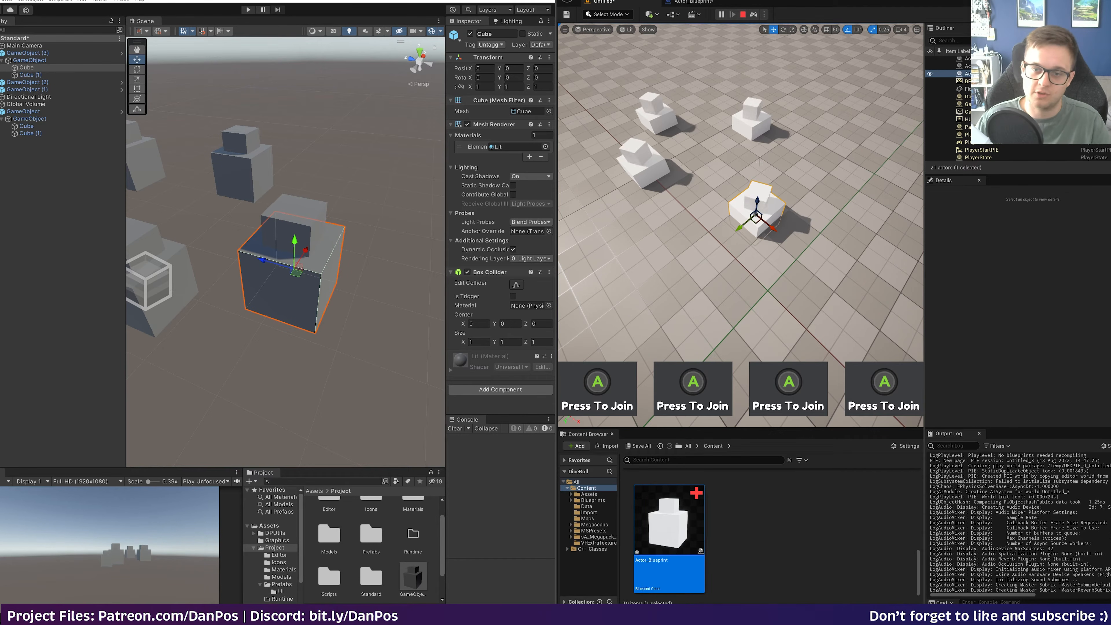
right_drag(750, 241, 749, 204)
right_drag(744, 245, 744, 239)
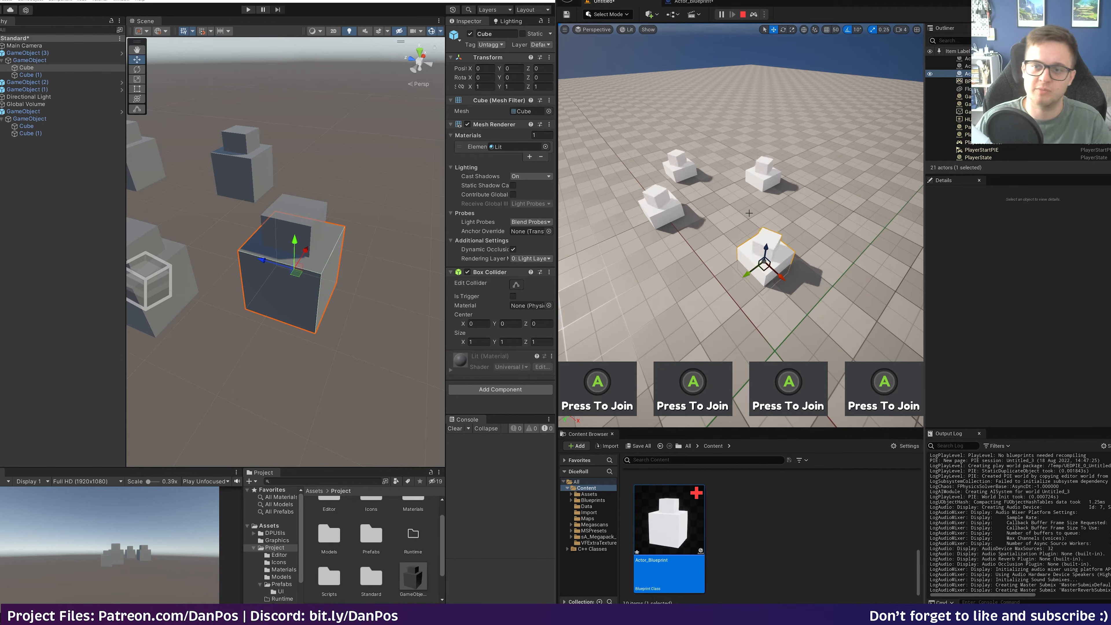
key(Escape)
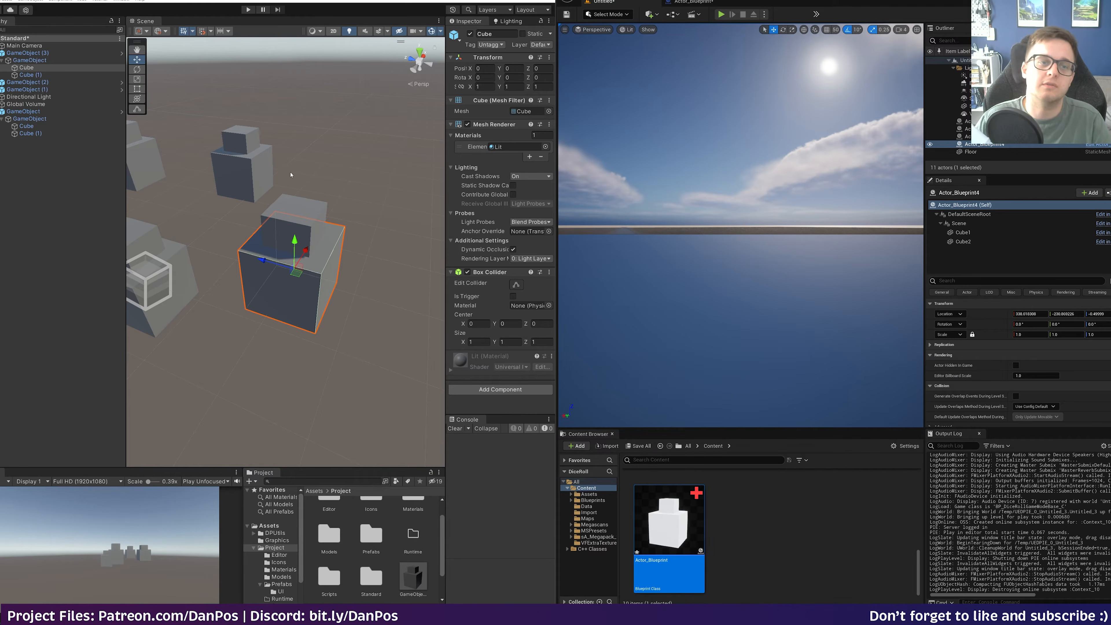
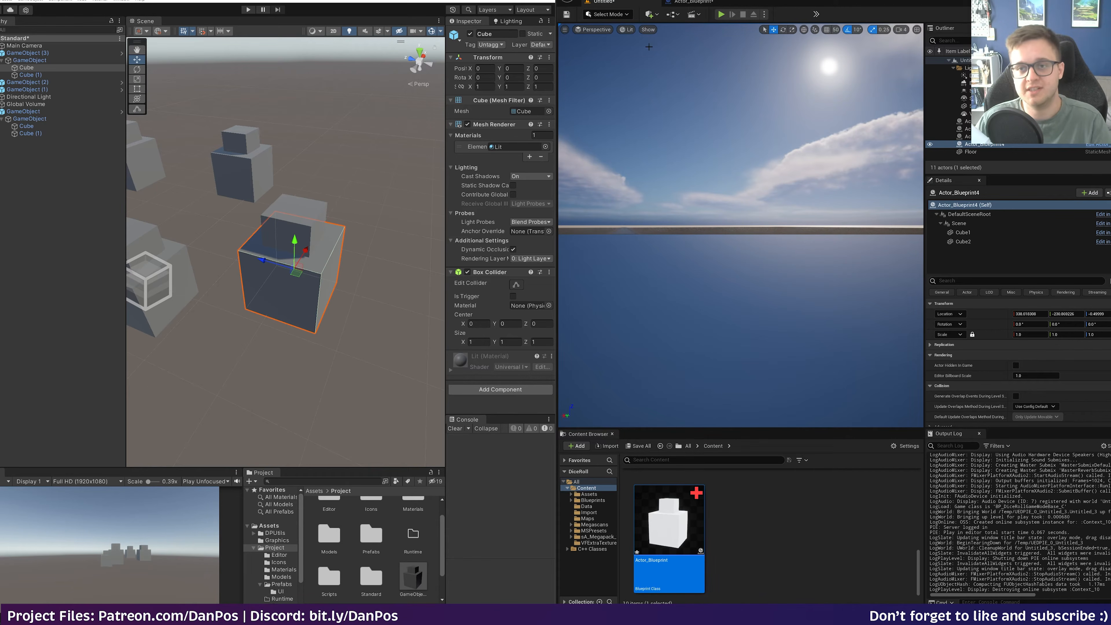
- Examine the project GameMode's class options for GameState, Pawn, HUD and PlayerController
click(673, 15)
mouse_move(735, 87)
mouse_move(826, 98)
mouse_move(853, 132)
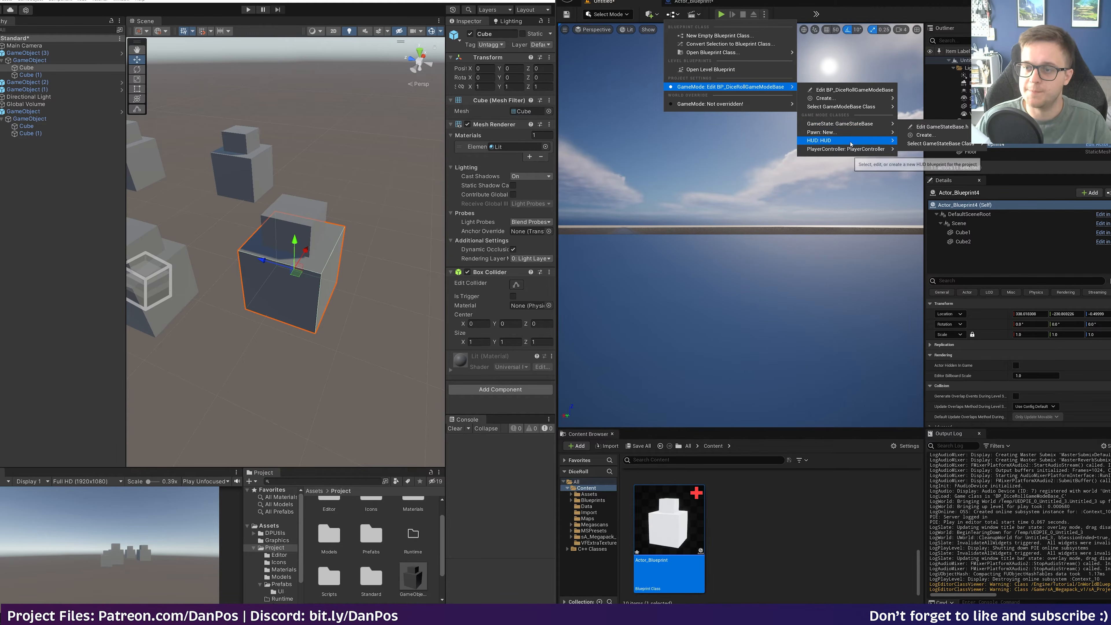
mouse_move(849, 151)
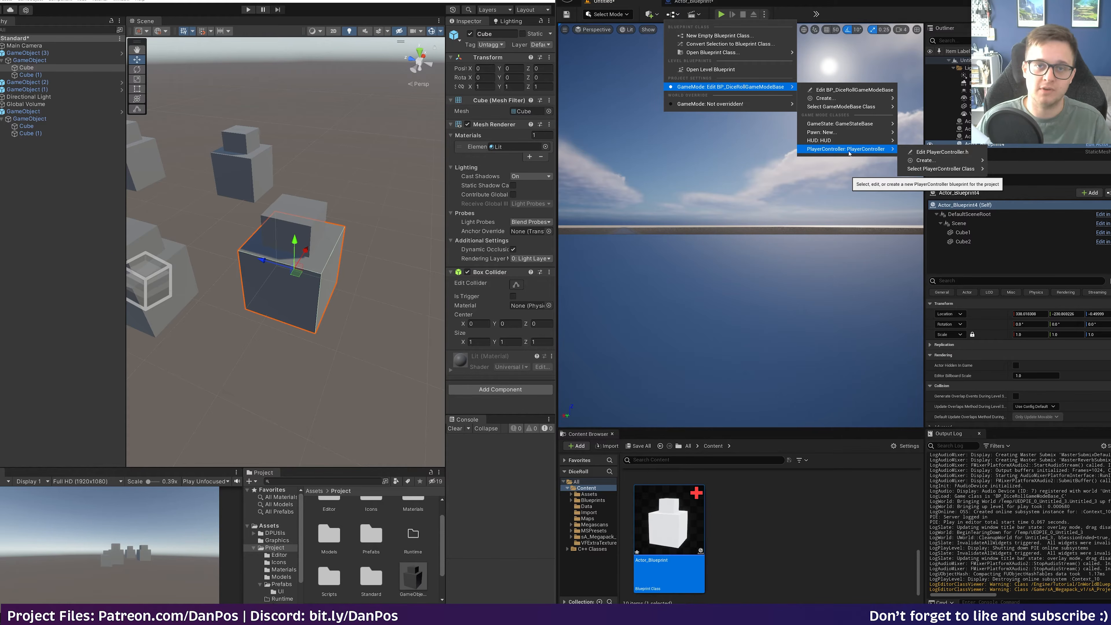
right_drag(684, 209, 717, 342)
key(s)
right_drag(732, 200, 691, 193)
key(d)
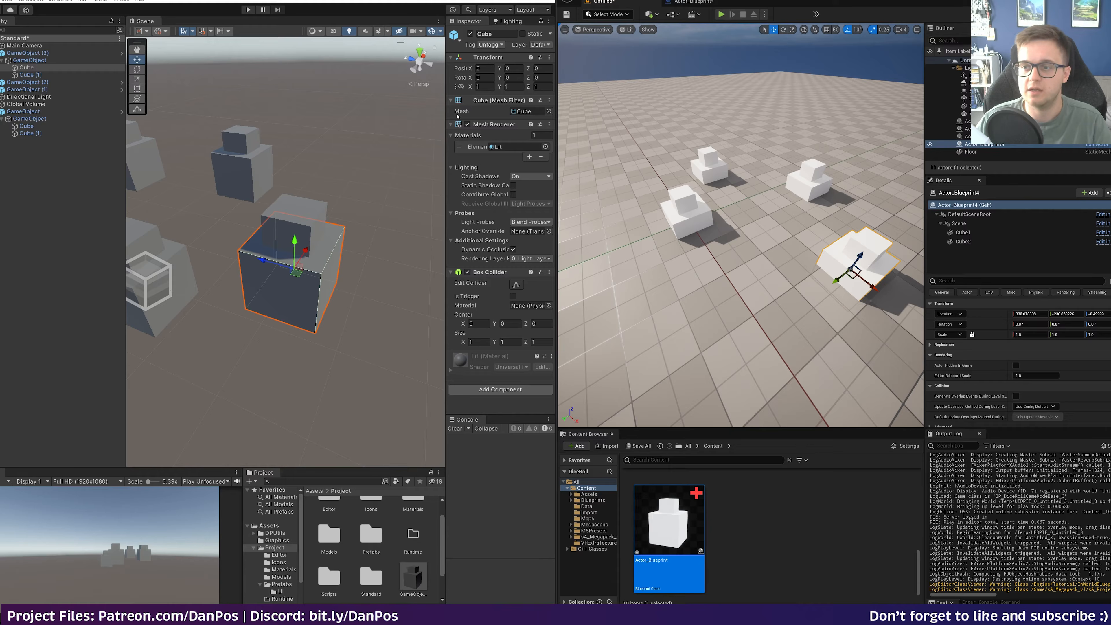
right_drag(699, 94, 683, 78)
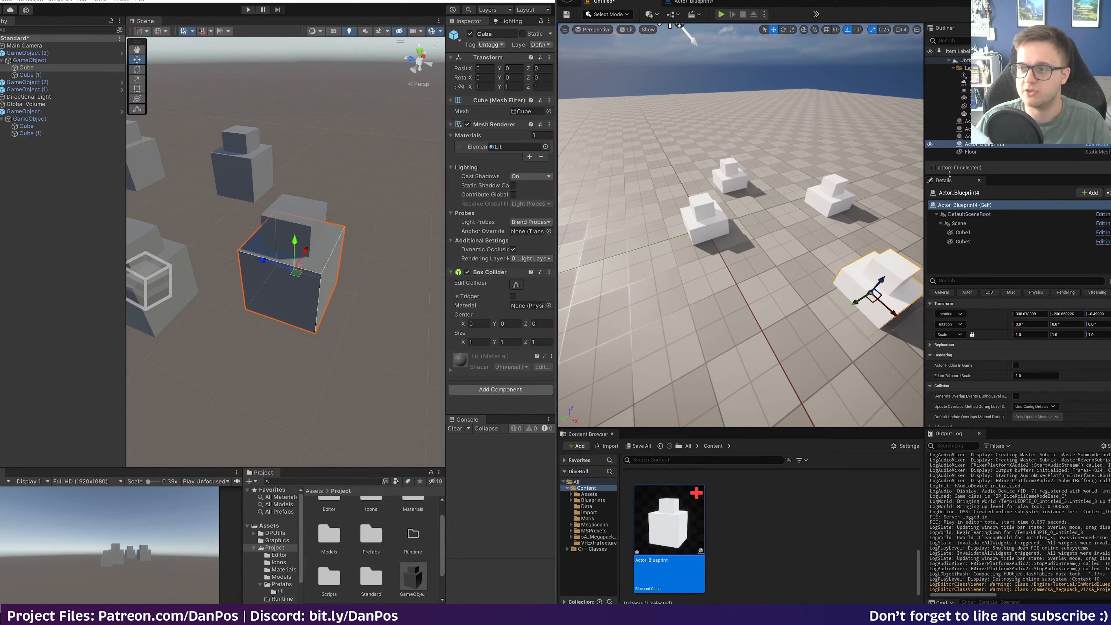
- Create a Blueprint class with Character as its parent in the Content folder, keep the default name, and open it for editing
click(761, 511)
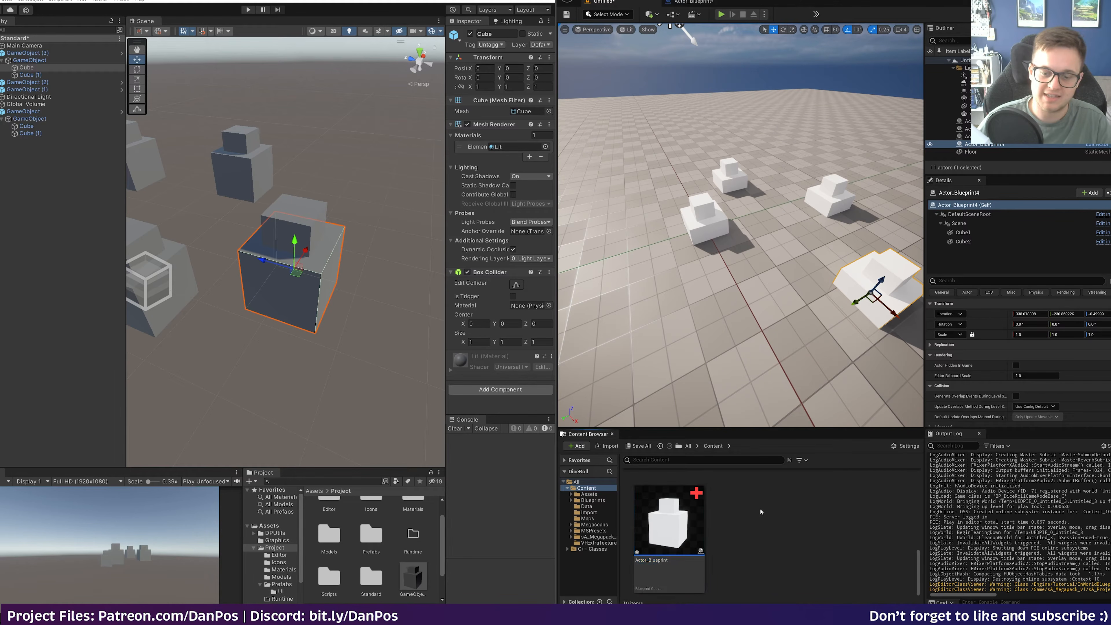
right_click(777, 505)
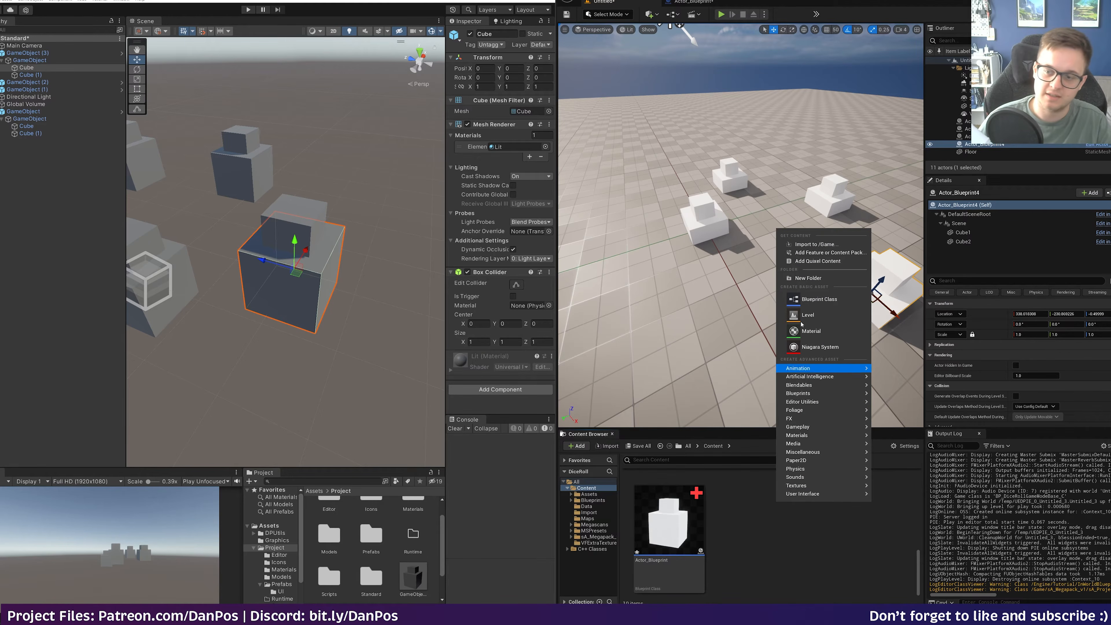
click(813, 302)
drag(515, 210, 703, 131)
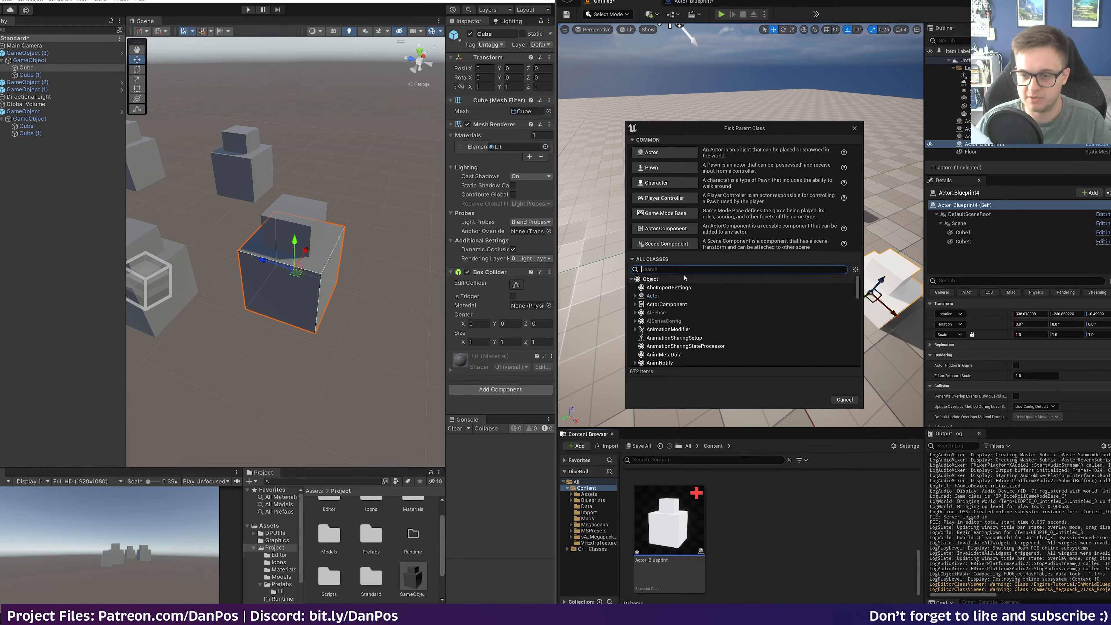
click(665, 182)
key(Return)
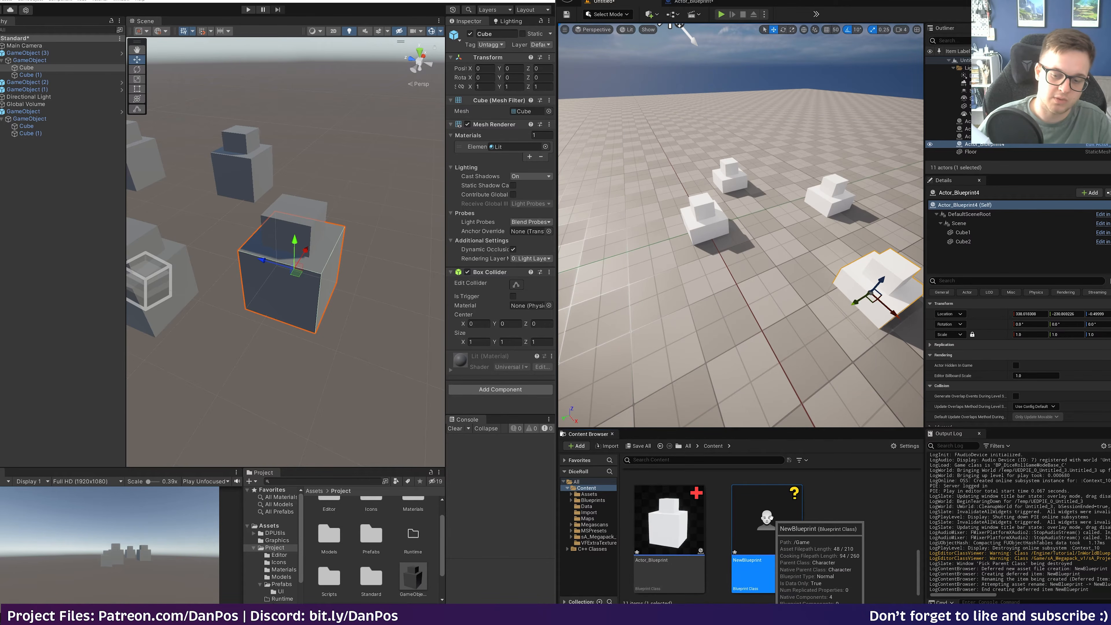
double_click(768, 518)
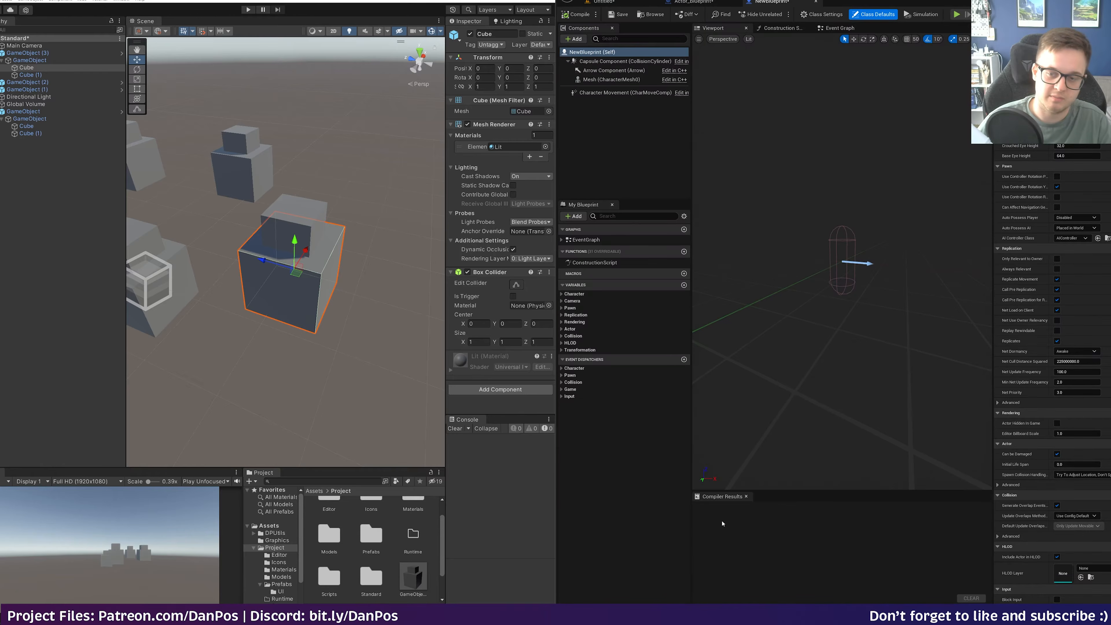
- Assign the DiceBody skeletal mesh to the Mesh component of the new Character blueprint
click(617, 62)
click(612, 70)
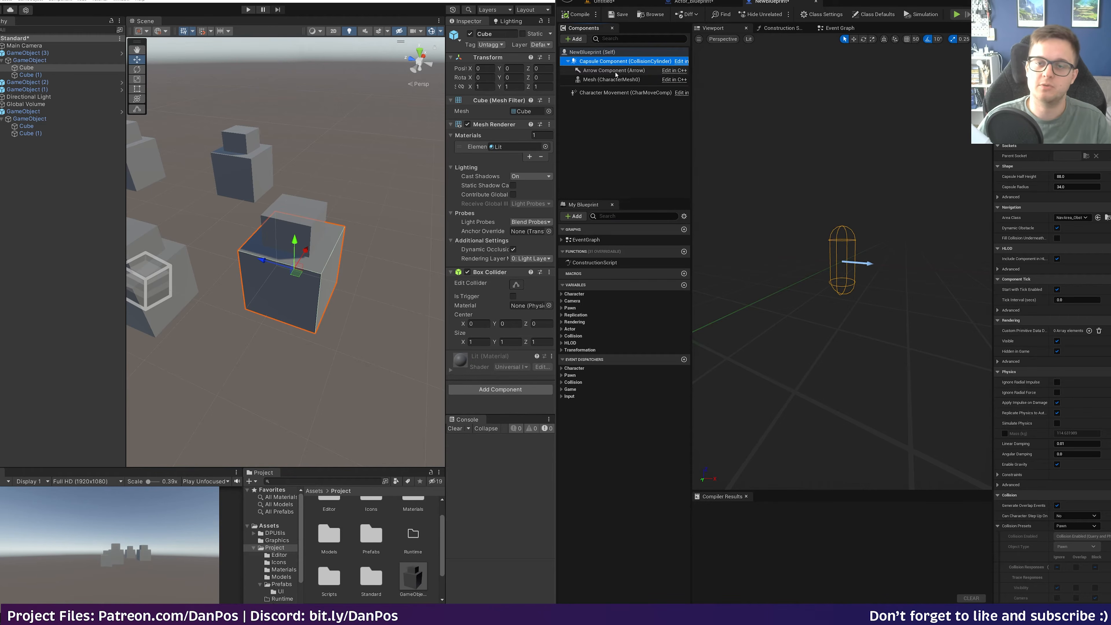
click(612, 79)
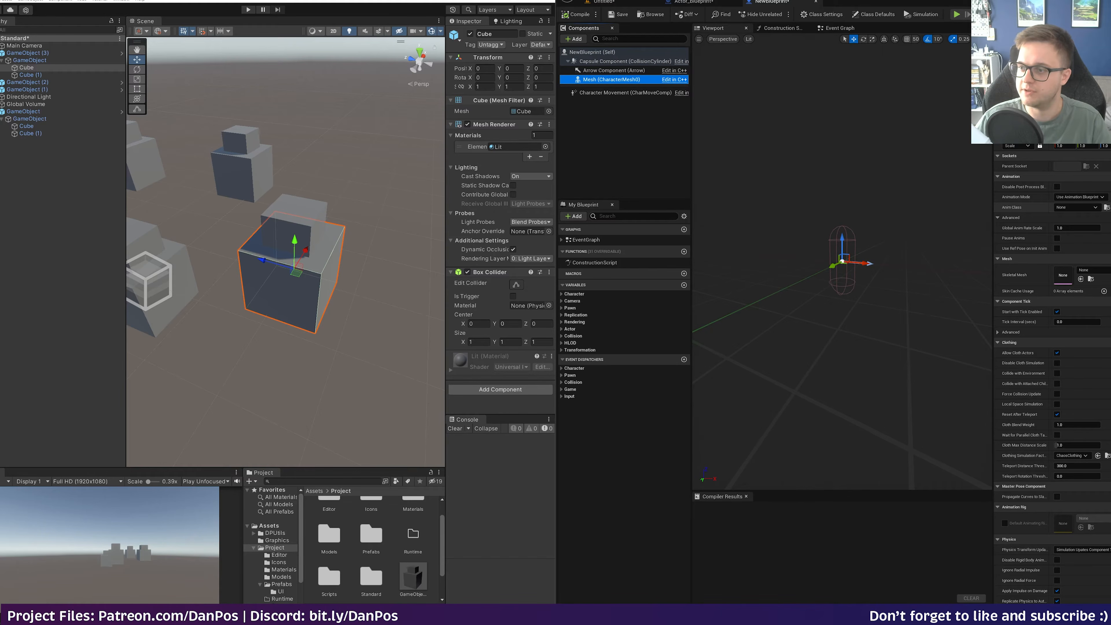
click(1092, 270)
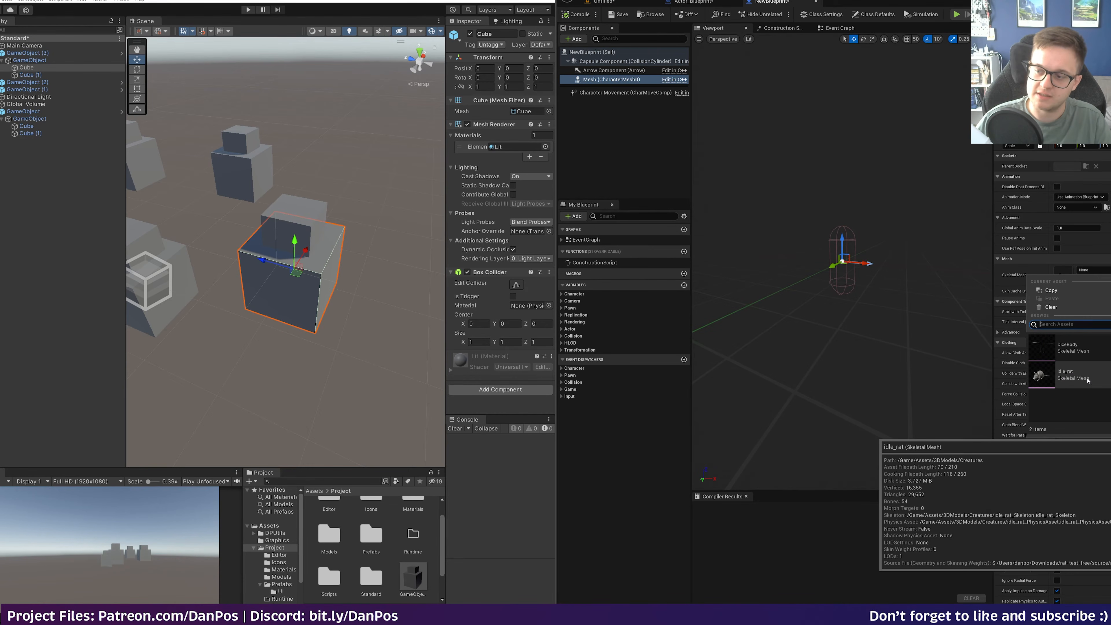
click(1071, 348)
right_drag(831, 272, 813, 302)
key(e)
mouse_move(827, 301)
mouse_down()
mouse_move(853, 284)
mouse_move(846, 271)
mouse_move(818, 296)
mouse_up()
key(w)
- Place an instance of NewBlueprint in the level beside the Actor_Blueprint instances and frame it
click(619, 3)
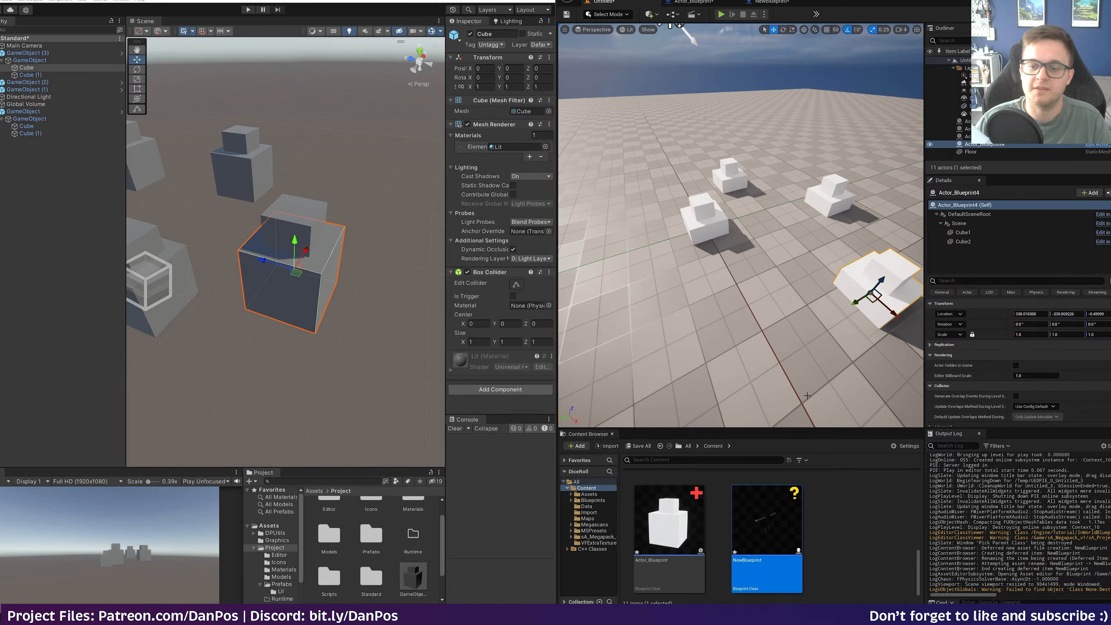
drag(767, 525, 627, 262)
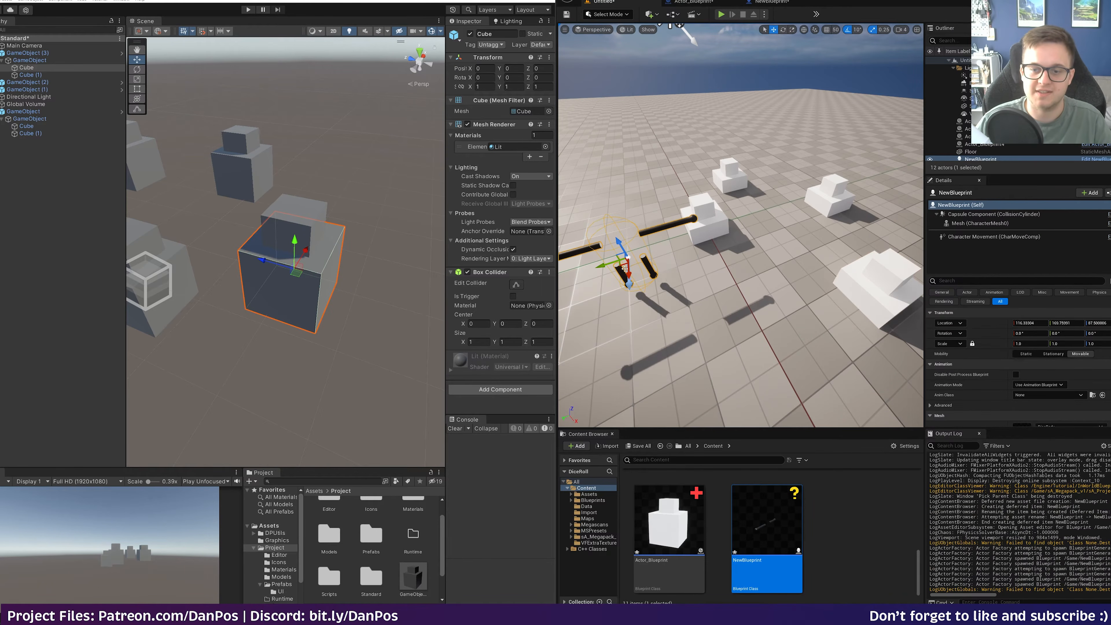
key(f)
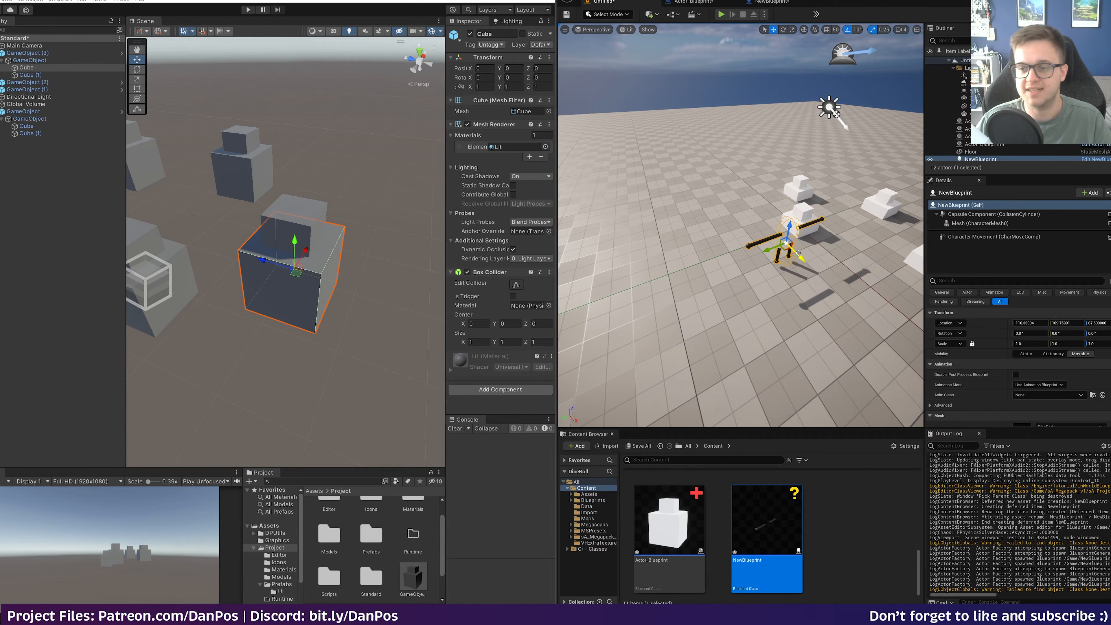
- Examine the class defaults of NewBlueprint and the settings of its Character Movement component
click(771, 2)
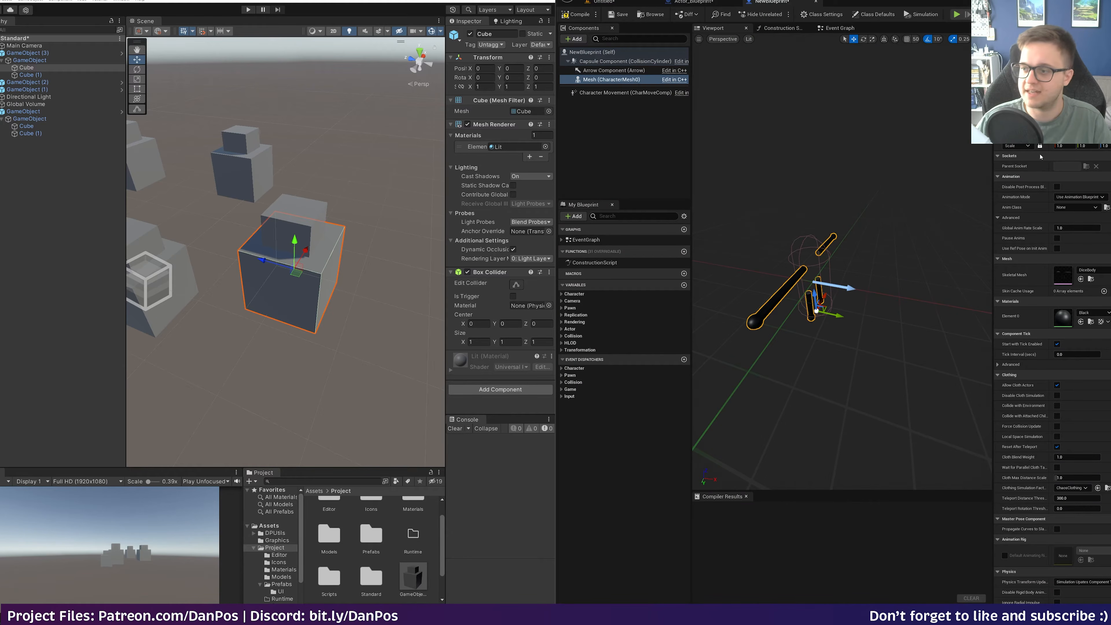
click(603, 53)
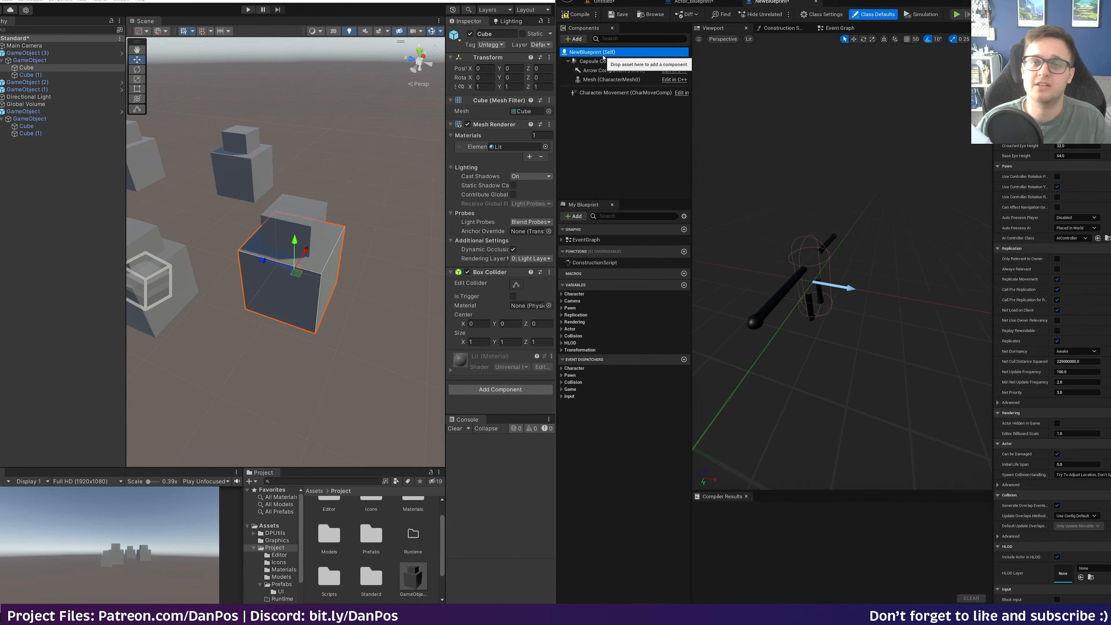
click(625, 93)
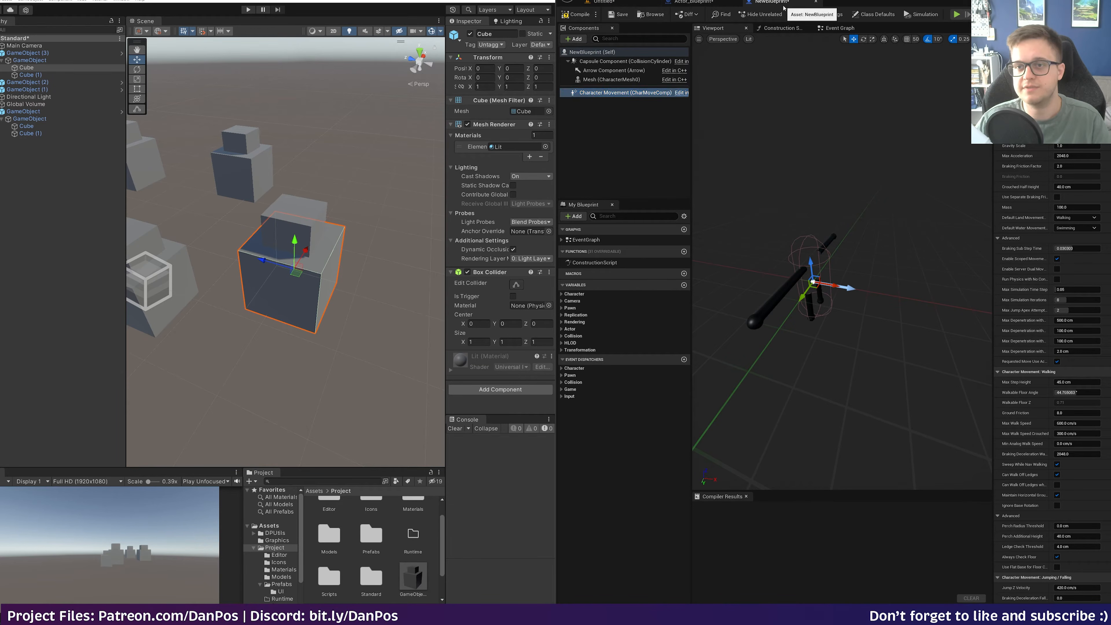
click(708, 3)
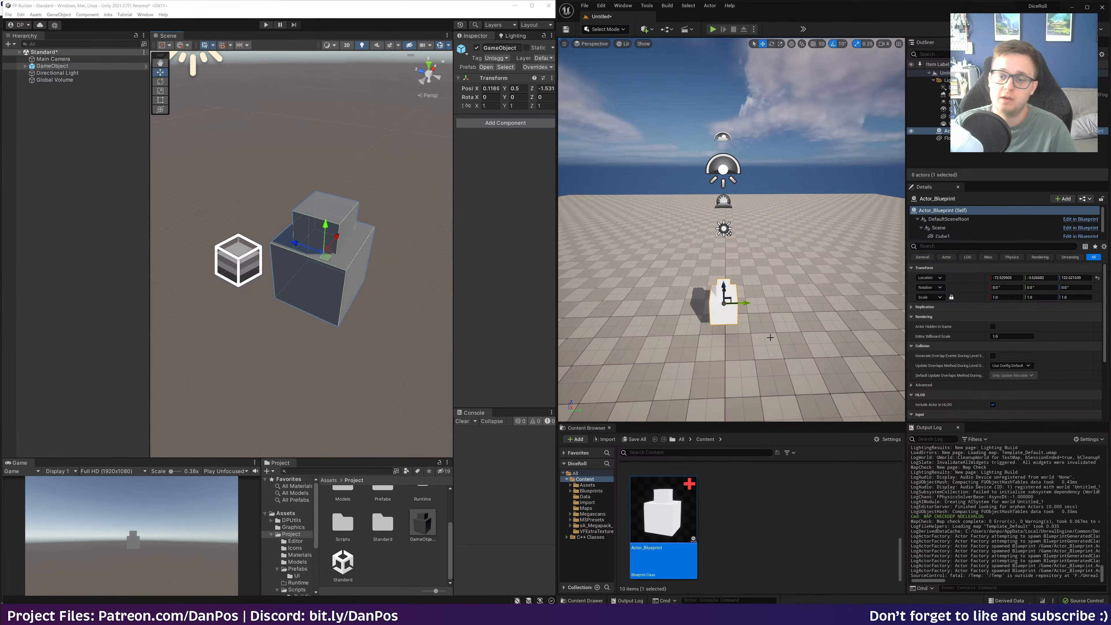
- Try moving the Actor_Blueprint instance sideways along one axis in the level
key(w)
right_drag(771, 338, 631, 257)
key(s)
key(w)
key(s)
key(e)
key(a)
key(q)
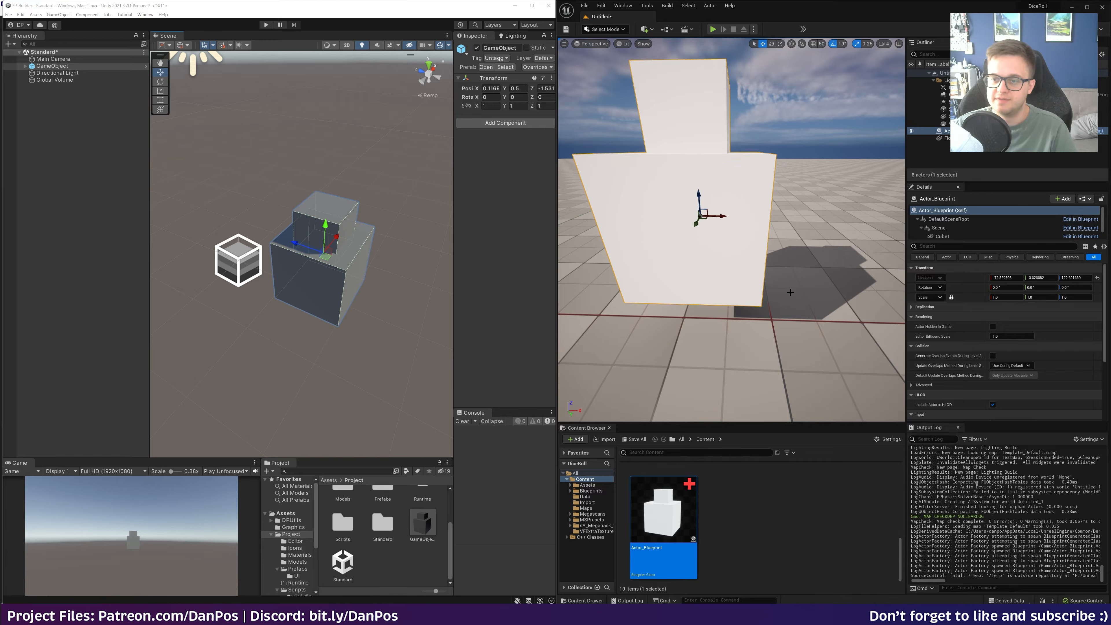
right_drag(735, 225, 736, 237)
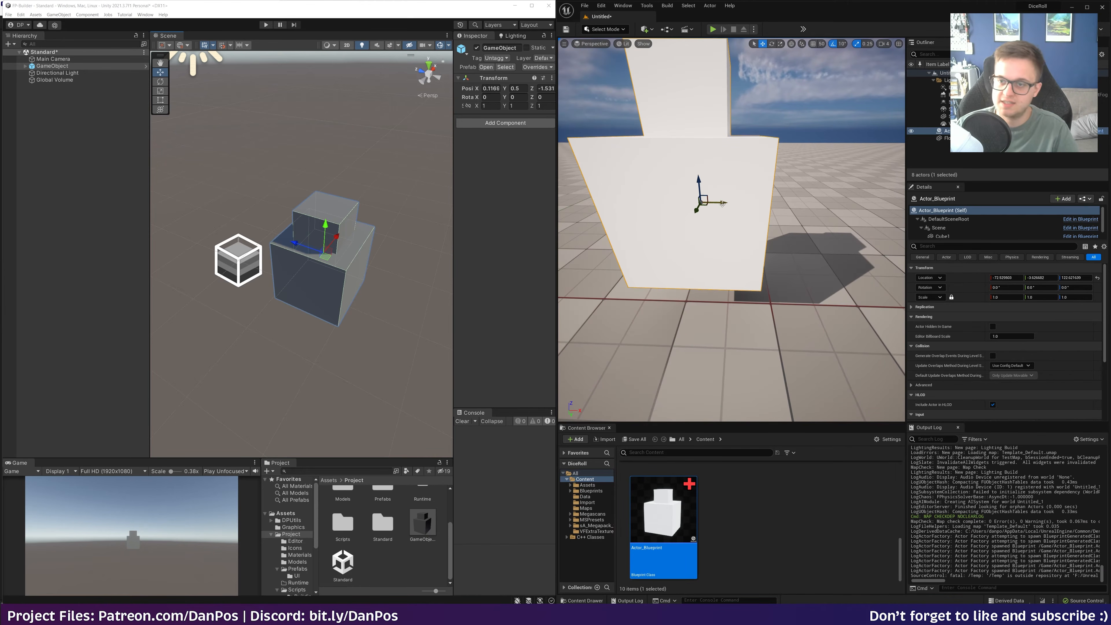
drag(723, 204, 901, 205)
- Place an empty Actor in the level away from the Actor_Blueprint instance and frame it
click(702, 253)
right_drag(702, 253, 656, 238)
key(d)
key(q)
key(f)
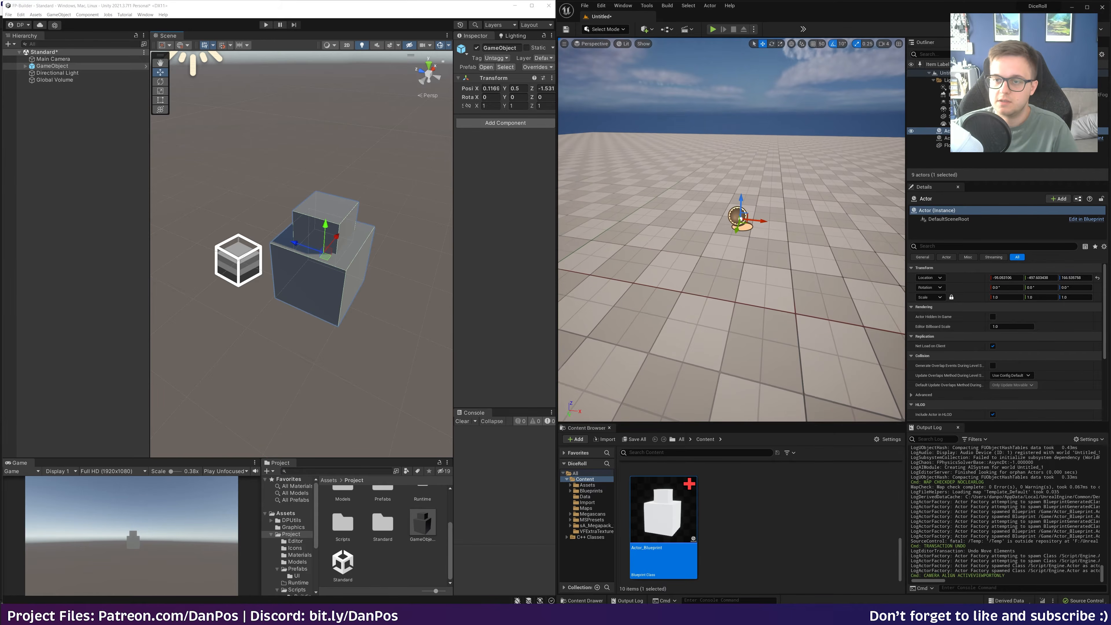
key(g)
scroll(745, 183, up, 2)
key(g)
right_drag(746, 183, 710, 225)
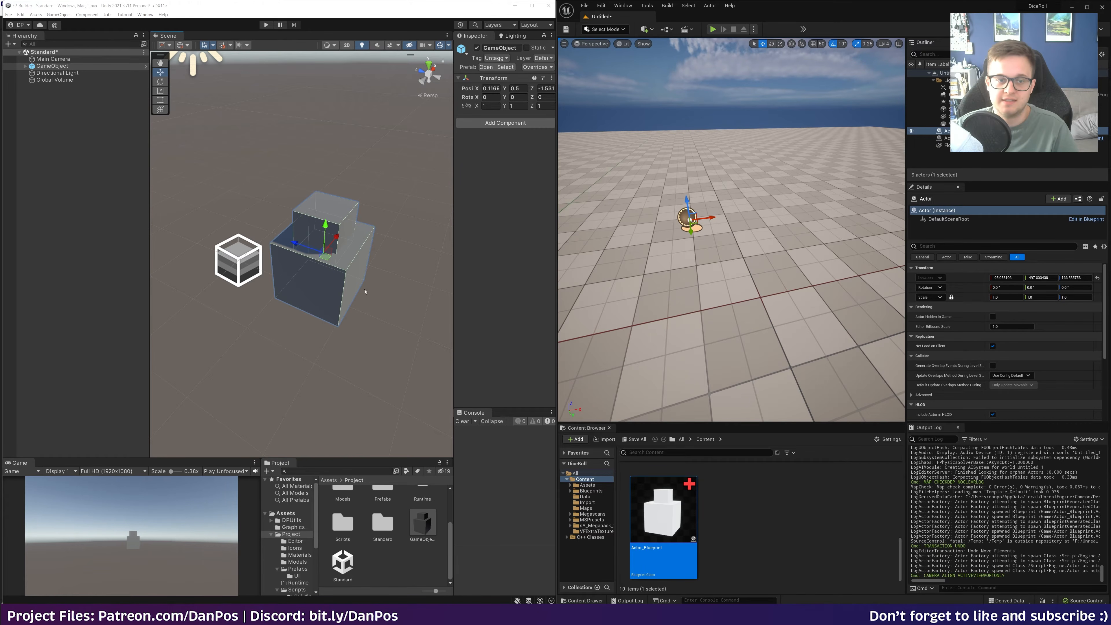
key(f)
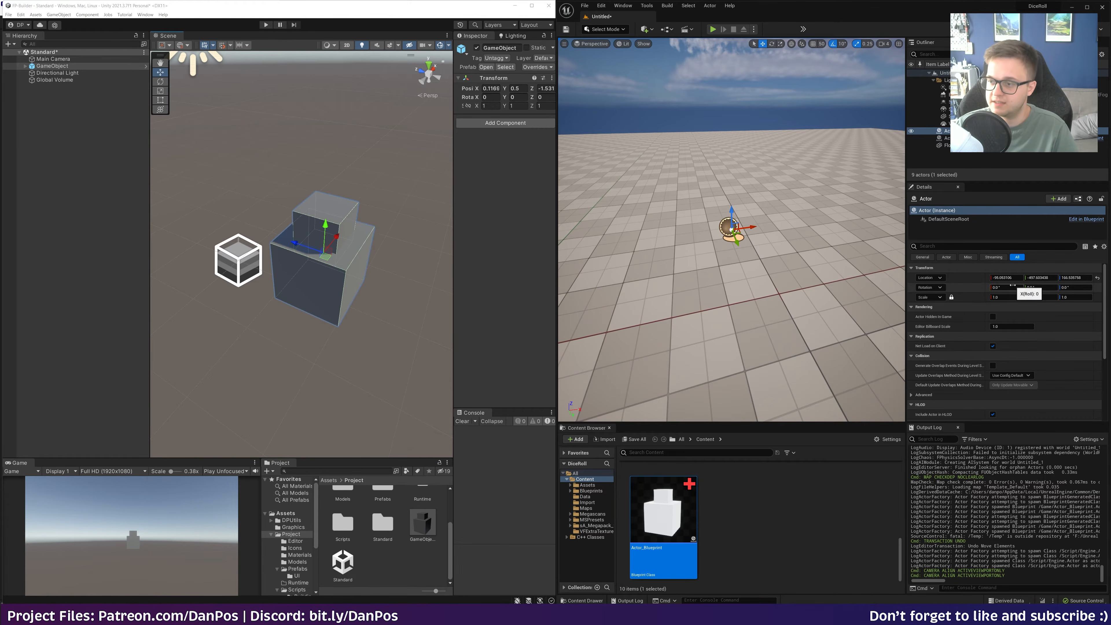
- Reset the empty Actor's location to the world origin and snap it to the floor
click(1097, 278)
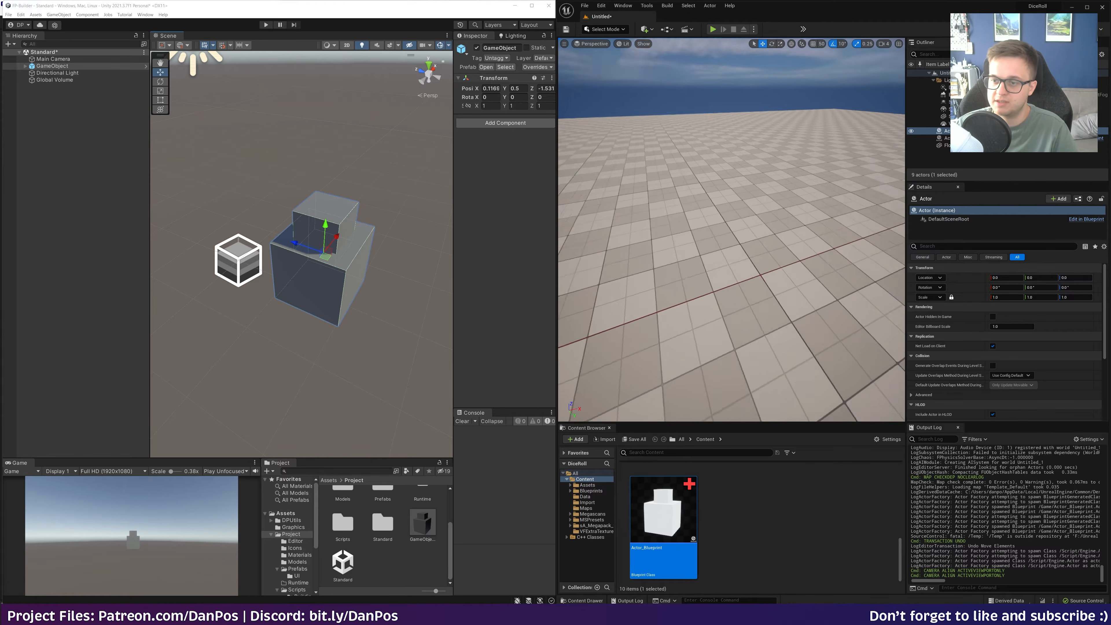
key(f)
key(End)
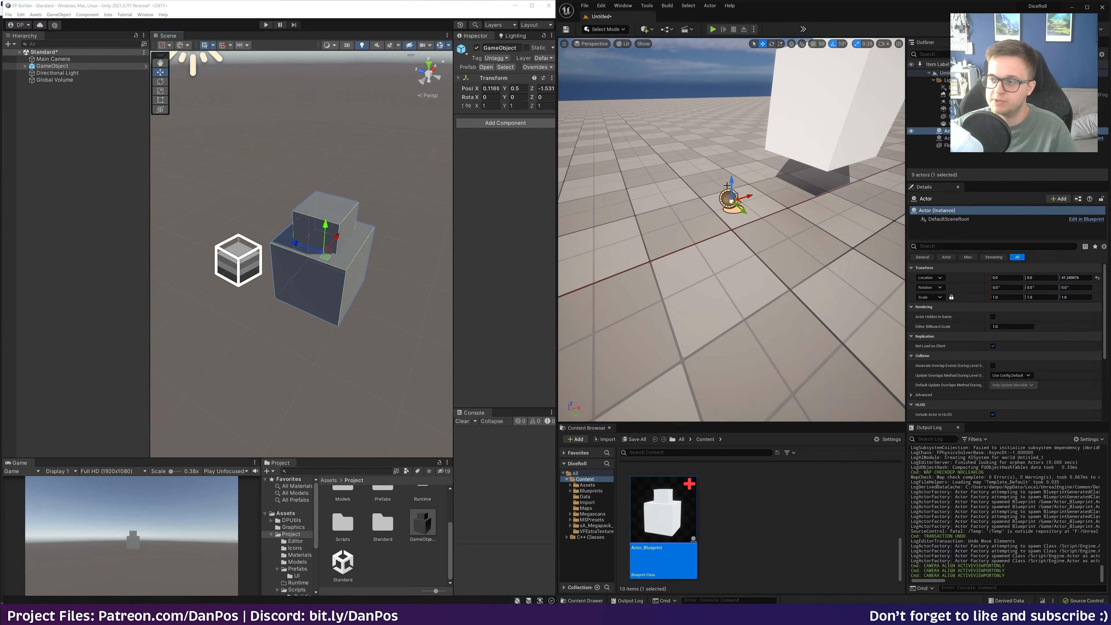
mouse_move(709, 272)
right_down()
mouse_move(831, 219)
mouse_move(681, 286)
mouse_move(656, 245)
mouse_move(652, 284)
mouse_move(704, 286)
right_up()
key(w)
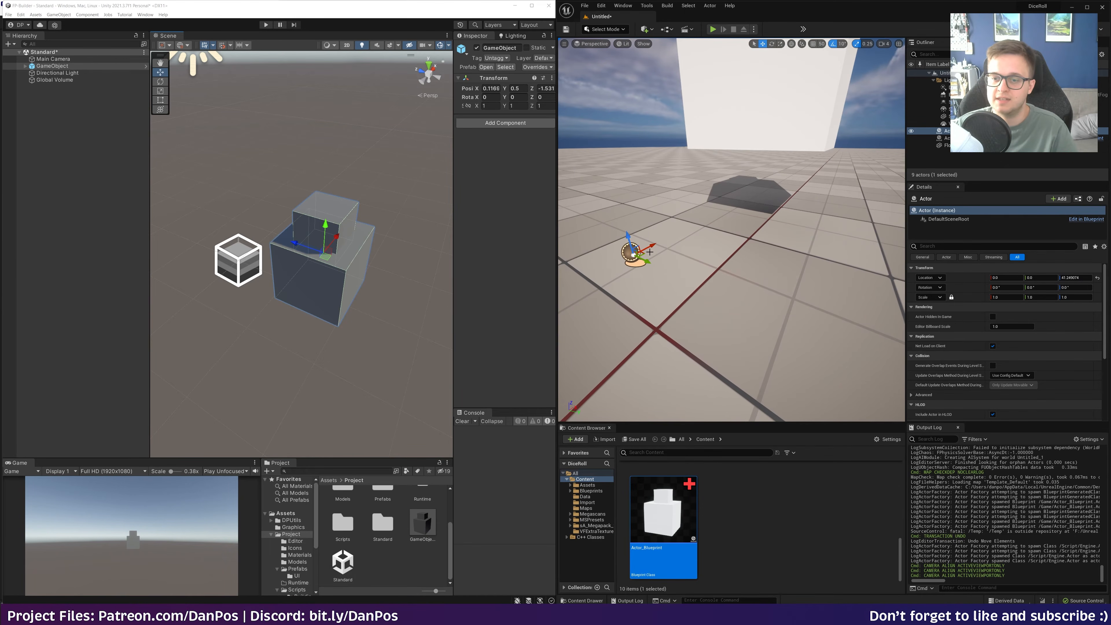
drag(650, 247, 657, 279)
drag(647, 235, 629, 147)
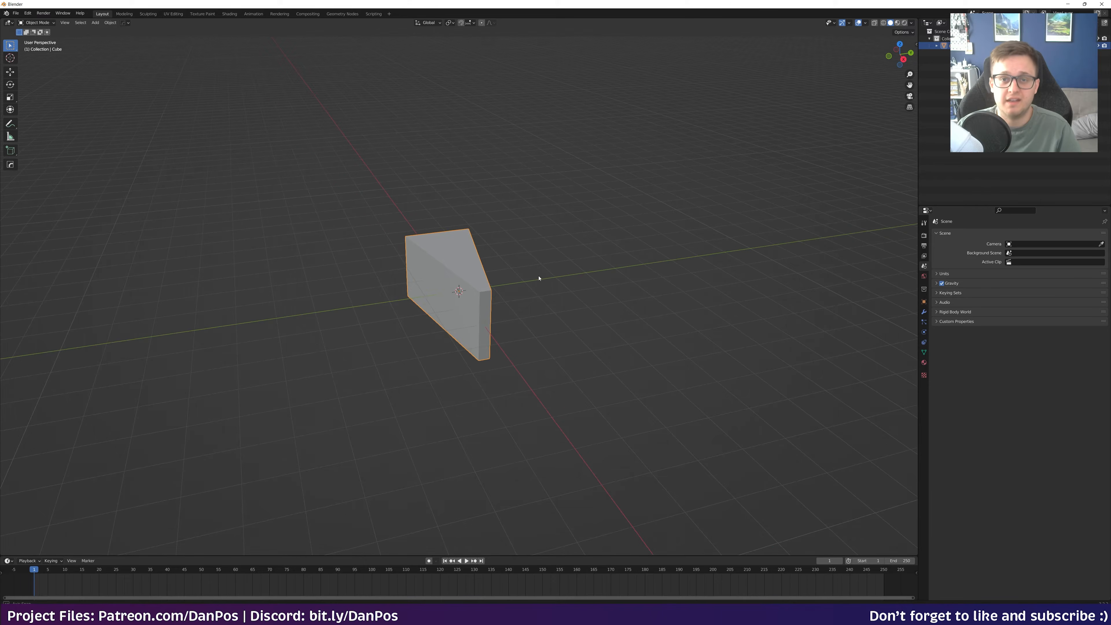
- Switch to Blender, delete the wedge-shaped mesh, and add a mesh cube at the origin
key(x)
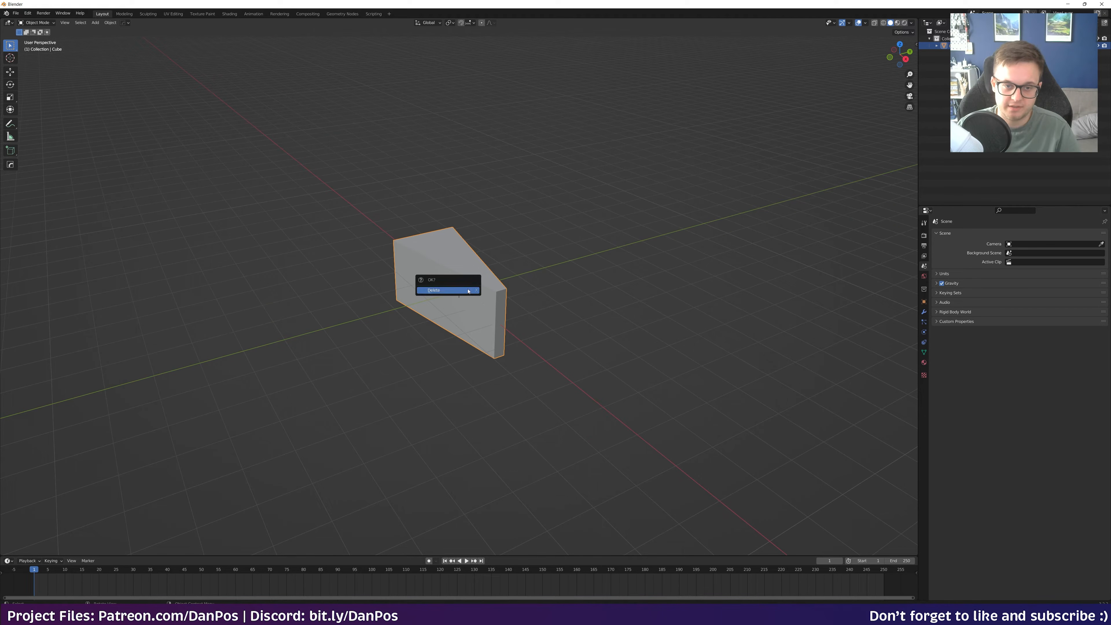
click(472, 291)
middle_drag(472, 291, 548, 153)
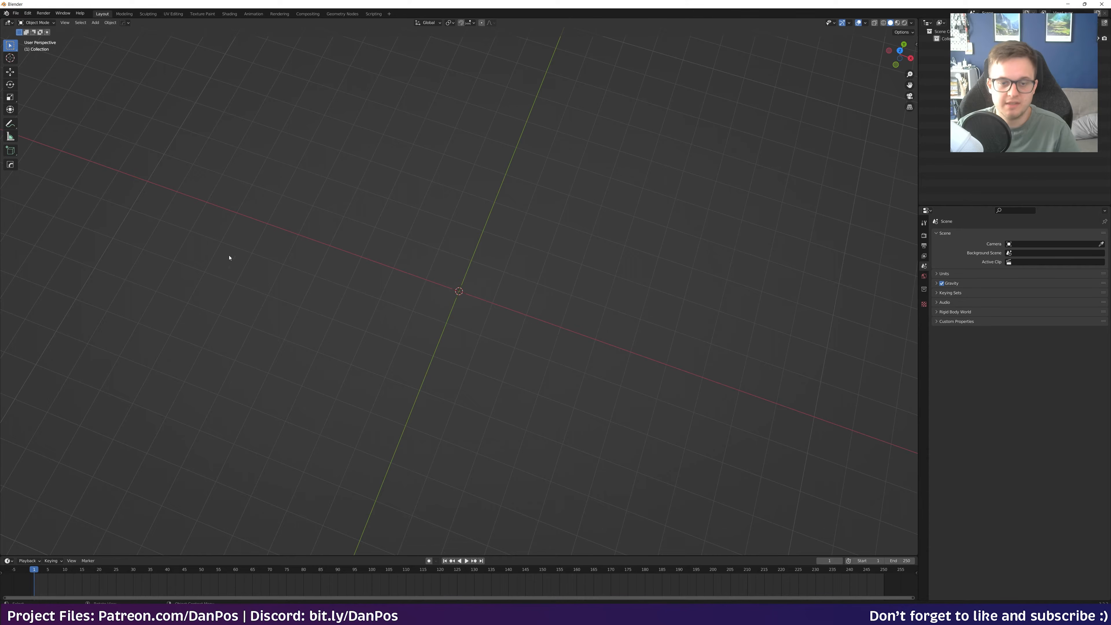
middle_drag(503, 330, 464, 286)
key(shift+a)
mouse_move(466, 292)
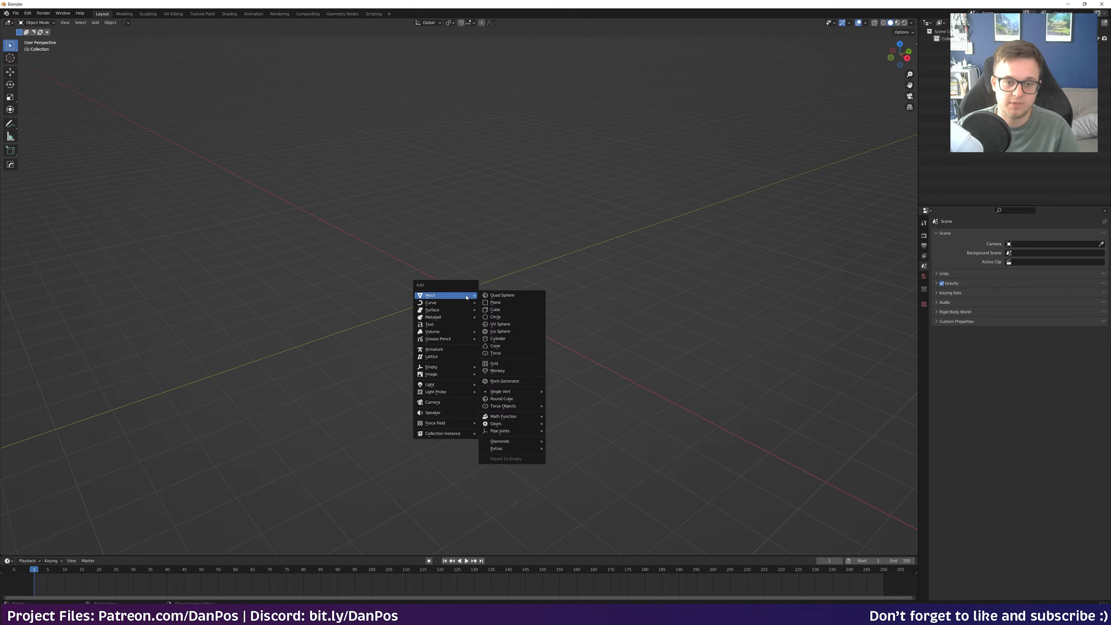
click(503, 310)
key(g)
key(z)
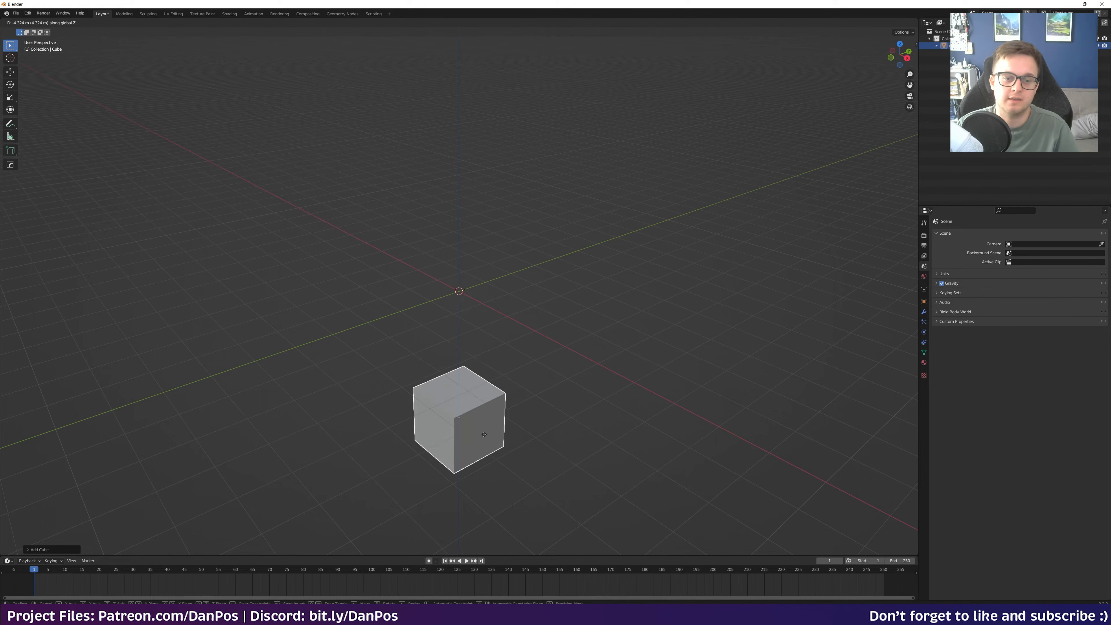
right_click(466, 279)
- Show the cube's transform values and clear its location to the world origin
middle_drag(444, 269, 493, 319)
key(n)
drag(869, 66, 906, 66)
key(alt+g)
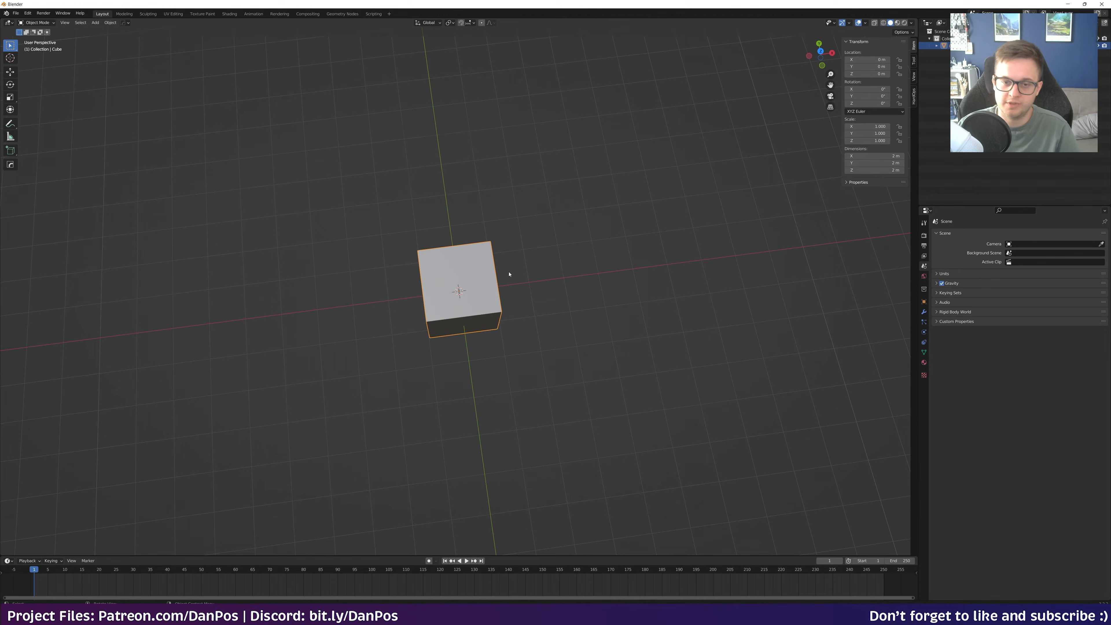
middle_drag(528, 318, 500, 262)
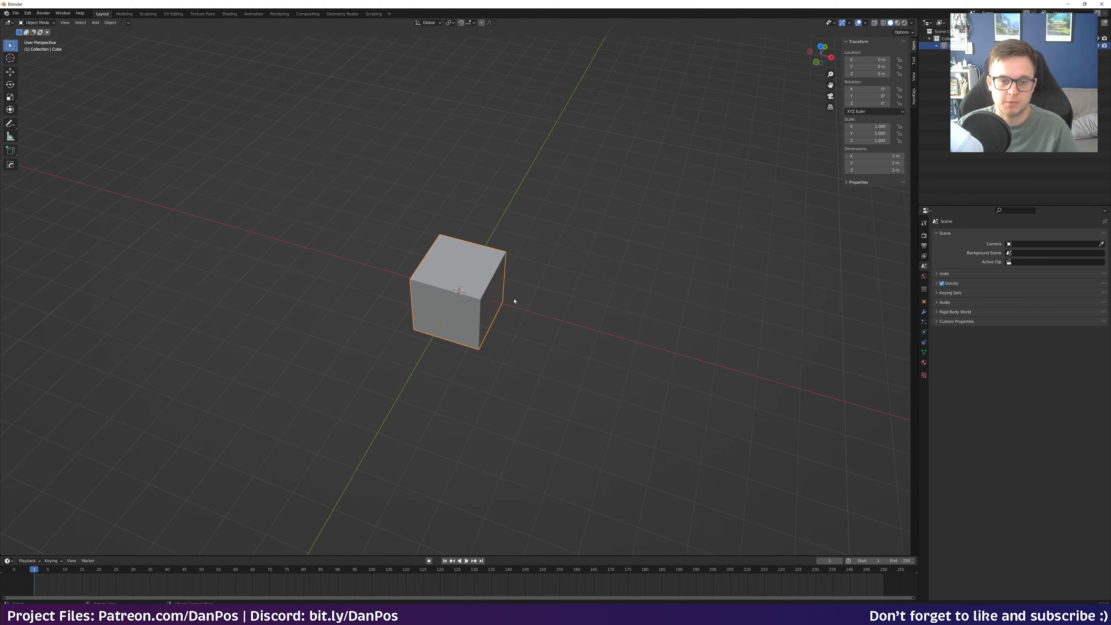
middle_drag(514, 302, 564, 279)
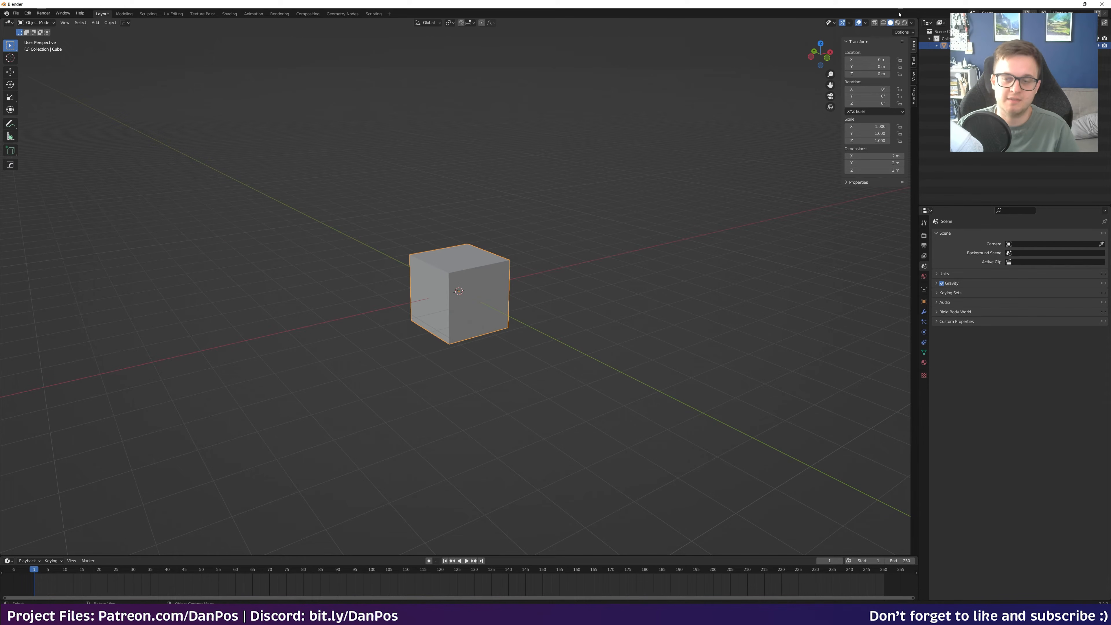
click(1102, 4)
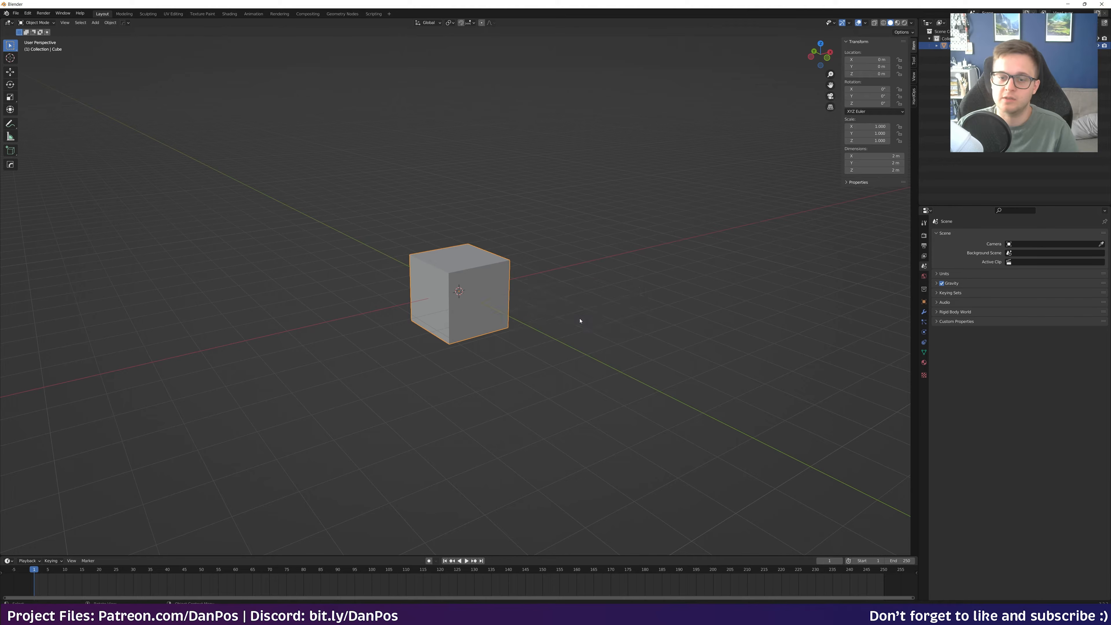
- Switch to the Unity scene and move the parent GameObject to about X 0.673, Y 2.379, Z -2.234
click(579, 320)
right_drag(666, 193, 614, 186)
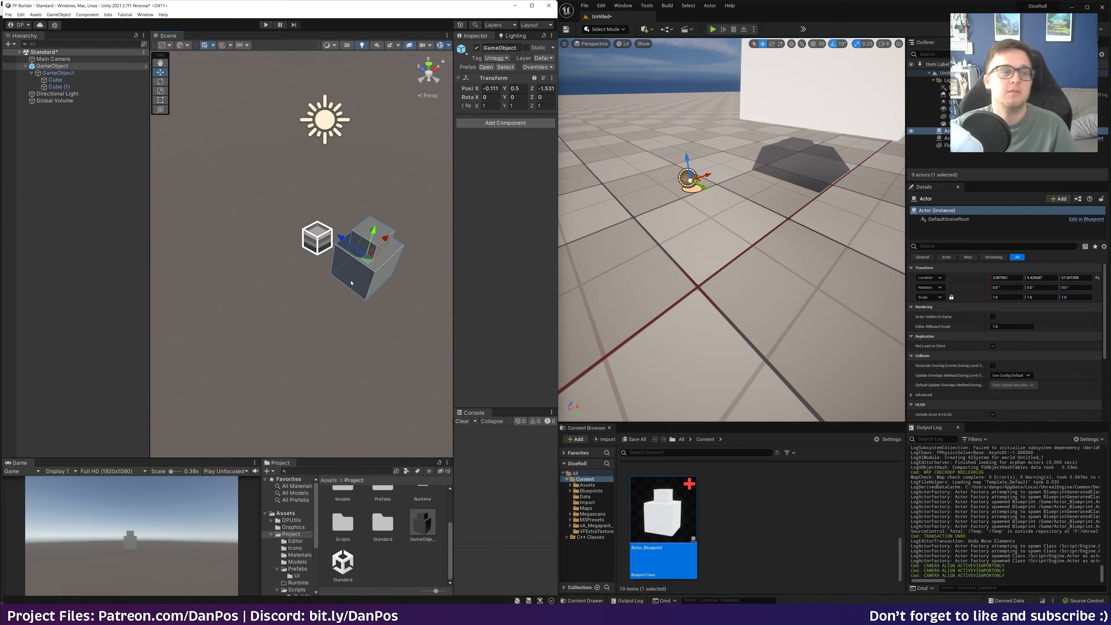
right_drag(333, 285, 260, 270)
drag(321, 247, 310, 205)
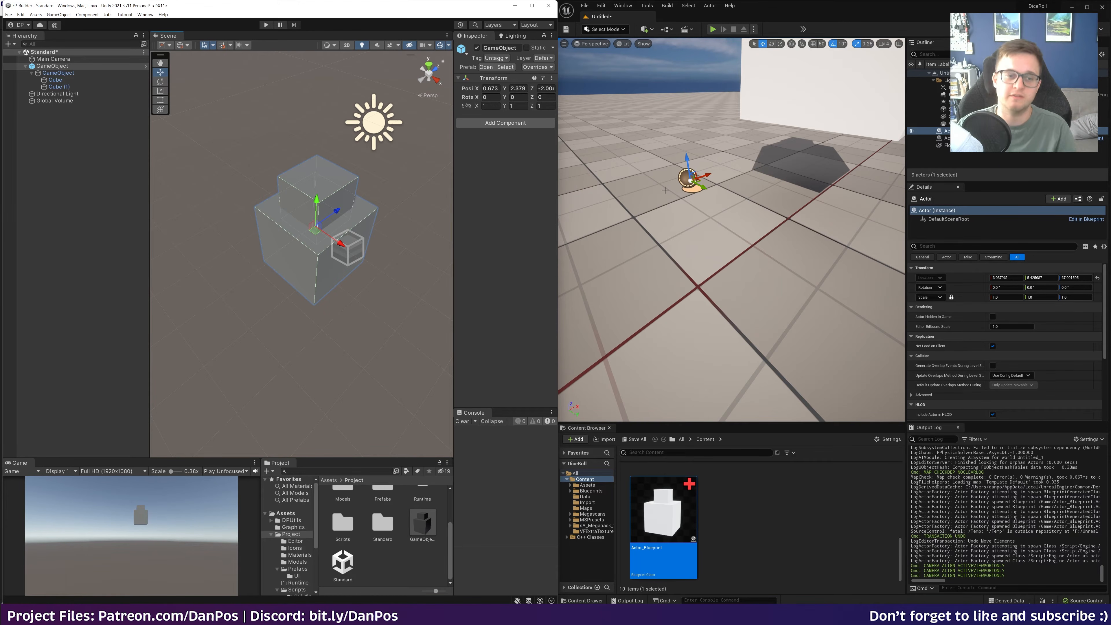
scroll(346, 233, down, 3)
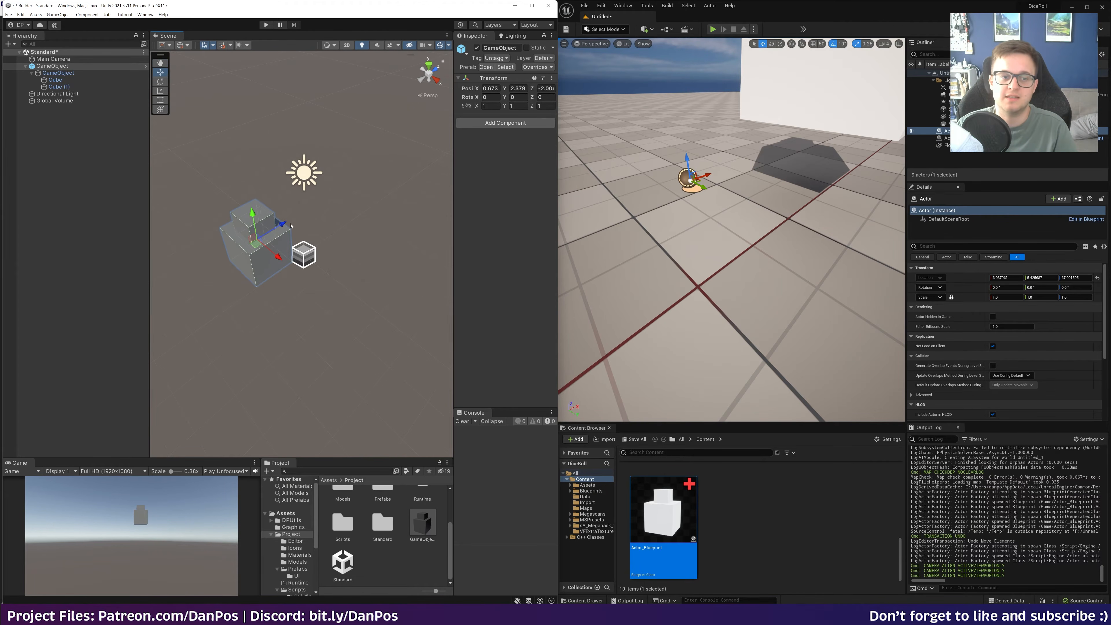
mouse_move(282, 224)
mouse_down()
mouse_move(434, 140)
mouse_move(276, 230)
mouse_move(237, 291)
mouse_move(307, 245)
mouse_move(244, 281)
mouse_move(245, 256)
mouse_move(380, 173)
mouse_move(234, 259)
mouse_move(413, 147)
mouse_move(267, 225)
mouse_move(377, 176)
mouse_move(272, 235)
mouse_up()
- Reposition the selected Actor in the Unreal level along its X and Y axes
drag(708, 176, 669, 213)
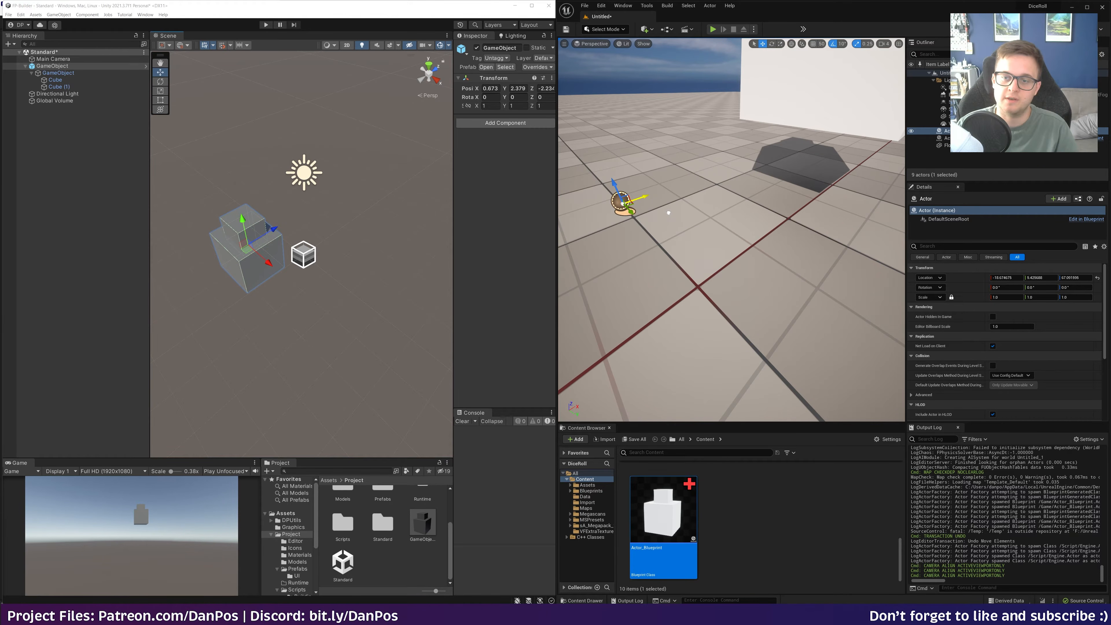
drag(644, 198, 665, 192)
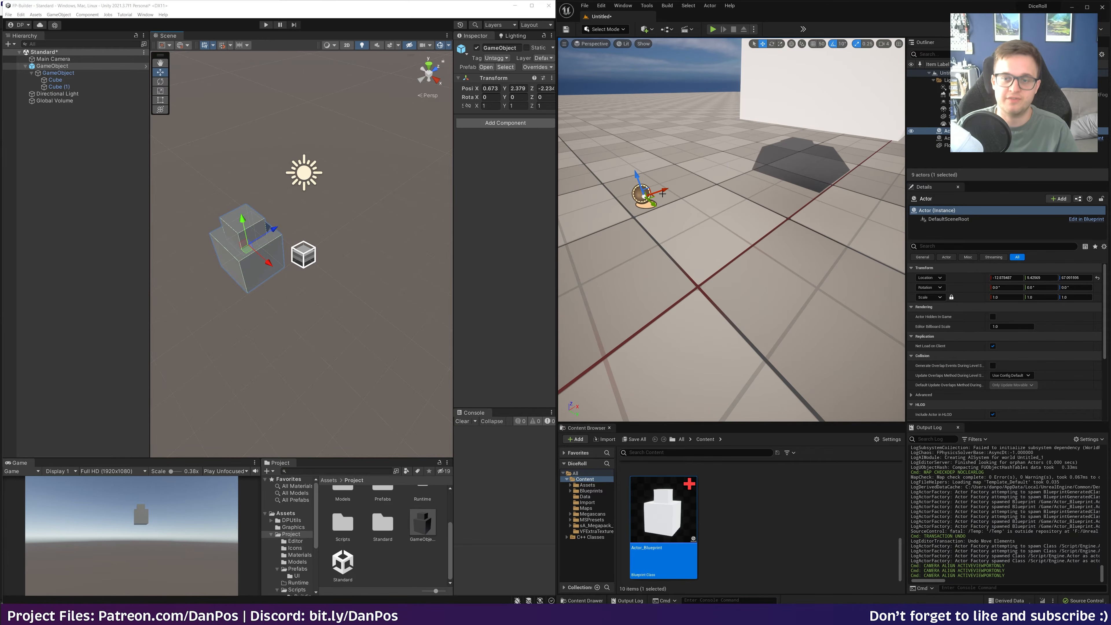
drag(663, 190, 692, 246)
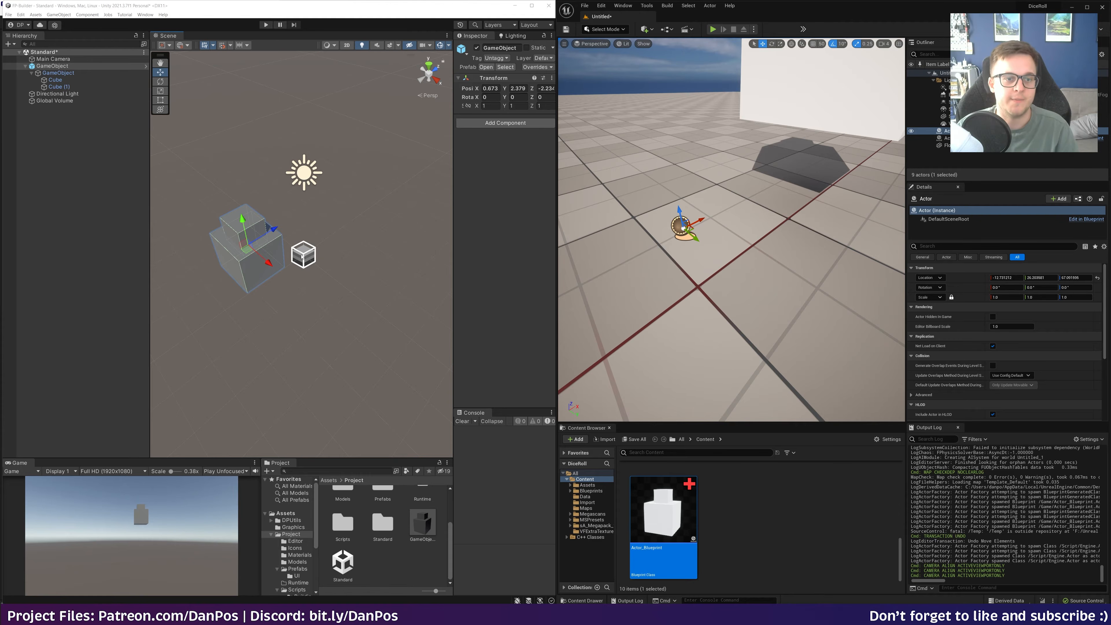
- Move the parent GameObject in Unity, in both 3D and 2D scene view, to about X 1.916, Y 3.687
drag(247, 248, 271, 191)
drag(292, 234, 280, 276)
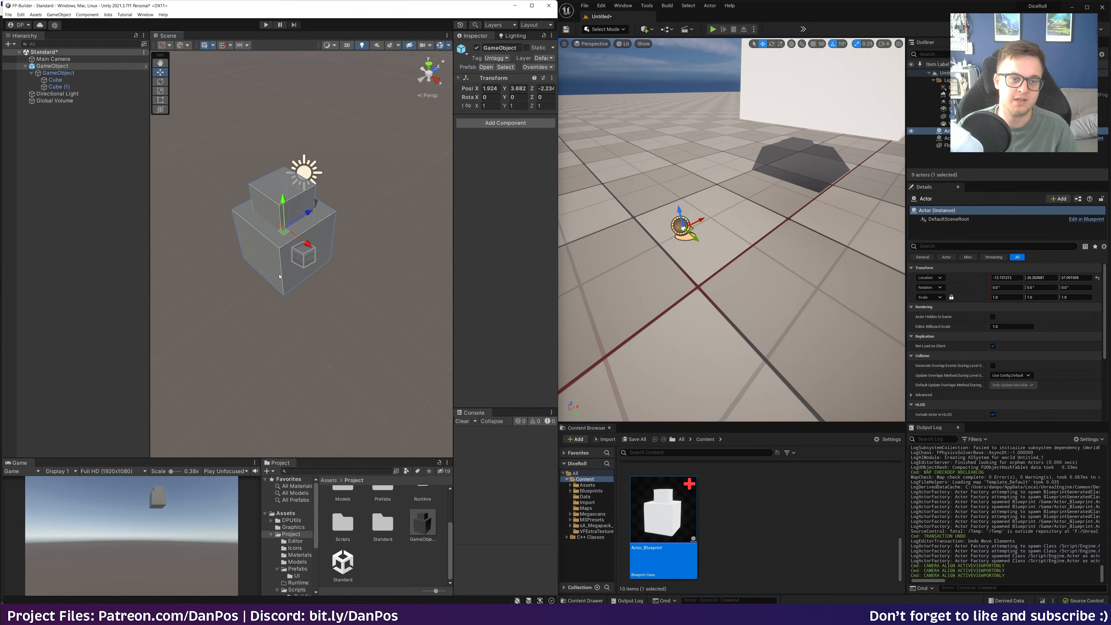
click(347, 45)
key(f)
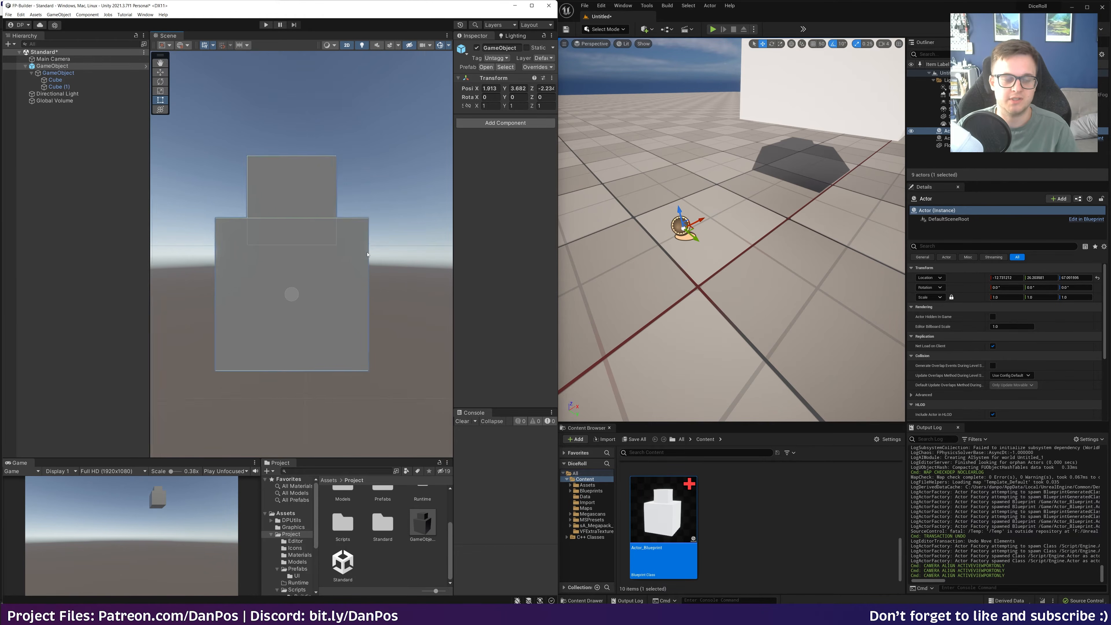
click(364, 254)
click(52, 66)
key(w)
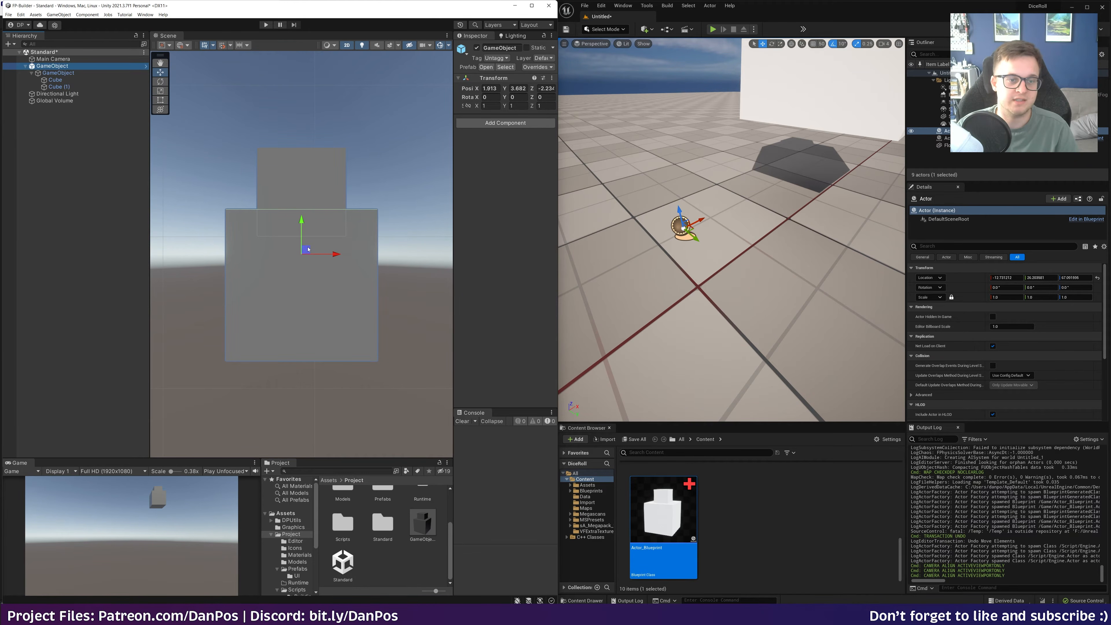
drag(308, 250, 347, 302)
mouse_move(315, 268)
mouse_down()
mouse_move(342, 134)
mouse_move(312, 252)
mouse_up()
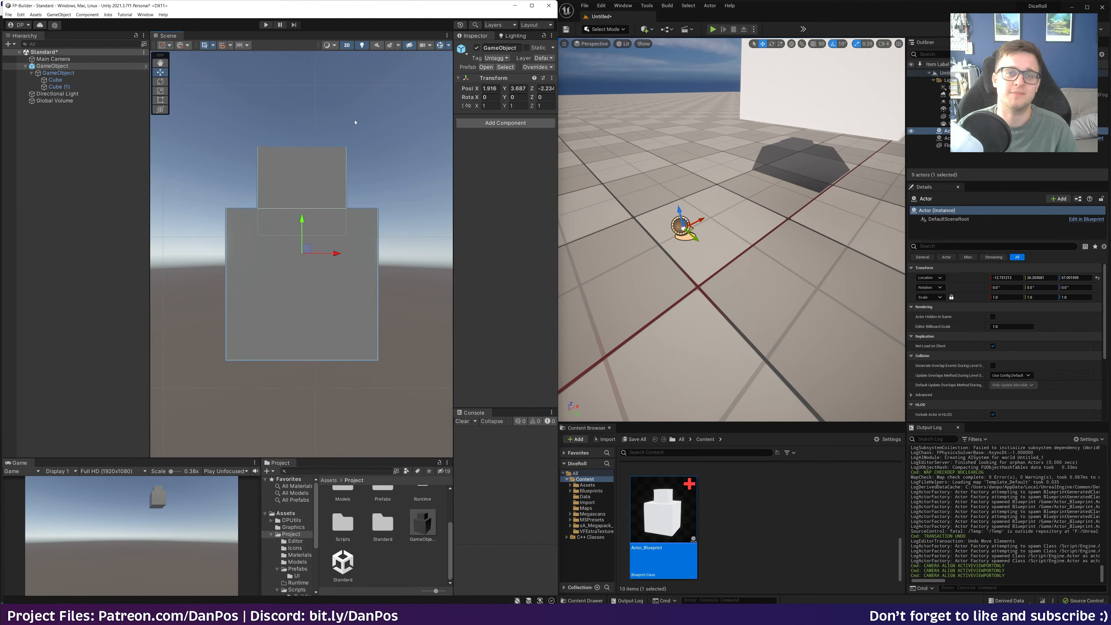
- Shift the lower Cube slightly along negative X in Unity's 2D scene view and return to the 3D view
click(347, 45)
click(347, 46)
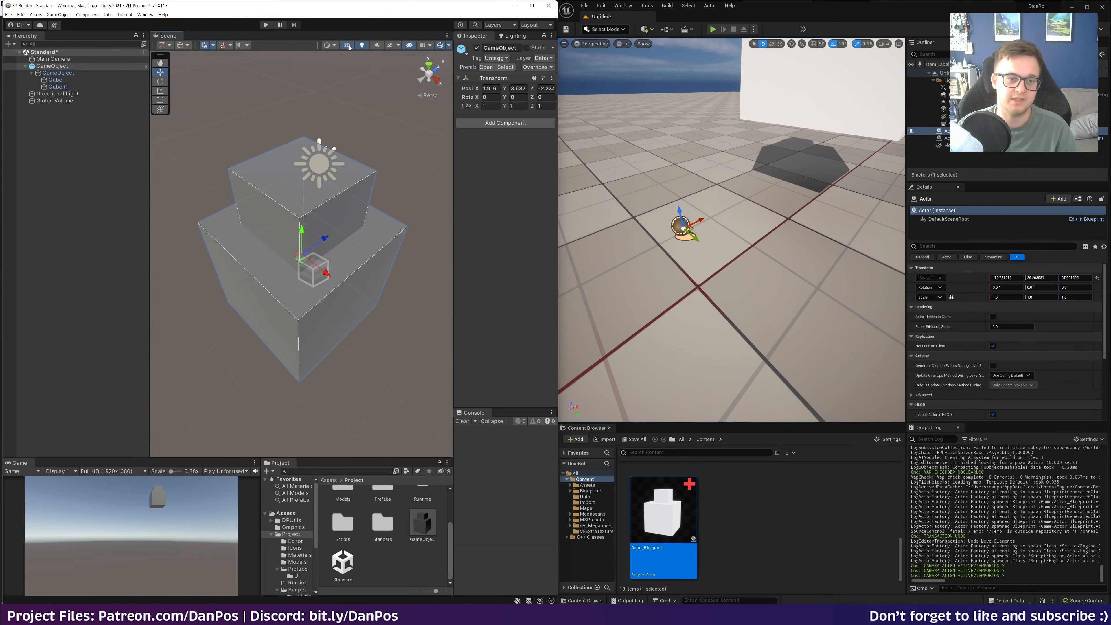
key(t)
click(359, 283)
key(w)
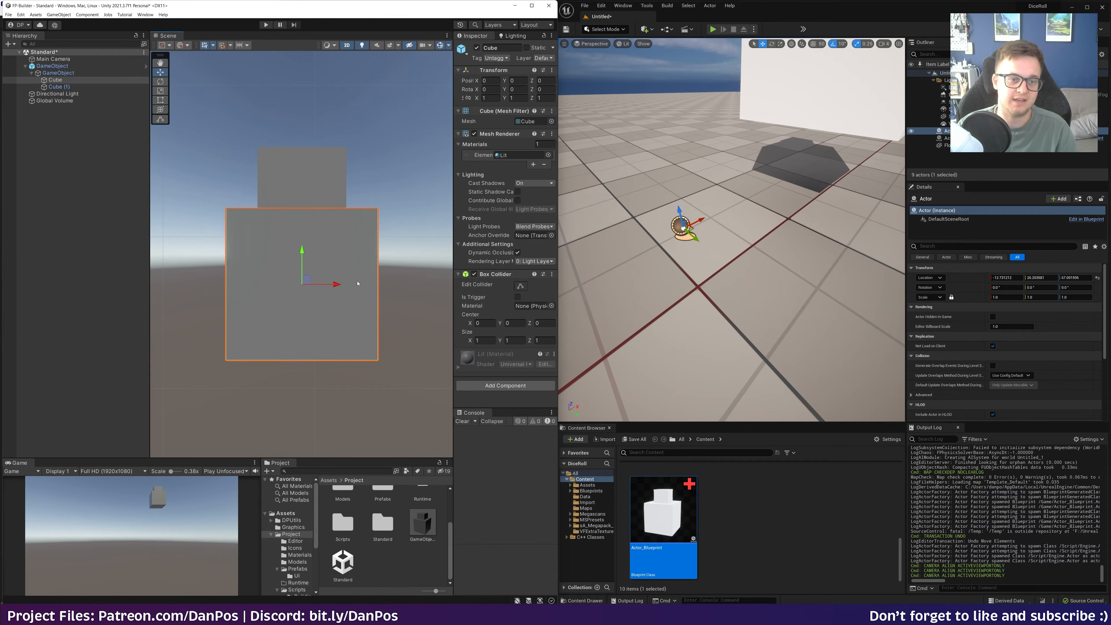
drag(330, 285, 383, 224)
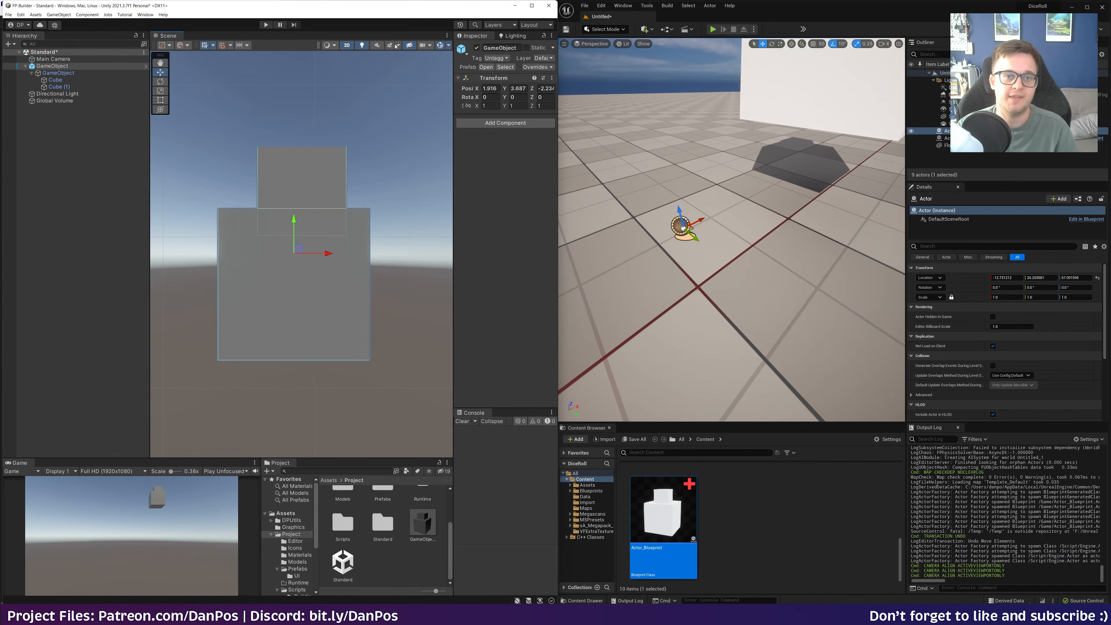
click(351, 47)
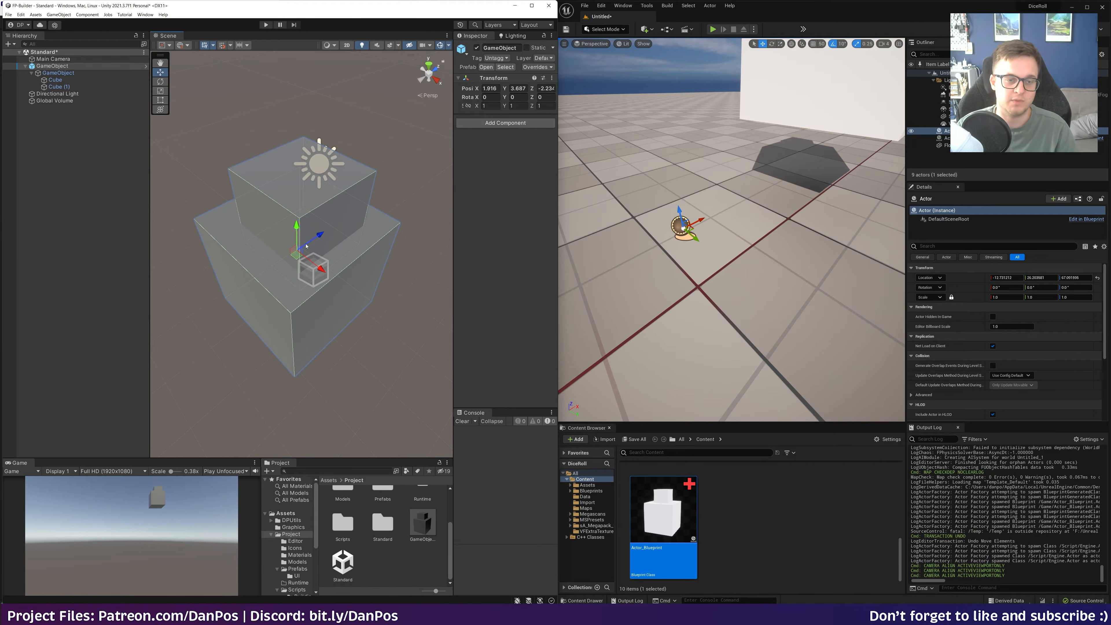
- Move the Unity GameObject to about X 1.669, Y 3.335, Z -2.06, and reposition the Actor in the Unreal level
drag(328, 234, 290, 256)
alt+drag(717, 228, 758, 219)
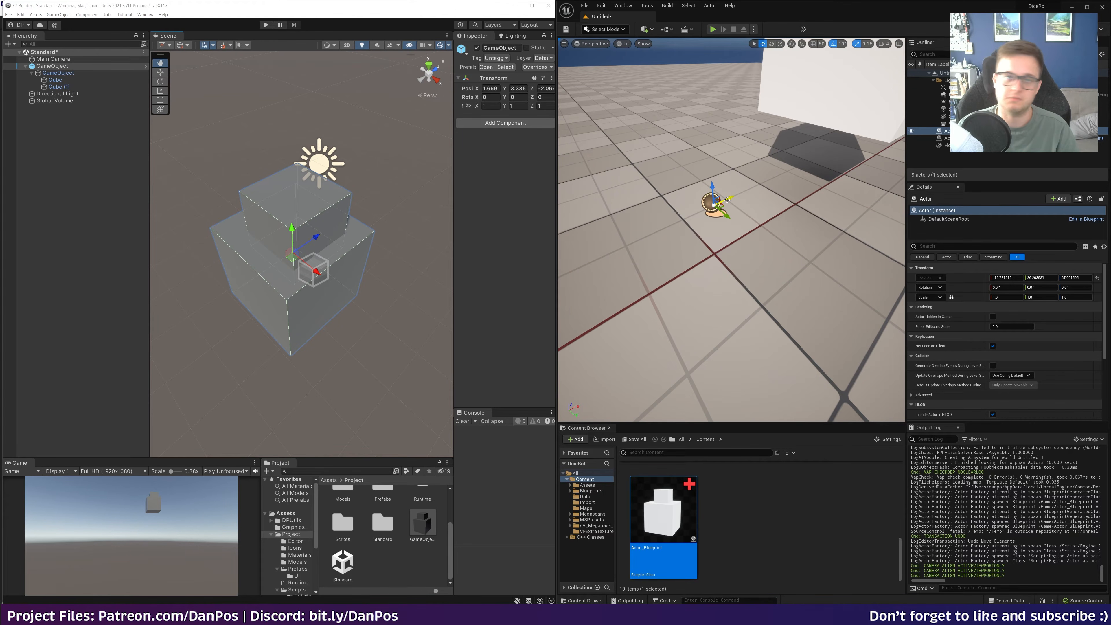
mouse_move(728, 199)
mouse_down()
mouse_move(710, 214)
mouse_move(751, 194)
mouse_move(777, 244)
mouse_move(753, 224)
mouse_move(738, 140)
mouse_move(737, 225)
mouse_move(737, 198)
mouse_up()
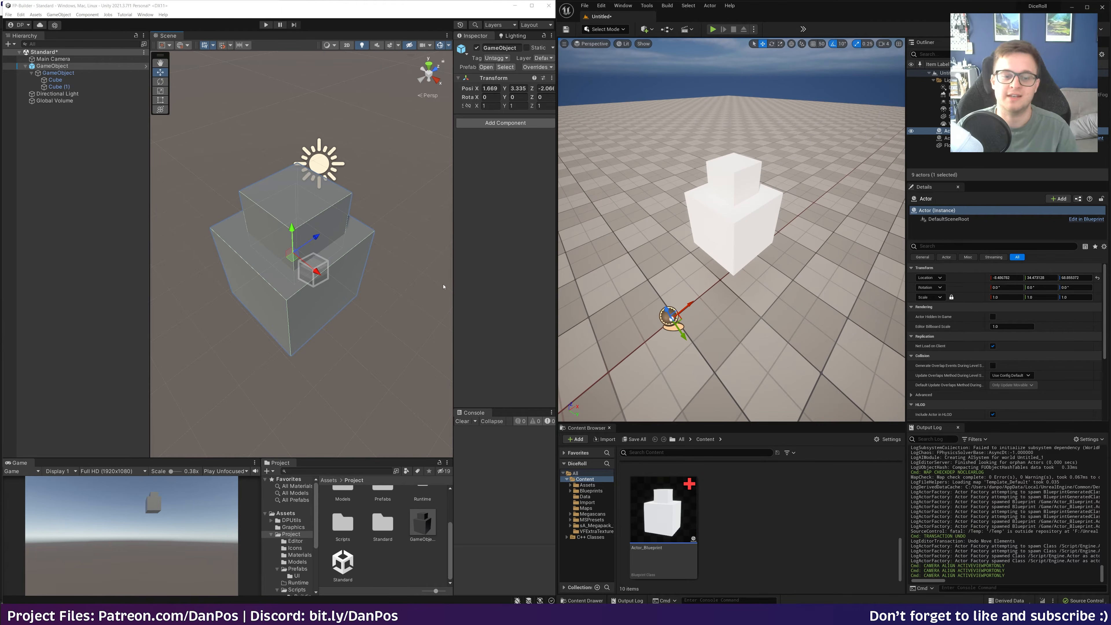
- Enlarge Unity's Project window in height and width, and make Unreal's Content Browser taller
drag(355, 457, 361, 316)
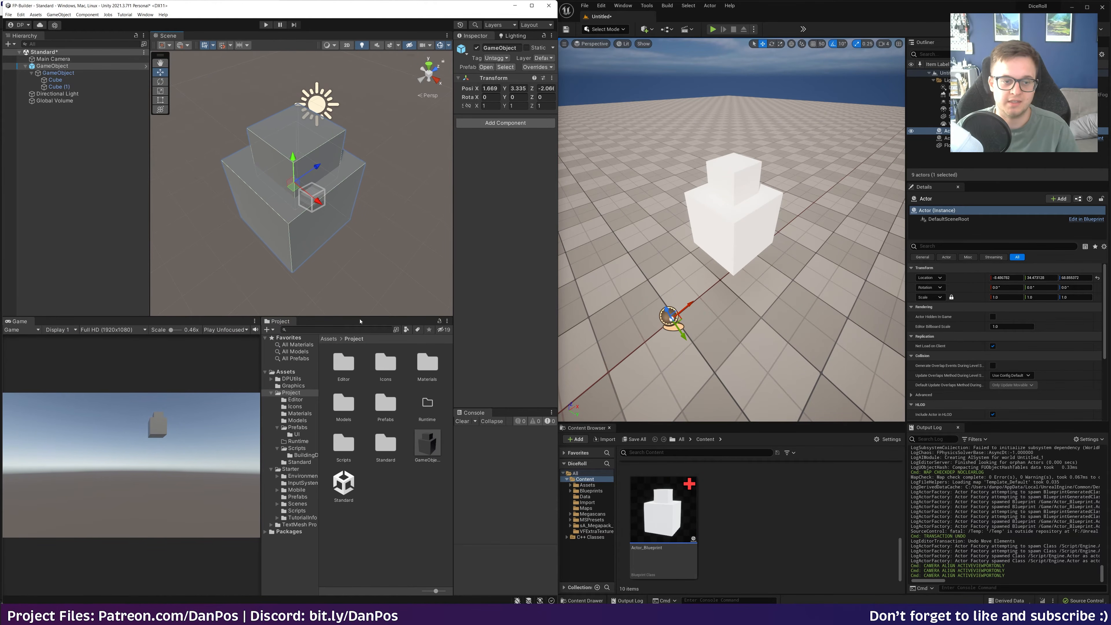
drag(257, 372, 177, 372)
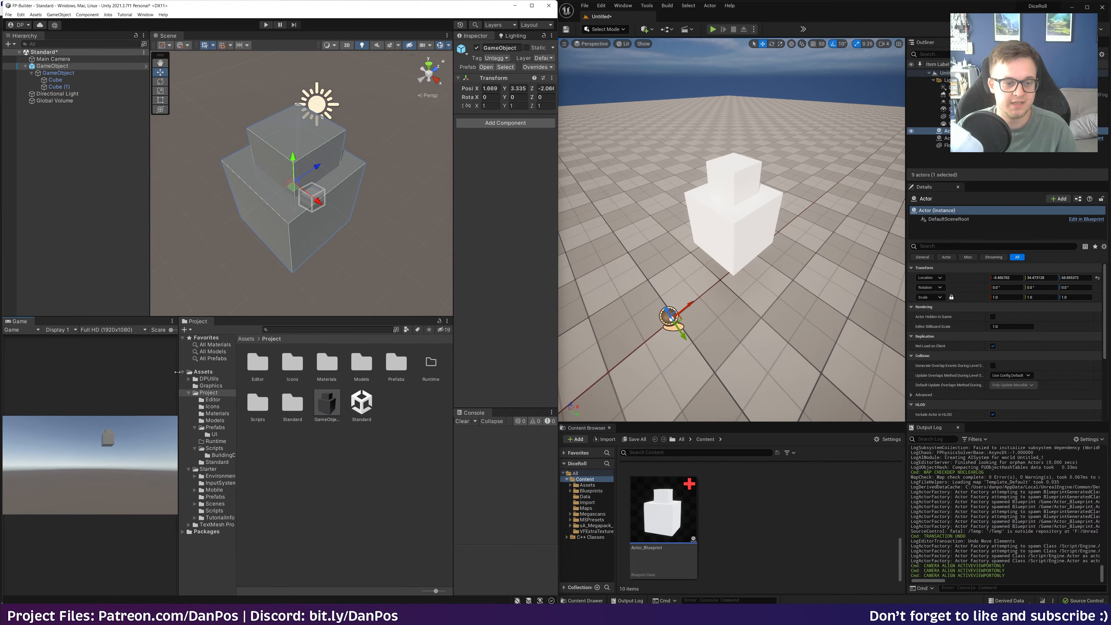
click(320, 488)
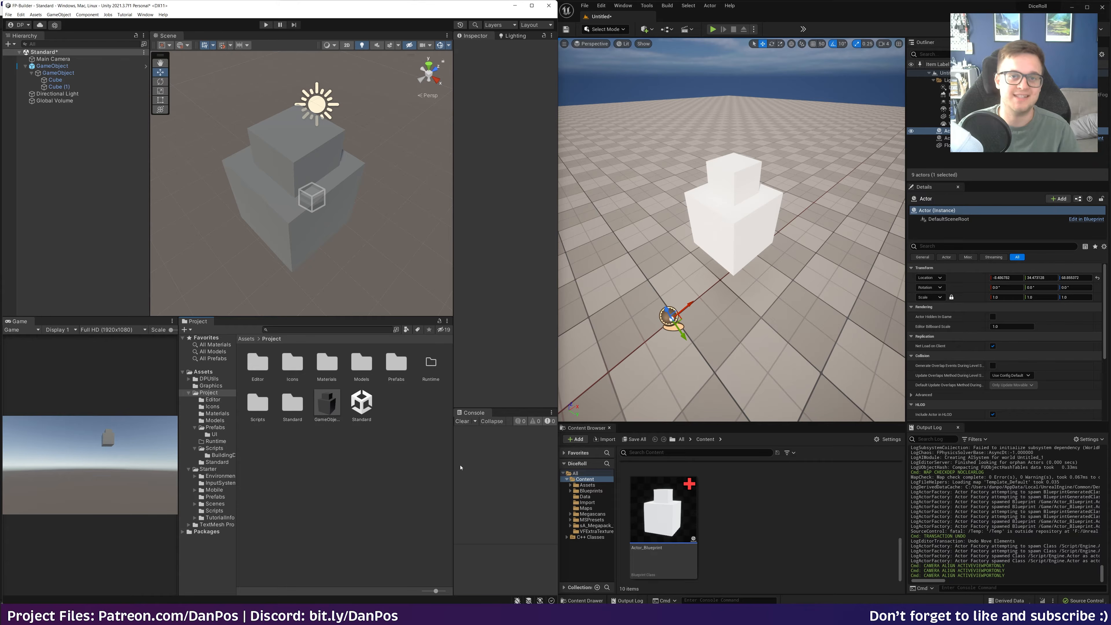
drag(751, 422, 751, 394)
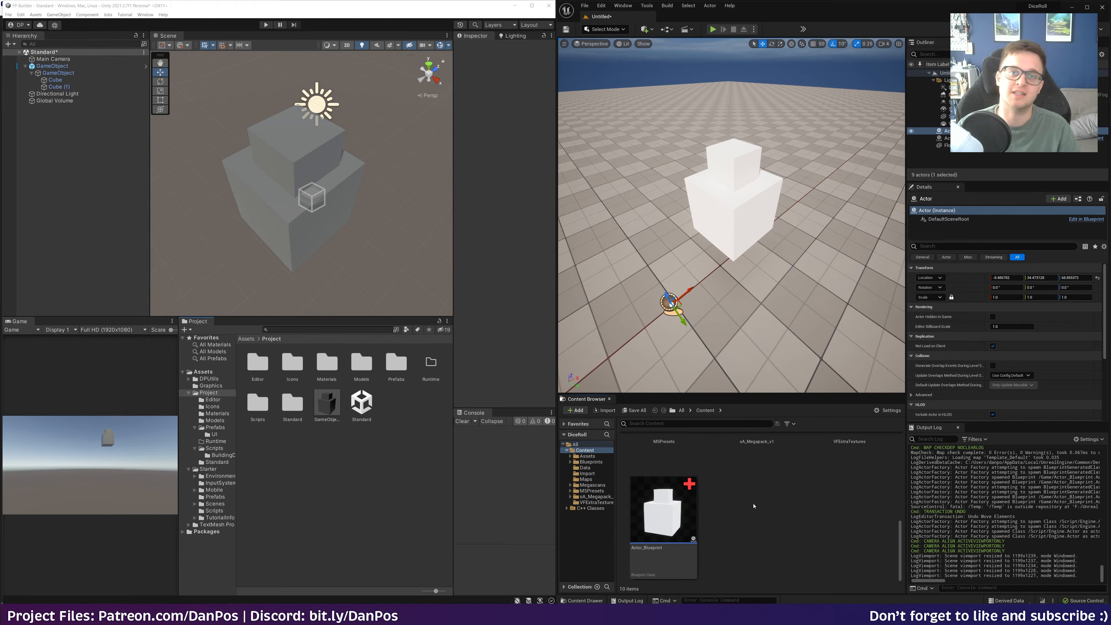
- Create a URP Lit Shader Graph named LitTestShader in Unity's Assets/Project folder
click(371, 484)
right_click(361, 480)
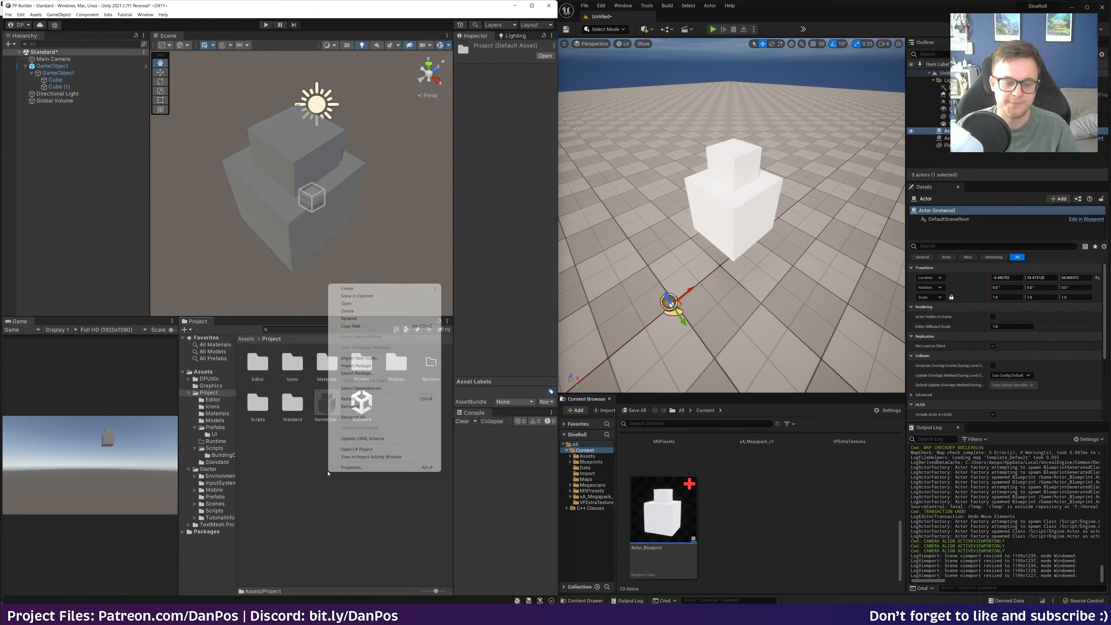
mouse_move(359, 292)
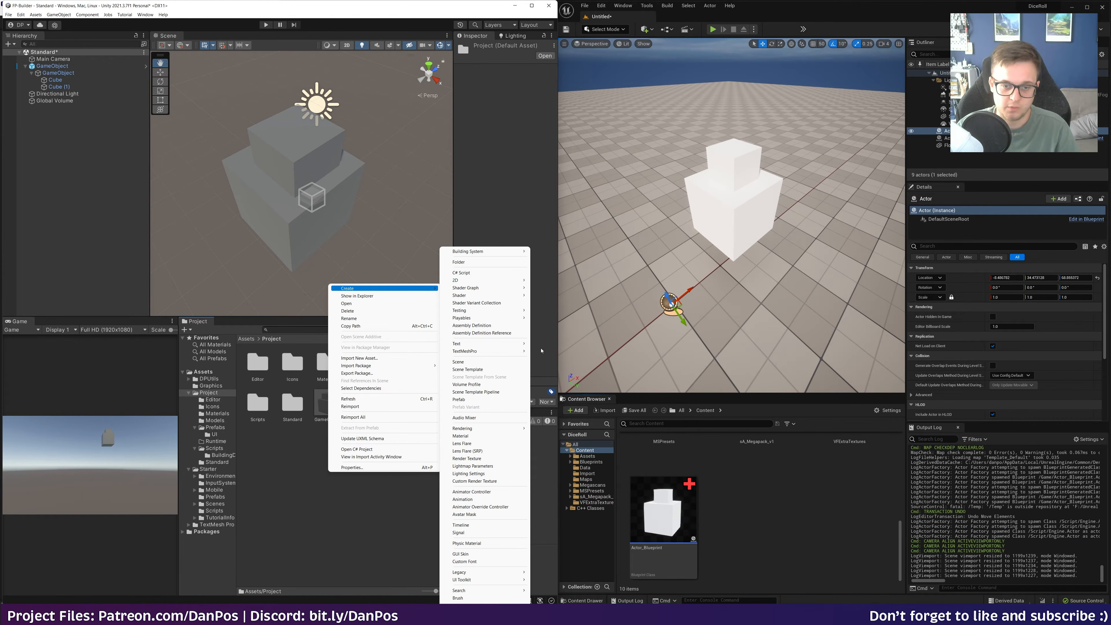
mouse_move(500, 289)
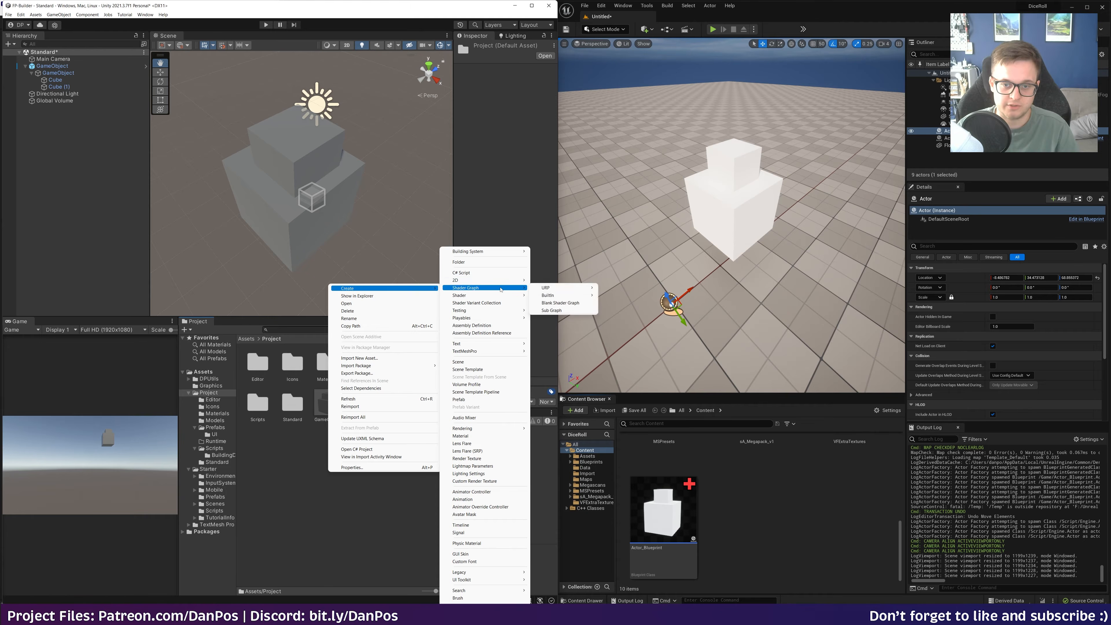
mouse_move(548, 288)
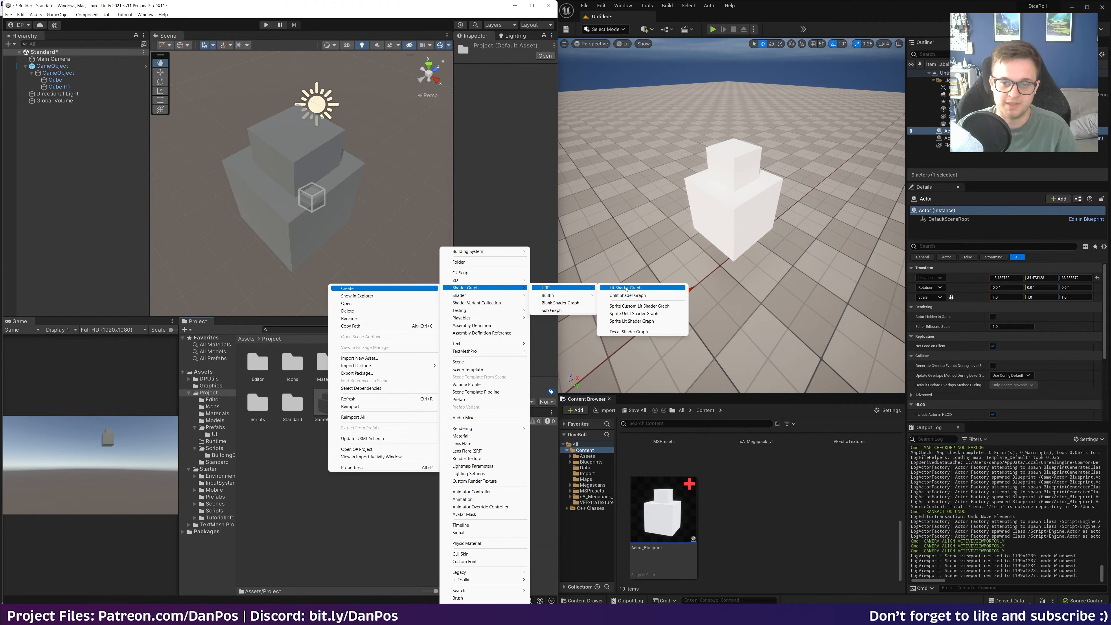
click(636, 290)
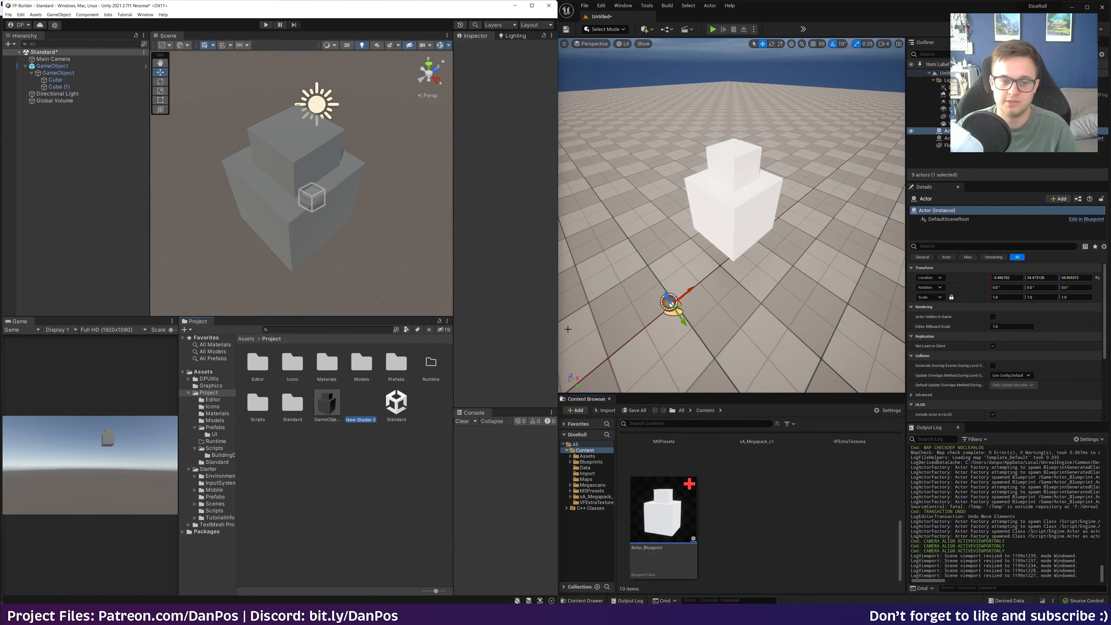
text(LitTestShader)
key(Return)
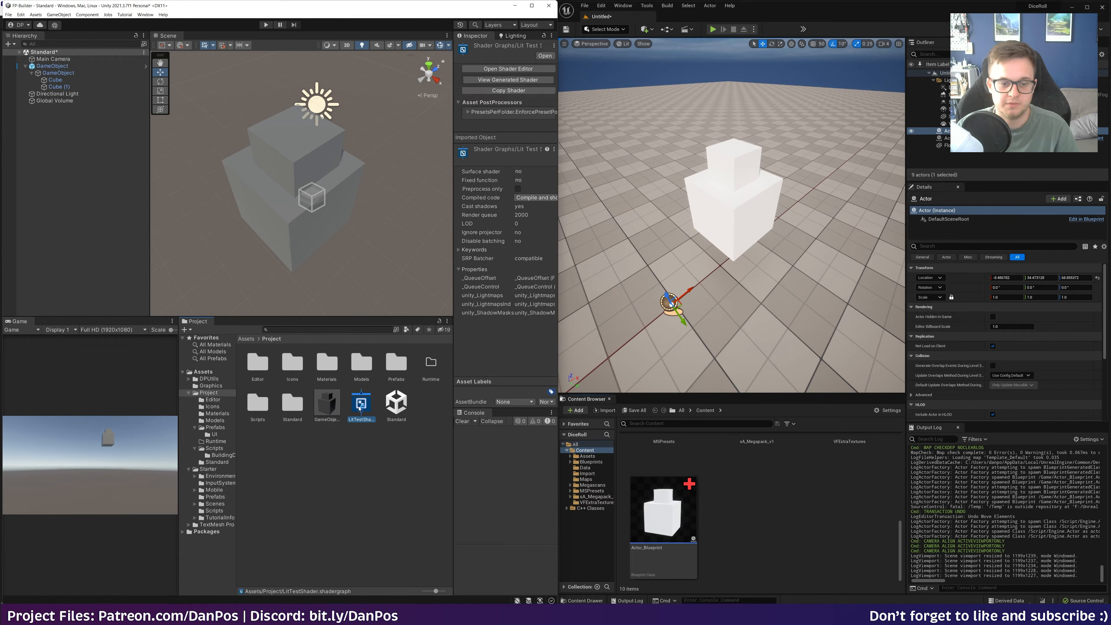
- Open LitTestShader in the Shader Graph editor and widen the graph area to show its Vertex and Fragment blocks
double_click(361, 403)
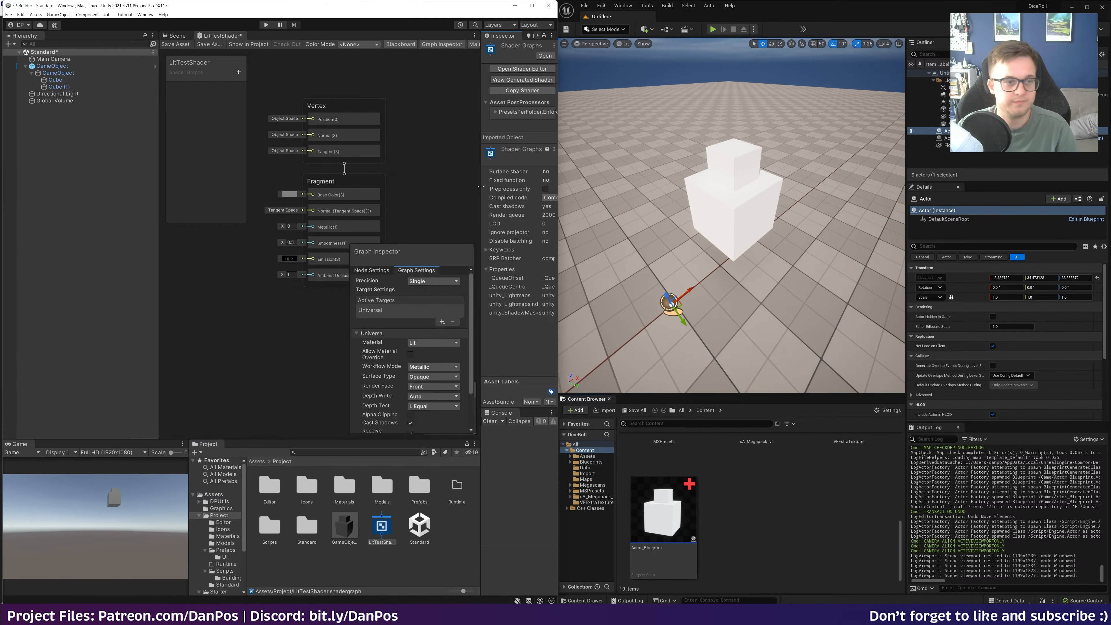
right_click(293, 290)
click(213, 315)
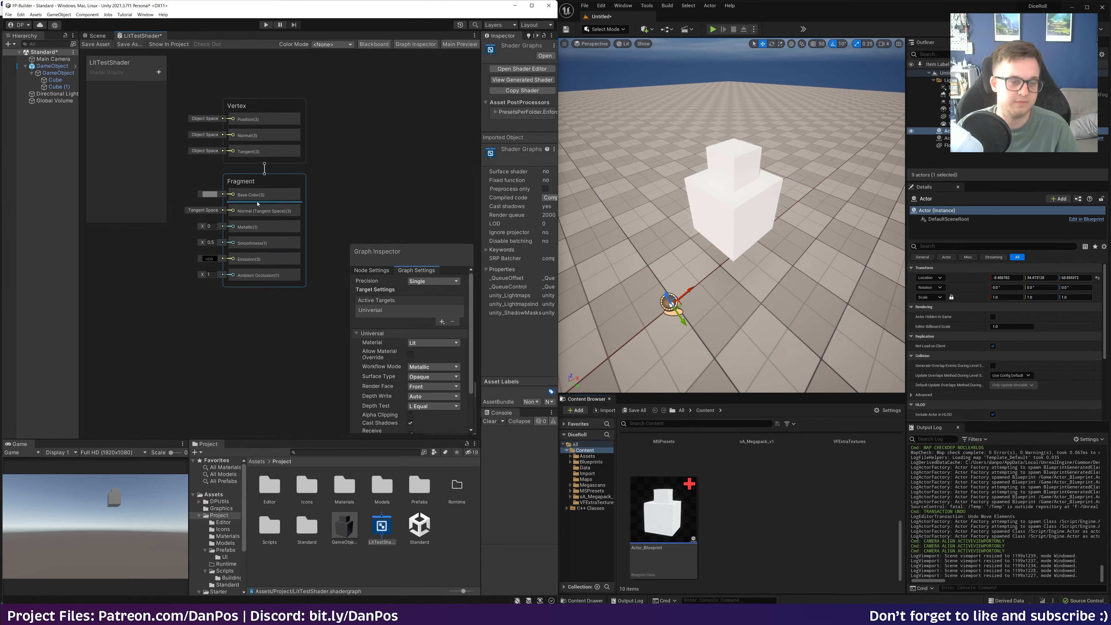
middle_drag(218, 296, 277, 259)
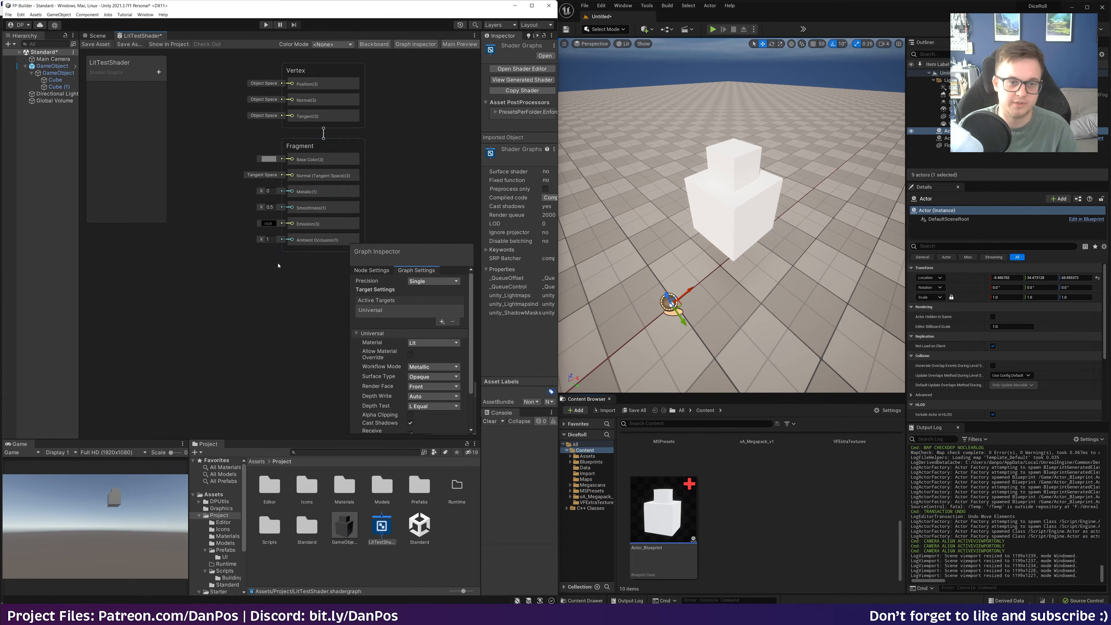
- Create a Material named TestMaterial in Unreal's Content folder and open its material graph
right_click(802, 523)
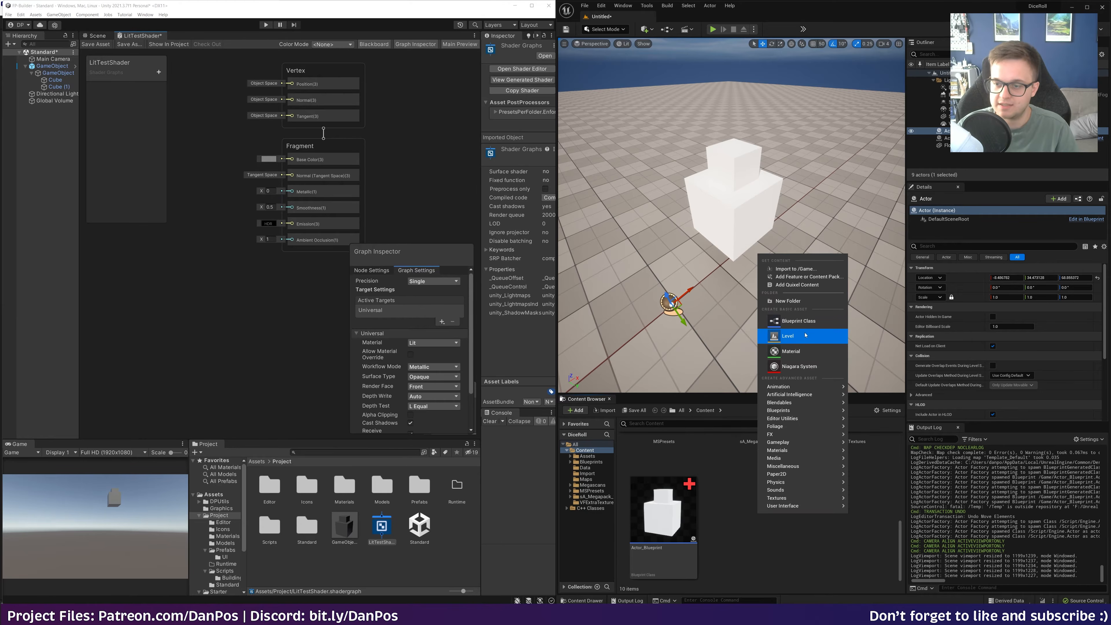
click(791, 351)
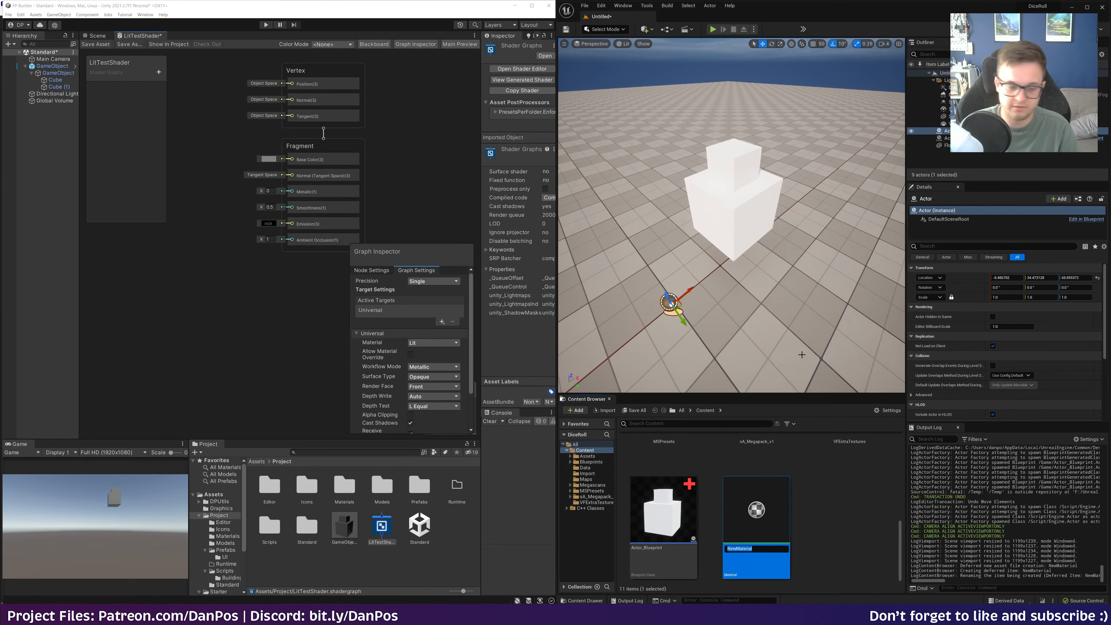
text(Test)
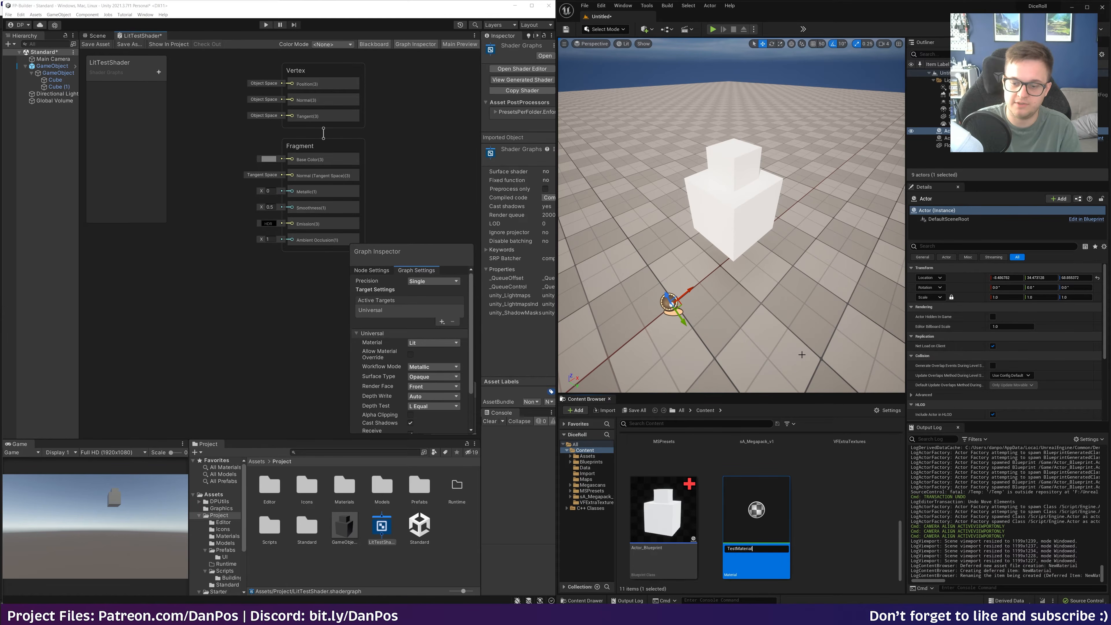
key(Return)
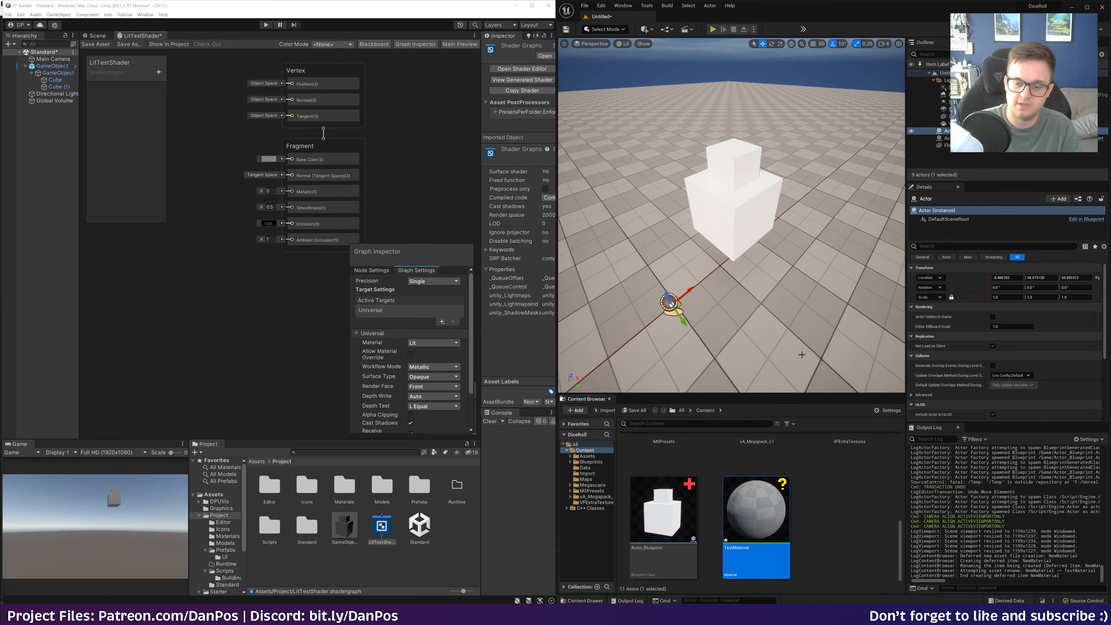
double_click(756, 514)
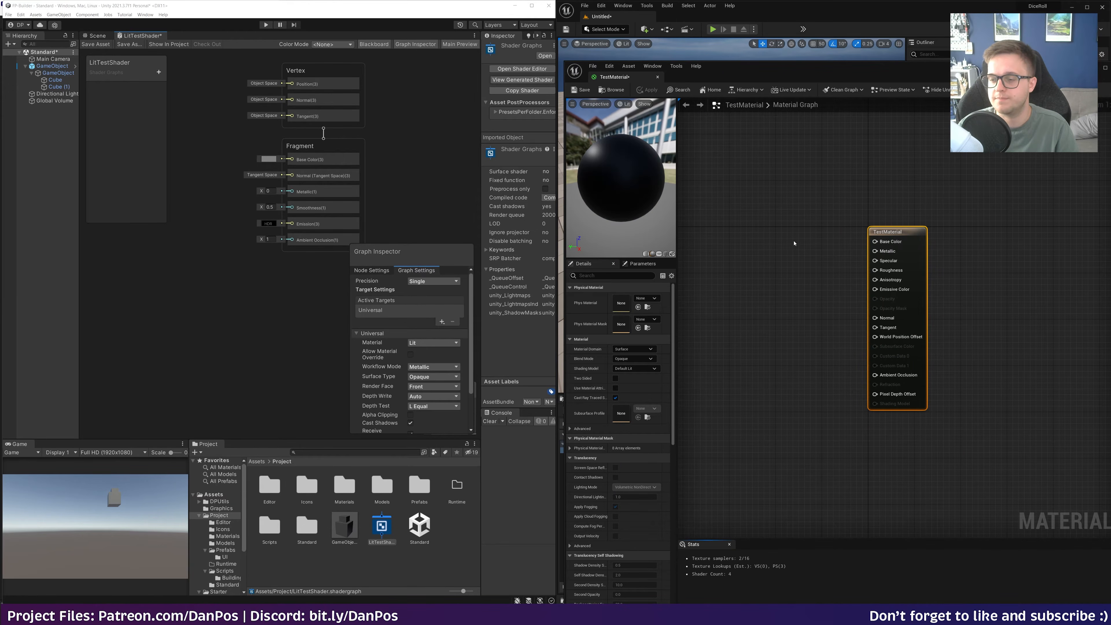
right_drag(794, 266, 828, 238)
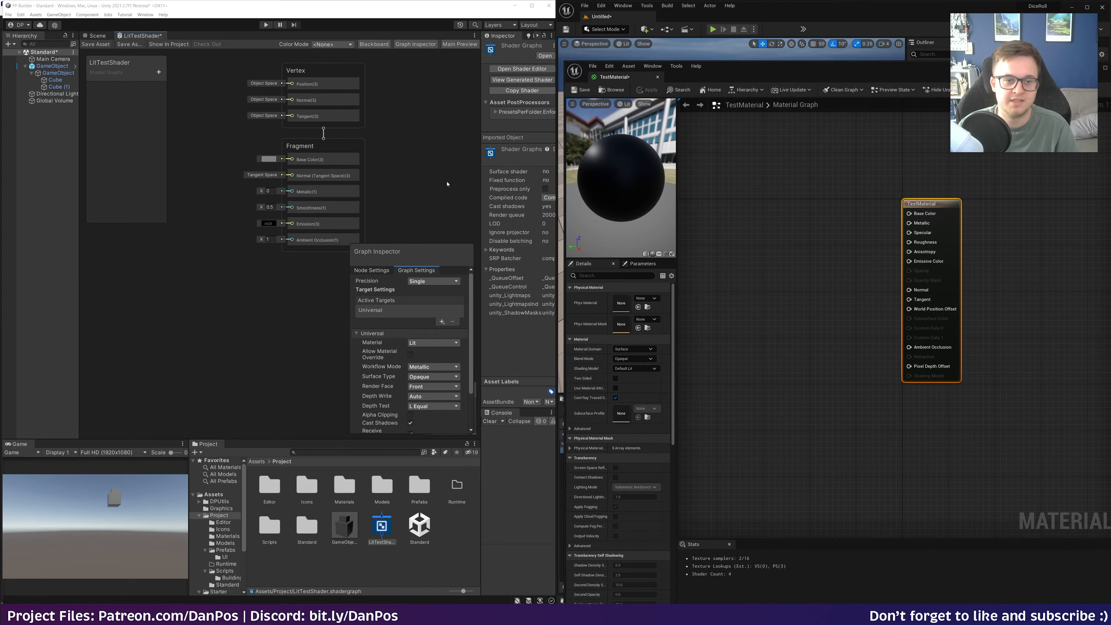
- Compare TestMaterial's Base Color and Roughness inputs in Unreal with the inputs of LitTestShader's Fragment block in Unity
mouse_move(921, 216)
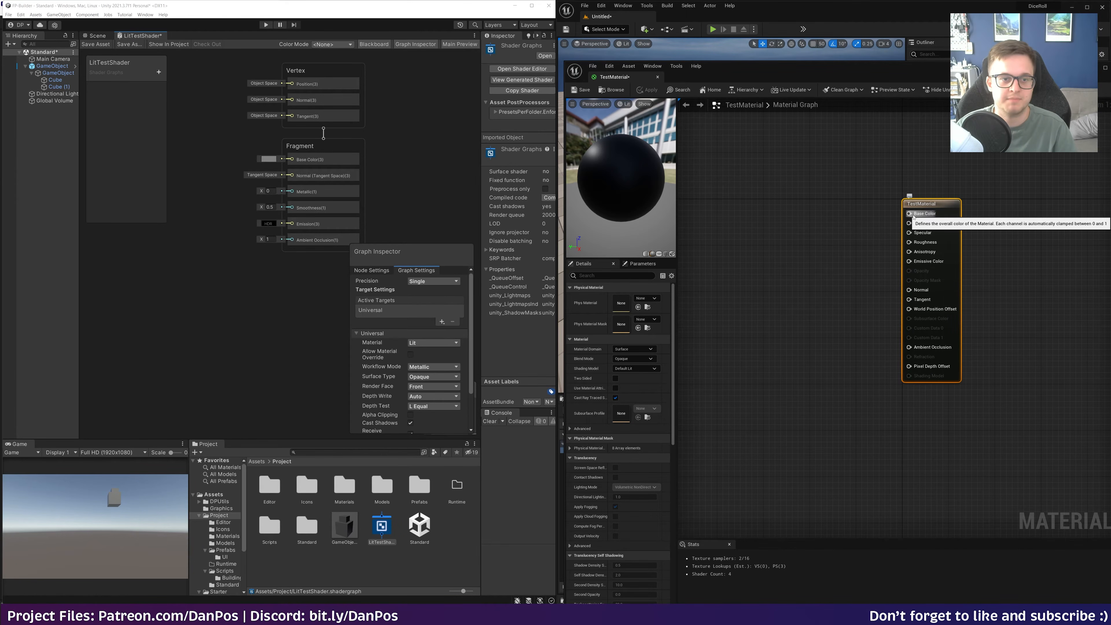
mouse_move(925, 246)
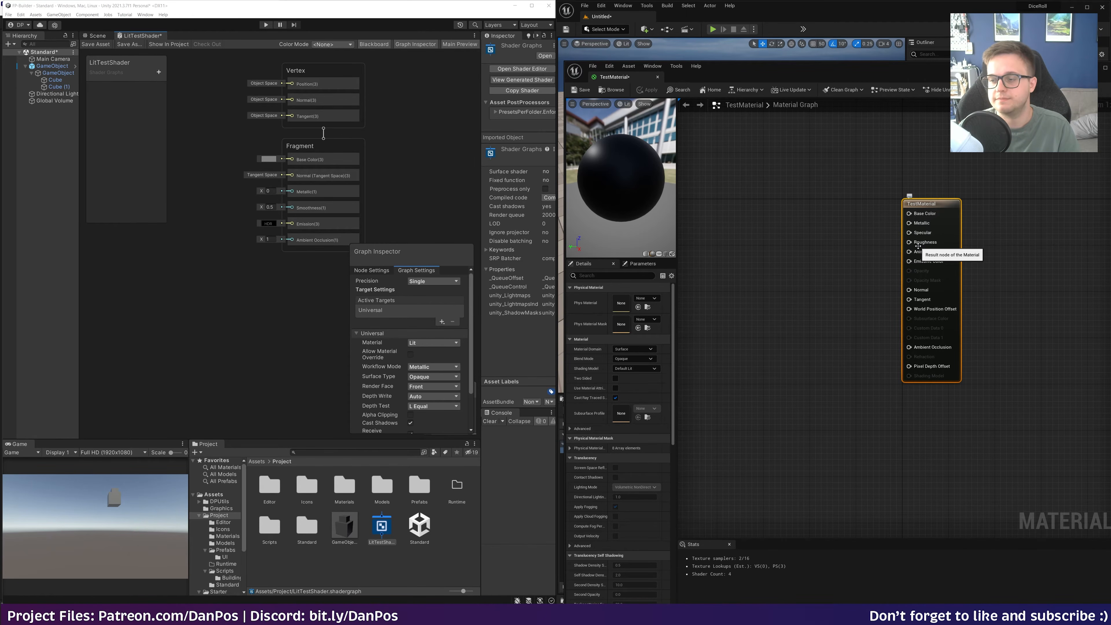
click(840, 255)
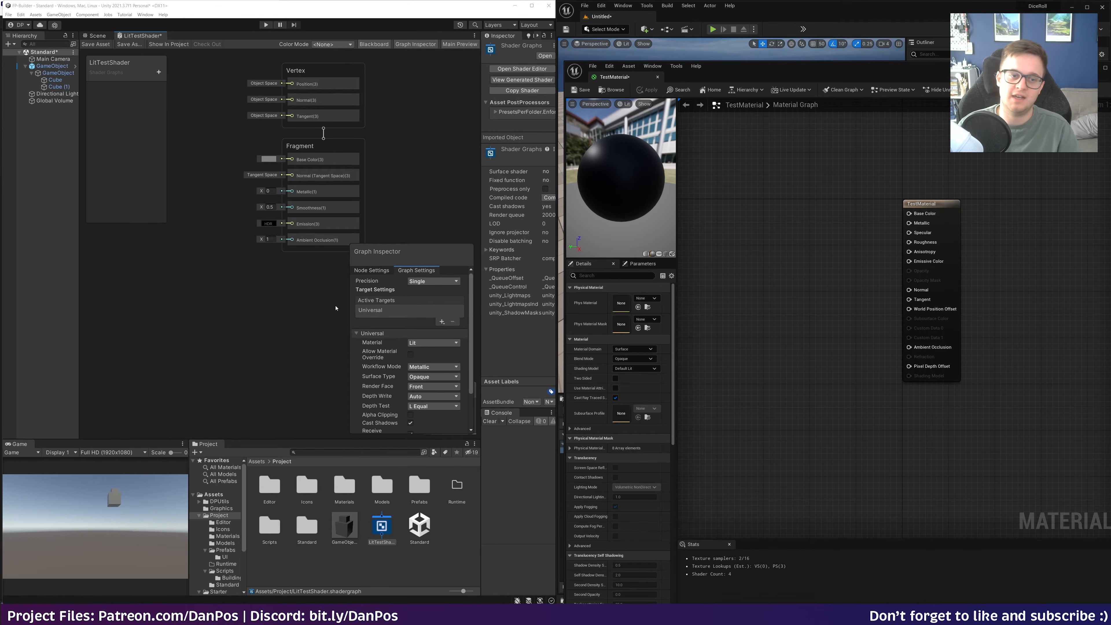
right_click(254, 314)
middle_drag(228, 250, 191, 324)
scroll(272, 271, up, 3)
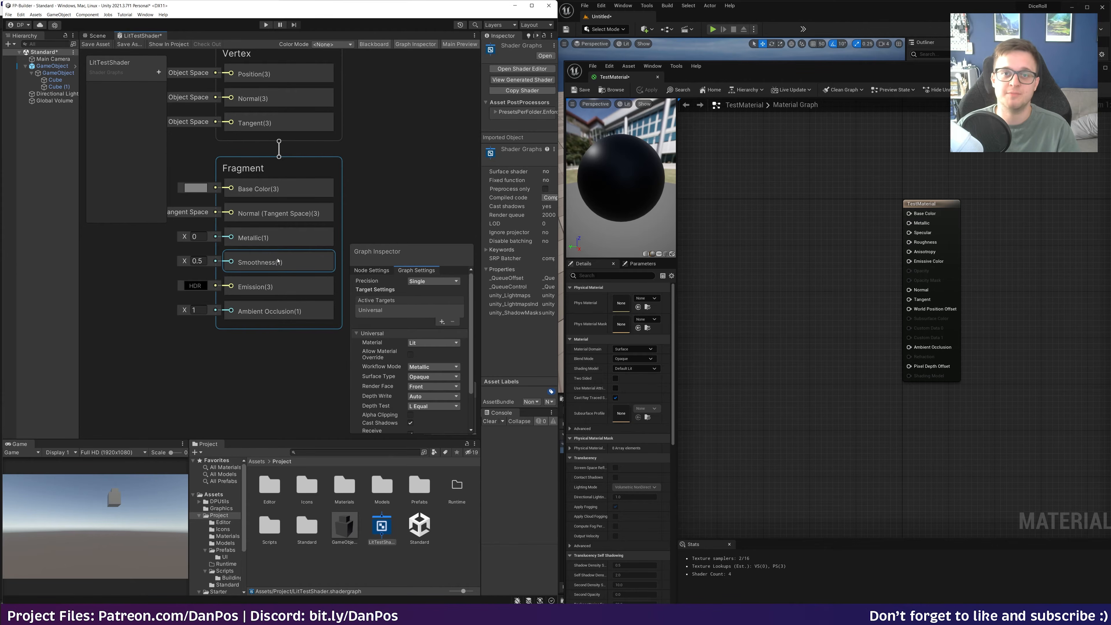
- Add a Constant node with value 0 to Unreal's TestMaterial graph and connect it to Roughness
click(819, 281)
drag(829, 295, 906, 242)
drag(655, 198, 630, 174)
- Set Smoothness to 1 in Unity's Fragment block and move the Graph Inspector up to uncover the Main Preview
click(197, 261)
text(0)
click(389, 186)
drag(406, 252, 409, 99)
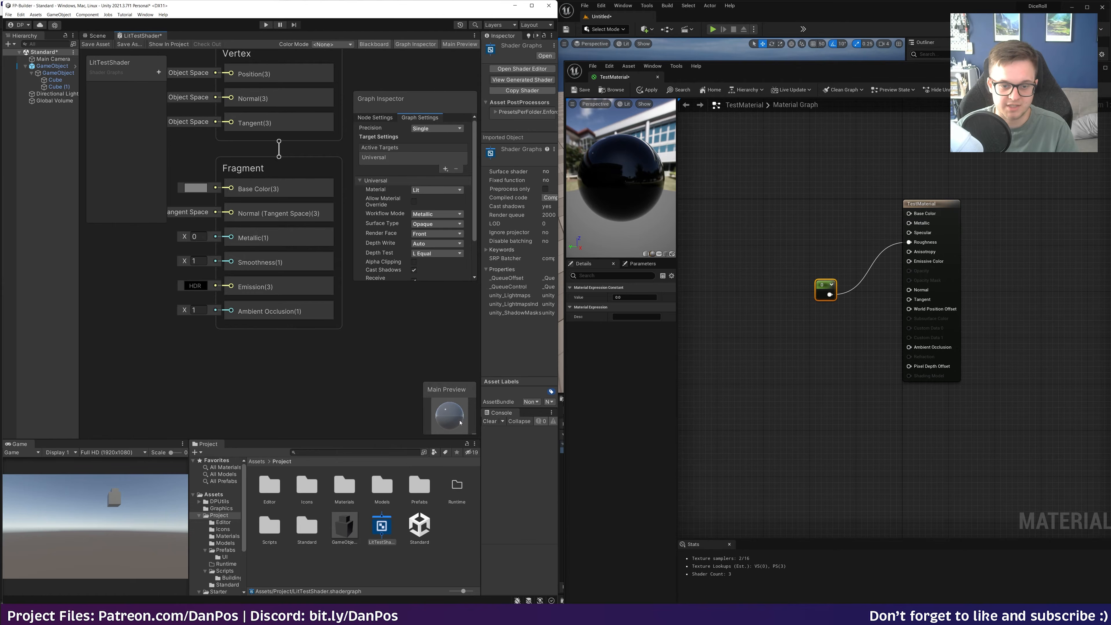
- Move TestMaterial's Constant node farther from the result node, set its value to 1 and inspect the preview sphere
drag(826, 285, 762, 298)
click(634, 297)
text(1)
key(Return)
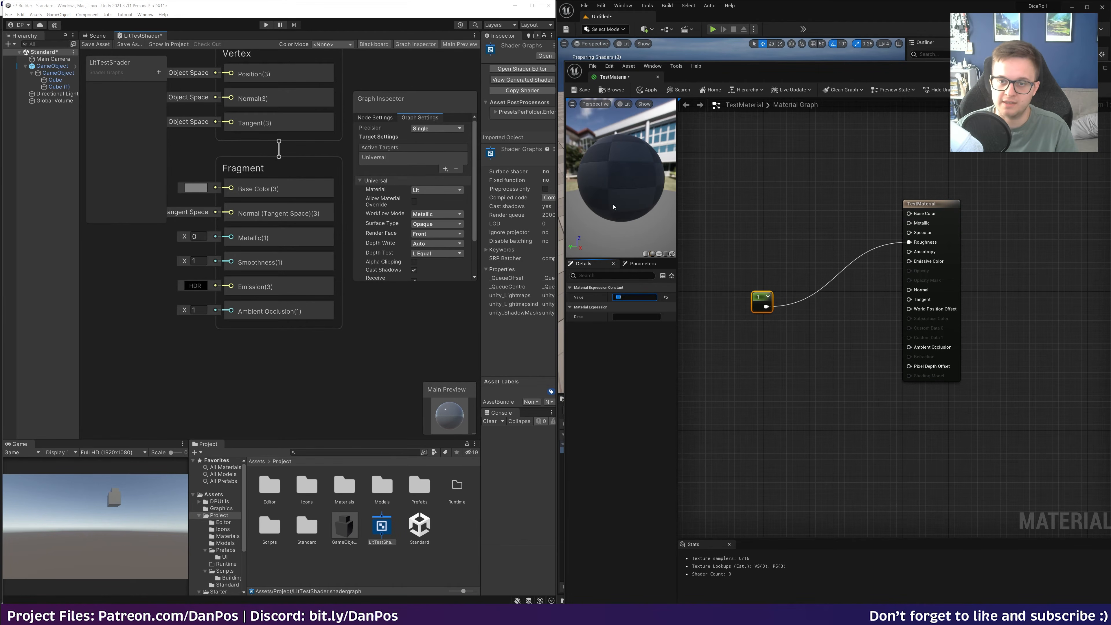
drag(621, 178, 648, 144)
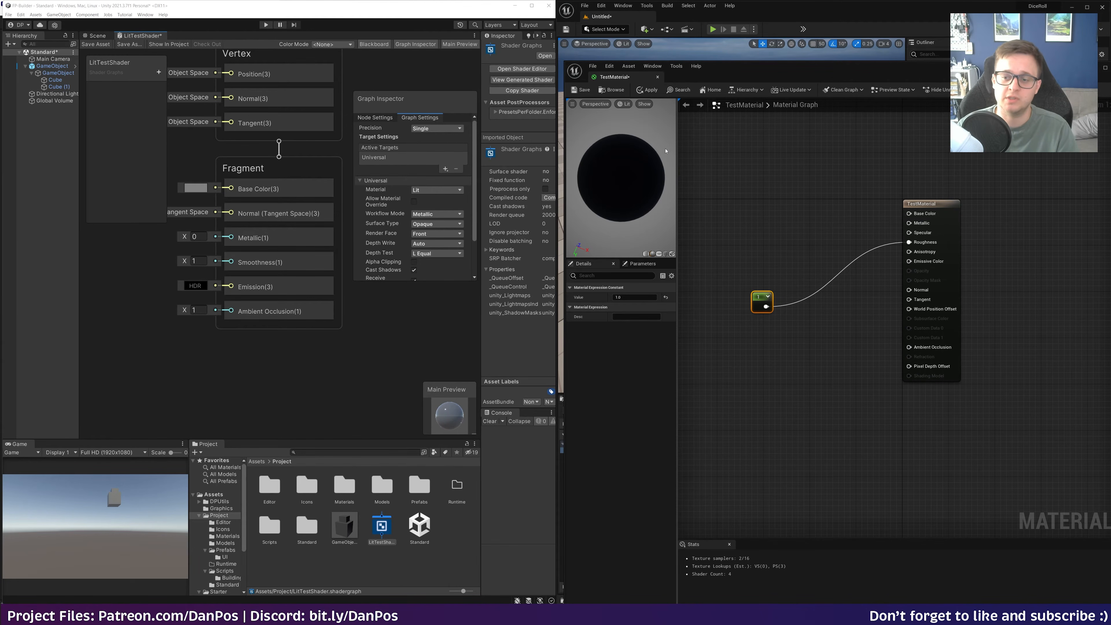
- Delete the Constant node feeding Roughness in the TestMaterial graph
drag(733, 237, 803, 364)
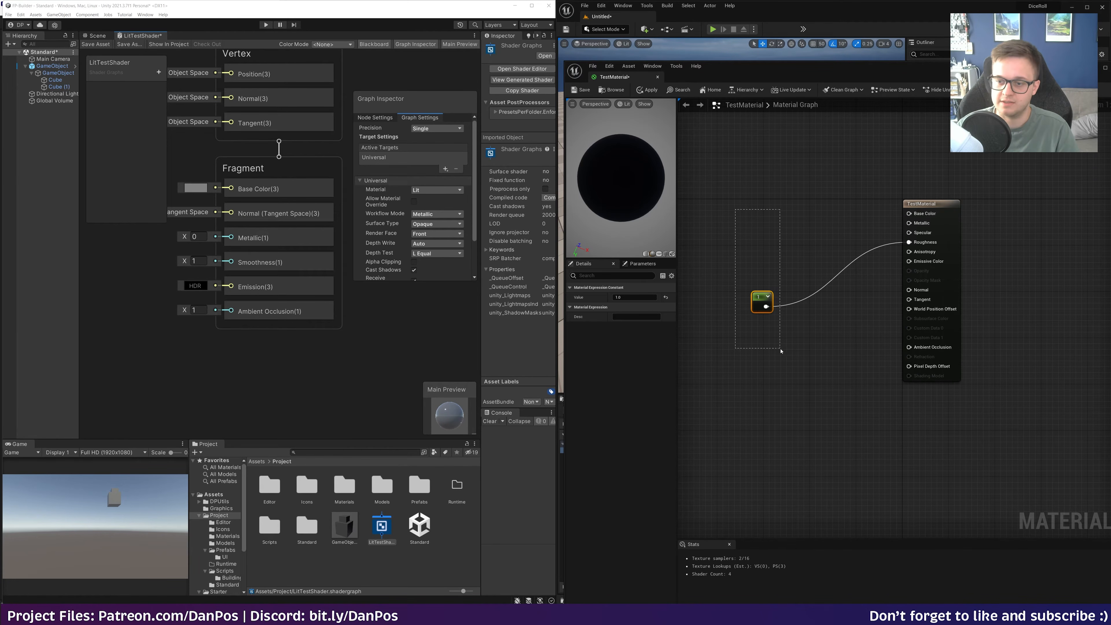
key(Delete)
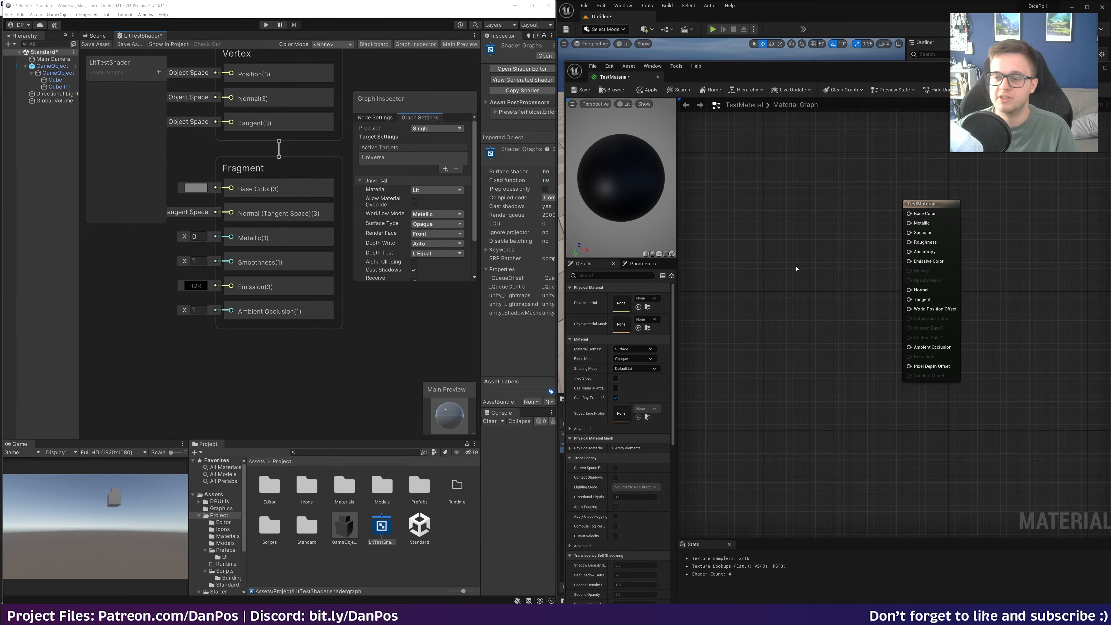
click(923, 207)
click(762, 242)
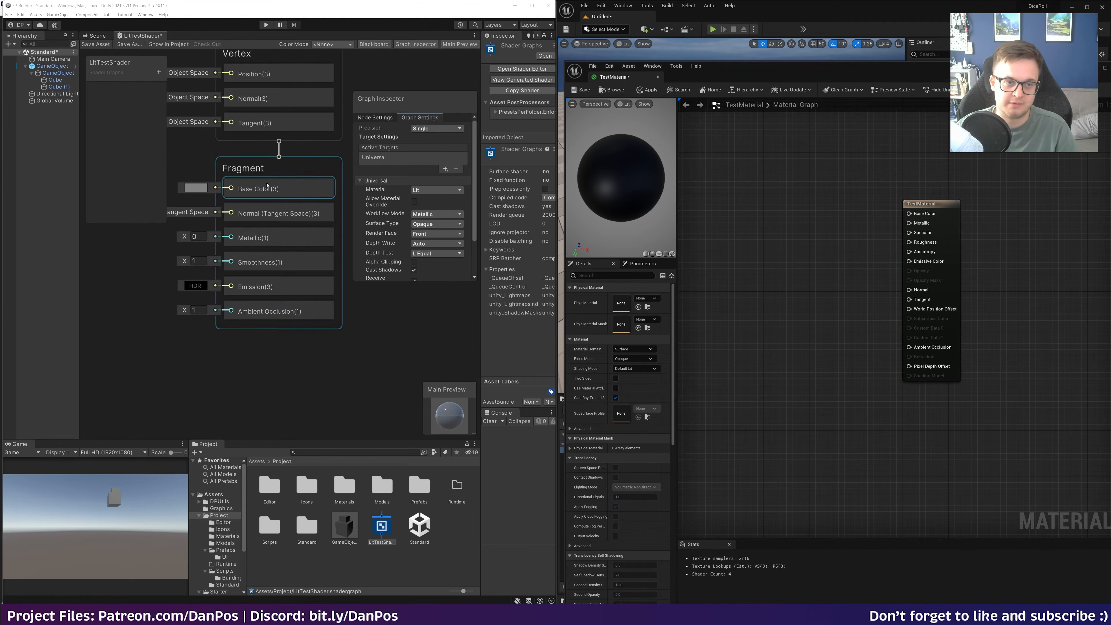
- Add a Constant3Vector node connected to TestMaterial's Base Color and set its colour to bright green, about 0.308, 0.847, 0.026
click(770, 234)
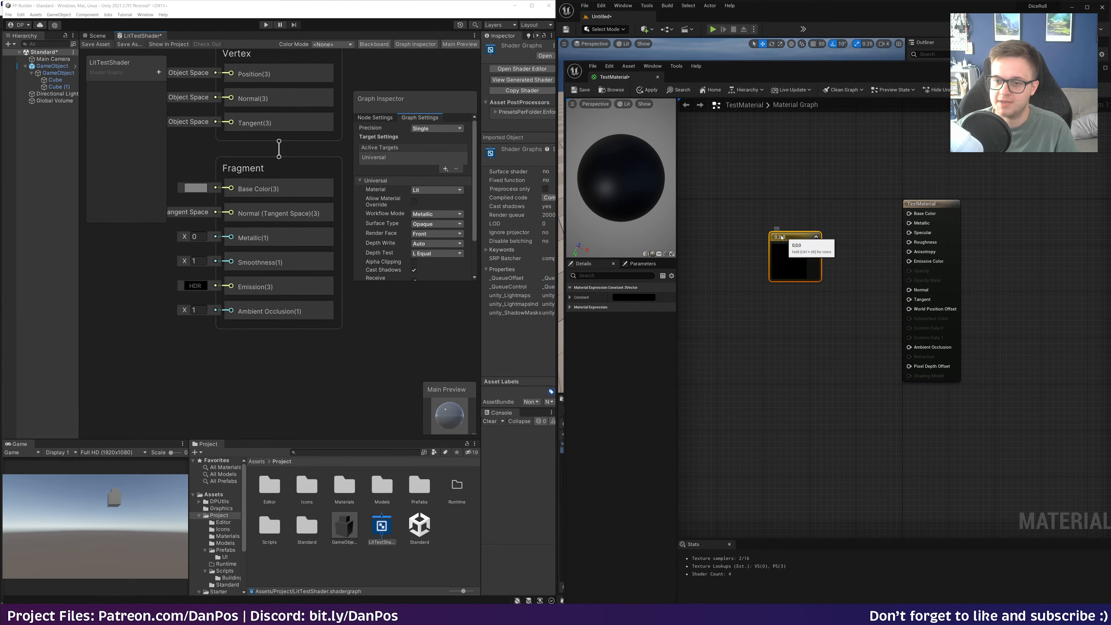
drag(797, 242, 913, 214)
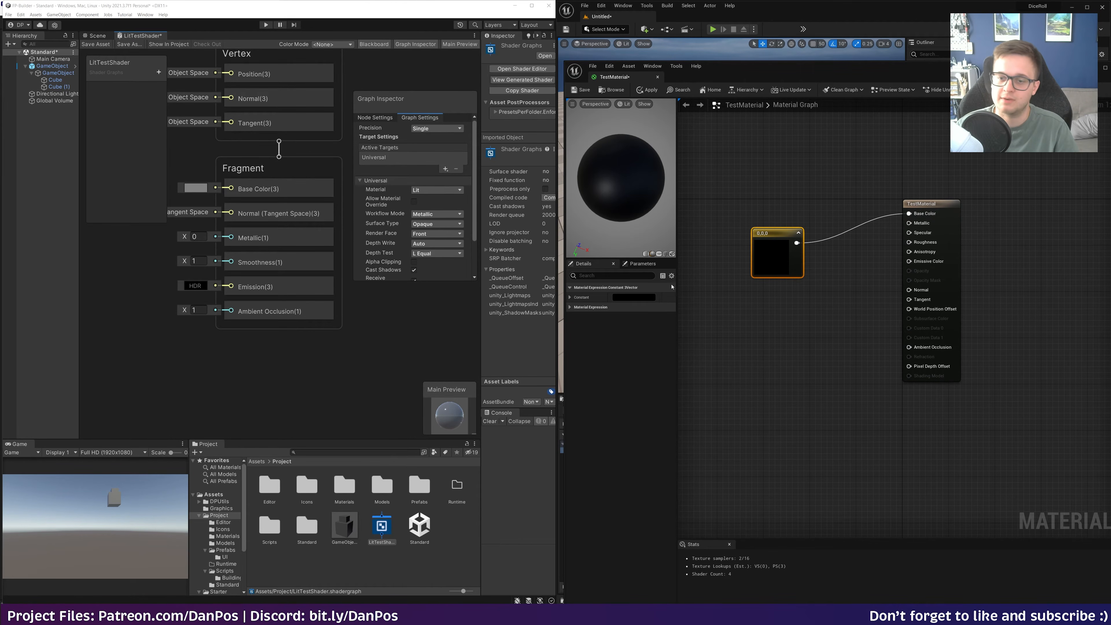
click(634, 298)
click(698, 341)
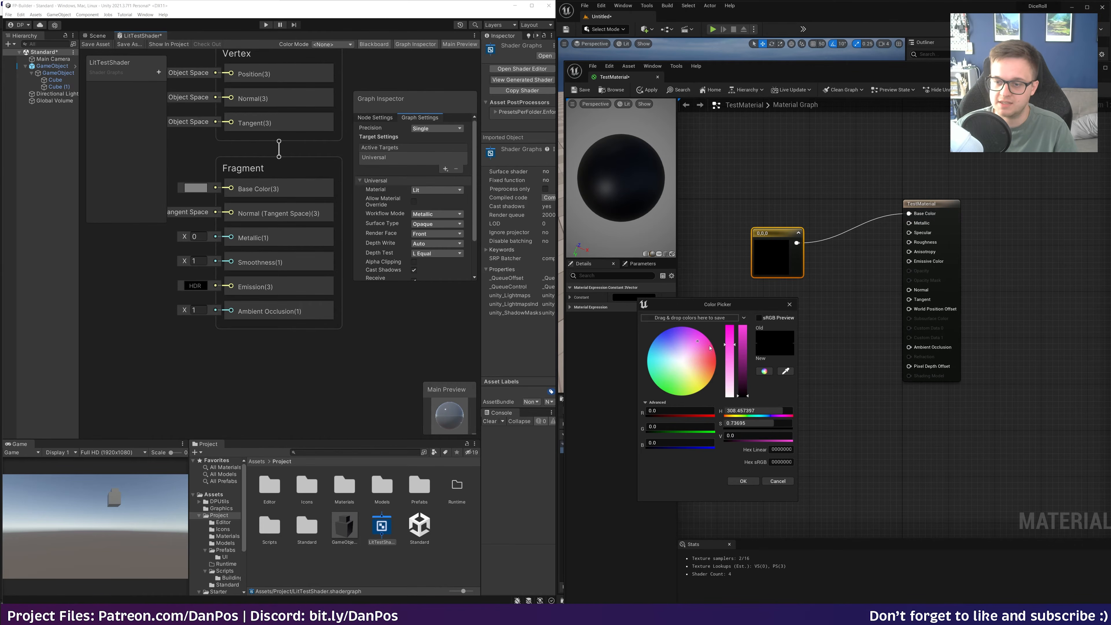
drag(709, 357, 683, 395)
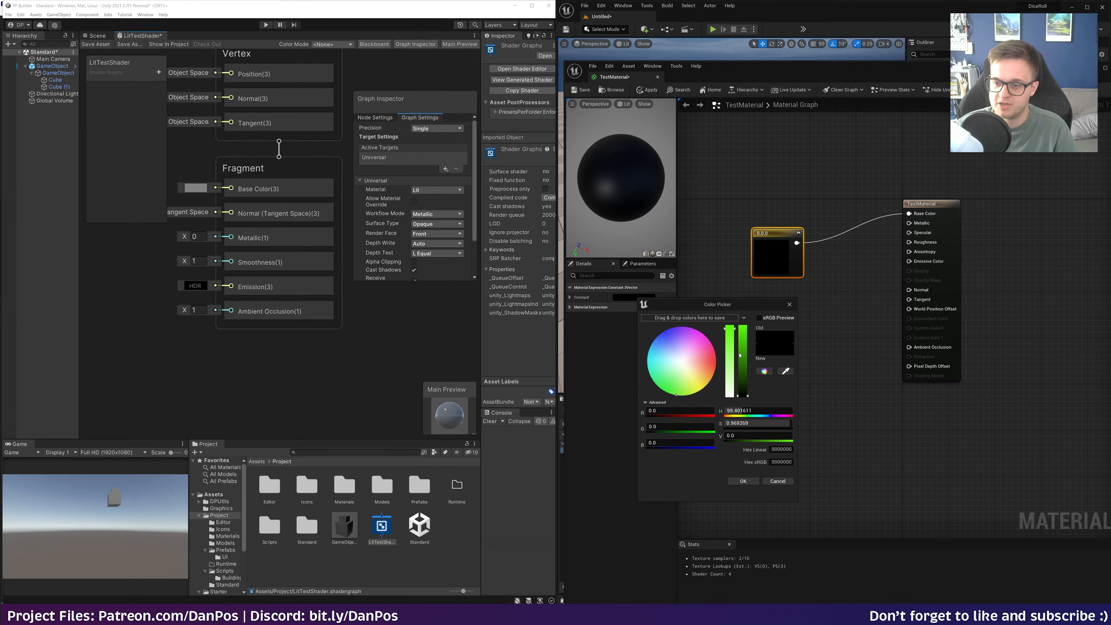
drag(739, 356, 749, 337)
click(751, 484)
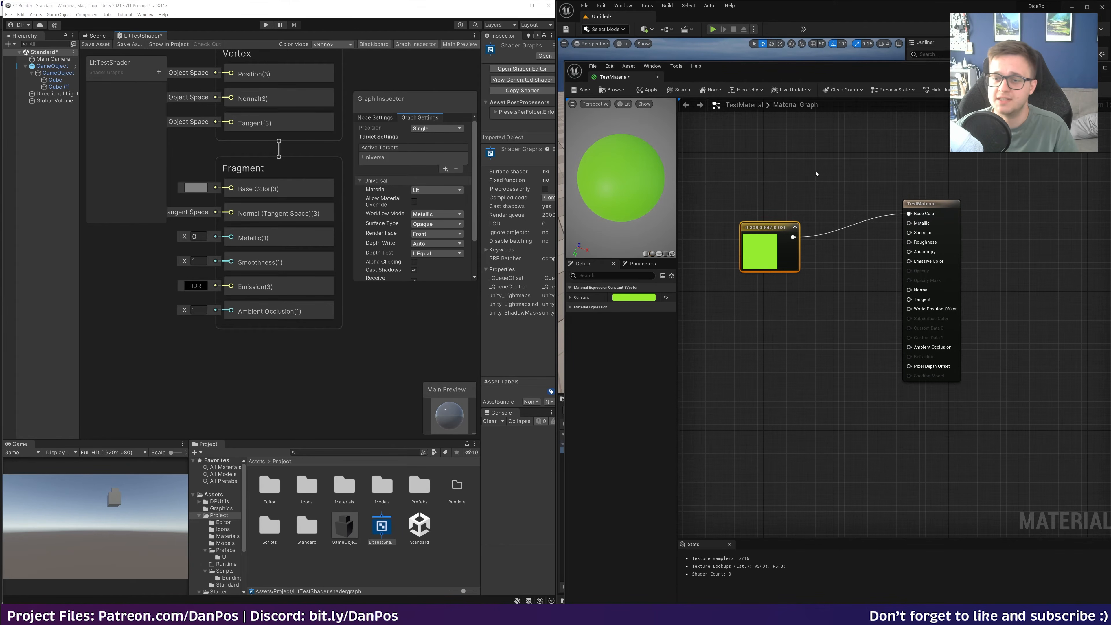
- Widen TestMaterial's preview viewport and inspect the green sphere from different angles
drag(629, 178, 615, 121)
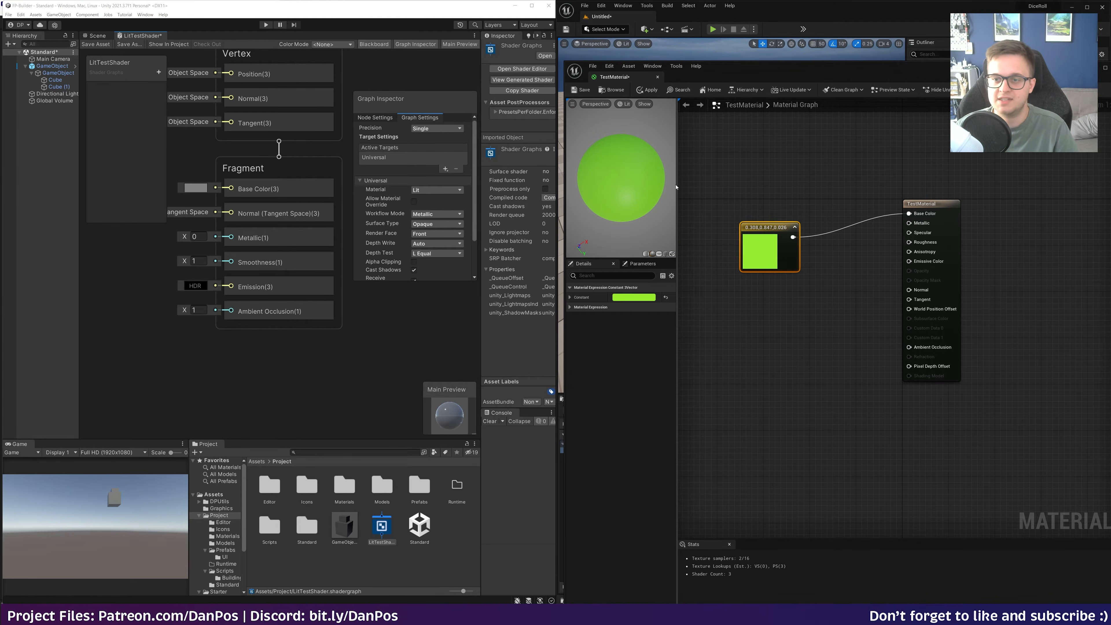
drag(676, 185, 774, 184)
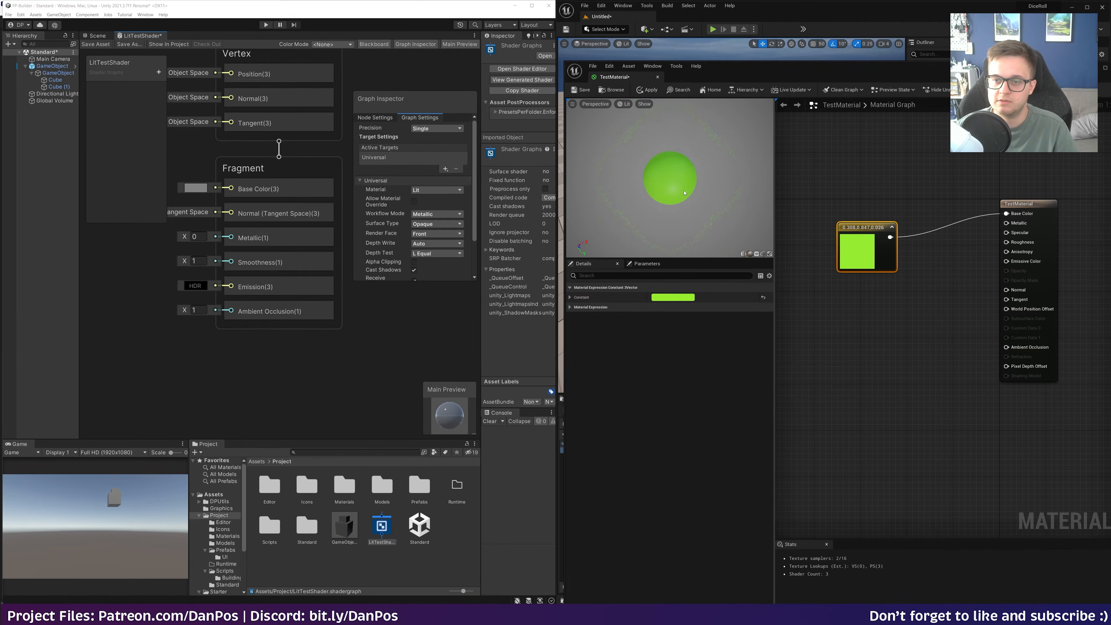
drag(700, 183, 679, 197)
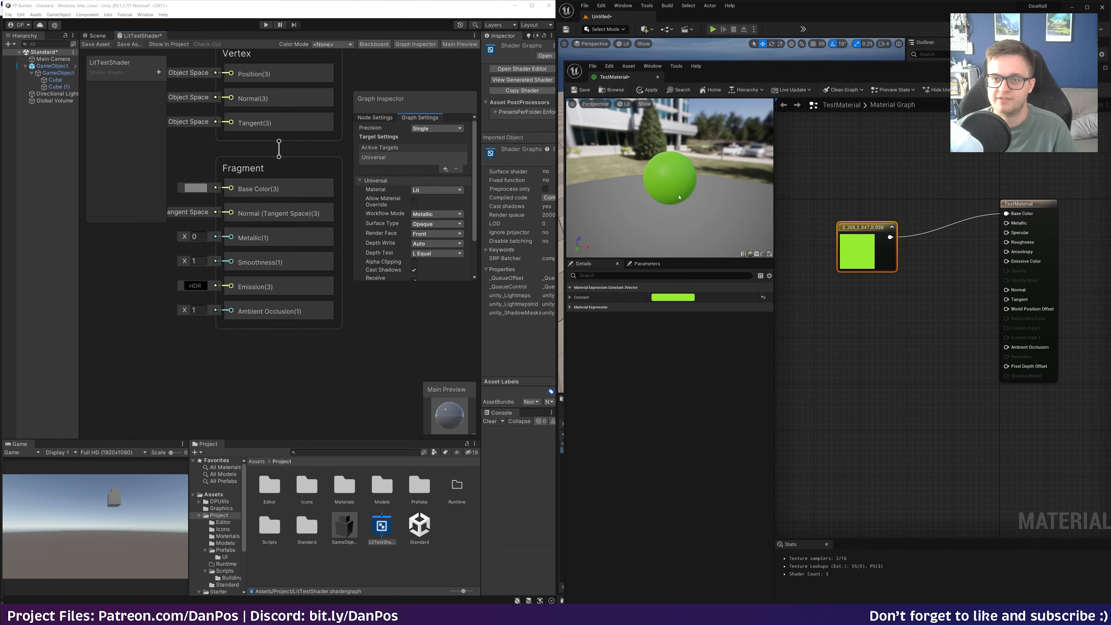
- Open TestMaterial's Preview Scene Settings, expand Lighting and Environment, and turn Show Environment off and Show Floor on
click(652, 65)
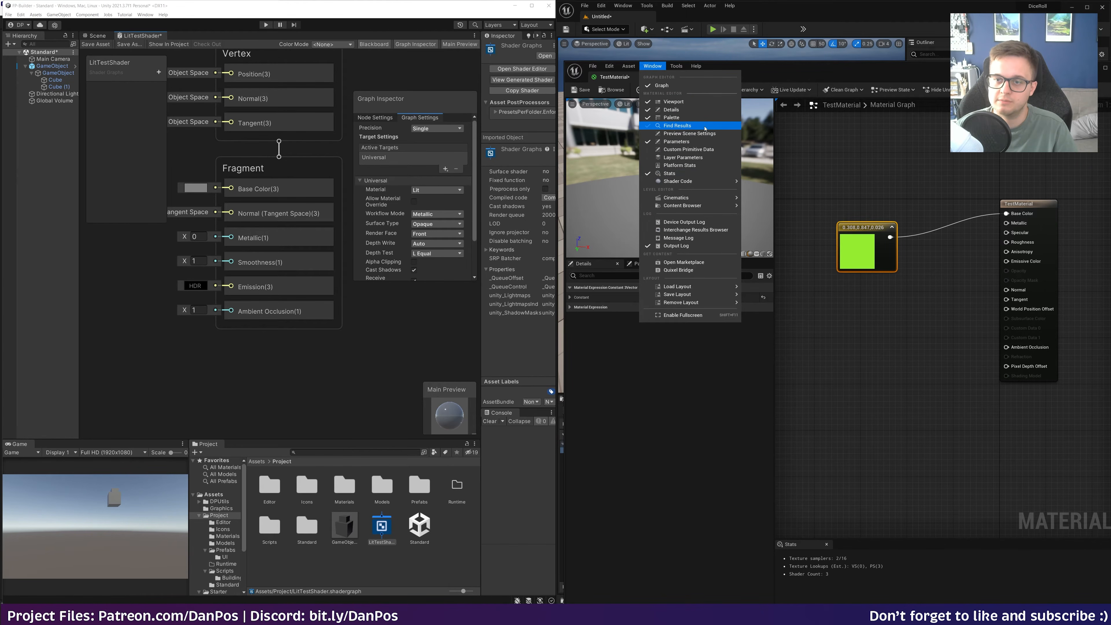
click(690, 133)
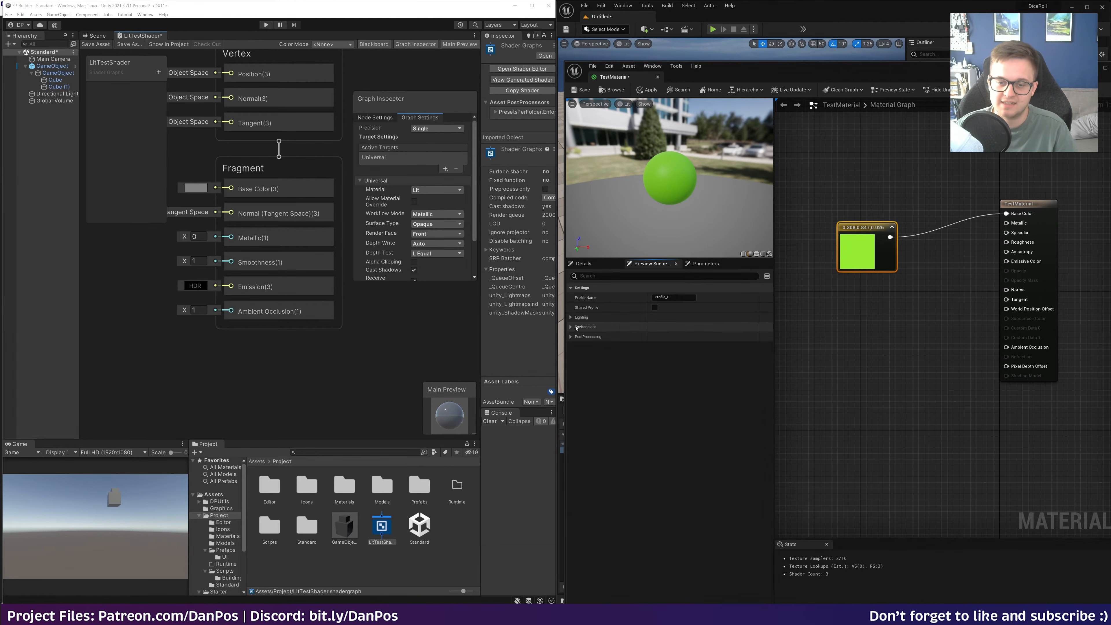
click(571, 317)
click(571, 405)
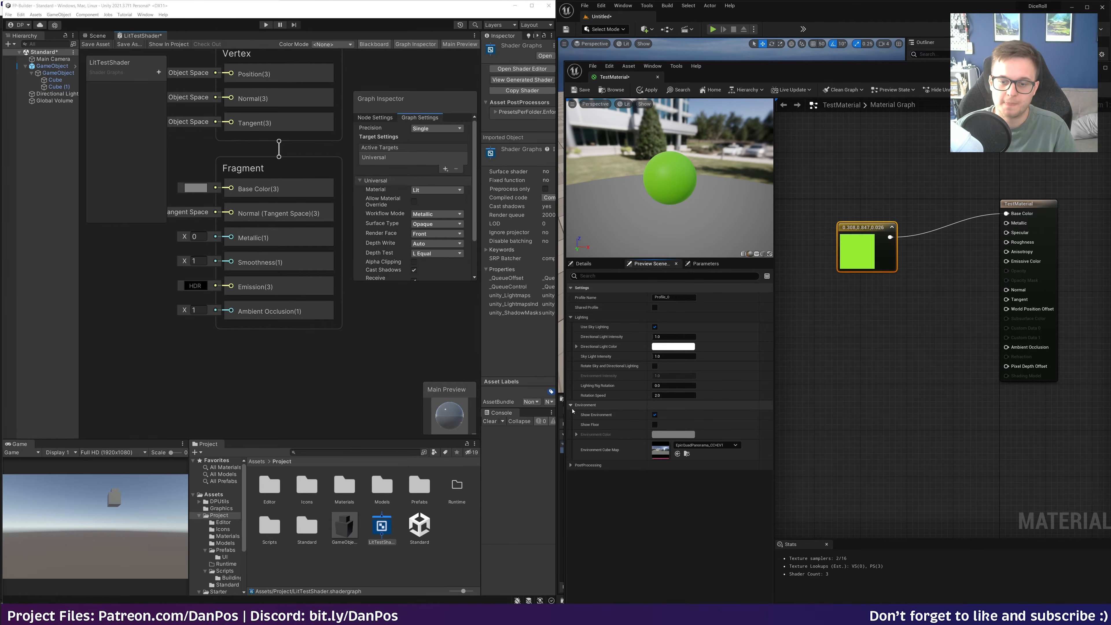
click(656, 415)
click(660, 433)
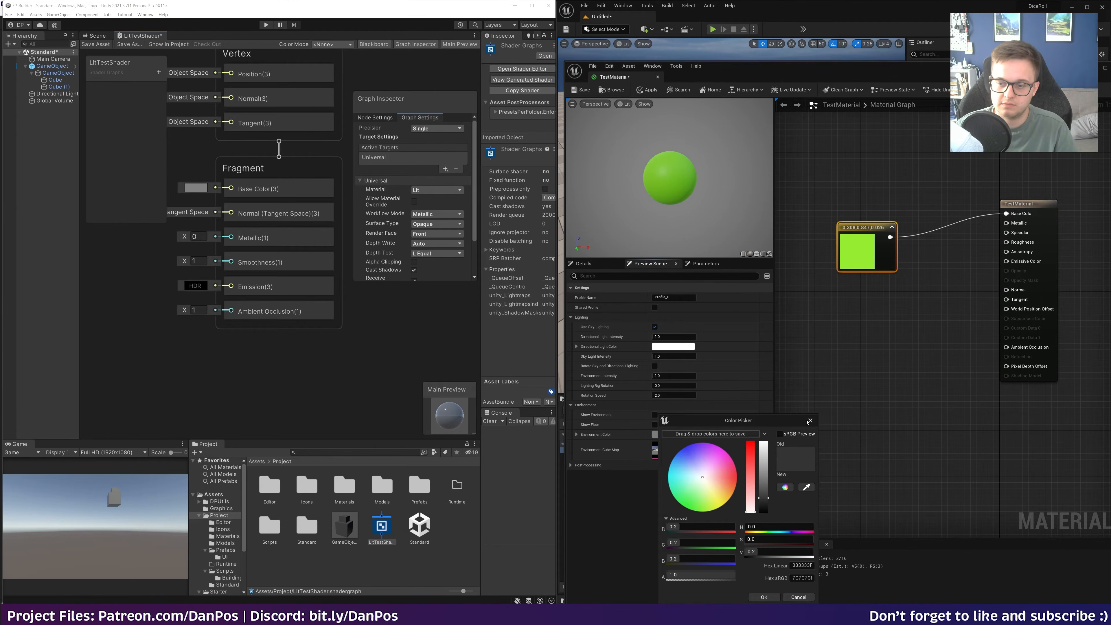
key(Escape)
click(655, 424)
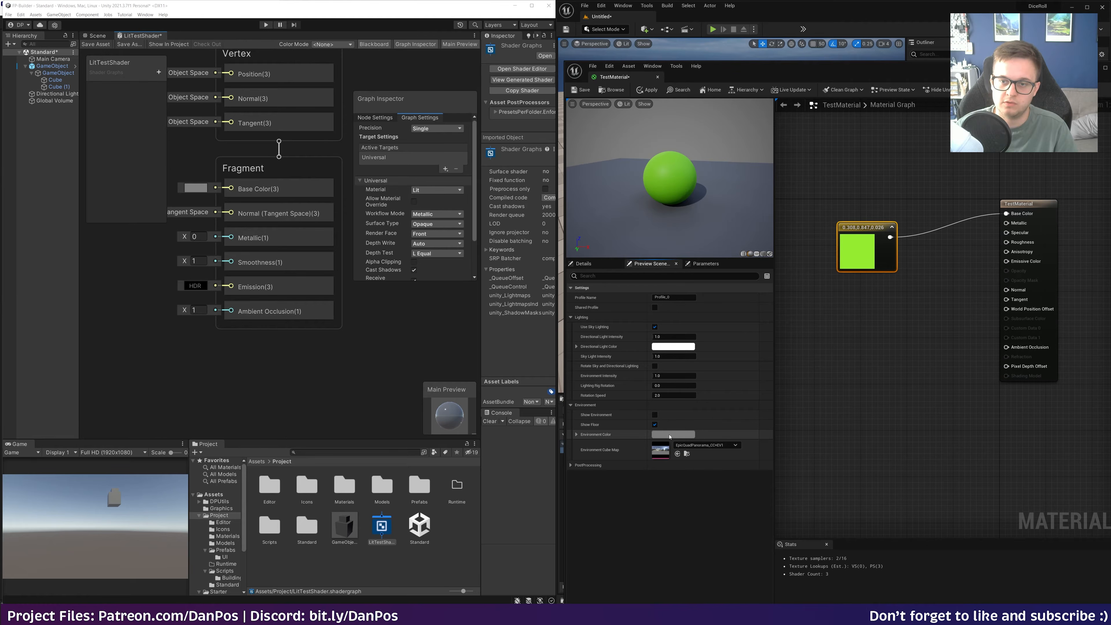
- Set the preview scene's Environment Color to dark blue
click(670, 435)
click(730, 467)
drag(730, 467, 692, 455)
click(821, 421)
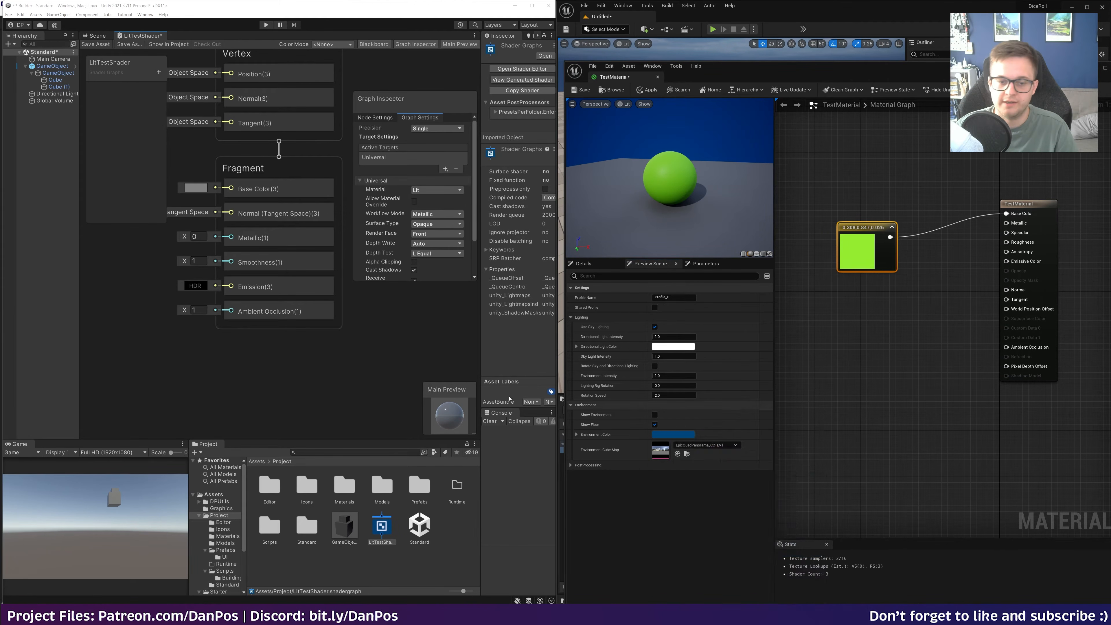
- Try the Quad mesh in Unity's Main Preview and switch back to Sphere
drag(433, 384, 458, 407)
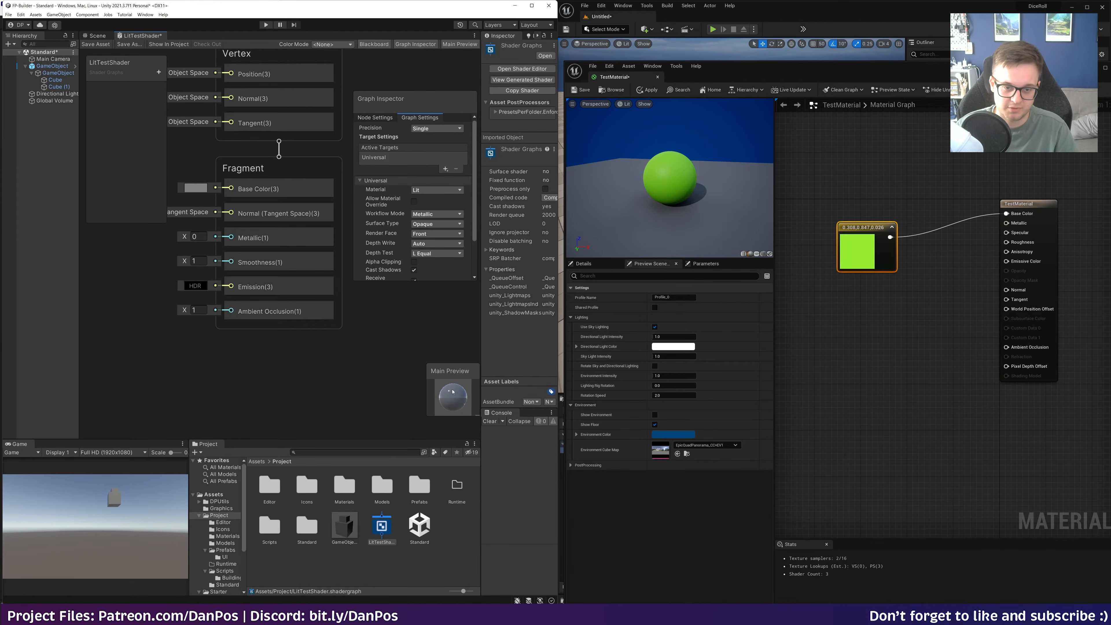
right_click(465, 399)
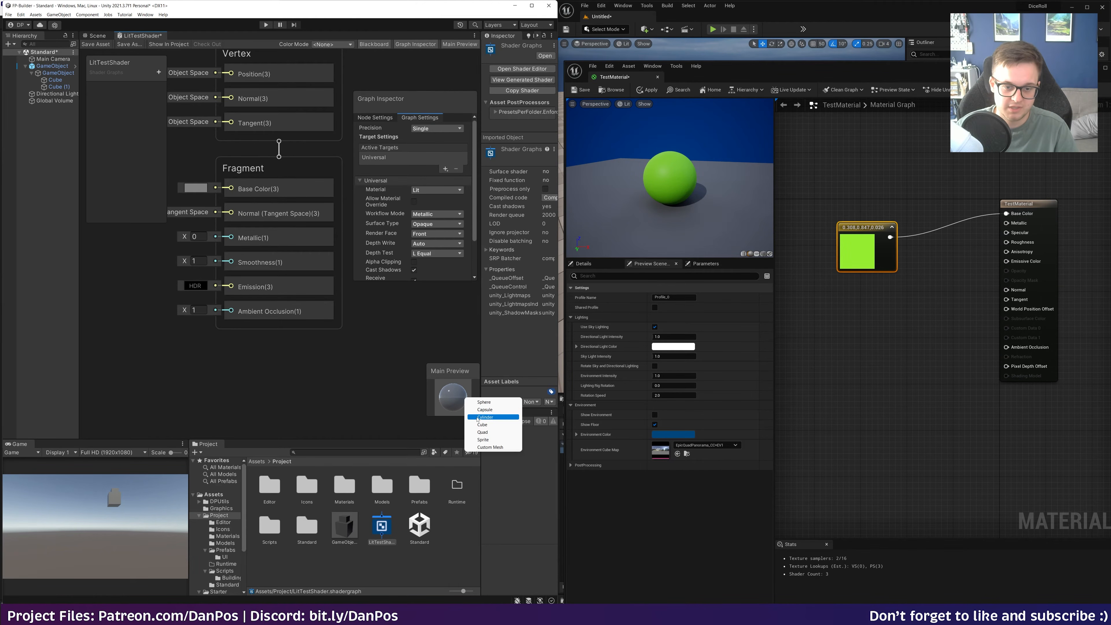
click(490, 432)
drag(485, 395, 450, 392)
right_click(449, 392)
click(465, 397)
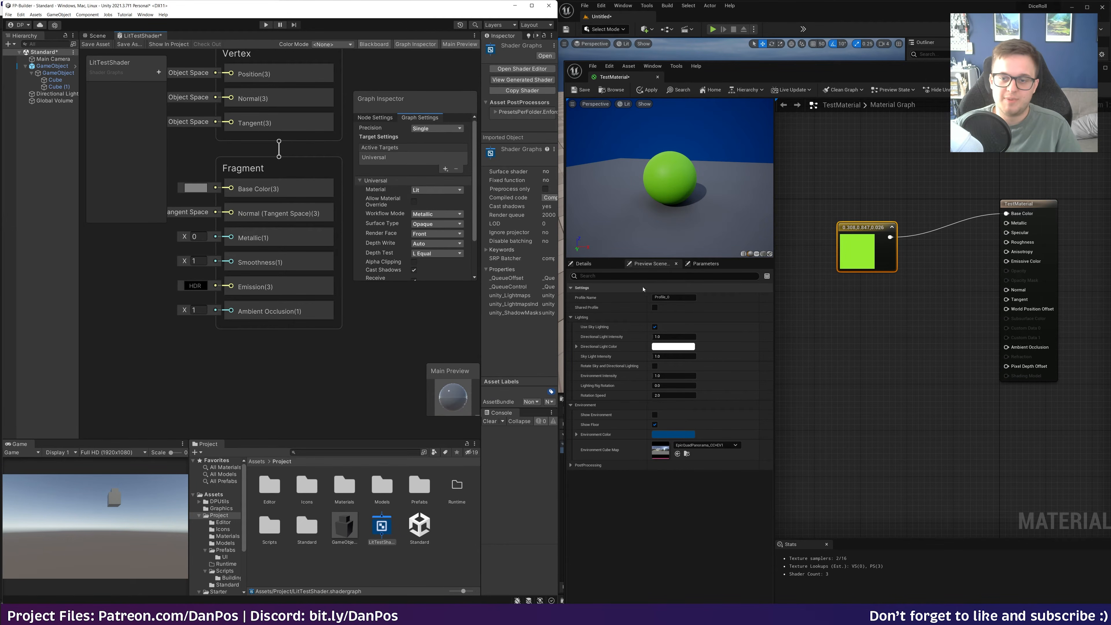
- Switch TestMaterial's preview mesh in Unreal to a cube and turn Show Environment back on
click(763, 254)
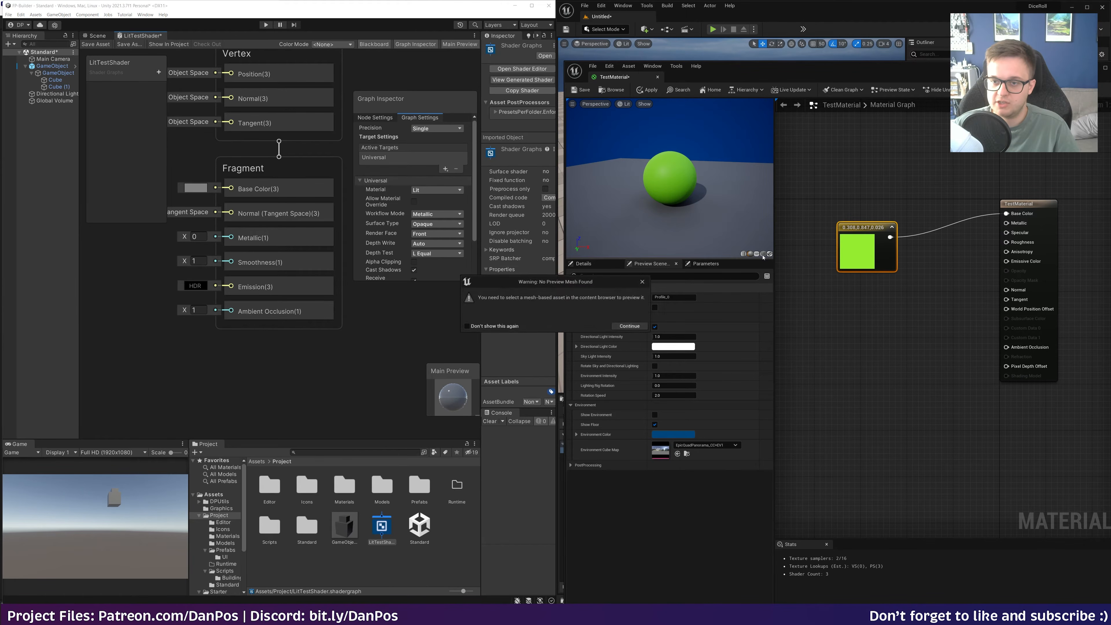
click(621, 327)
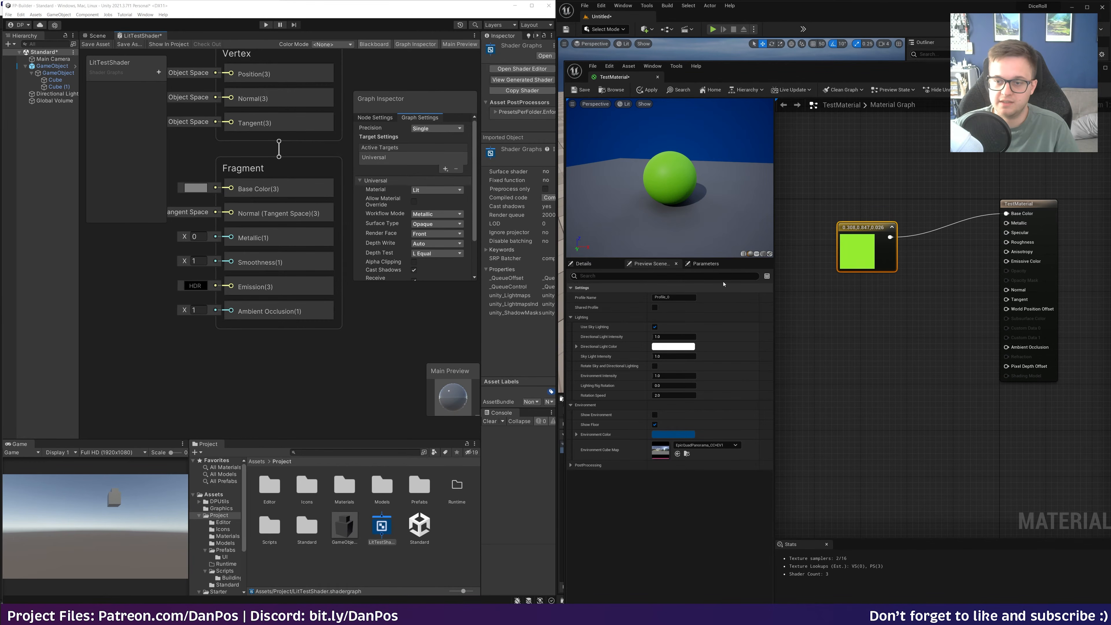
click(764, 254)
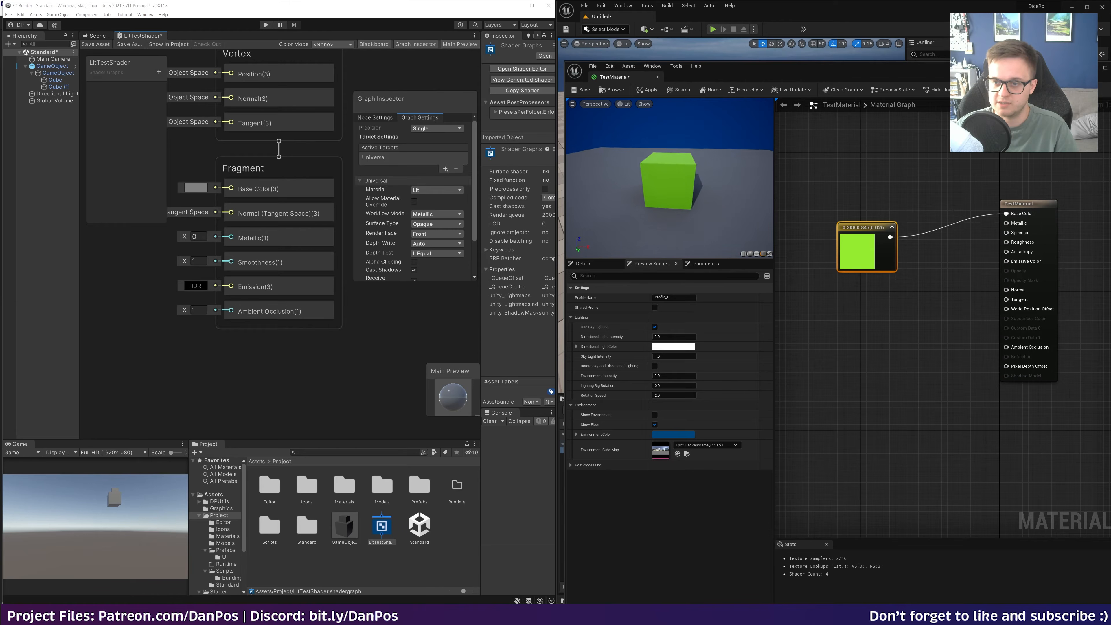
click(655, 414)
drag(668, 242, 595, 243)
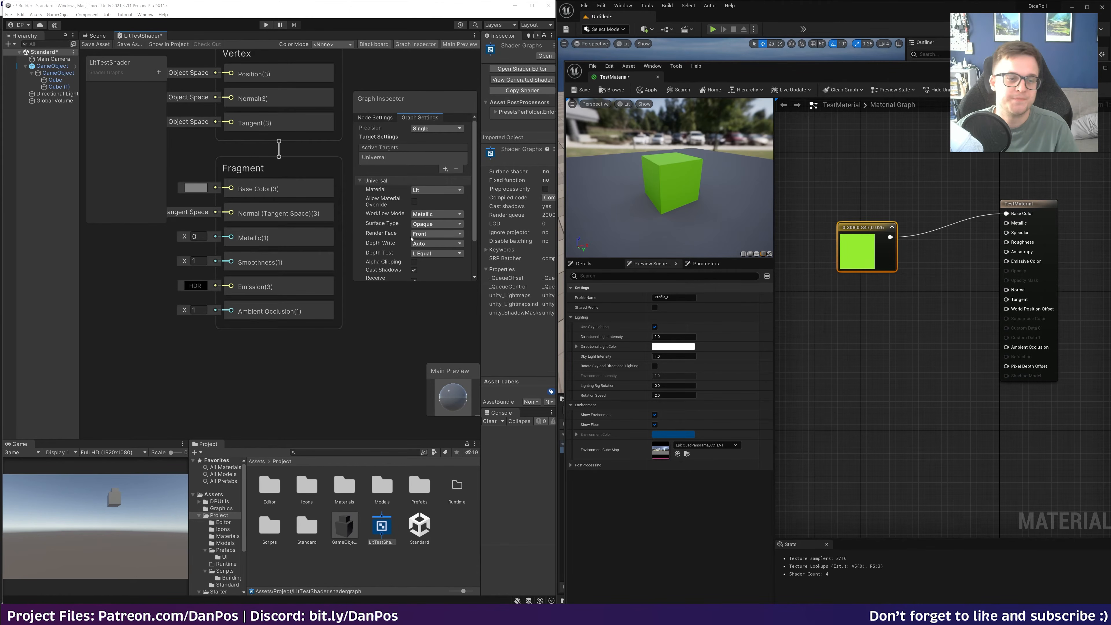
- Save TestMaterial and move its material editor window partly over the Unity window
click(581, 89)
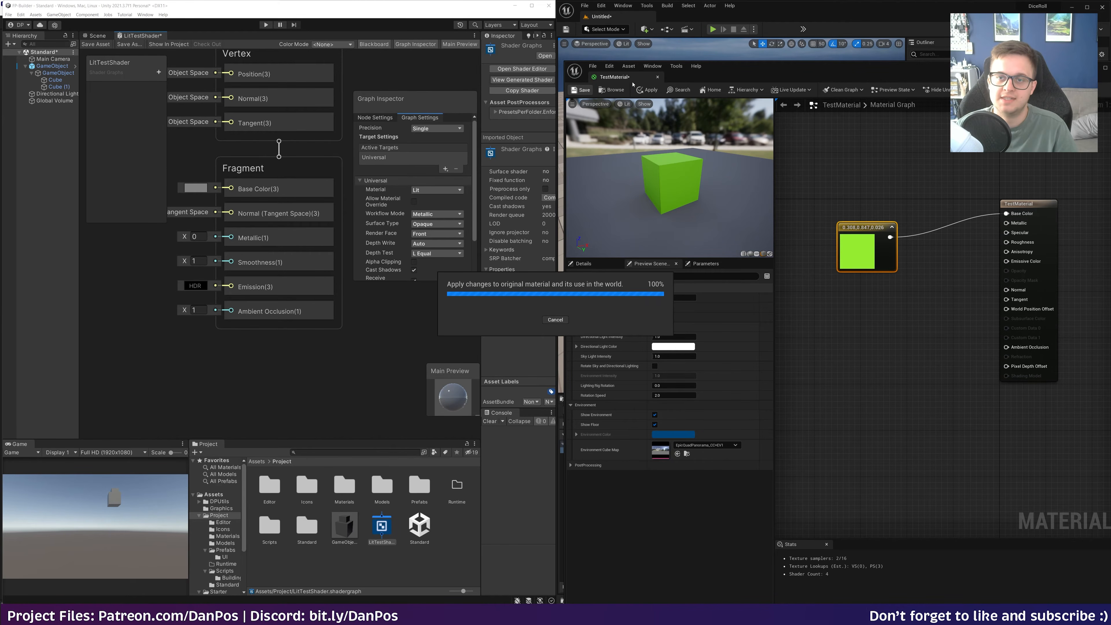
drag(1072, 69, 937, 93)
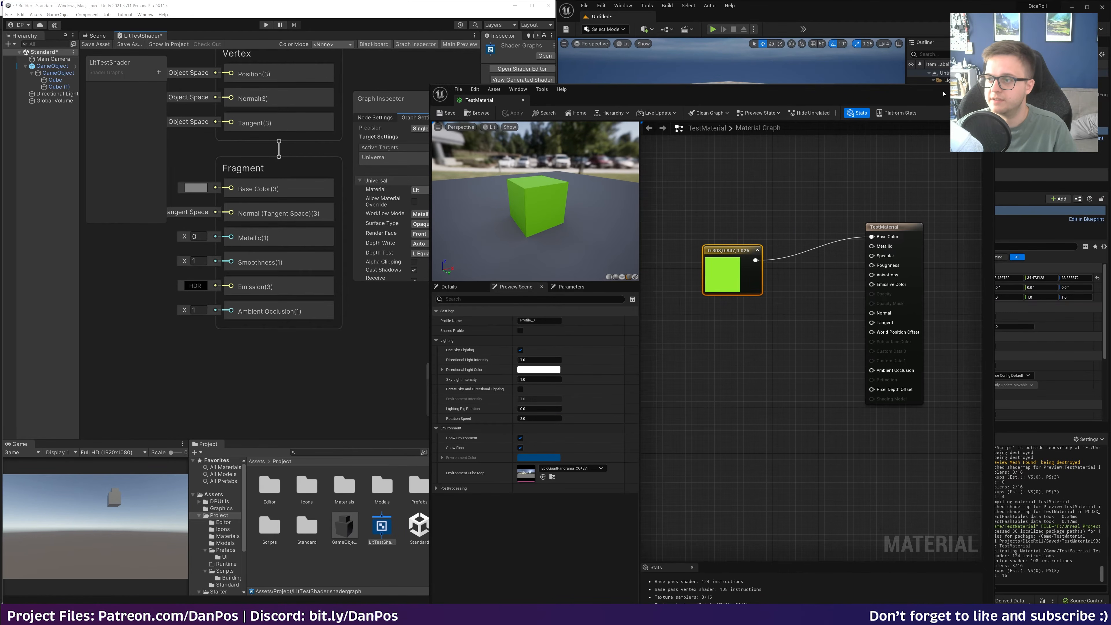
- Convert the green Constant3Vector node into a parameter named Base Colour Parameter
right_click(734, 277)
click(770, 290)
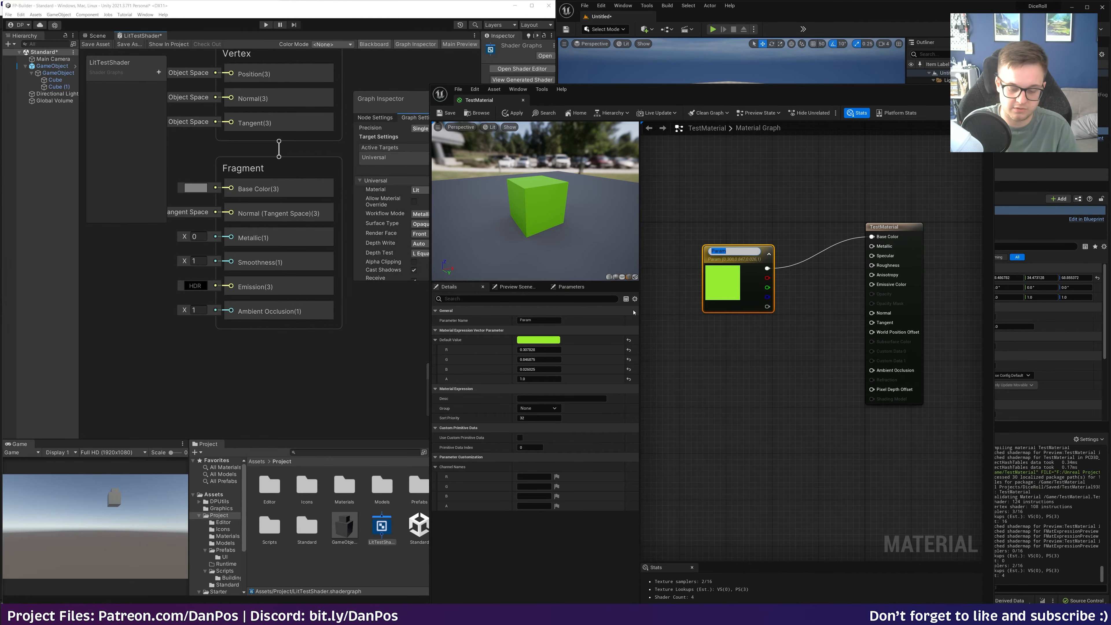
text(Base Colour Parameter)
key(Return)
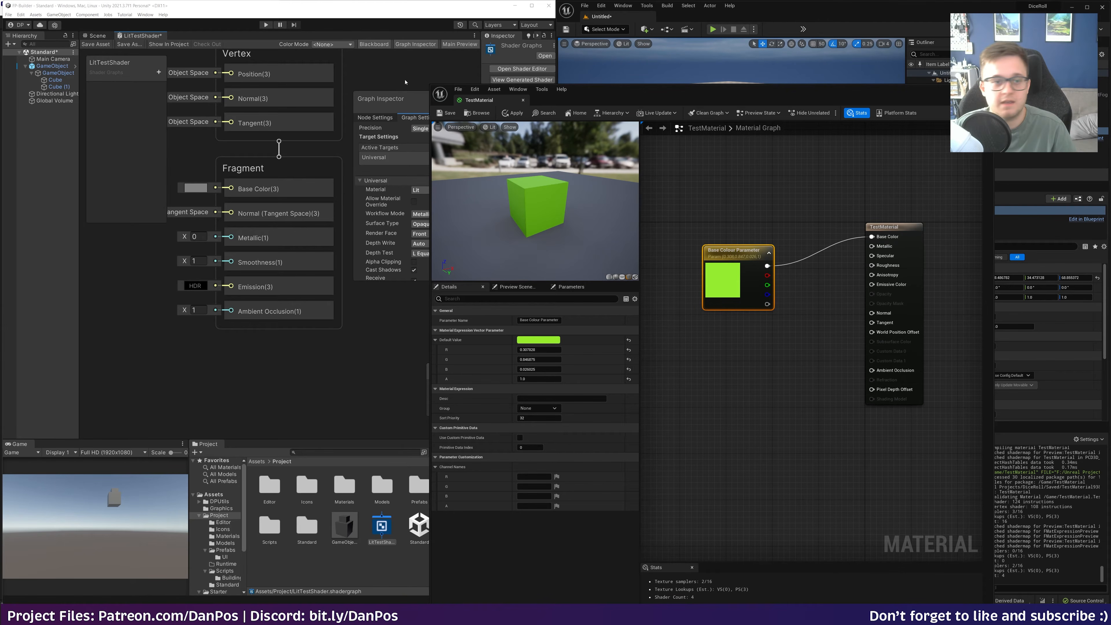
- In Unity's LitTestShader graph, set the Fragment Base Color to bright green (35FF00)
click(144, 264)
right_click(158, 282)
click(196, 188)
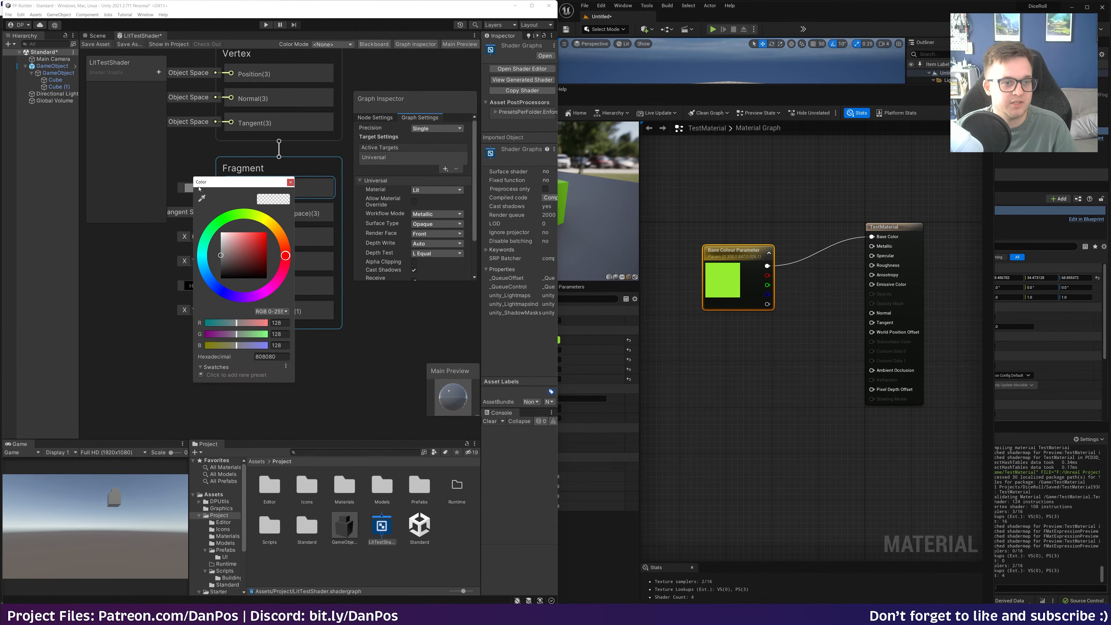
click(231, 216)
drag(258, 241, 287, 217)
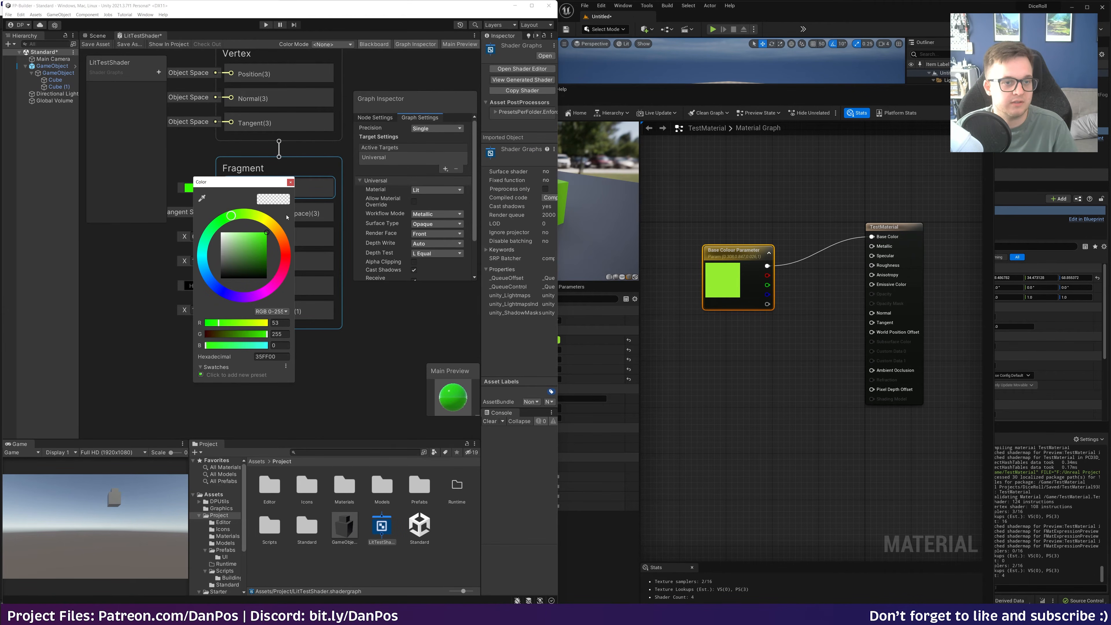
click(291, 183)
- Add a Color property to LitTestShader and connect its node to the Fragment Base Color input
click(158, 72)
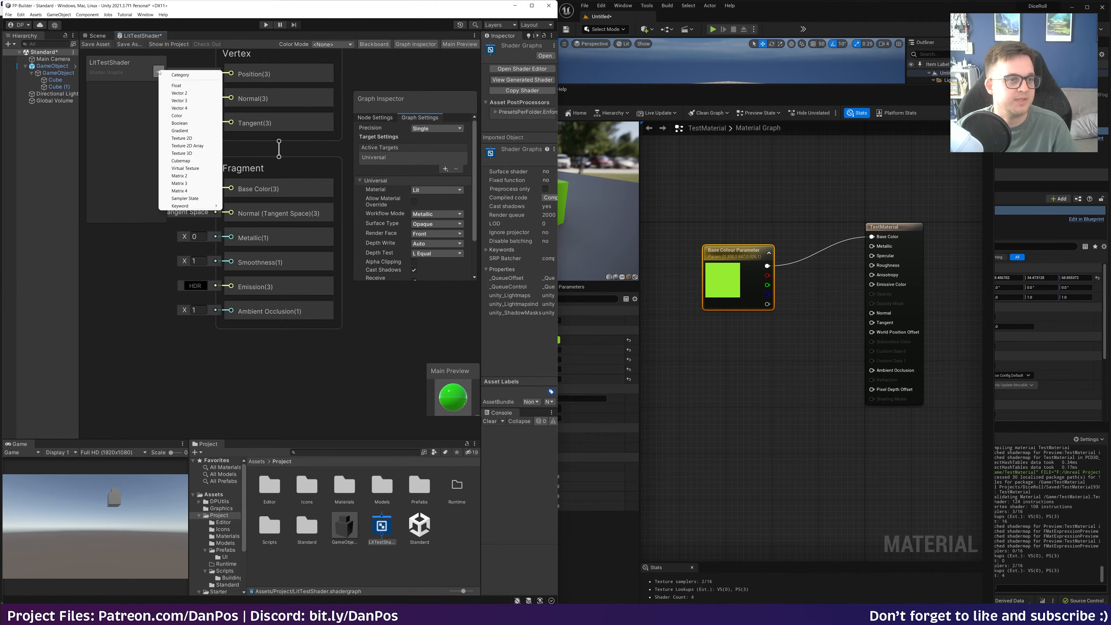
click(187, 115)
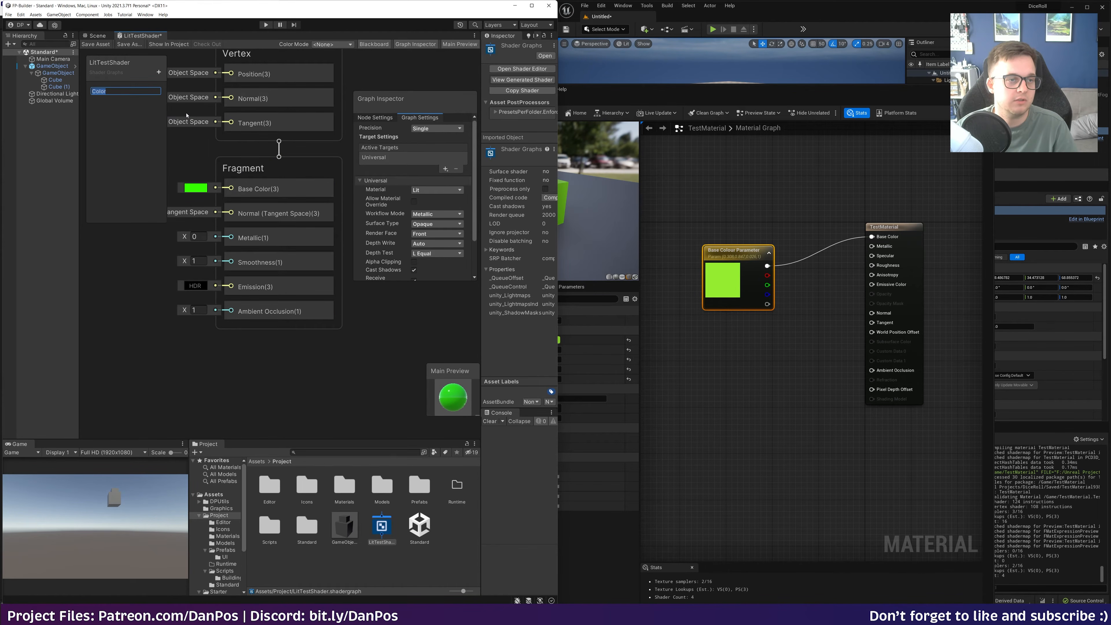
key(Return)
middle_drag(187, 115, 292, 134)
drag(106, 89, 337, 206)
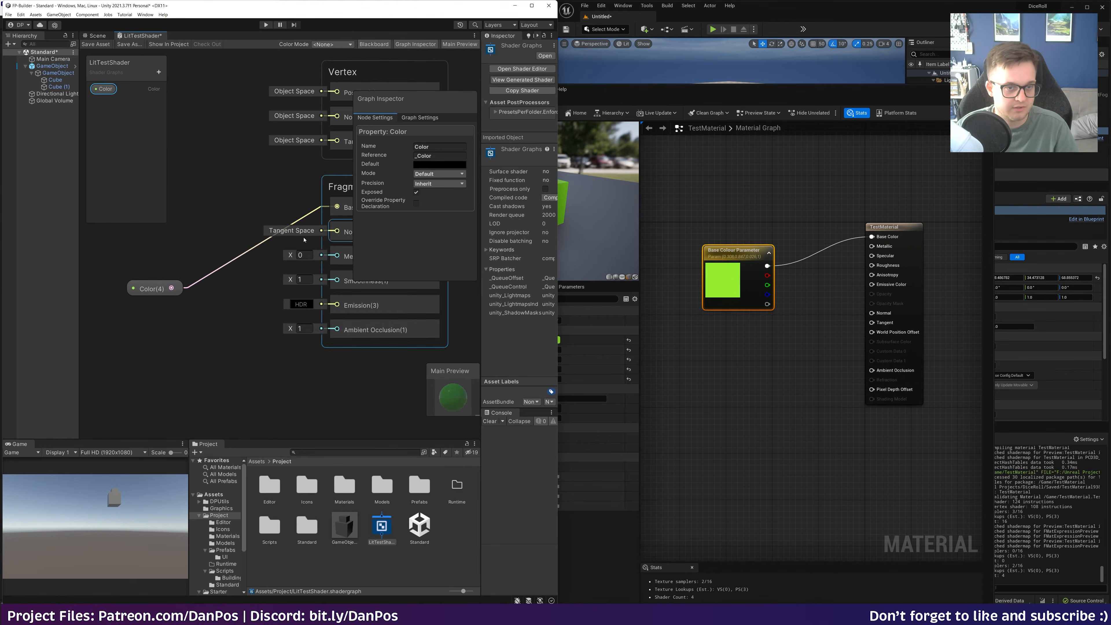
- Set the Color property's default to green, save the LitTestShader asset and return to the scene view
click(439, 164)
click(458, 201)
drag(477, 238, 507, 210)
click(221, 116)
click(99, 46)
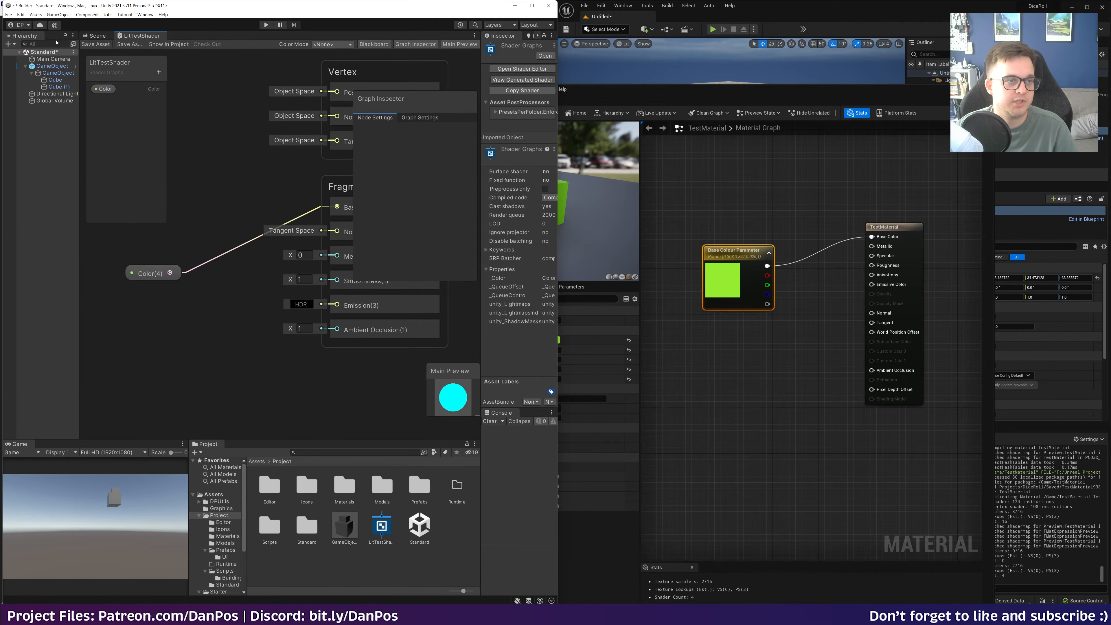
click(97, 35)
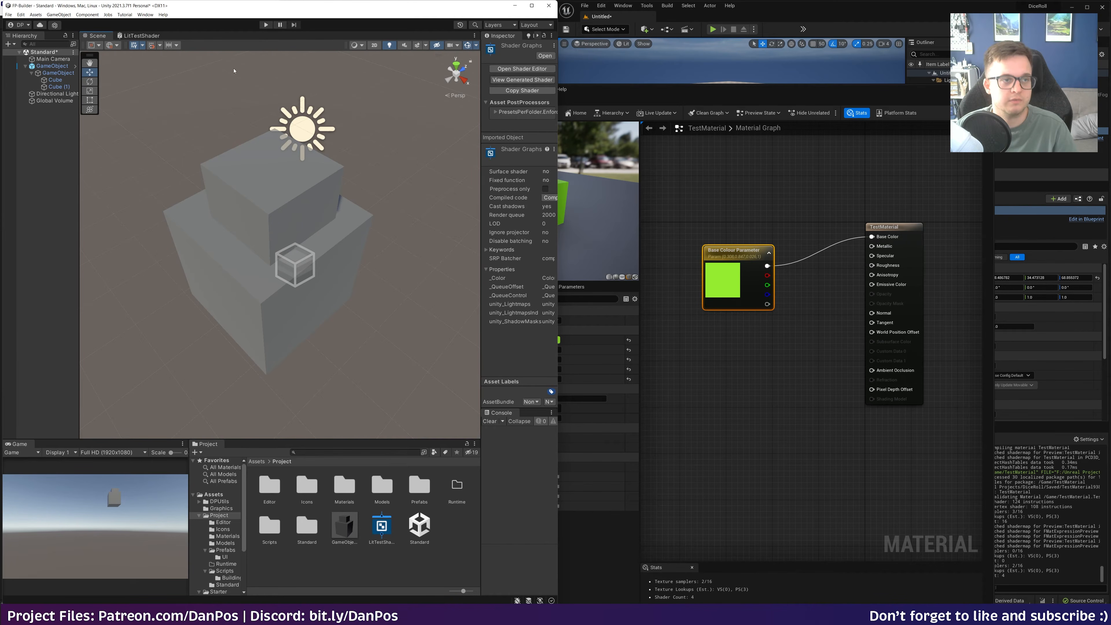
- Switch to Unreal, apply TestMaterial's parameter change and assign the material to the lower cube in the level
click(399, 576)
drag(669, 97, 747, 82)
click(595, 98)
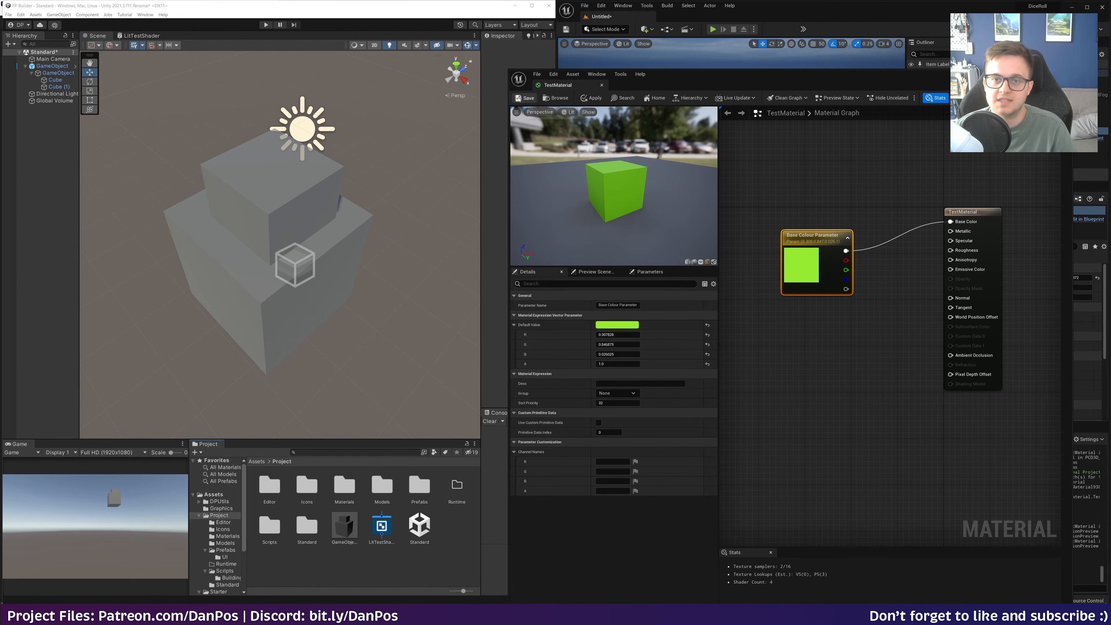
click(603, 85)
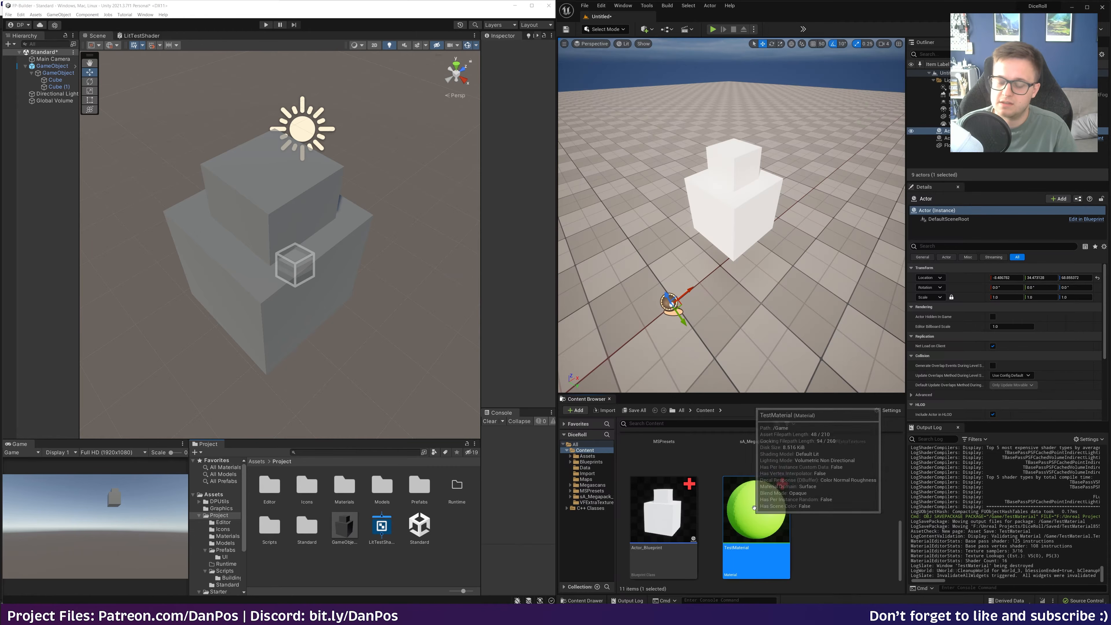
drag(756, 510, 733, 217)
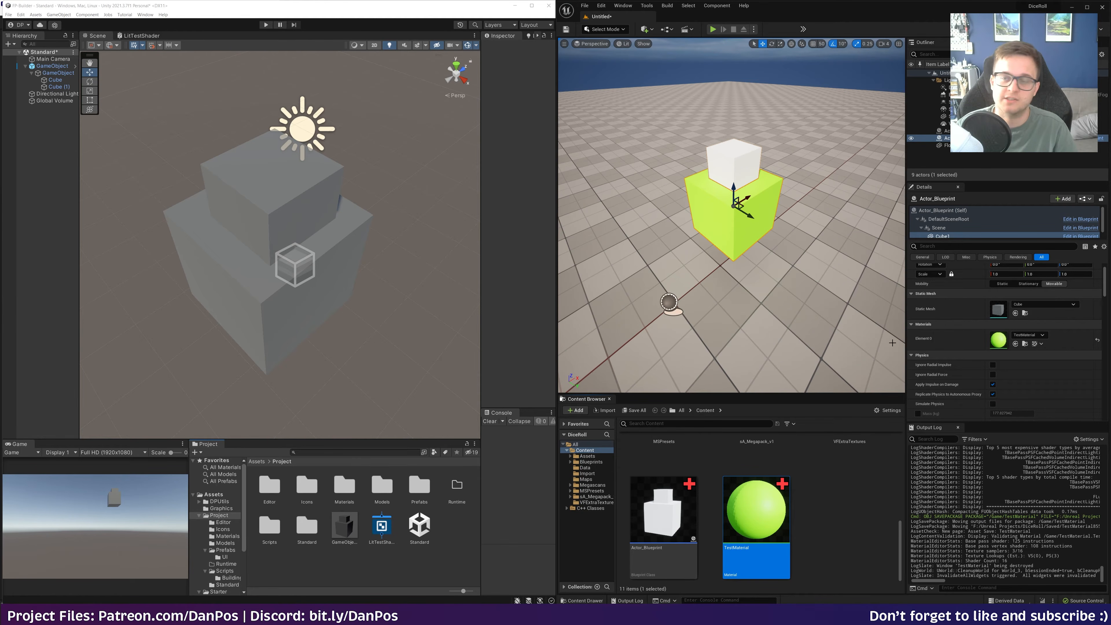
- Set TestMaterial's Base Colour Parameter default to blue (R 0.126424, G 0.141752, B 0.846875), save the material and close its editor
double_click(778, 517)
drag(771, 167, 858, 157)
right_drag(832, 202, 887, 232)
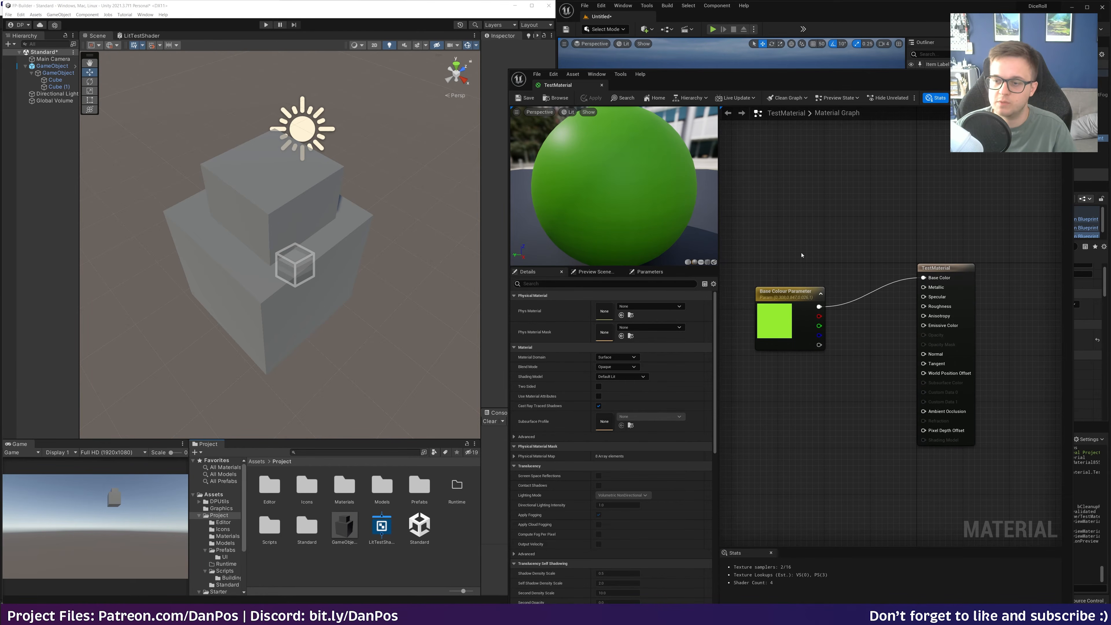
click(778, 319)
click(617, 325)
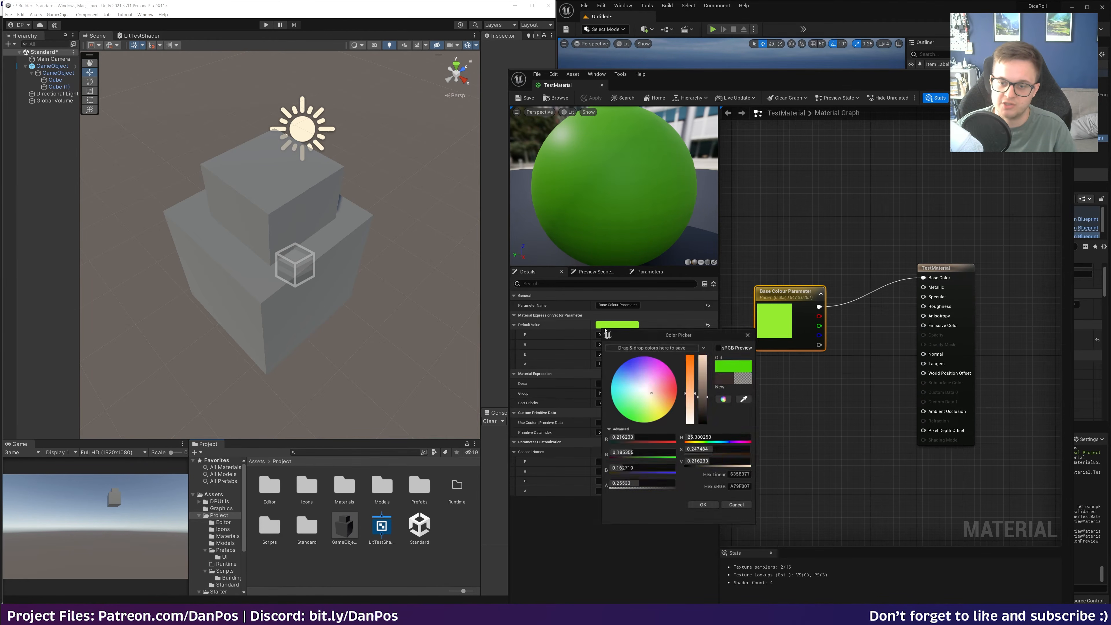
drag(640, 424, 631, 367)
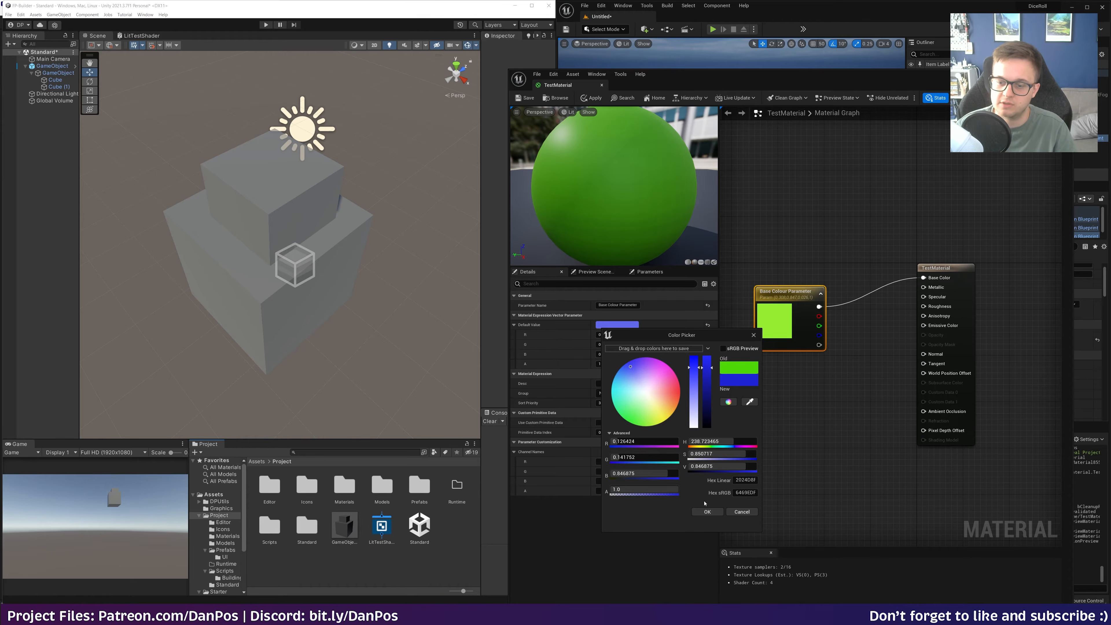
click(707, 512)
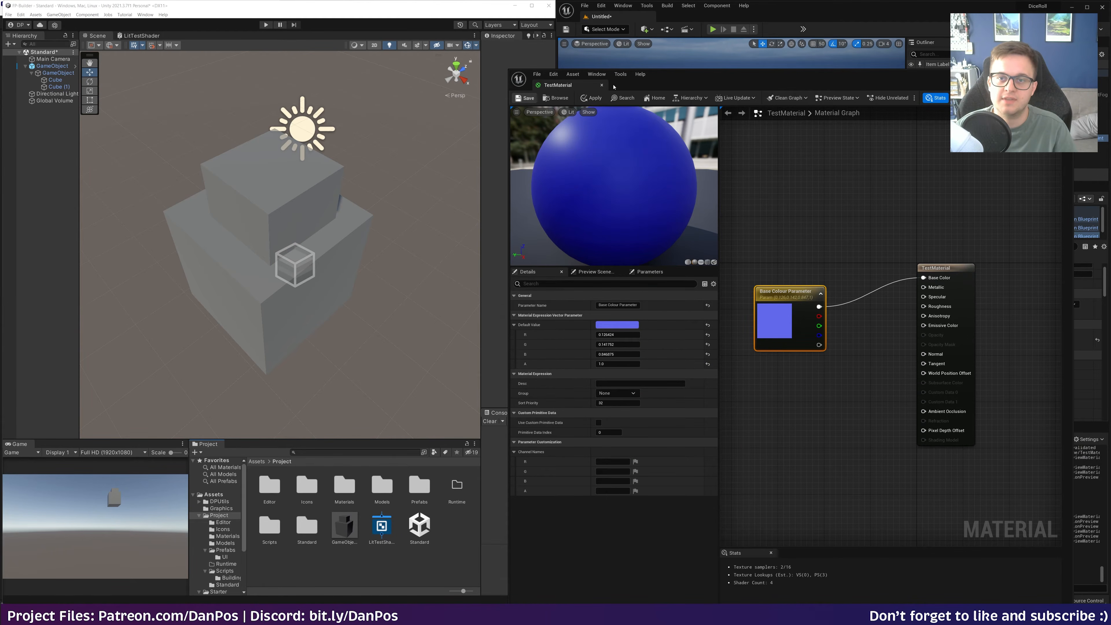
click(602, 85)
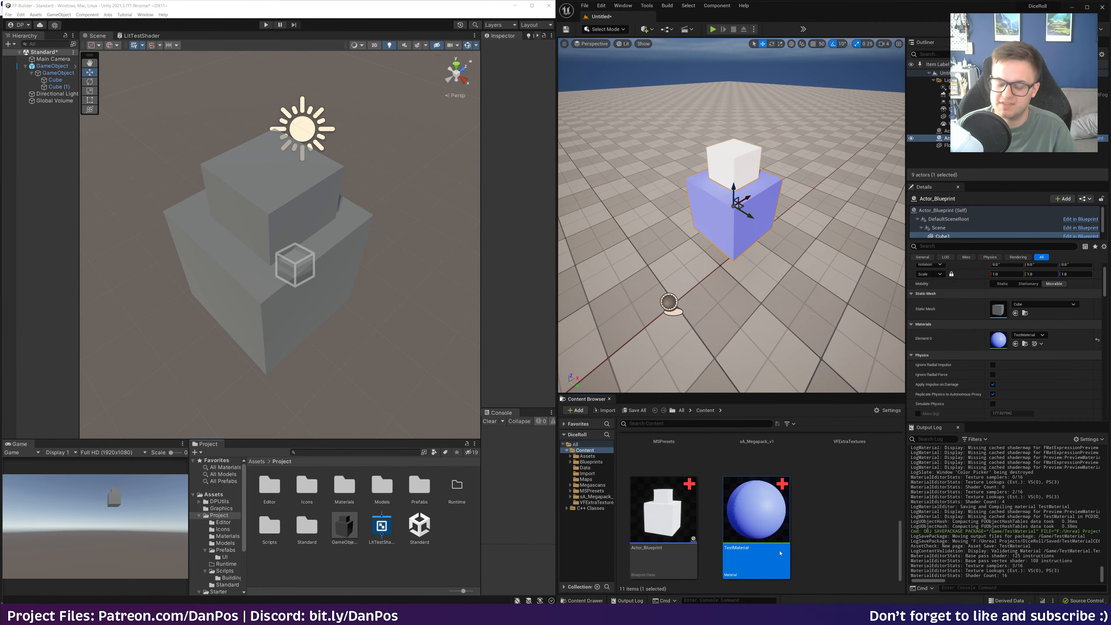
- Try to assign the LitTestShader graph directly to the cube objects in the Unity scene
drag(381, 531, 301, 246)
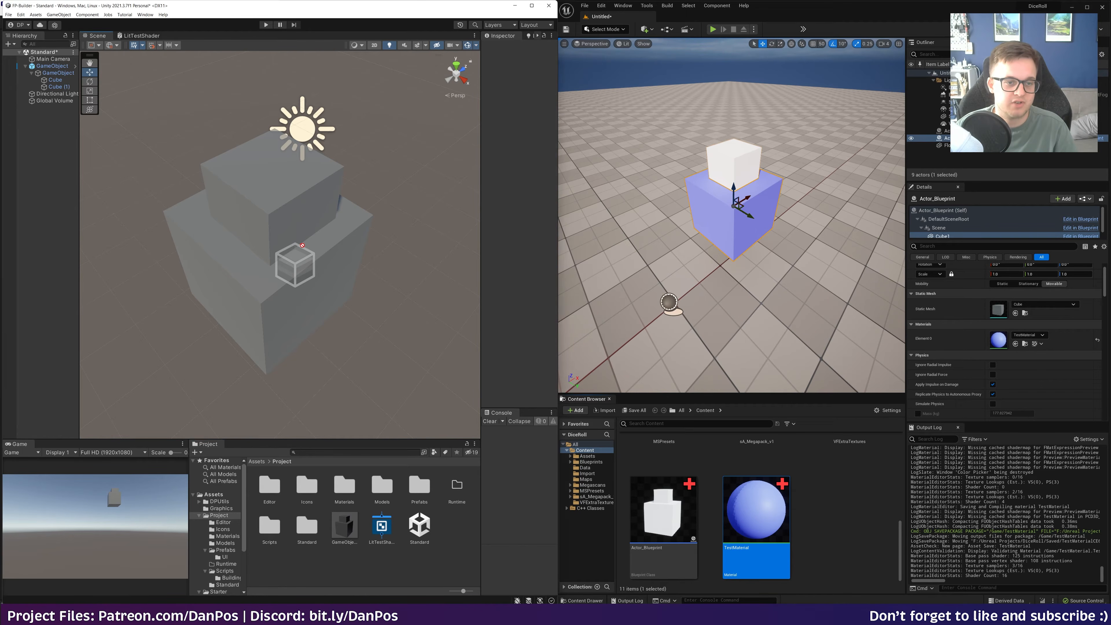
drag(92, 115, 51, 81)
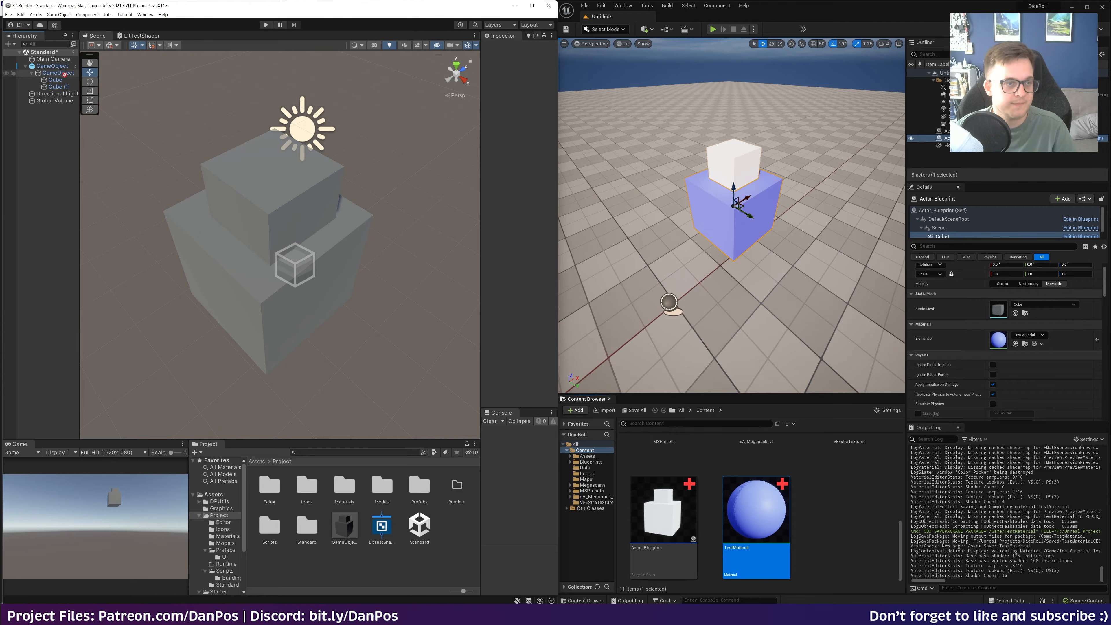
- Create a Unity material from the LitTestShader graph and assign it to the lower cube in the scene
click(385, 527)
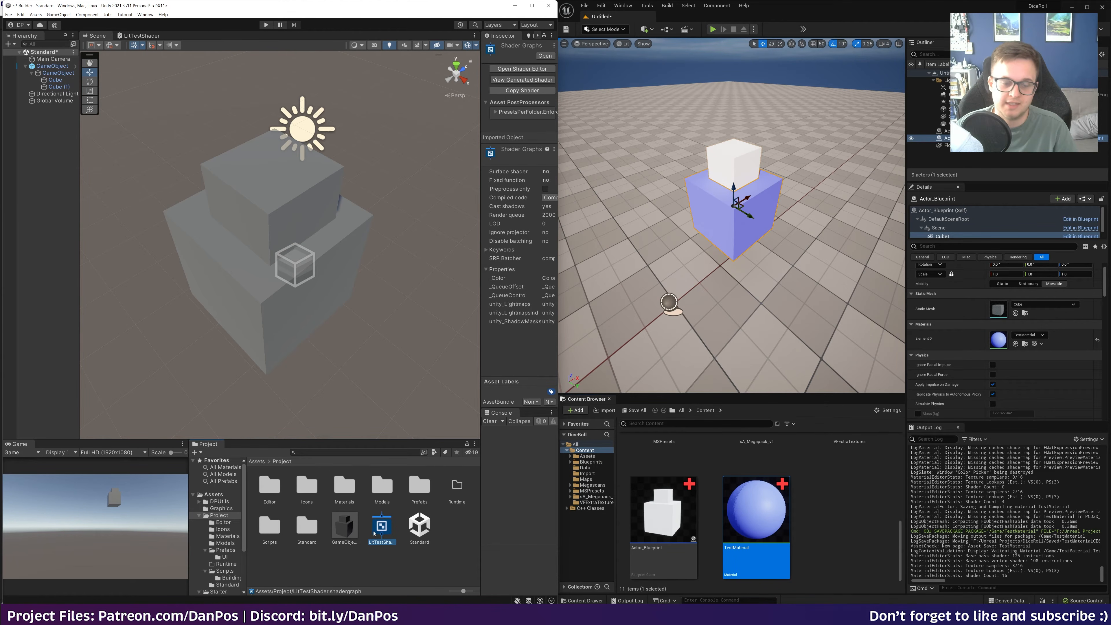
right_click(382, 529)
mouse_move(438, 344)
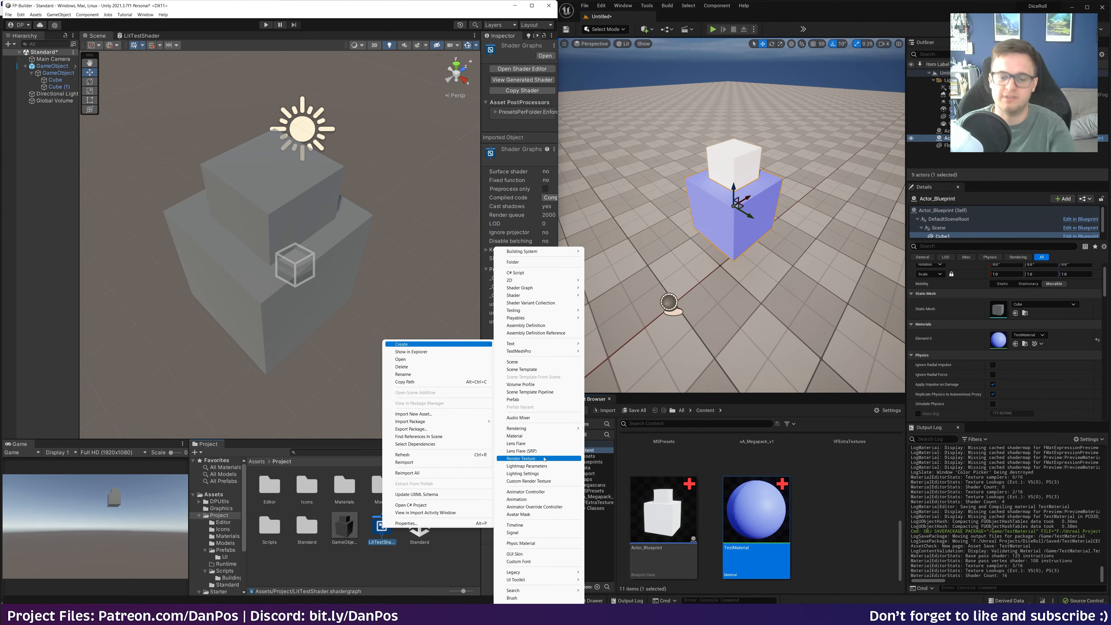
click(515, 436)
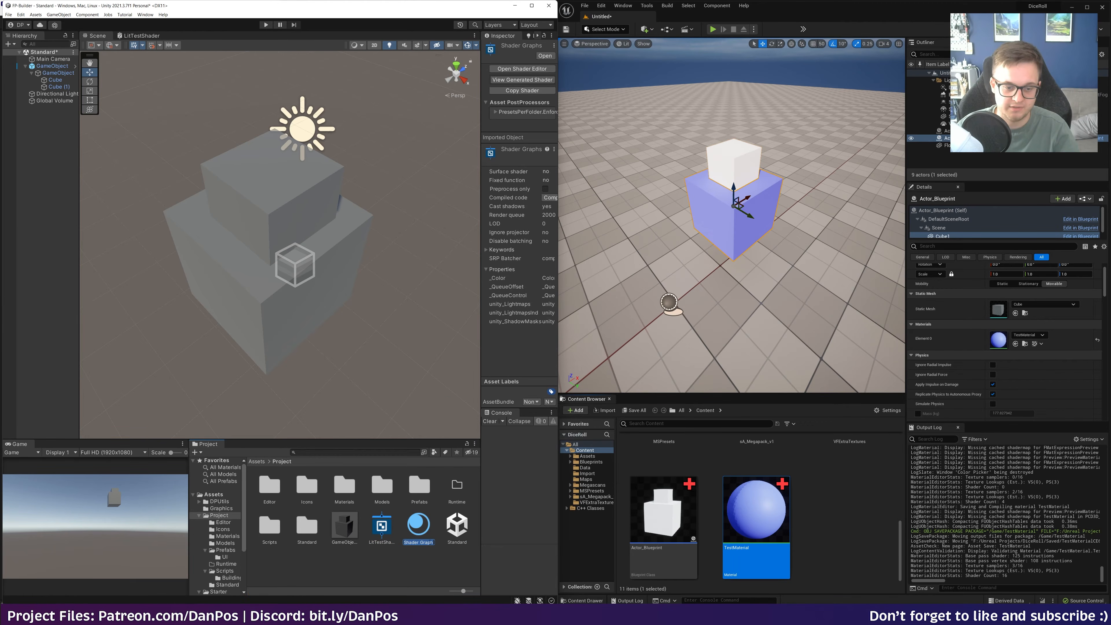
drag(530, 354, 372, 449)
drag(235, 586, 247, 297)
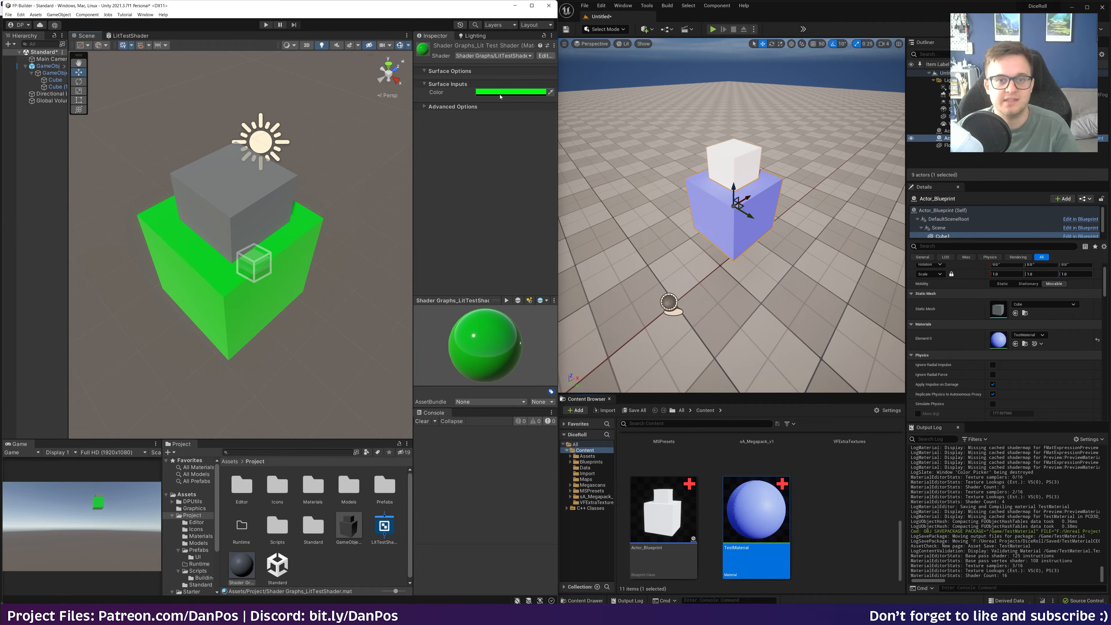
- Set the new Unity material's Color surface input to green 00FF4F
click(510, 92)
mouse_move(588, 173)
mouse_down()
mouse_move(573, 194)
mouse_move(541, 206)
mouse_move(492, 159)
mouse_move(503, 122)
mouse_up()
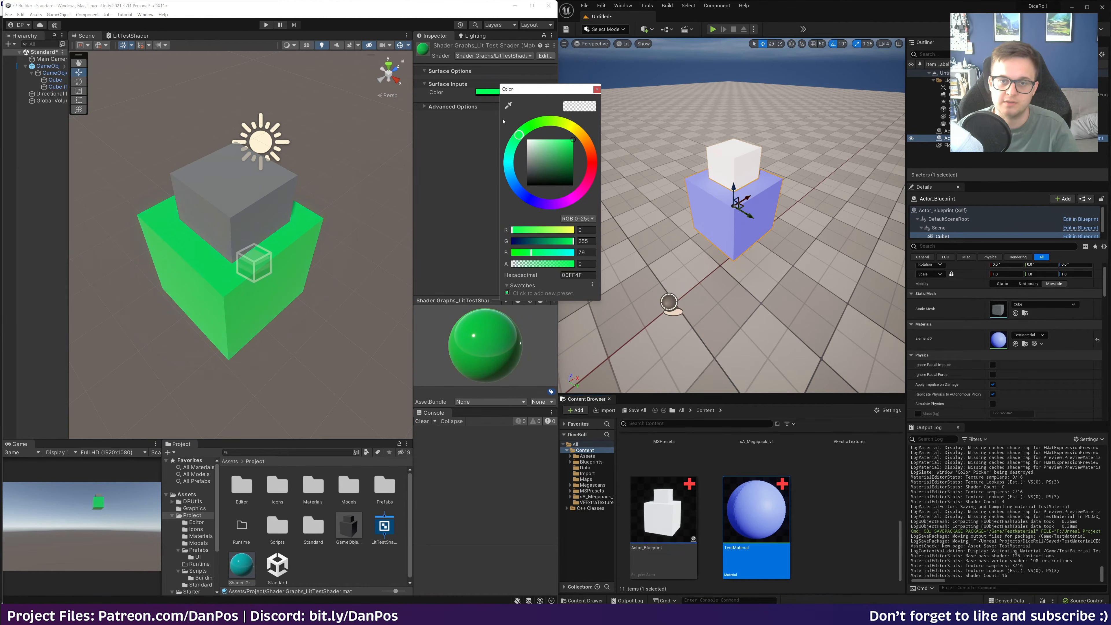
click(596, 90)
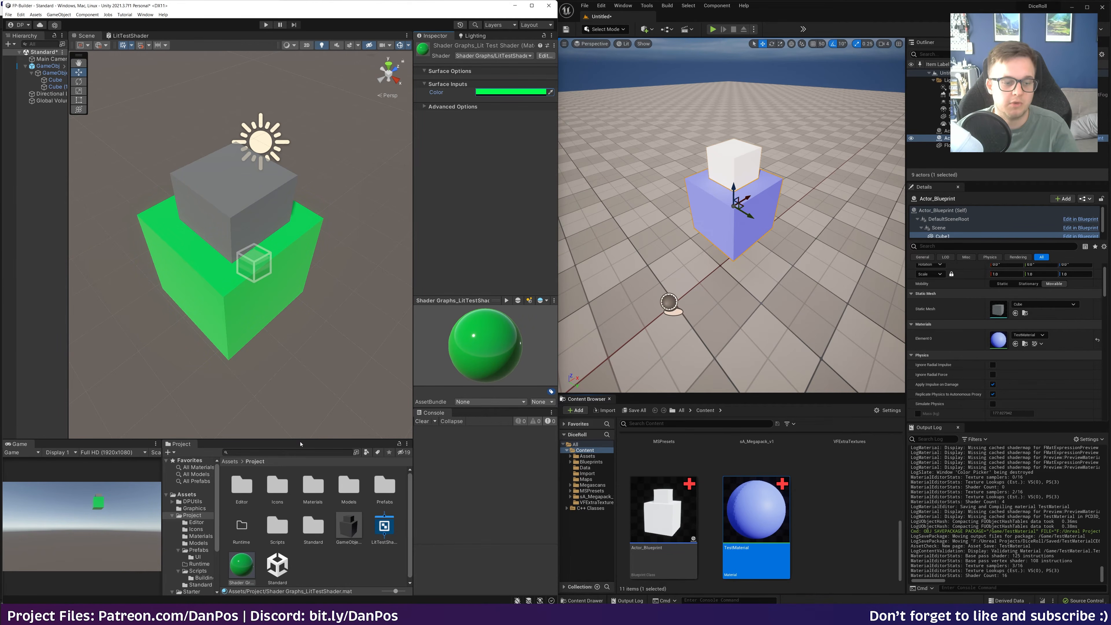
click(244, 564)
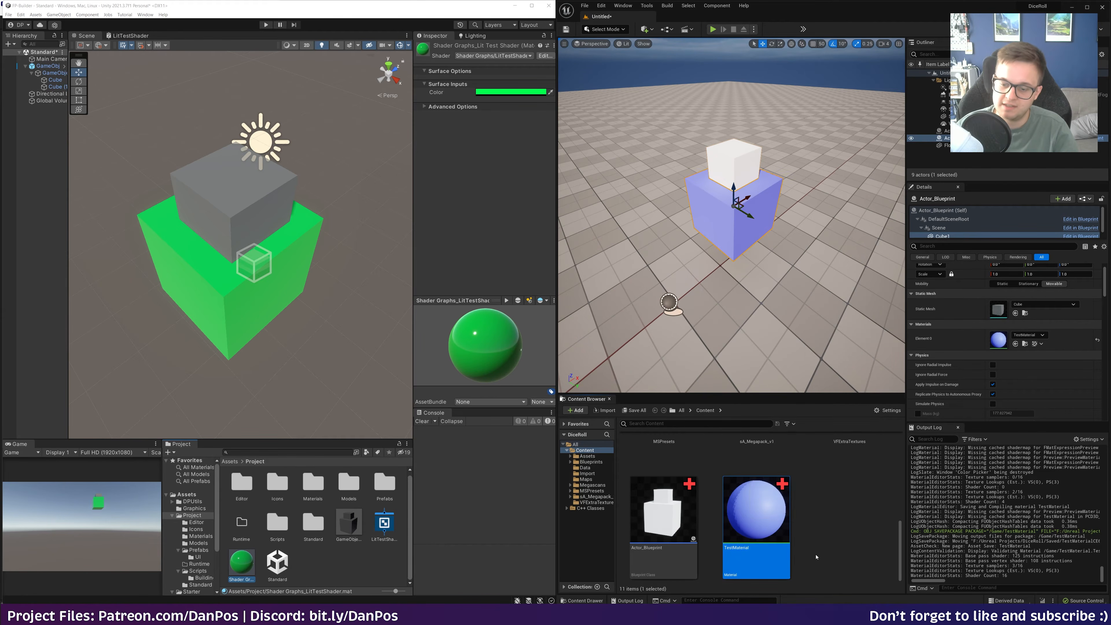
- In Unreal, create a material instance of TestMaterial and assign it to the lower cube's material slot
right_click(751, 522)
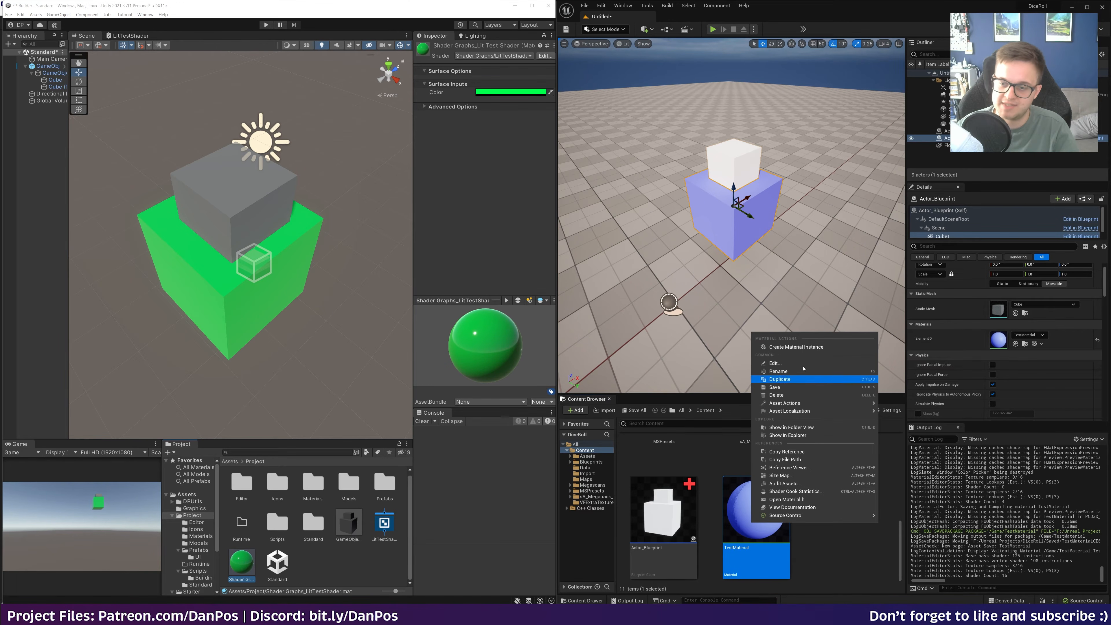
click(789, 346)
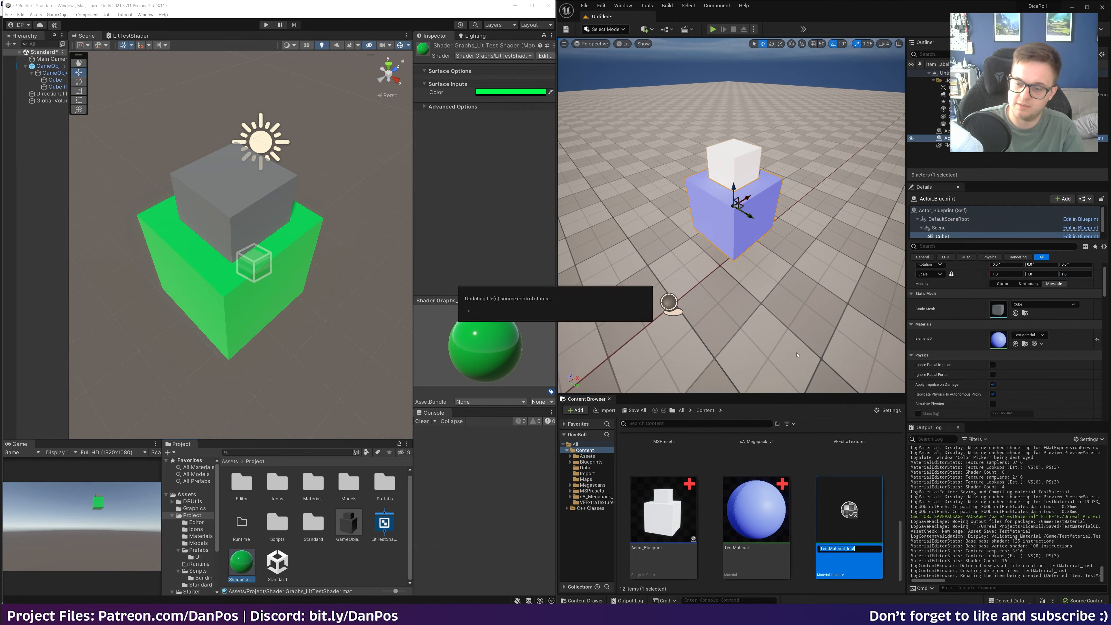
key(Return)
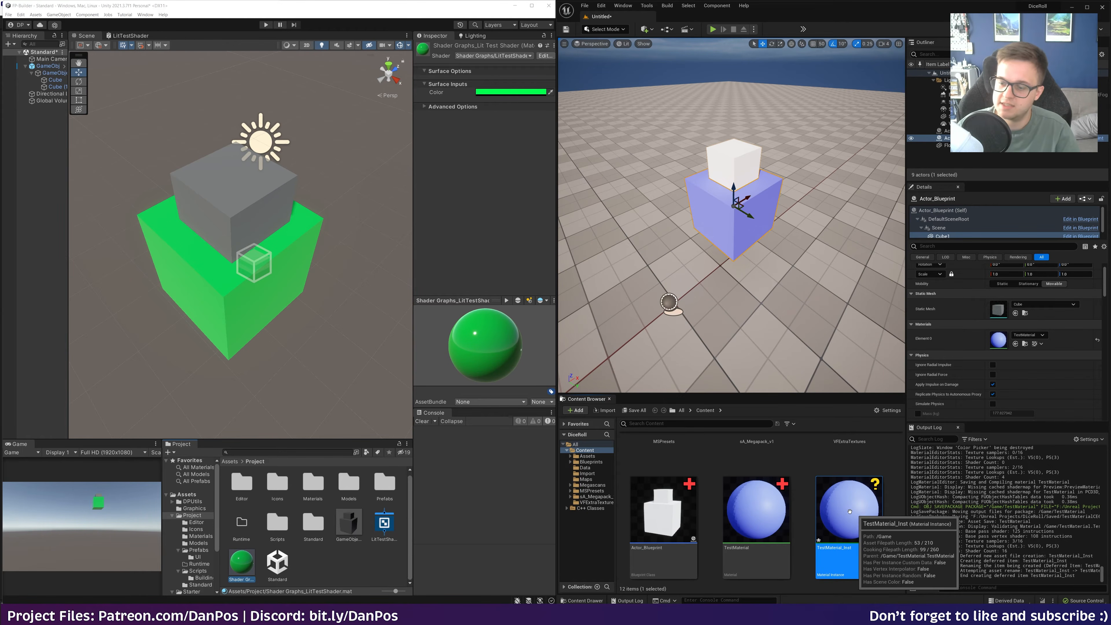
drag(849, 512, 1030, 335)
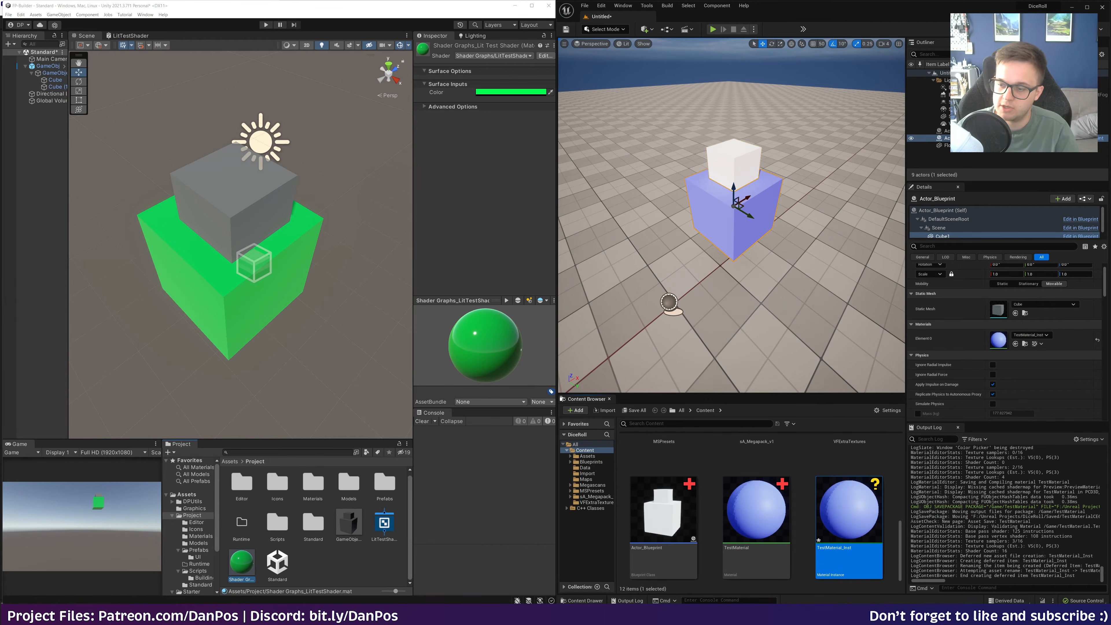
- Create a child material instance from TestMaterial_Inst and assign it to the upper cube, Cube2
right_click(850, 518)
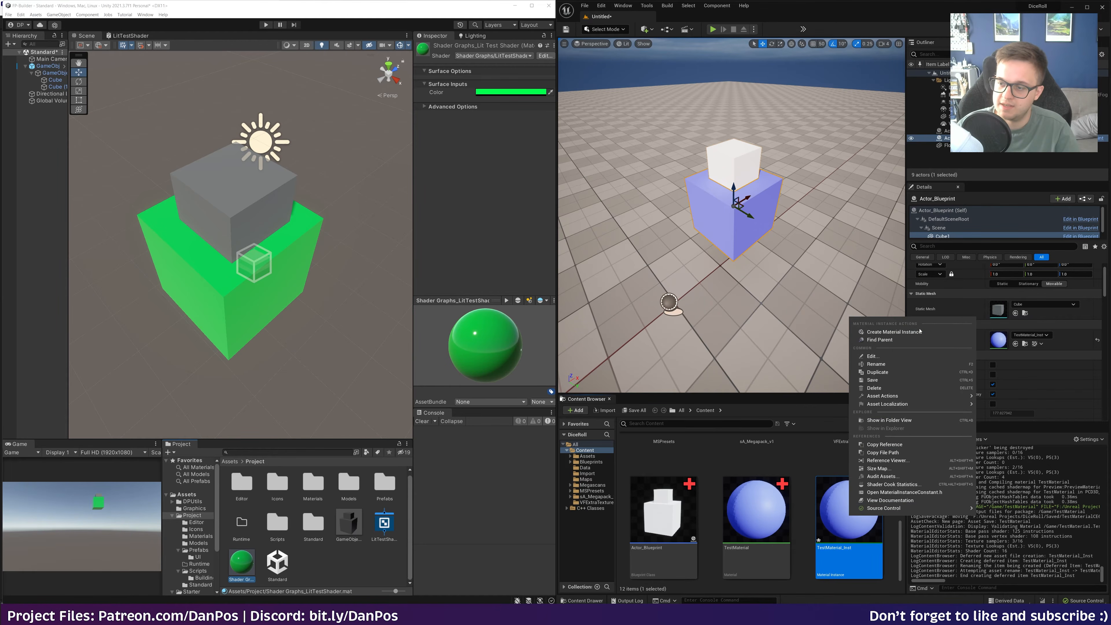
click(894, 332)
drag(664, 542, 745, 160)
click(745, 160)
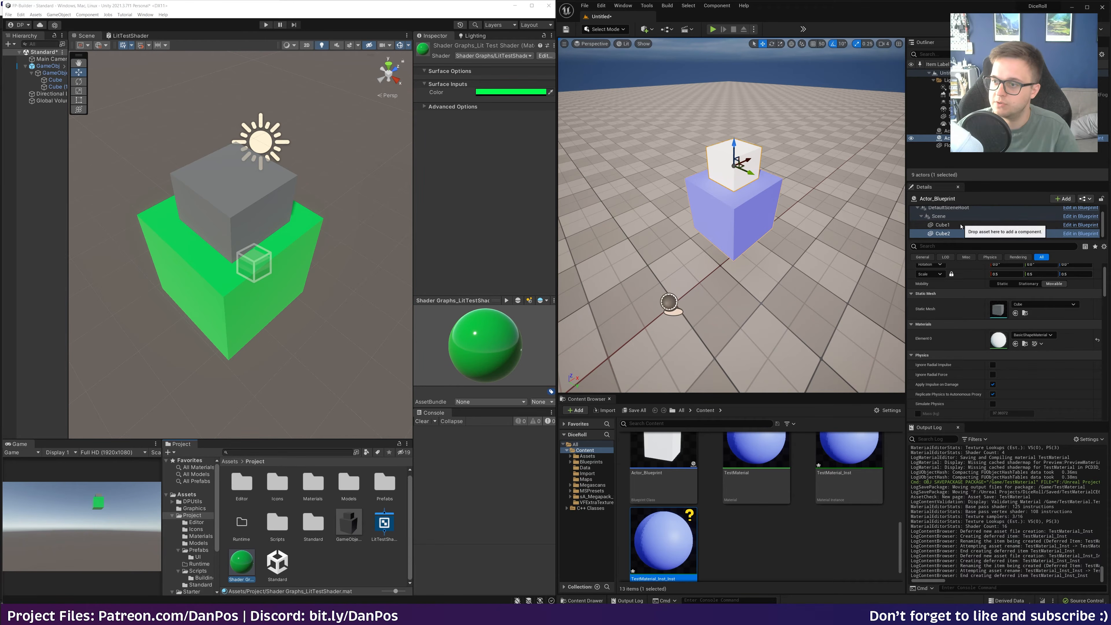
drag(663, 543, 999, 340)
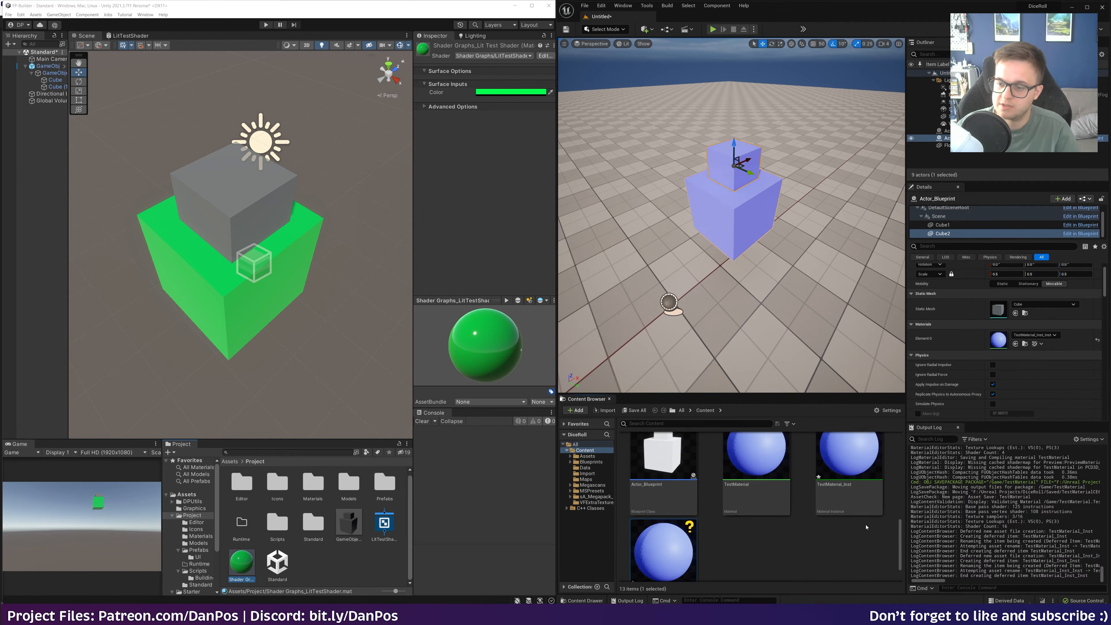
- Override Base Colour Parameter with magenta in TestMaterial_Inst and save the instance
click(853, 453)
double_click(858, 451)
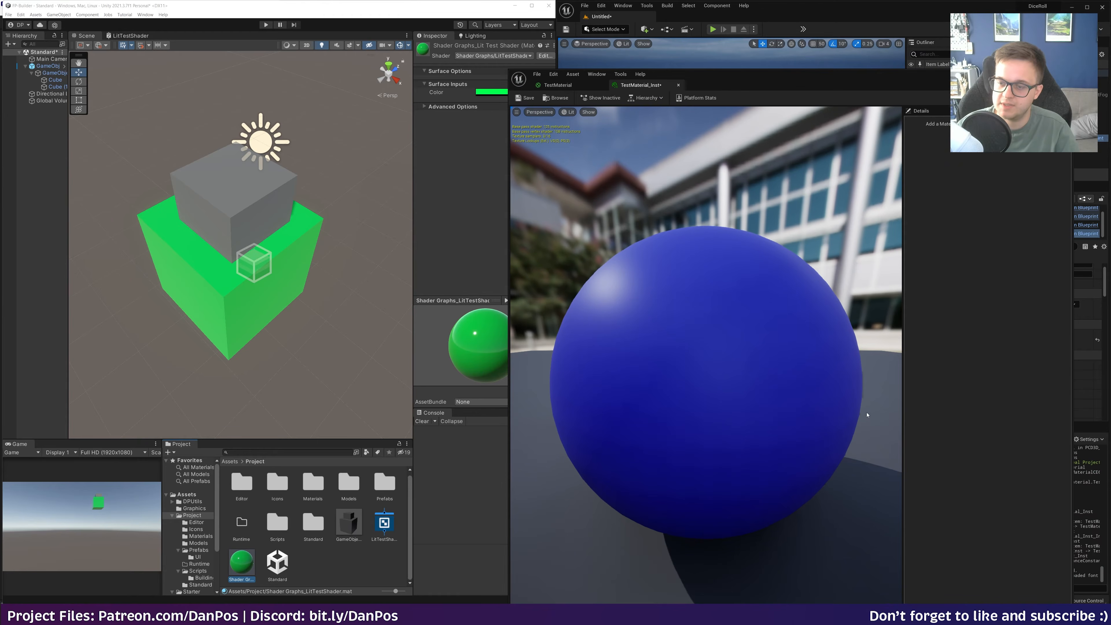
drag(711, 73, 678, 25)
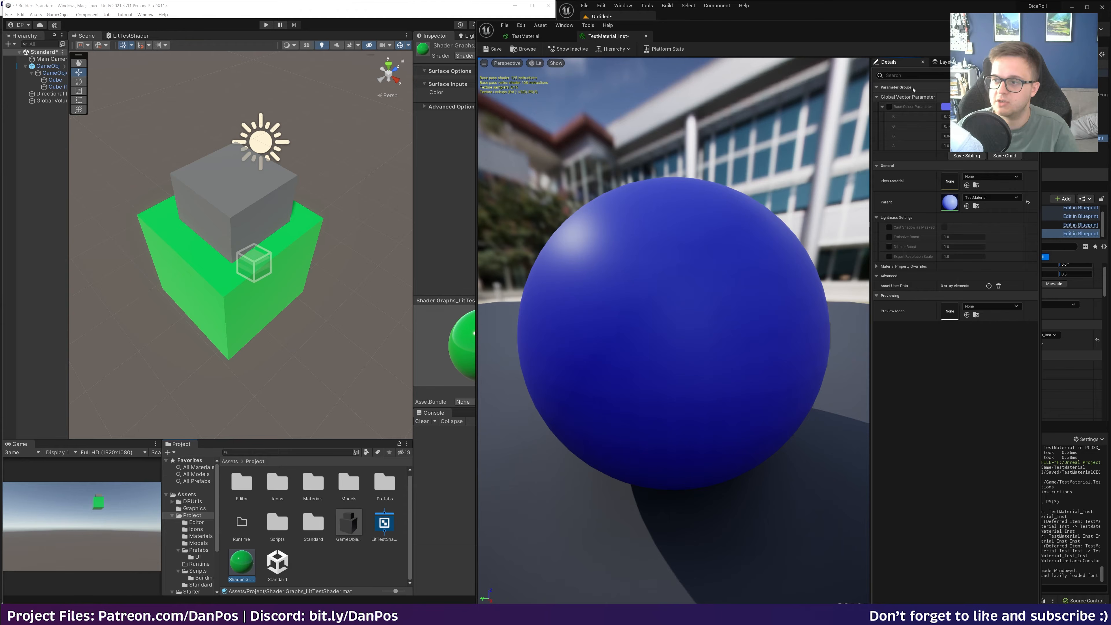
click(945, 107)
mouse_move(852, 147)
mouse_down()
mouse_move(820, 165)
mouse_move(857, 137)
mouse_up()
click(907, 290)
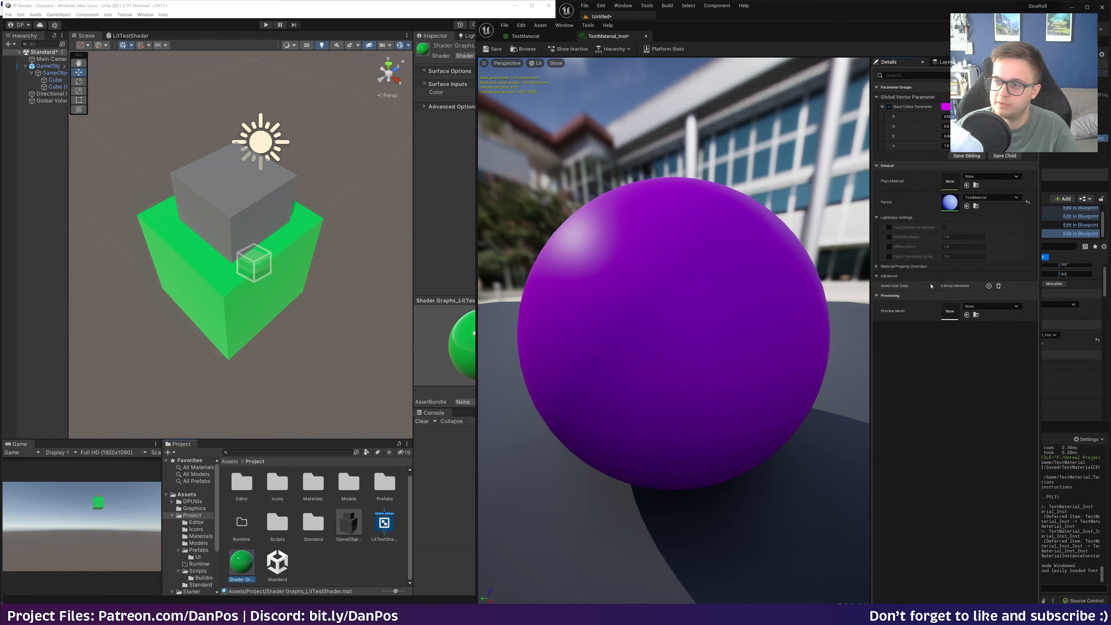
click(493, 49)
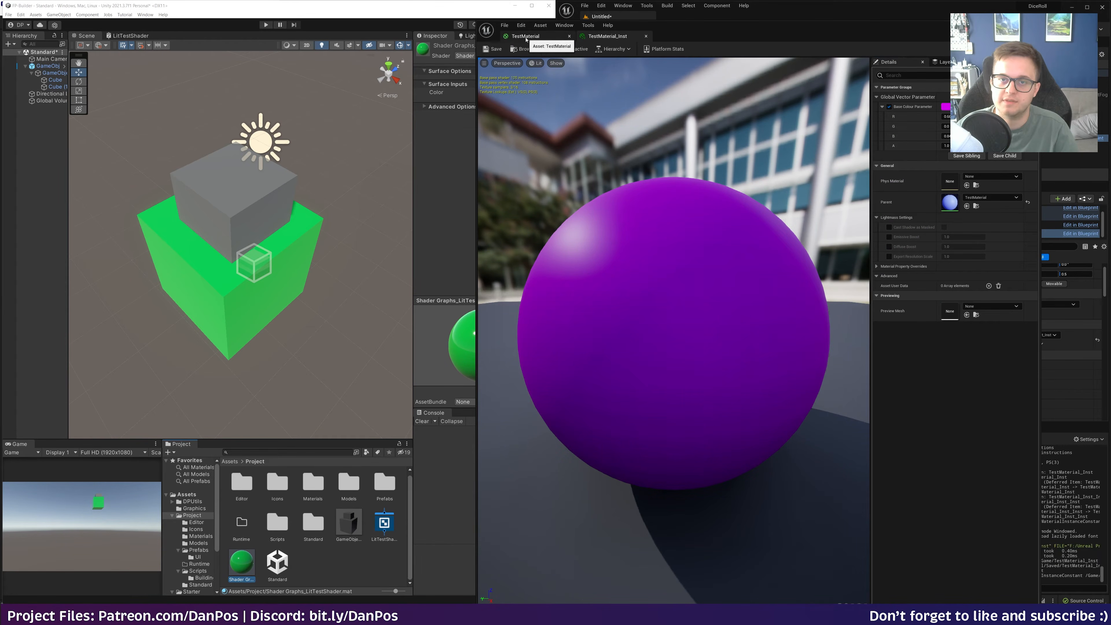
- Override Base Colour Parameter with blue in TestMaterial_Inst_Inst
click(549, 35)
drag(657, 31, 199, 24)
double_click(665, 547)
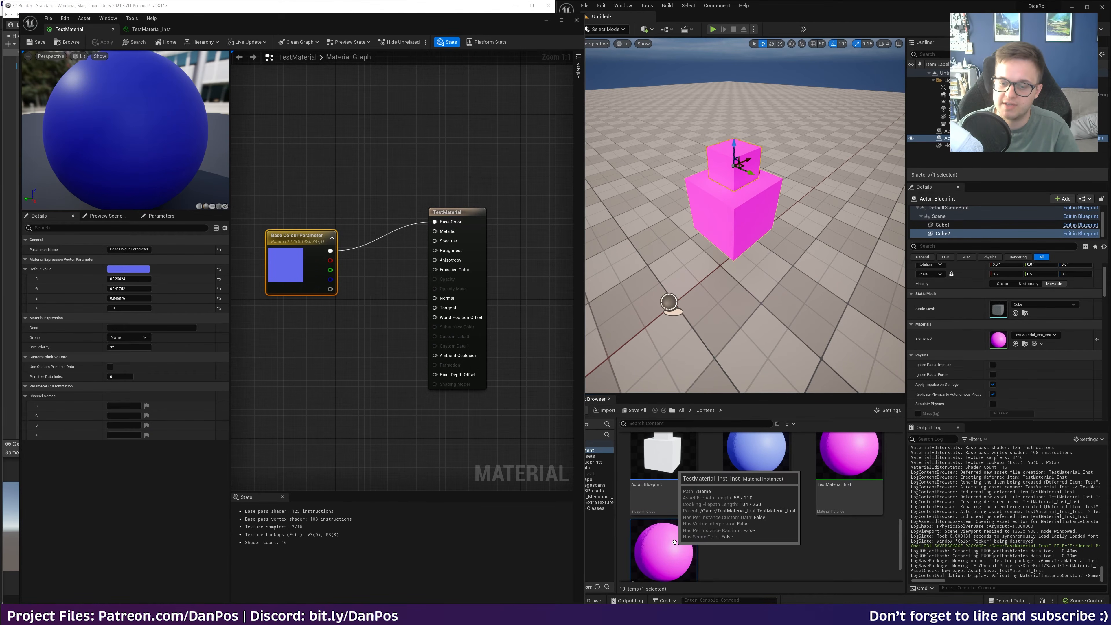
scroll(710, 561, down, 3)
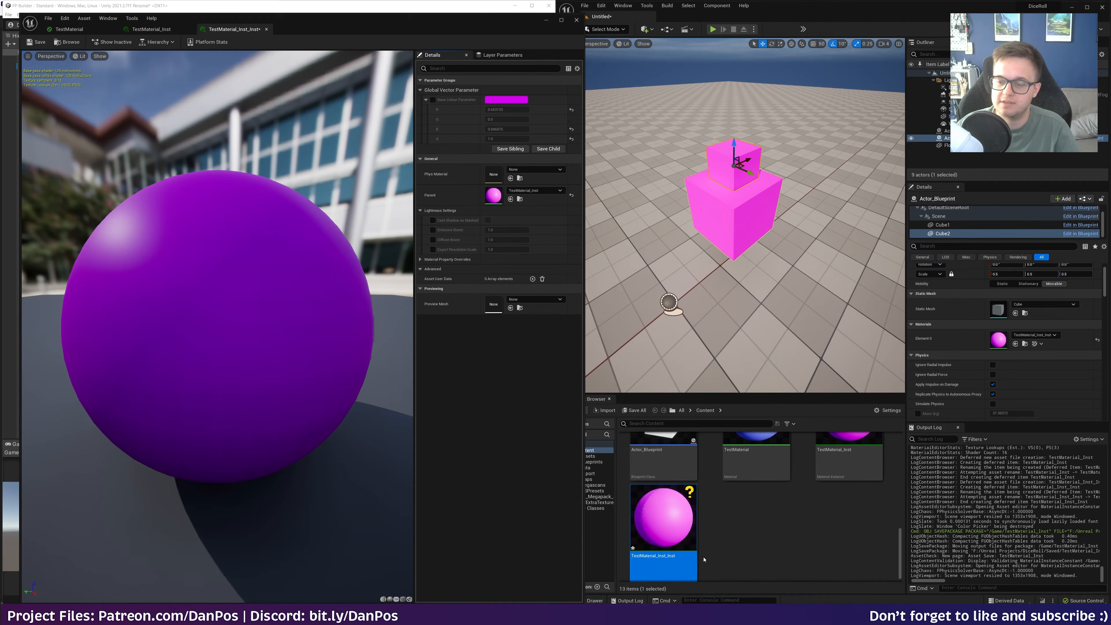
scroll(824, 543, up, 1)
scroll(824, 543, up, 1)
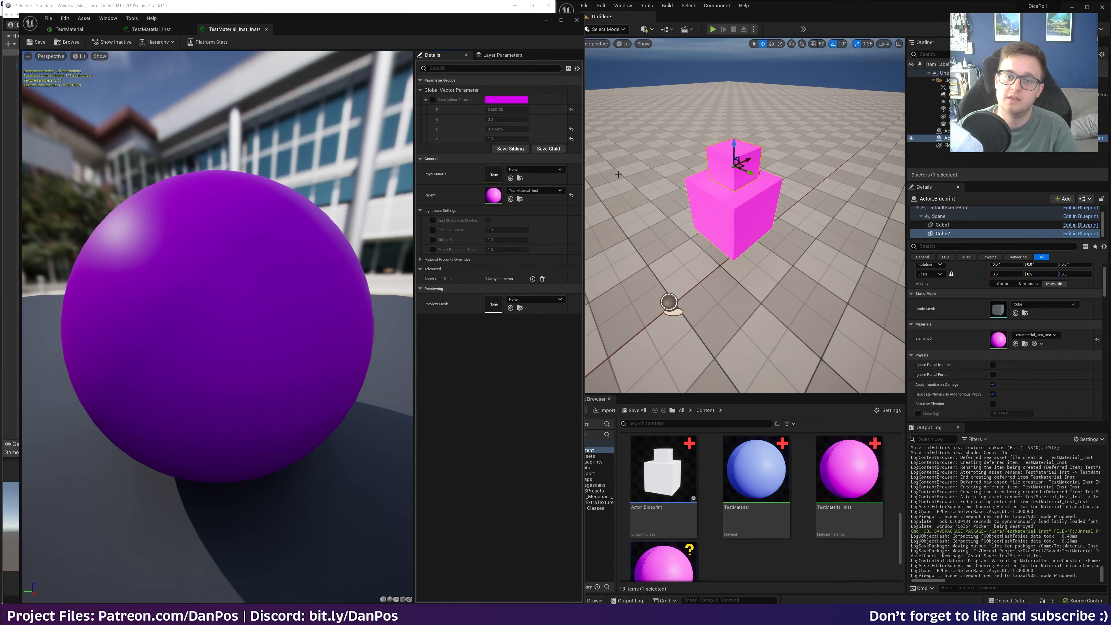
scroll(873, 514, down, 1)
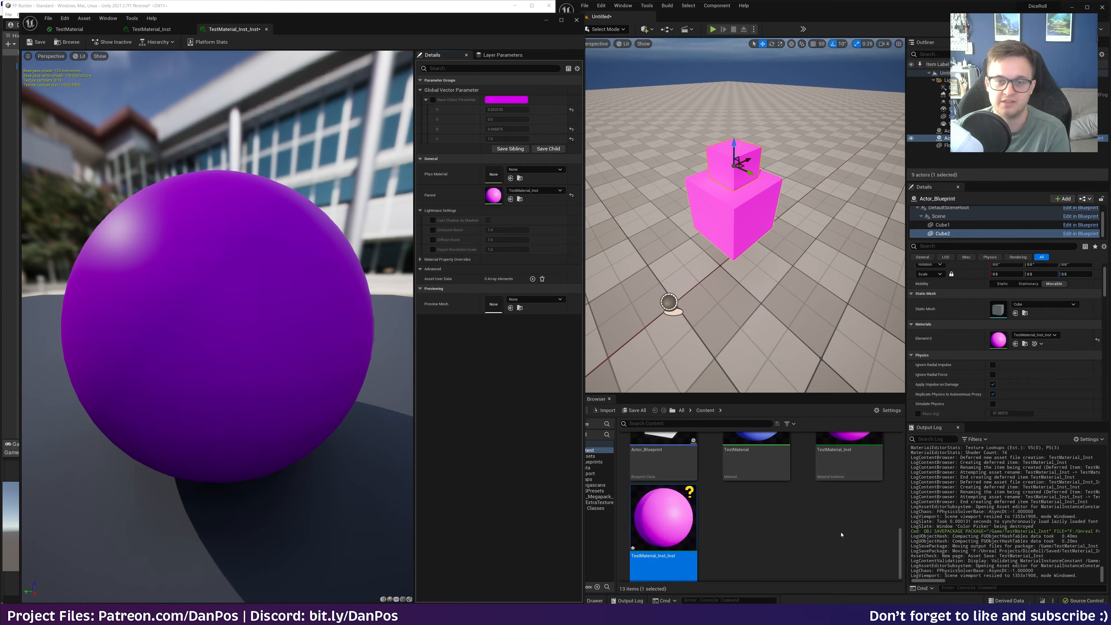
click(434, 99)
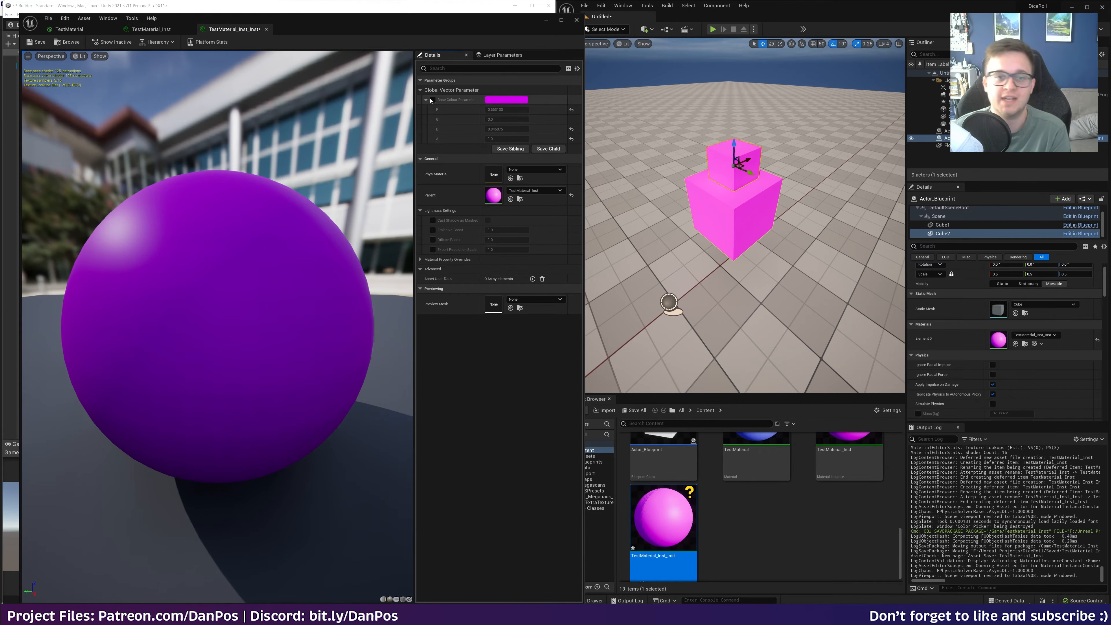
click(496, 98)
click(519, 133)
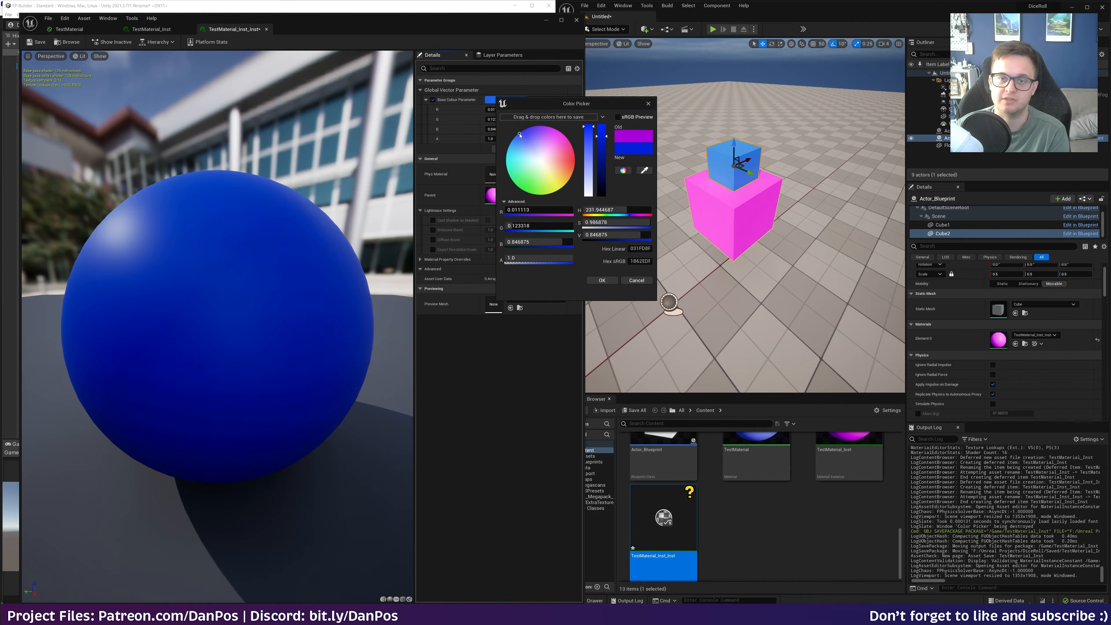
click(602, 280)
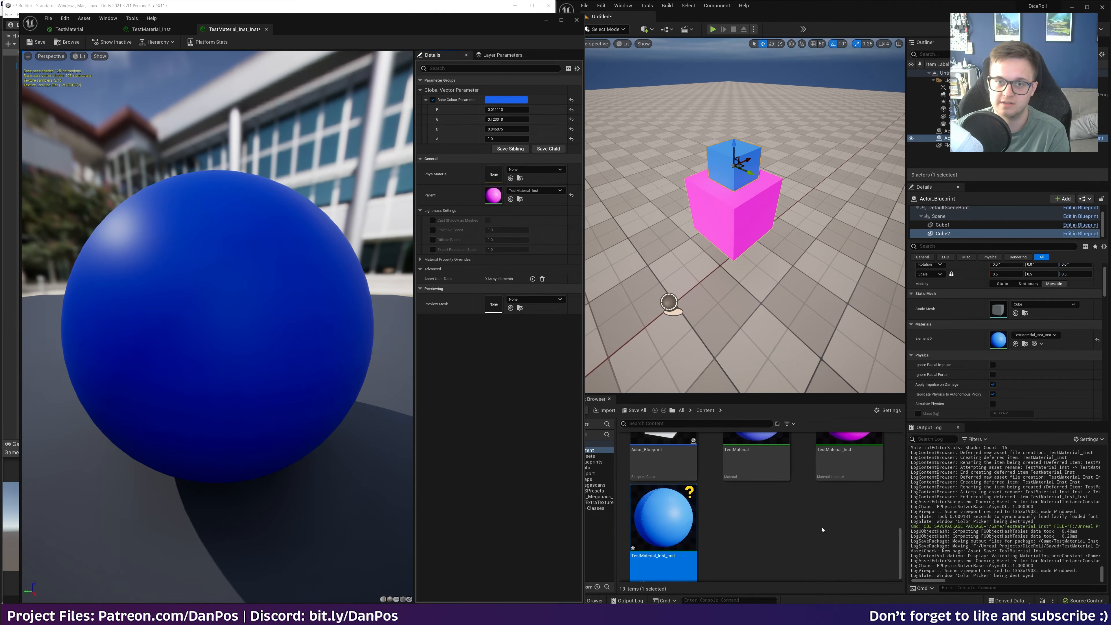
- In TestMaterial's graph, add a constant node of value 0.0, connect it to Roughness and save the material
scroll(822, 529, up, 1)
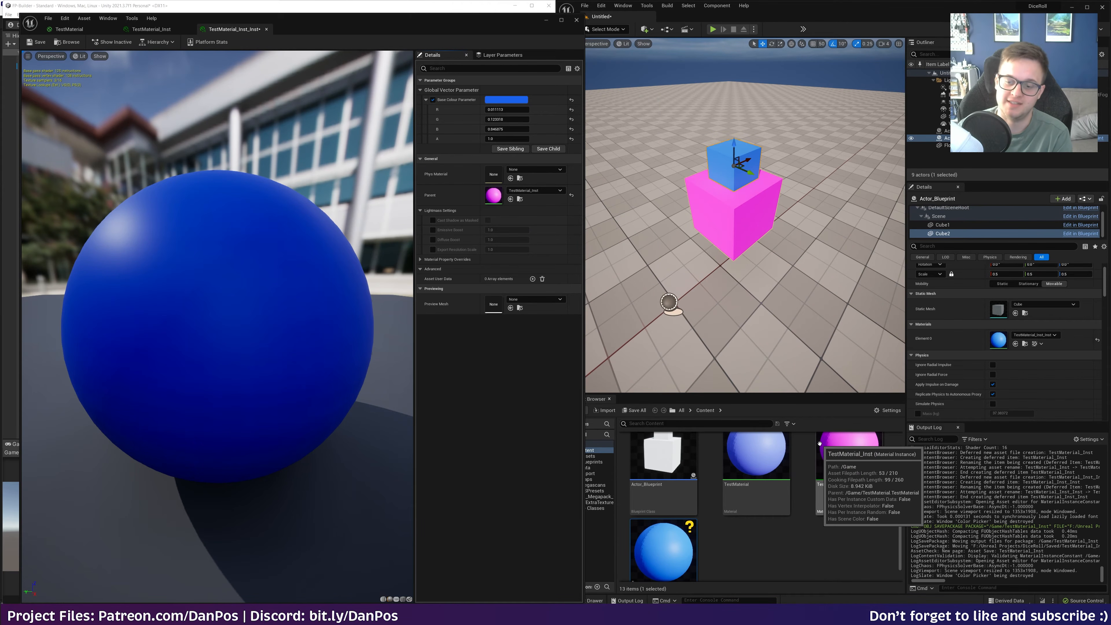
click(764, 456)
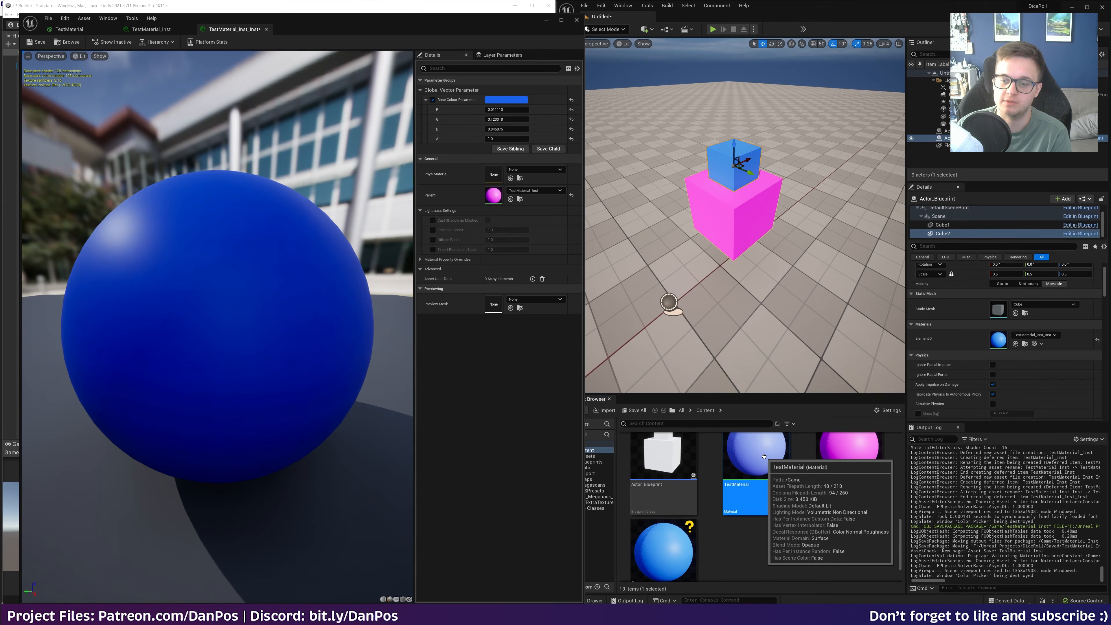
double_click(763, 456)
click(331, 341)
drag(329, 355, 447, 250)
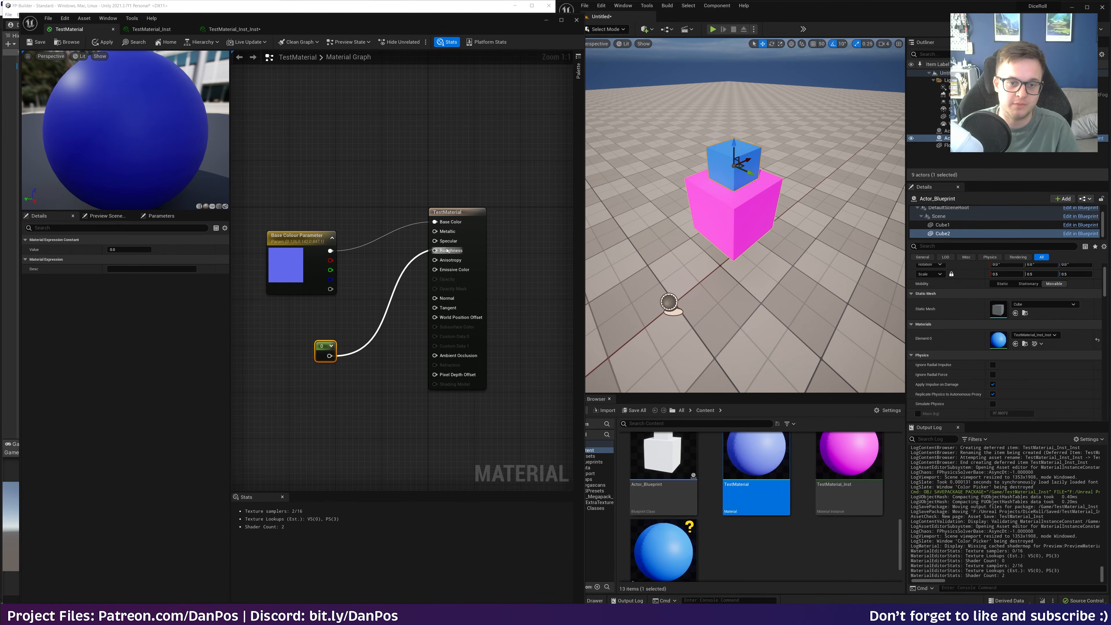
drag(325, 345, 282, 334)
key(ctrl+s)
- Examine the surface reflections on both cubes up close in the Unreal level viewport
mouse_move(718, 221)
right_down()
mouse_move(608, 179)
mouse_move(719, 221)
right_up()
key(w)
key(d)
key(s)
key(a)
key(w)
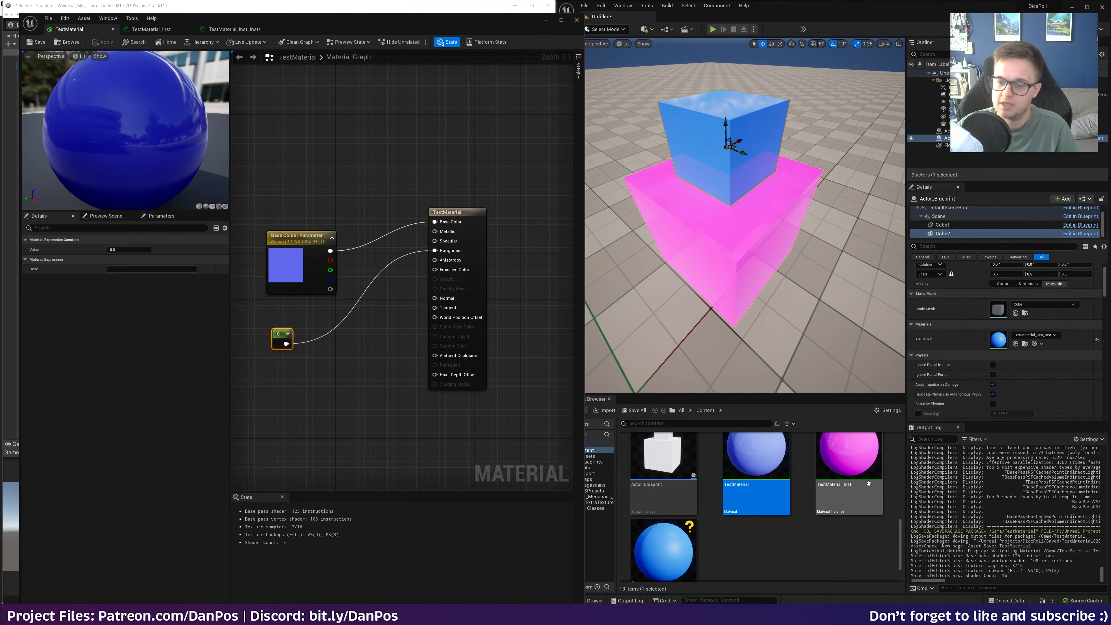
scroll(868, 490, down, 1)
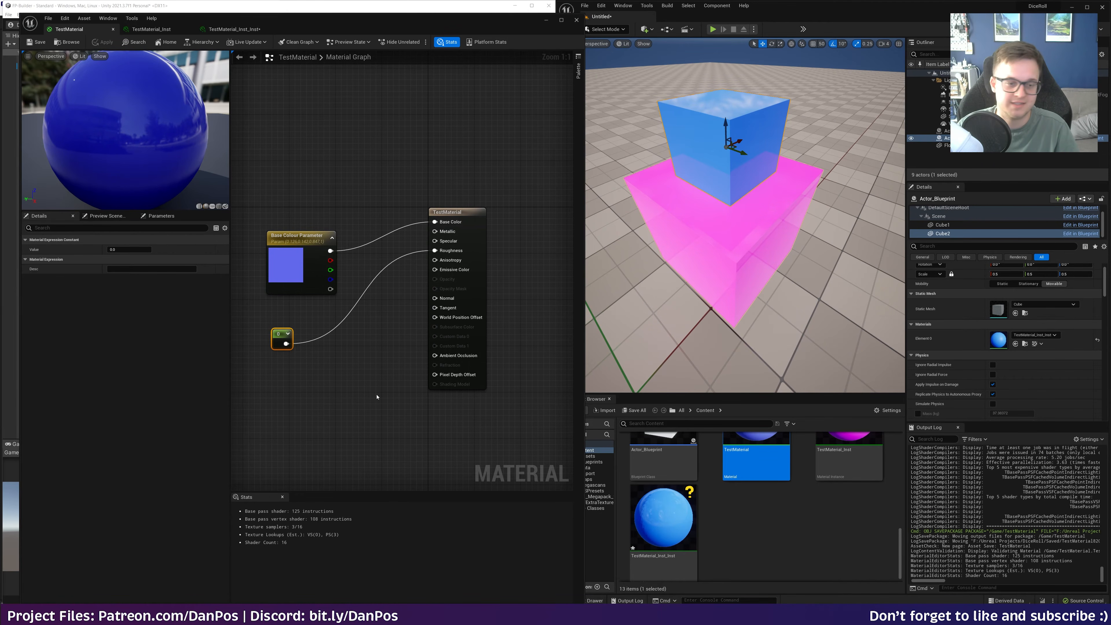
- Convert the roughness constant to a parameter, set its Slider Max to 1, save TestMaterial and close its editor
right_click(280, 342)
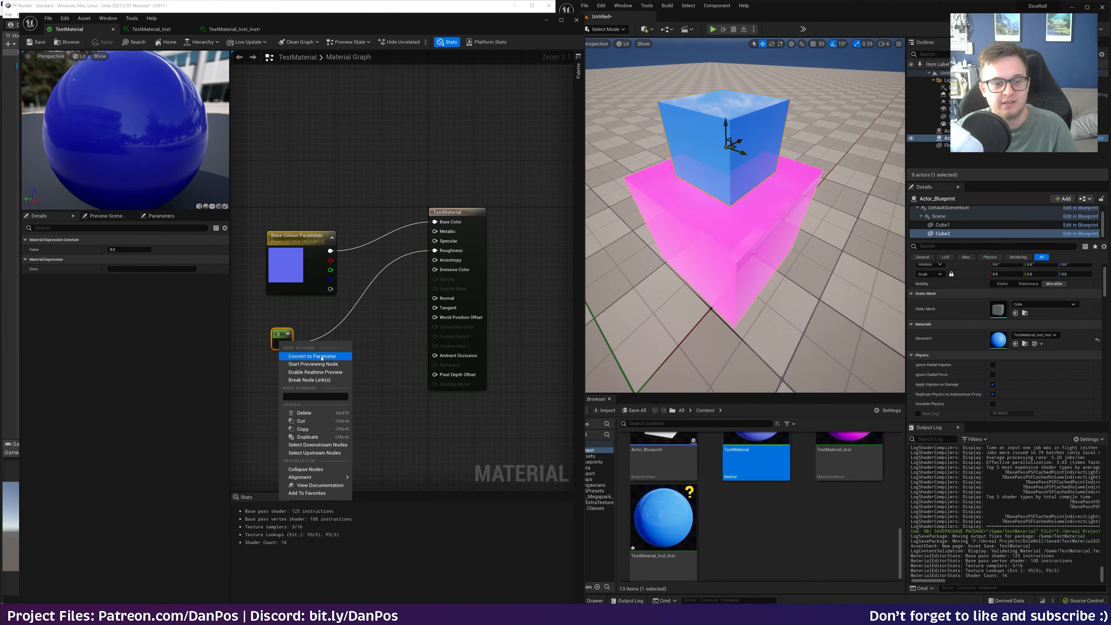
click(308, 354)
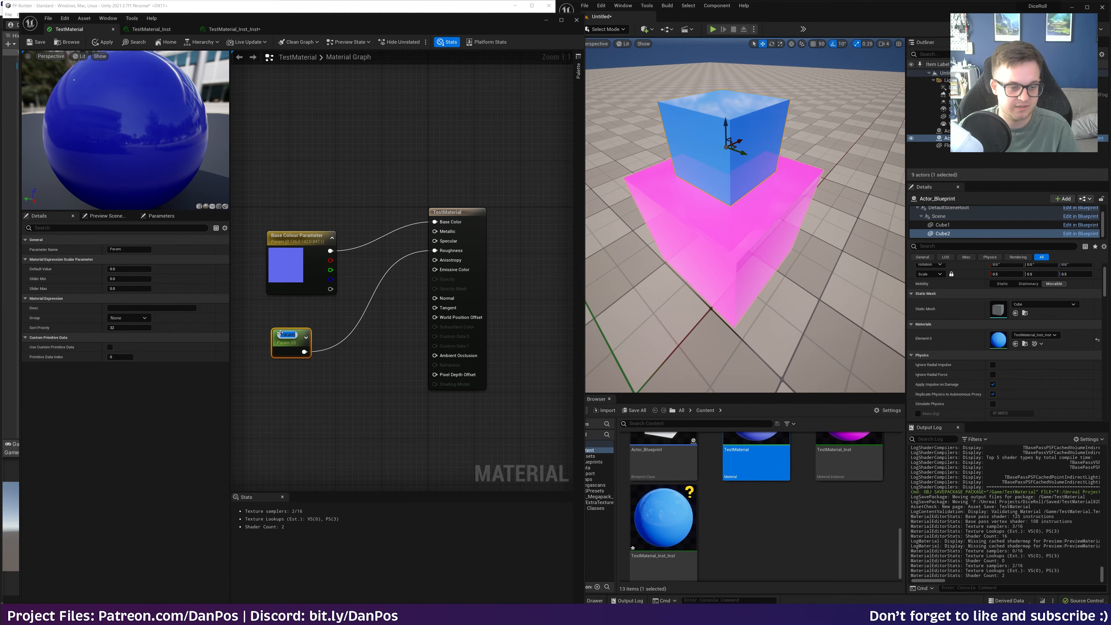
click(130, 269)
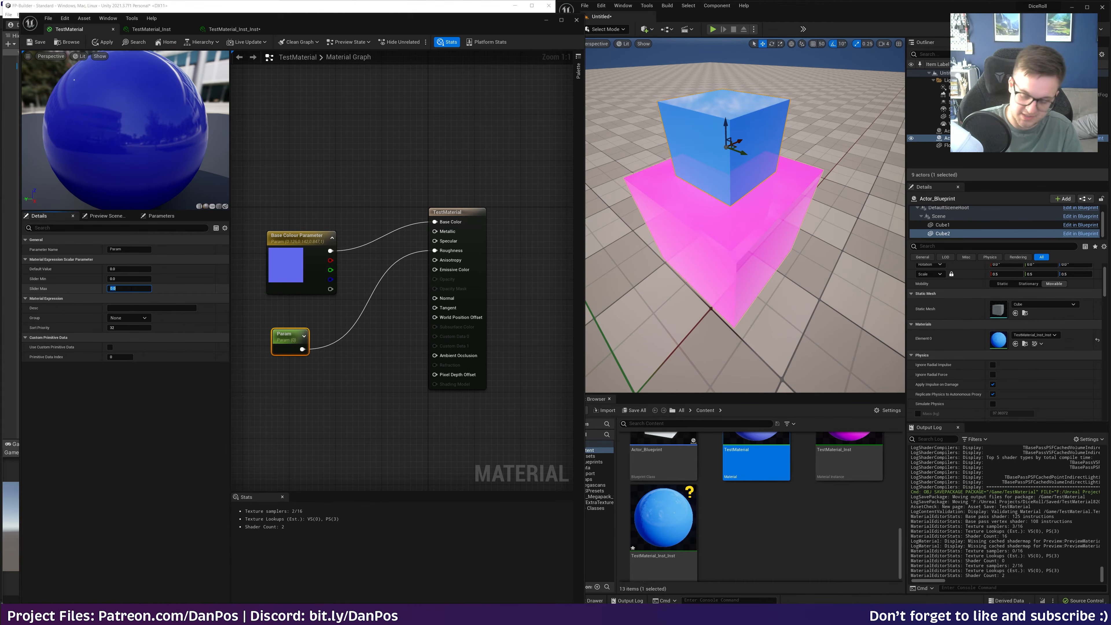
text(1)
key(Return)
click(37, 42)
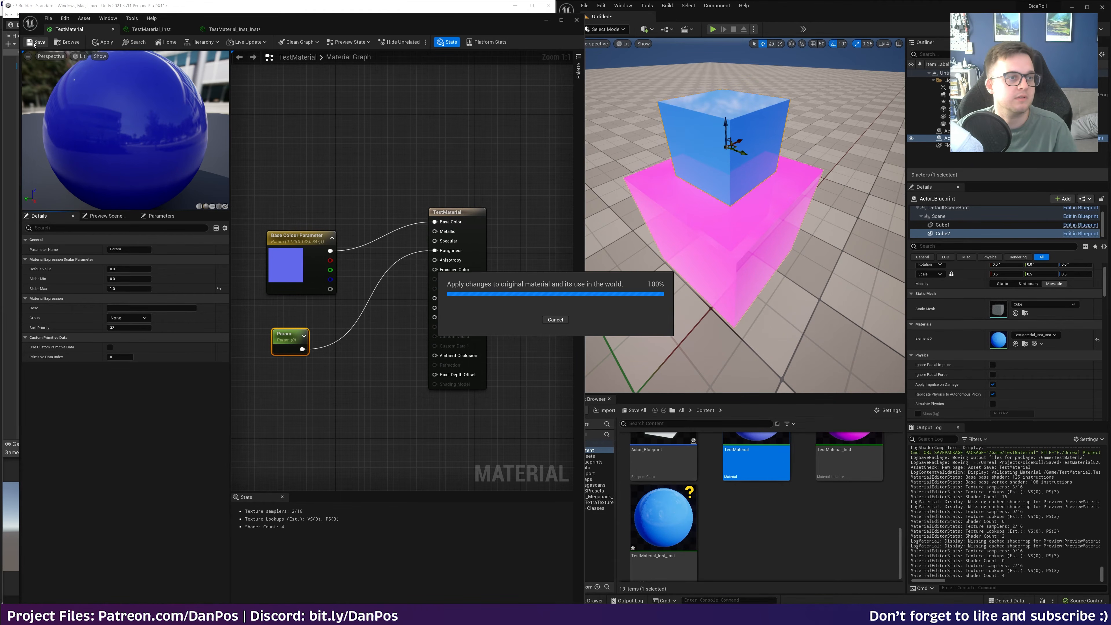
click(576, 20)
- Override the Param scalar in TestMaterial_Inst with 1.0, then save and close the instance
double_click(838, 447)
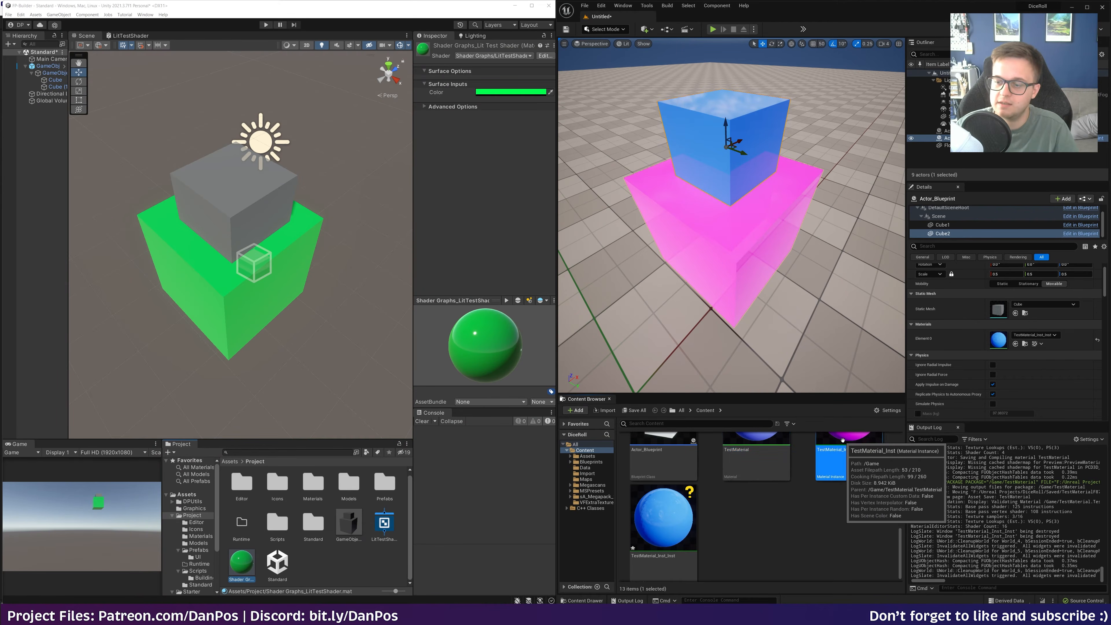
click(433, 99)
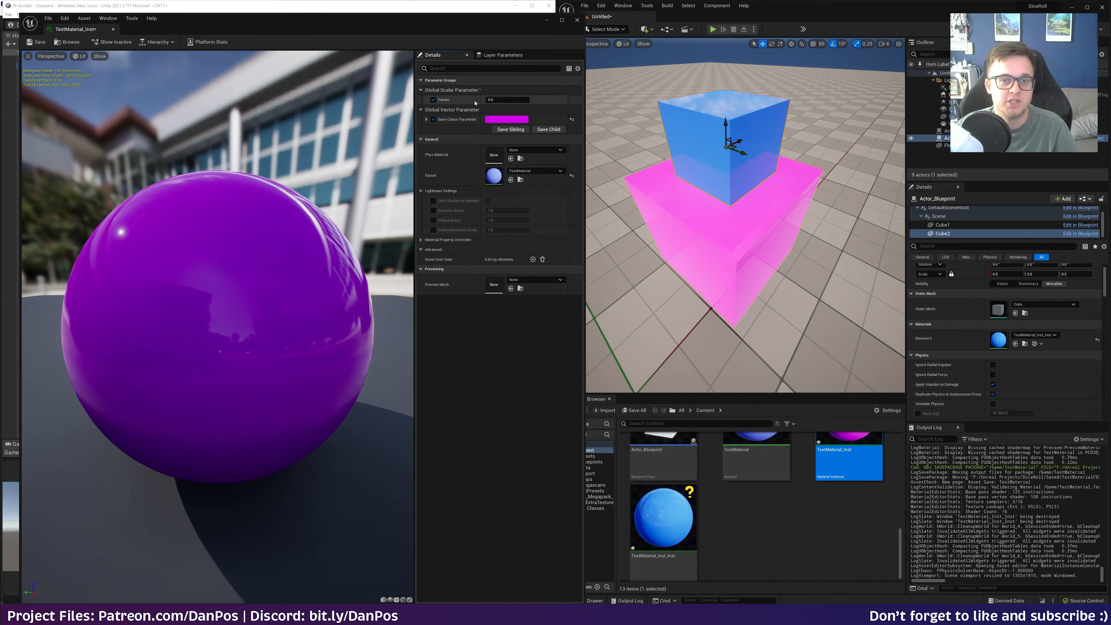
drag(490, 99, 529, 99)
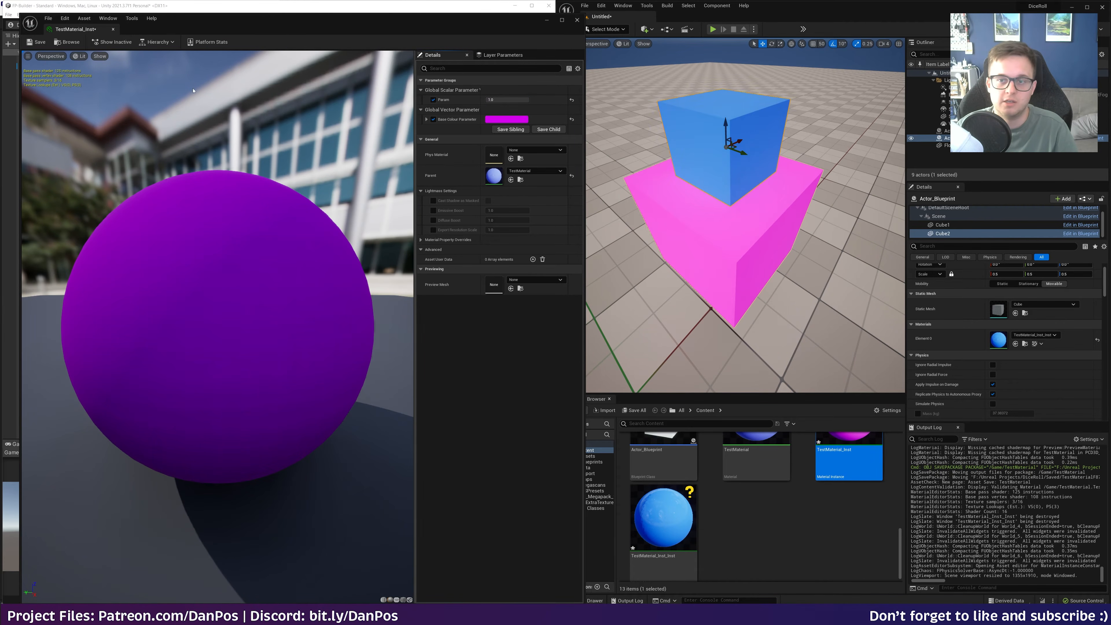
click(36, 41)
click(577, 20)
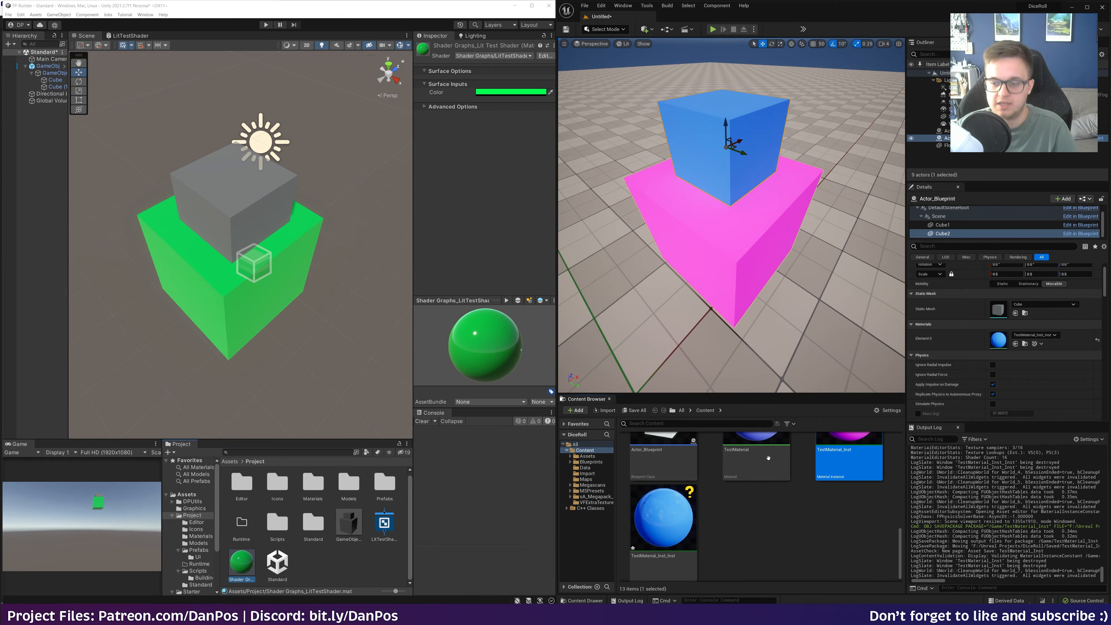
- Override the Param scalar in TestMaterial_Inst_Inst with 0, then save and close the child instance
double_click(663, 518)
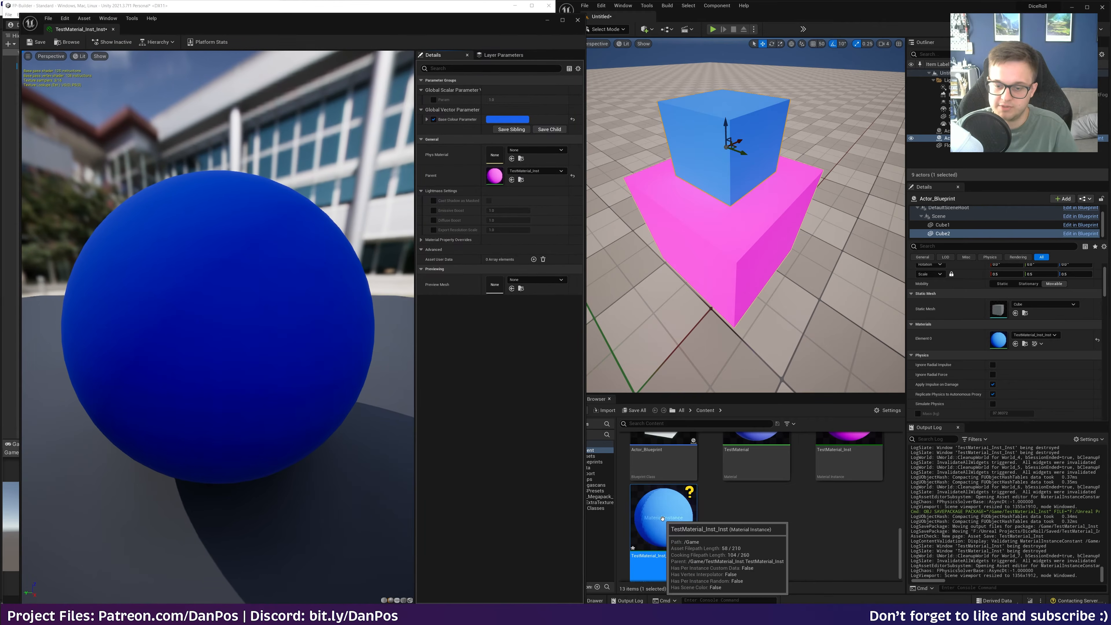
click(433, 100)
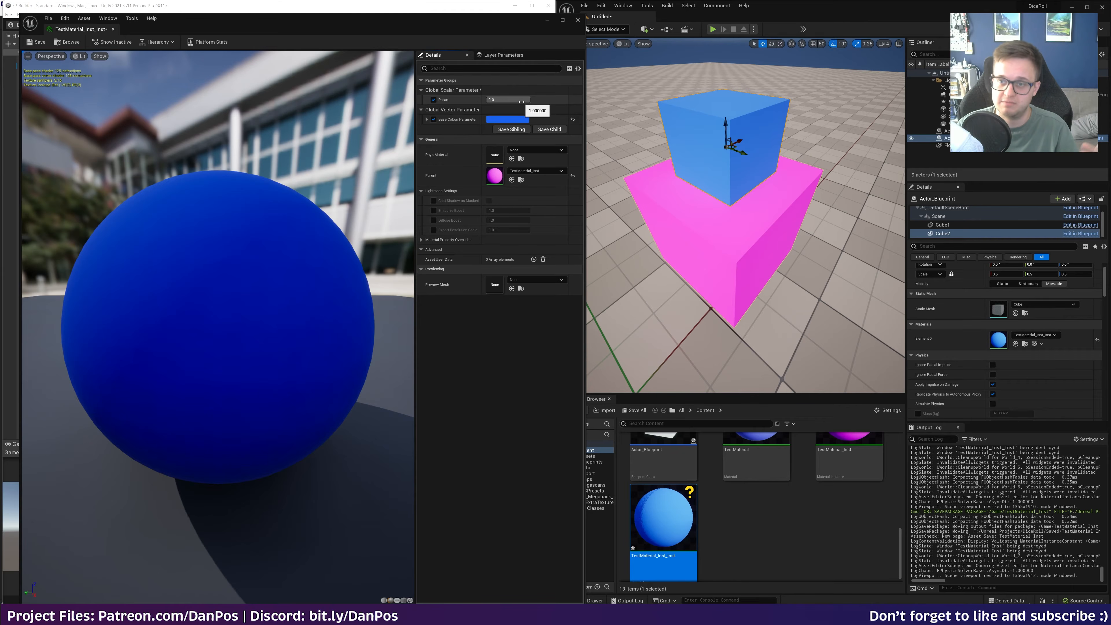
drag(521, 100, 154, 99)
click(36, 42)
click(578, 19)
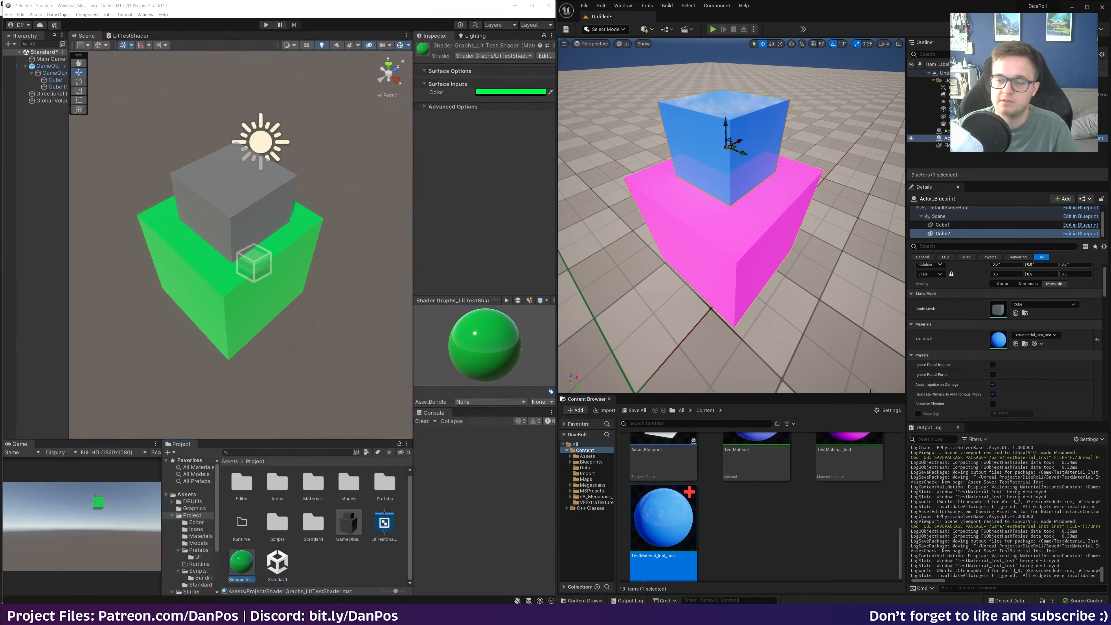
scroll(850, 511, up, 2)
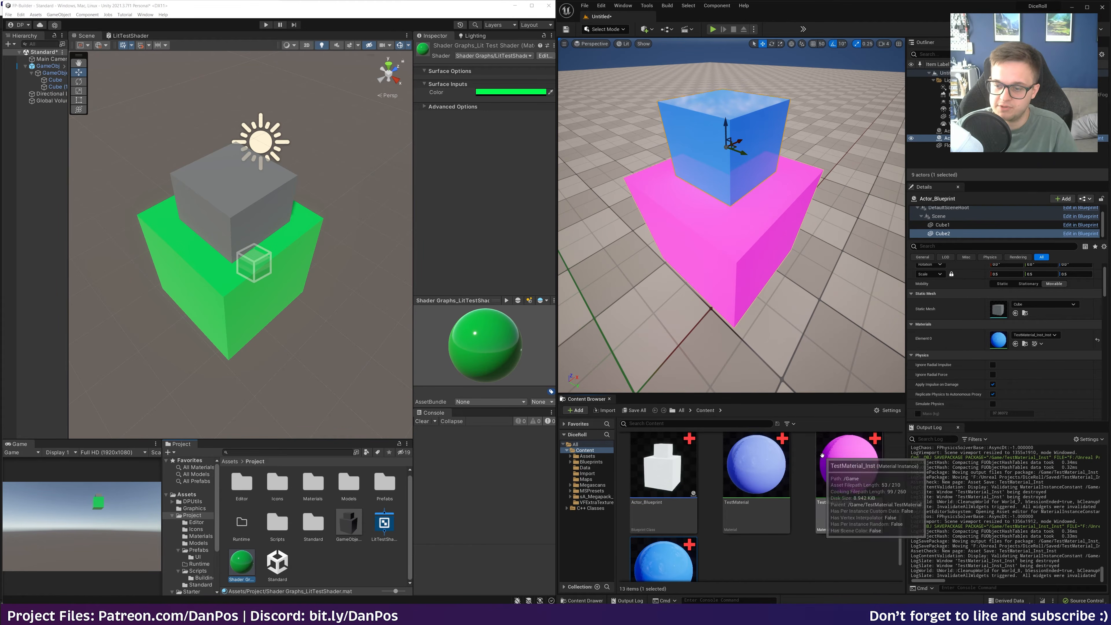
click(770, 477)
scroll(676, 499, down, 1)
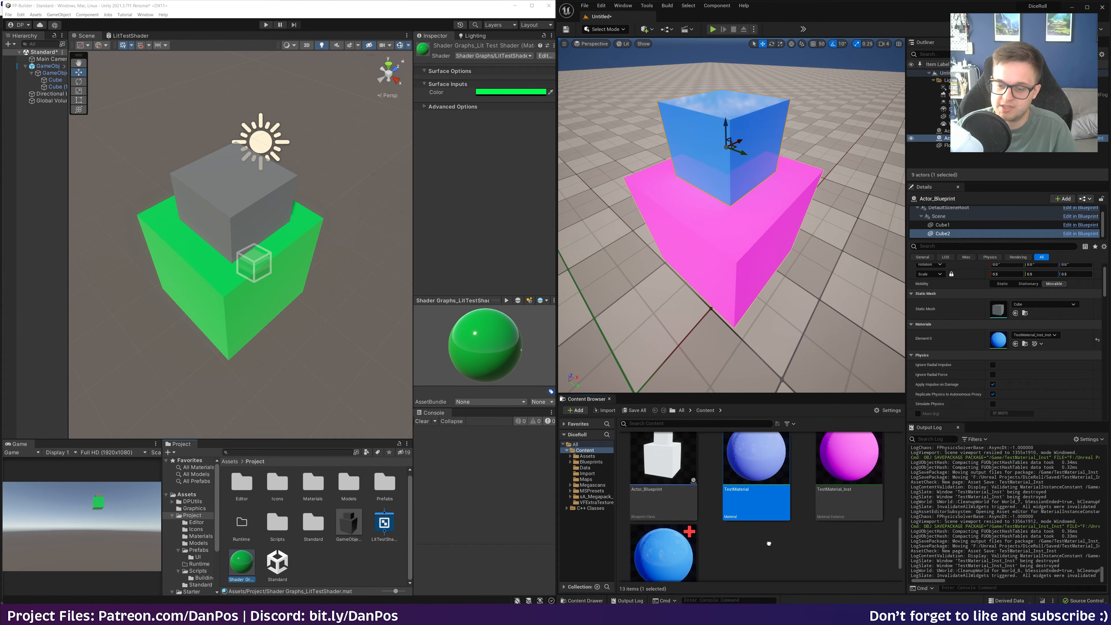
click(665, 500)
key(Delete)
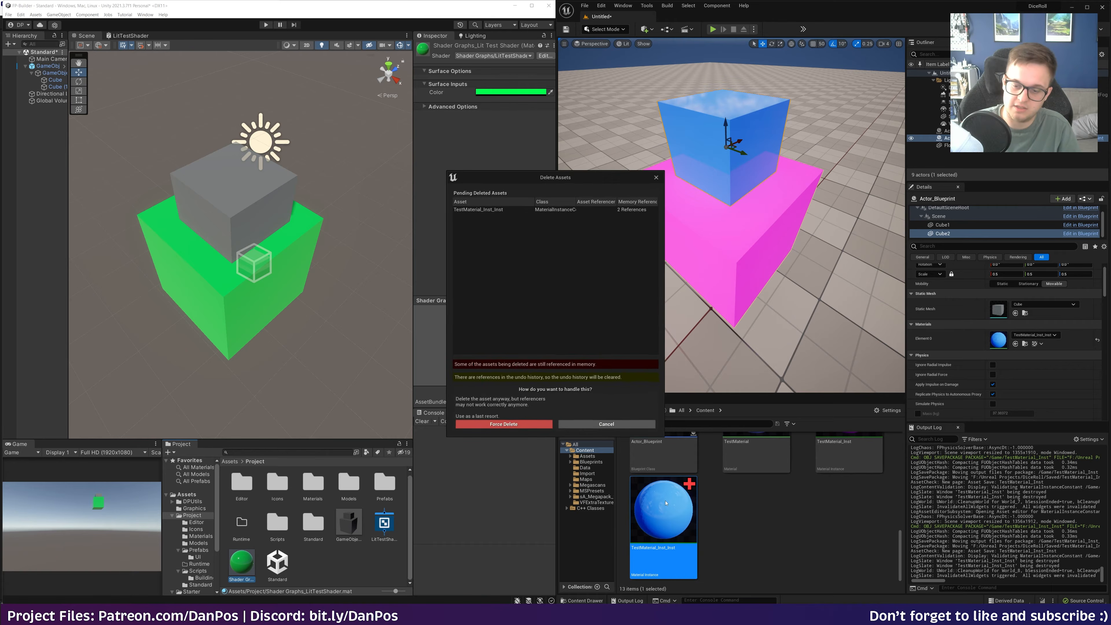
click(606, 424)
- Create another material instance directly from TestMaterial and assign it to the upper cube's material slot
scroll(758, 498, up, 1)
click(757, 498)
right_click(758, 498)
click(801, 320)
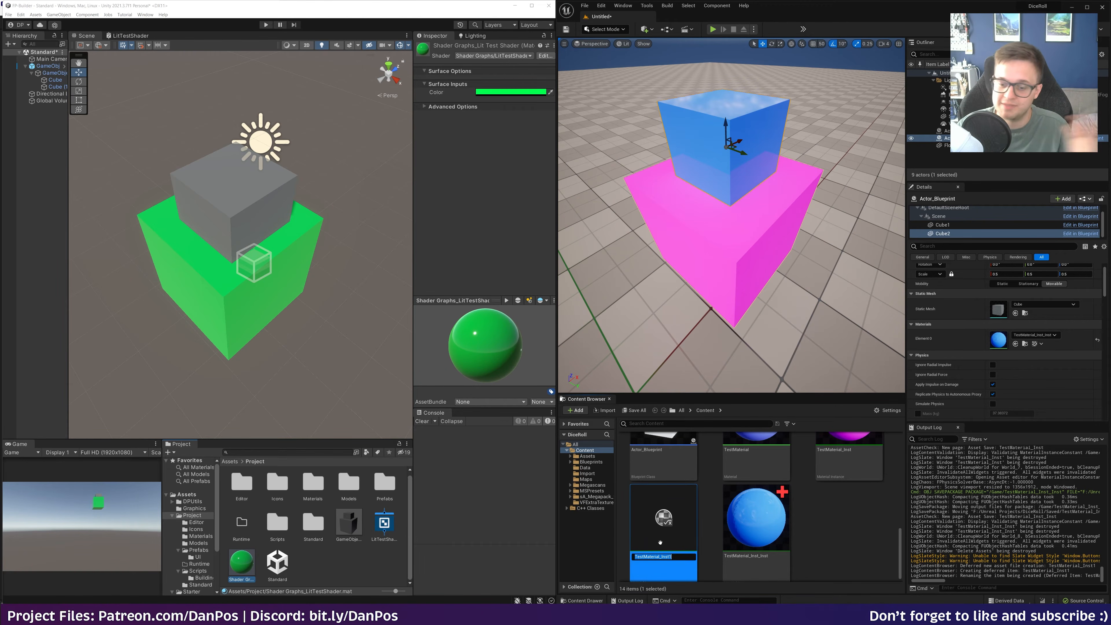
click(663, 533)
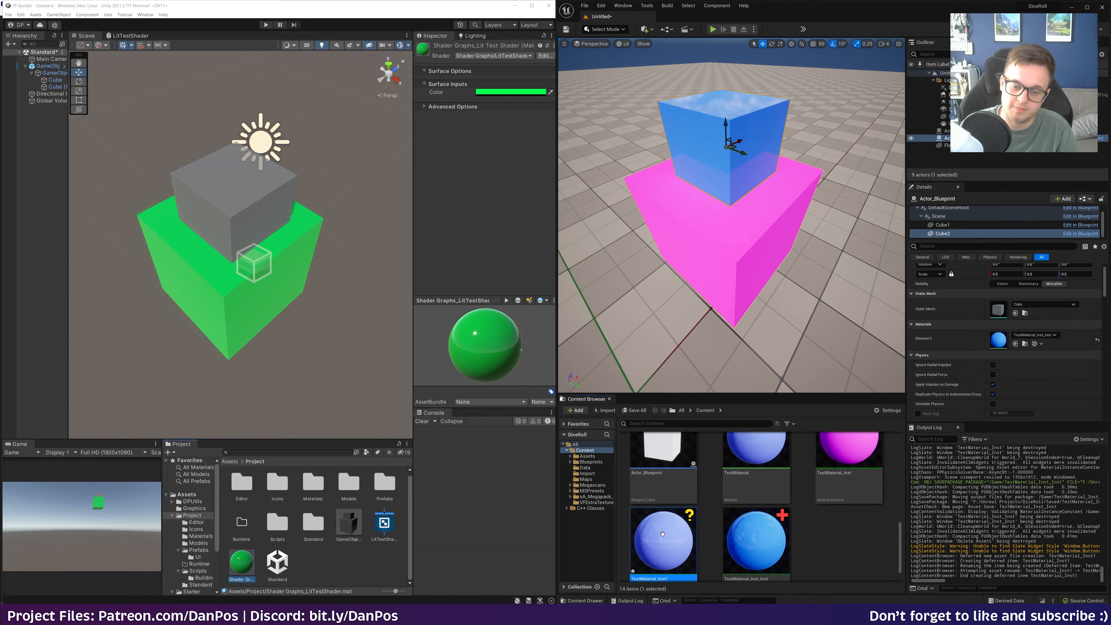
scroll(686, 514, down, 2)
scroll(742, 546, up, 4)
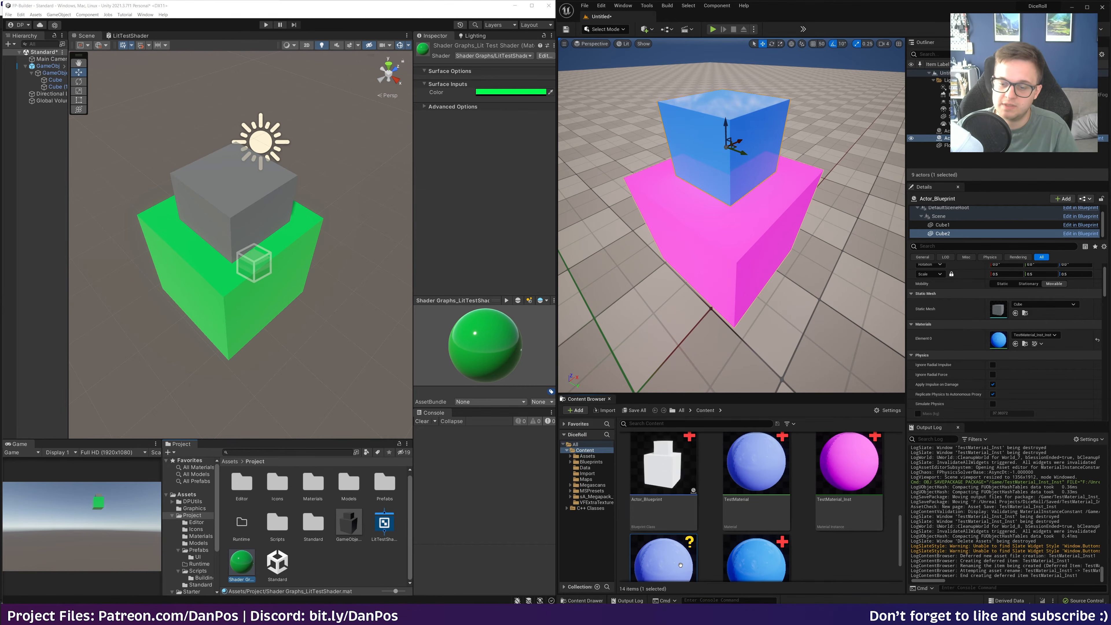
drag(697, 577, 1028, 340)
- Override Base Colour Parameter with red in the new TestMaterial_Inst1
double_click(664, 548)
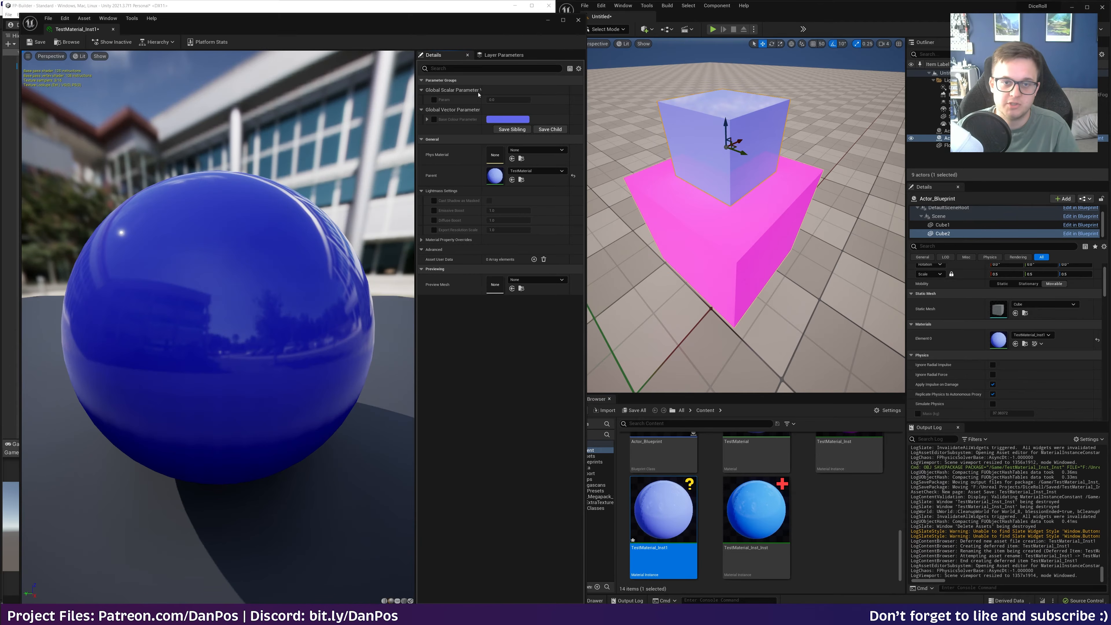
click(434, 119)
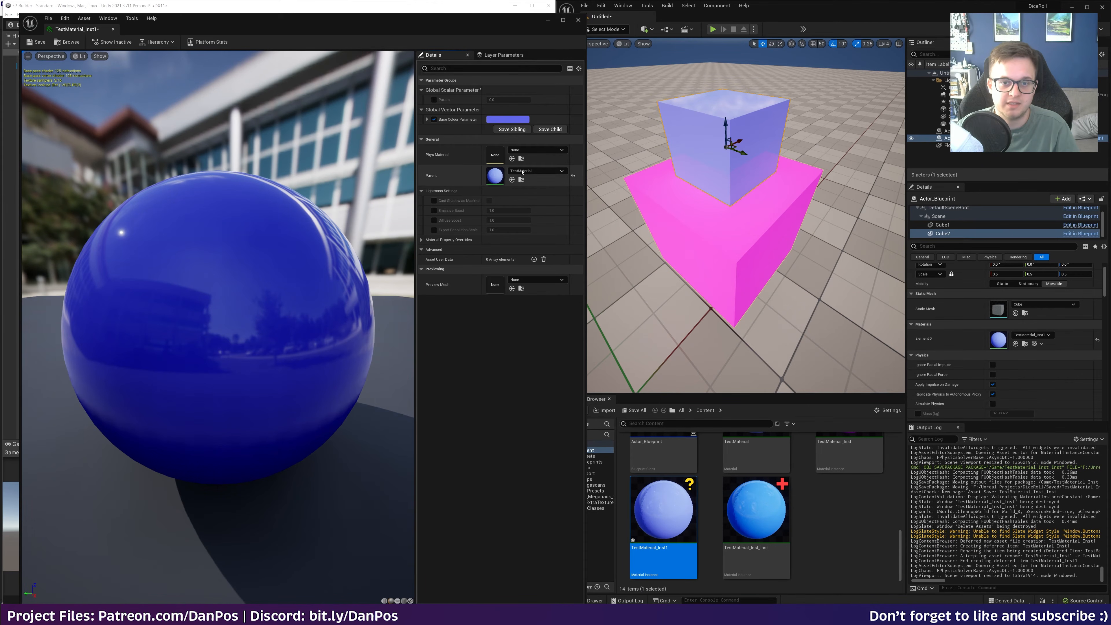
click(507, 119)
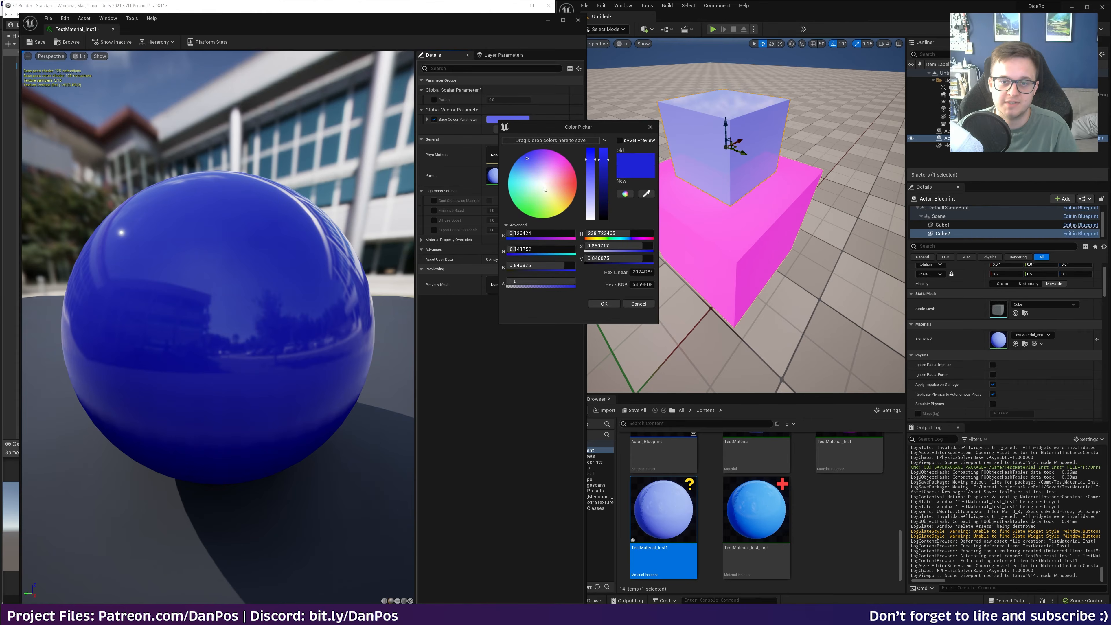
click(574, 184)
click(604, 303)
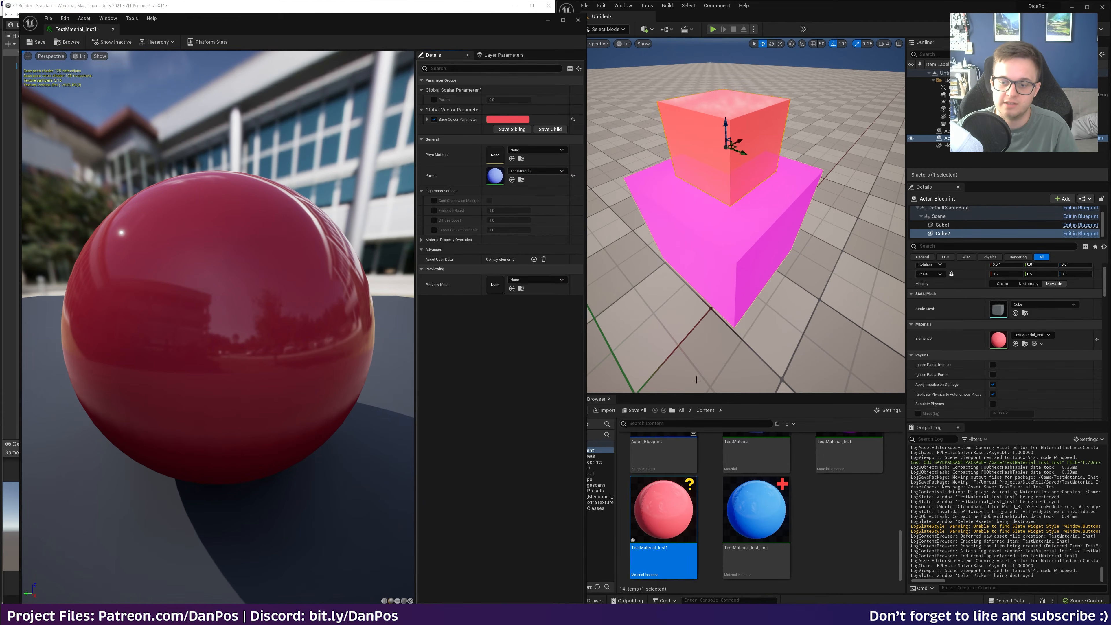
- Lower the Param scalar override in TestMaterial_Inst to make the lower cube's material glossier
scroll(816, 507, up, 1)
double_click(847, 490)
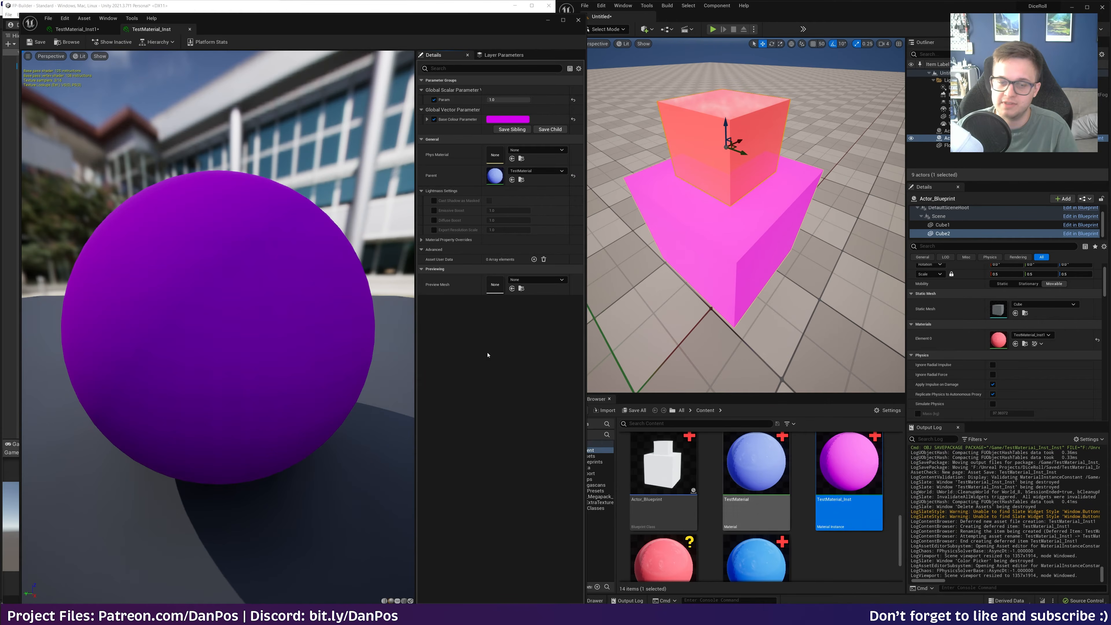
mouse_move(507, 99)
mouse_down()
mouse_move(495, 99)
mouse_move(530, 99)
mouse_move(486, 100)
mouse_up()
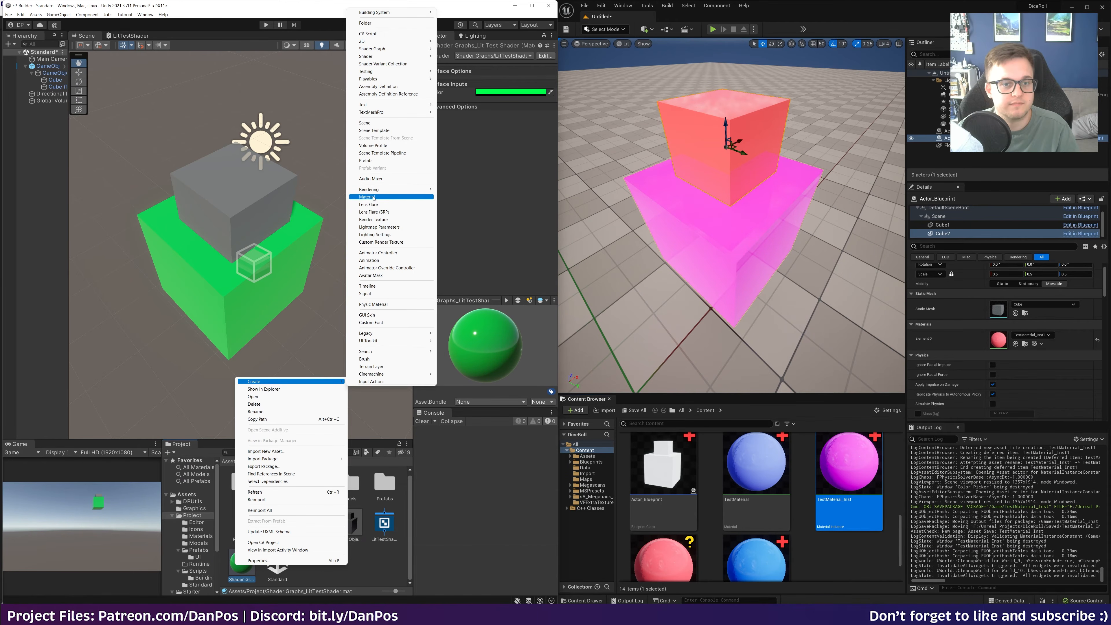
- Create a new material under its default name in the Unity project folder and set its shader to LitTestShader
click(374, 197)
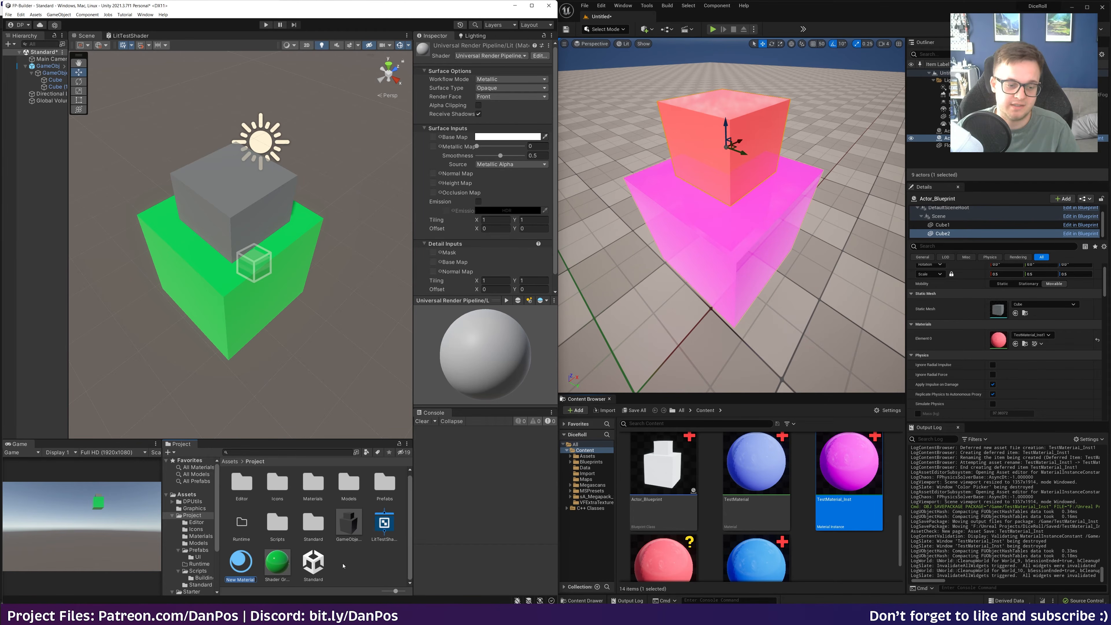
key(Return)
click(276, 564)
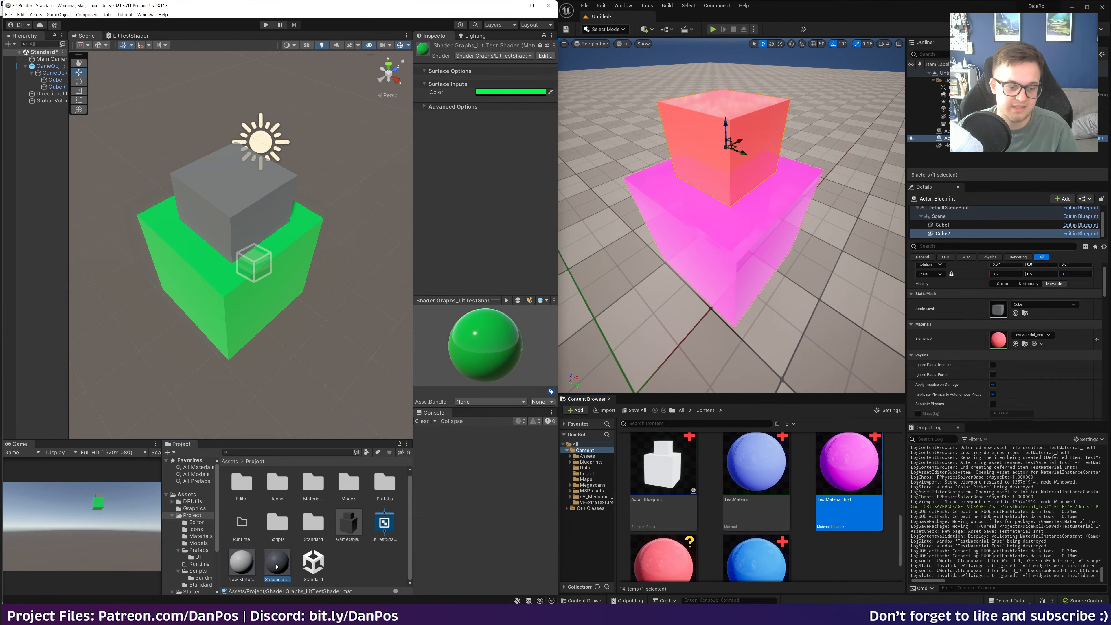
right_click(288, 568)
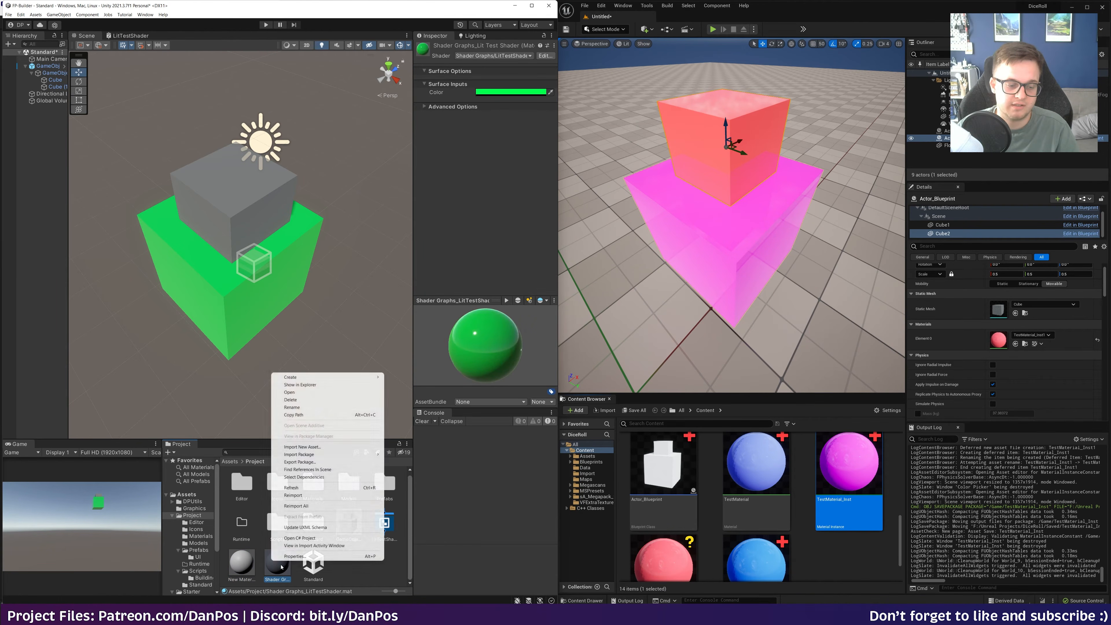
click(238, 564)
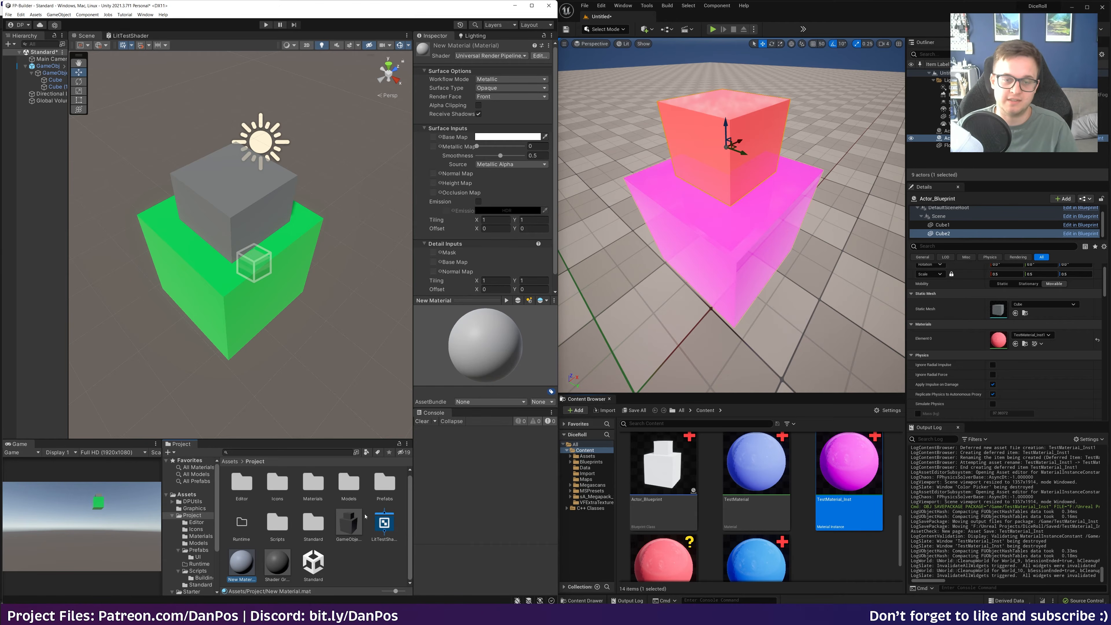
click(478, 56)
text(lit t)
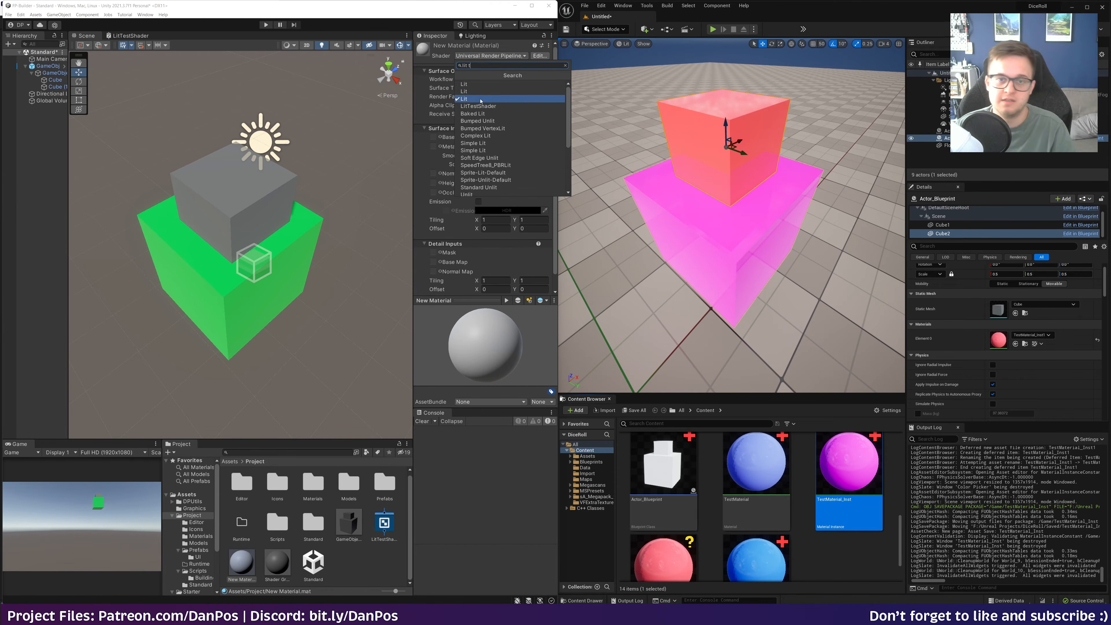
click(503, 106)
- Apply New Material to the upper cube in the Unity scene and change the material's Color
drag(238, 559, 254, 181)
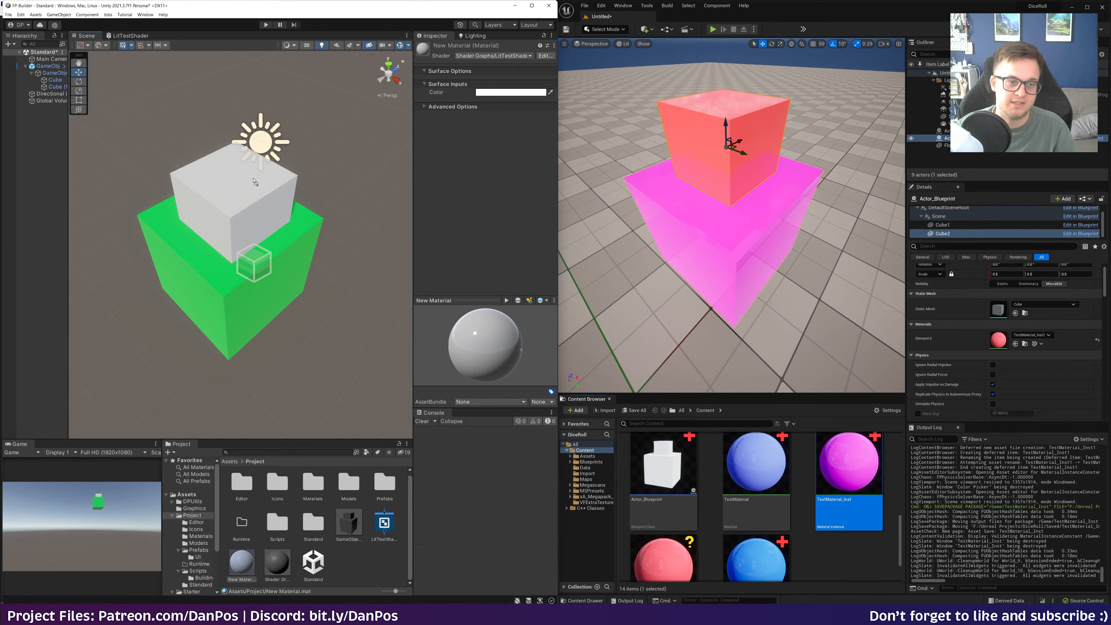
click(510, 92)
drag(568, 151, 526, 198)
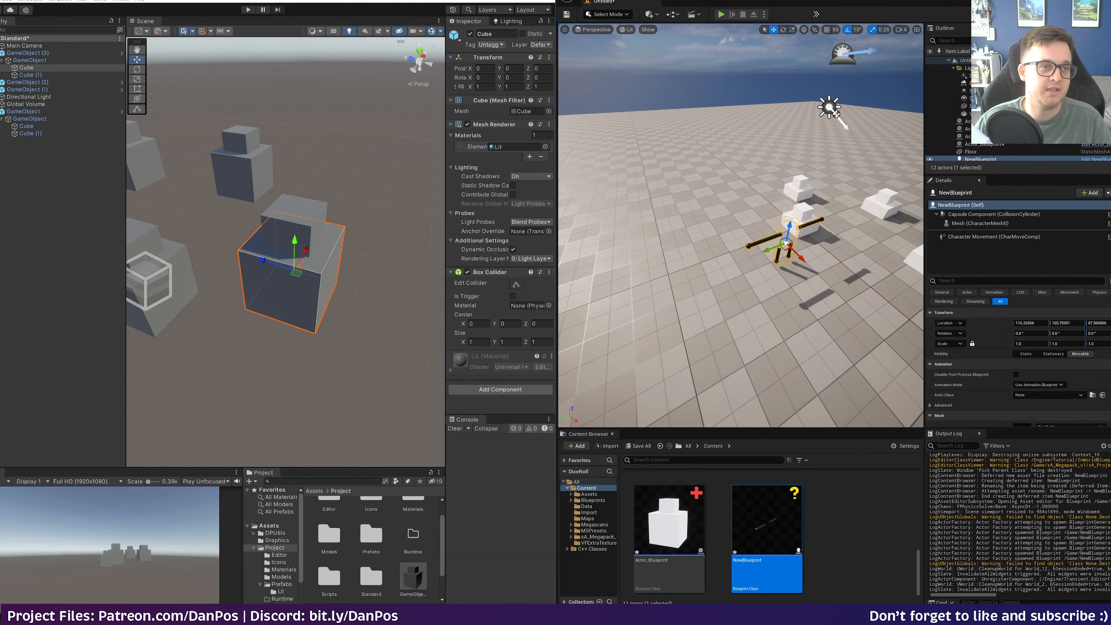
- Open Unity's Package Manager, browse the Unity Registry packages and view the Cloud Code details
click(124, 3)
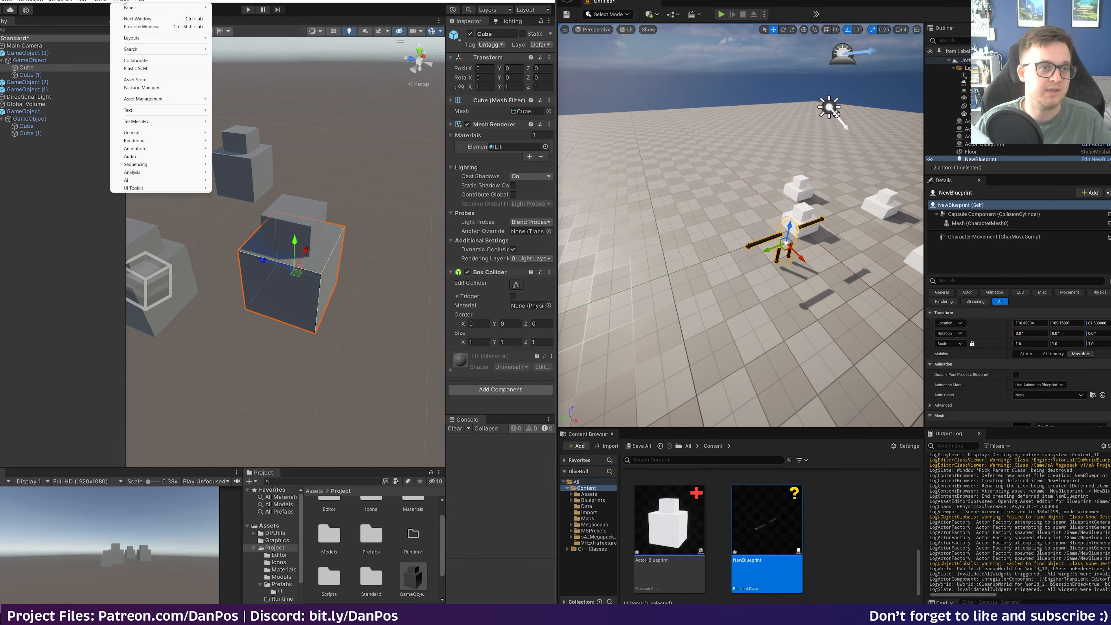
click(170, 90)
click(231, 127)
click(221, 137)
scroll(264, 382, down, 3)
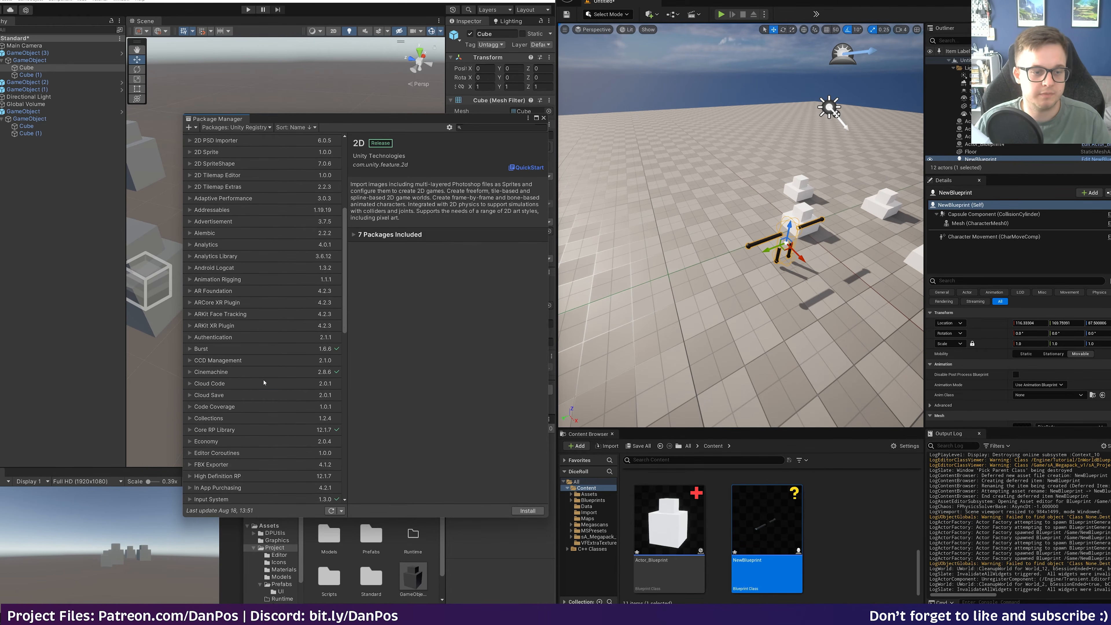
click(262, 384)
scroll(260, 387, down, 12)
scroll(259, 392, down, 1)
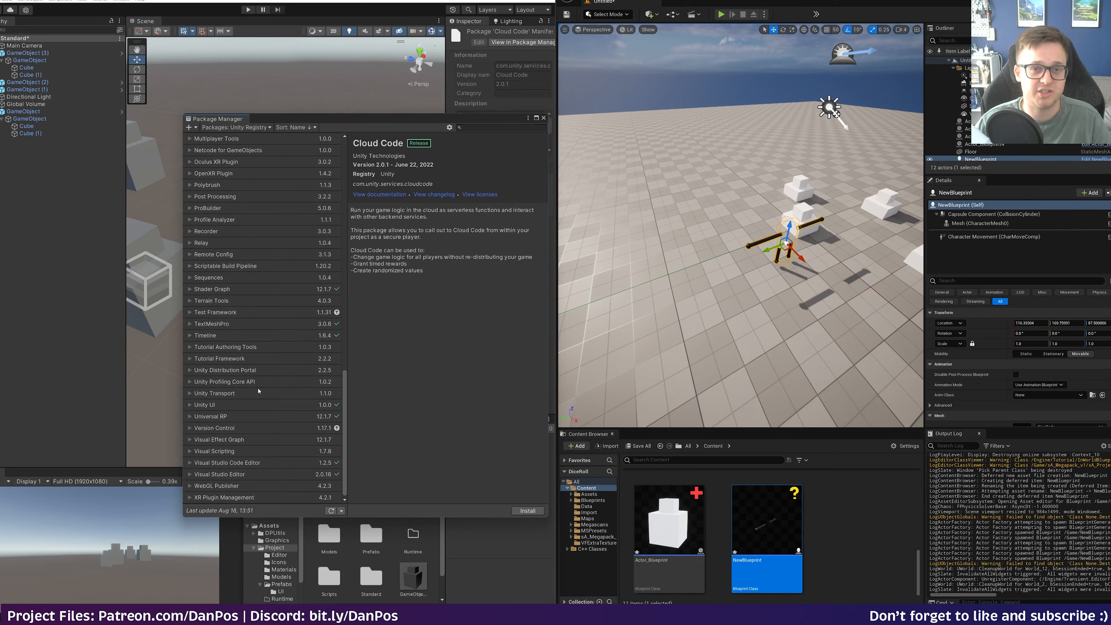
- Open Unreal's Plugins browser, arrange it beside the Package Manager and view the Experimental plugins
drag(428, 121, 276, 121)
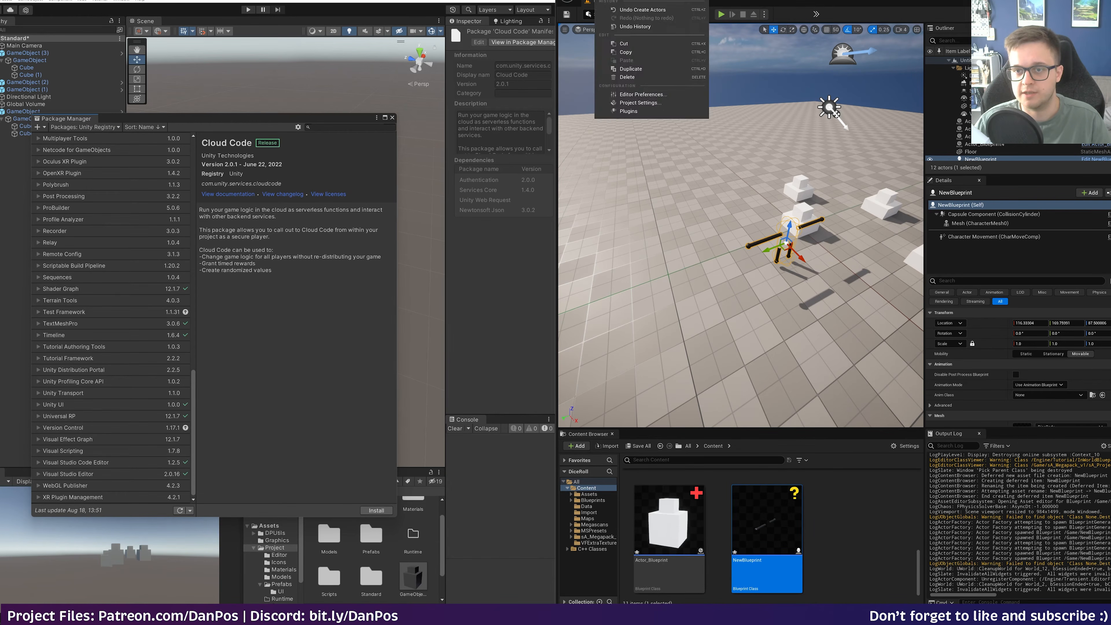
click(628, 111)
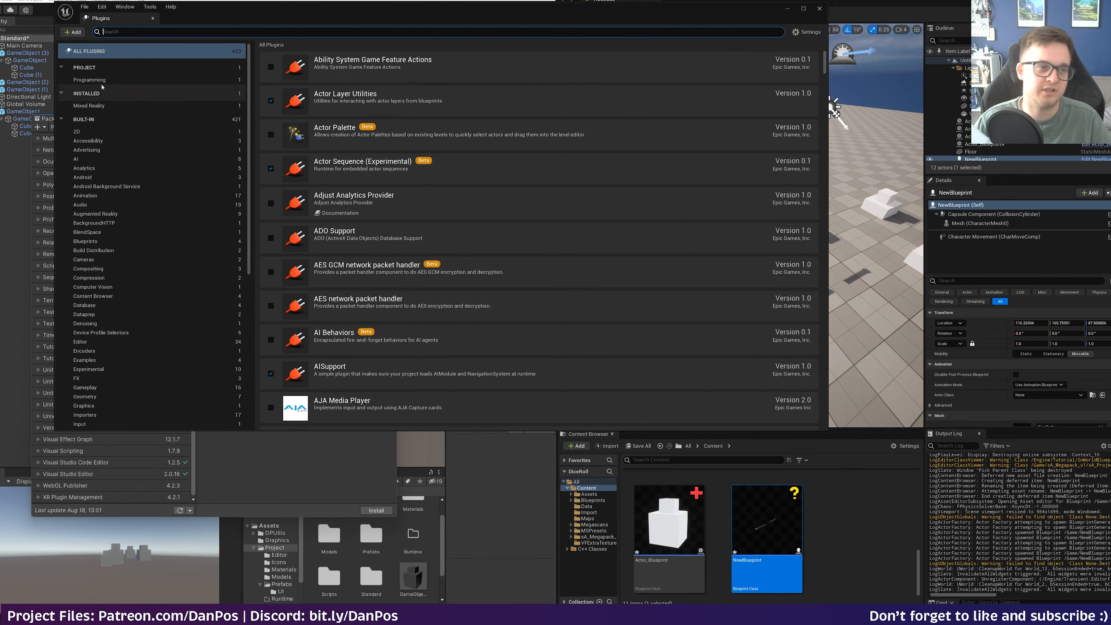
drag(59, 94, 549, 95)
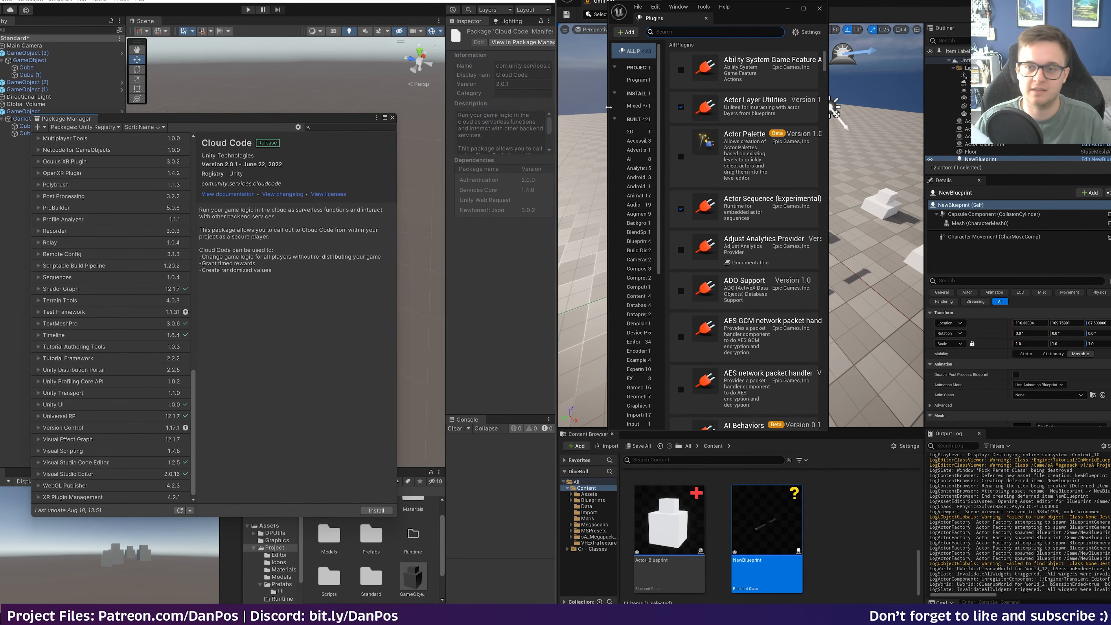
drag(827, 165, 953, 166)
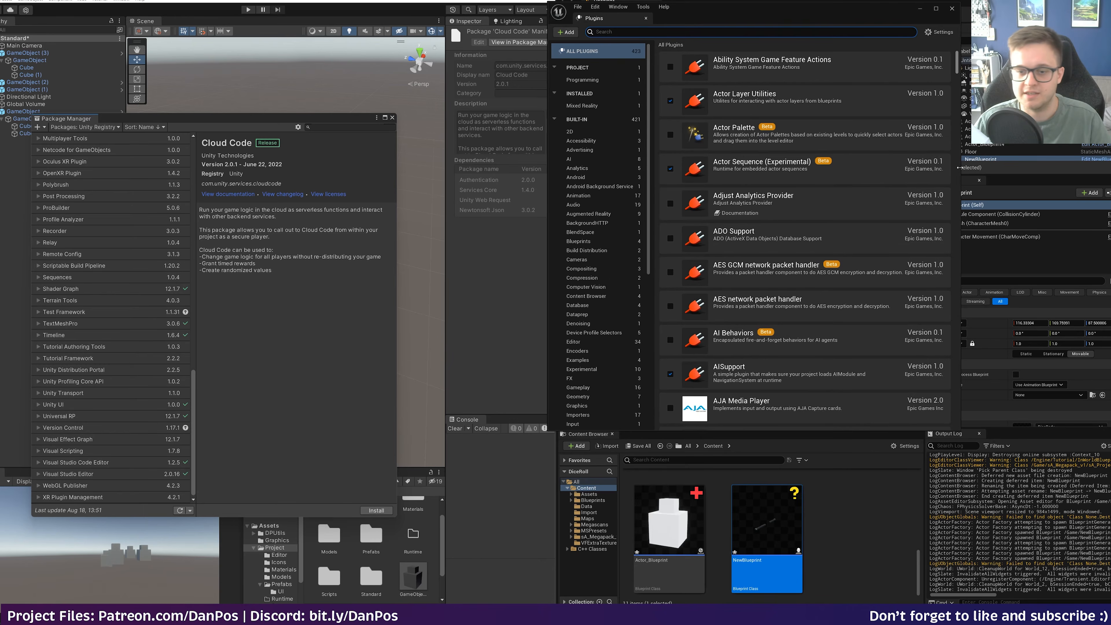
scroll(582, 288, down, 5)
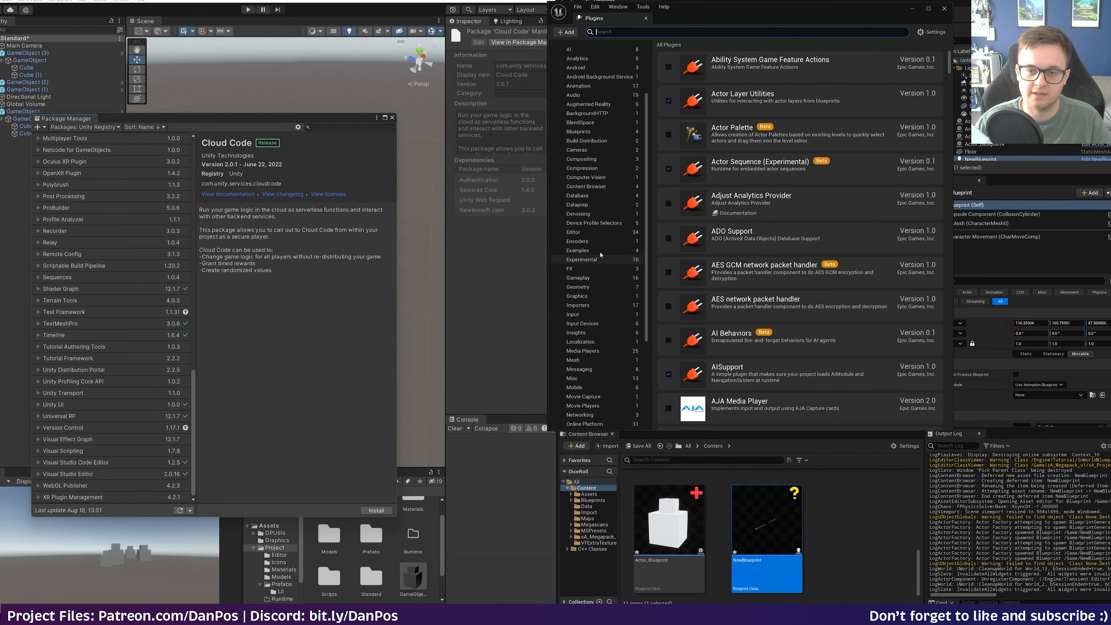
click(590, 260)
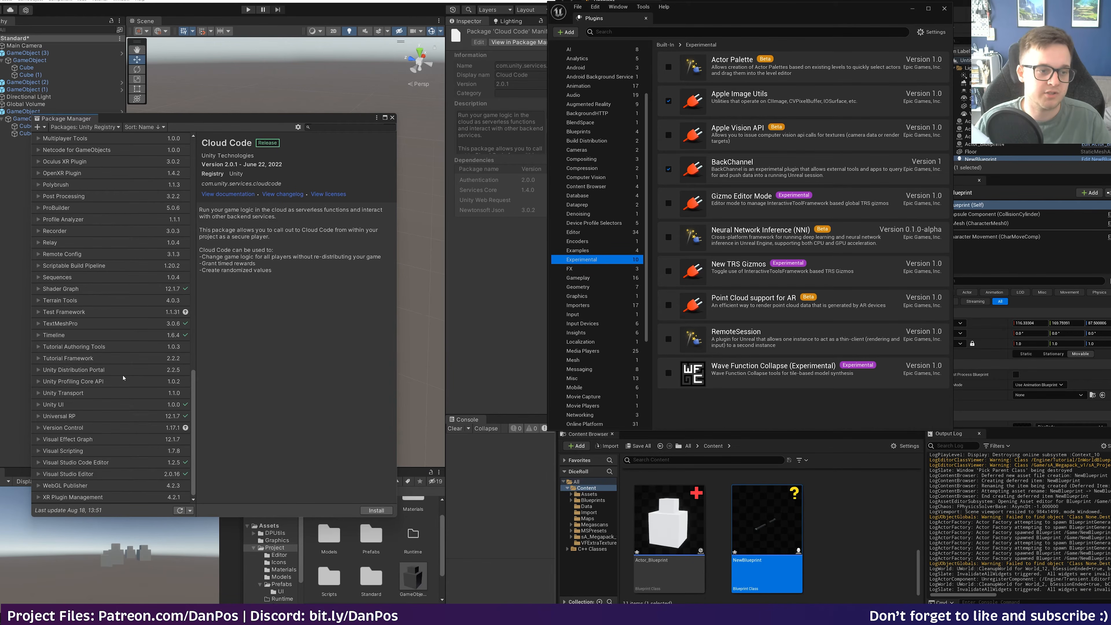
- Enable pre-release packages in Unity's Package Manager project settings, accept the notice and close the settings
scroll(124, 375, up, 15)
scroll(117, 388, down, 15)
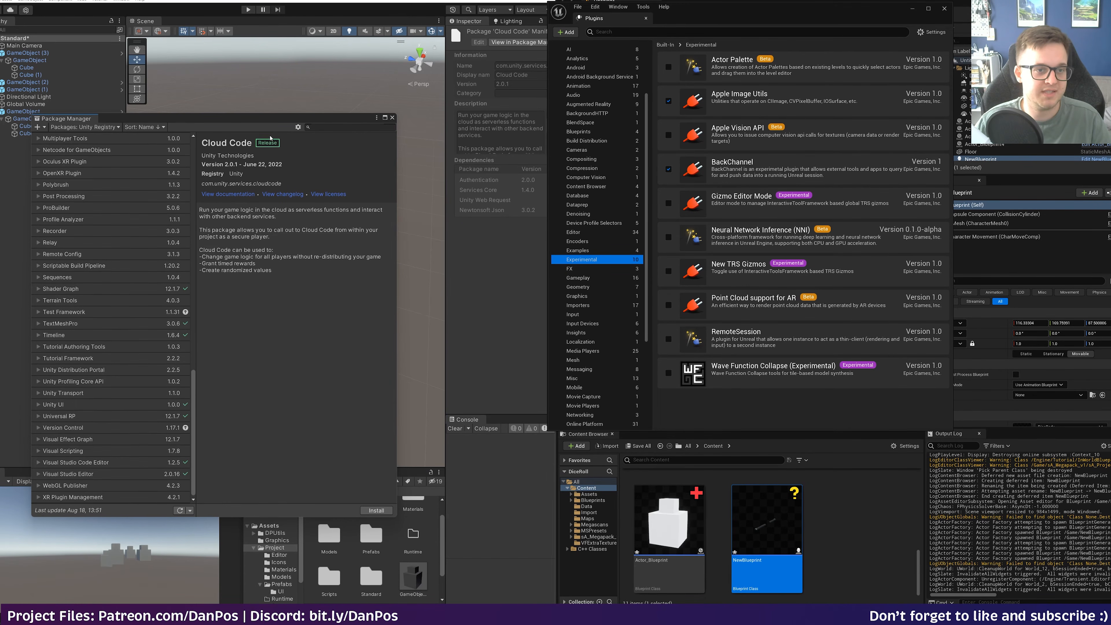
click(299, 127)
click(324, 144)
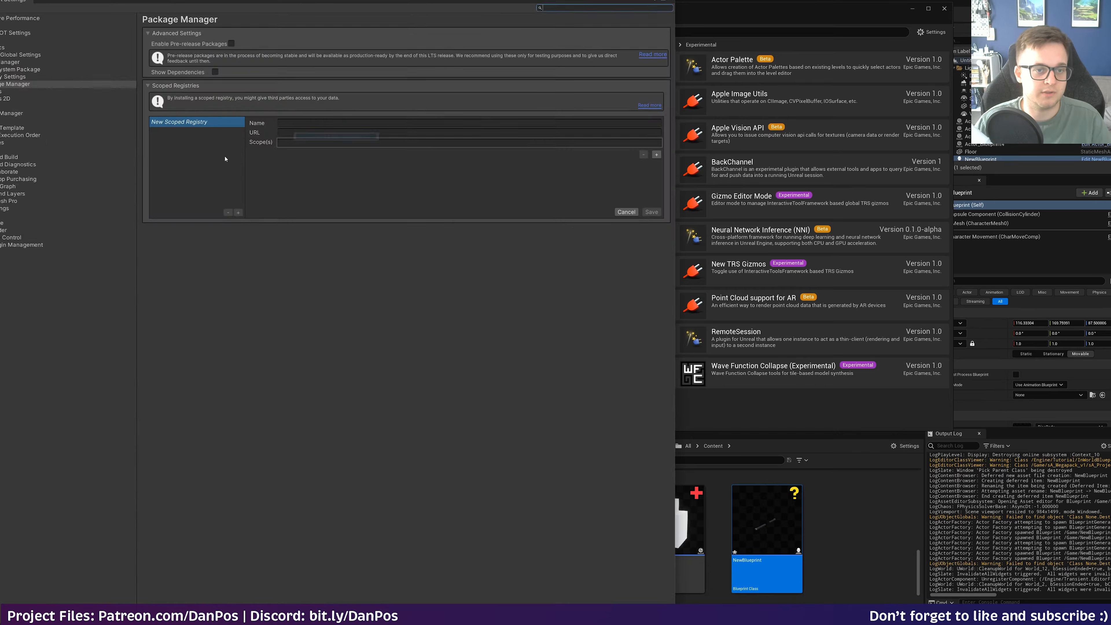
click(231, 43)
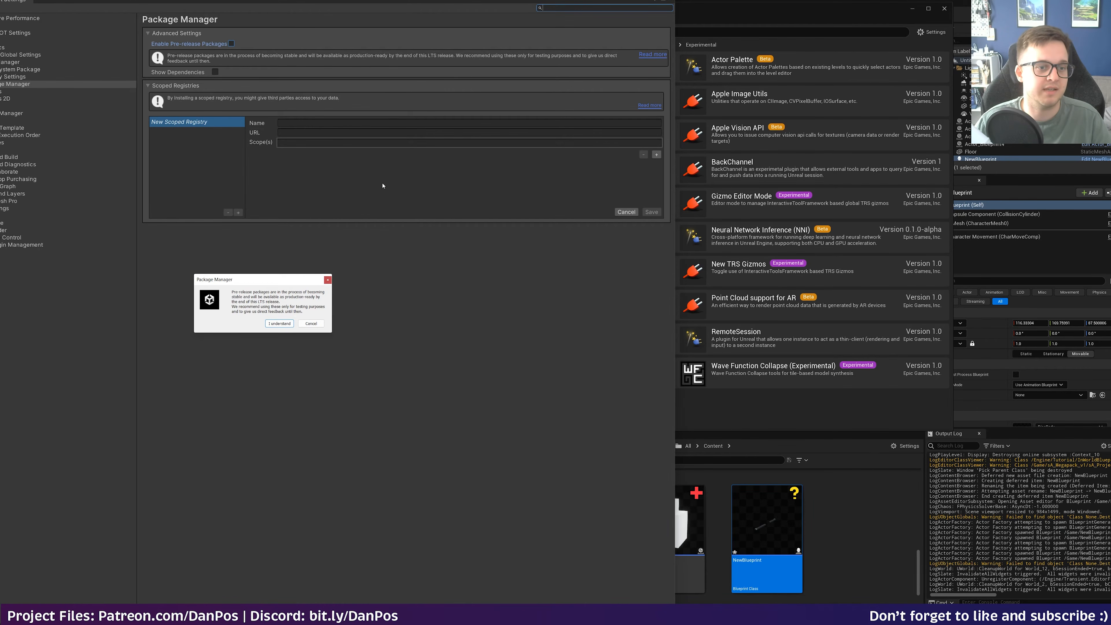
click(280, 324)
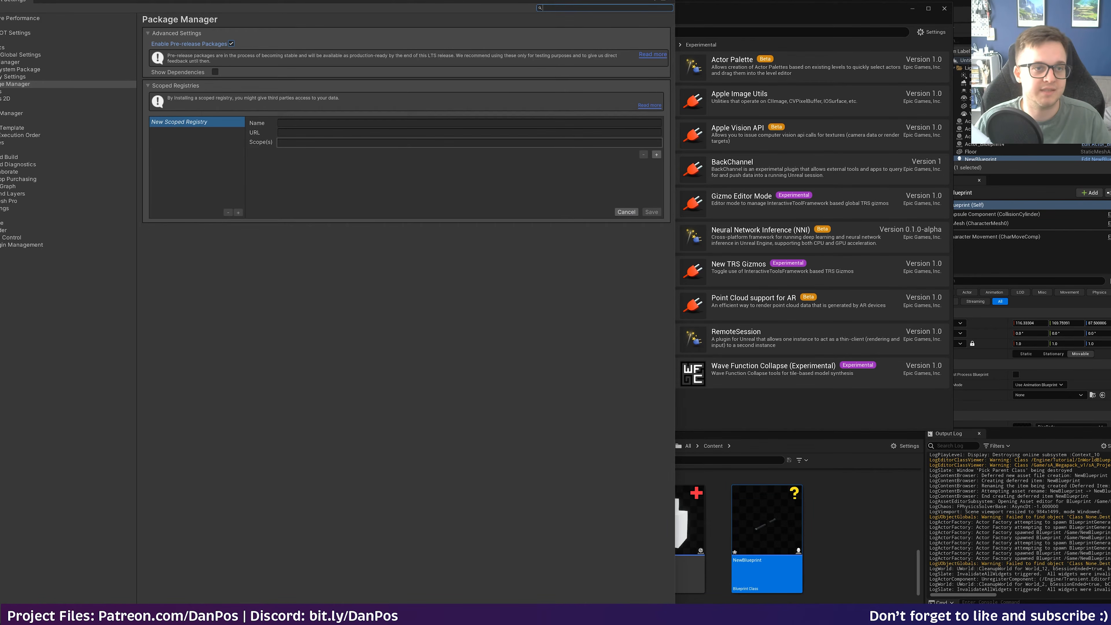
click(672, 2)
- Examine the Vivox pre-release package and the Terrain Tools package in Unity's Package Manager
scroll(168, 328, down, 1)
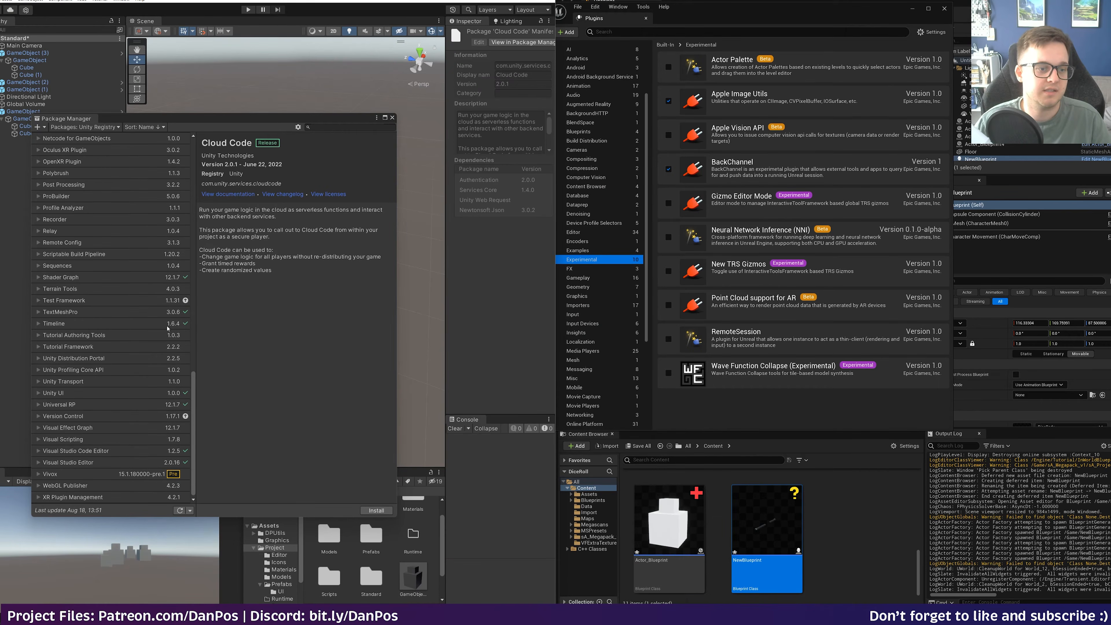
click(101, 474)
scroll(100, 455, up, 15)
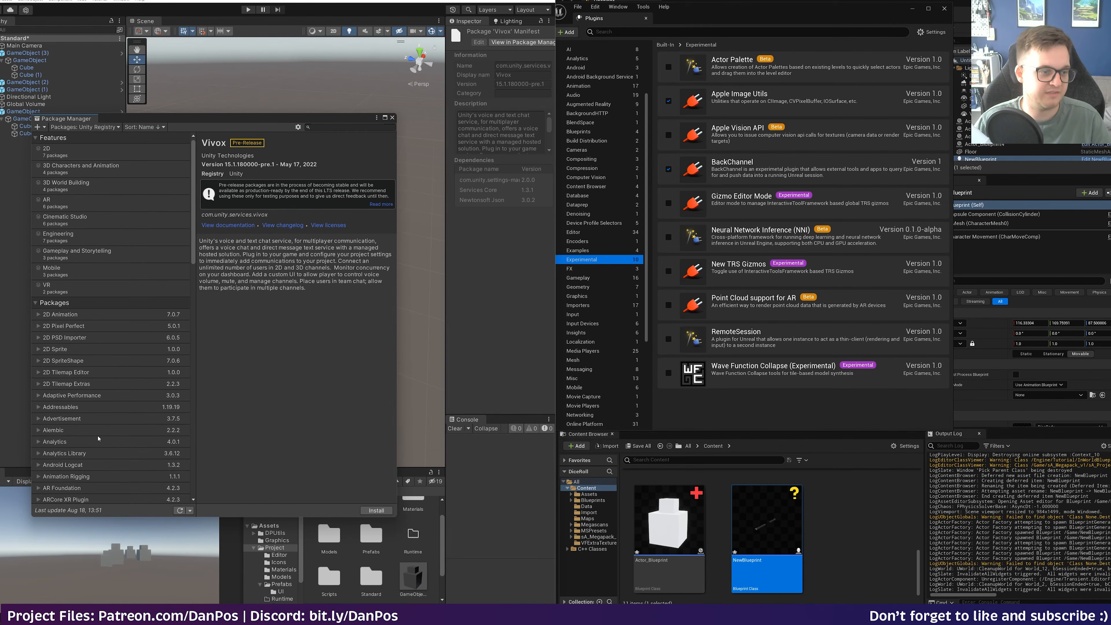
scroll(98, 438, down, 15)
click(40, 382)
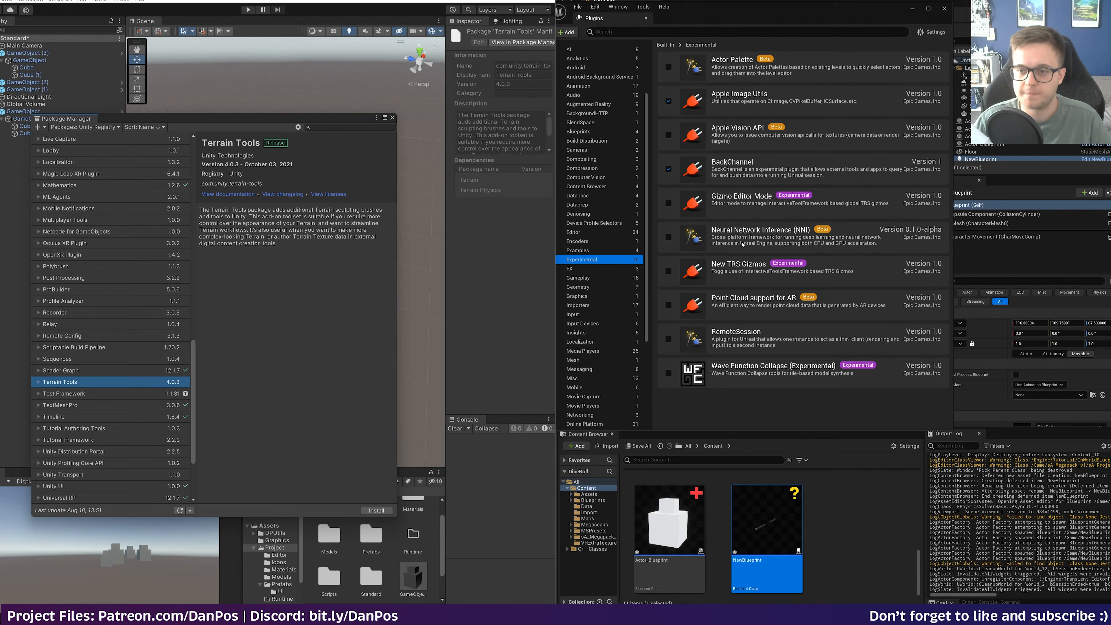
- Browse the Editor and 2D categories in Unreal's Plugins browser
click(582, 232)
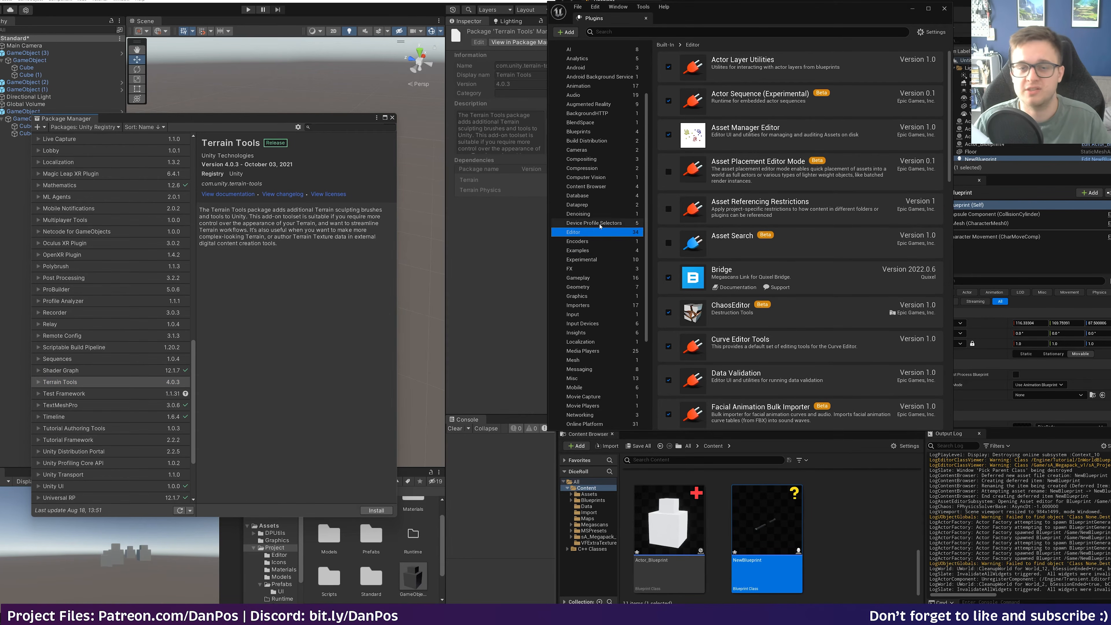
scroll(780, 312, down, 1)
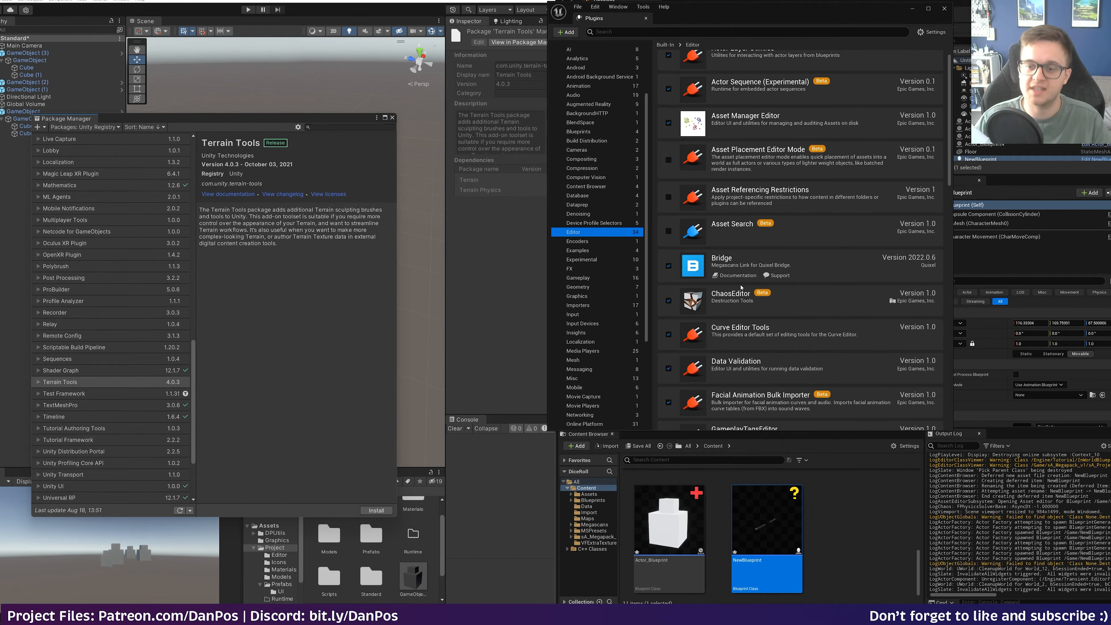
scroll(759, 318, up, 1)
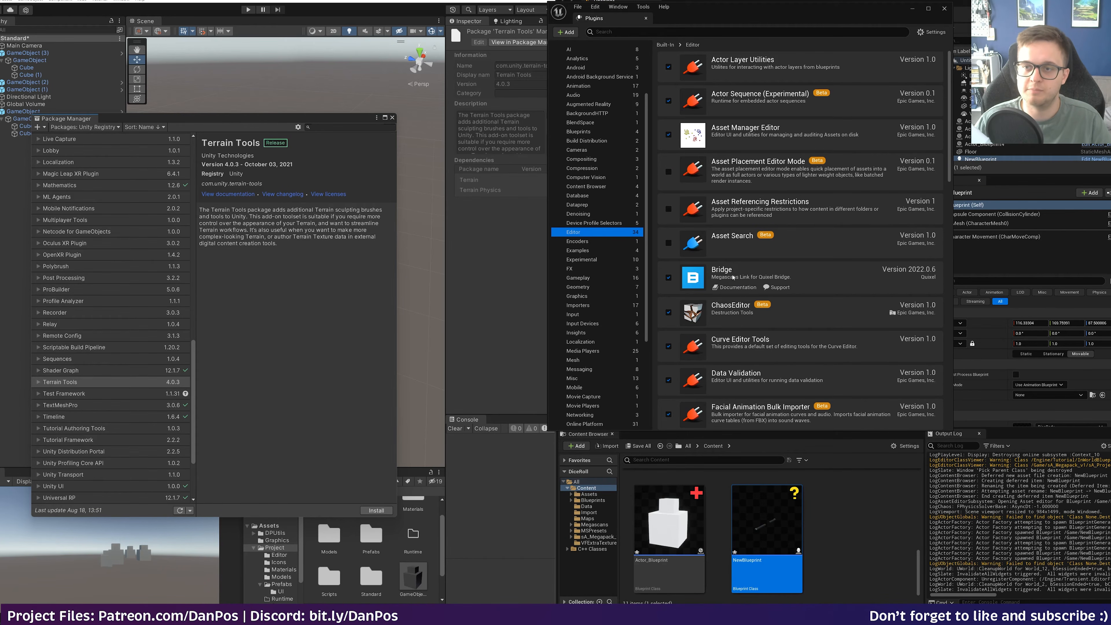
click(630, 132)
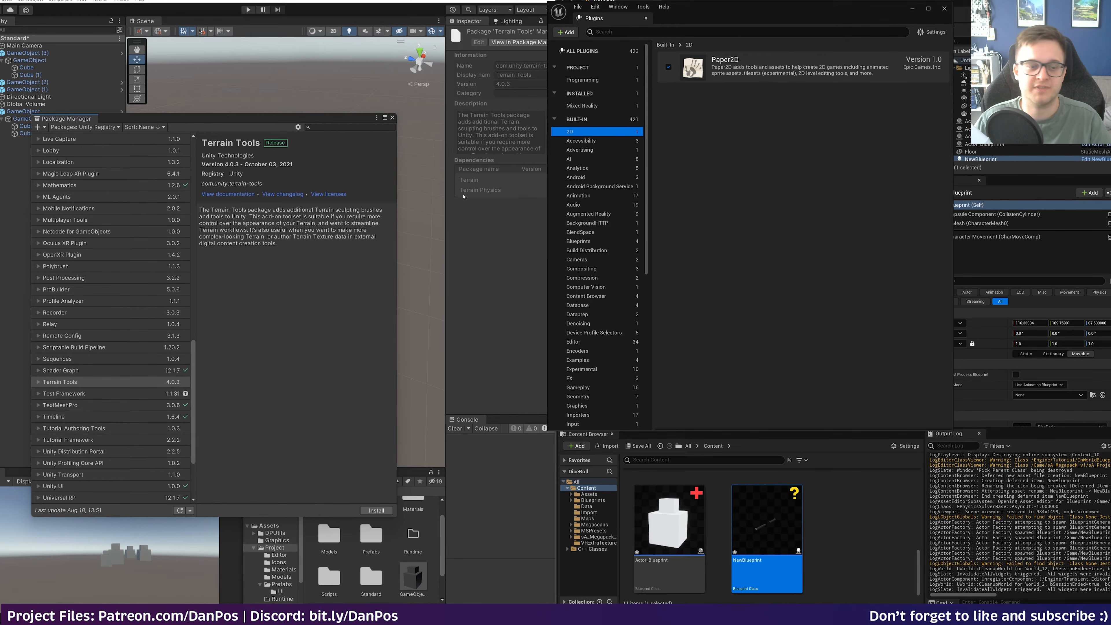
- View Unity's options for adding packages and Unreal's New Plugin templates, and close both the Plugins and Package Manager windows
click(42, 127)
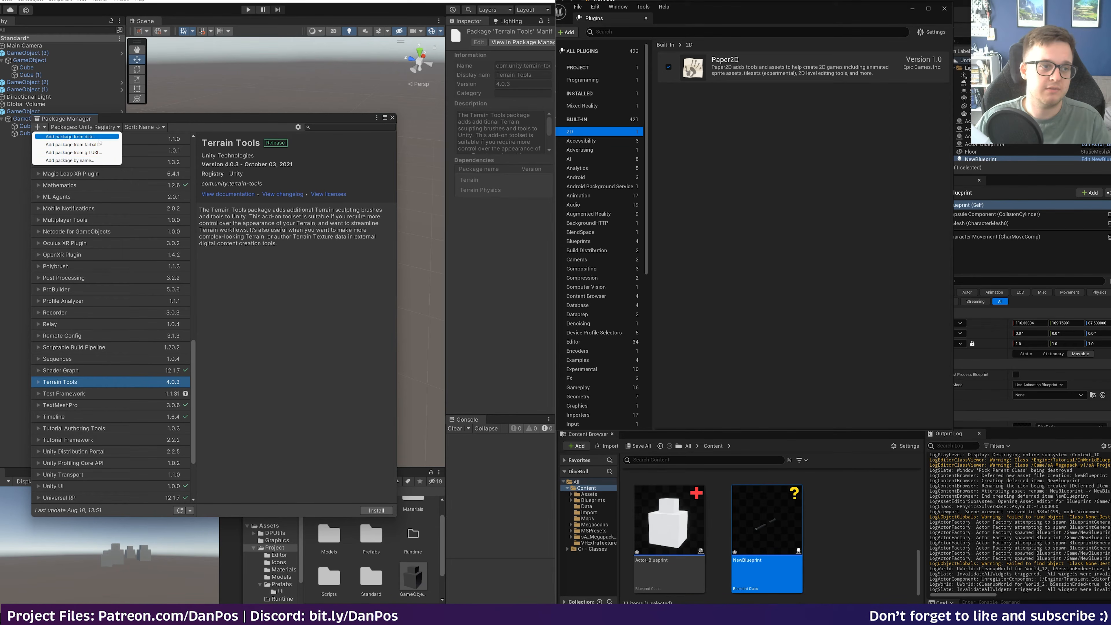
click(574, 33)
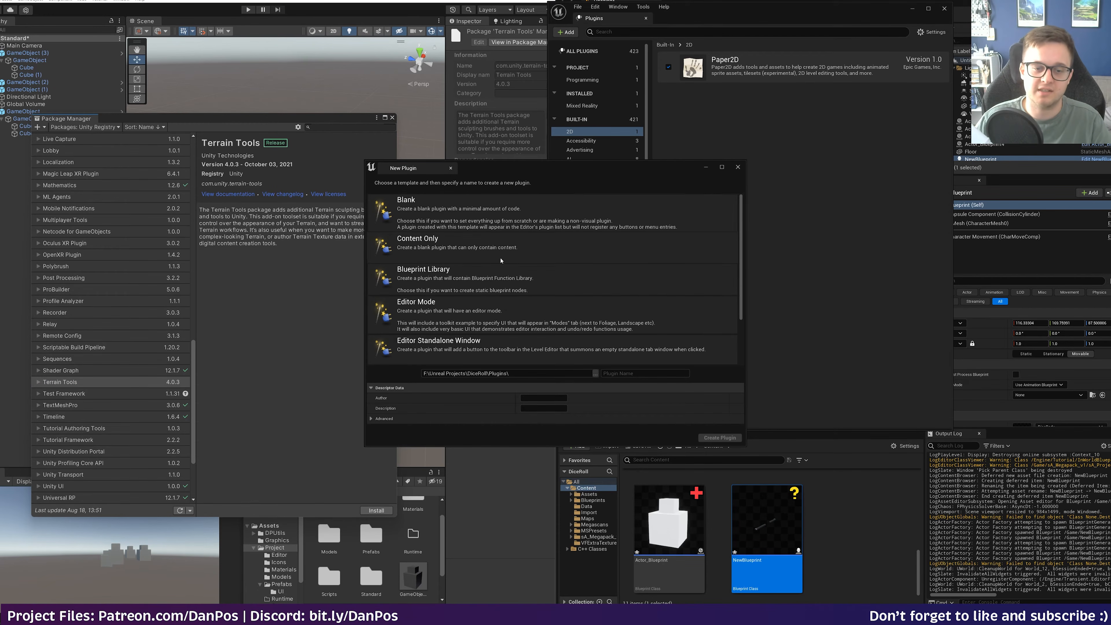
click(451, 168)
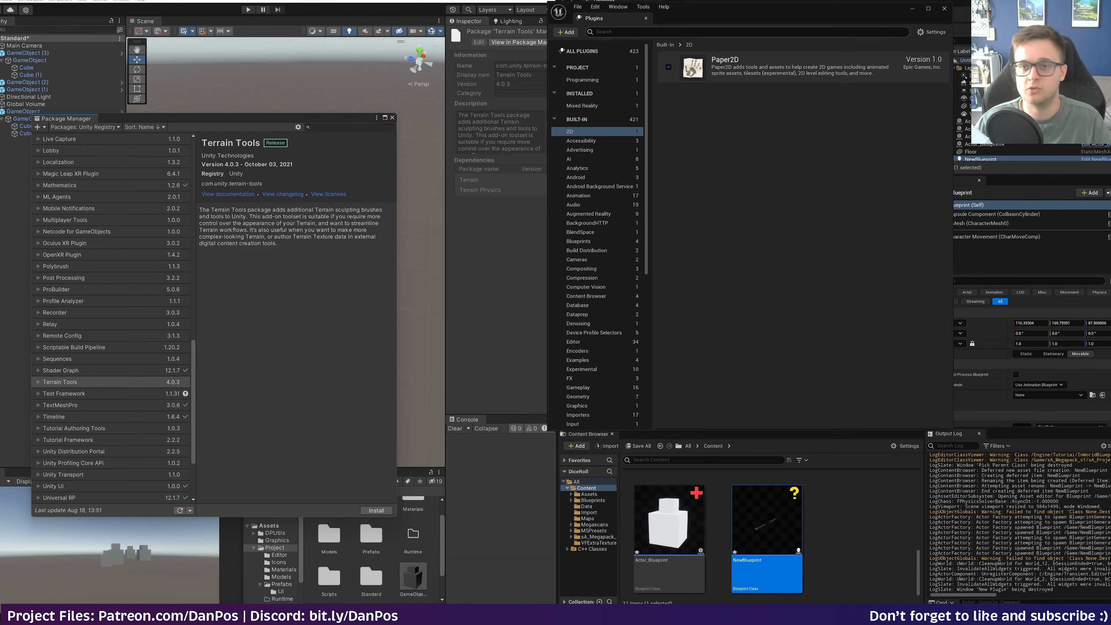
click(645, 18)
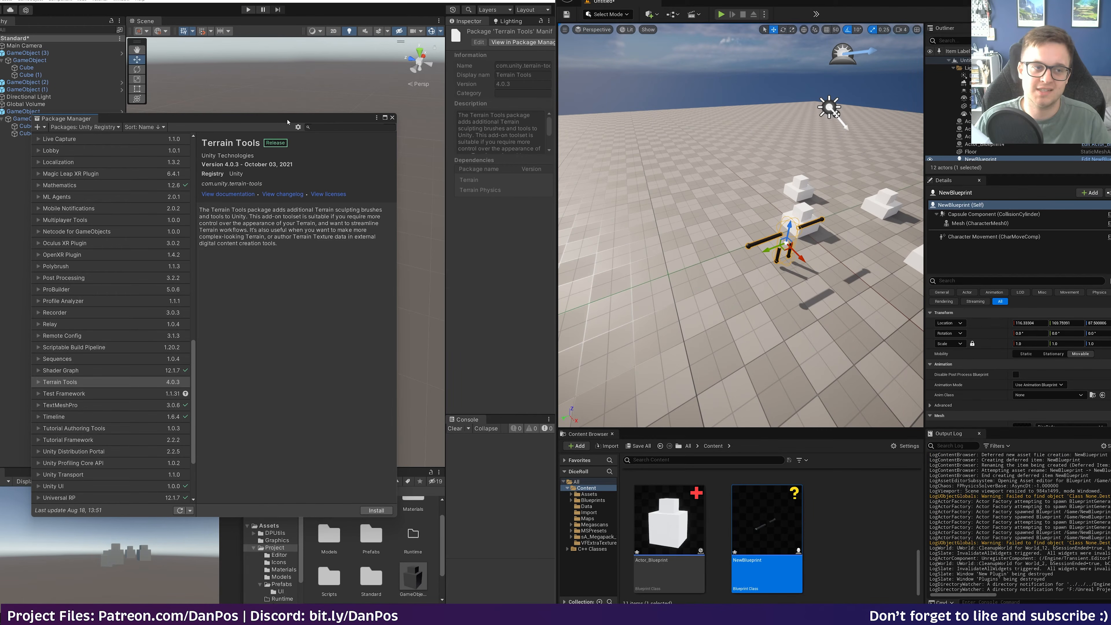
click(392, 118)
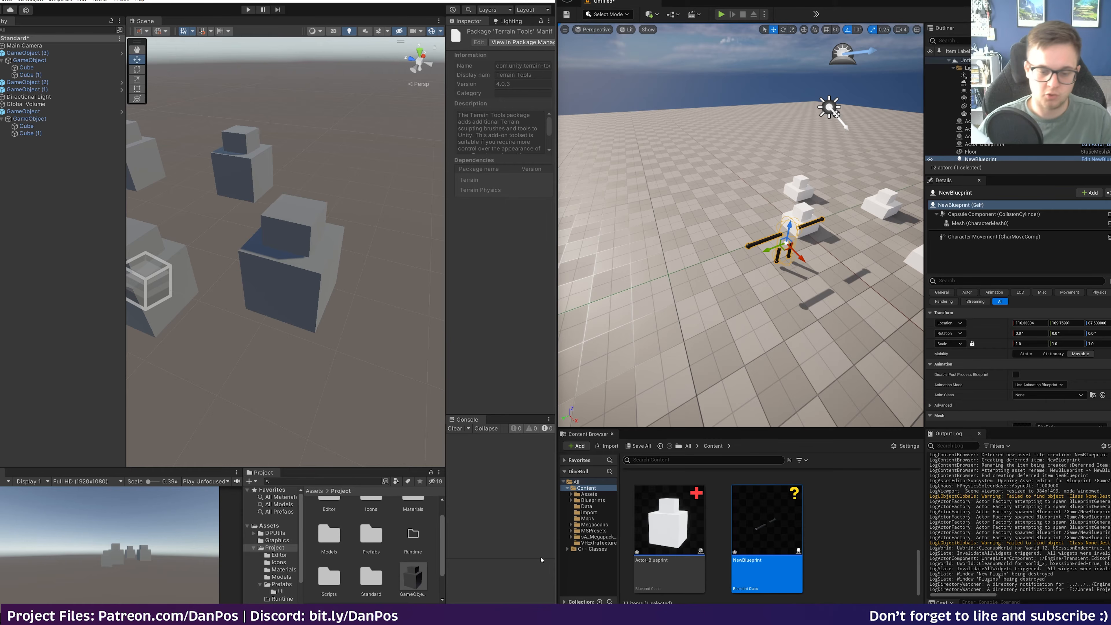
- Switch to the web browser, search for "unity engine asset store" in a new tab and open the Unity Asset Store
key(alt+Tab)
drag(350, 4, 0, 72)
key(ctrl+t)
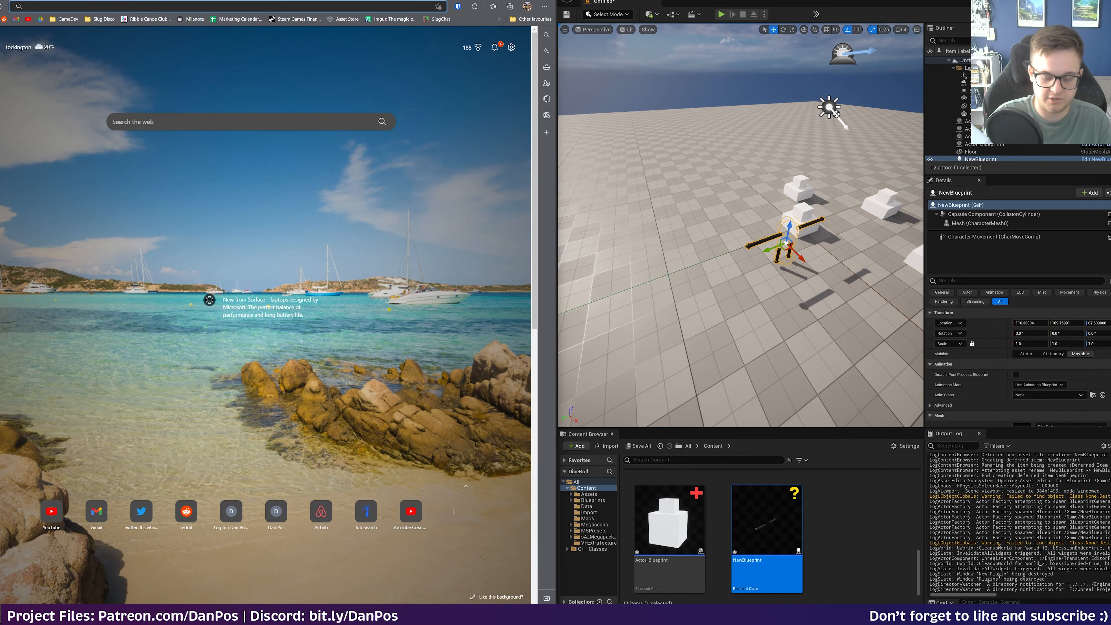
text(unity engine )
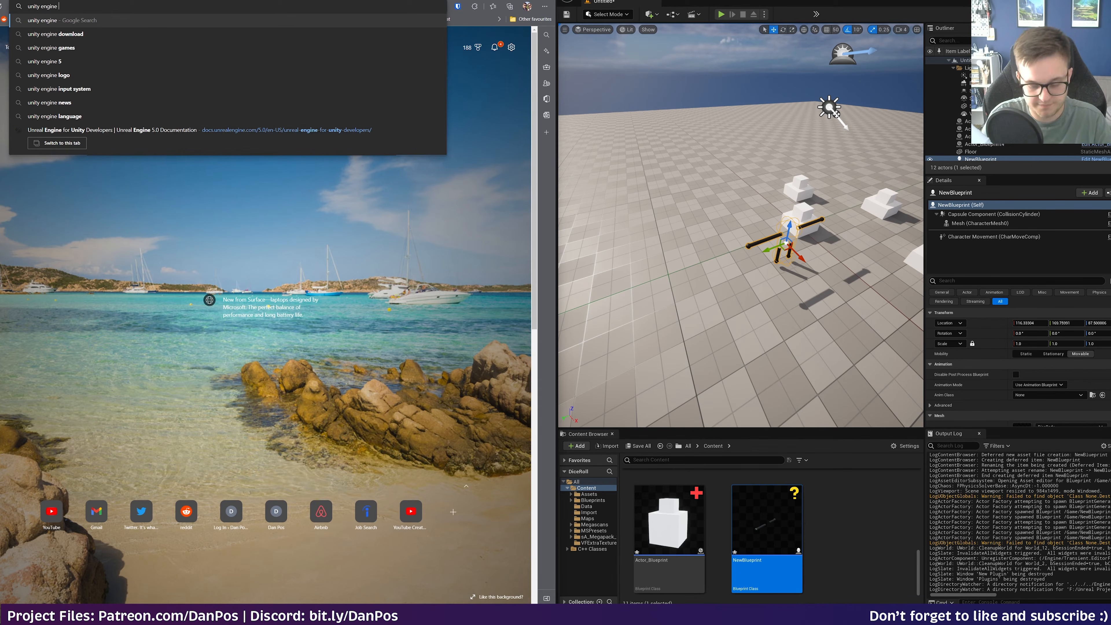
text(asset store)
key(Return)
click(81, 114)
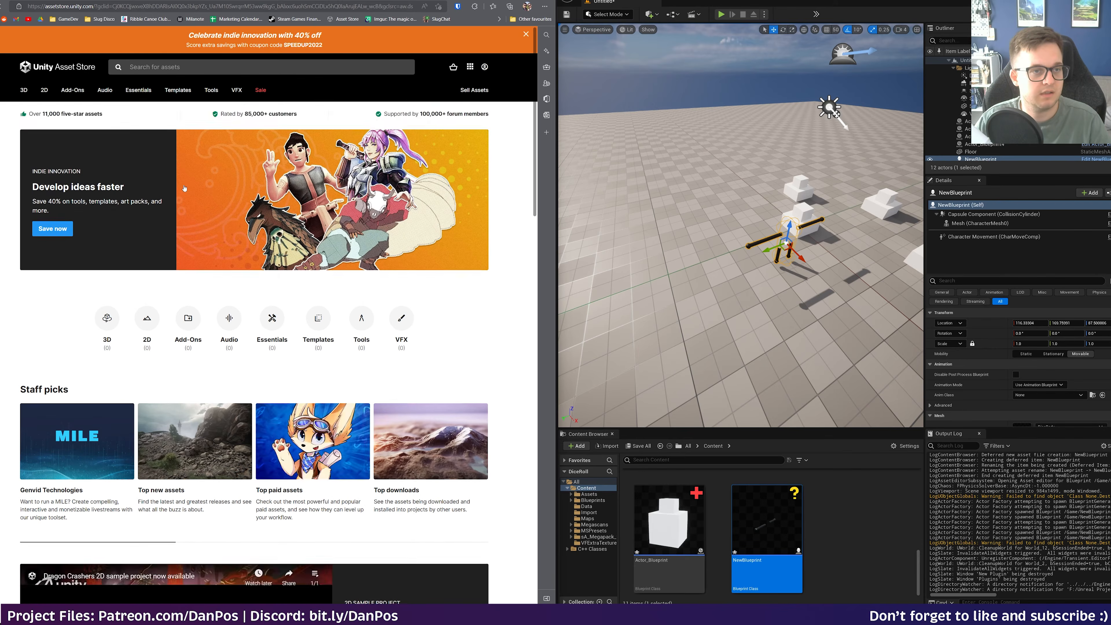
- Examine the Unity Asset Store's coupon offer and its discounted time-saving assets
drag(323, 44, 270, 45)
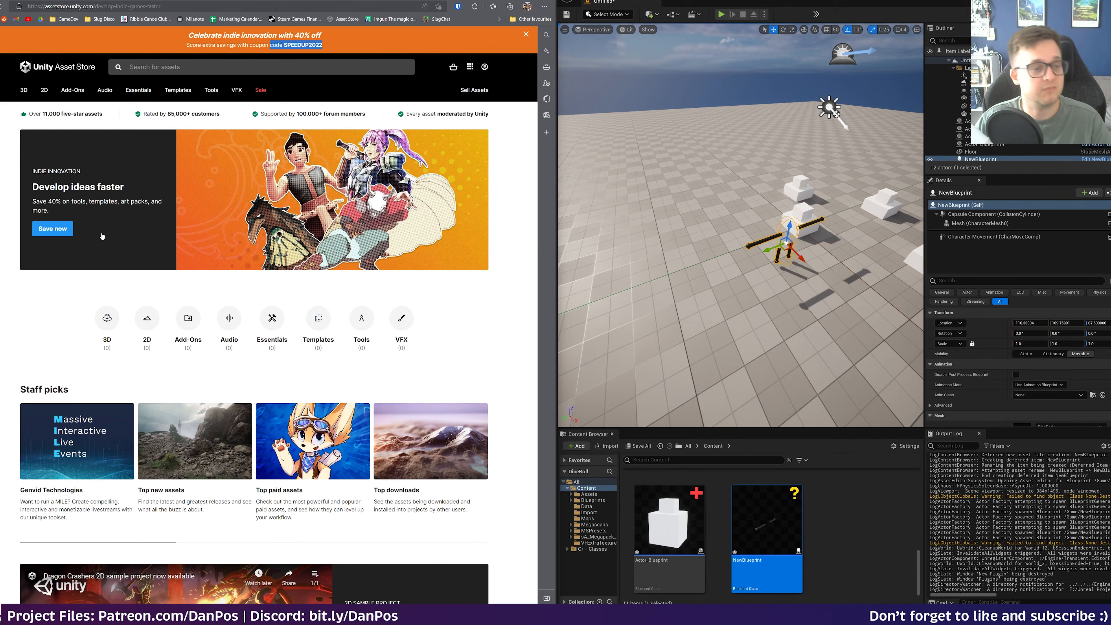
scroll(106, 226, down, 6)
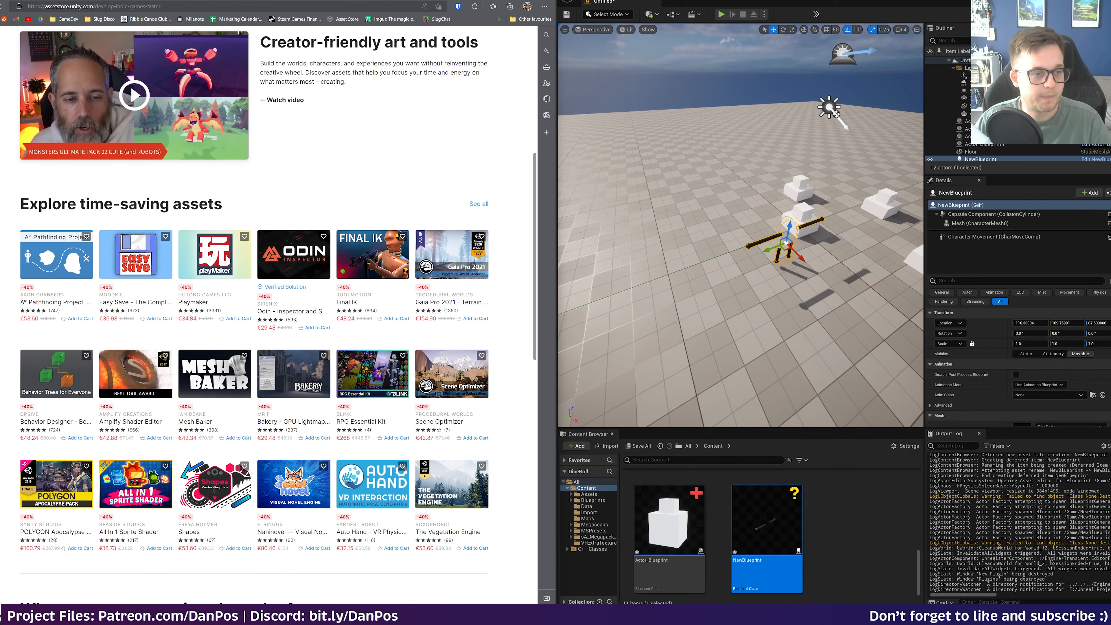
scroll(268, 315, up, 6)
scroll(269, 315, down, 7)
scroll(268, 315, up, 1)
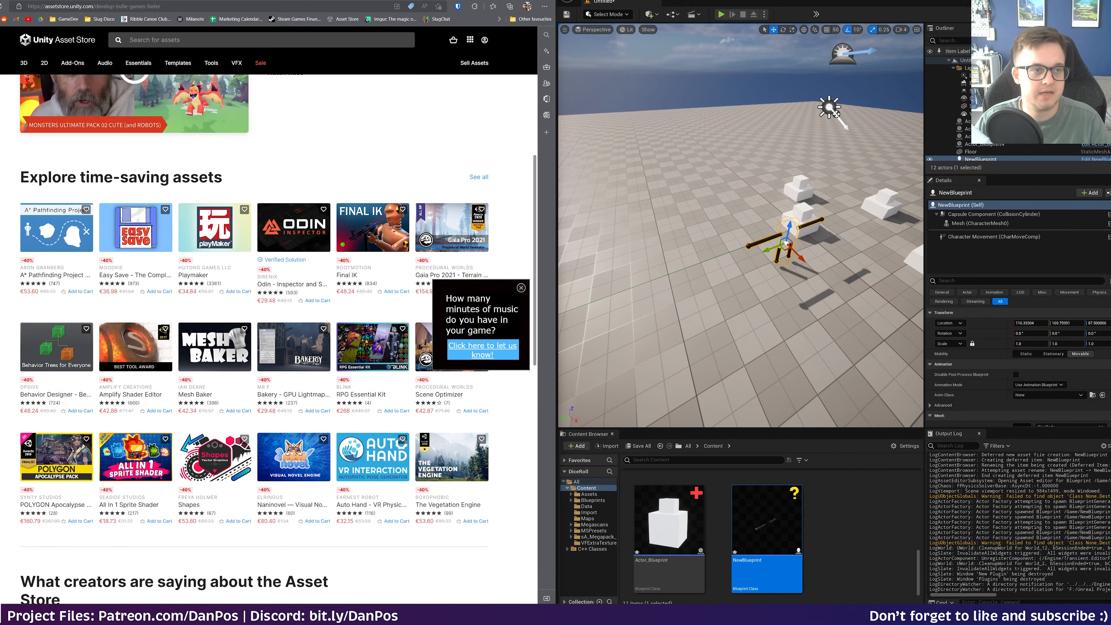
- Switch to the Epic Games Launcher, open the Unreal Engine Marketplace and view its Browse categories alongside the Unity Asset Store
mouse_move(665, 615)
mouse_move(686, 584)
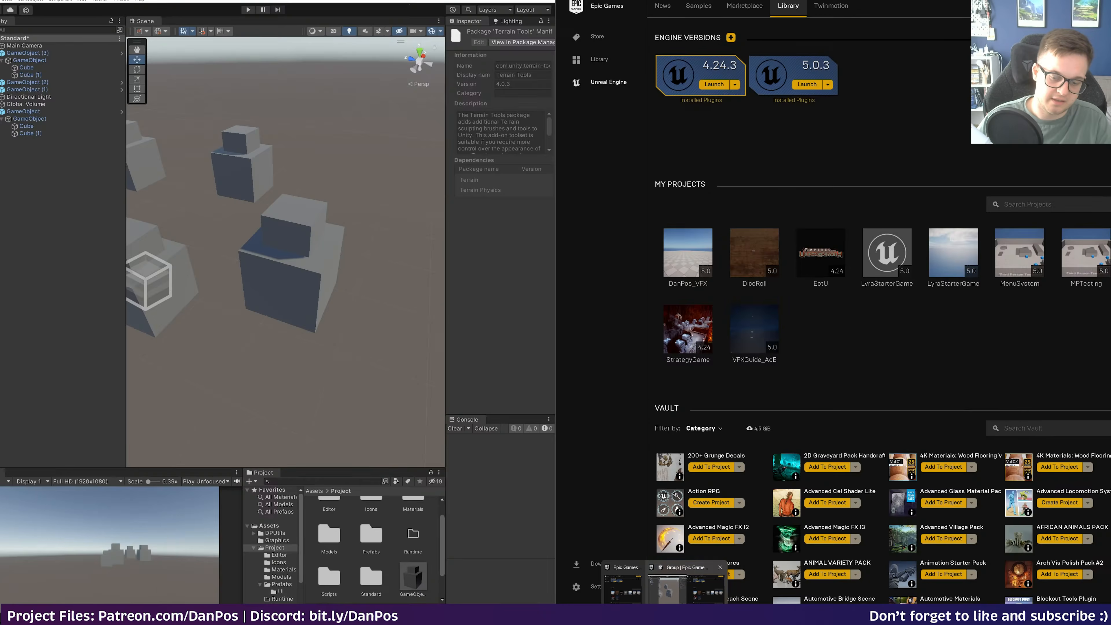
click(745, 6)
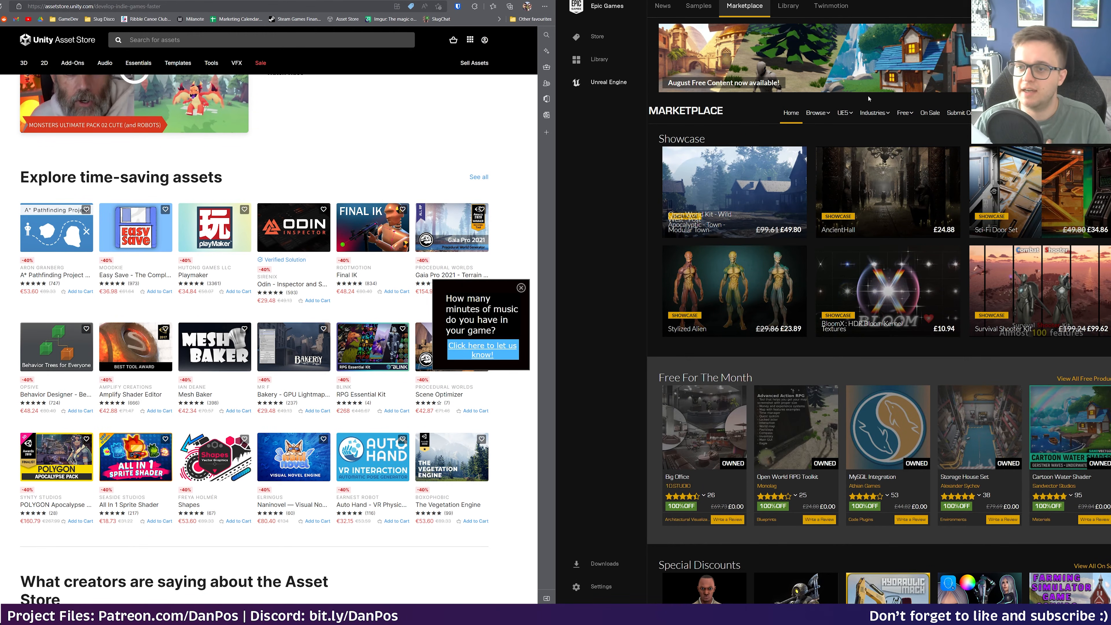
mouse_move(827, 117)
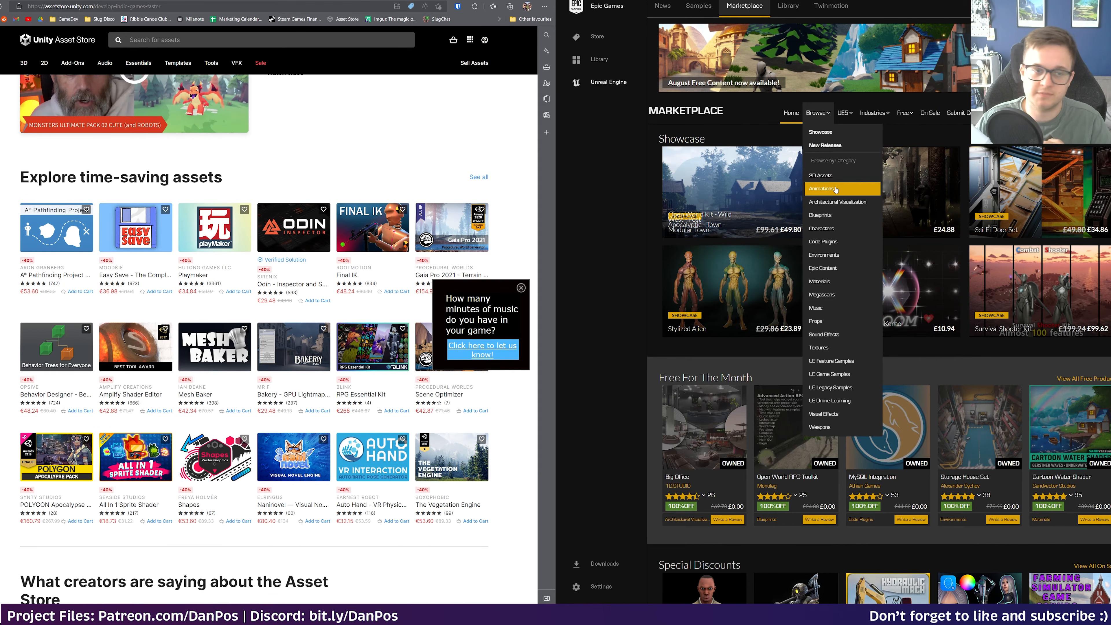
scroll(395, 357, up, 9)
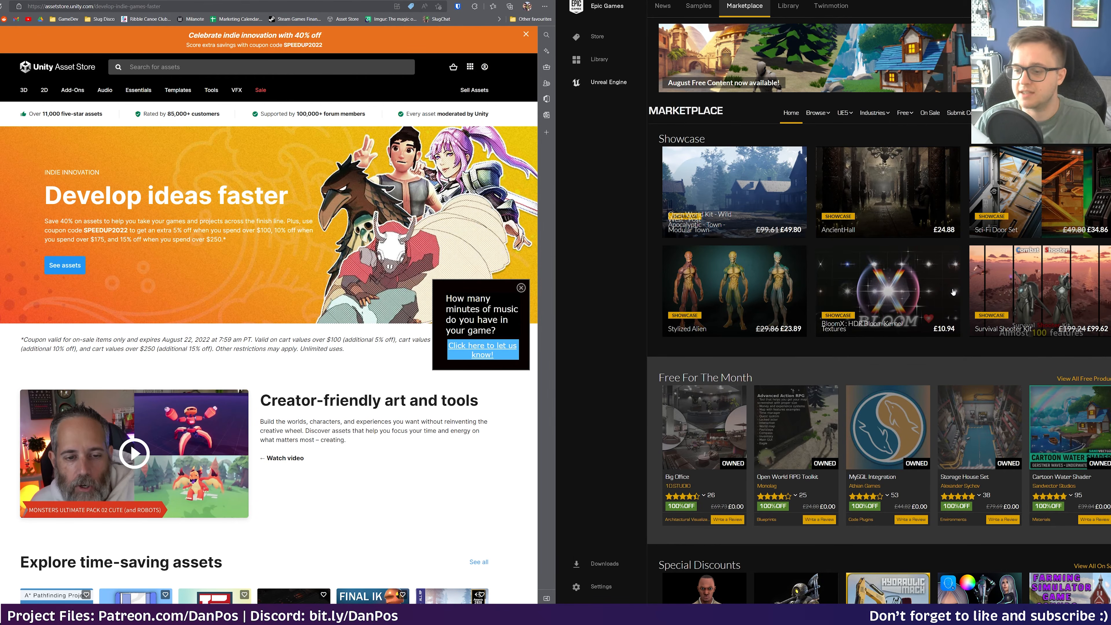
scroll(873, 206, down, 1)
scroll(873, 206, up, 1)
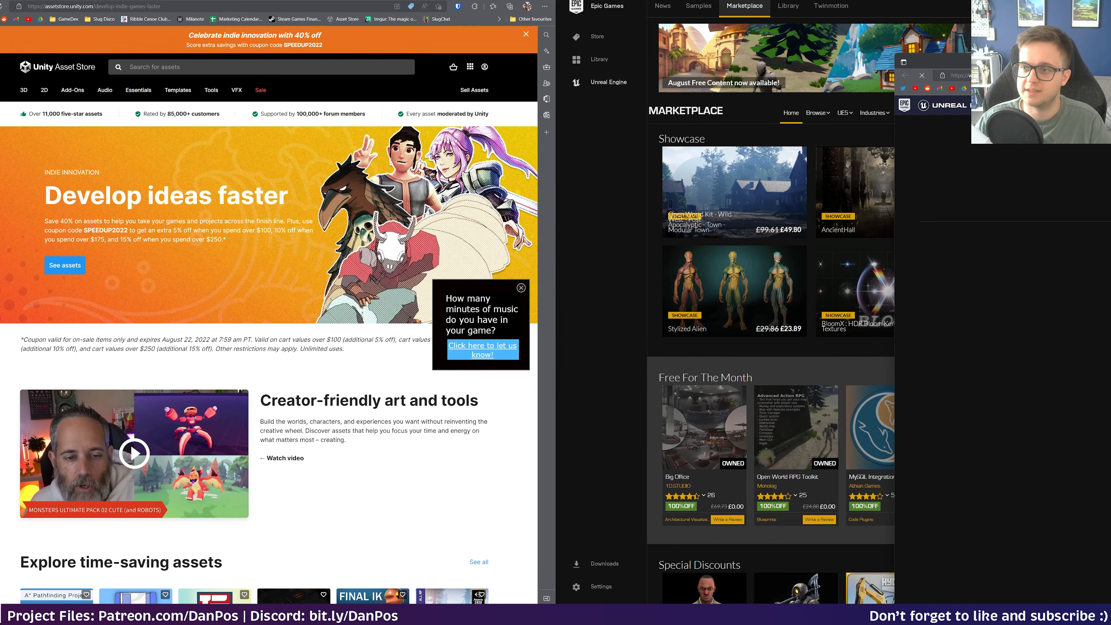
- Open the Marketplace's August free content in the web browser, and browse the Permanently Free Collection there
click(835, 60)
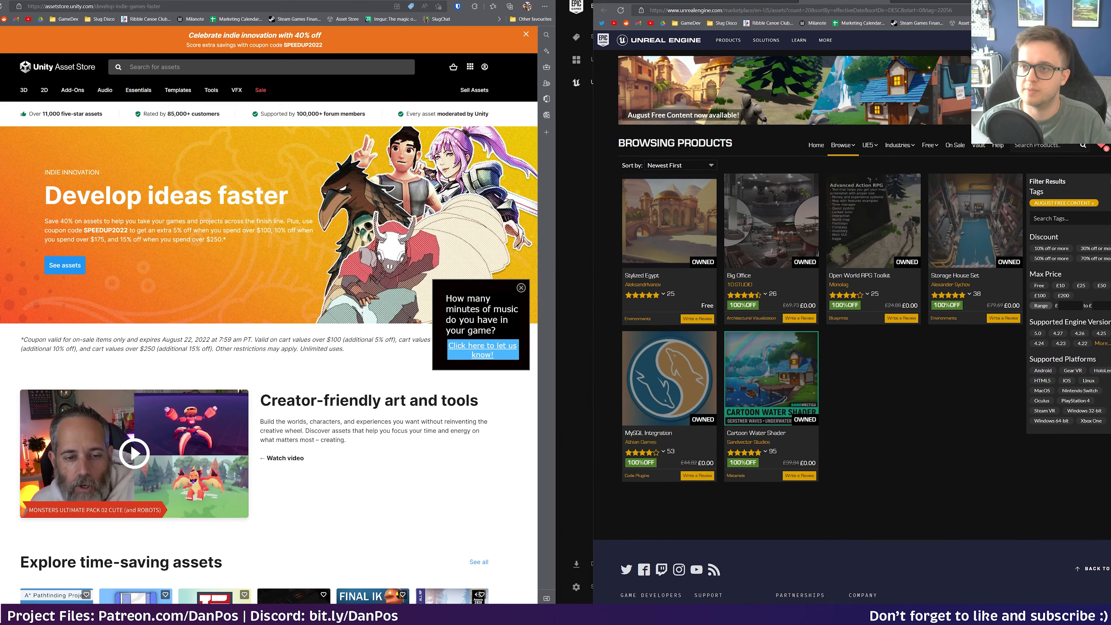
drag(791, 1, 802, 0)
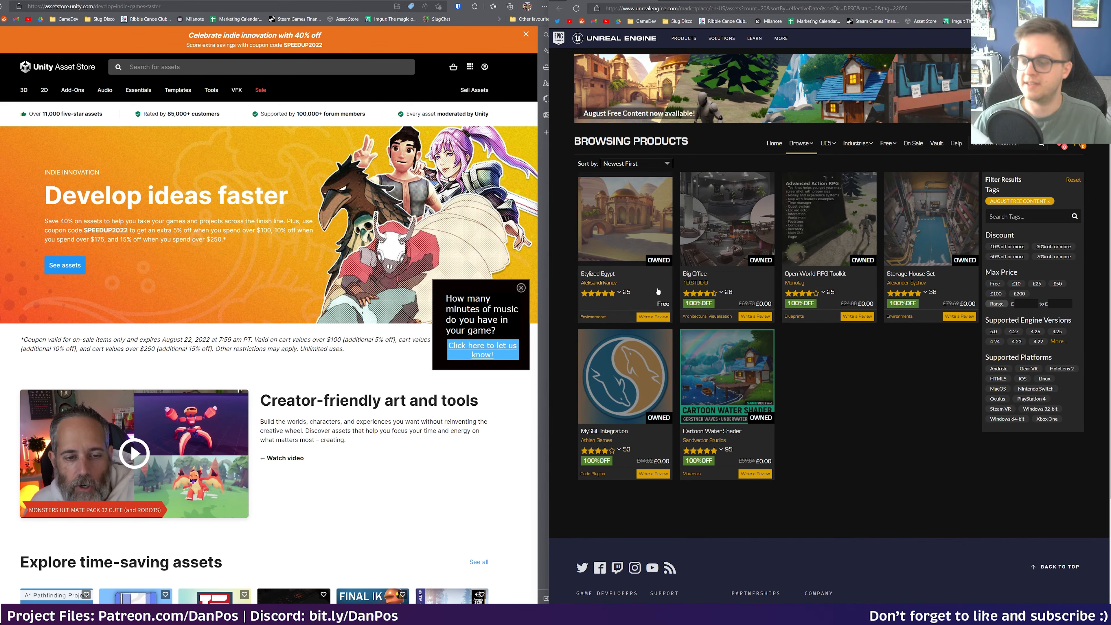
mouse_move(888, 145)
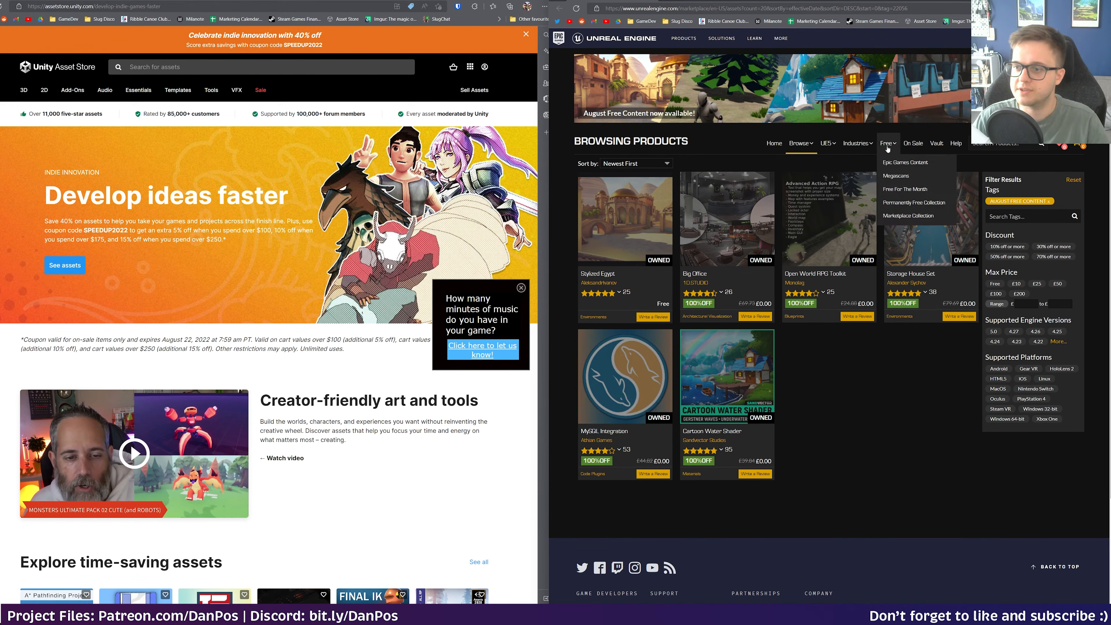
click(930, 203)
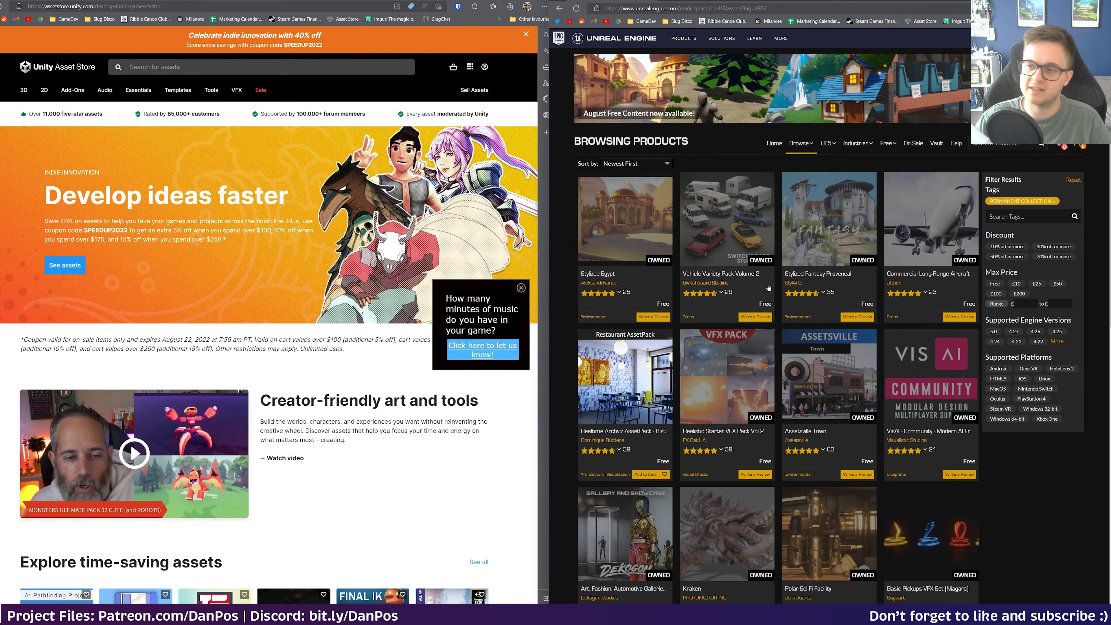
scroll(777, 392, down, 8)
scroll(778, 392, down, 3)
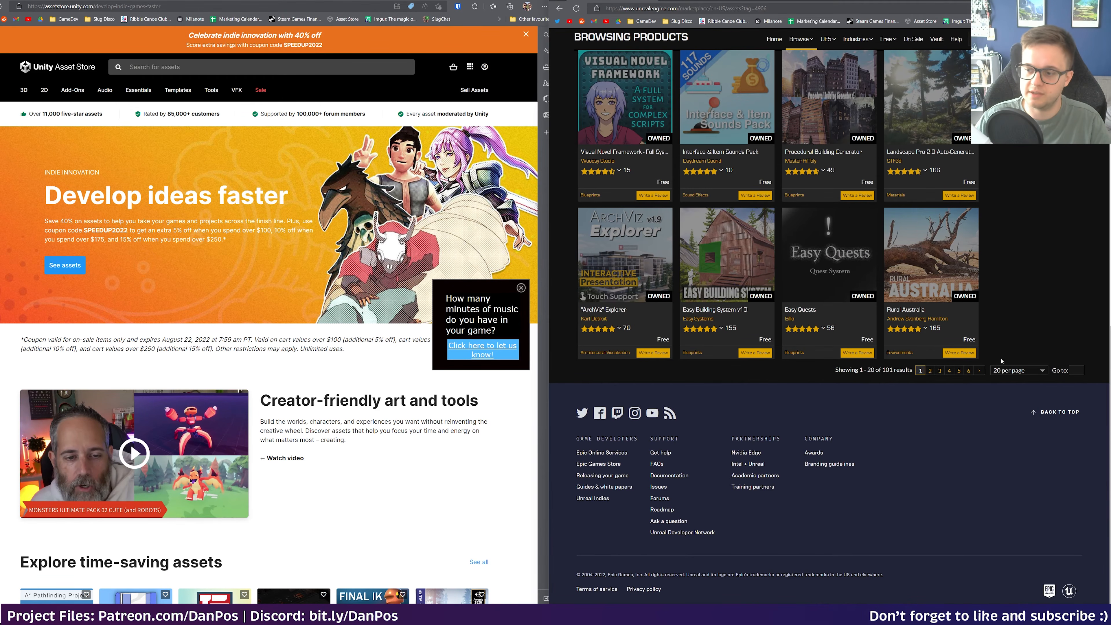
scroll(823, 363, up, 10)
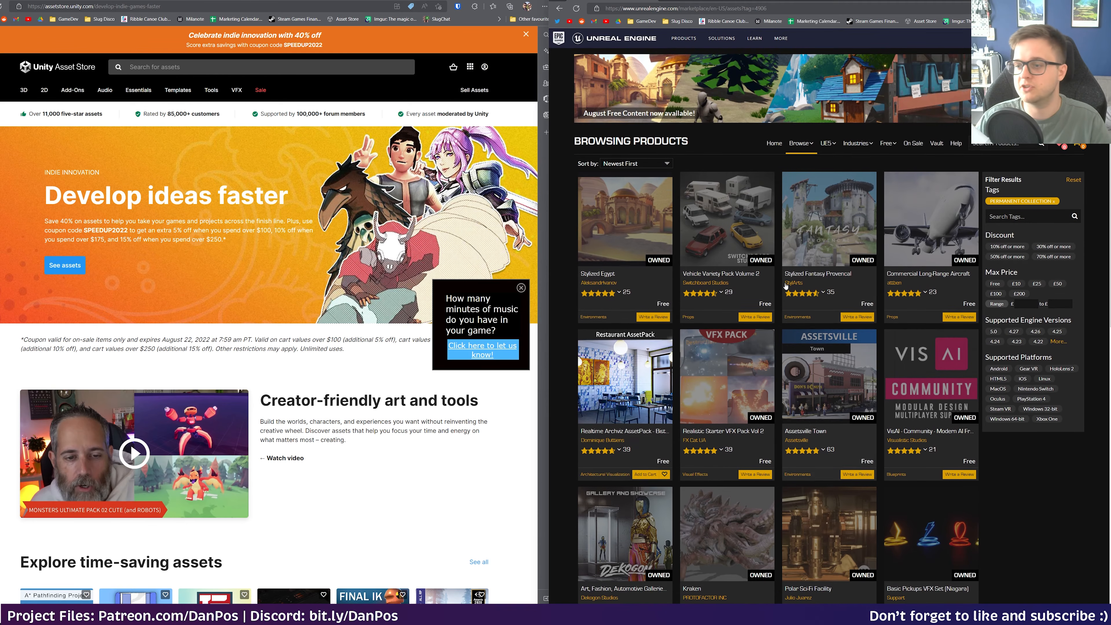
- Compare the Unity Asset Store's discounted assets with Unreal's permanently free products, dismissing the music survey pop-up on the Unity page
scroll(367, 313, down, 10)
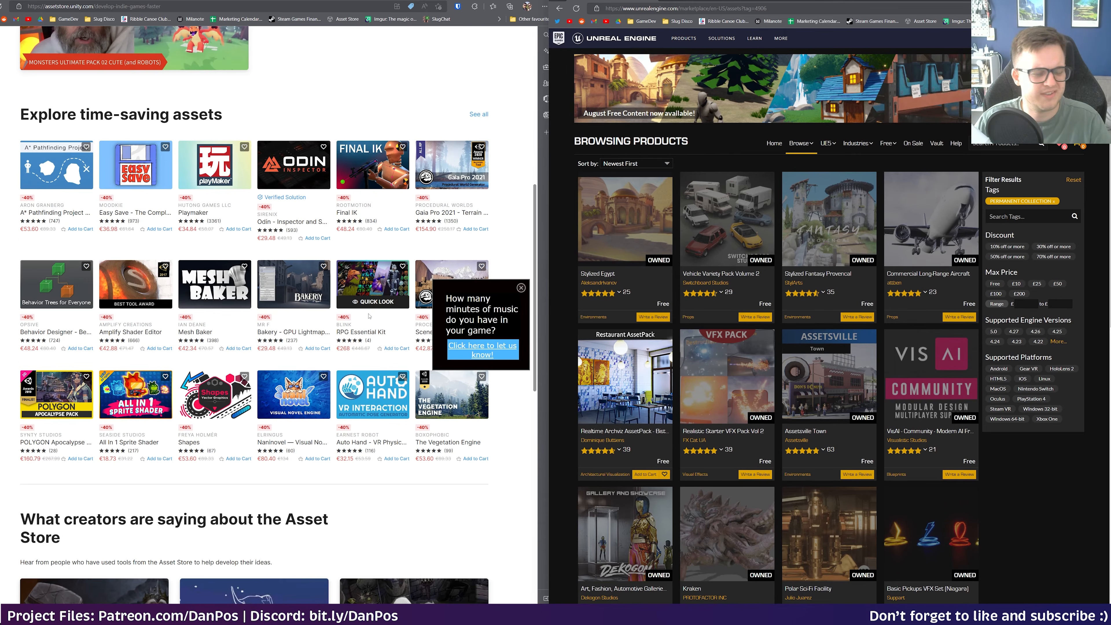
click(521, 287)
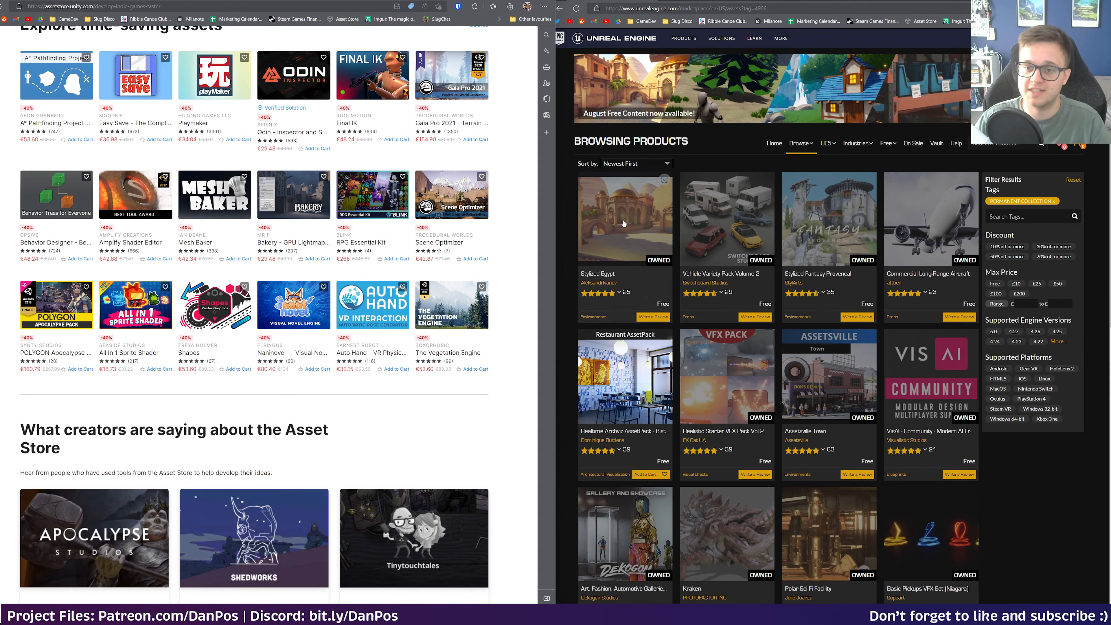
scroll(757, 359, down, 8)
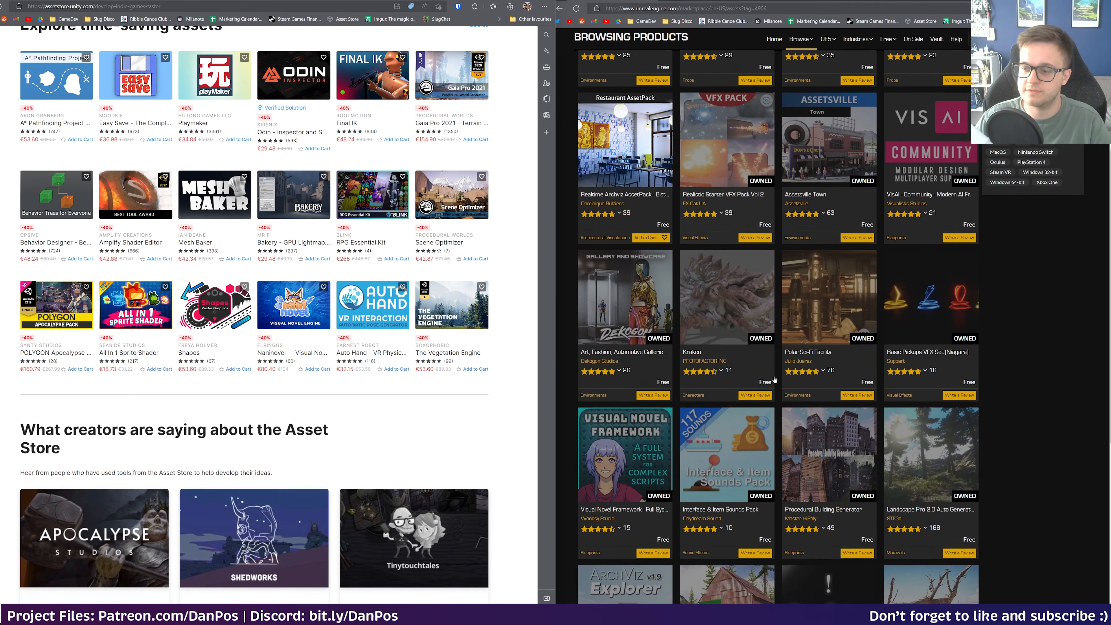
scroll(774, 379, up, 8)
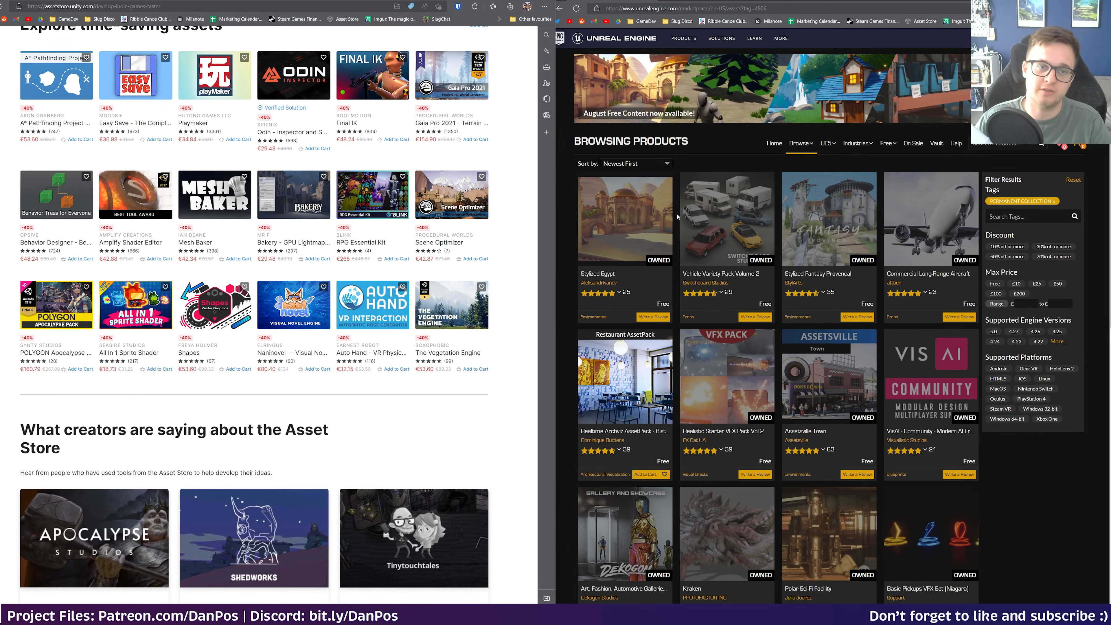
scroll(340, 265, up, 7)
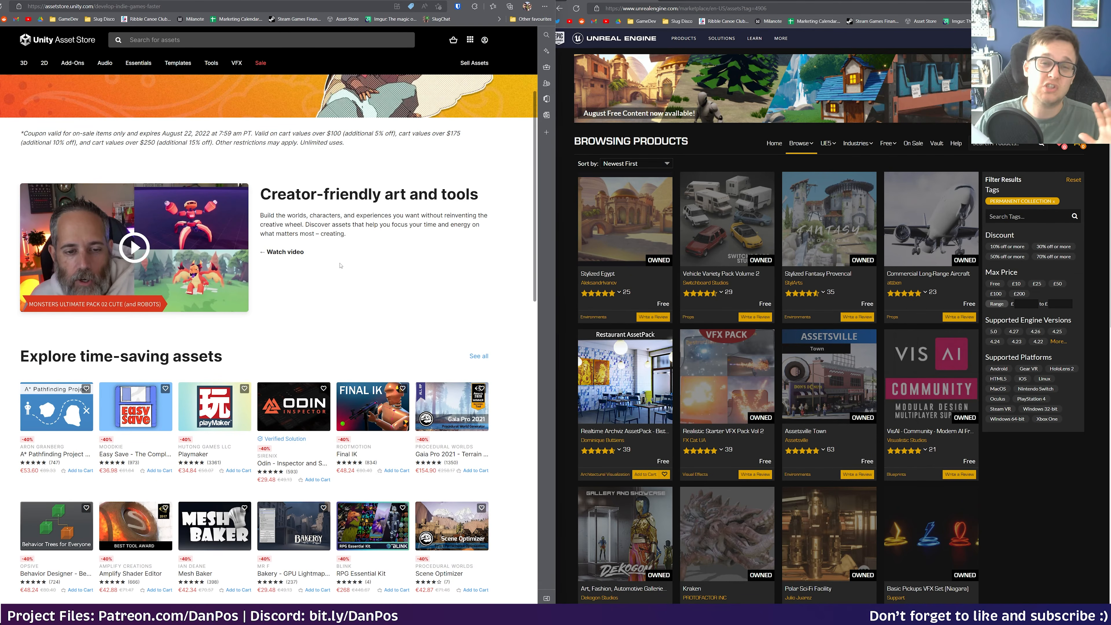
scroll(341, 265, up, 5)
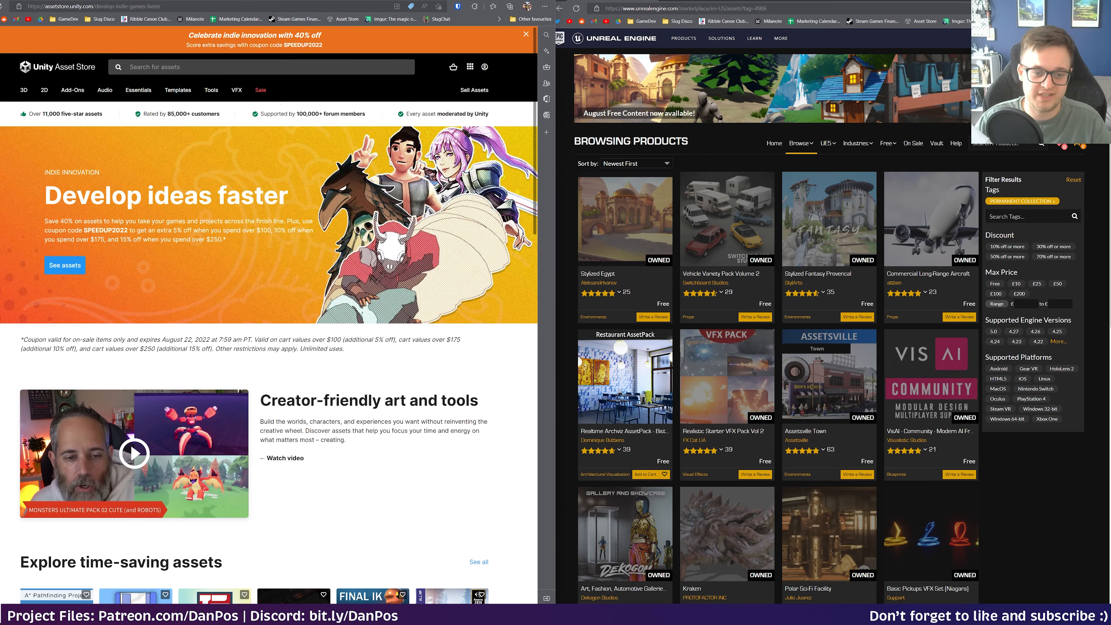
drag(385, 401, 318, 402)
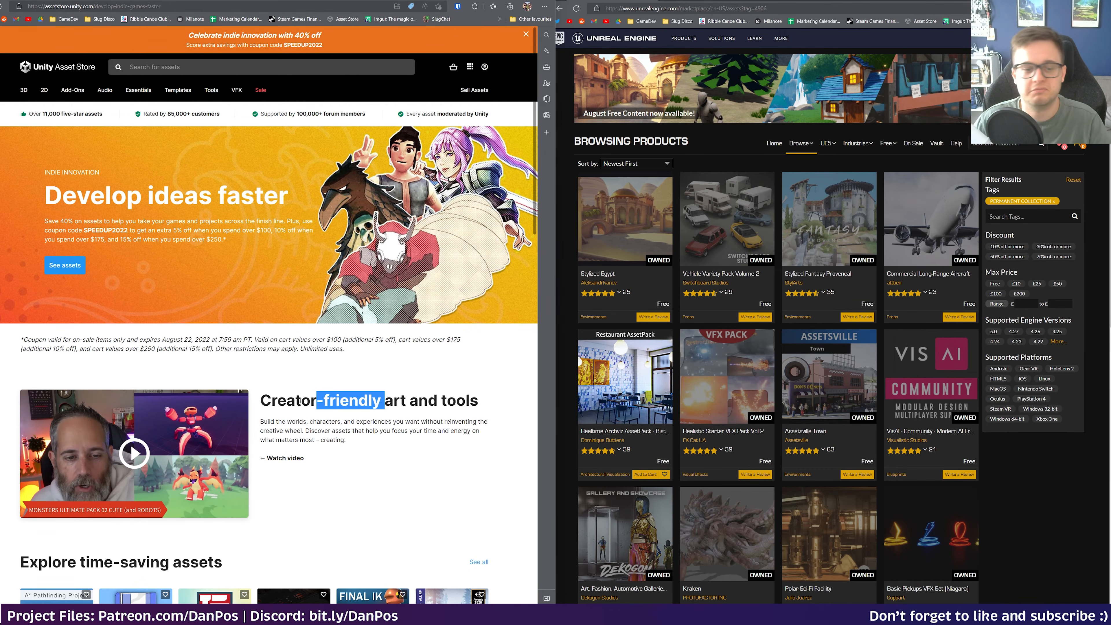
click(304, 430)
scroll(303, 430, down, 10)
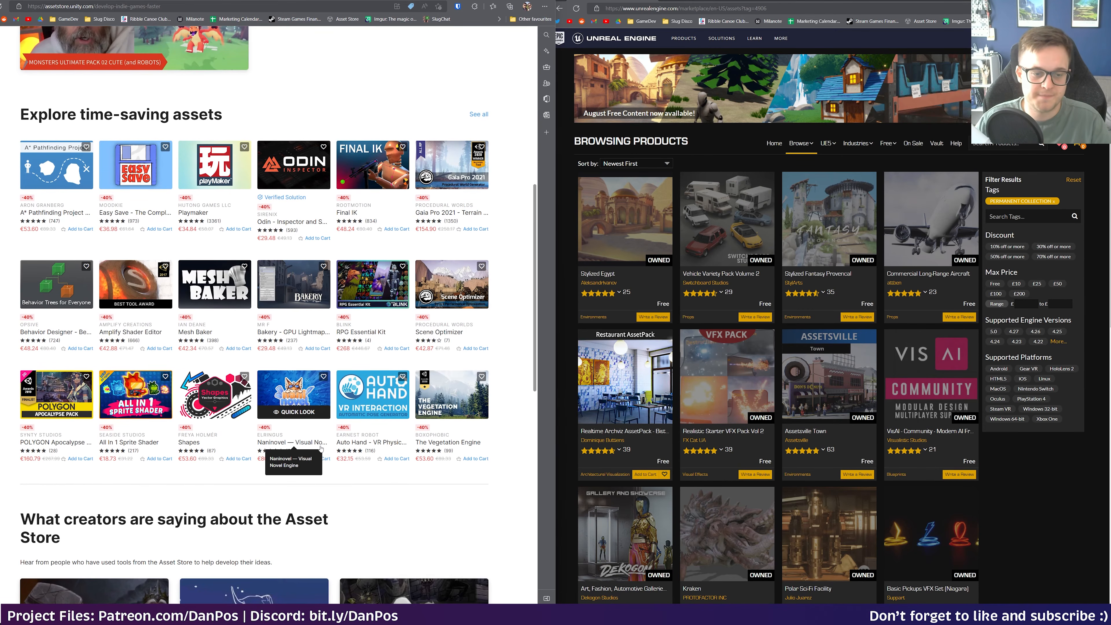
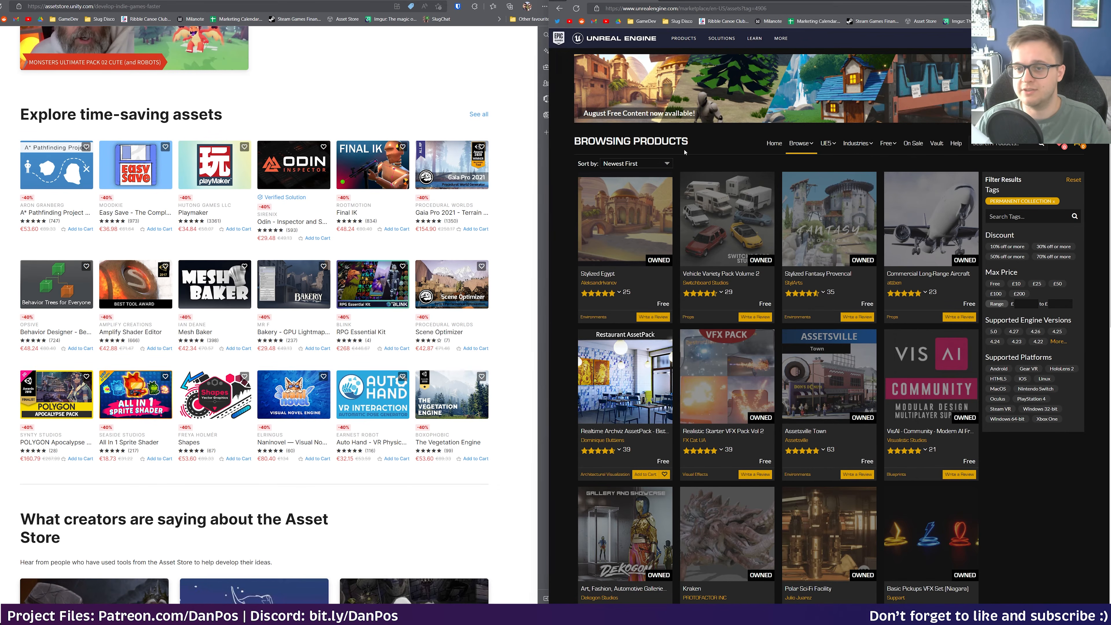
- Return to the Unreal Marketplace home page and look through its Free For The Month, Special Discounts and New Releases sections
click(774, 143)
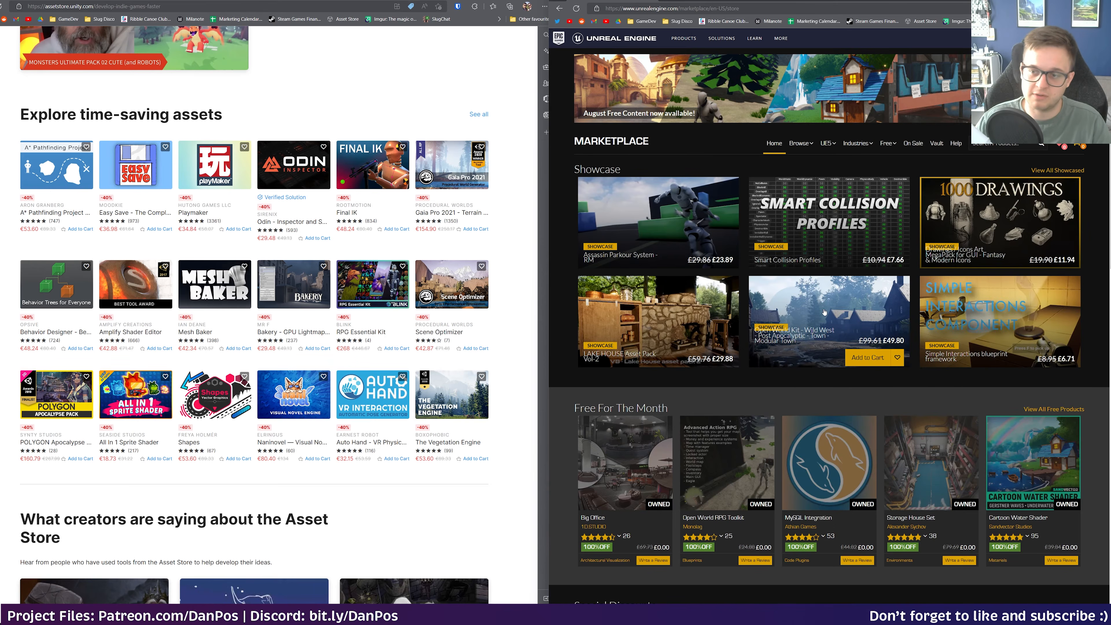
scroll(804, 294, down, 5)
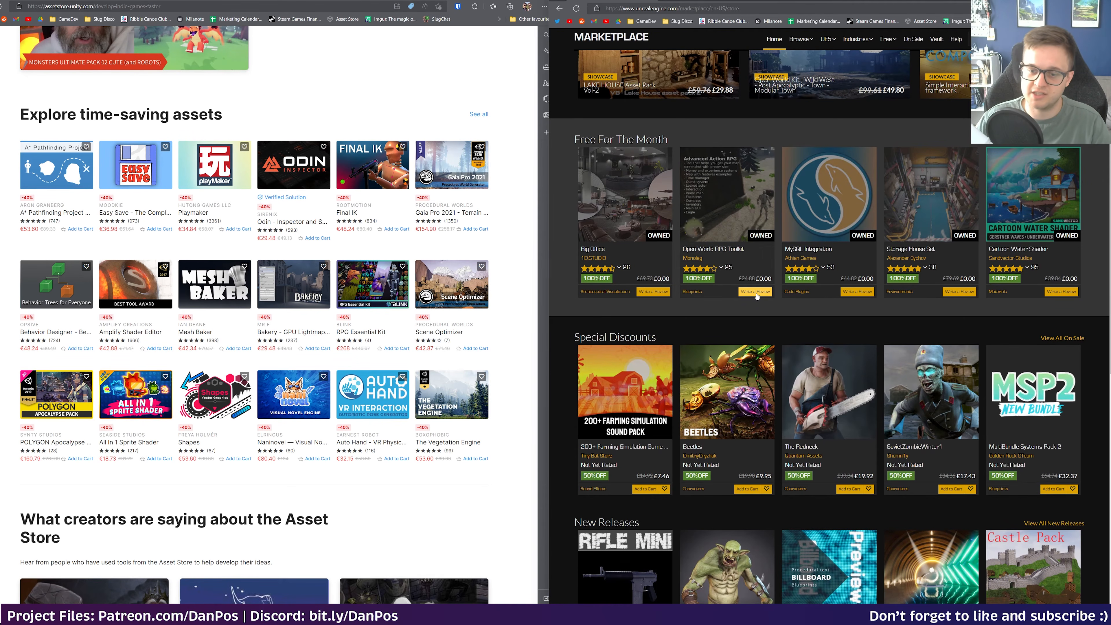
scroll(724, 321, down, 2)
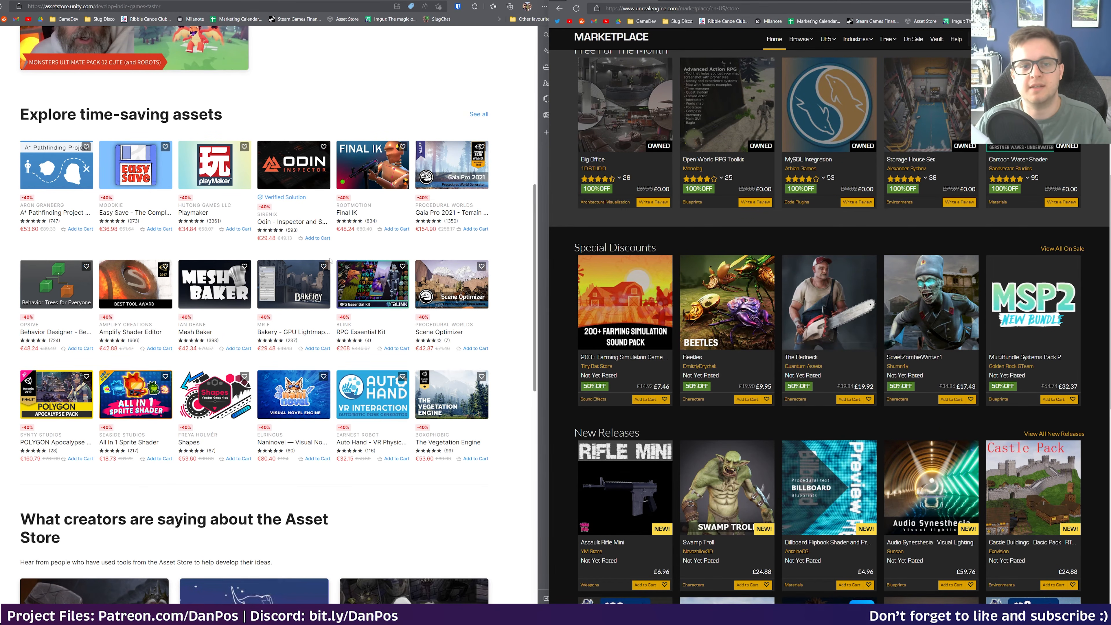
scroll(373, 302, up, 10)
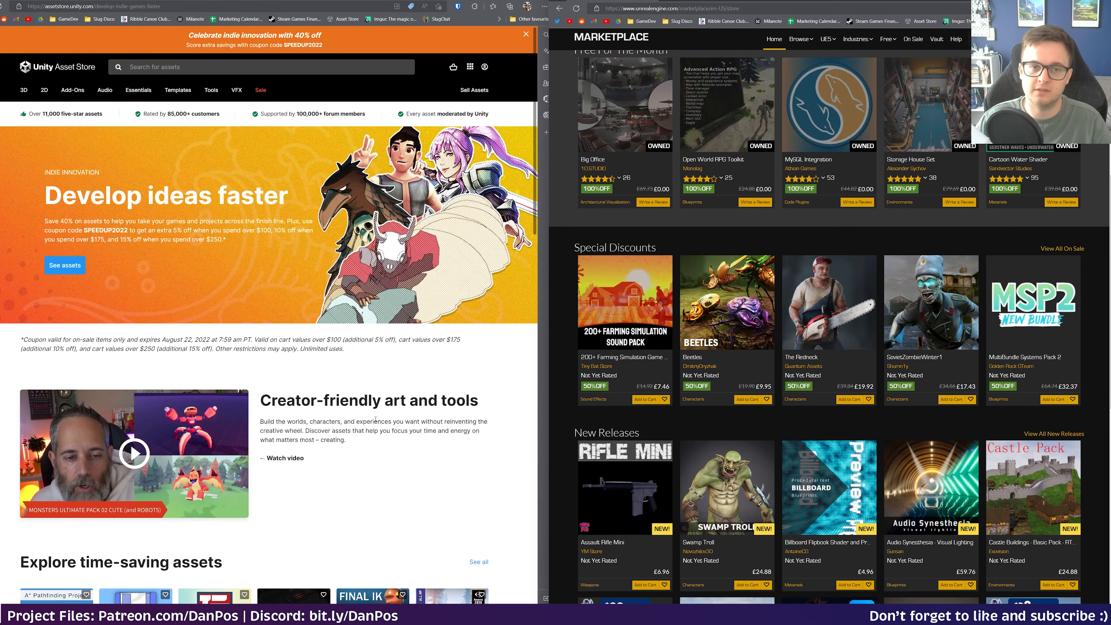
scroll(830, 318, up, 8)
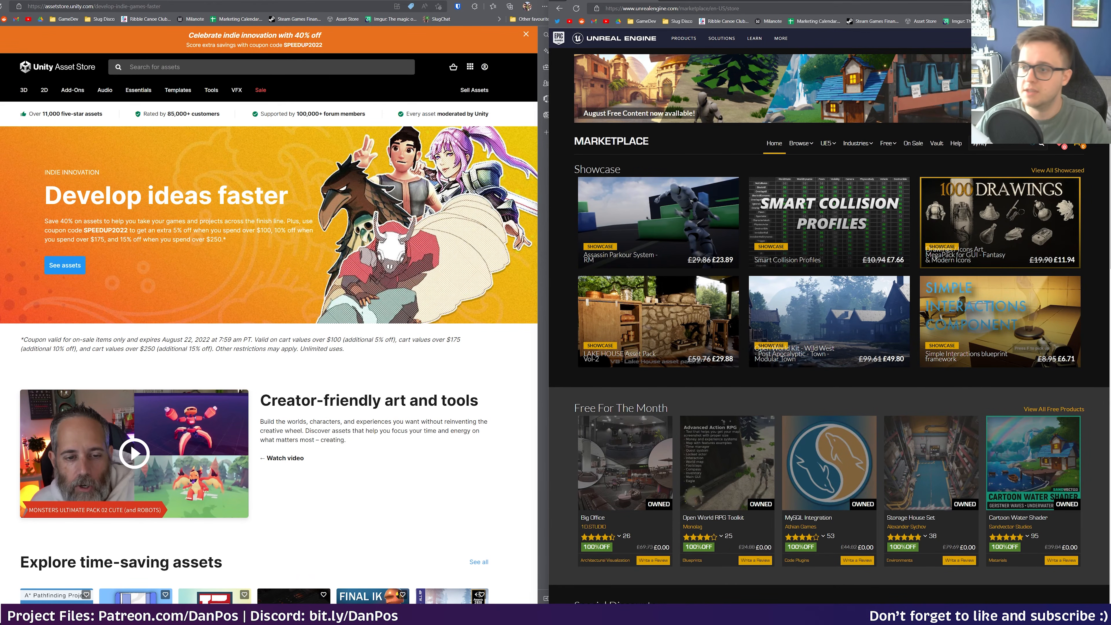
- Open the POLYGON - Shops Pack on the Unreal Marketplace and search the Unity Asset Store for "polygon shops"
click(1043, 145)
click(1029, 158)
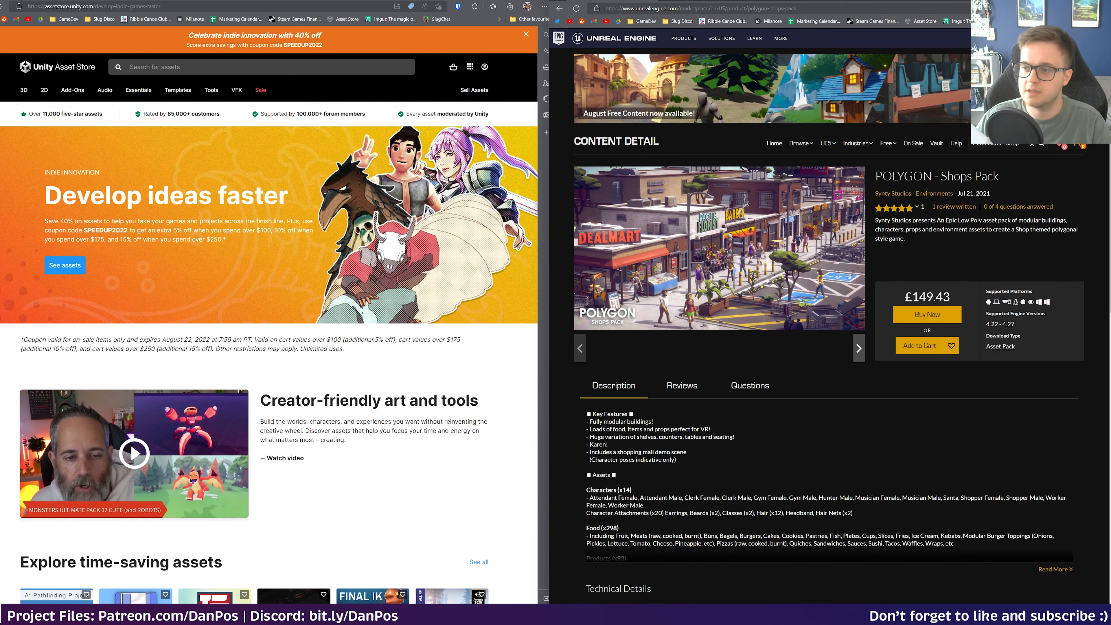
click(247, 66)
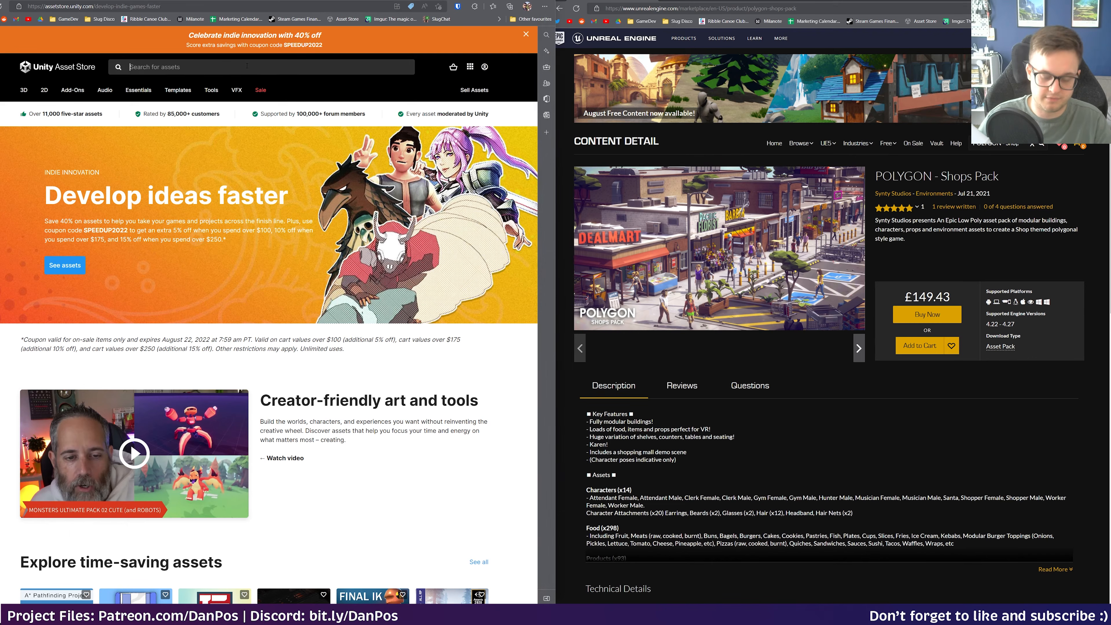
text(polygon shop)
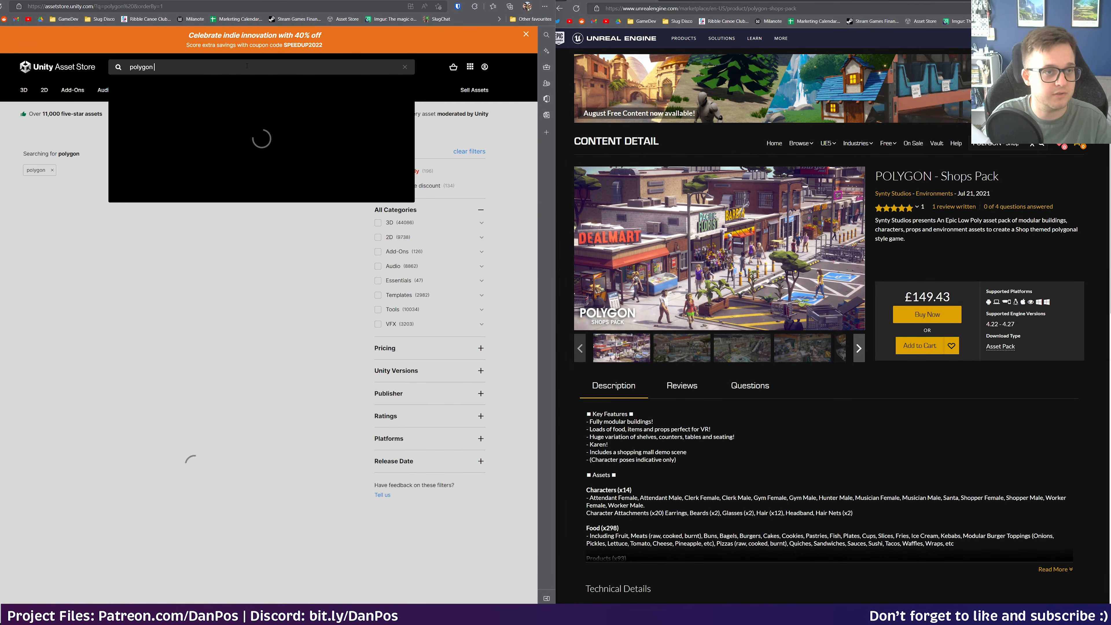
text(s)
key(Return)
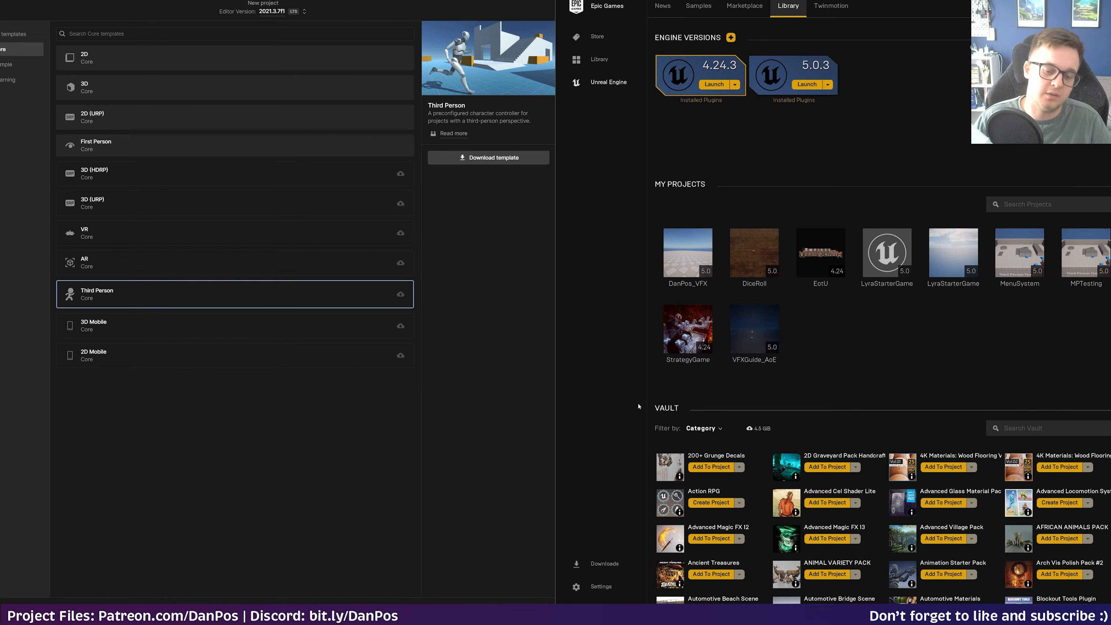
- Switch to the web browser, search for "unity engine Vector3" and open Unity's Vector3 Scripting API page
mouse_move(496, 614)
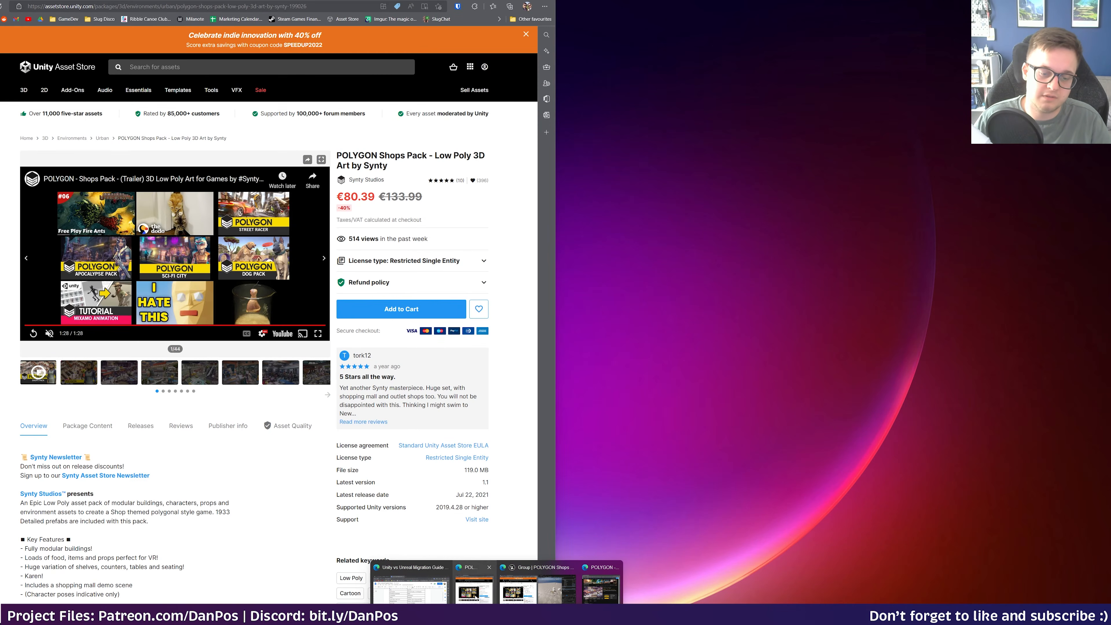
click(476, 596)
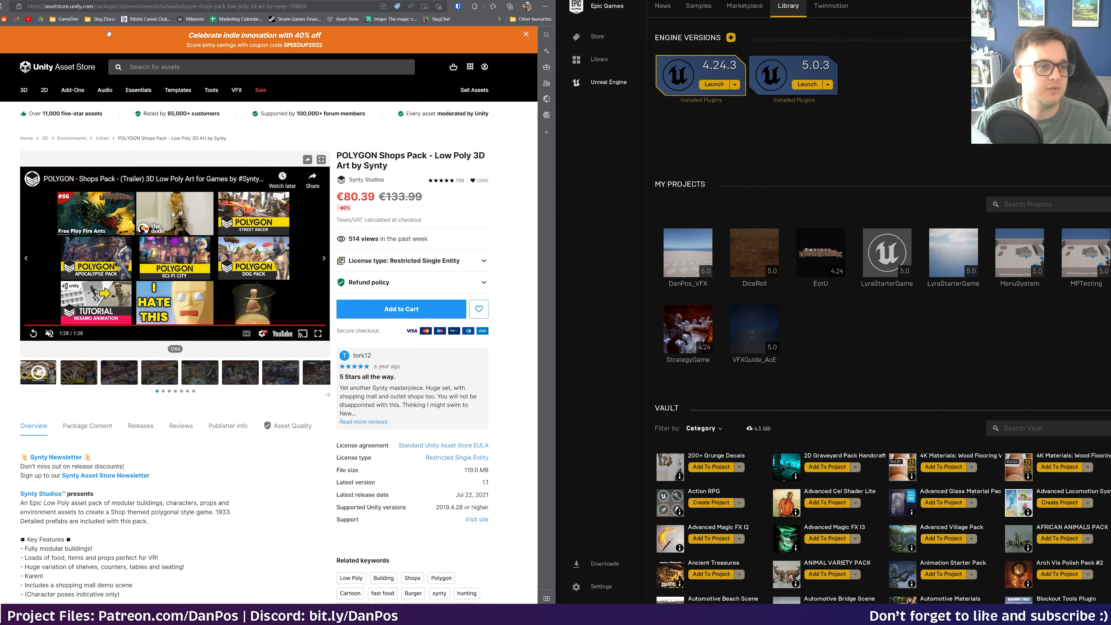
click(119, 8)
text(uni)
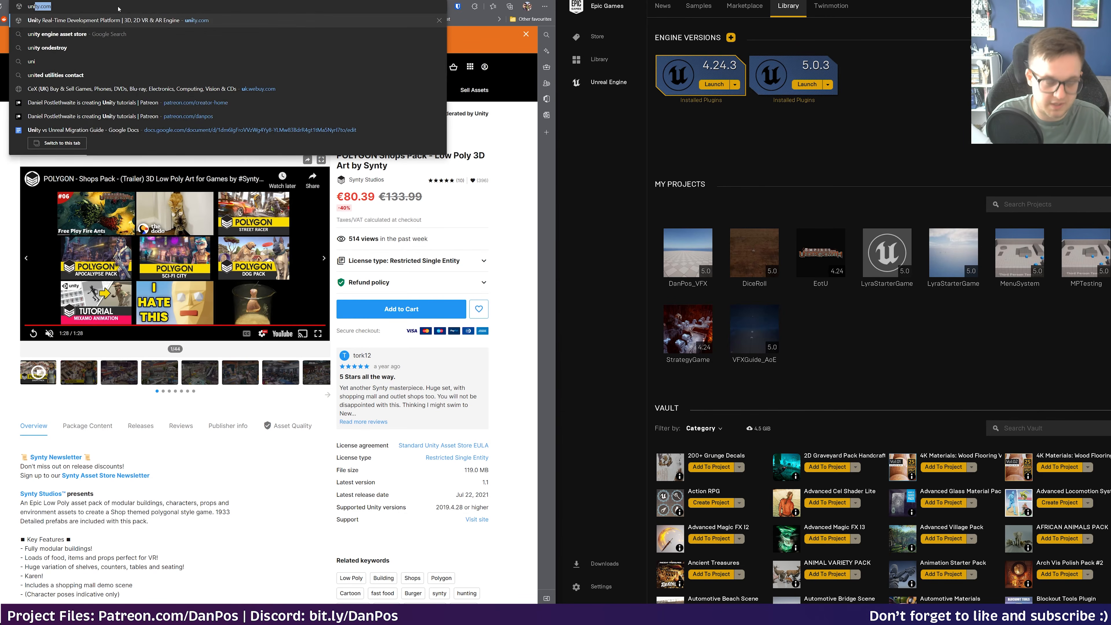
text(ty engine Vector3)
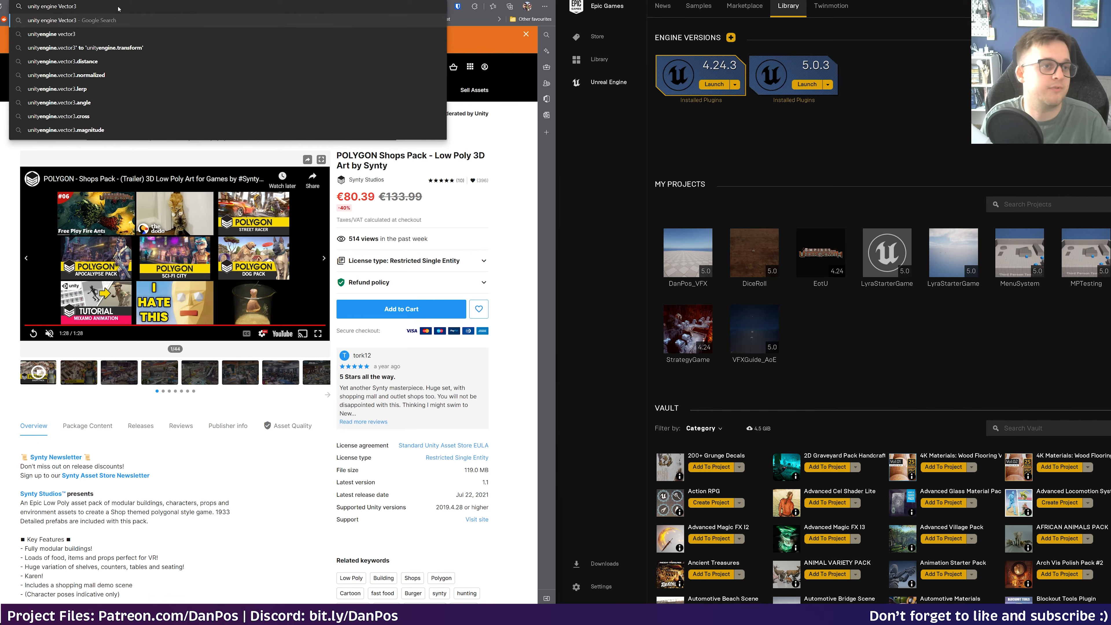
key(Return)
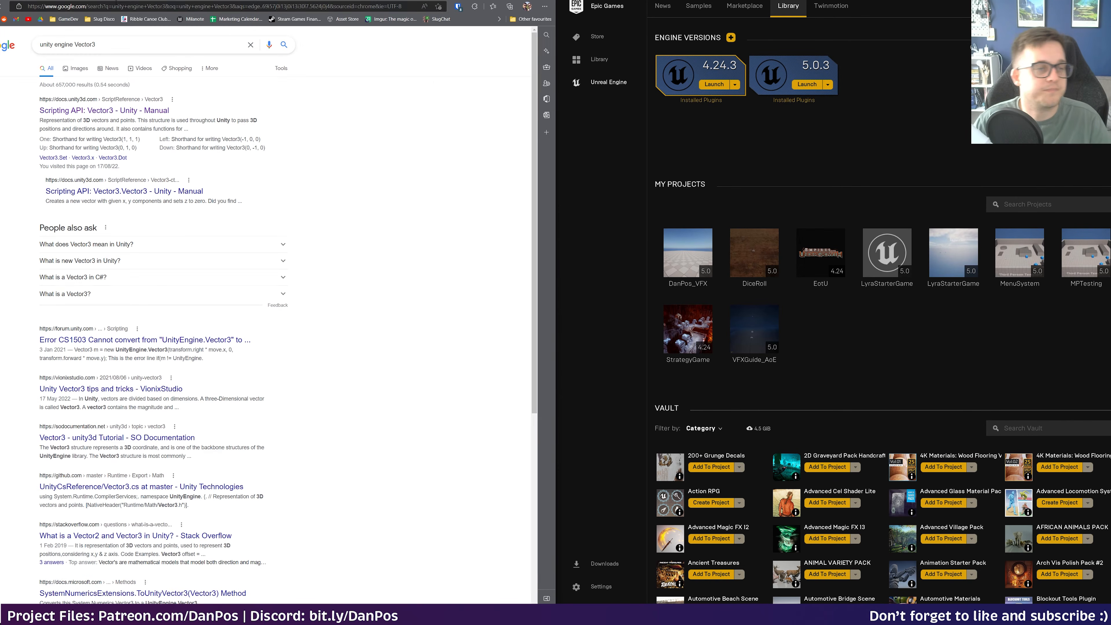
click(122, 111)
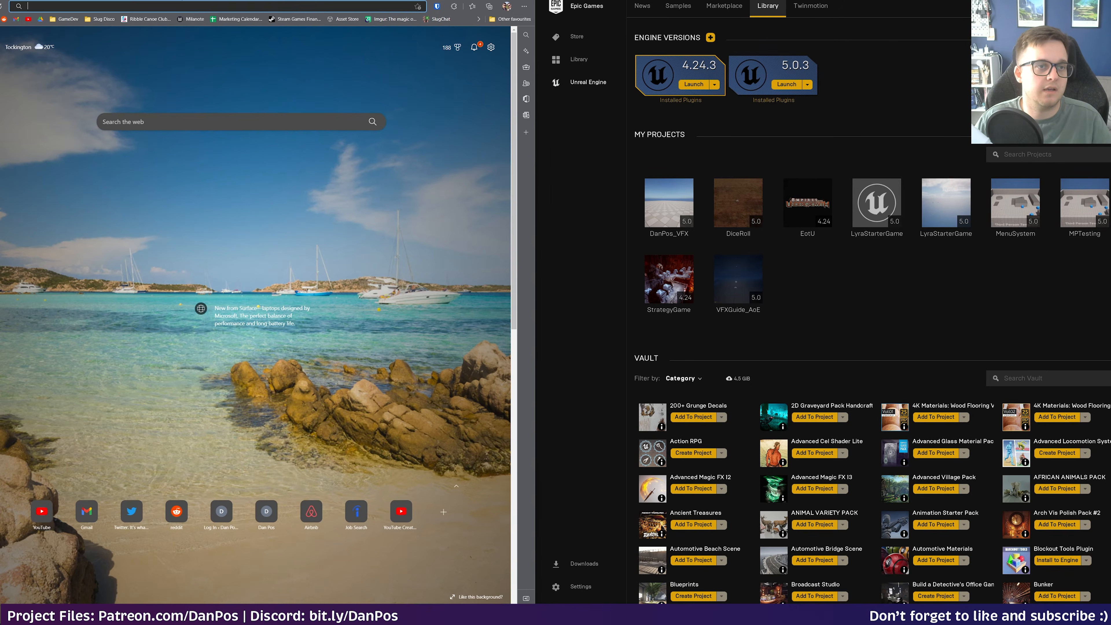
- Place a new browser window beside the Unity documentation, search for "unreal engine FVector documentation" and open the docs.unrealengine.com FVector page
drag(187, 2, 793, 95)
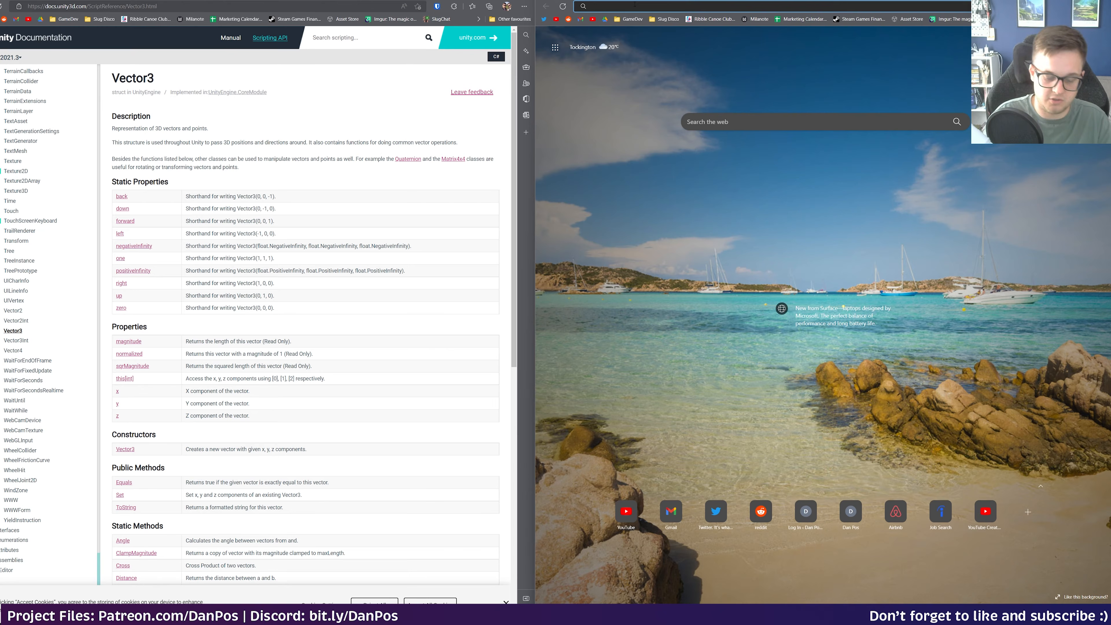
text(unreal engine FVector documentation)
key(Return)
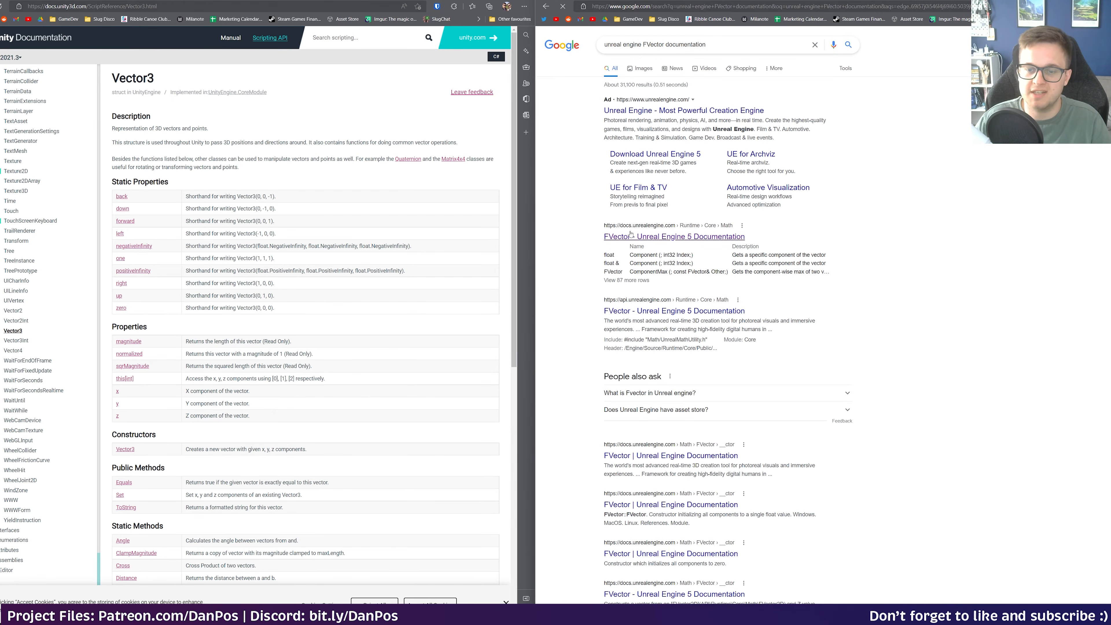
click(648, 237)
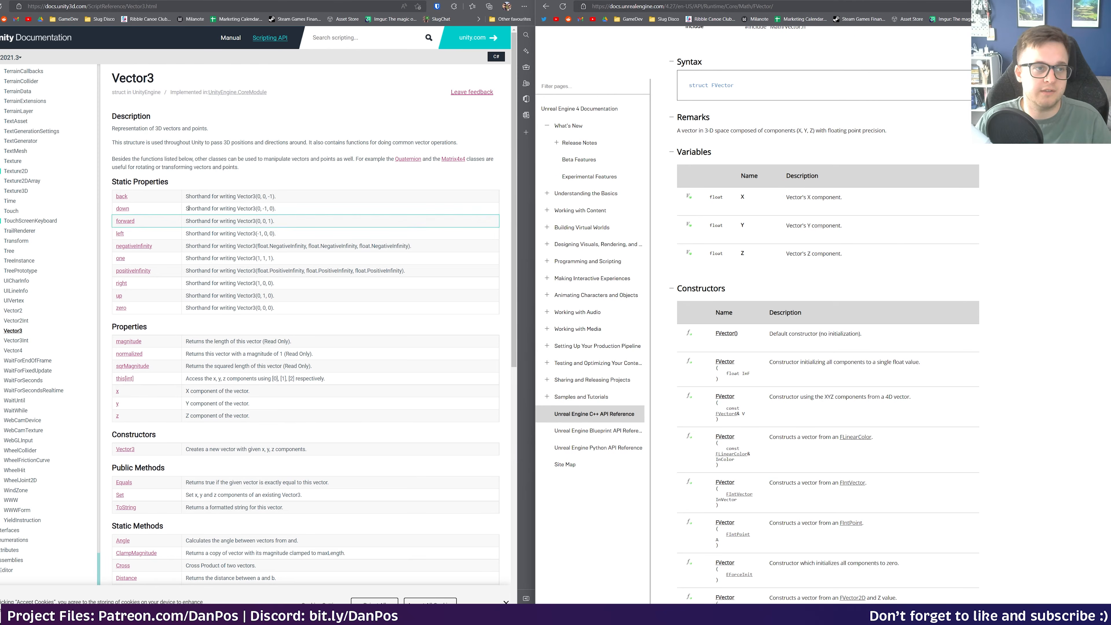
- Compare Unity's Vector3 properties and methods with the variables, constructors and functions on Unreal's FVector page
drag(158, 157, 206, 183)
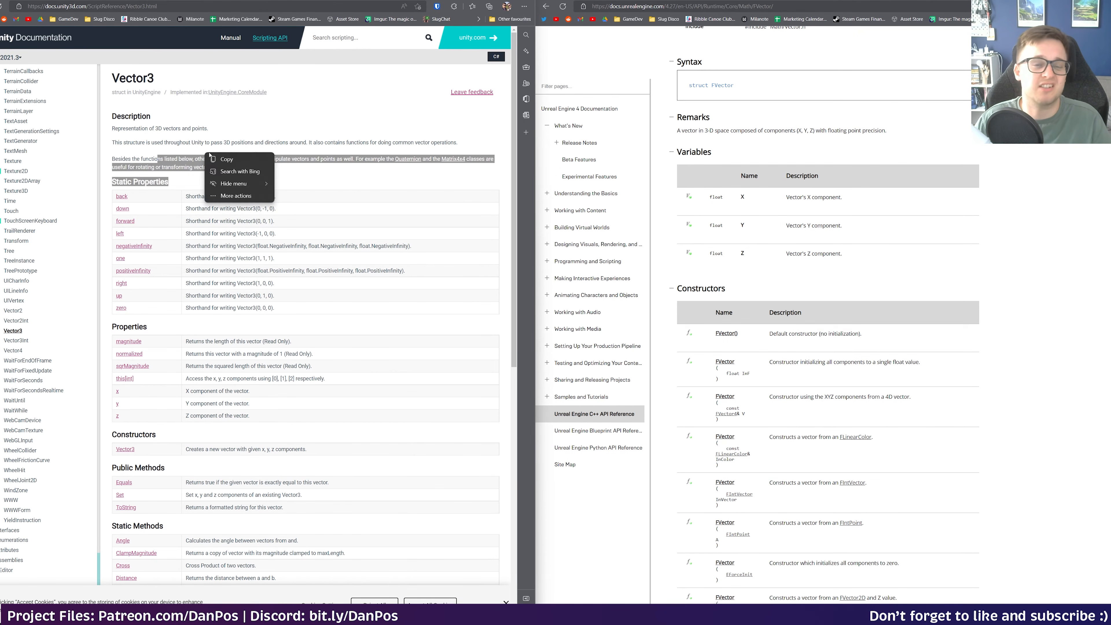
scroll(847, 267, up, 3)
scroll(846, 266, up, 5)
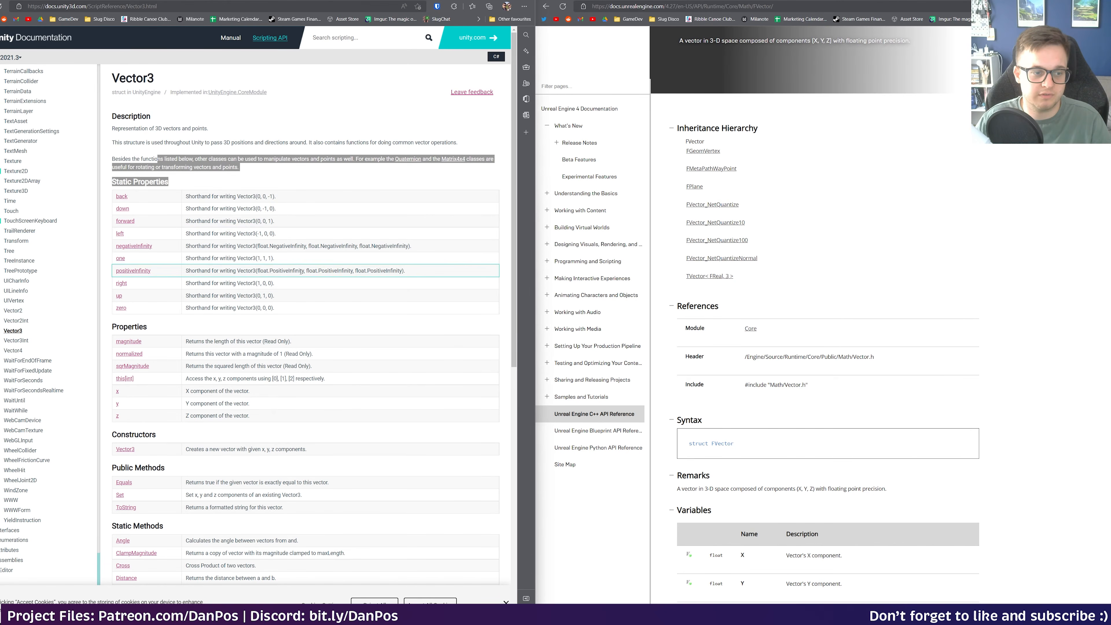
scroll(732, 203, down, 6)
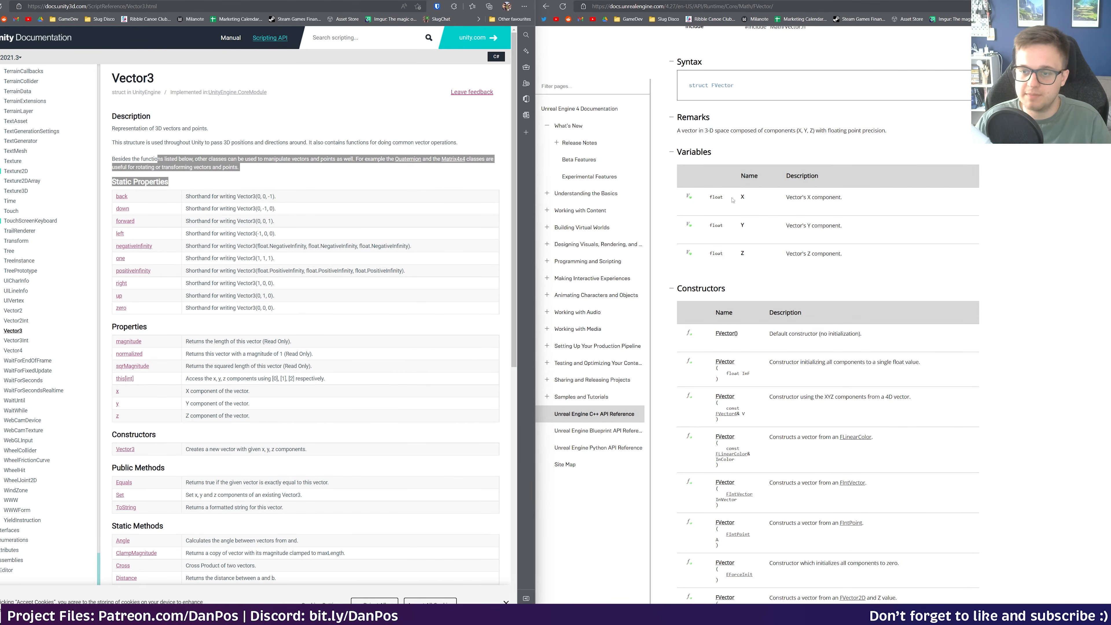
scroll(774, 185, down, 8)
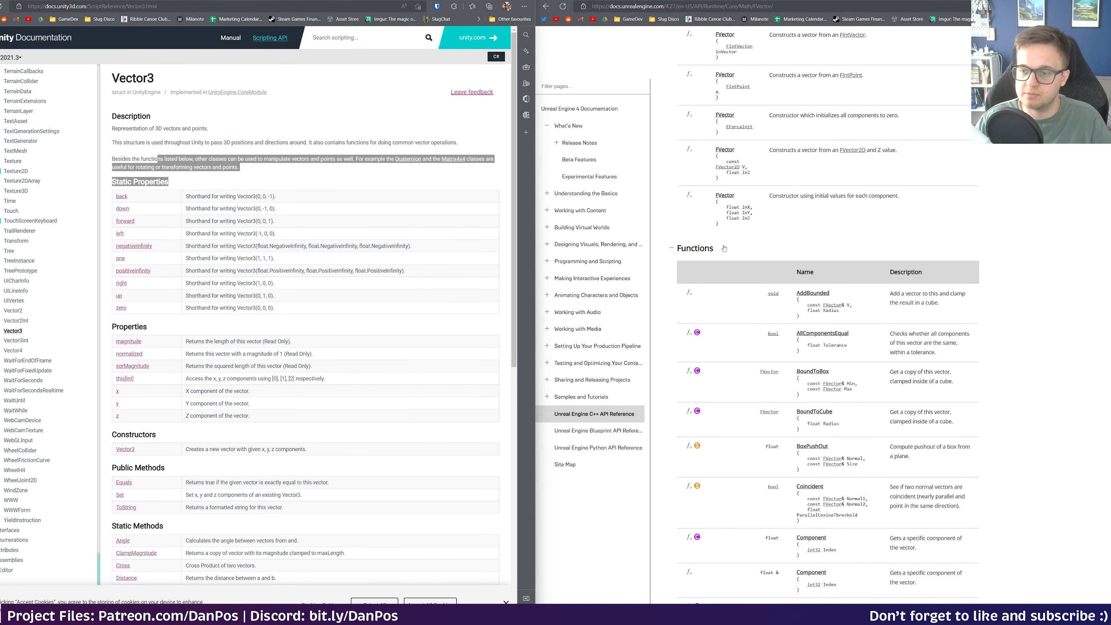
scroll(168, 320, down, 8)
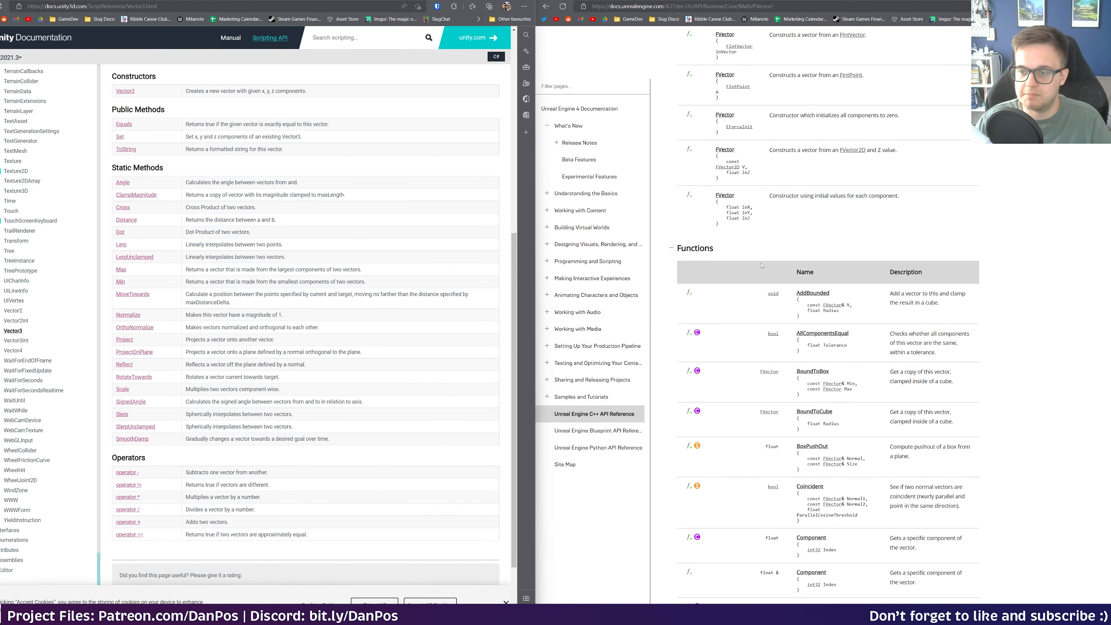
scroll(762, 265, down, 4)
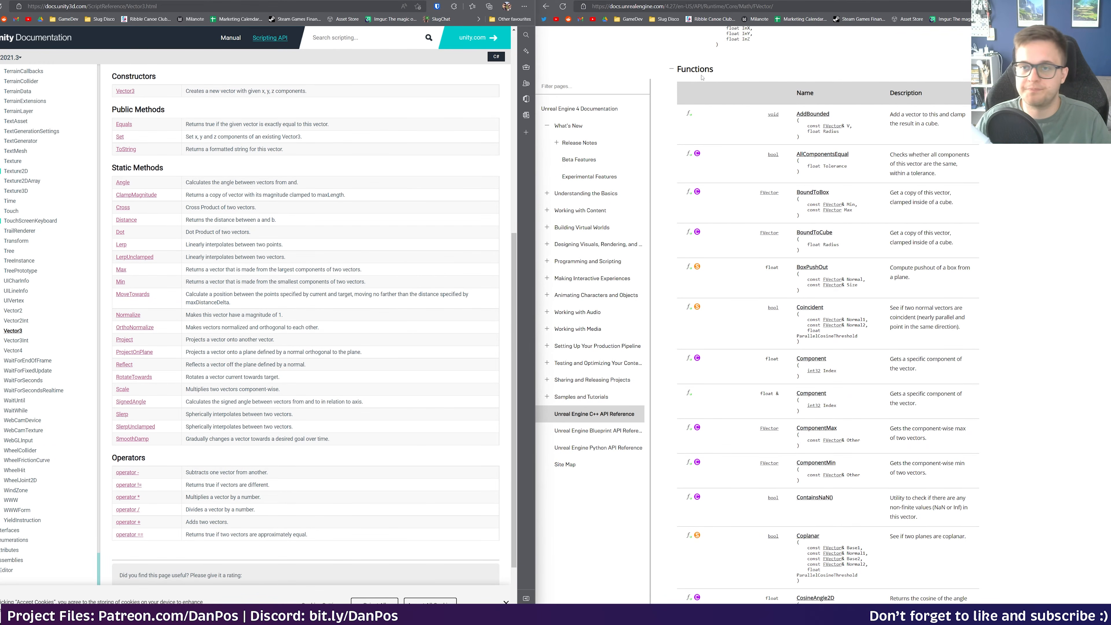
scroll(847, 135, up, 2)
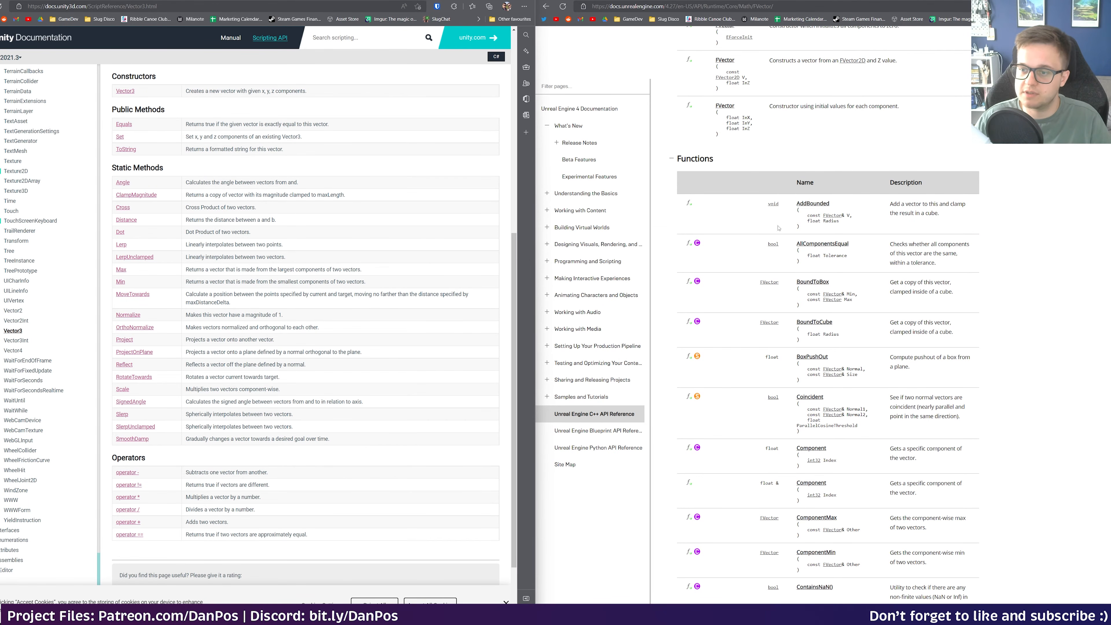
scroll(840, 253, down, 12)
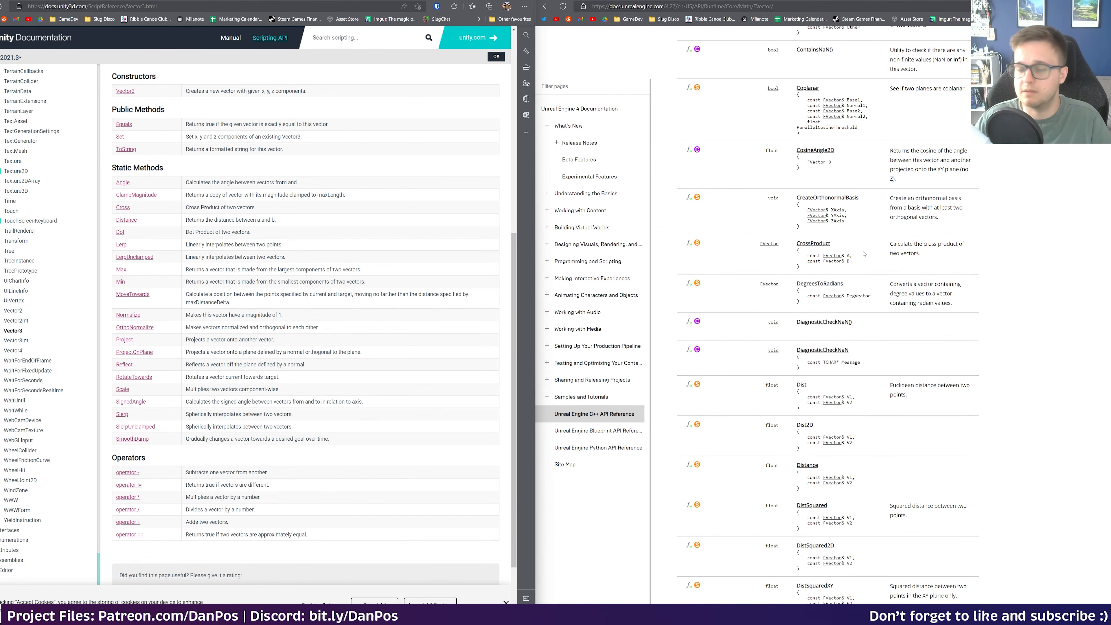
- Open Unreal's CrossProduct function page and Unity's Vector3.Cross page, and examine Unity's description and code example
click(813, 244)
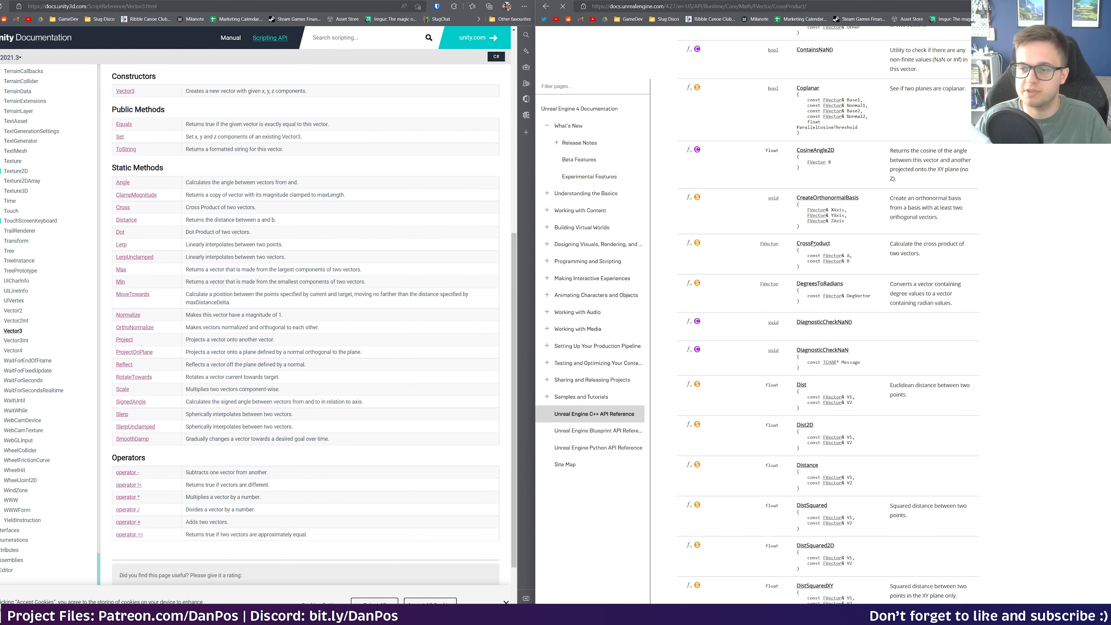
scroll(863, 268, down, 4)
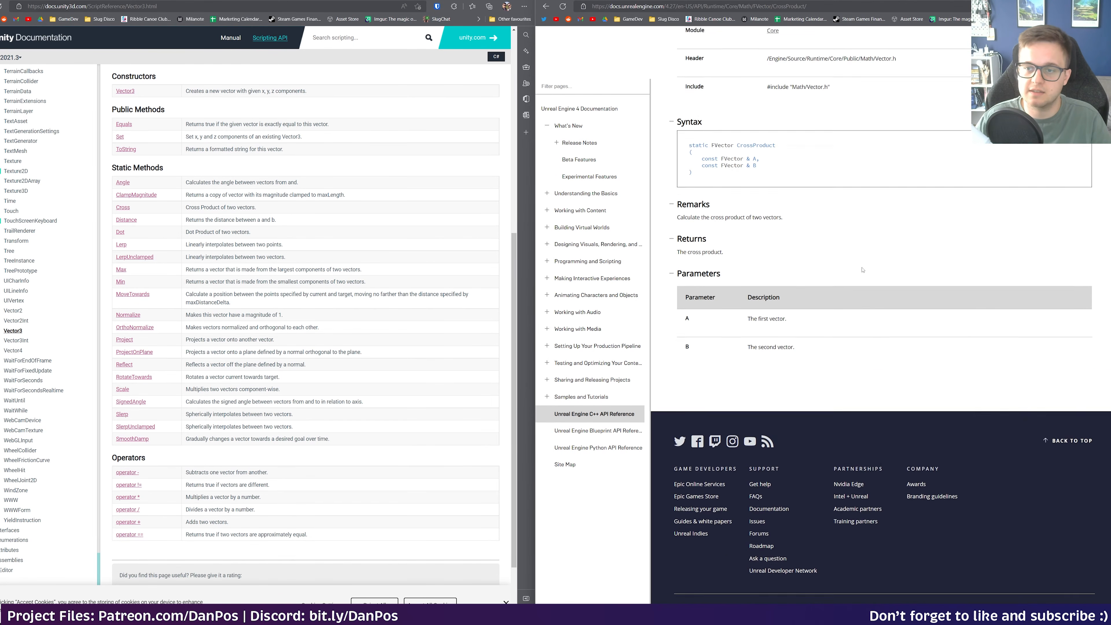
click(123, 207)
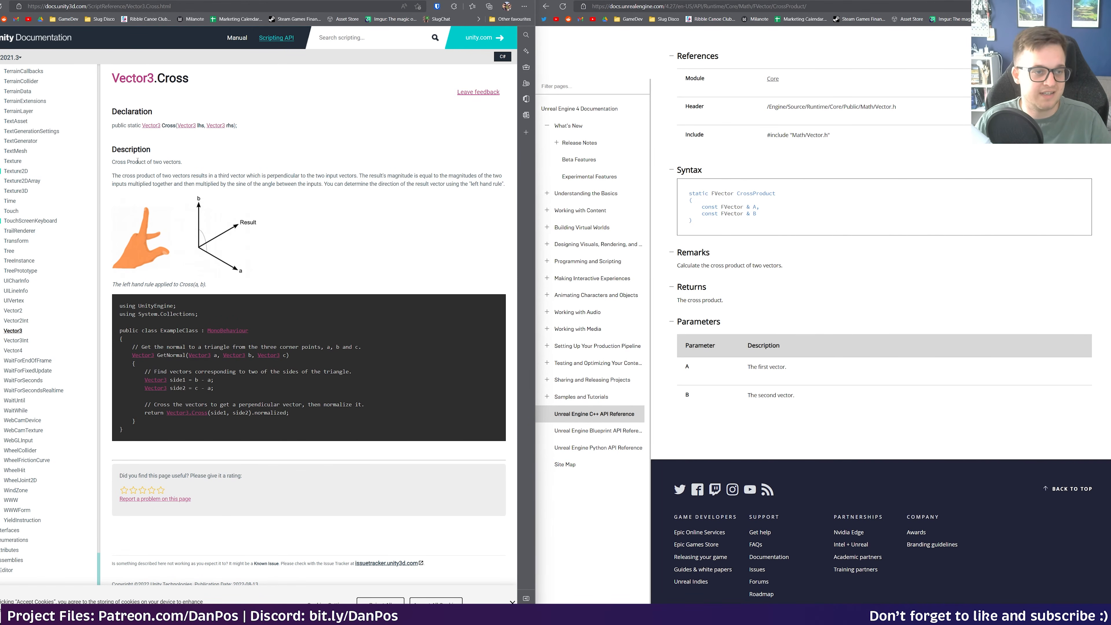
drag(113, 159, 278, 176)
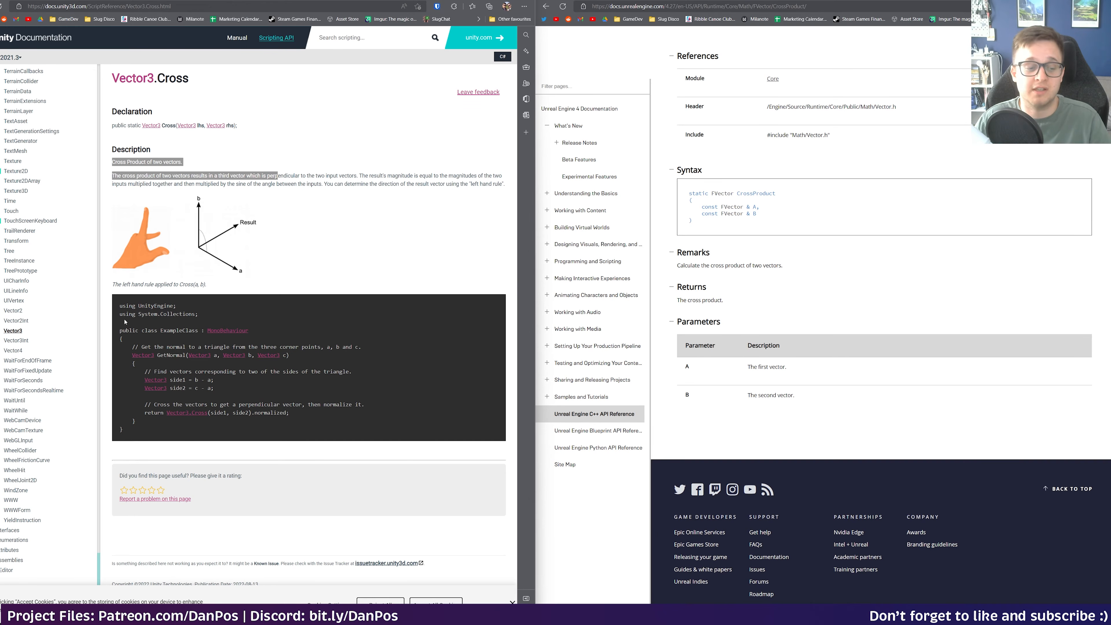
drag(125, 314, 233, 426)
click(275, 403)
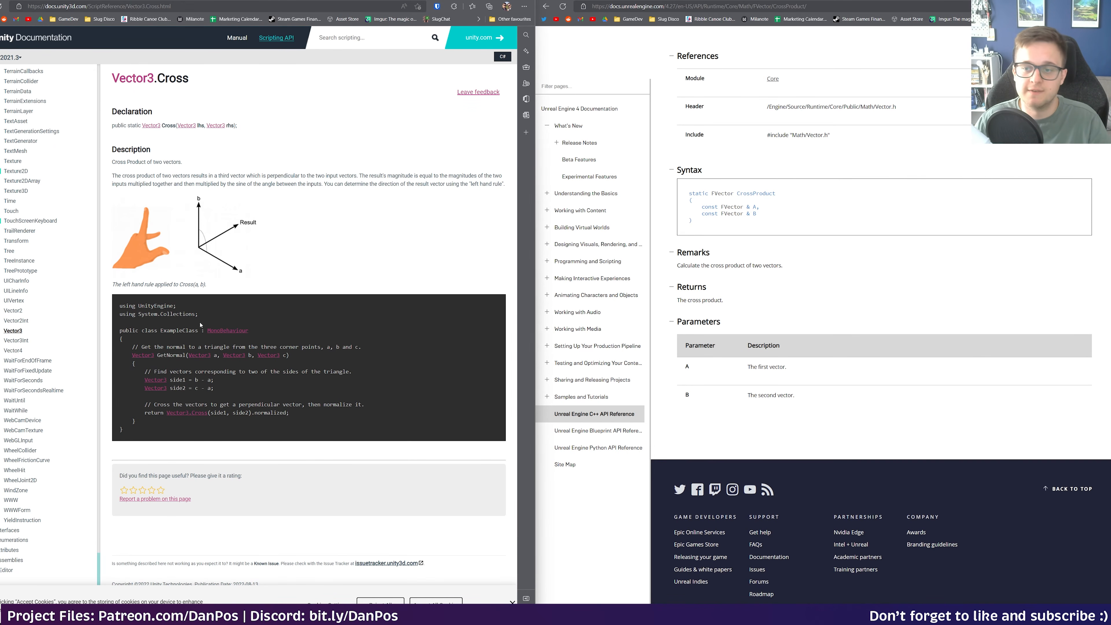
- Examine the syntax and parameter descriptions of FVector::CrossProduct against Unity's commented code example, and return both sites to their vector reference pages
scroll(786, 269, up, 3)
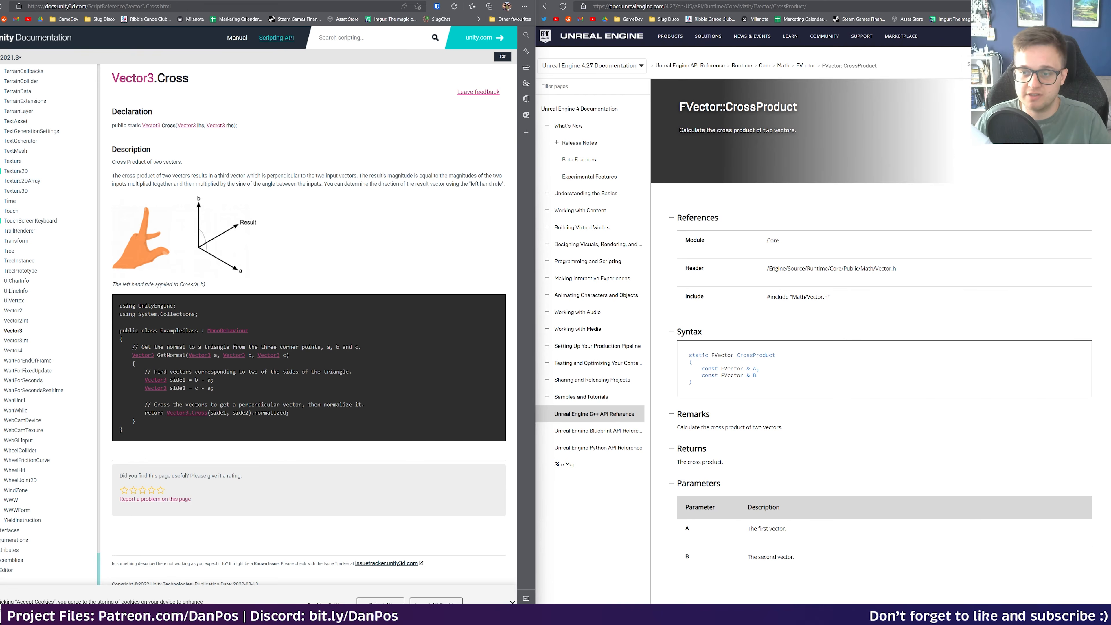
scroll(770, 276, down, 2)
scroll(728, 279, down, 2)
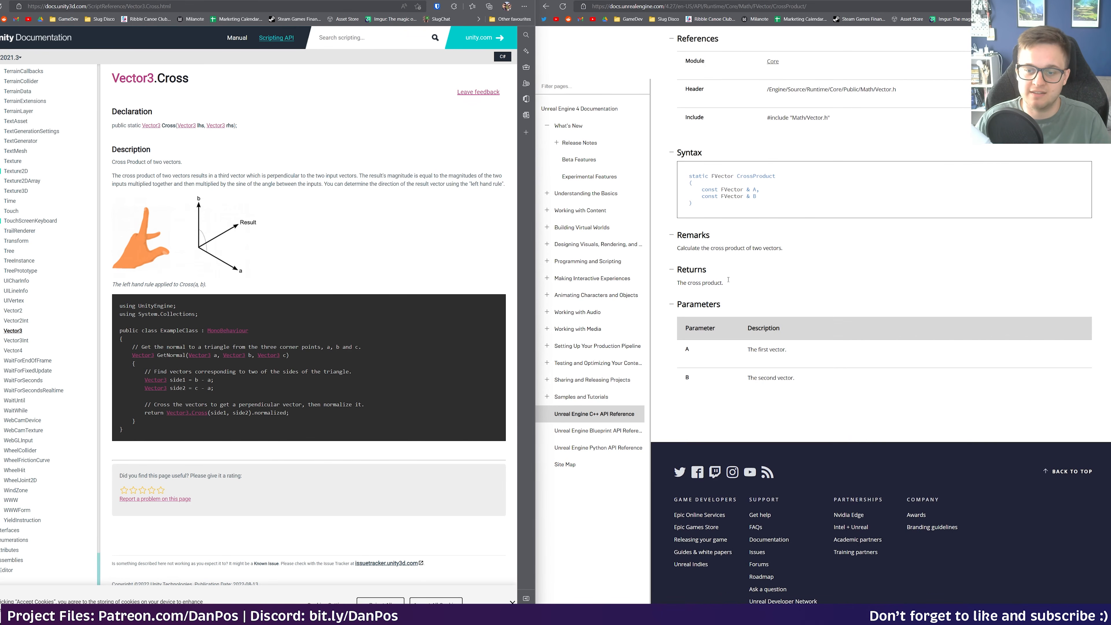
drag(820, 380, 685, 329)
click(727, 332)
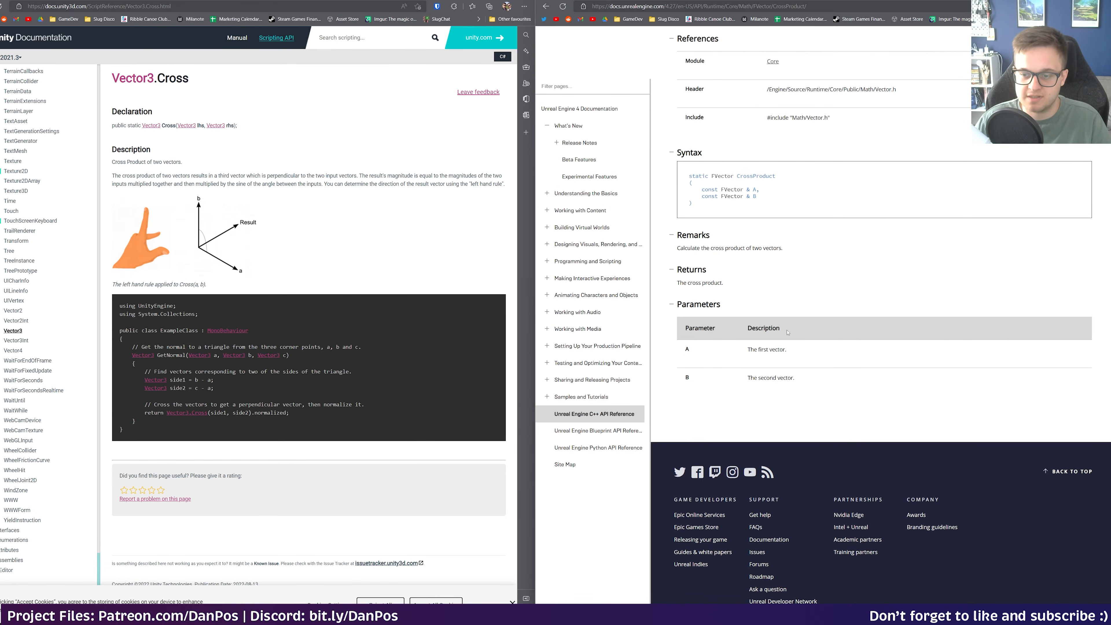
drag(787, 350, 747, 349)
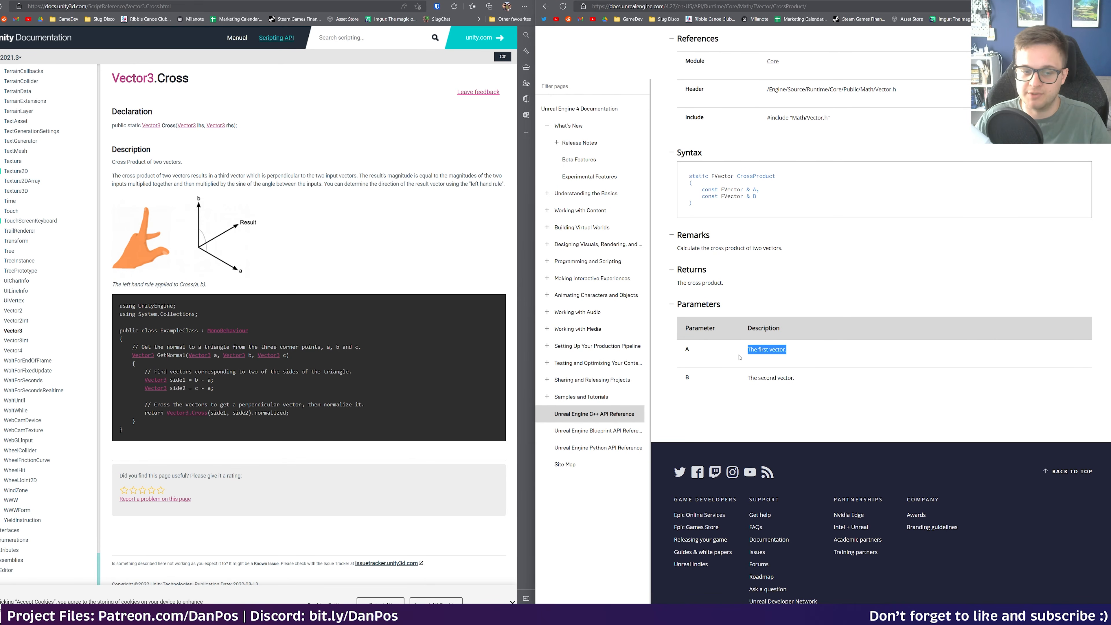
click(760, 350)
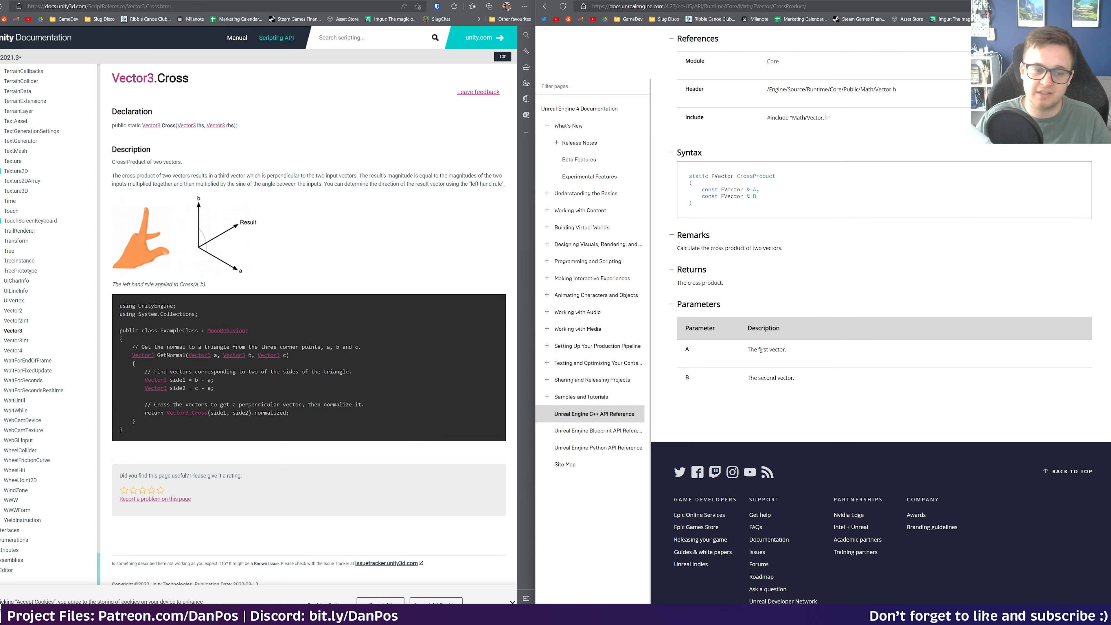
scroll(773, 389, up, 5)
mouse_move(140, 347)
mouse_down()
mouse_move(373, 346)
mouse_move(124, 340)
mouse_up()
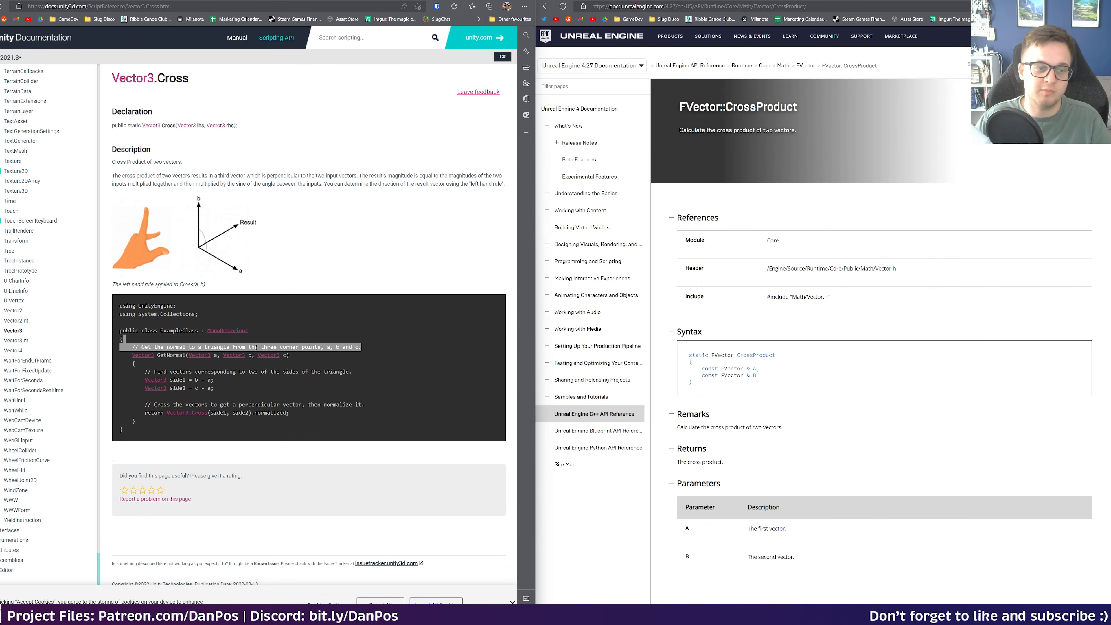
click(287, 345)
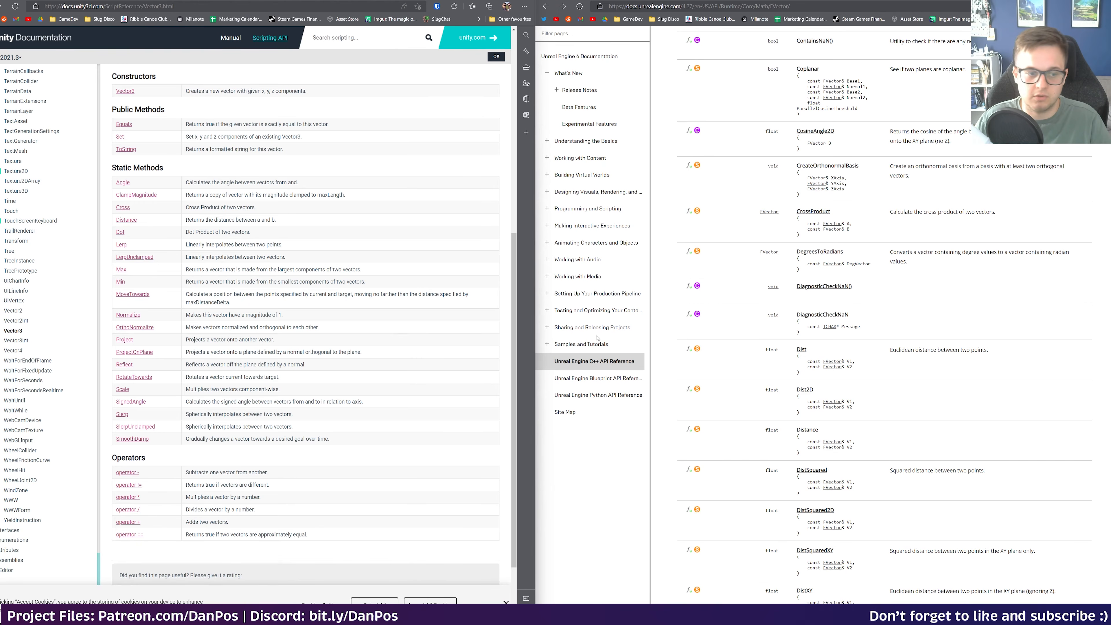
- Open Unity's Vector3.Distance and Unreal's FVector::Dist pages, compare their examples and parameters, and return the Unity side to the Vector3 reference
click(126, 219)
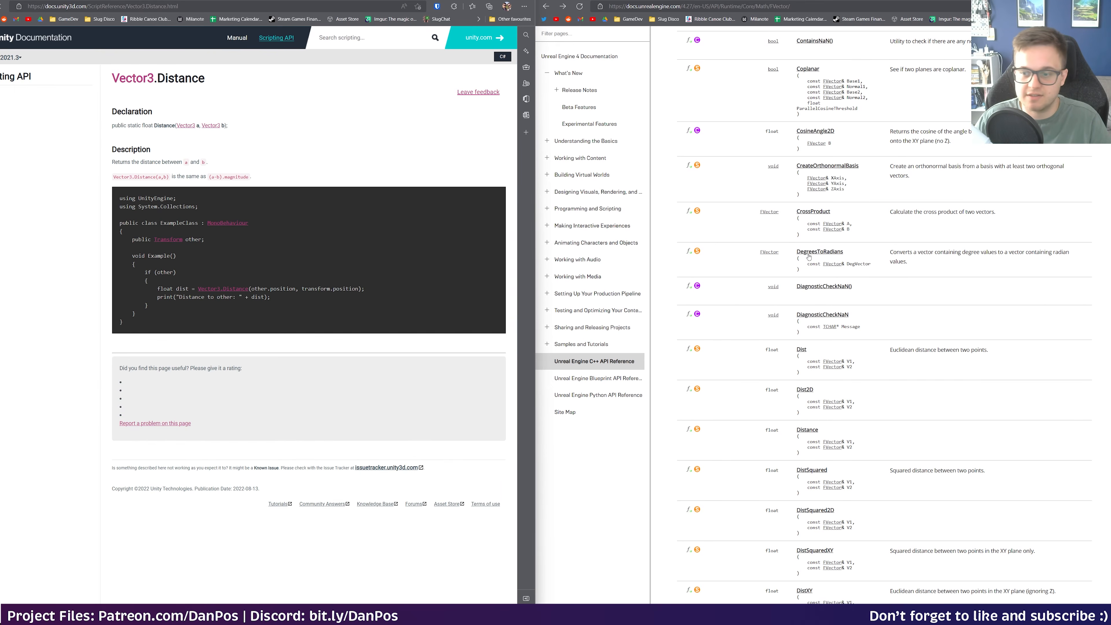
drag(137, 314, 121, 197)
click(801, 350)
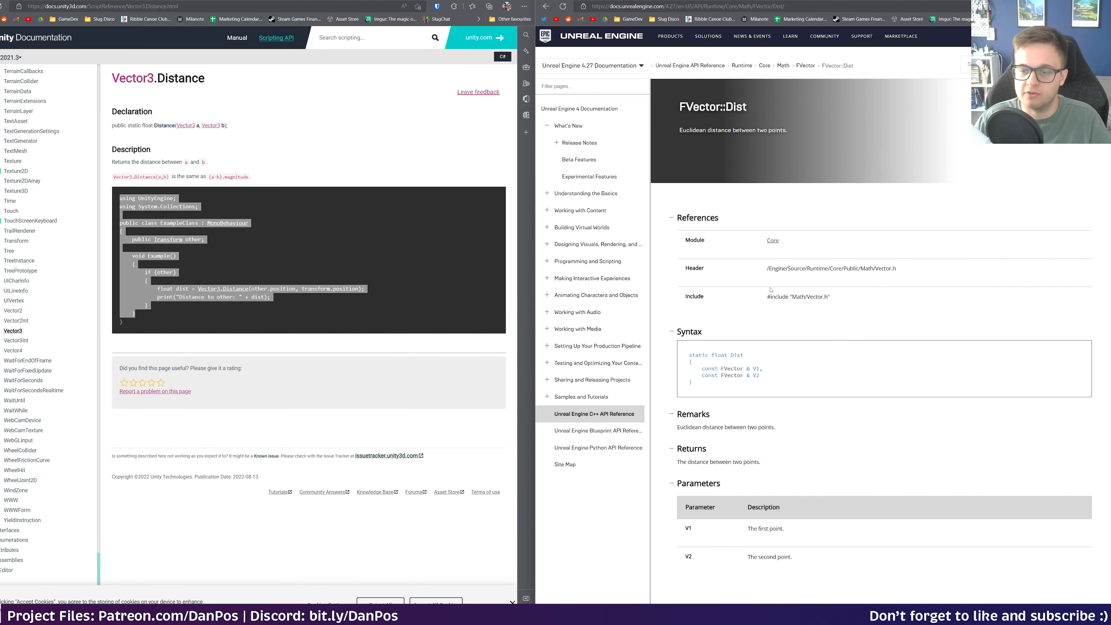
scroll(709, 299, down, 5)
scroll(697, 160, up, 2)
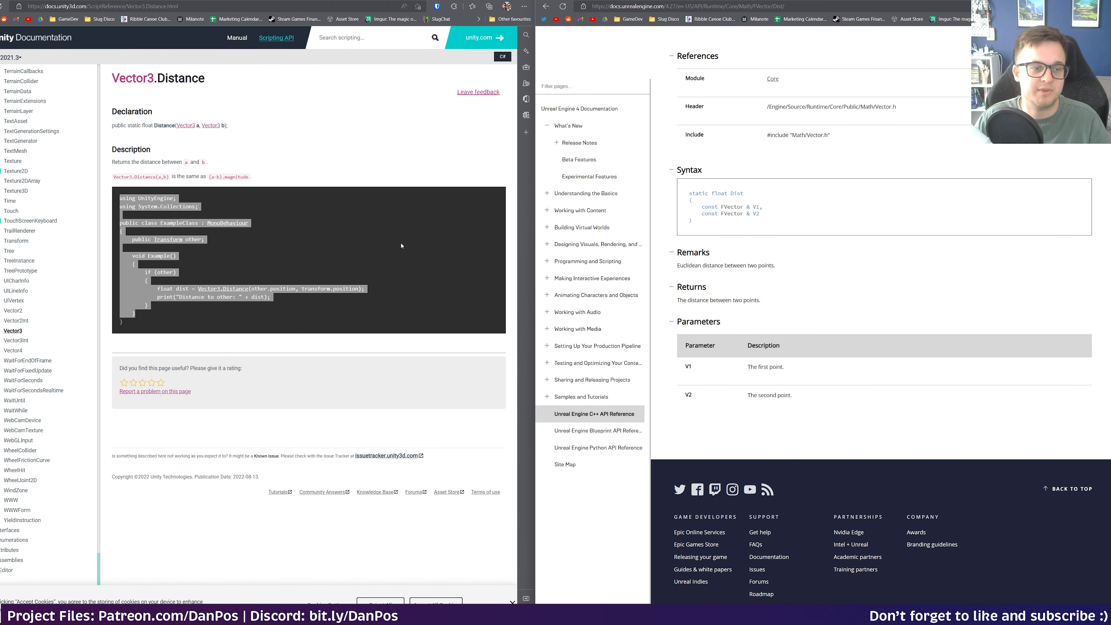
click(376, 260)
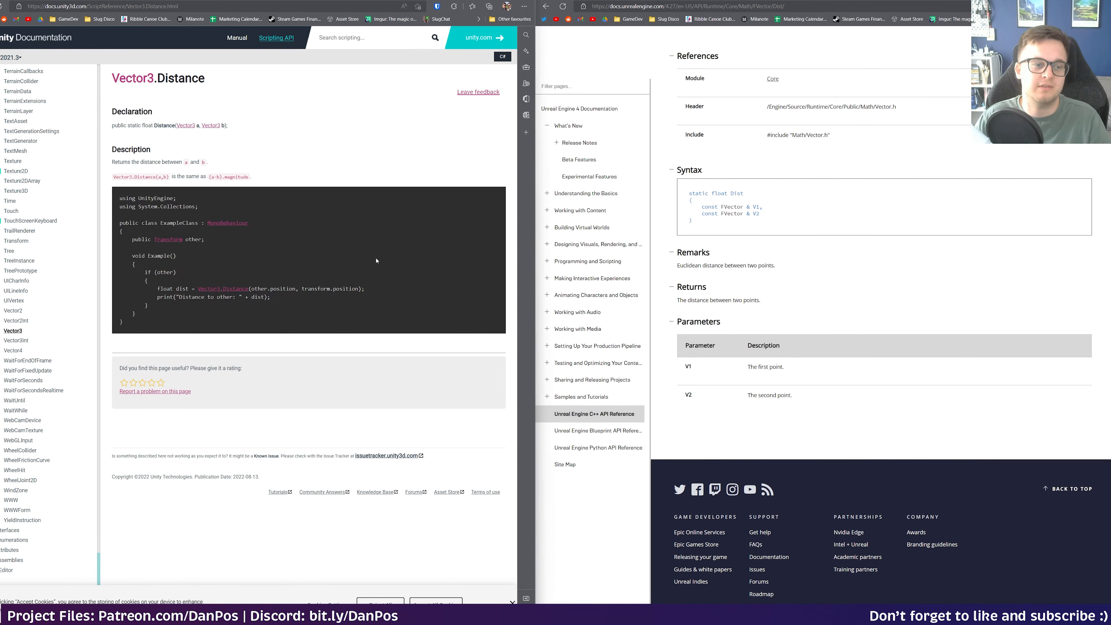
click(231, 289)
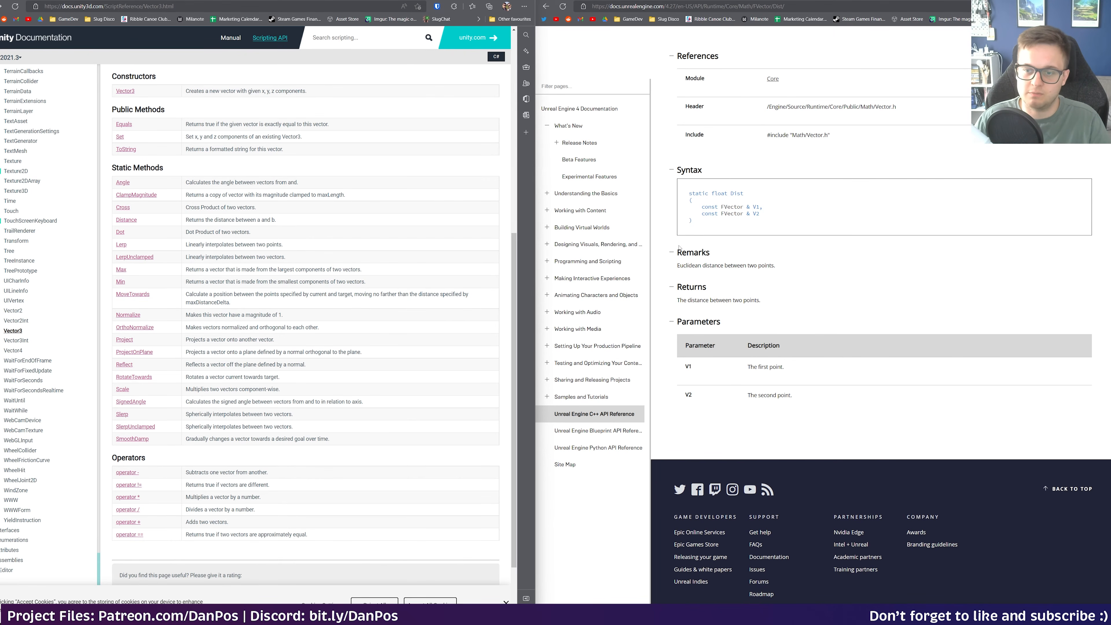
- Search the web for Unreal's line trace function and open UWorld::LineTraceSingleByChannel alongside Unity's Physics.Raycast reference page
click(660, 7)
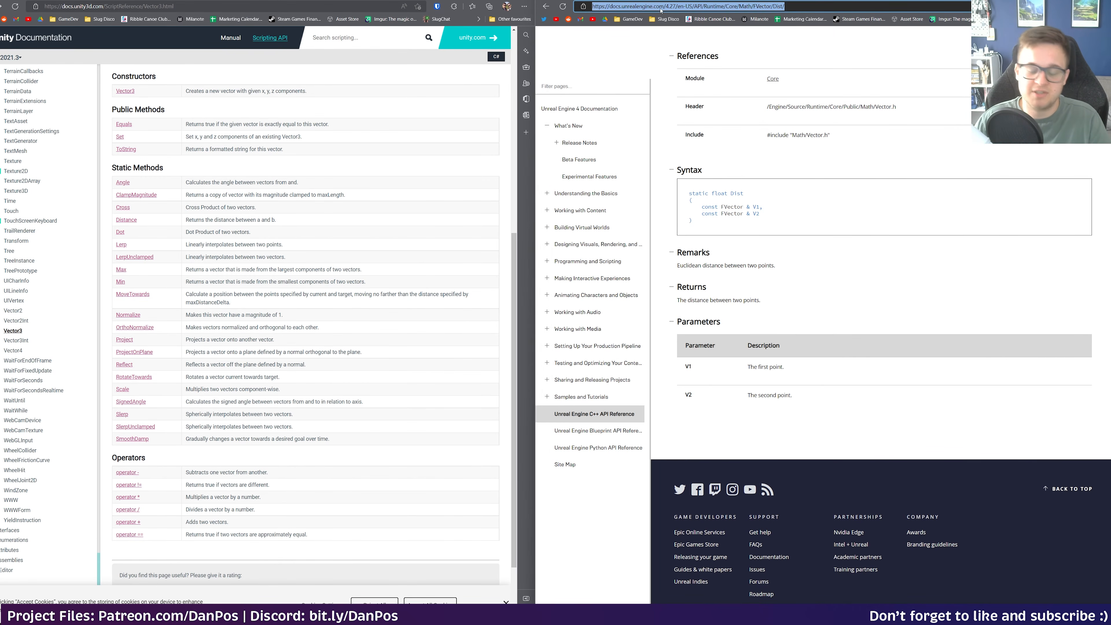
text(Unre)
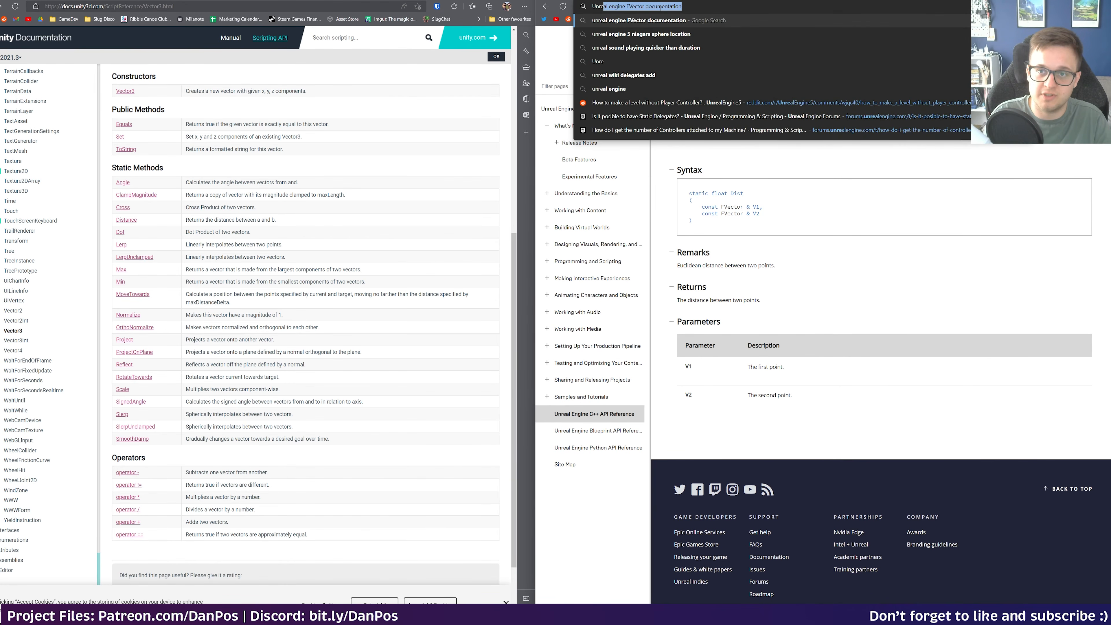
text(al engine linecast)
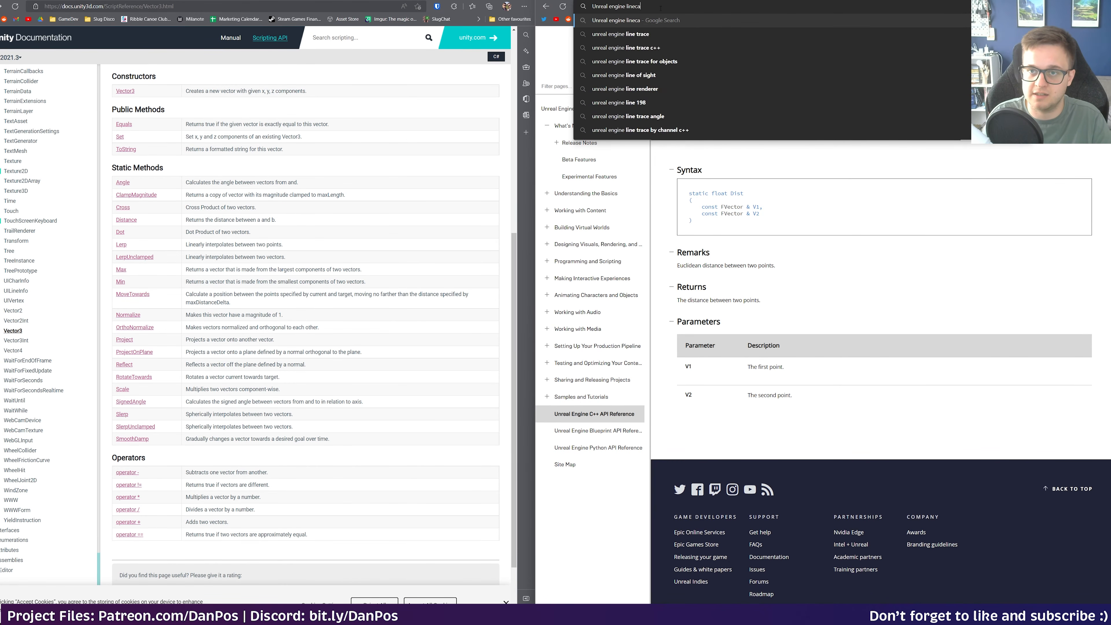
key(Return)
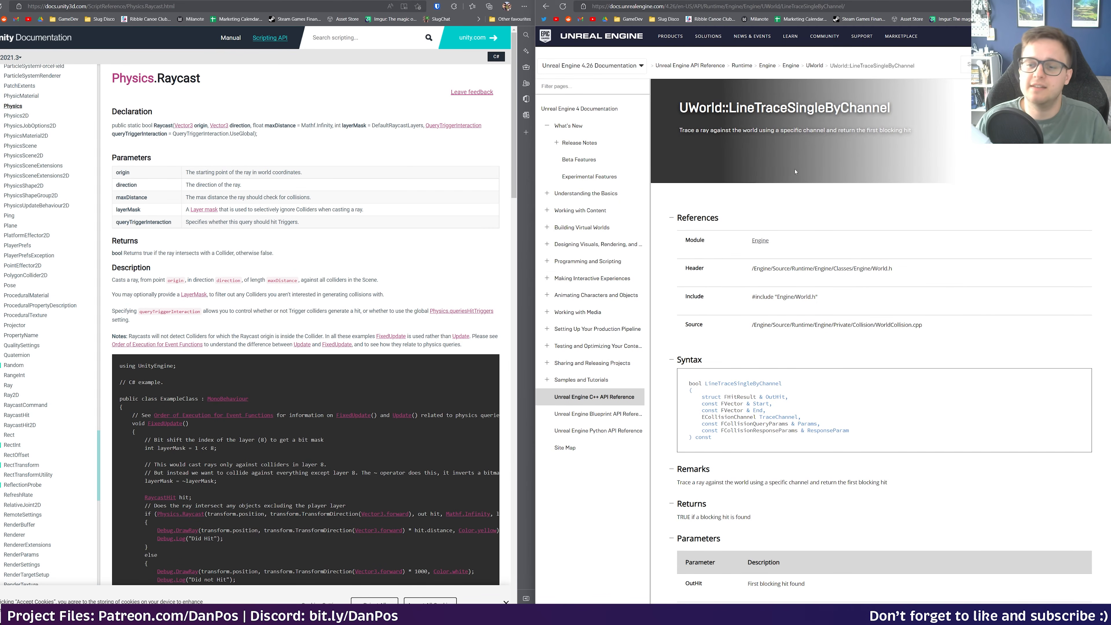
- Compare the title, summary and syntax of Unreal's LineTraceSingleByChannel page with the declaration and parameters of Unity's Physics.Raycast page
scroll(796, 184, down, 2)
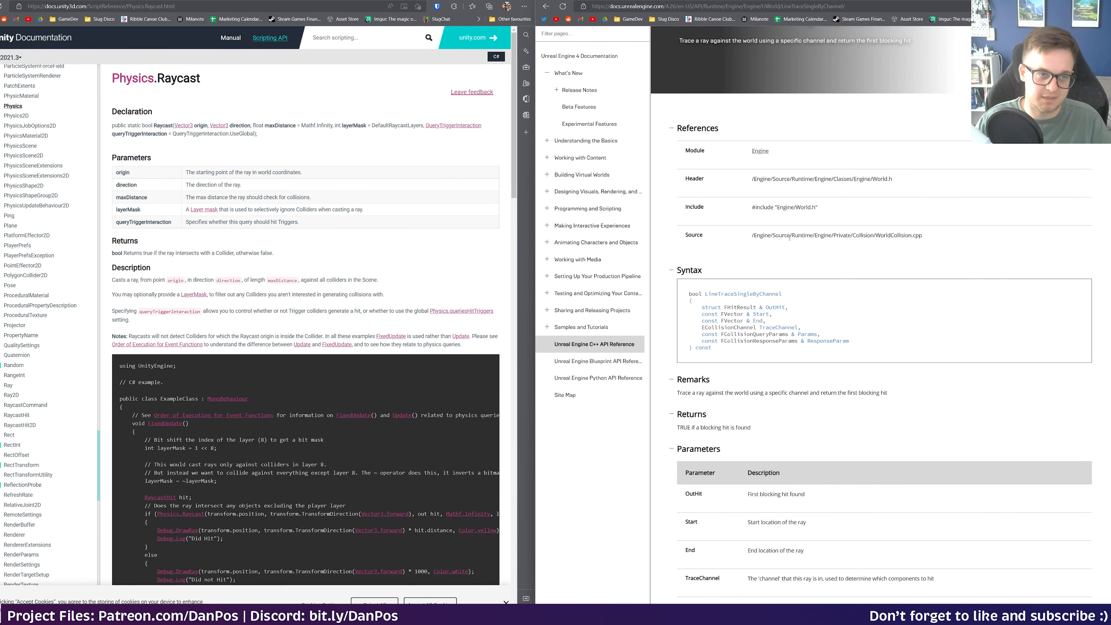
click(299, 96)
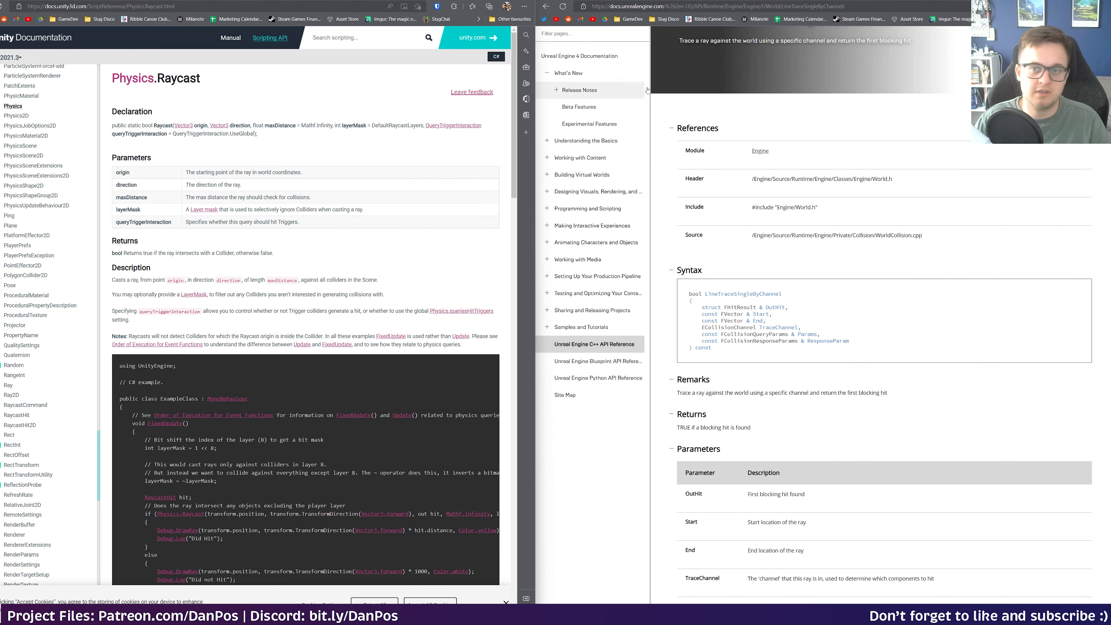
scroll(821, 191, up, 2)
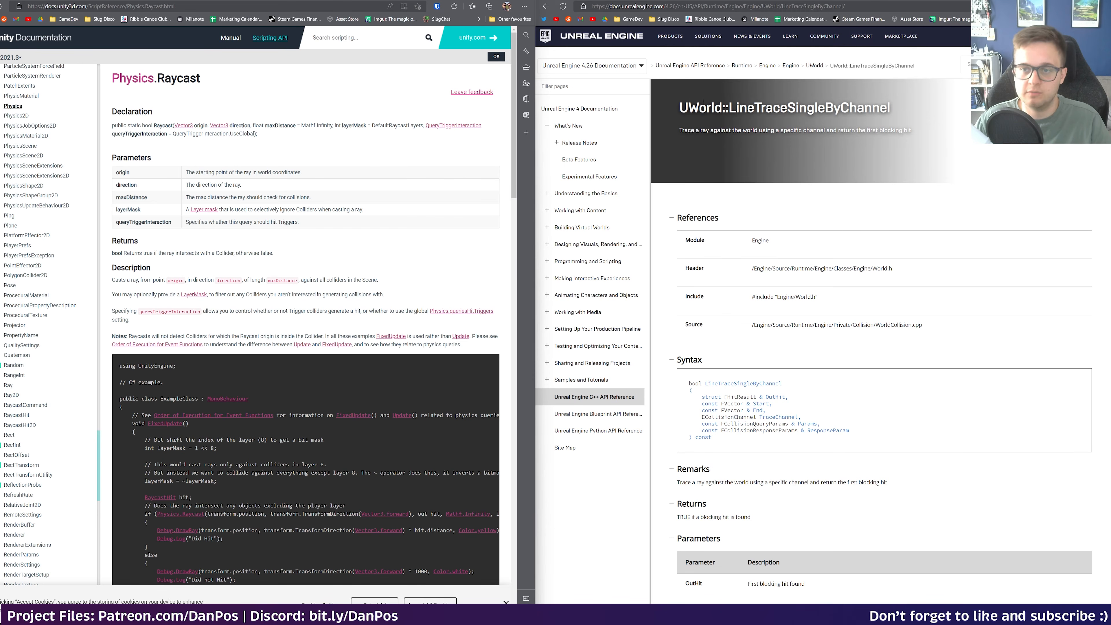
drag(679, 108, 856, 108)
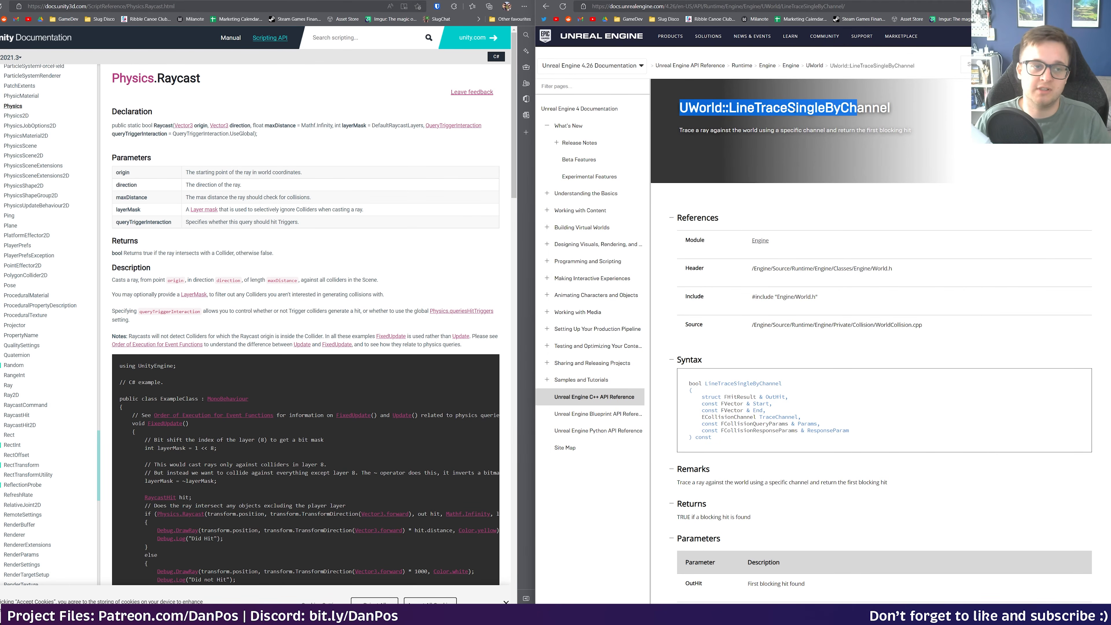
click(334, 150)
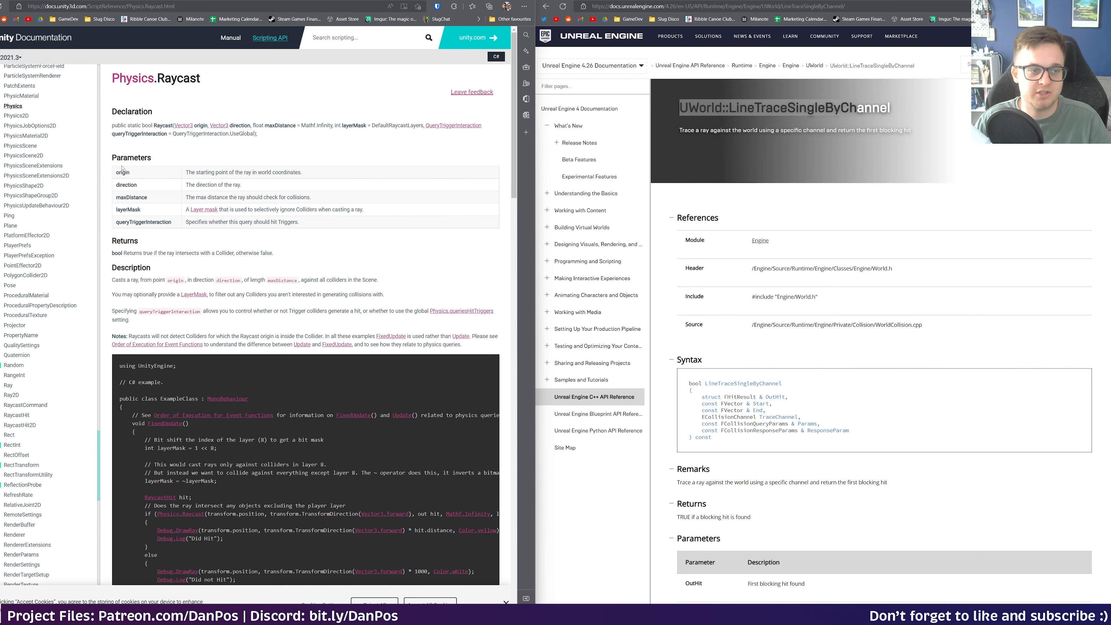
- Examine the description and C# code examples on Unity's Physics.Raycast page
scroll(138, 261, down, 2)
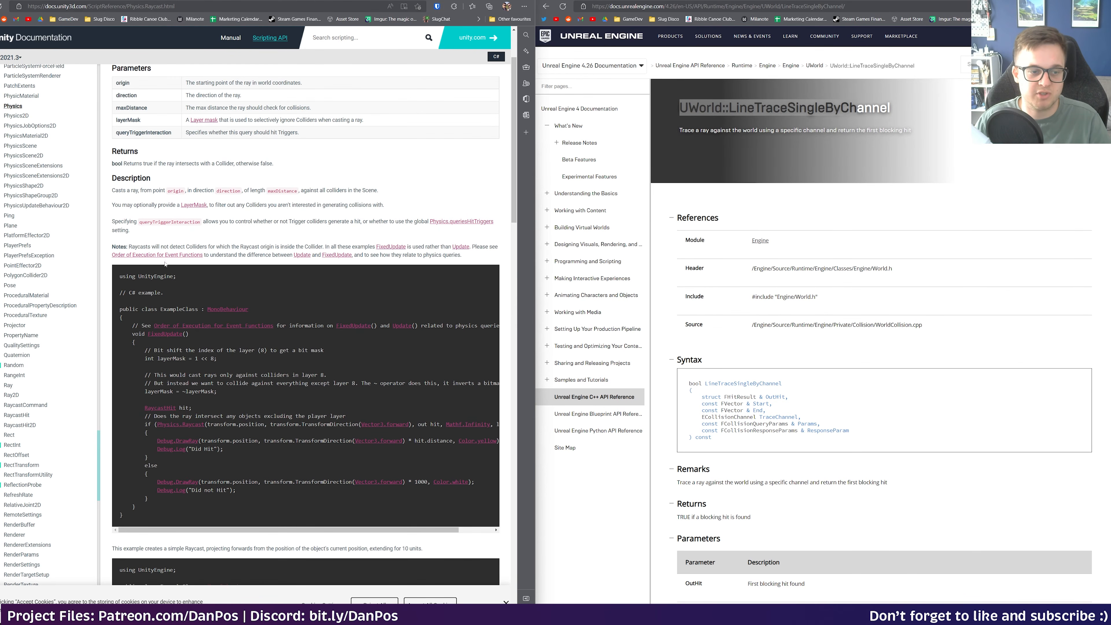
scroll(165, 262, down, 4)
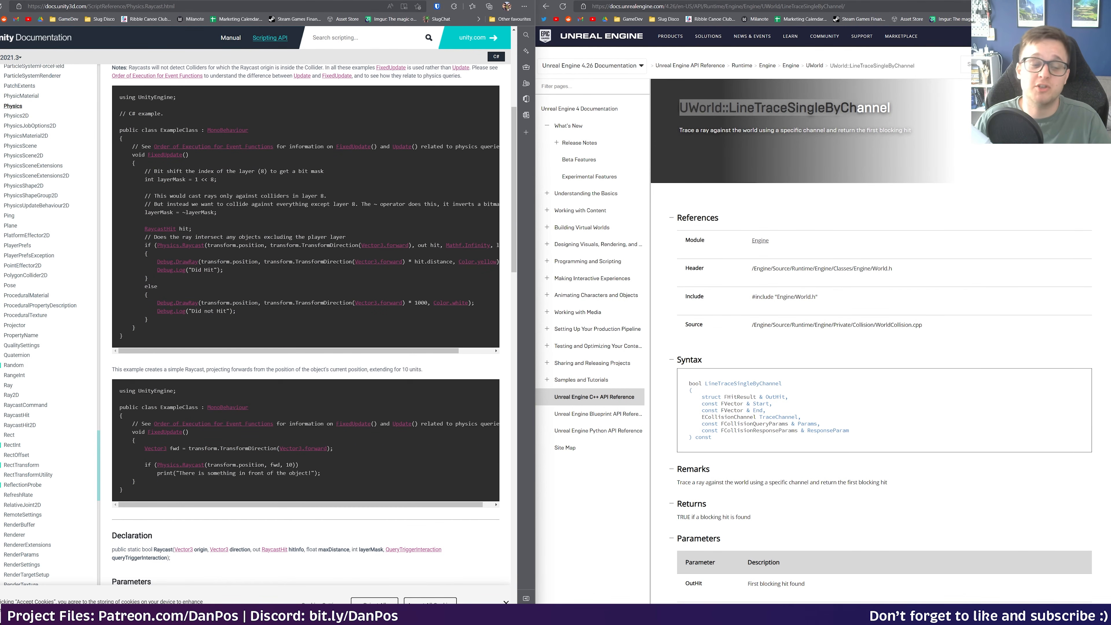
drag(353, 474, 132, 432)
click(133, 433)
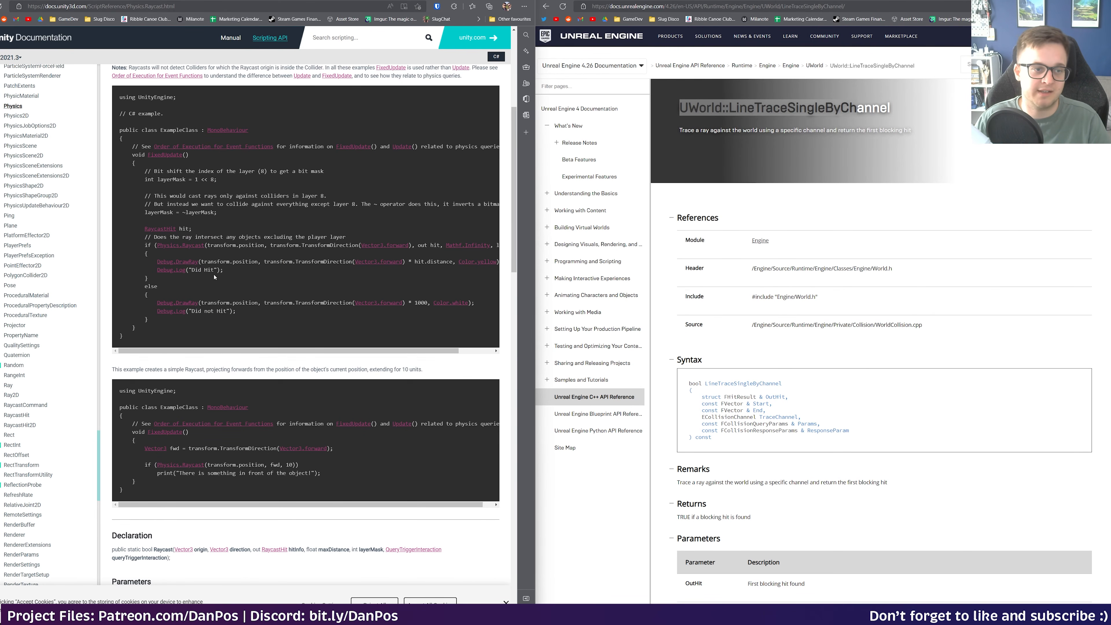
scroll(756, 345, down, 7)
scroll(756, 345, up, 5)
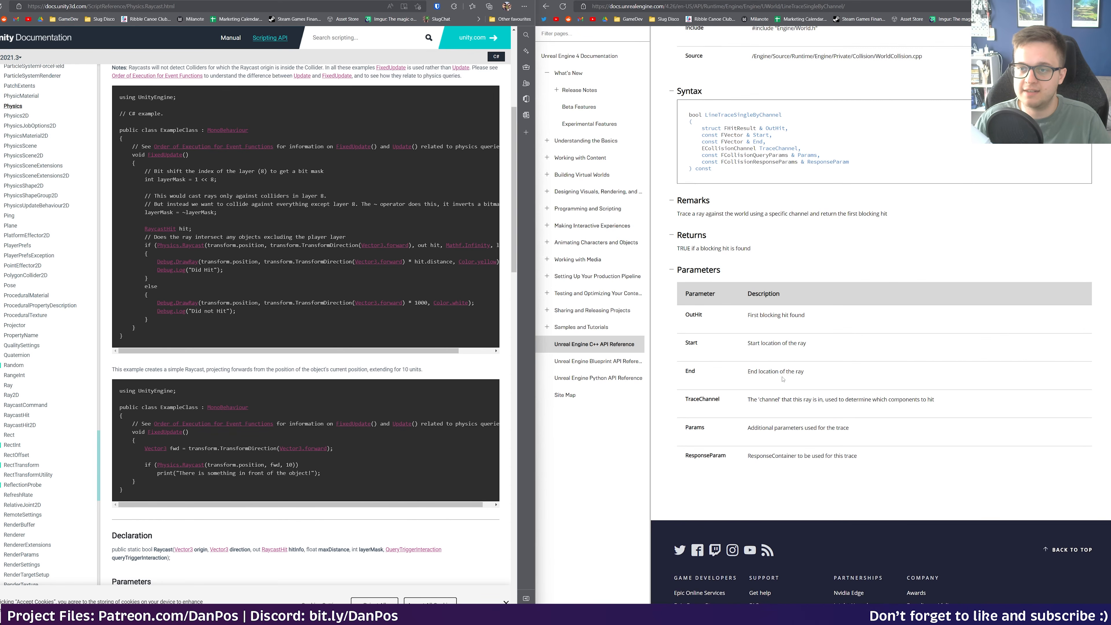
- Examine the syntax, remarks, return value and parameter descriptions of Unreal's LineTraceSingleByChannel for usage guidance
scroll(756, 345, up, 2)
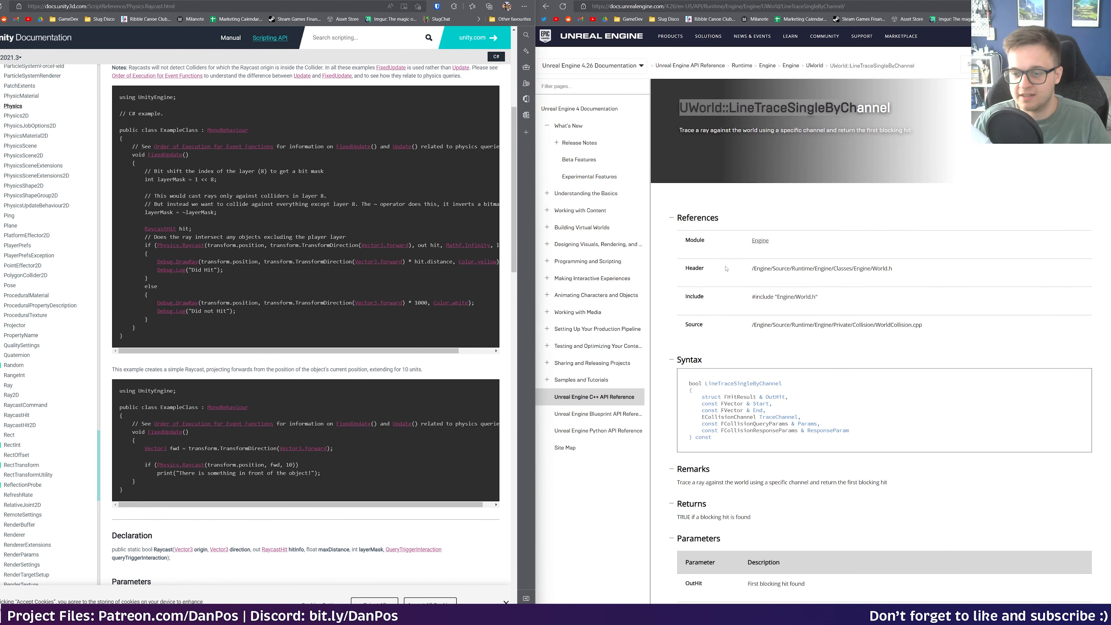
scroll(726, 268, down, 2)
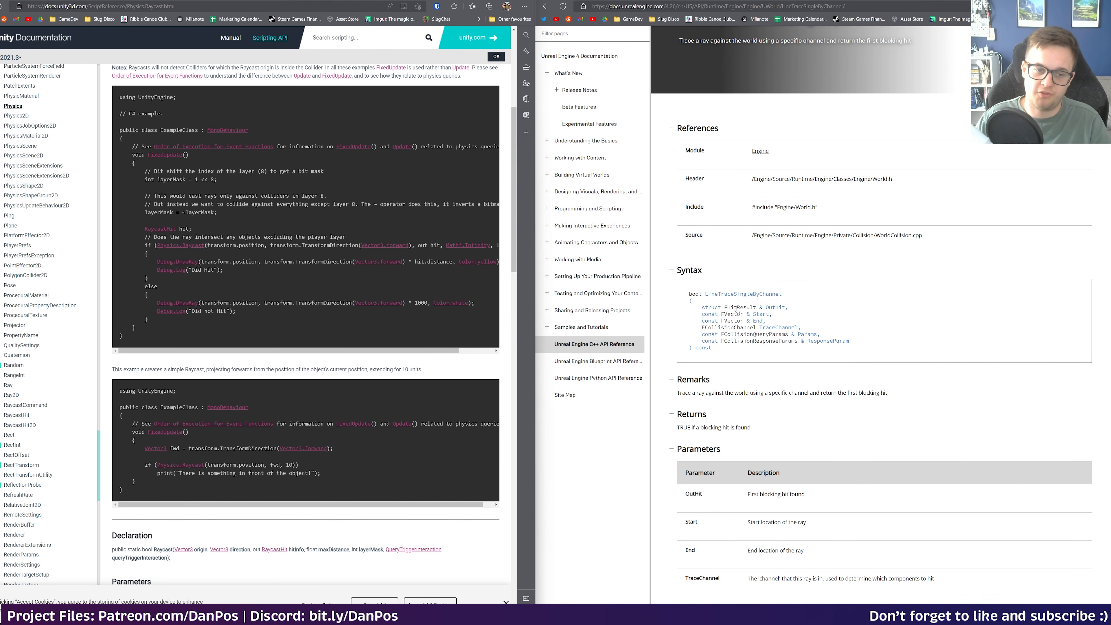
scroll(759, 339, down, 2)
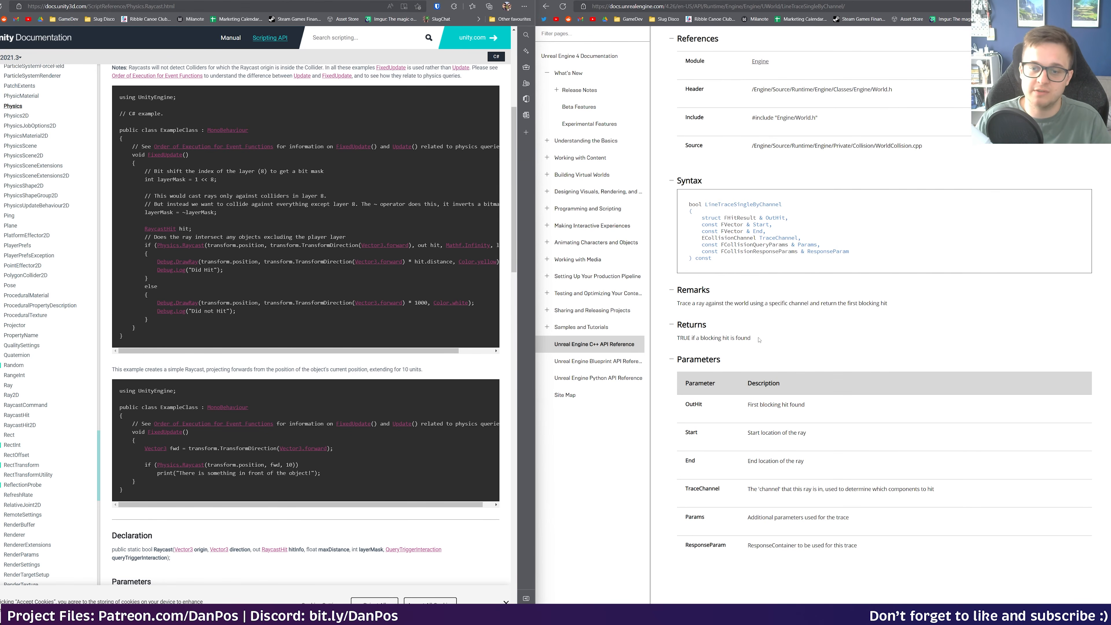
scroll(715, 340, down, 2)
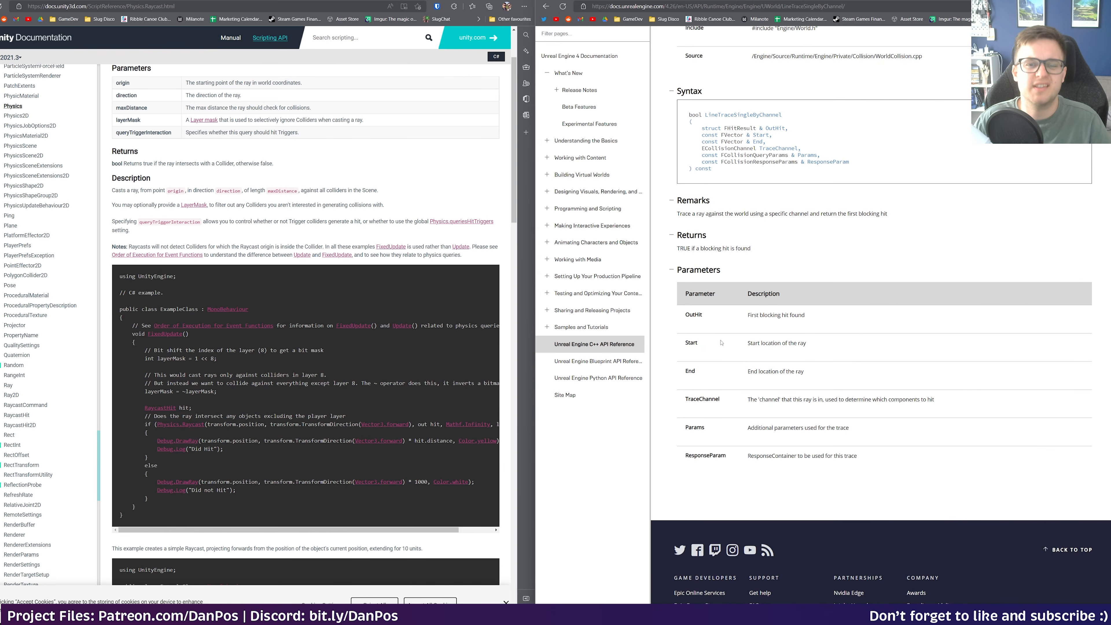
scroll(717, 344, up, 3)
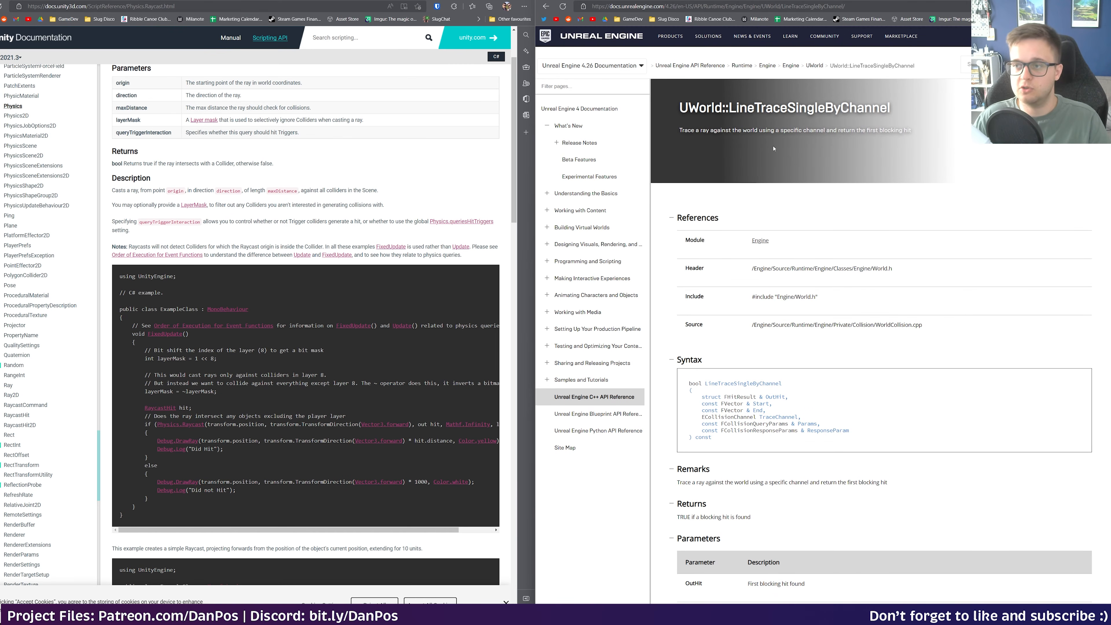
scroll(758, 302, down, 2)
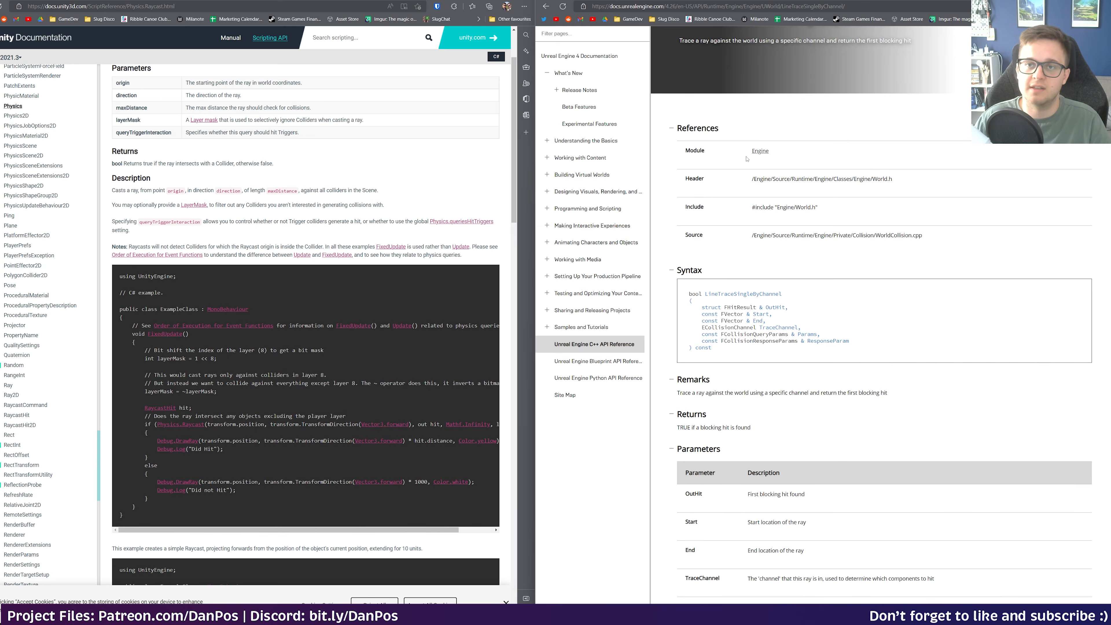
- Open the "How would i use line trace in c++" forum thread, read its code answers and replies, and return to the search results
key(alt+Left)
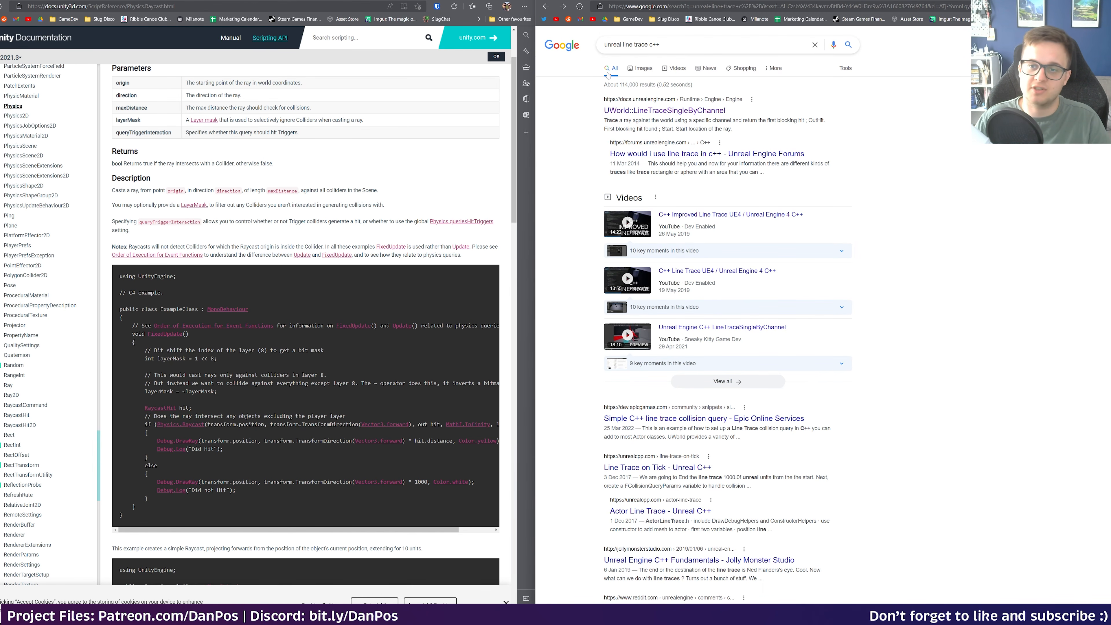
click(638, 154)
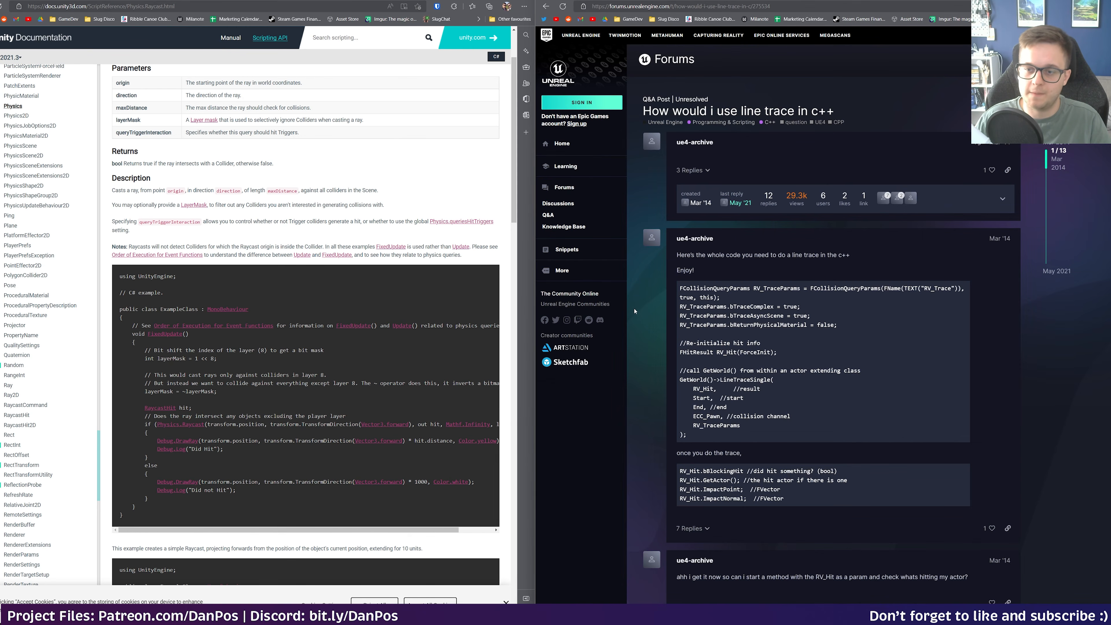
drag(681, 255, 725, 255)
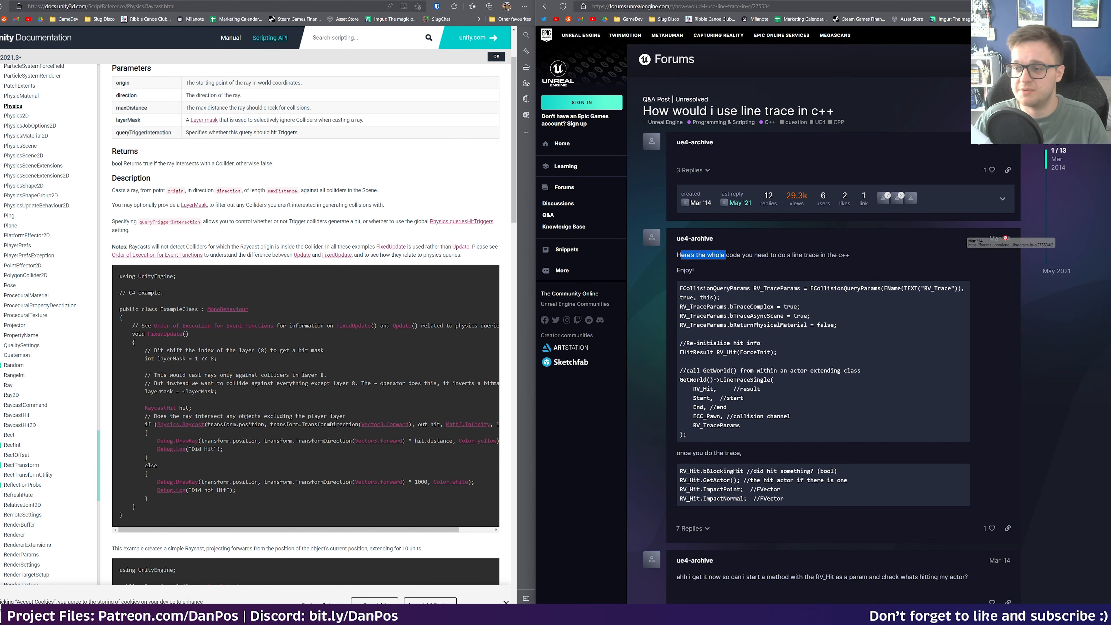
click(947, 269)
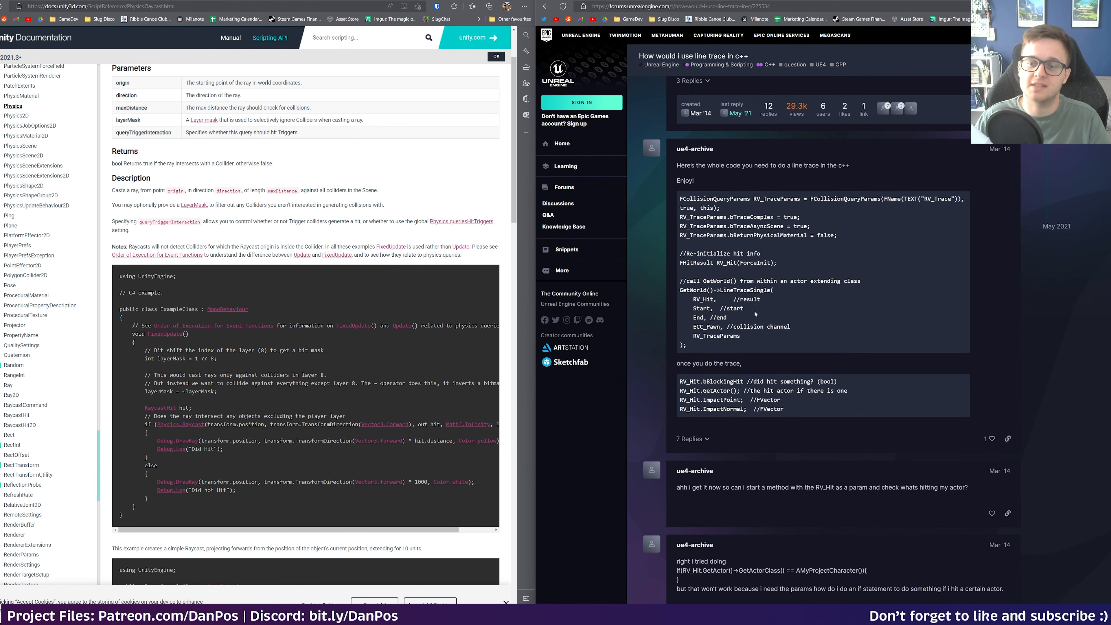
scroll(755, 313, down, 2)
scroll(747, 311, down, 8)
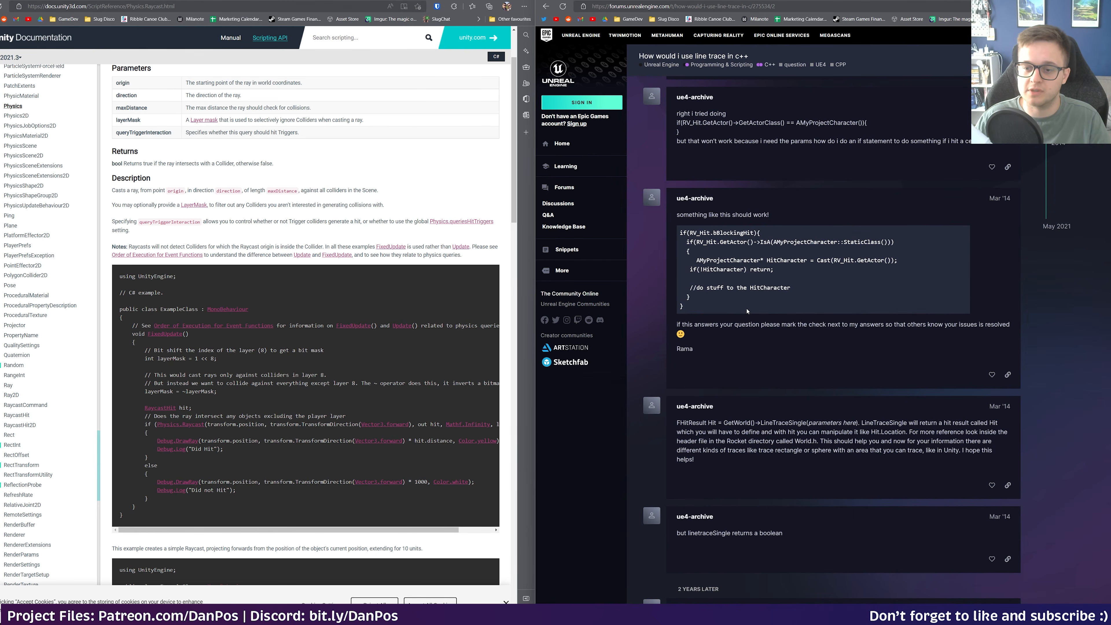
scroll(823, 316, down, 4)
key(alt+Left)
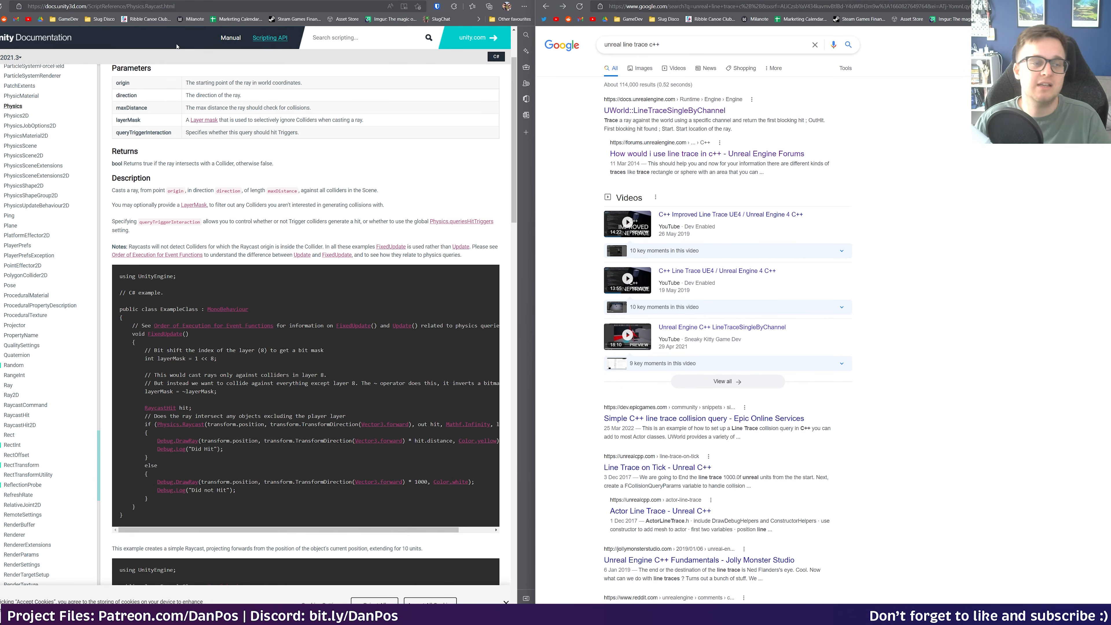
- Switch from the documentation pages past the project launchers to the Unity and Unreal editors side by side
click(334, 184)
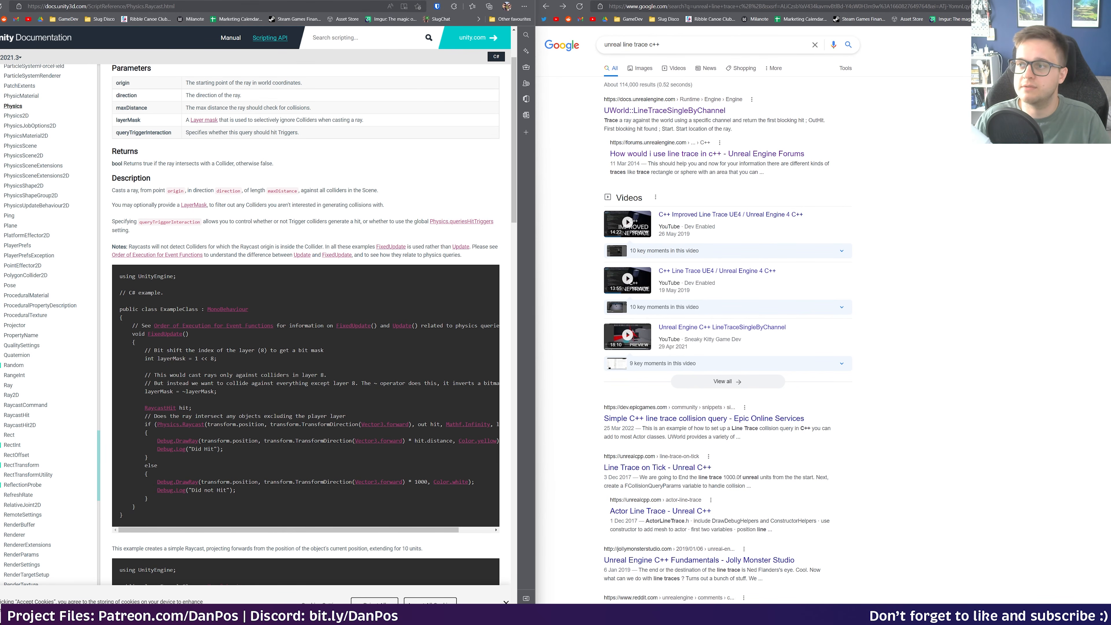
key(alt+Tab)
key(alt+Tab)
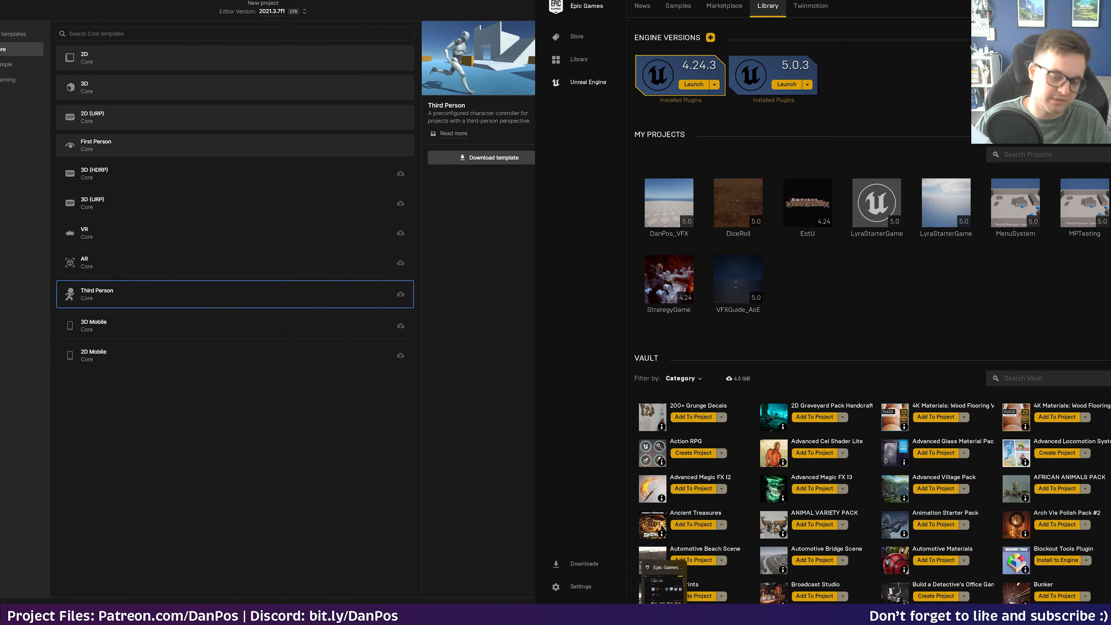
key(alt+Tab)
key(alt+Tab)
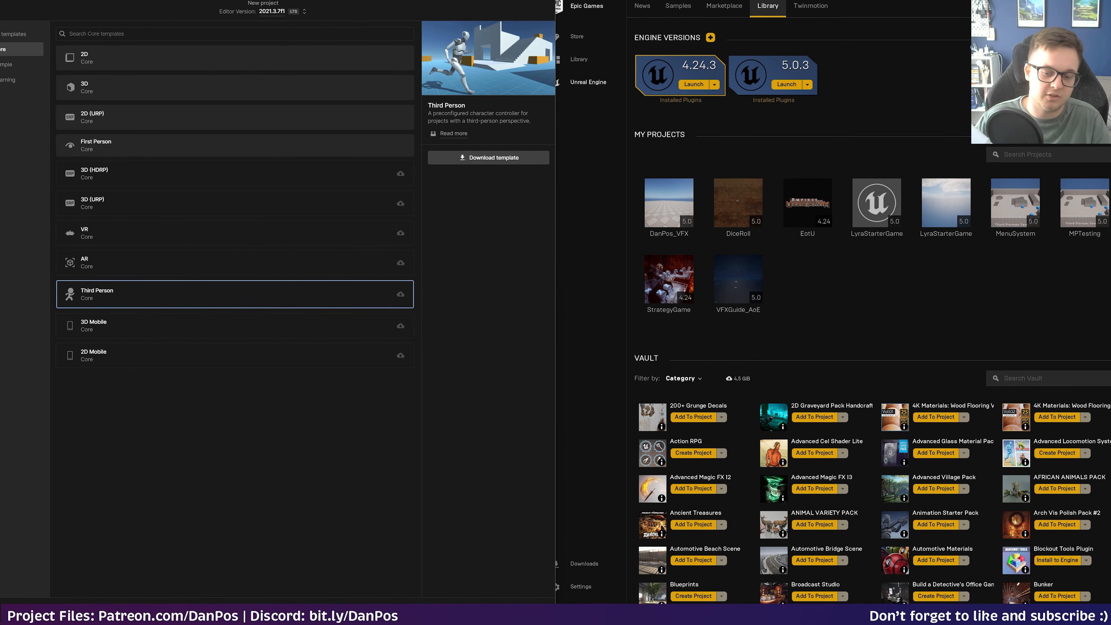
key(alt+Tab)
key(alt+Tab)
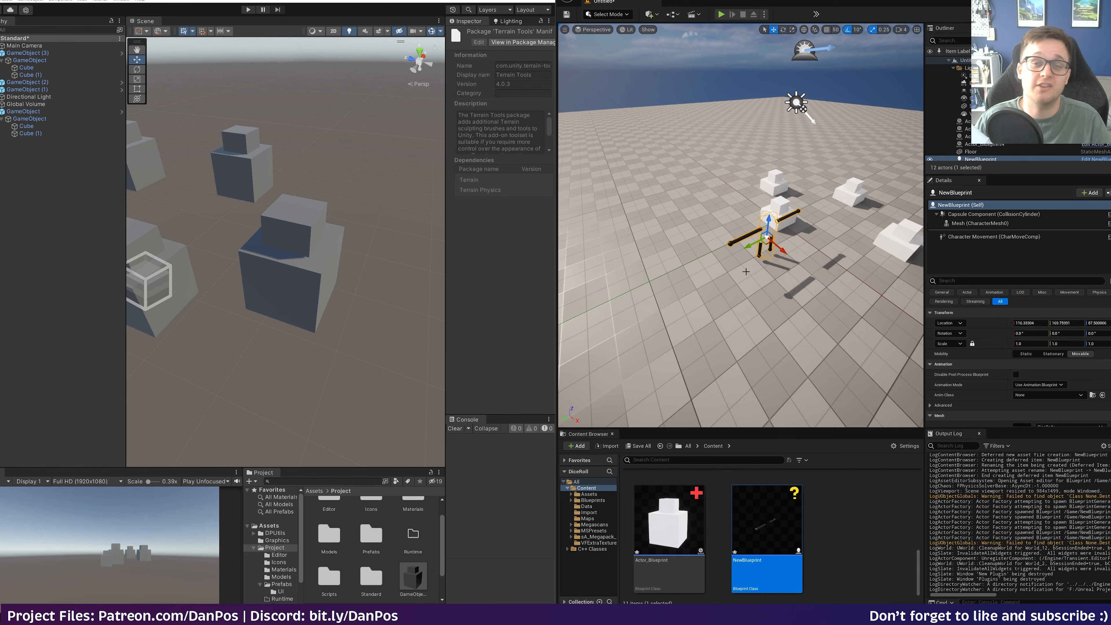